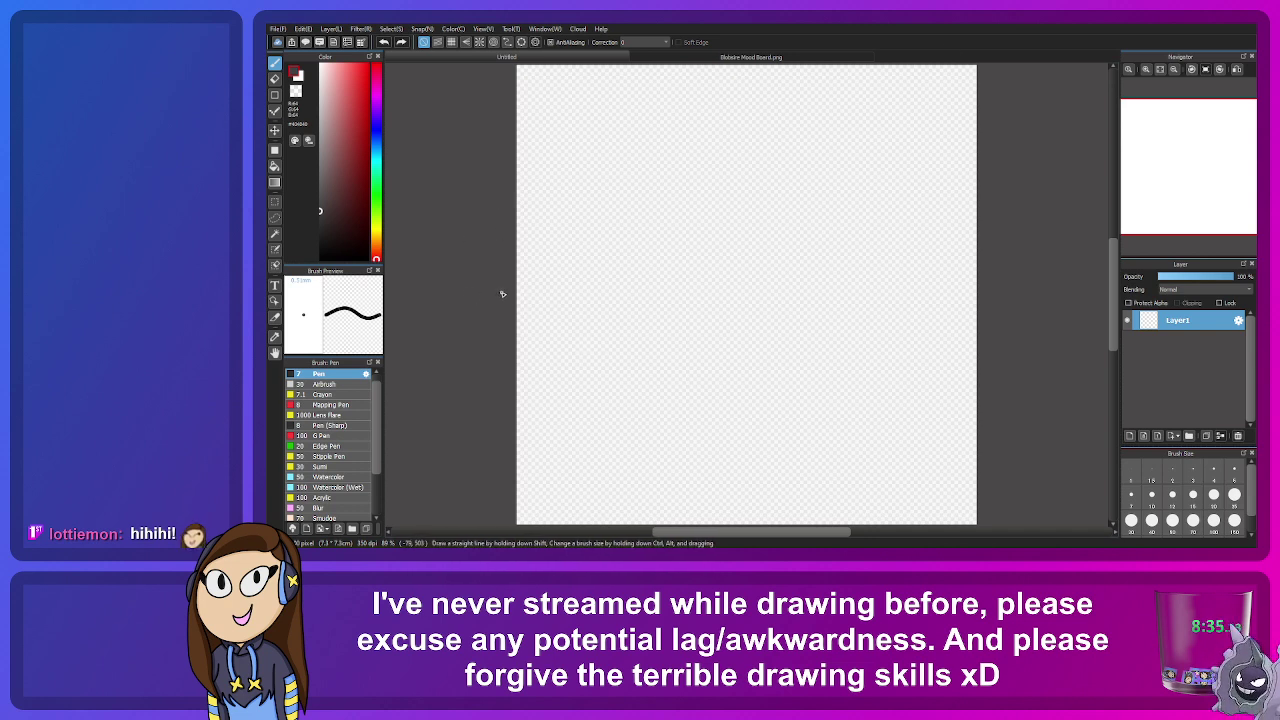
mouse_move(550, 296)
mouse_down()
mouse_move(570, 430)
mouse_move(840, 288)
mouse_up()
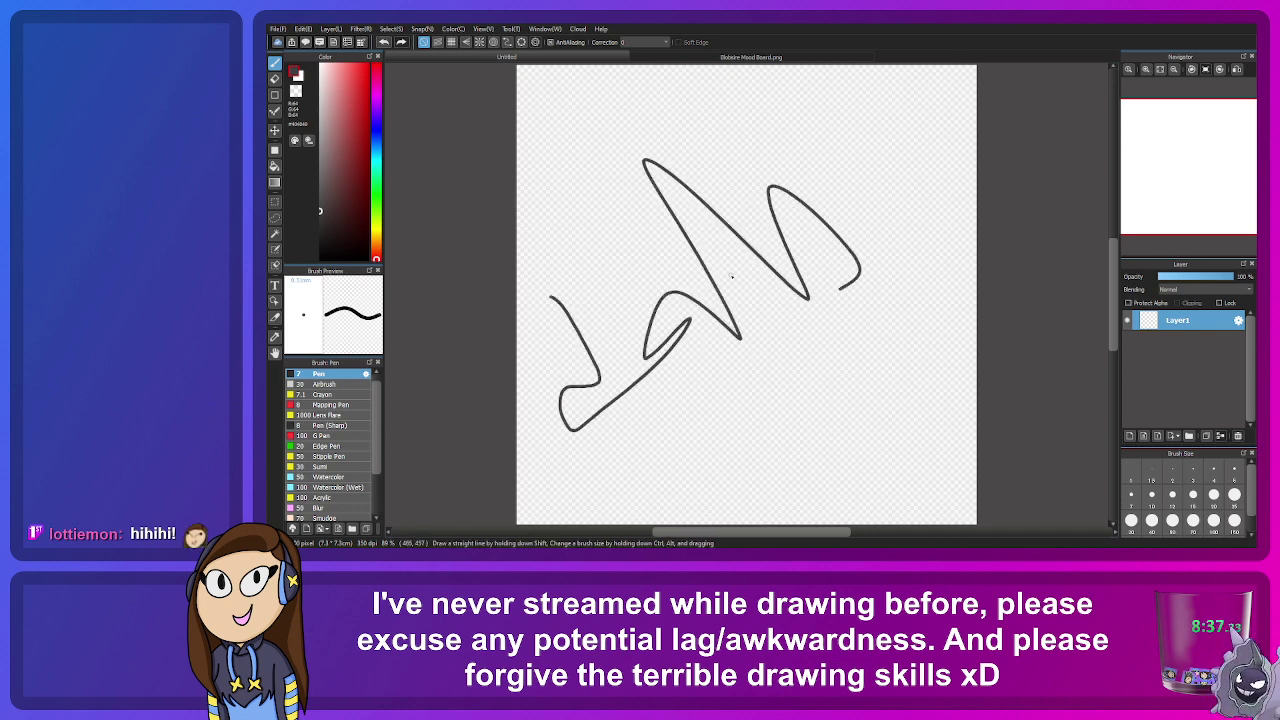
key(ctrl+z)
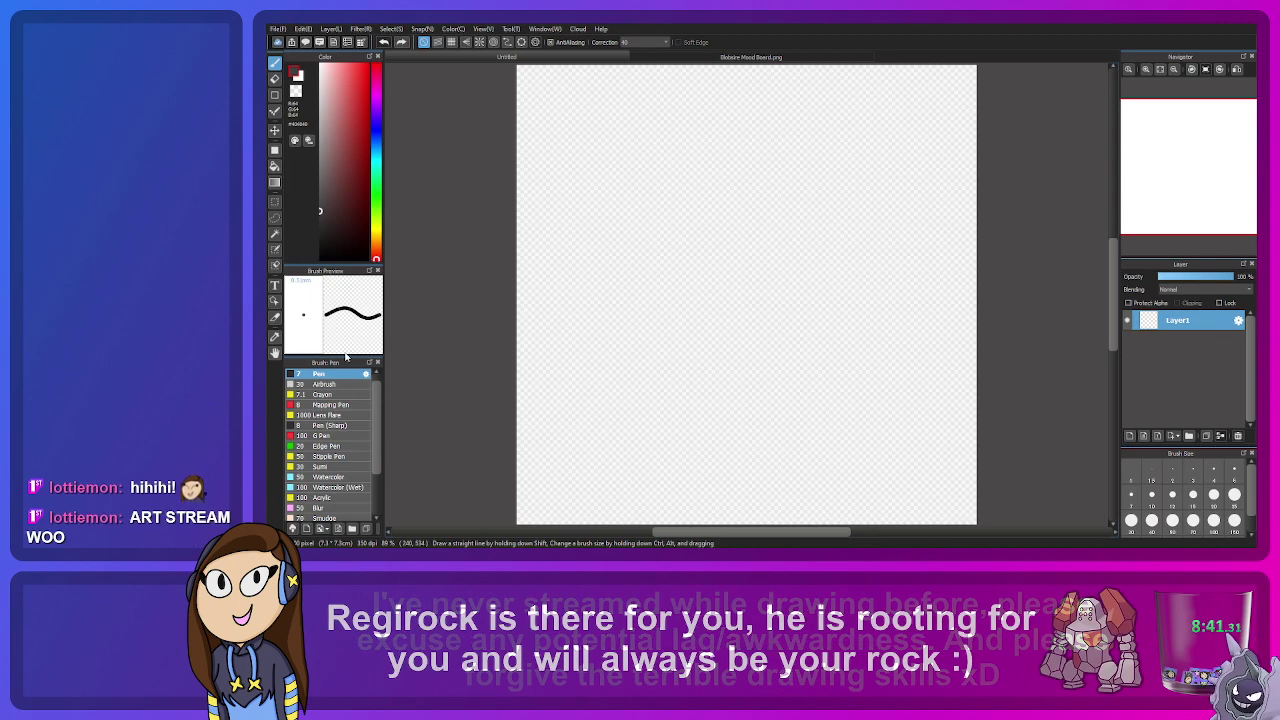
click(320, 396)
click(322, 405)
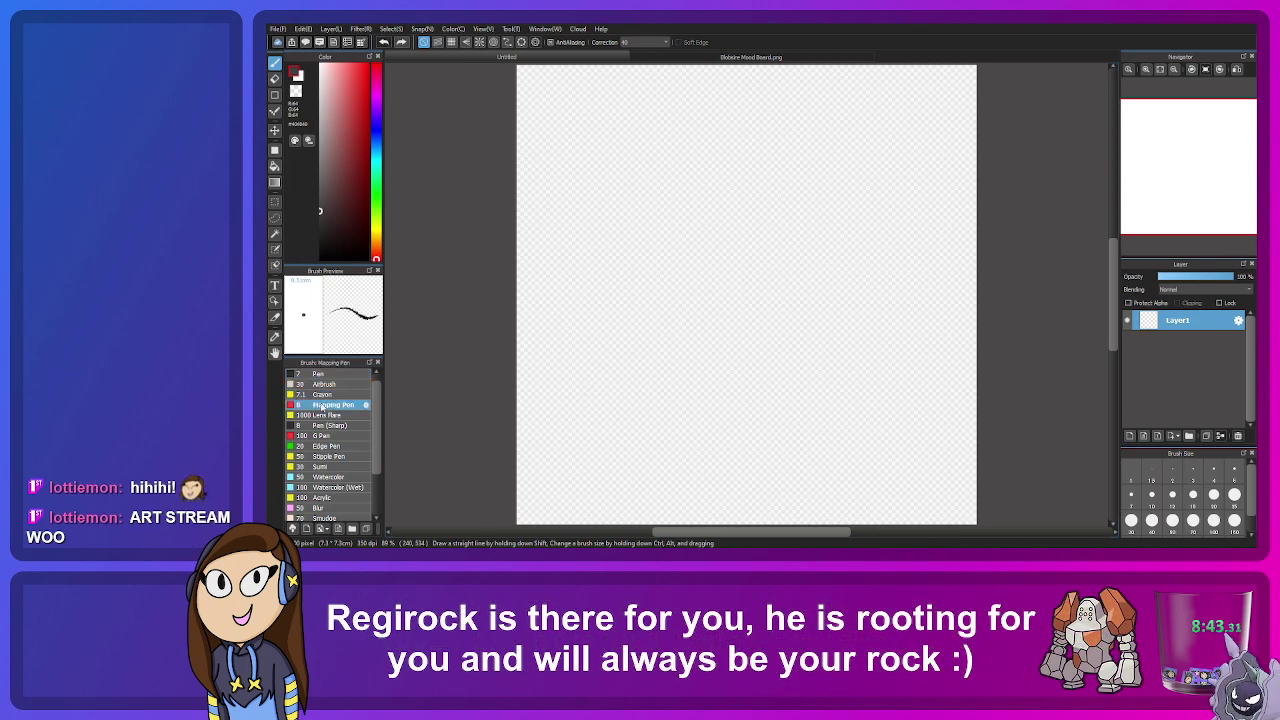
click(322, 394)
click(322, 405)
mouse_move(740, 301)
mouse_down()
mouse_move(711, 342)
mouse_move(689, 301)
mouse_move(674, 322)
mouse_move(636, 328)
mouse_move(658, 266)
mouse_move(612, 290)
mouse_move(603, 349)
mouse_up()
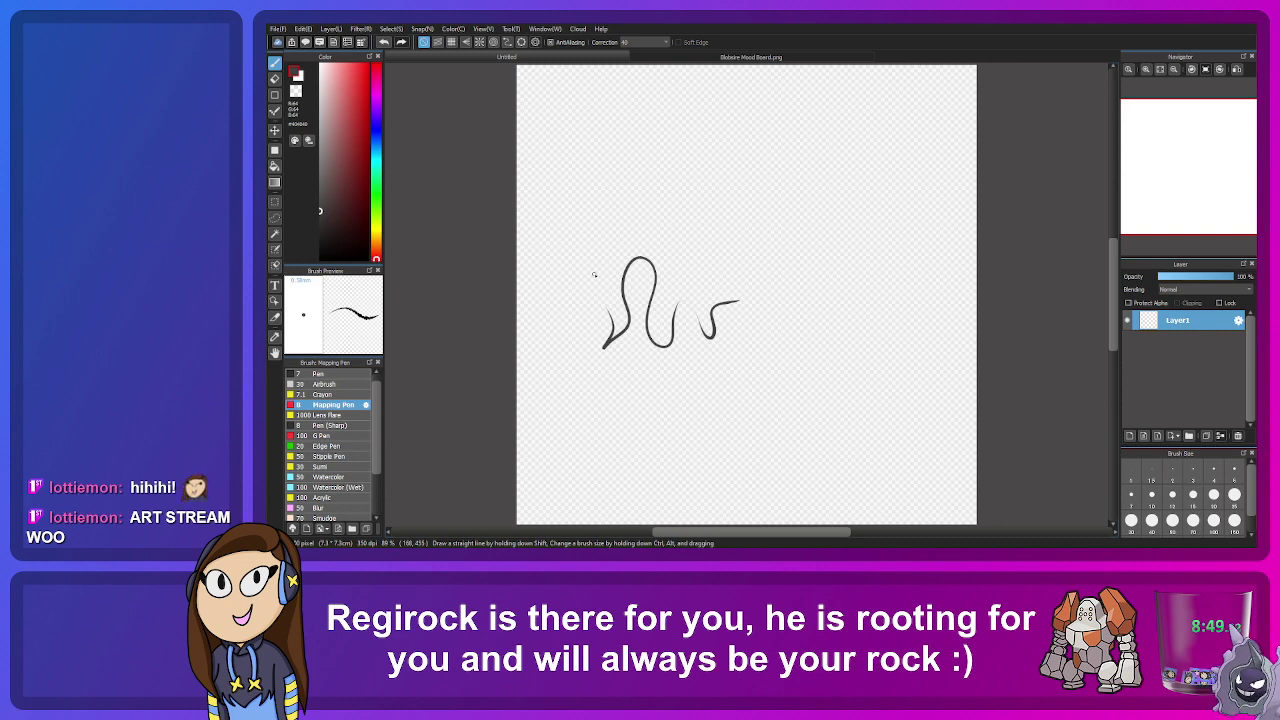
key(Delete)
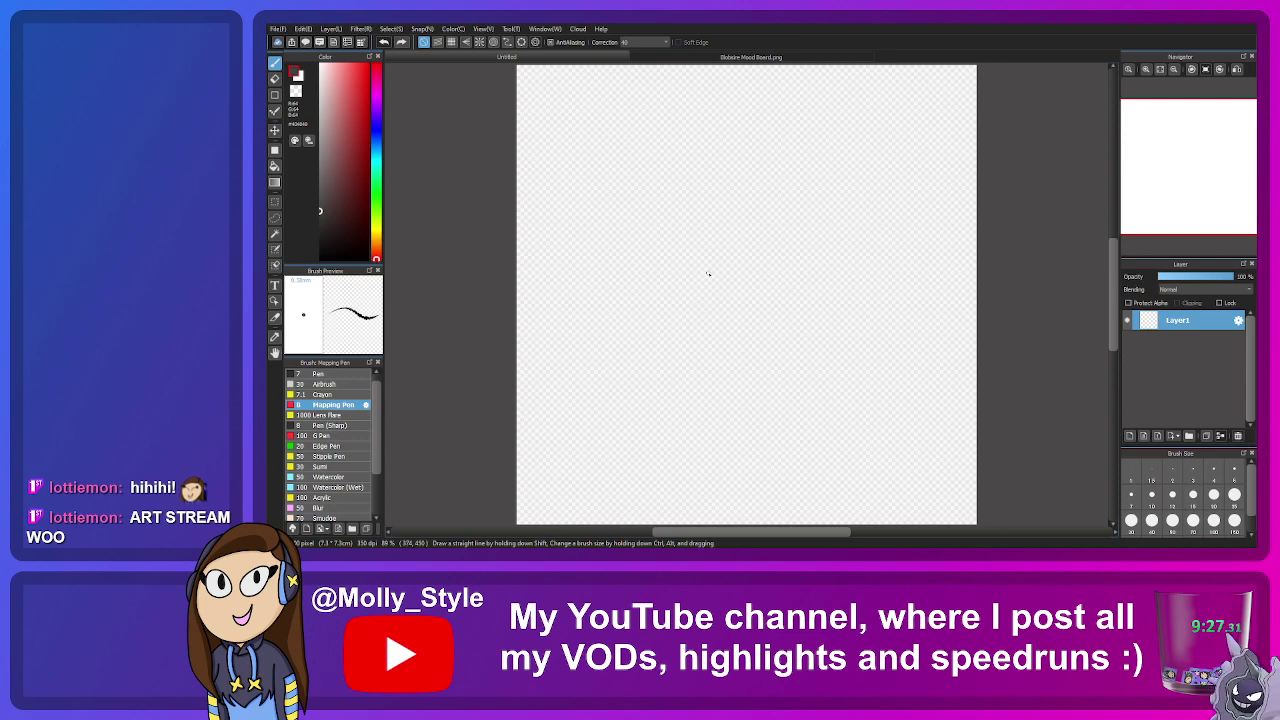
mouse_move(707, 273)
mouse_down()
mouse_move(594, 217)
mouse_move(666, 257)
mouse_move(822, 401)
mouse_up()
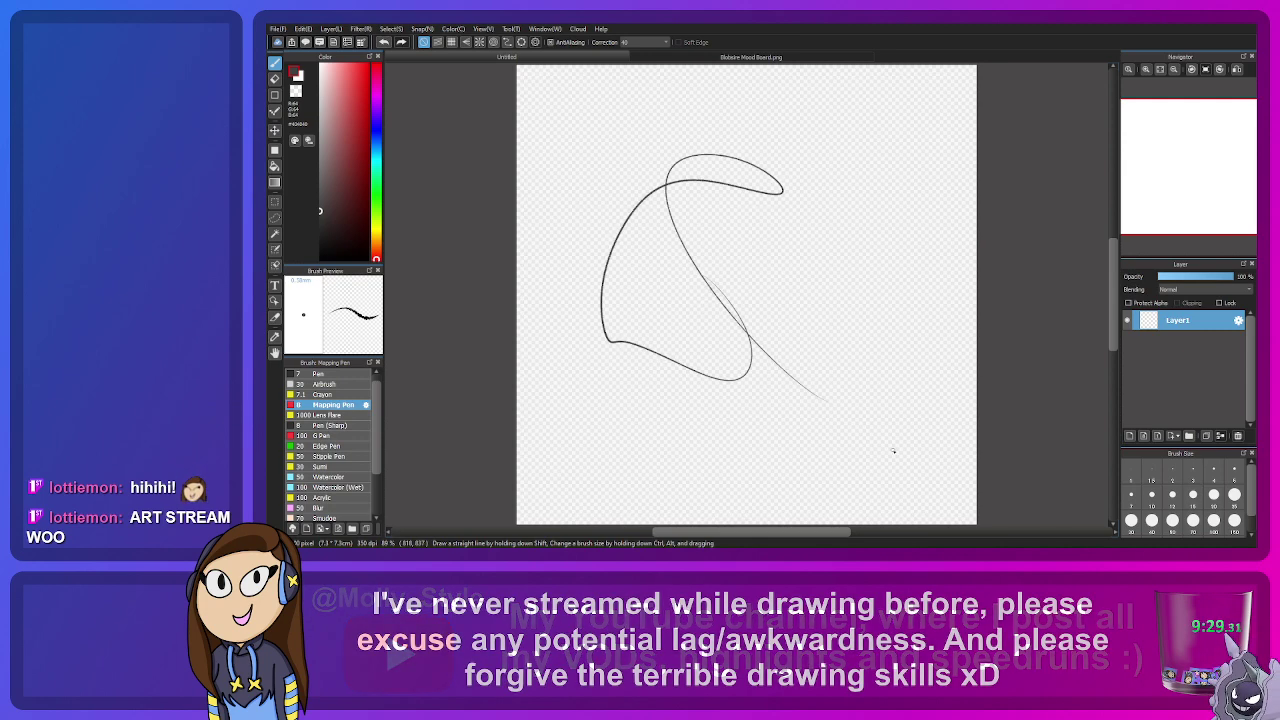
key(ctrl+z)
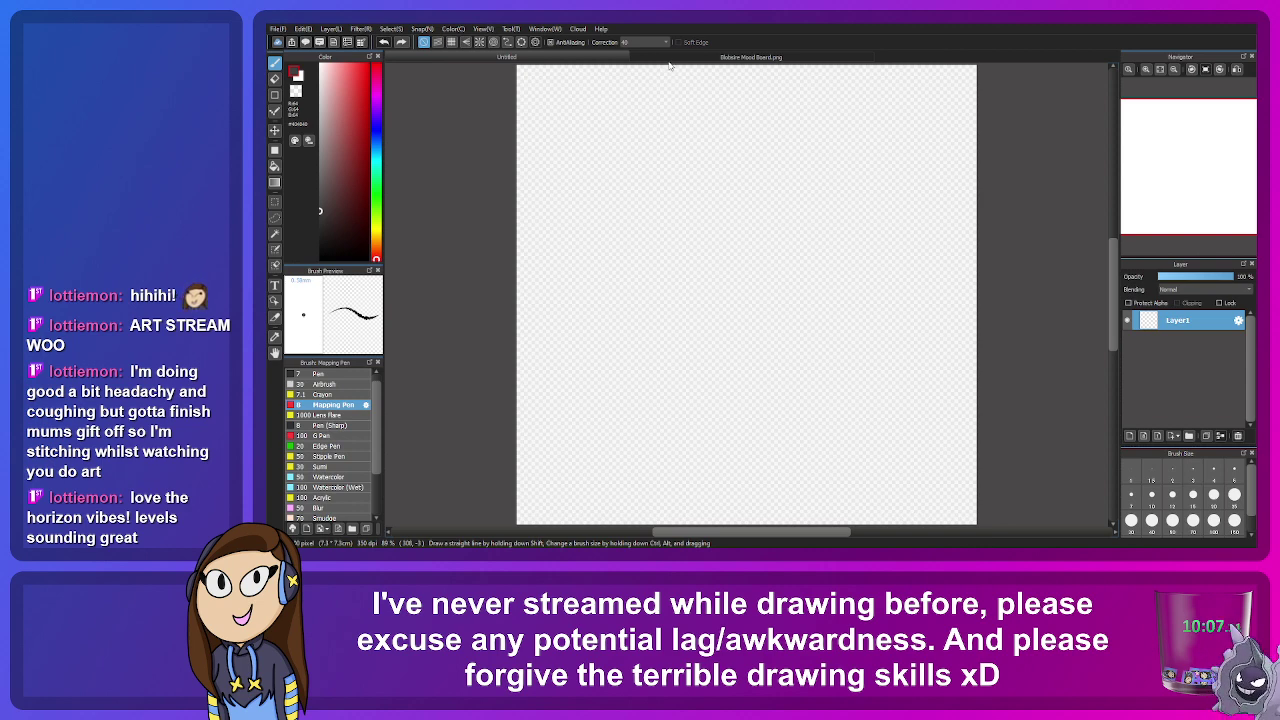
Step: Select the brown Clodsire artwork in the upper-left corner of the Blobsire Mood Board image with a rectangular selection and copy it
click(683, 58)
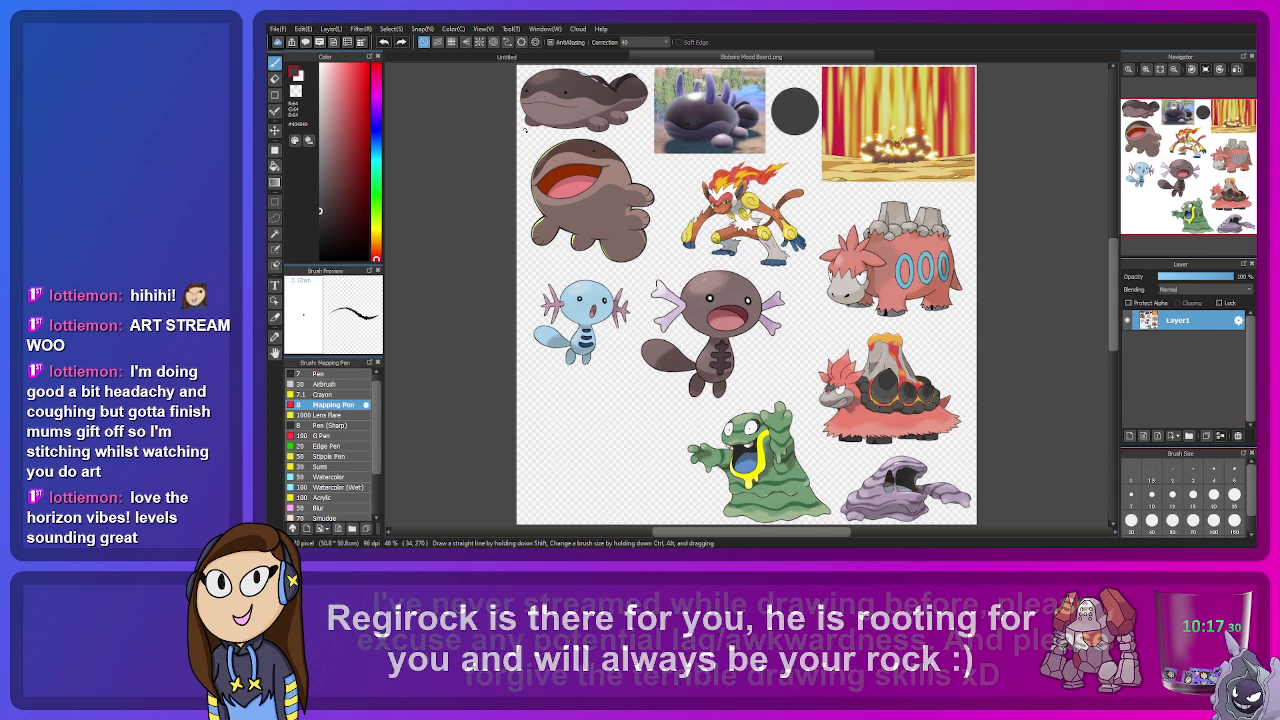
scroll(551, 82, up, 4)
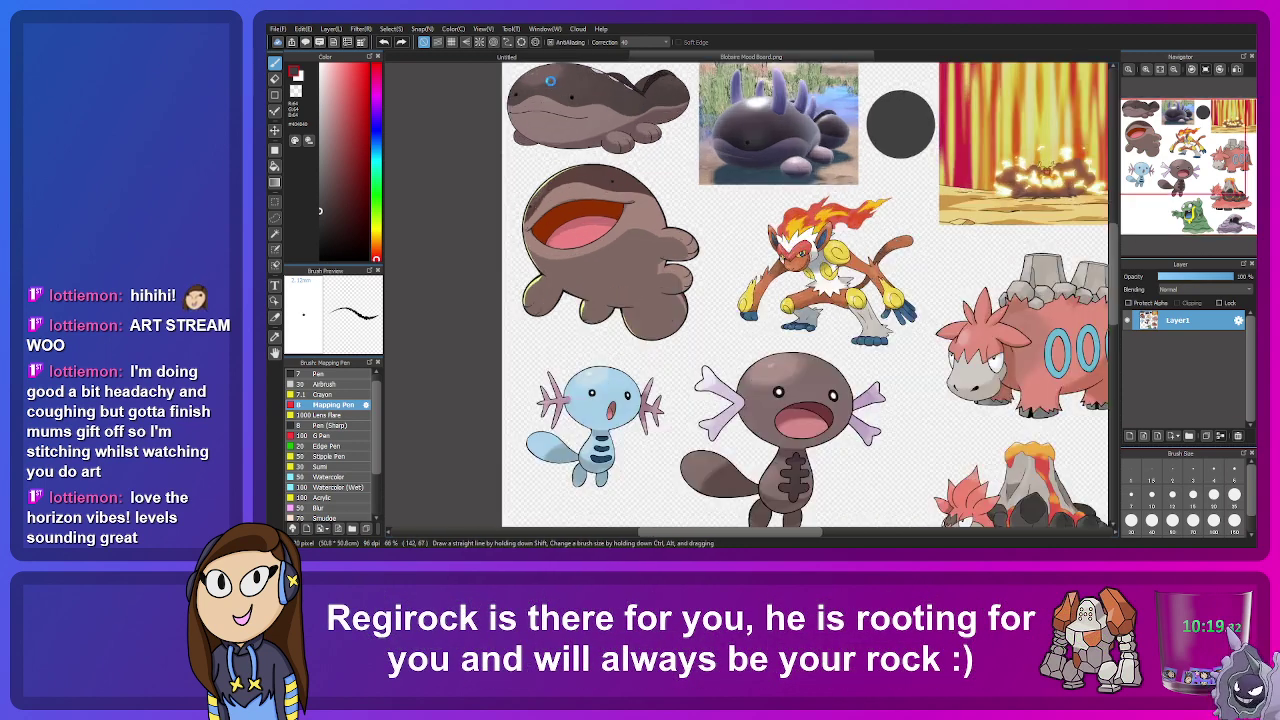
drag(1153, 137, 1141, 119)
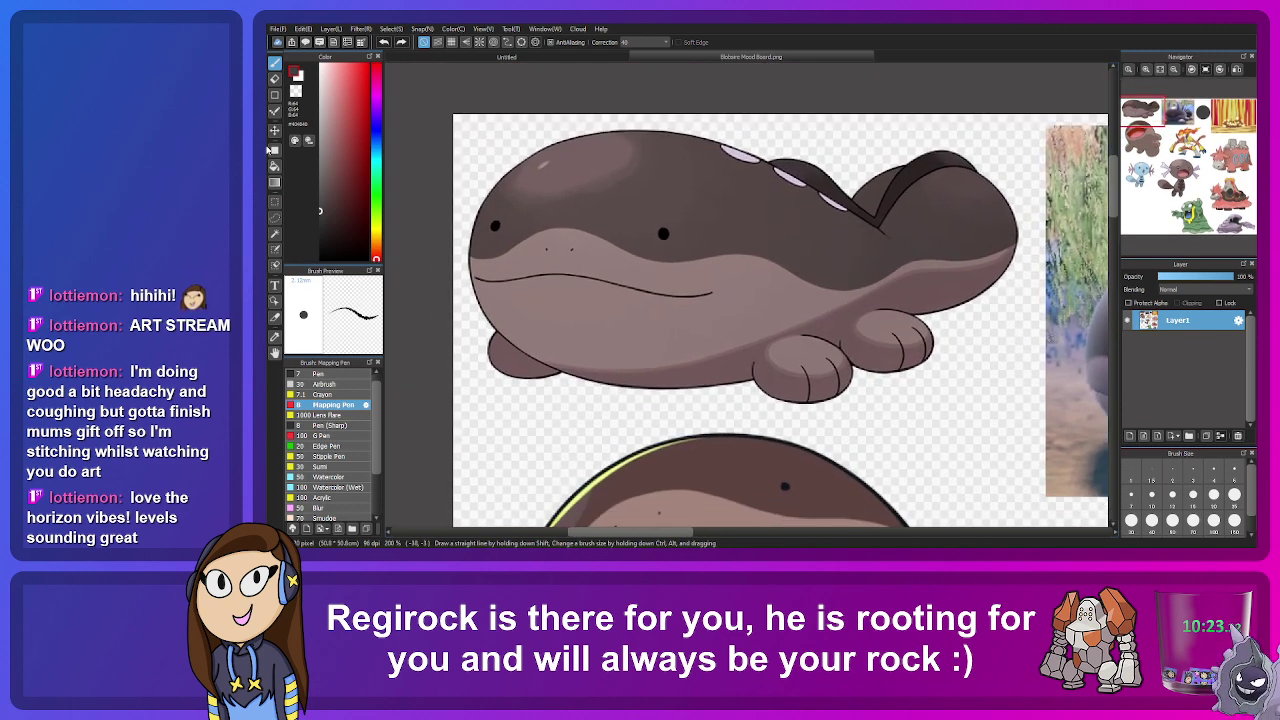
click(276, 201)
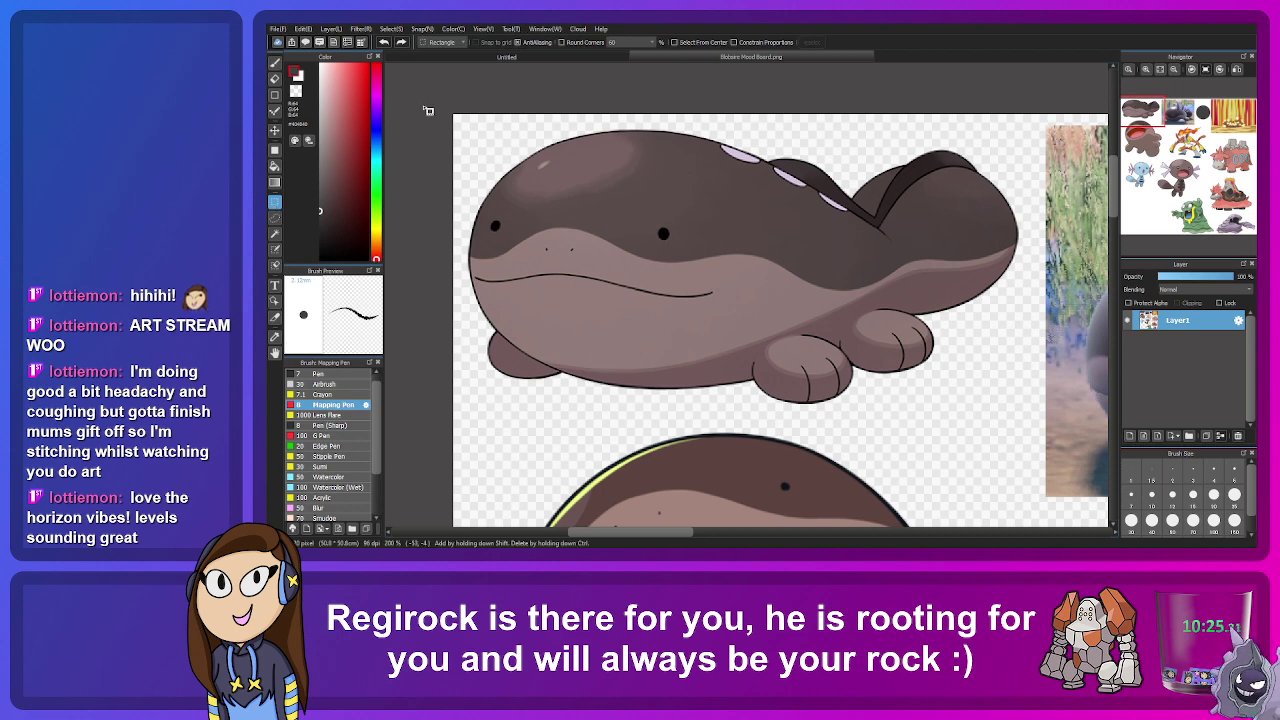
drag(436, 85, 1033, 418)
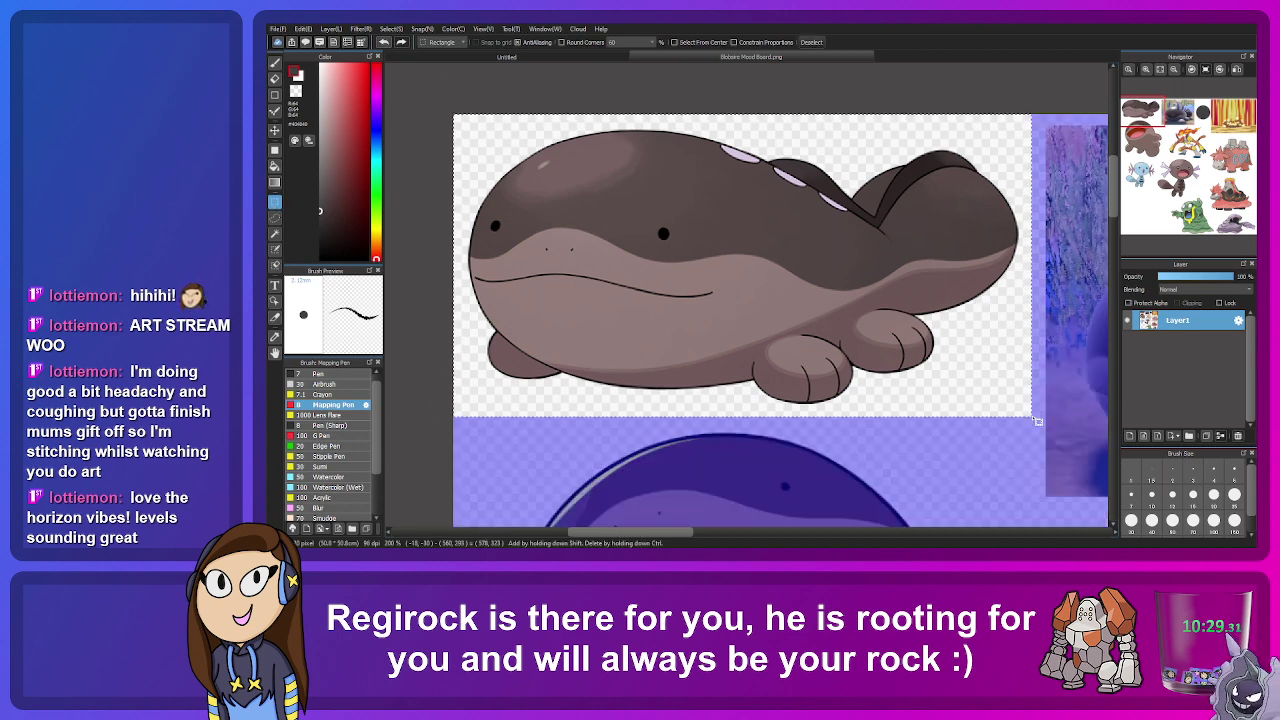
Step: Paste the copied creature into the Untitled canvas, then centre it and enlarge it to nearly the full canvas width
click(575, 57)
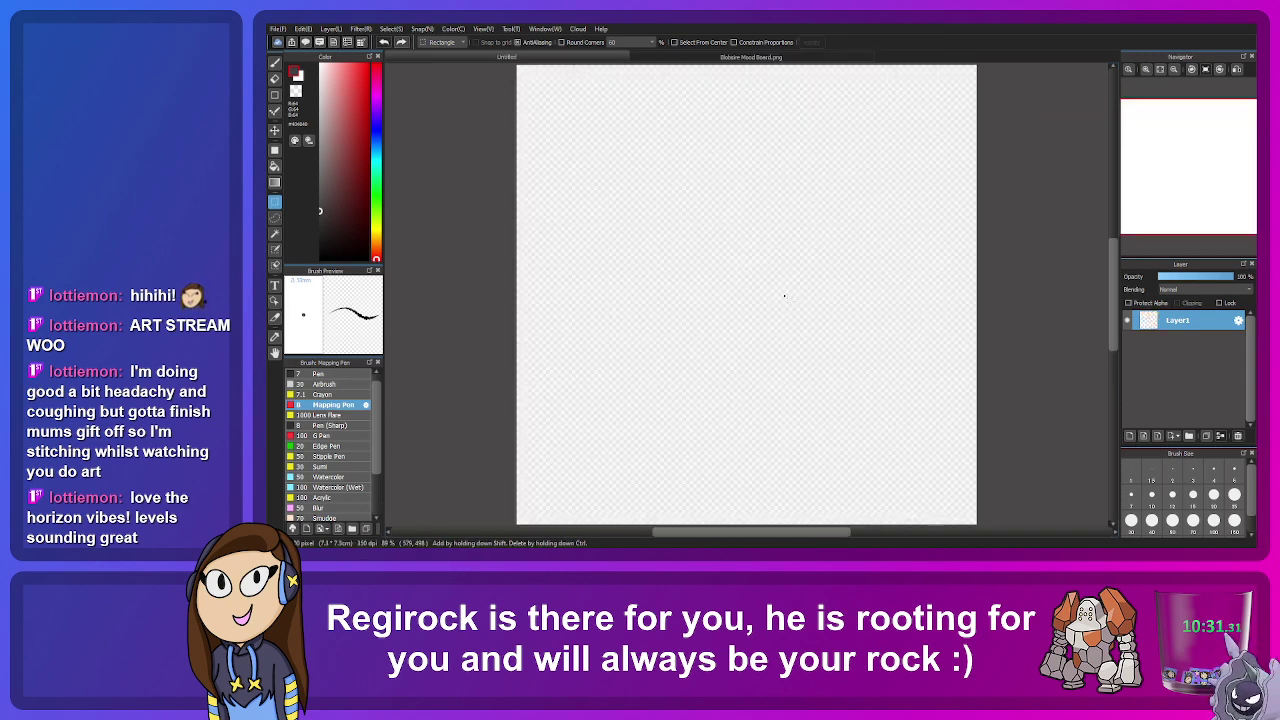
key(ctrl+v)
key(ctrl+t)
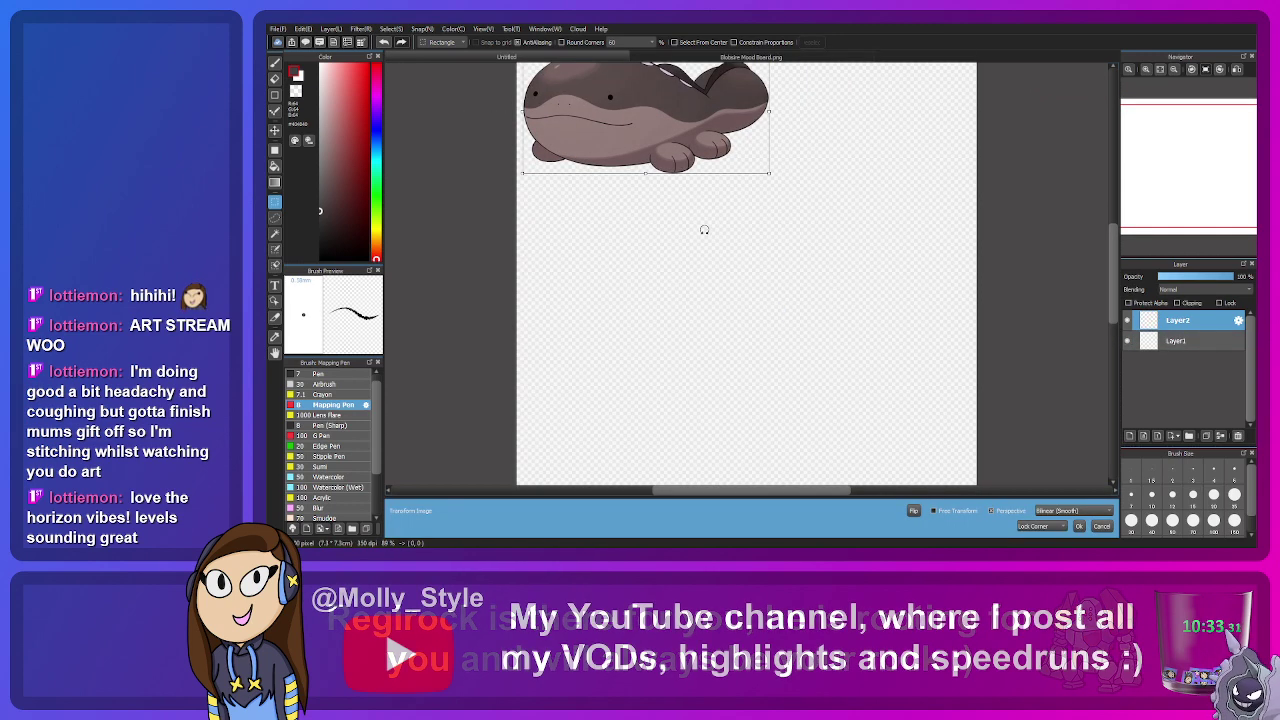
scroll(681, 184, down, 2)
drag(679, 149, 744, 246)
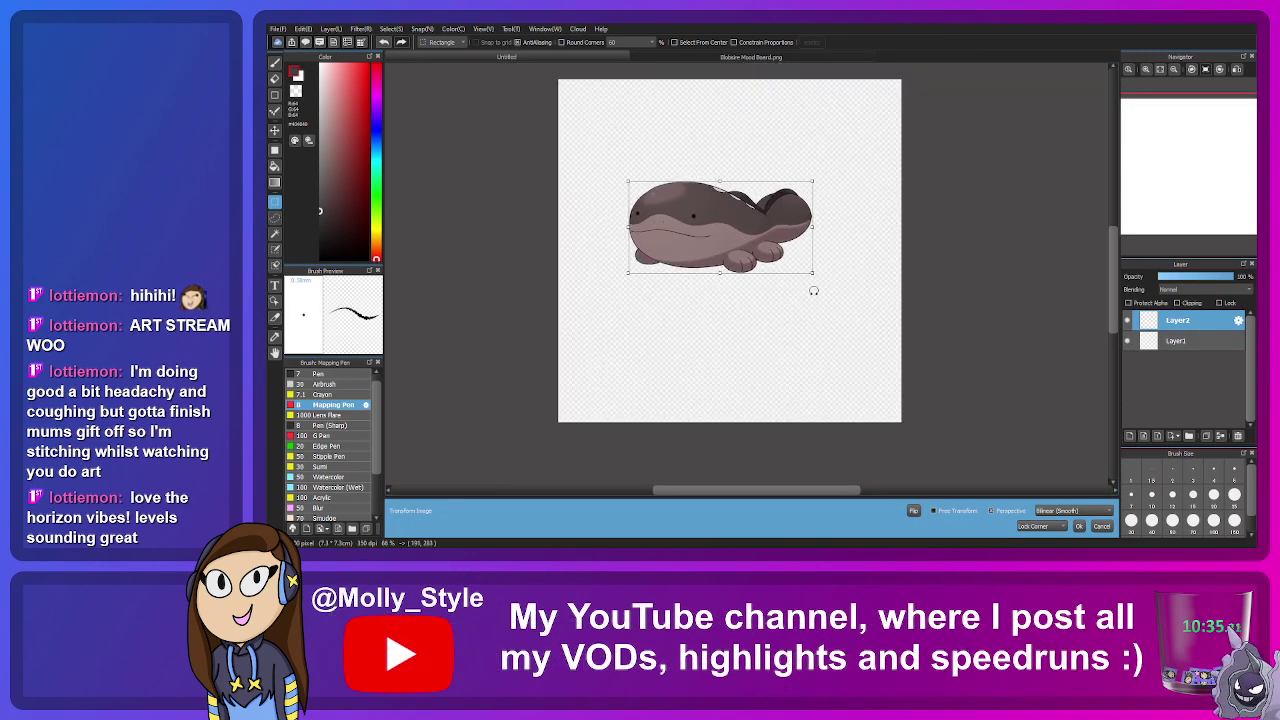
drag(812, 273, 864, 324)
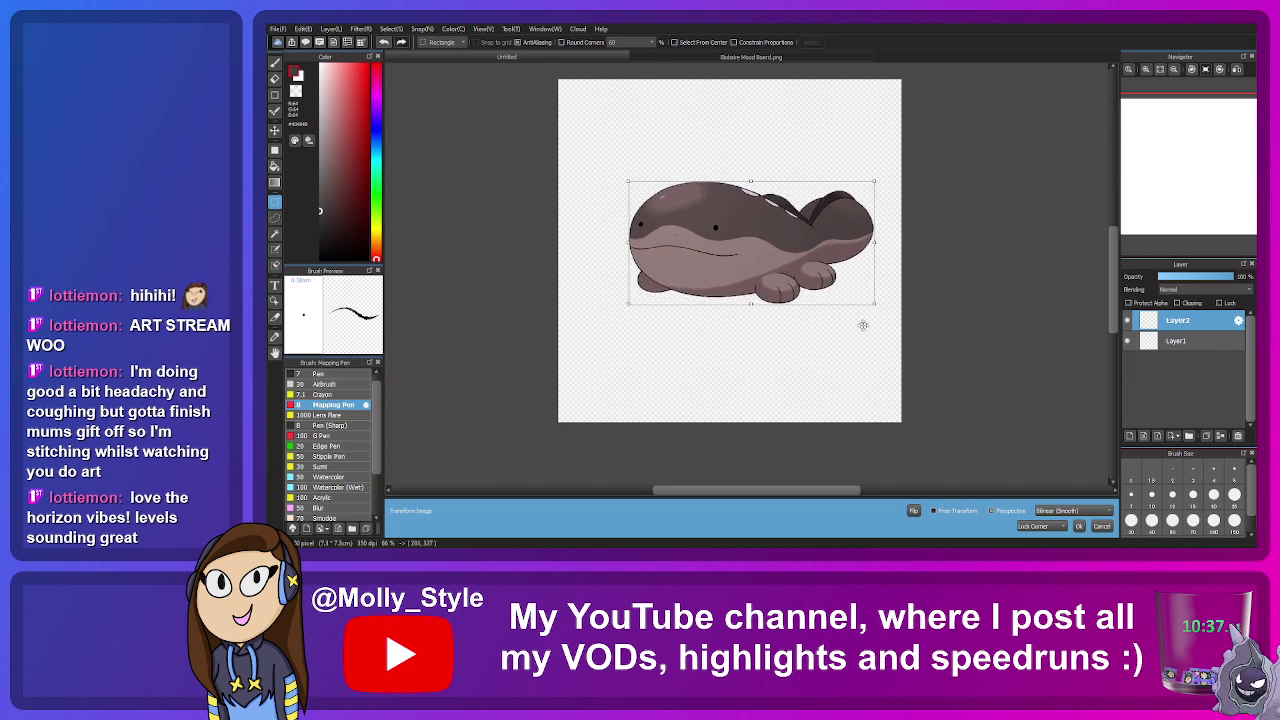
drag(789, 271, 746, 260)
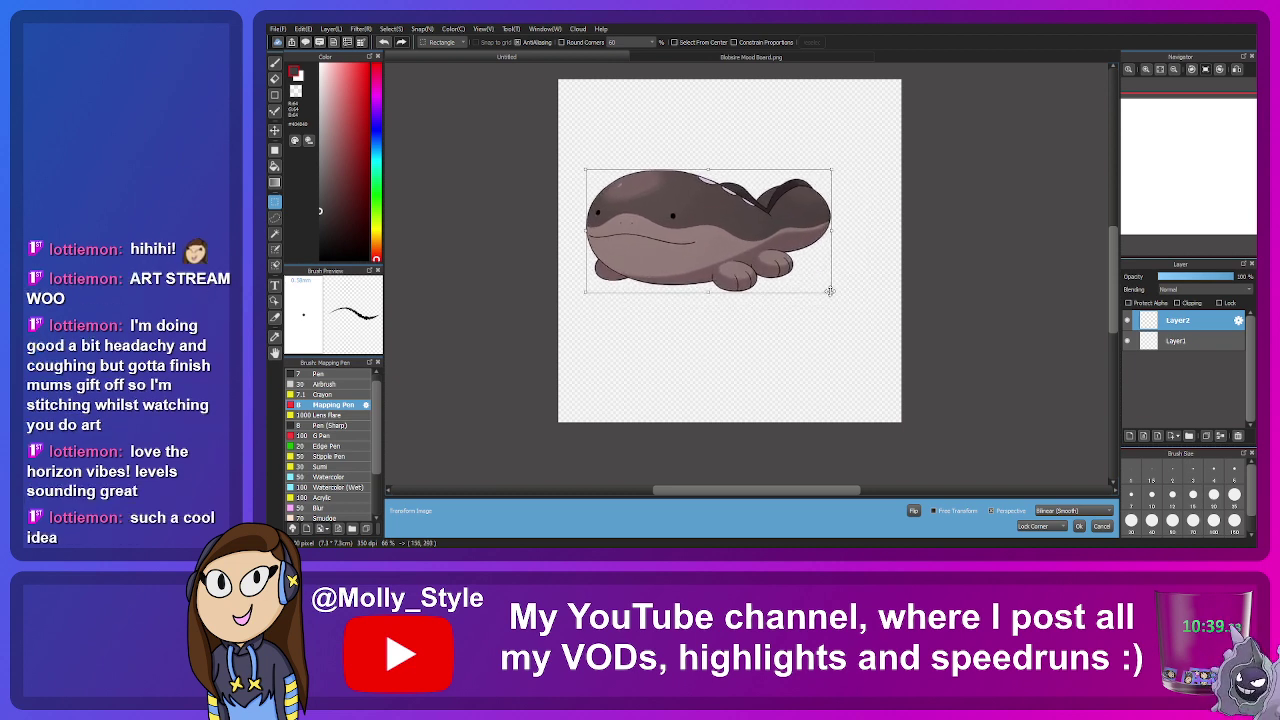
mouse_move(832, 291)
mouse_down()
mouse_move(883, 331)
mouse_move(840, 299)
mouse_up()
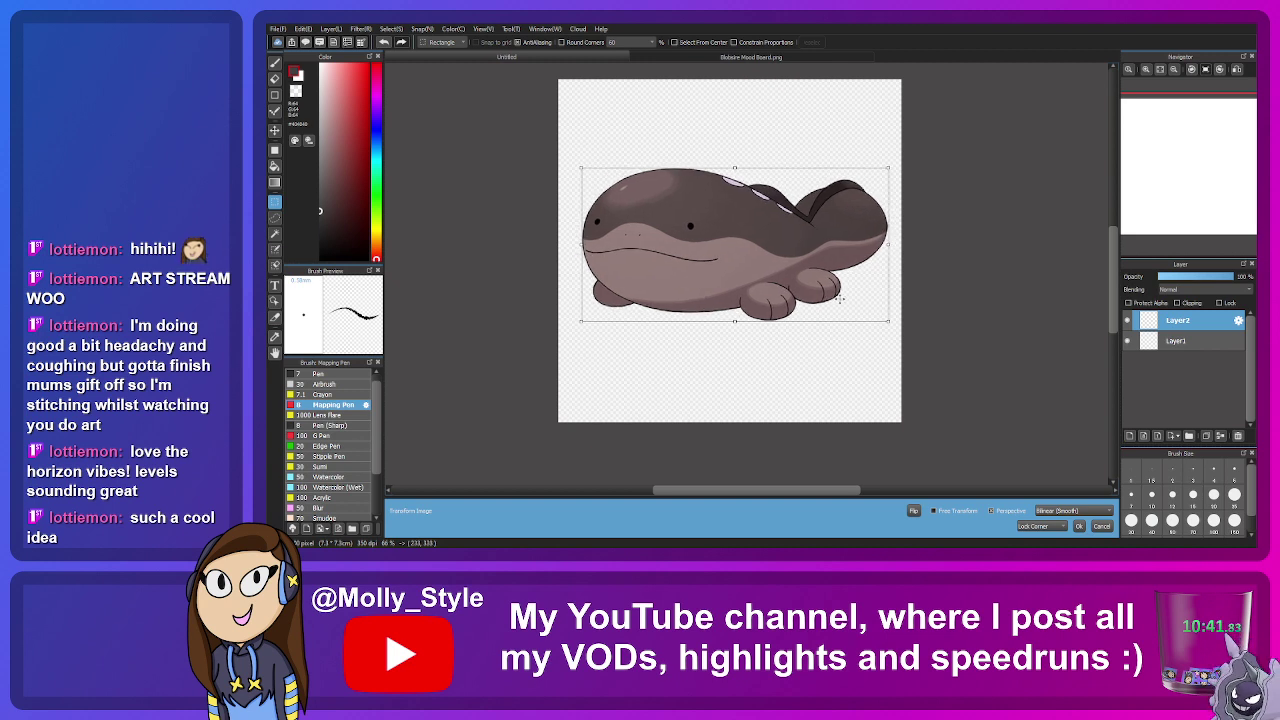
click(1080, 526)
Step: Fill Layer1 behind the creature with a solid light pink
click(1164, 344)
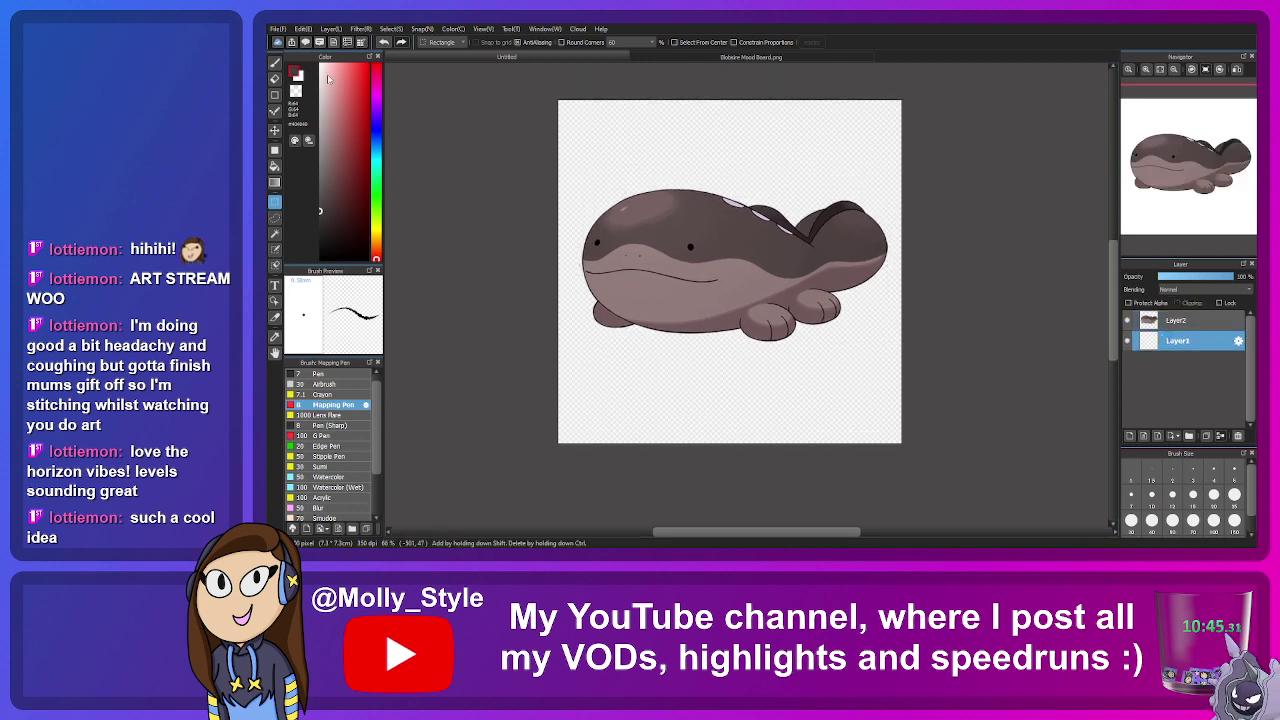
click(377, 98)
drag(350, 68, 340, 62)
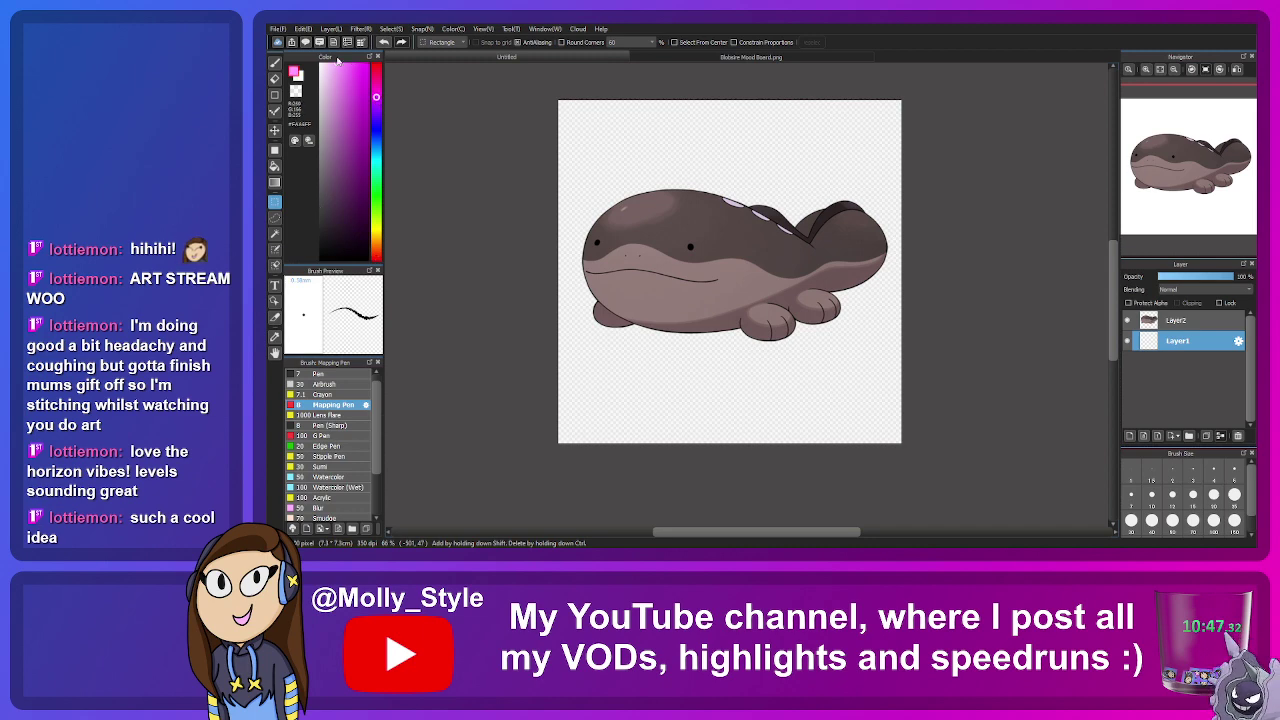
click(275, 166)
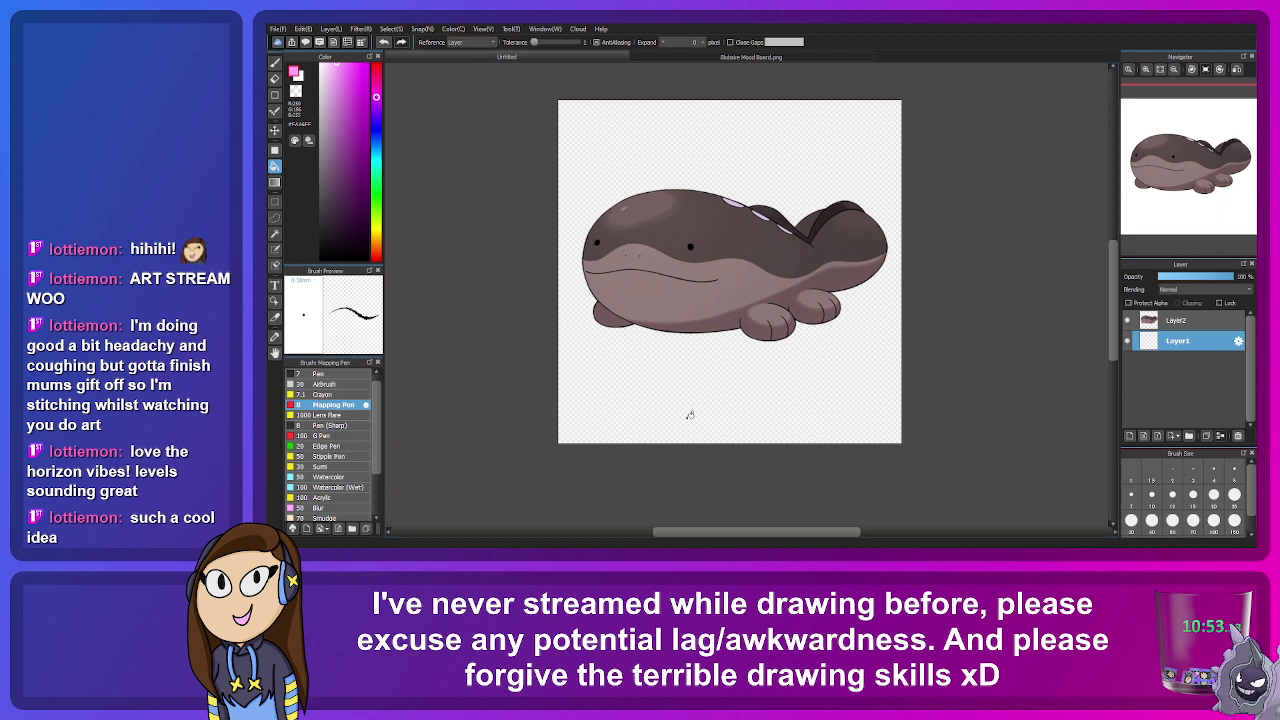
click(680, 378)
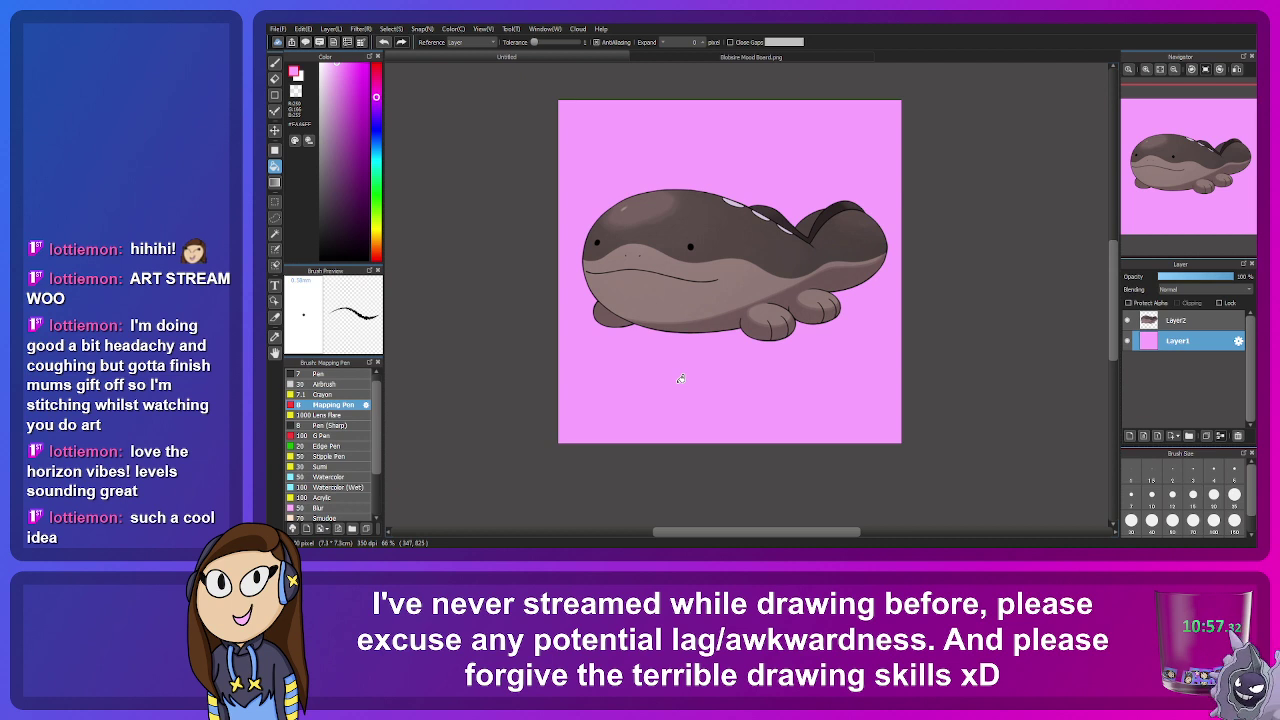
Step: Lower the opacity of the creature's layer, Layer2, to 50%
click(275, 62)
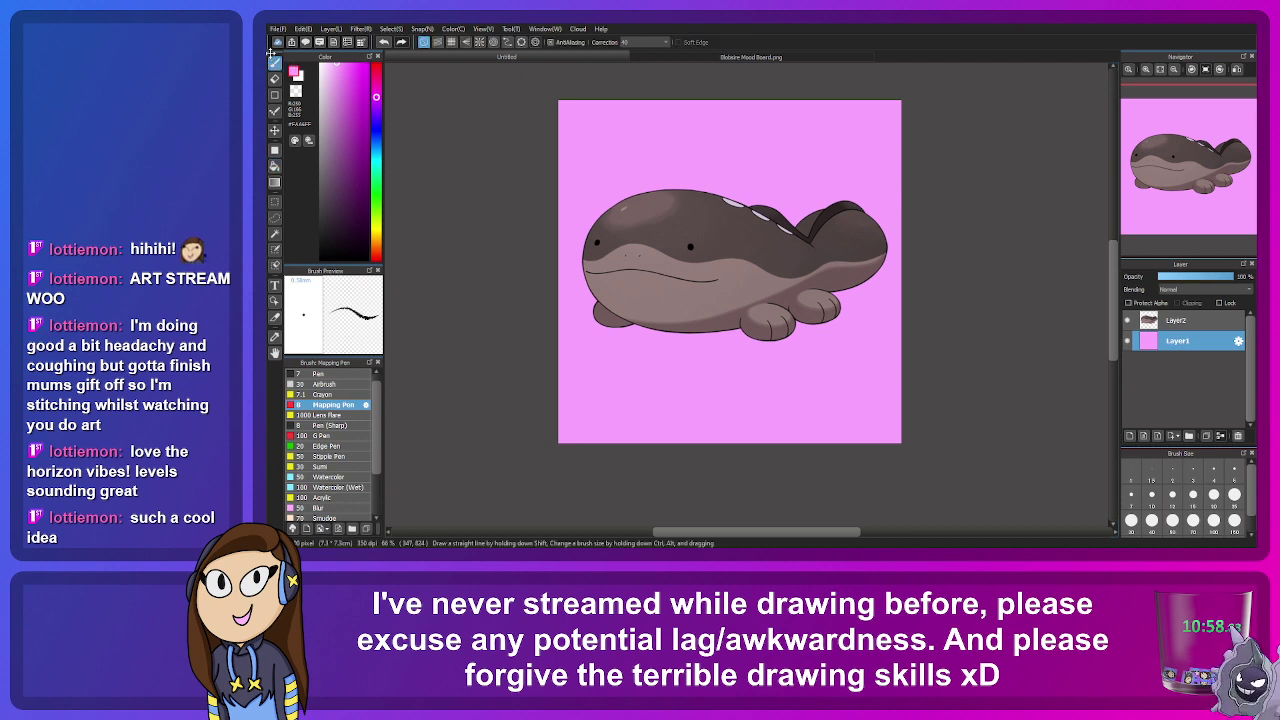
click(1168, 321)
click(1196, 277)
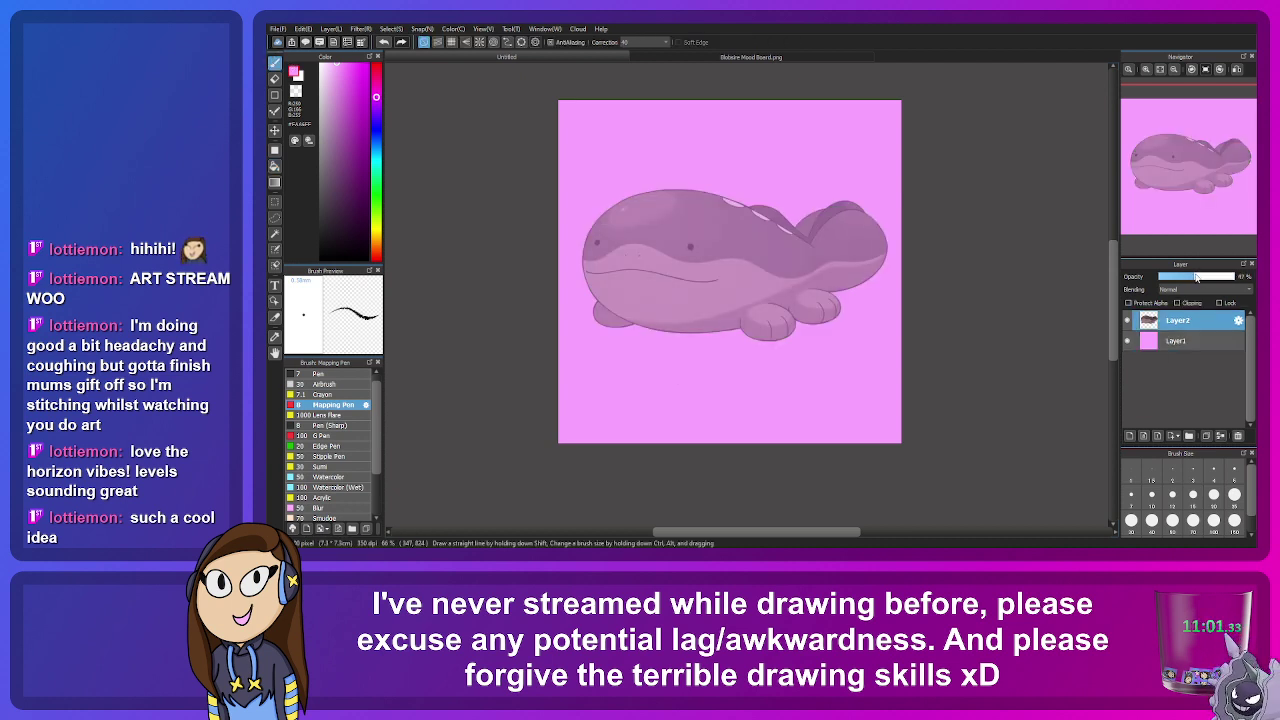
drag(1196, 277, 1199, 278)
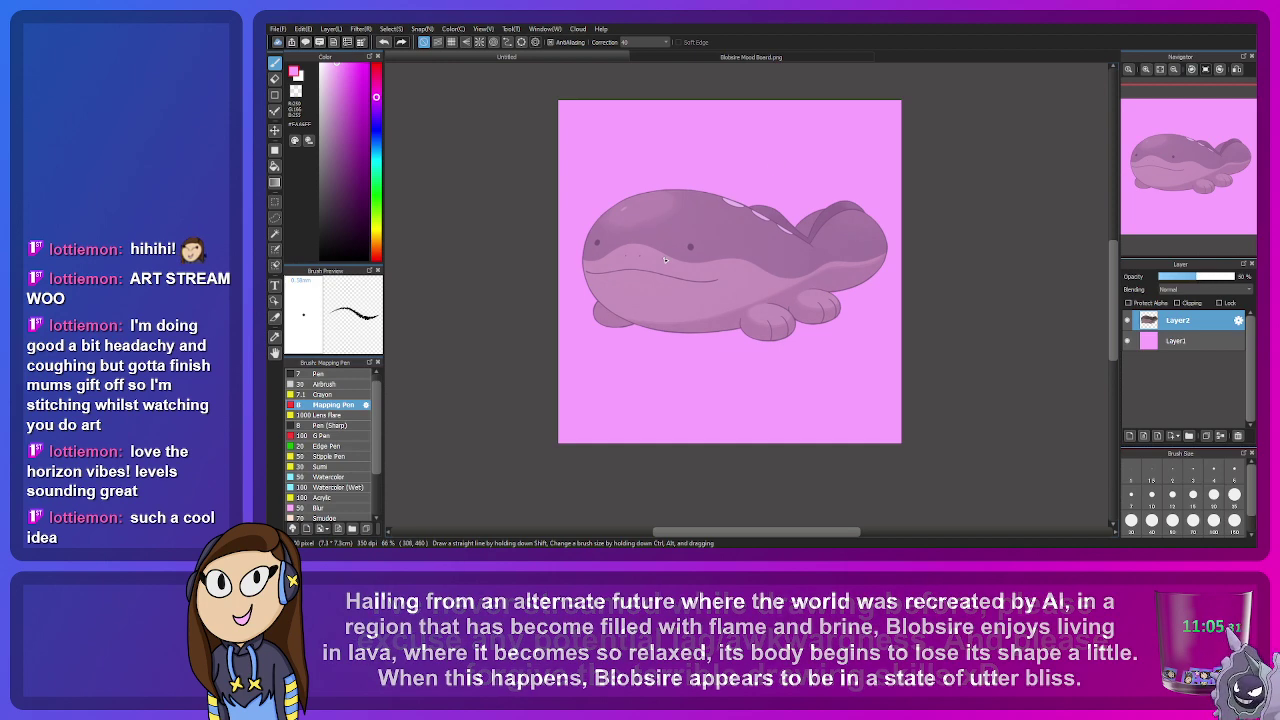
Step: Set up the Crayon brush at size 4 with black as the drawing colour
click(316, 396)
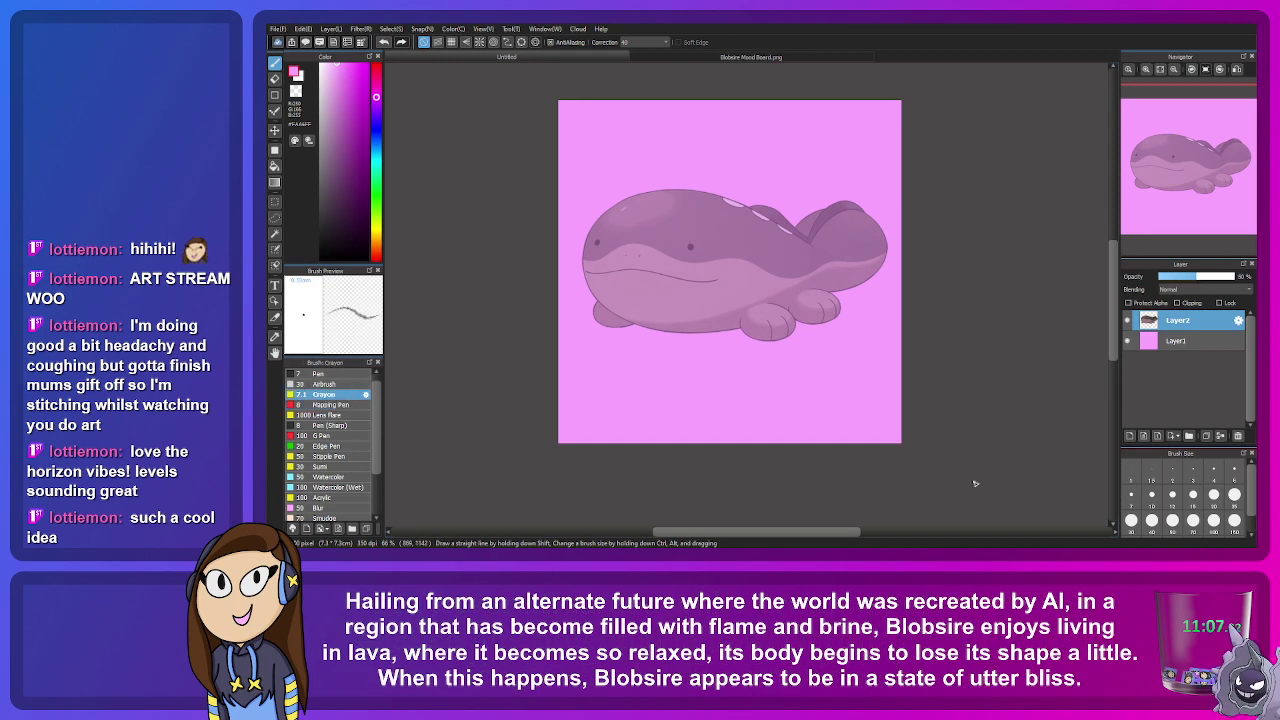
click(1212, 470)
click(321, 260)
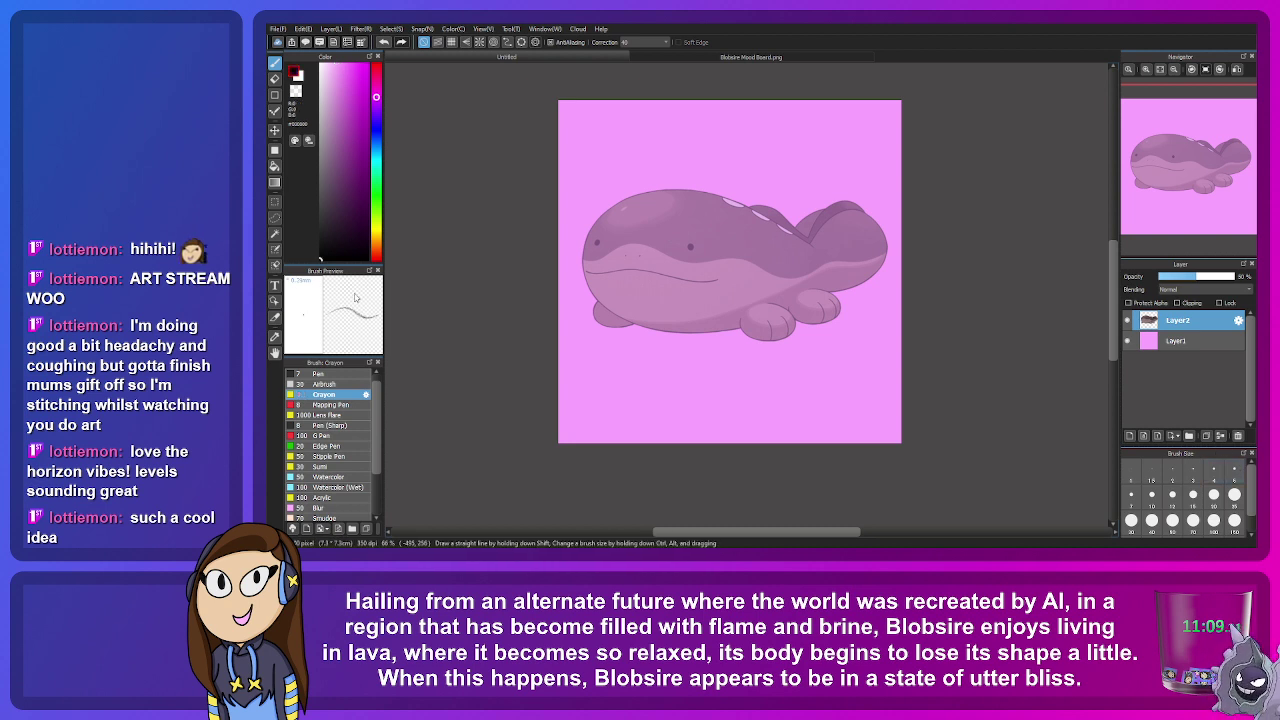
Step: Add a new layer above the creature's layer and name it SKETCH WORK
click(1130, 436)
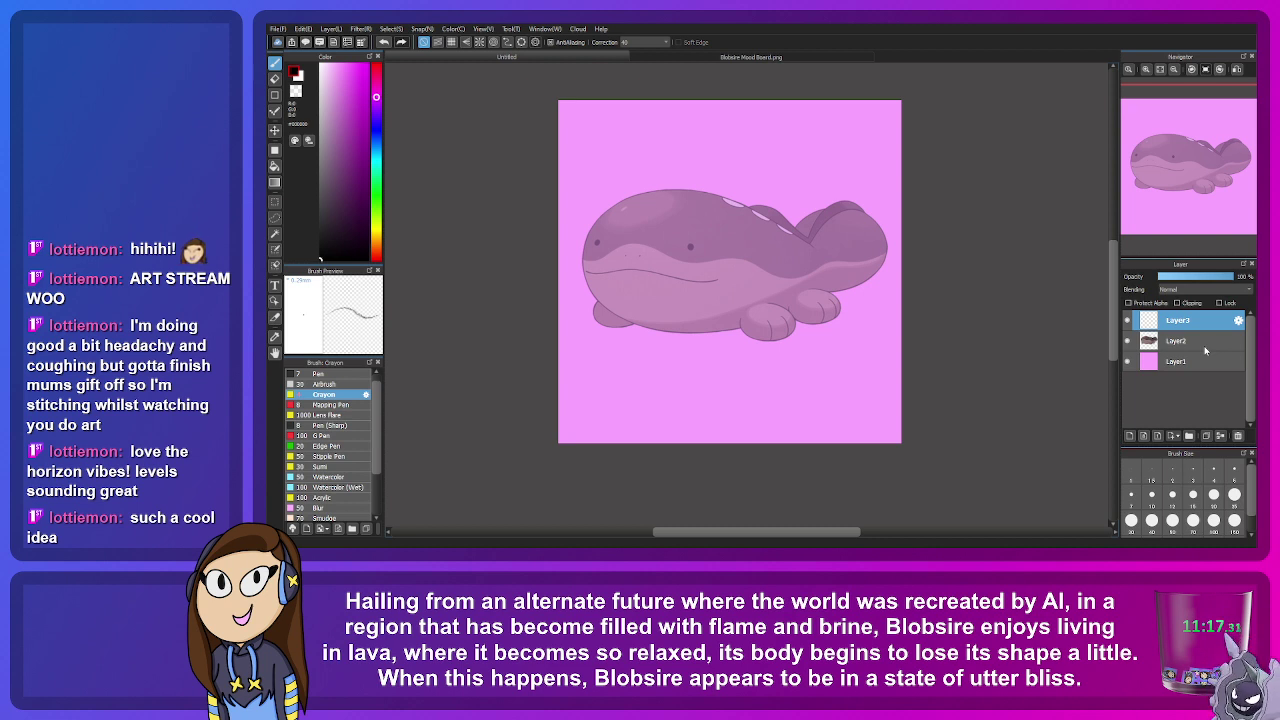
key(Return)
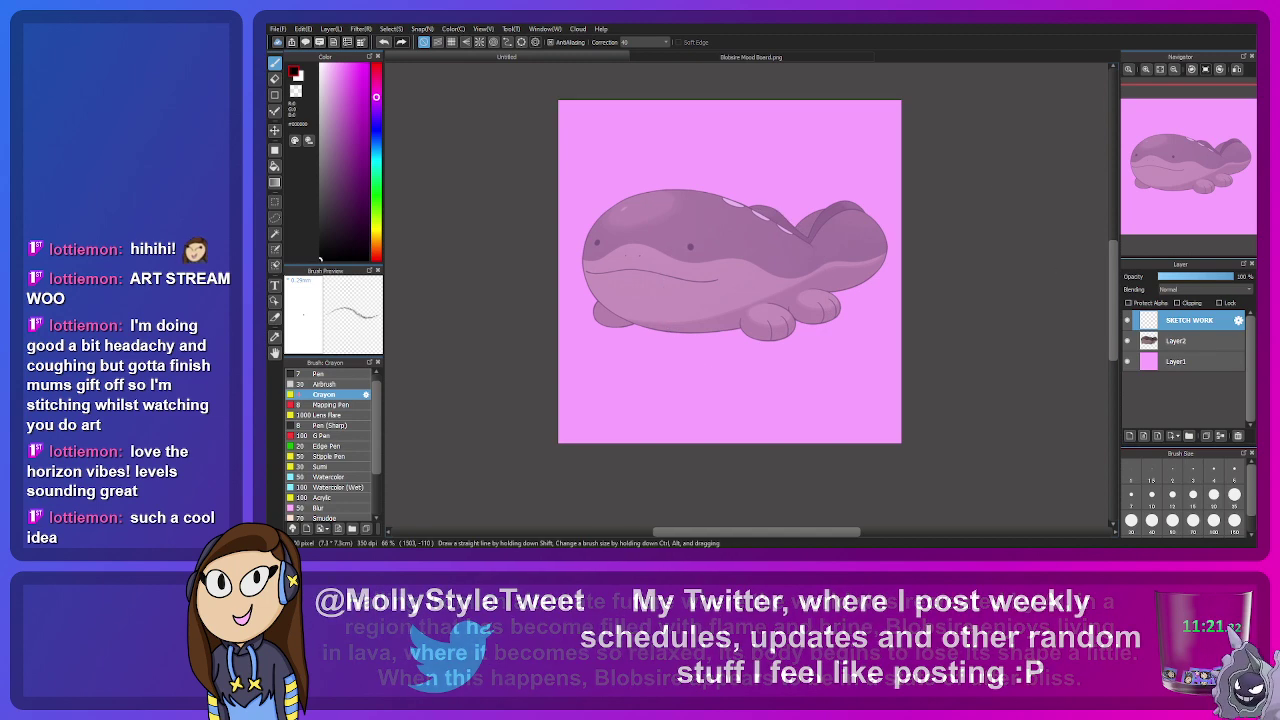
Step: Rename the creature's layer as REFERENCE and the pink layer as BACKGROUND
click(1202, 344)
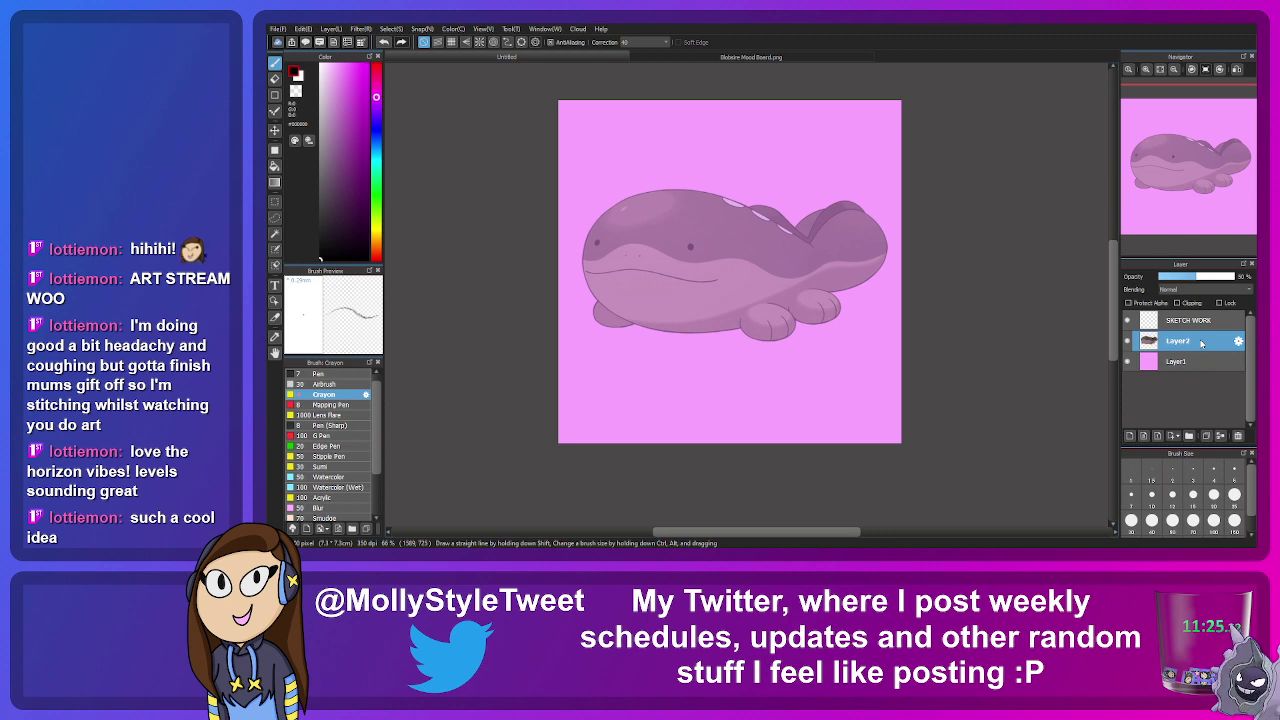
key(Return)
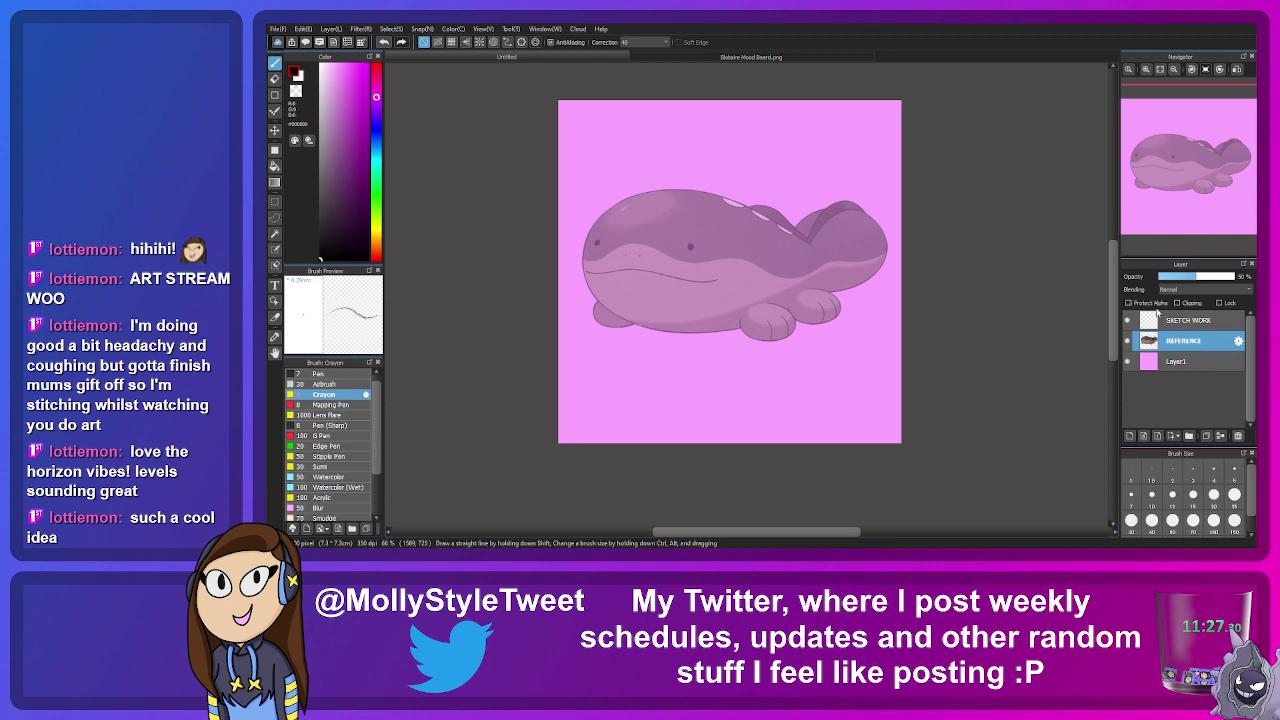
click(1183, 362)
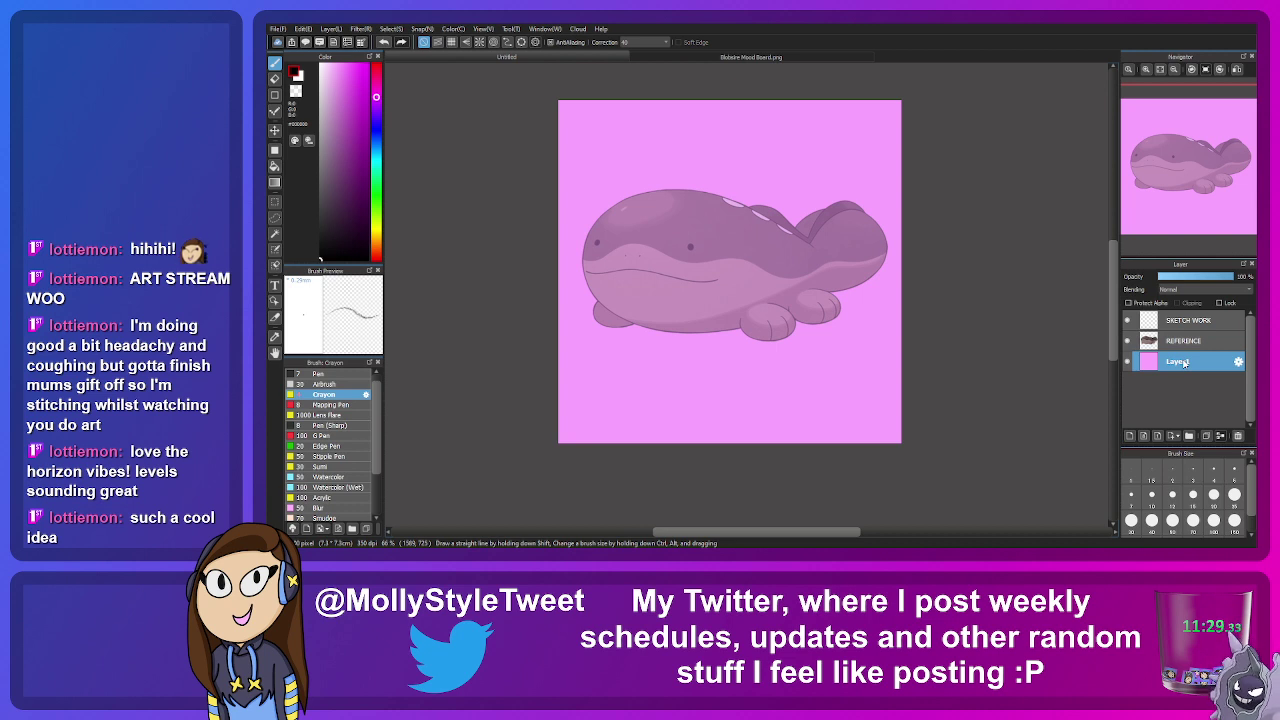
text(BACKGROUND)
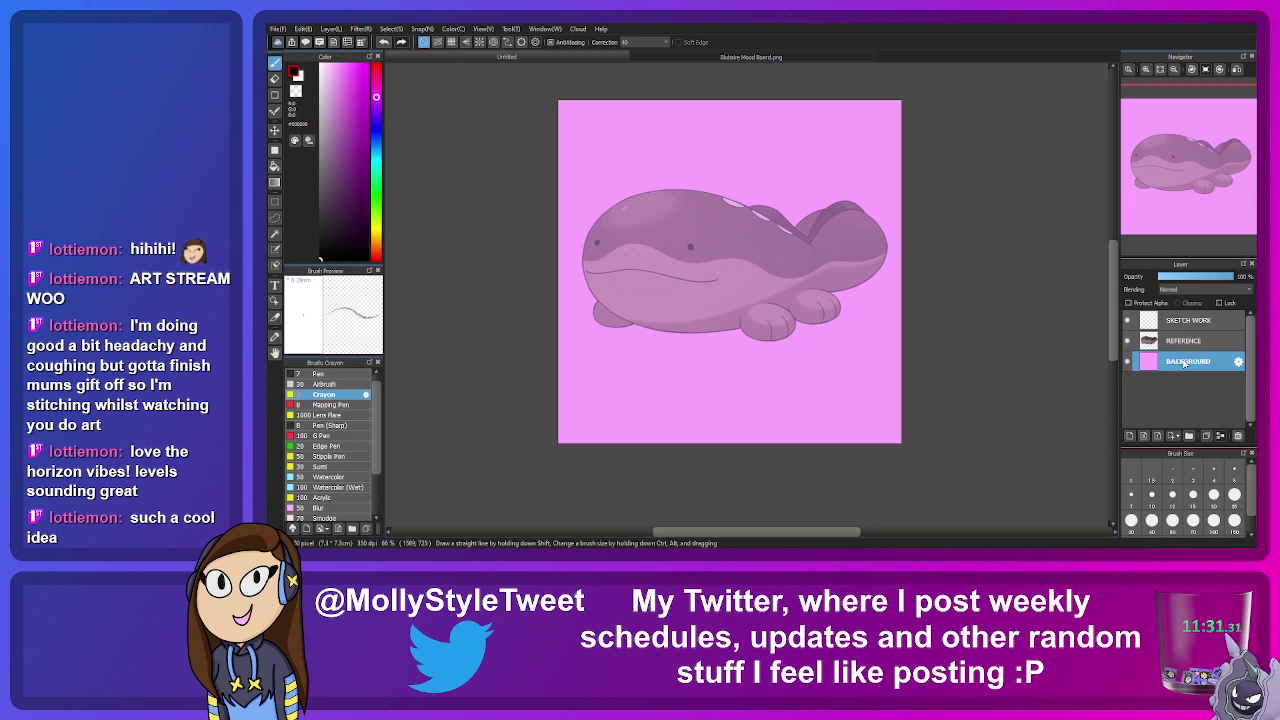
Step: Select the SKETCH WORK layer and set the Crayon brush size to 7
click(1188, 320)
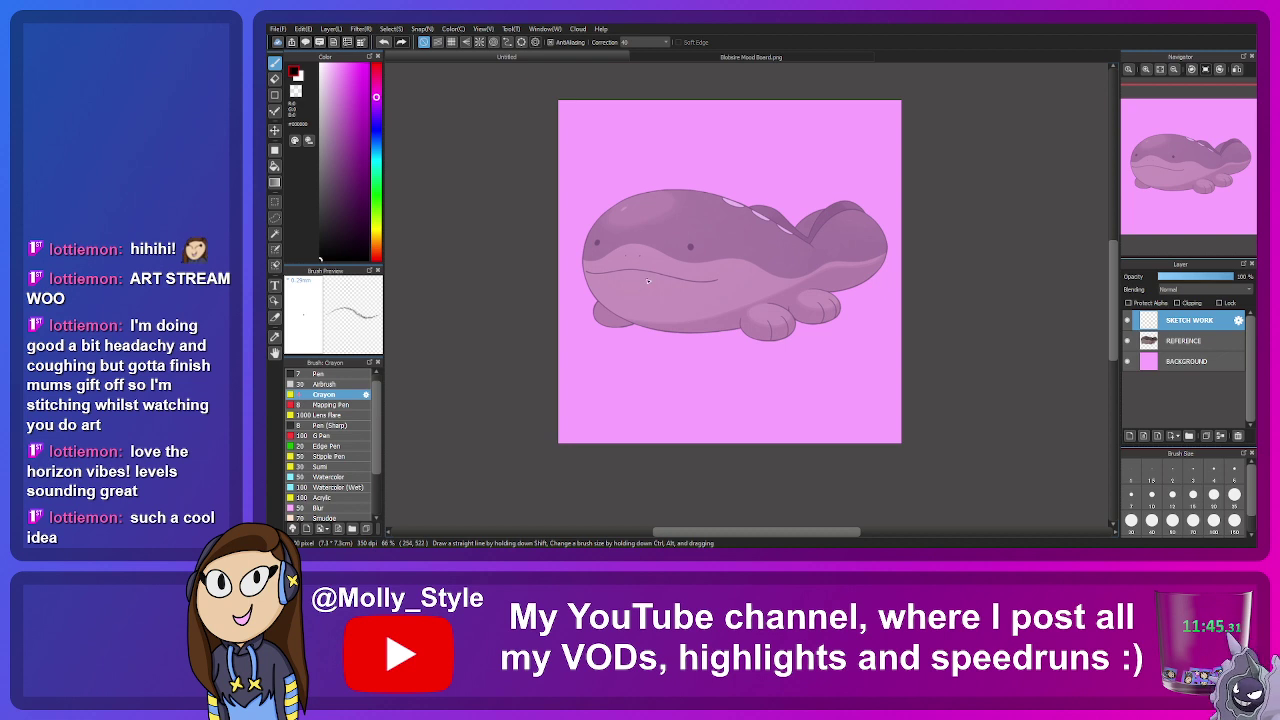
scroll(618, 187, up, 3)
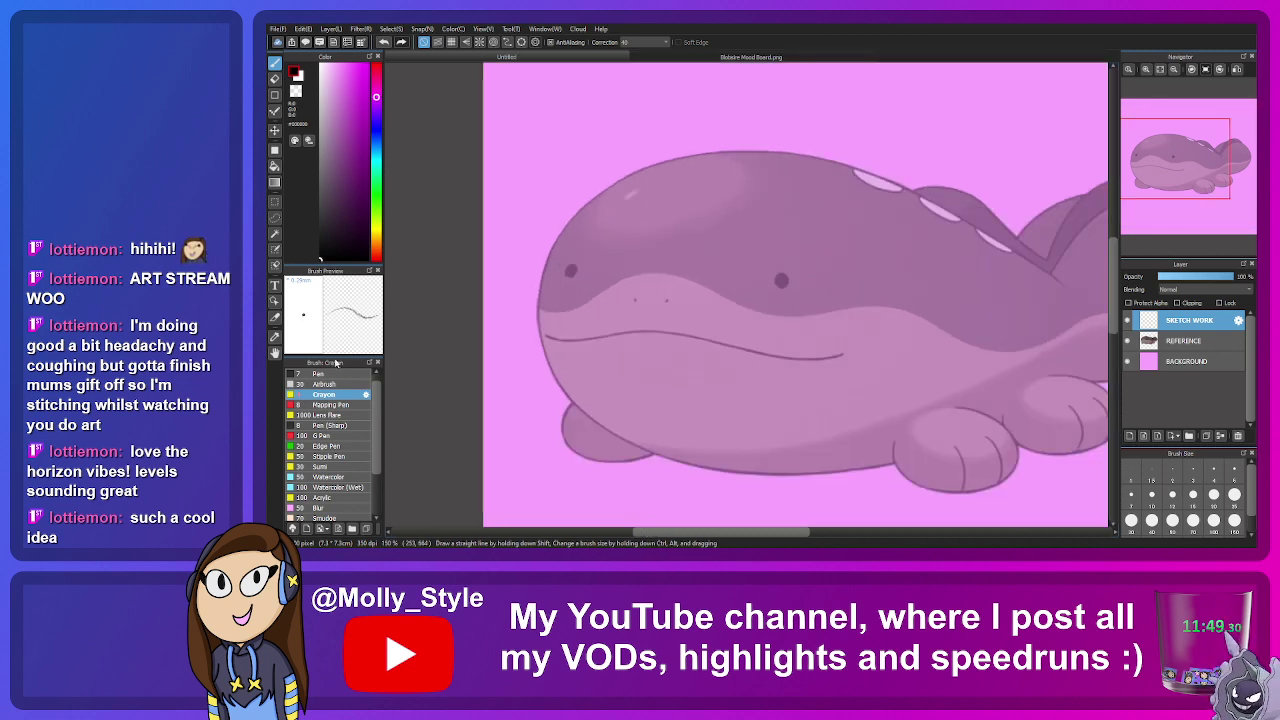
click(1131, 500)
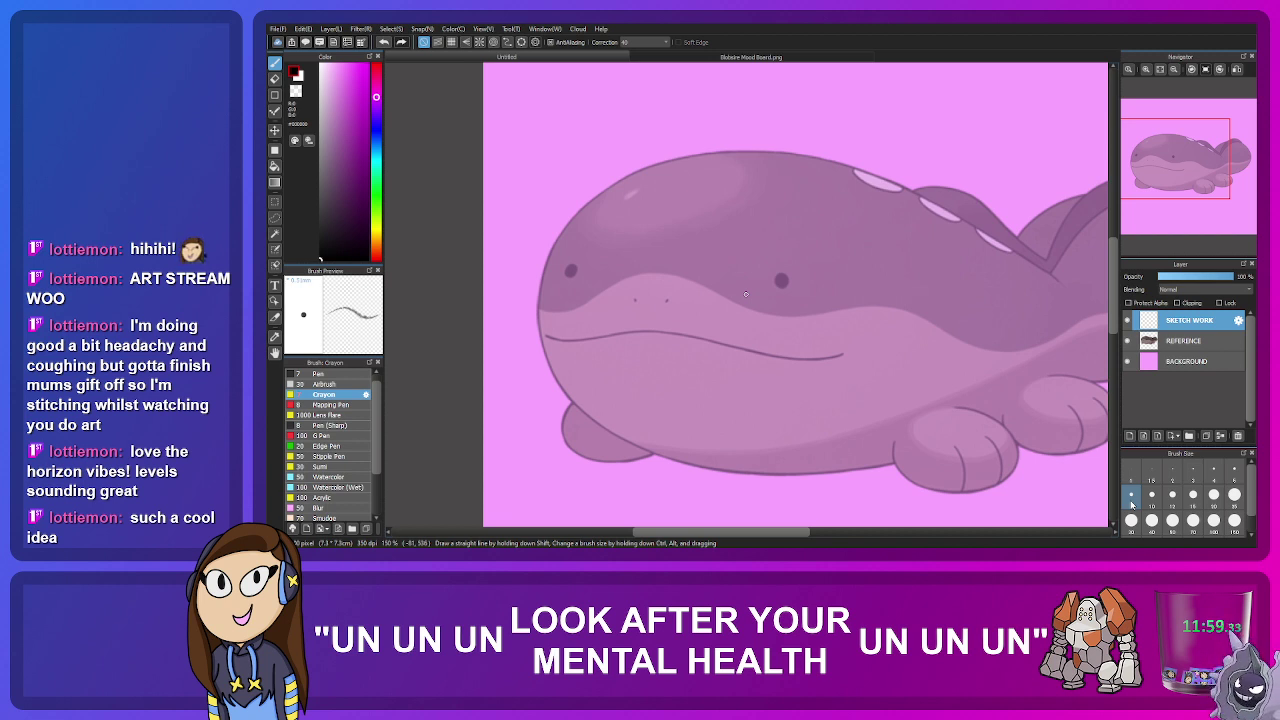
drag(1175, 158, 1186, 171)
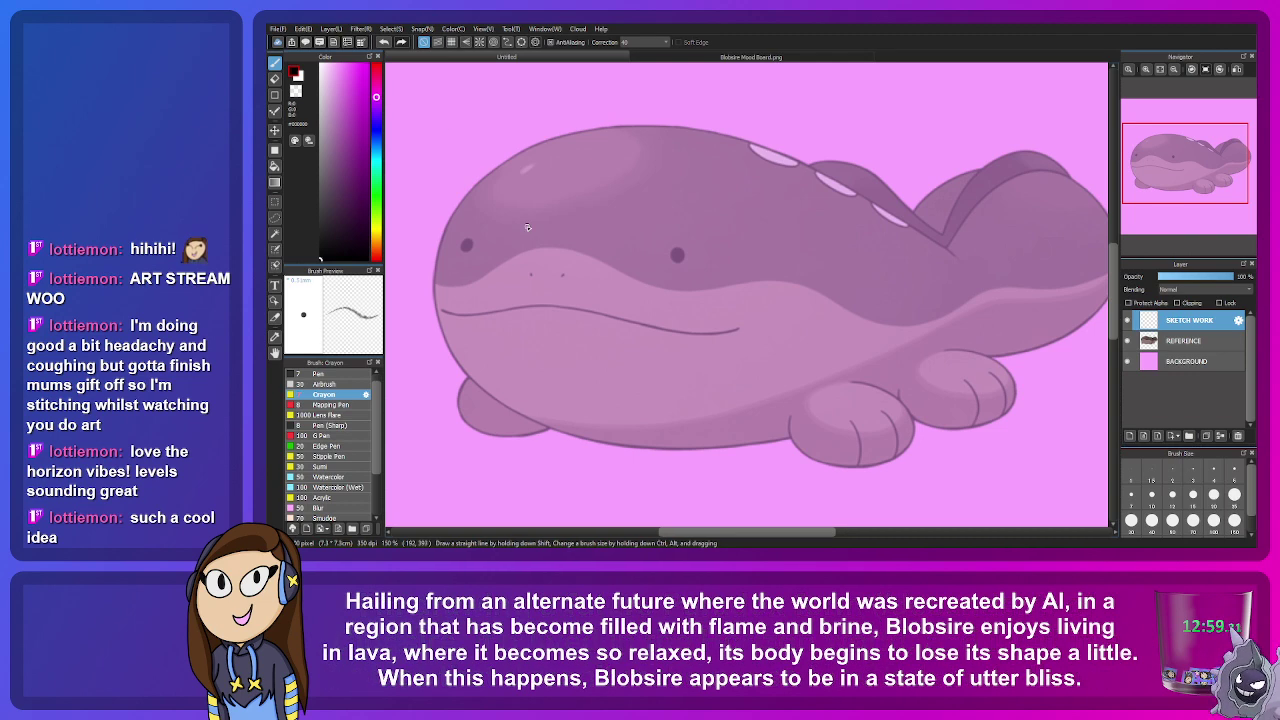
drag(1179, 171, 1181, 172)
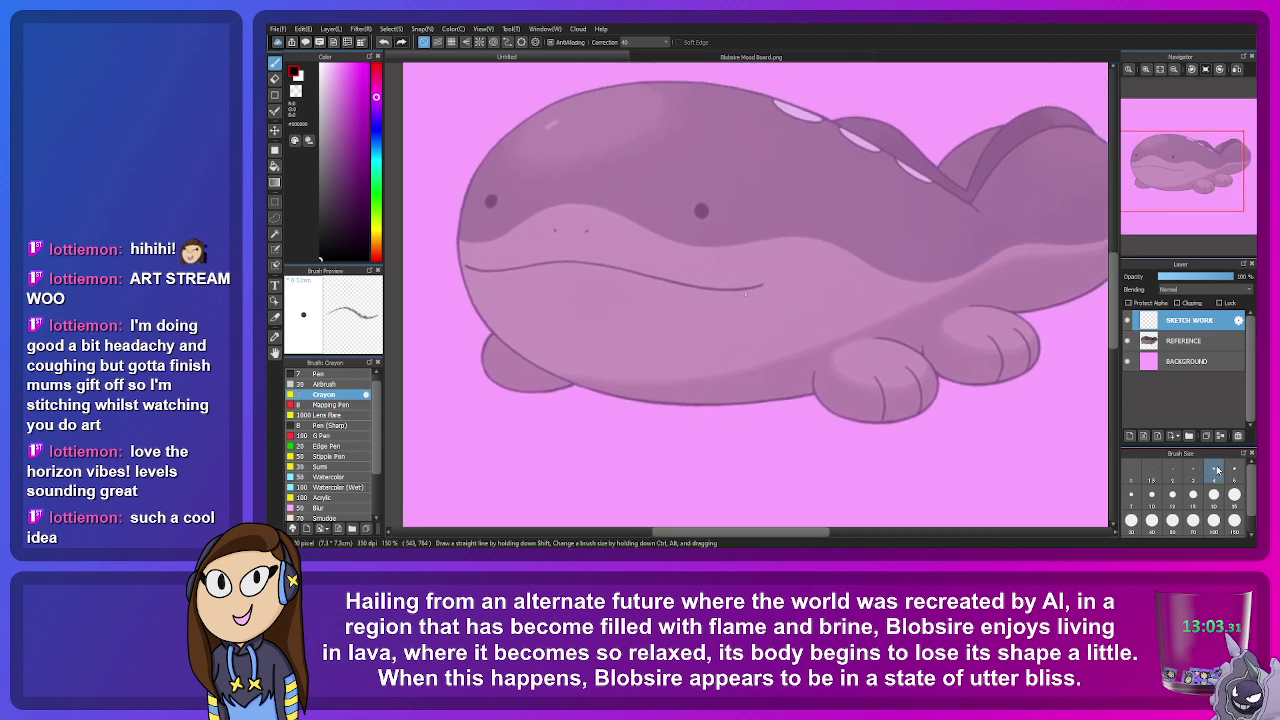
click(1130, 494)
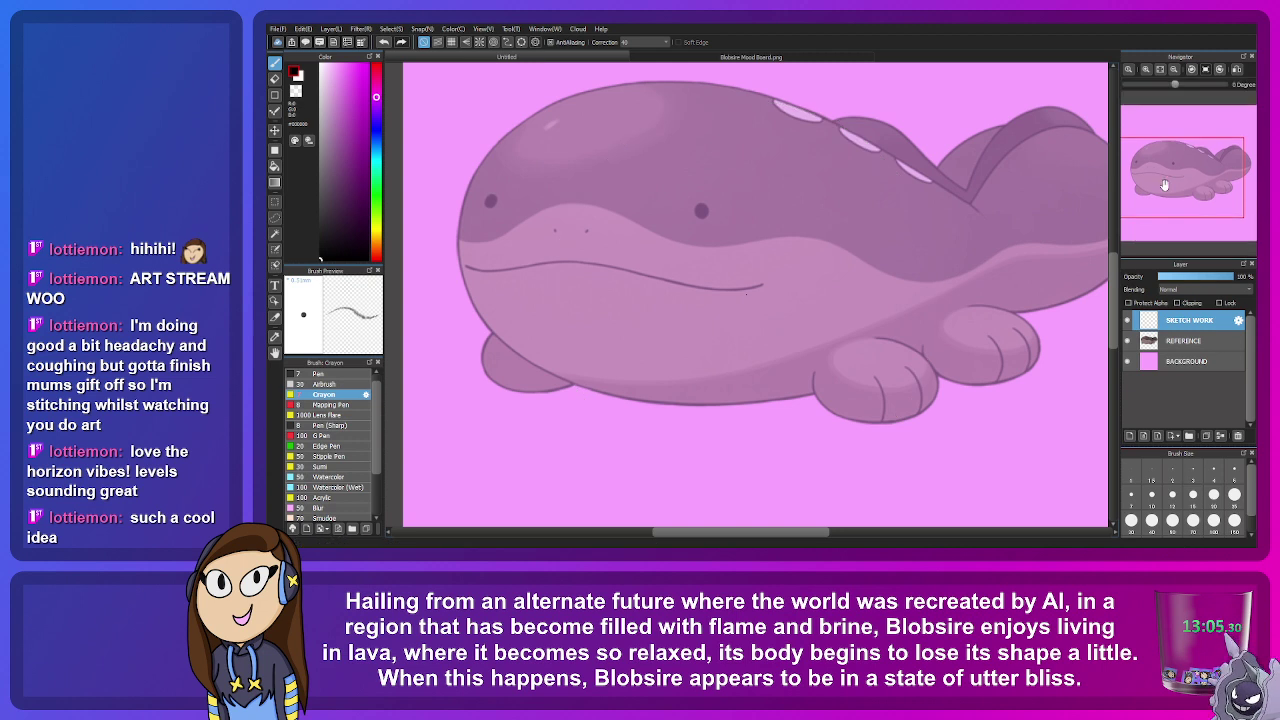
drag(1174, 161, 1188, 160)
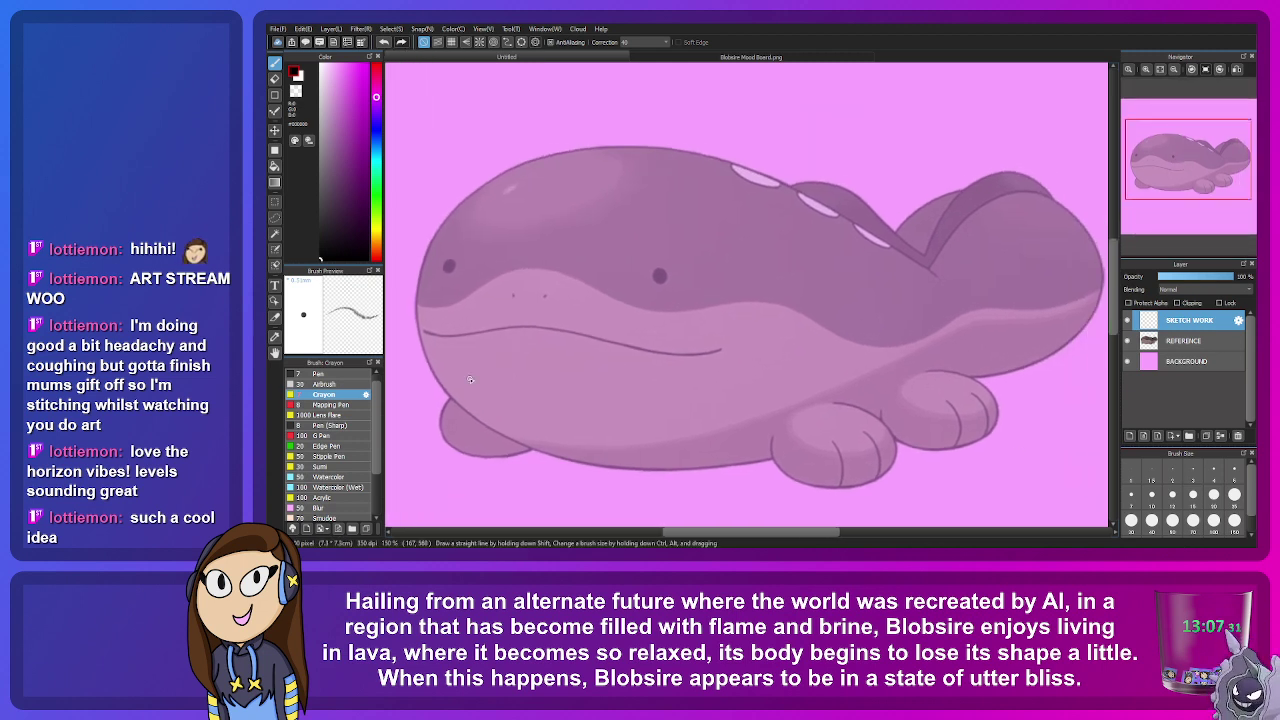
Step: Set the stroke correction to 0 and try the Crayon with test strokes on the canvas, undoing each one
mouse_move(408, 354)
mouse_down()
mouse_move(436, 413)
mouse_move(432, 457)
mouse_up()
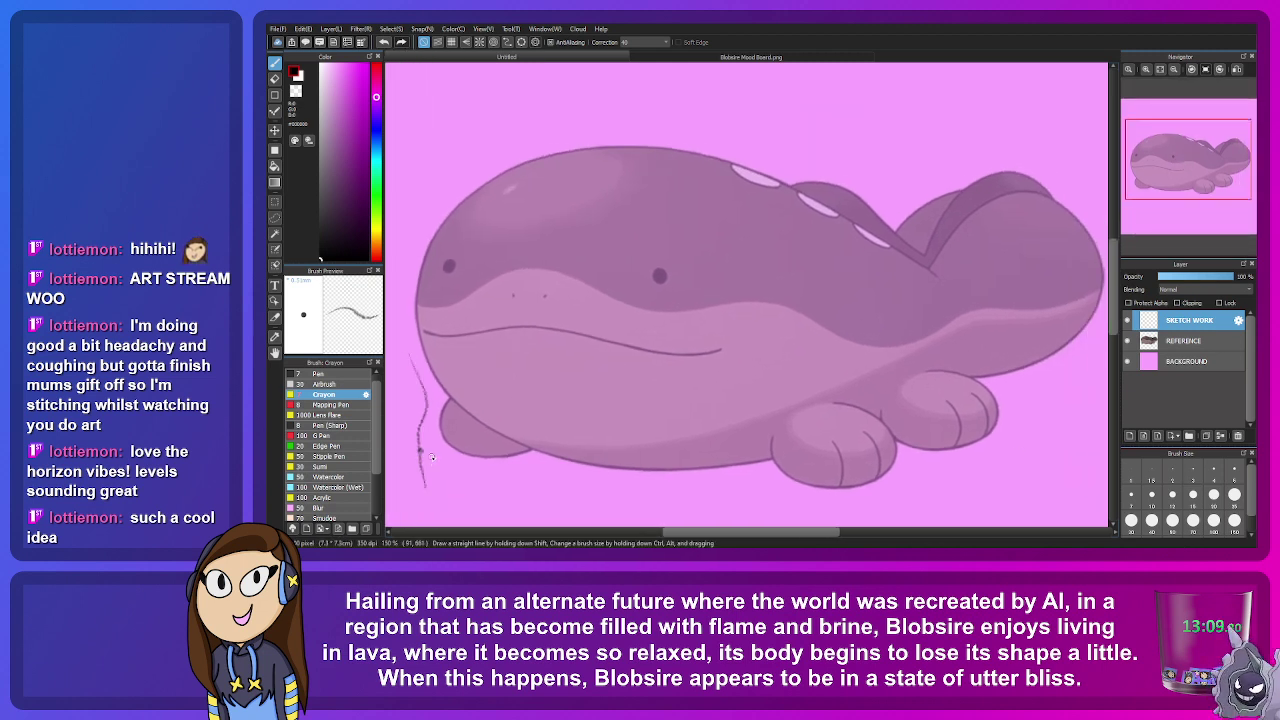
key(ctrl+z)
click(643, 44)
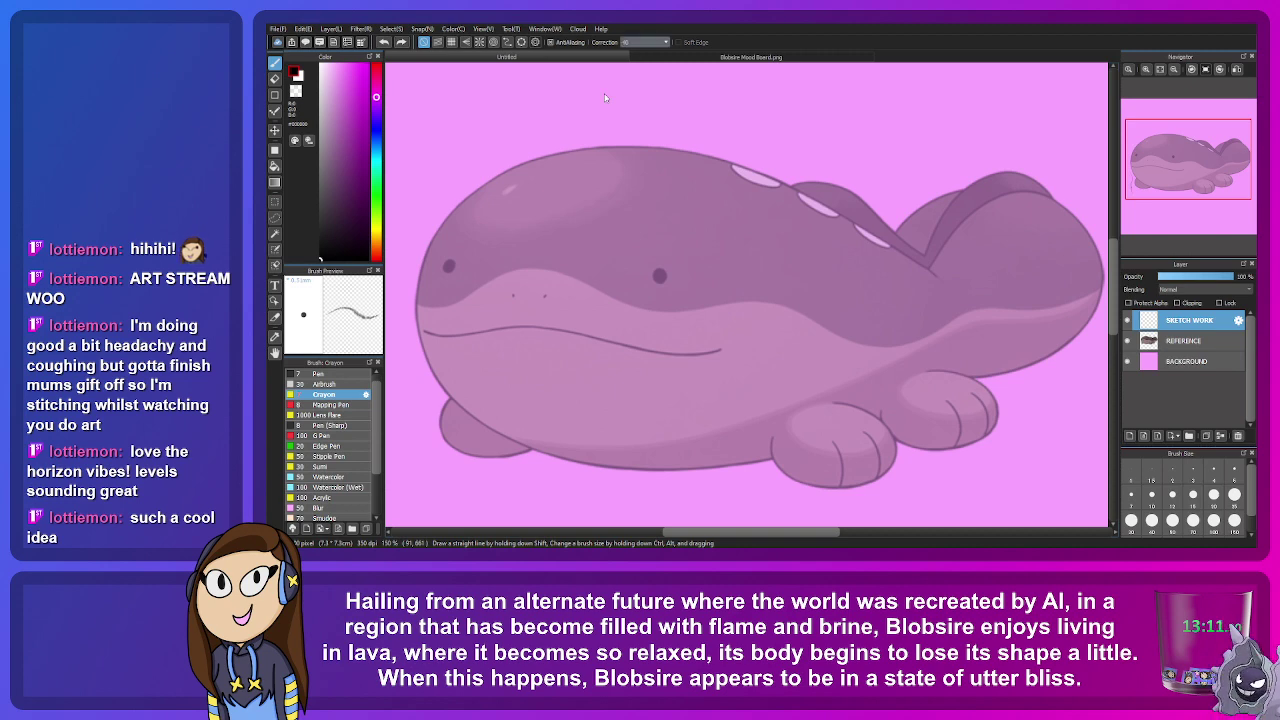
click(630, 51)
drag(549, 333, 513, 343)
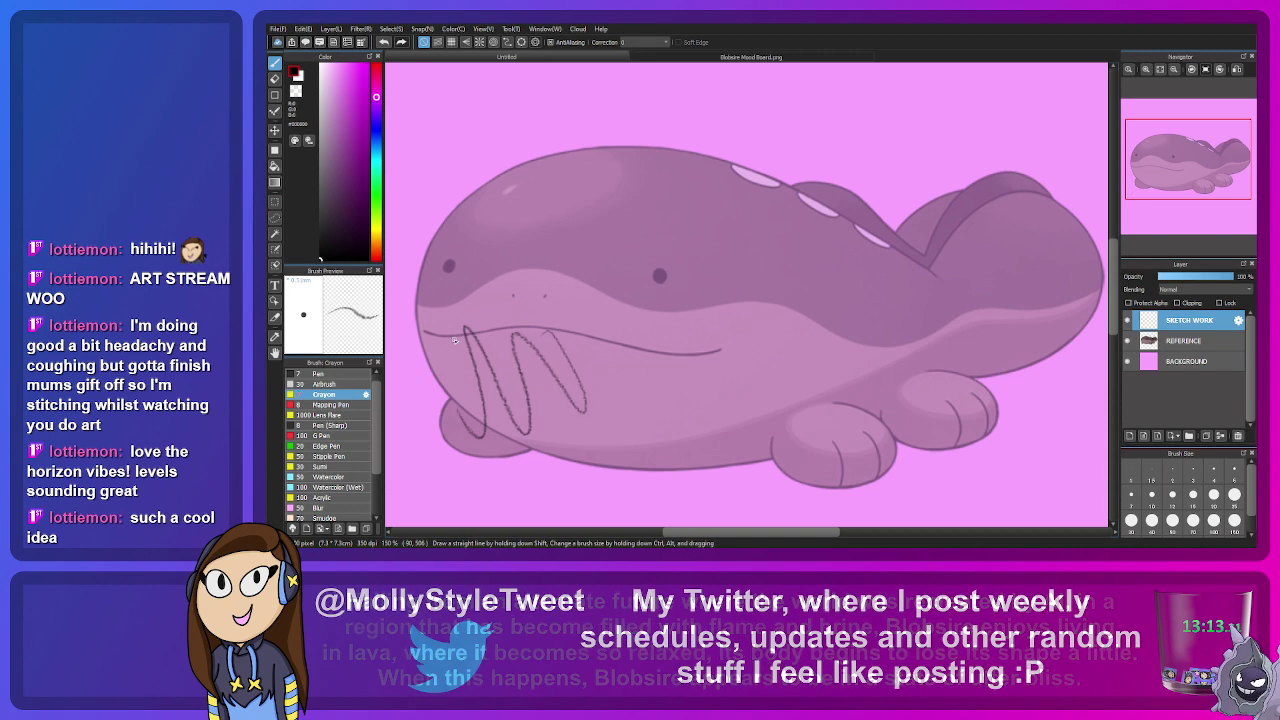
key(ctrl+z)
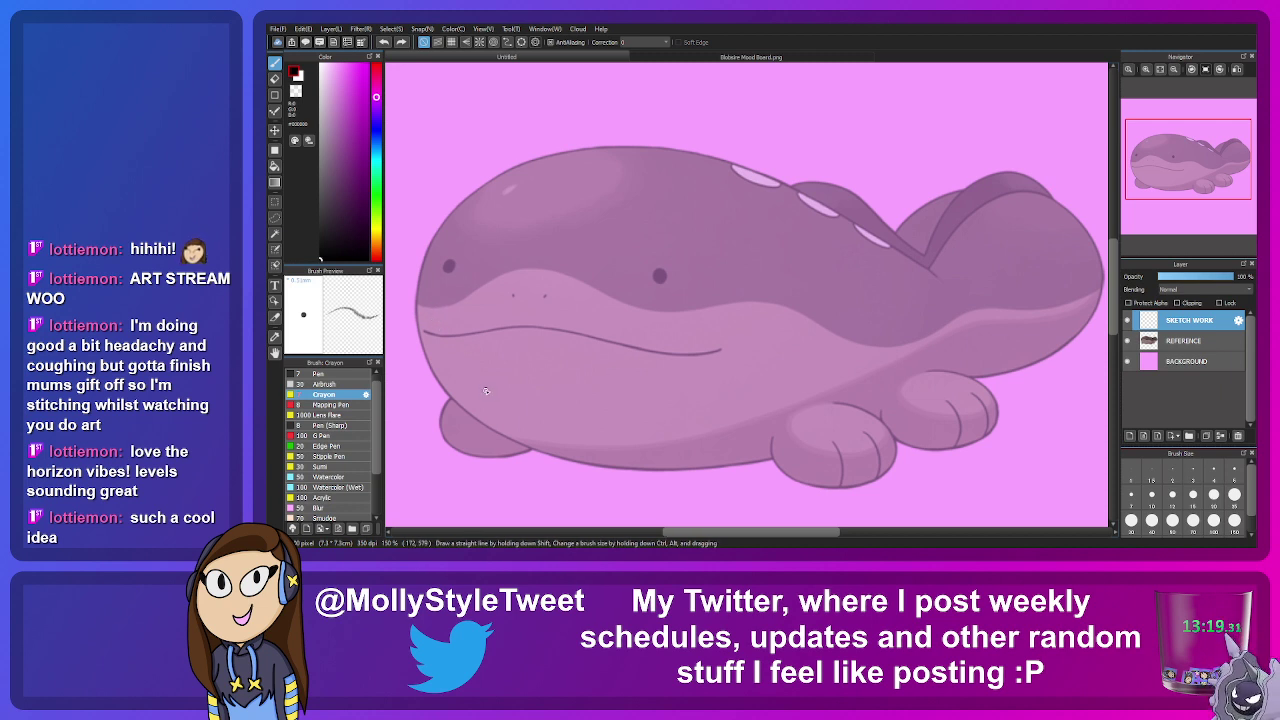
mouse_move(486, 391)
mouse_down()
mouse_move(566, 425)
mouse_move(657, 419)
mouse_up()
key(ctrl+z)
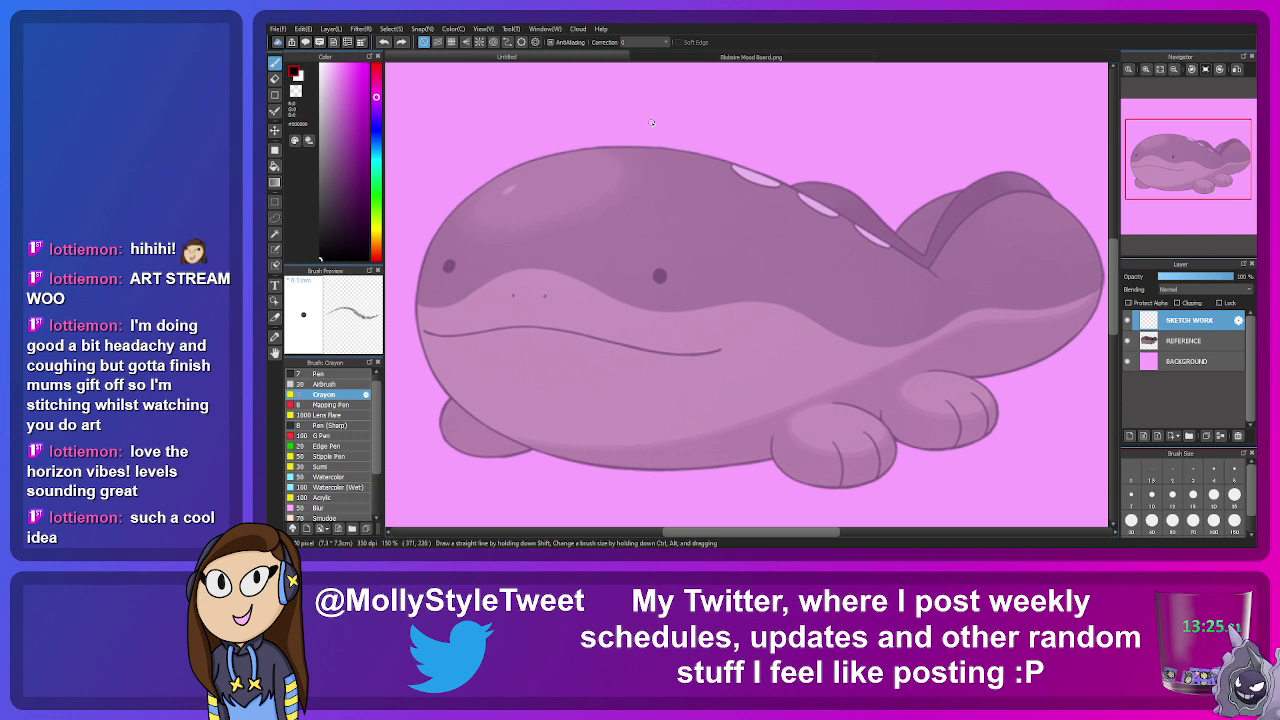
drag(1183, 165, 1191, 163)
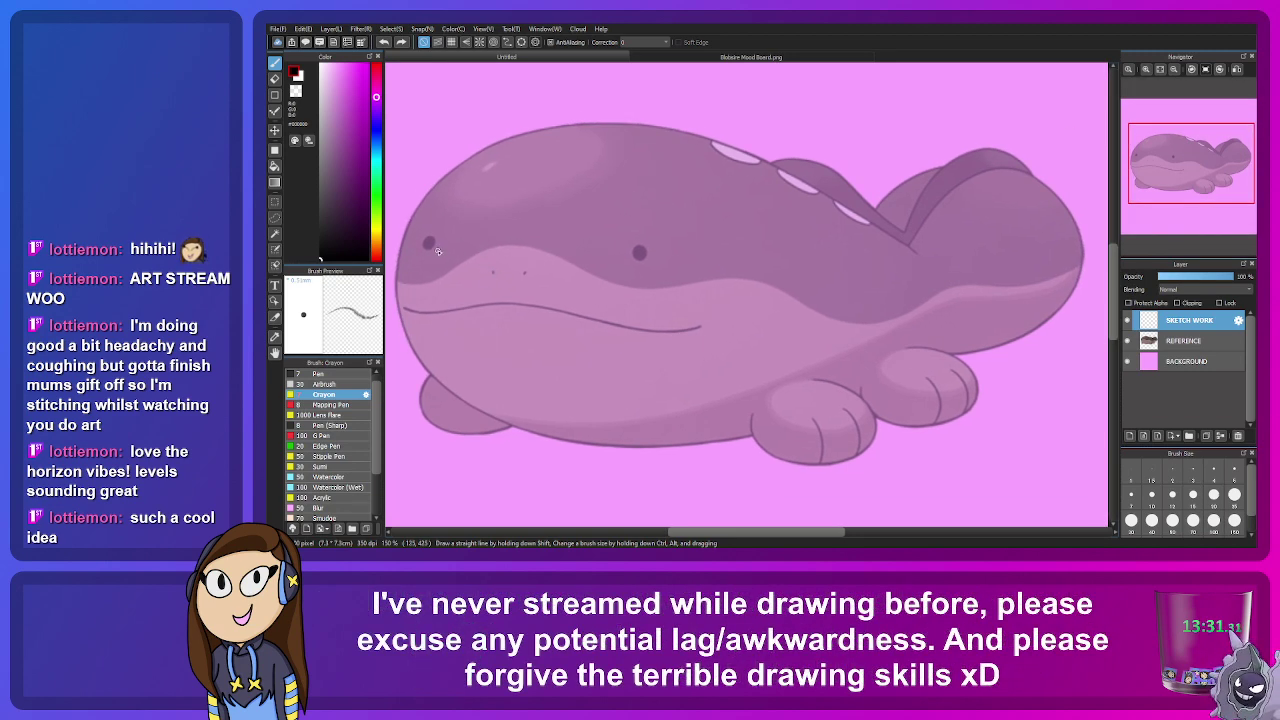
drag(762, 534, 759, 534)
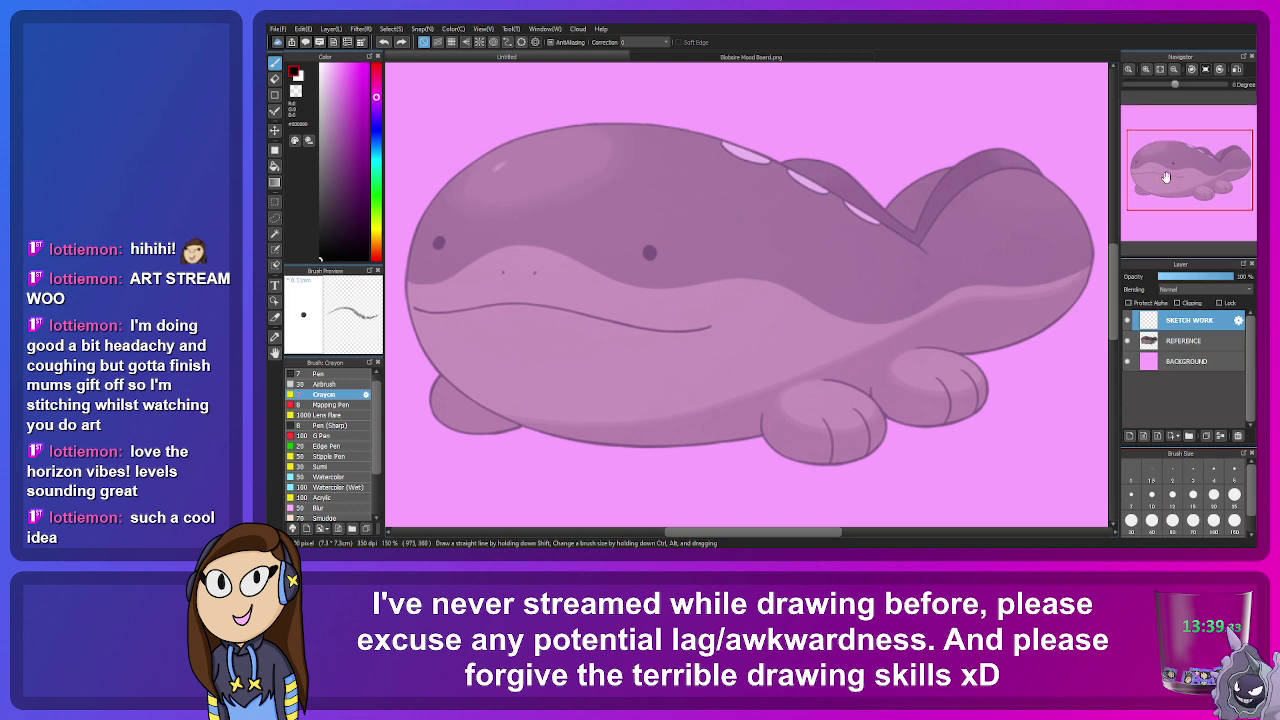
drag(1168, 177, 1191, 174)
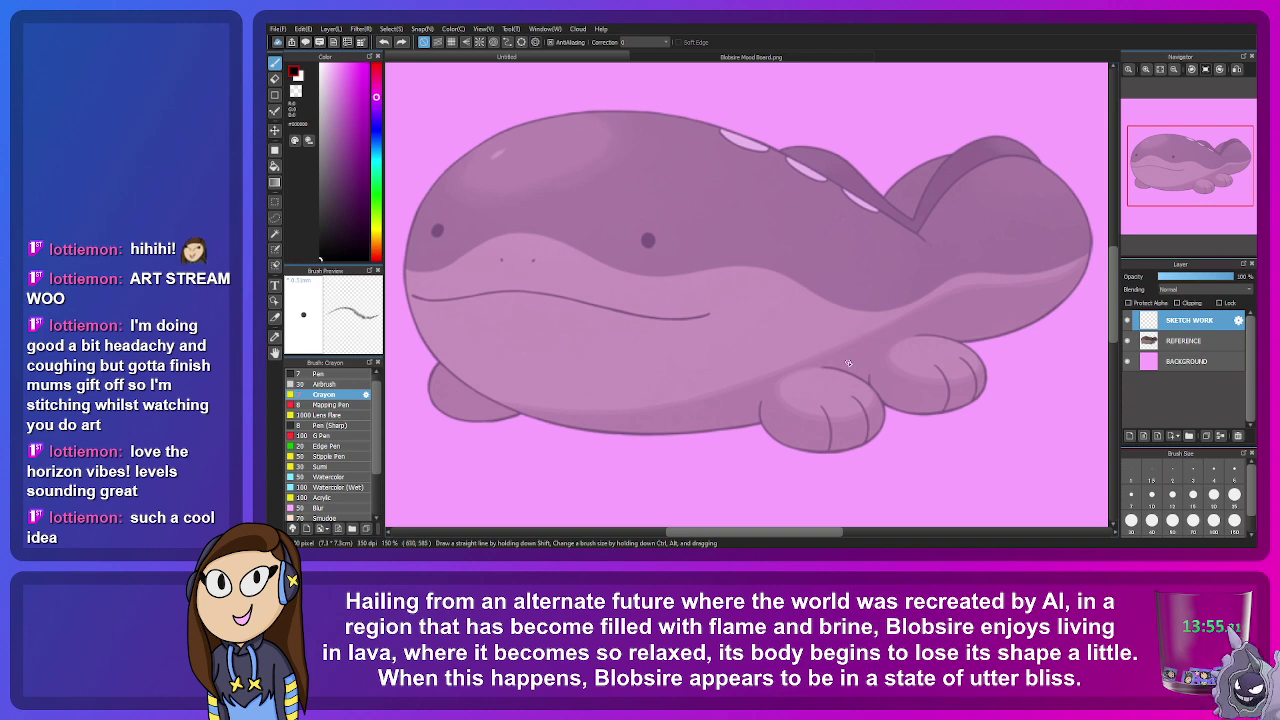
Step: Examine the reference creatures in the Blobsire Mood Board document, including the green sludge creature's melting base
click(725, 58)
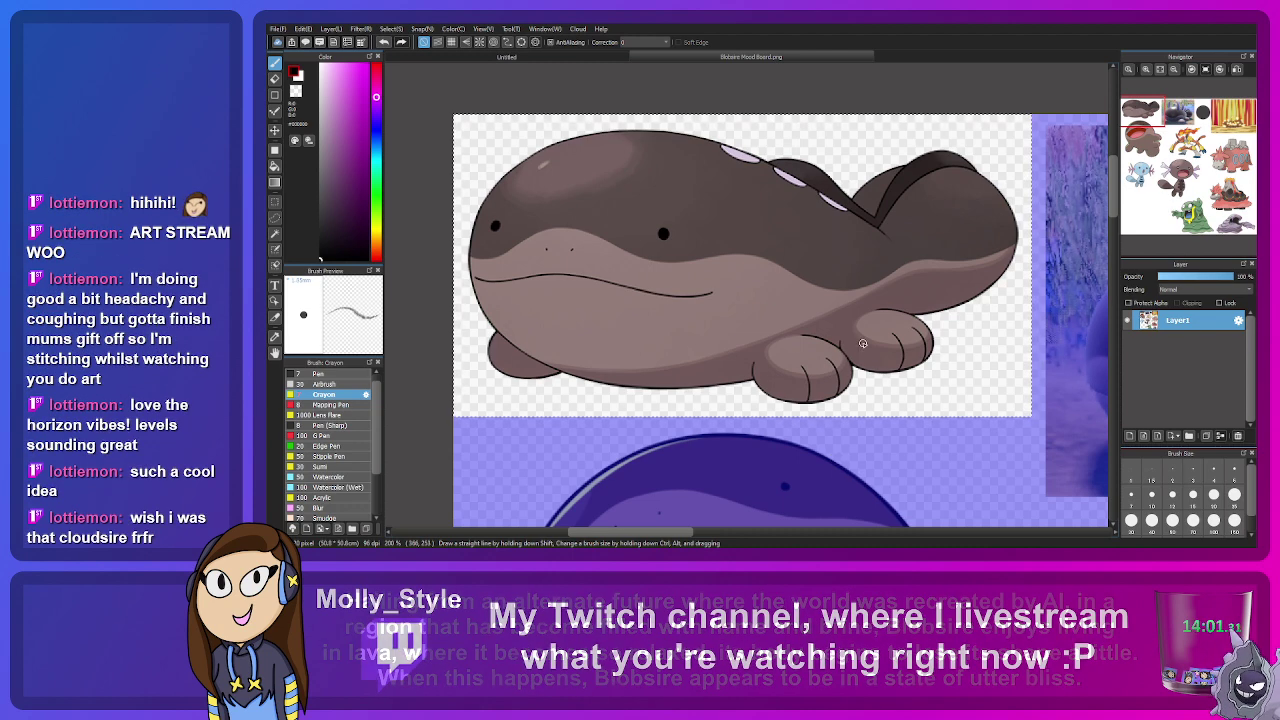
scroll(853, 361, down, 7)
scroll(955, 444, up, 2)
drag(1153, 203, 1173, 180)
key(ctrl+d)
scroll(913, 297, up, 2)
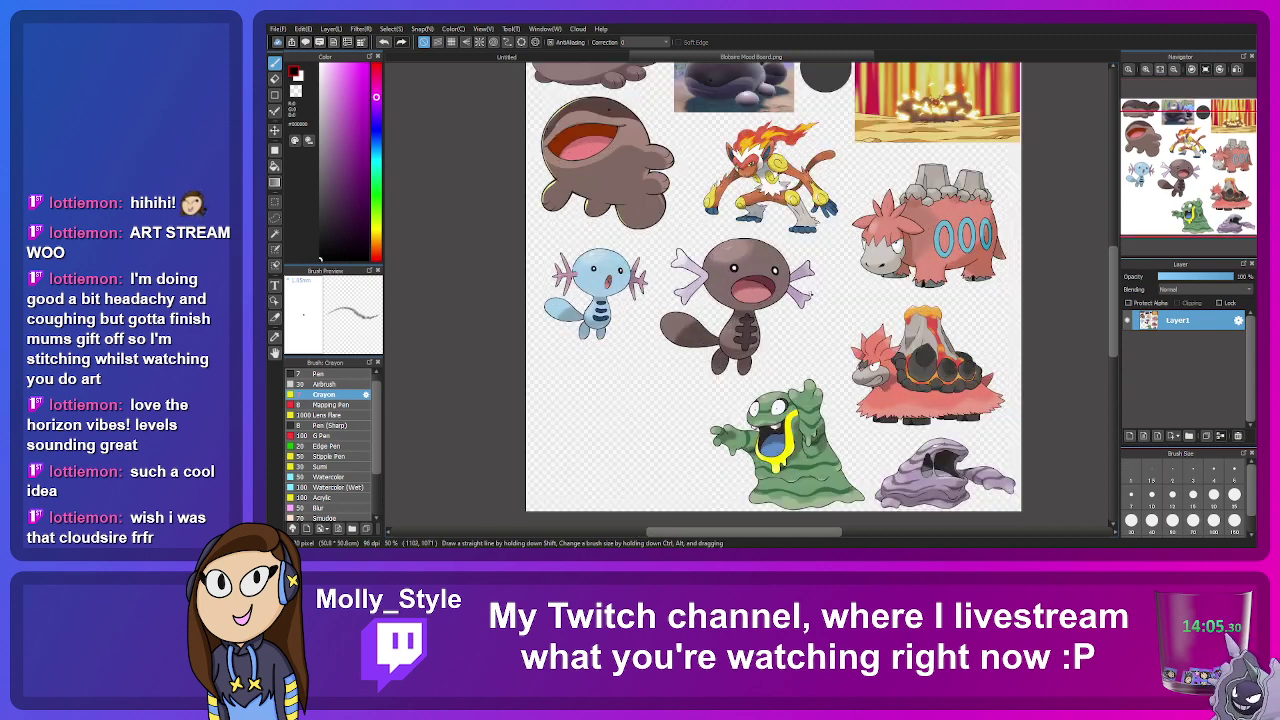
mouse_move(1203, 162)
mouse_down()
mouse_move(1196, 189)
mouse_move(1194, 160)
mouse_move(1194, 177)
mouse_up()
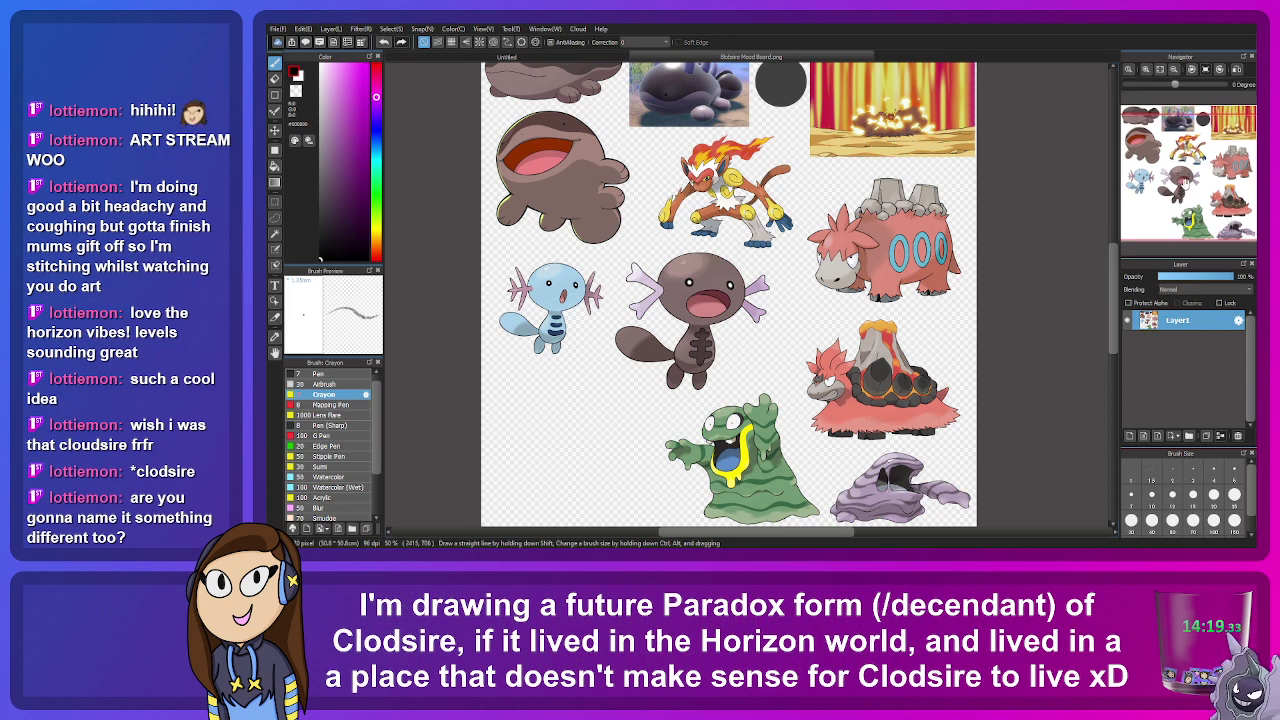
drag(556, 412, 572, 366)
scroll(829, 450, up, 1)
scroll(757, 491, up, 2)
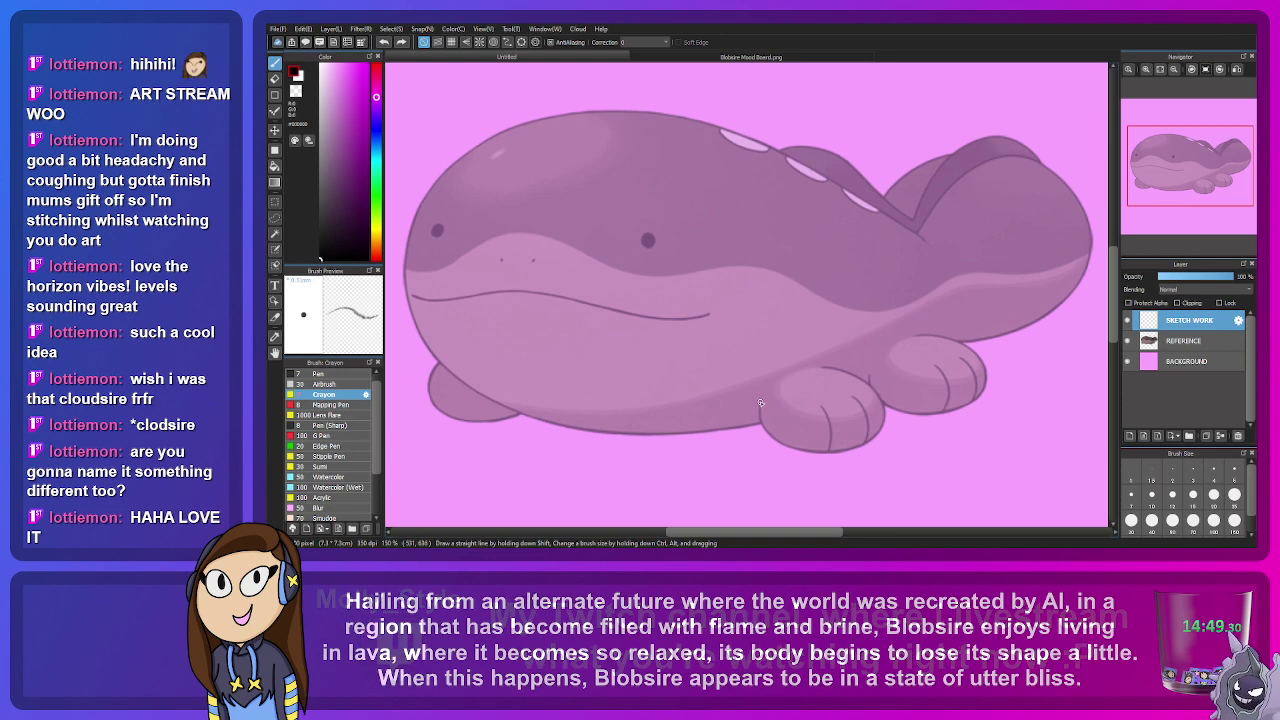
Step: Sketch a wavy outline around the larger front foot on SKETCH WORK and fade the REFERENCE layer further
mouse_move(760, 406)
mouse_down()
mouse_move(794, 457)
mouse_move(883, 448)
mouse_move(894, 433)
mouse_move(884, 403)
mouse_move(823, 371)
mouse_up()
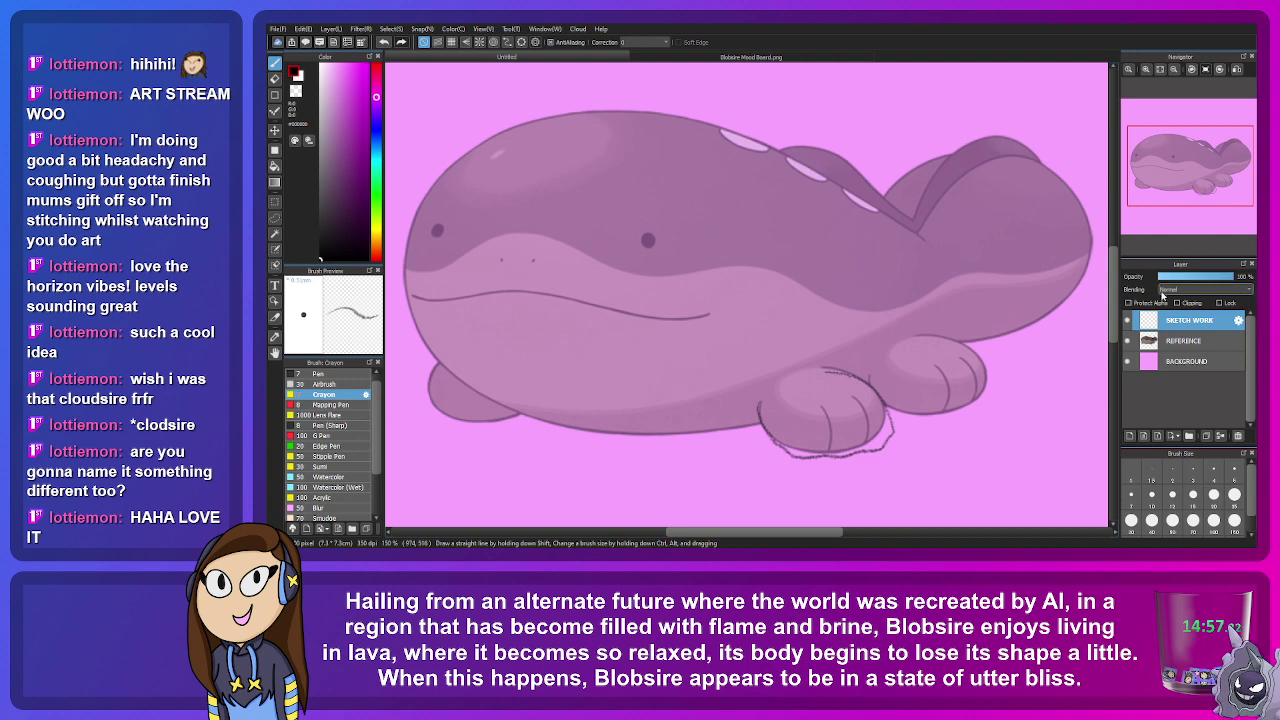
click(1183, 340)
click(1186, 279)
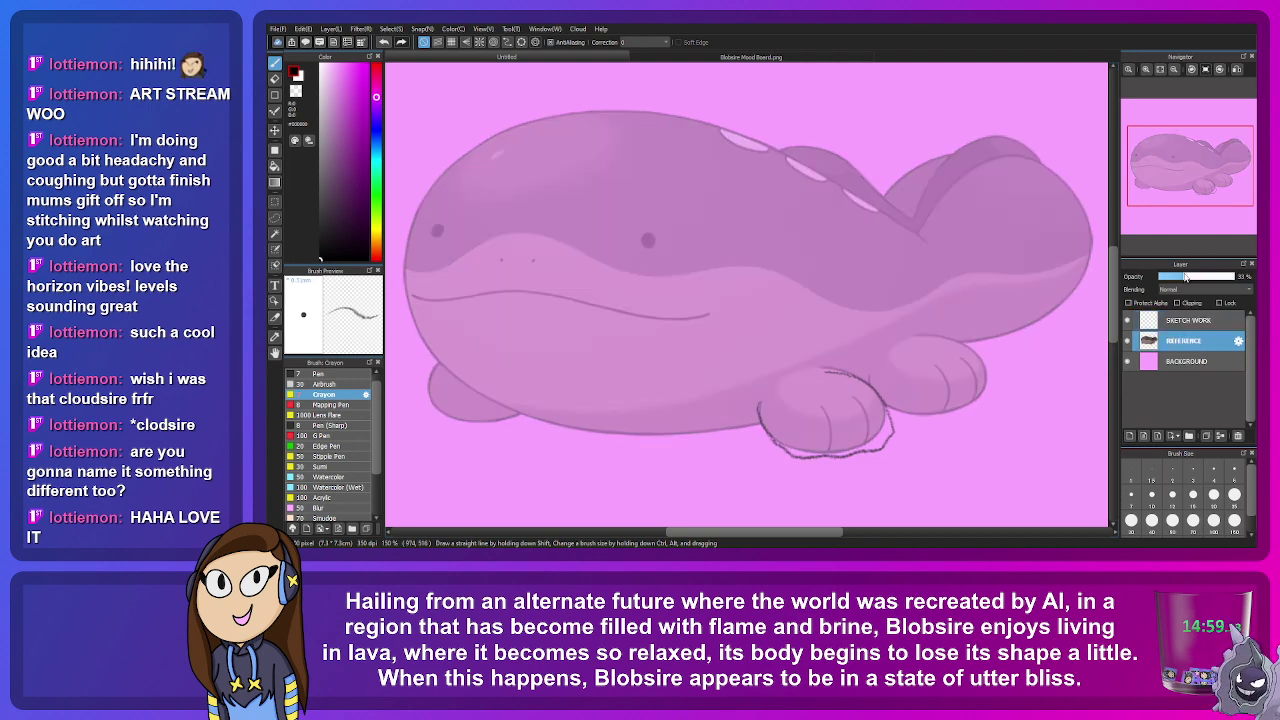
click(1180, 278)
drag(1179, 277, 1177, 277)
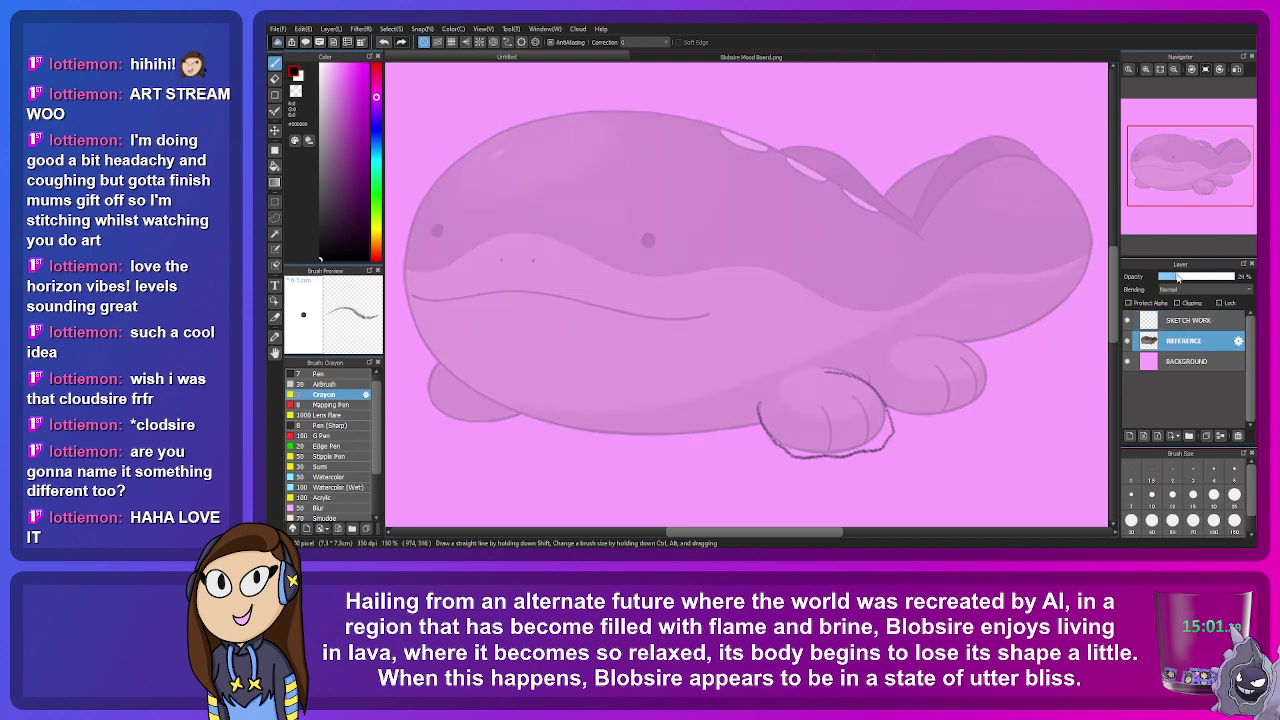
click(1165, 319)
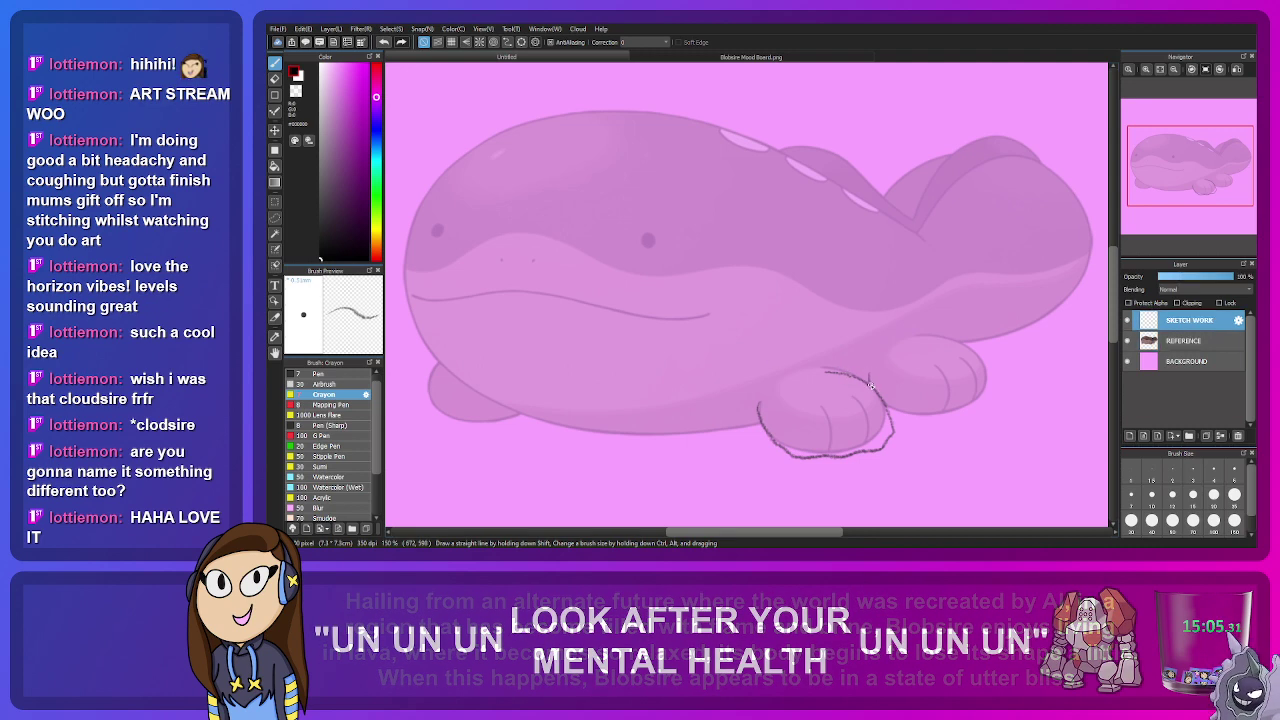
Step: Try a wavy outline around the smaller foot nearest the tail and undo it
mouse_move(914, 339)
mouse_down()
mouse_move(978, 356)
mouse_move(1000, 388)
mouse_move(953, 415)
mouse_move(886, 411)
mouse_up()
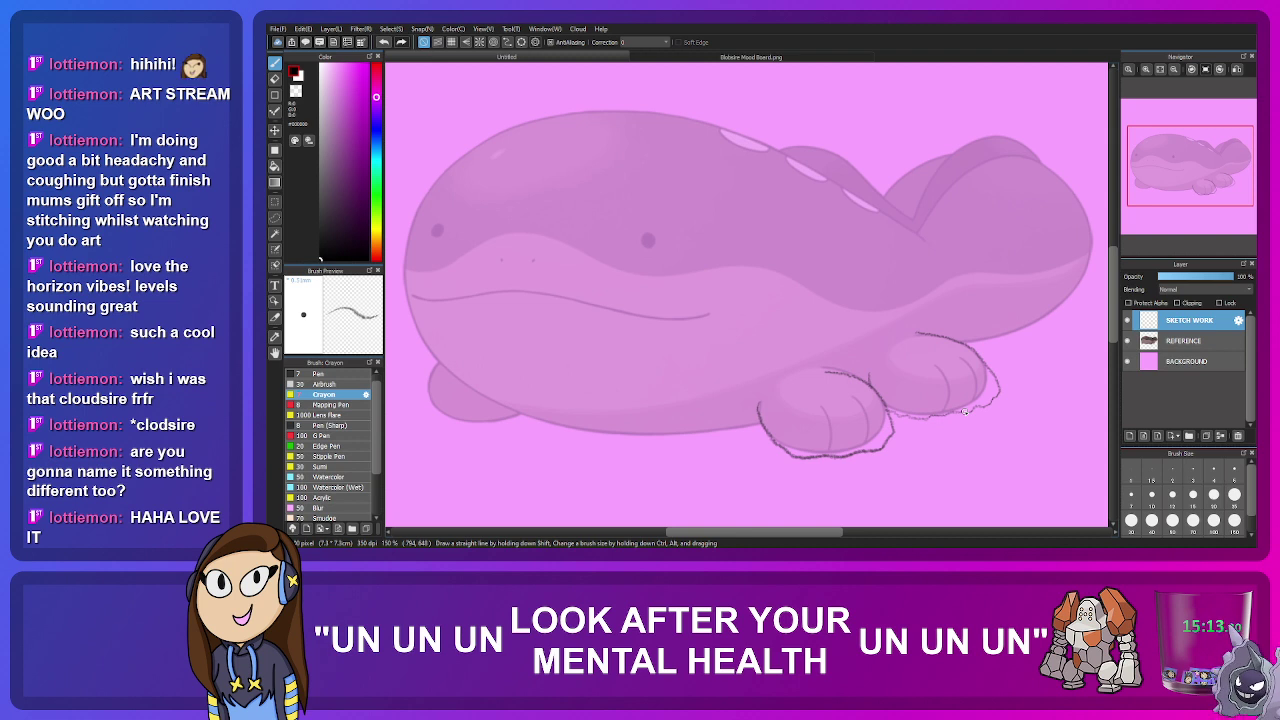
key(ctrl+z)
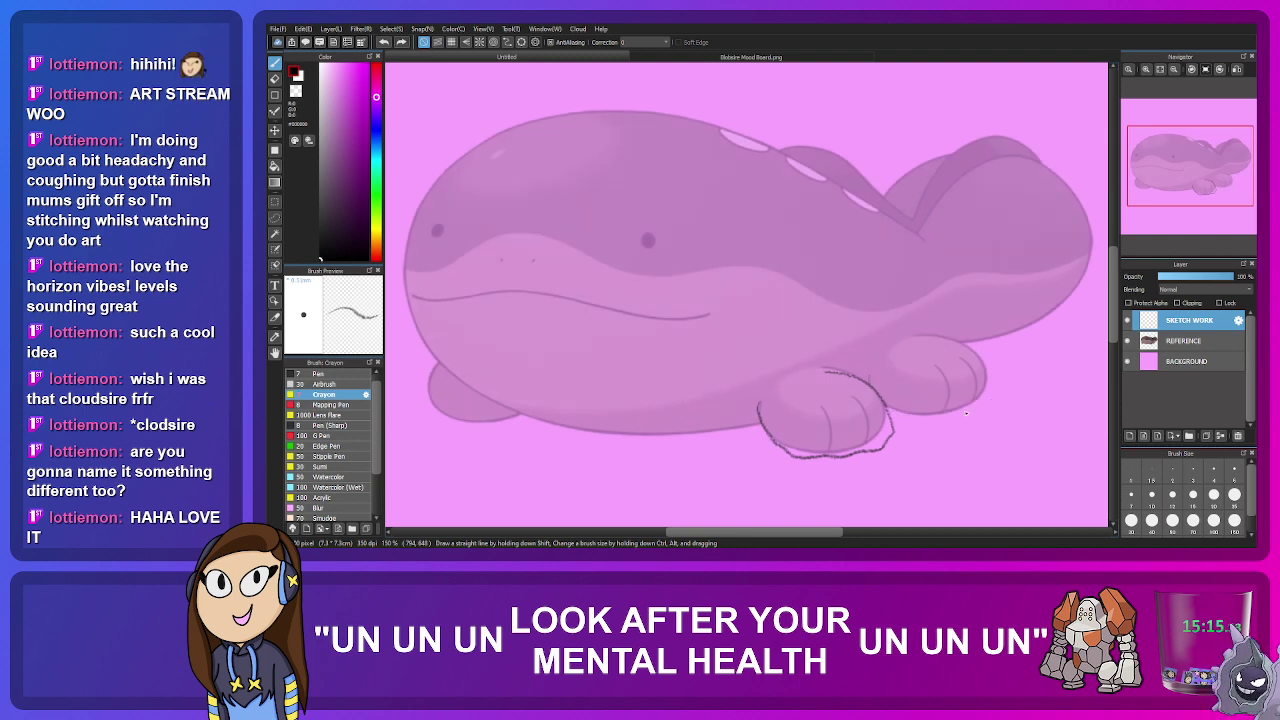
Step: Set the REFERENCE layer's opacity to 27% and reselect the SKETCH WORK layer
click(1188, 340)
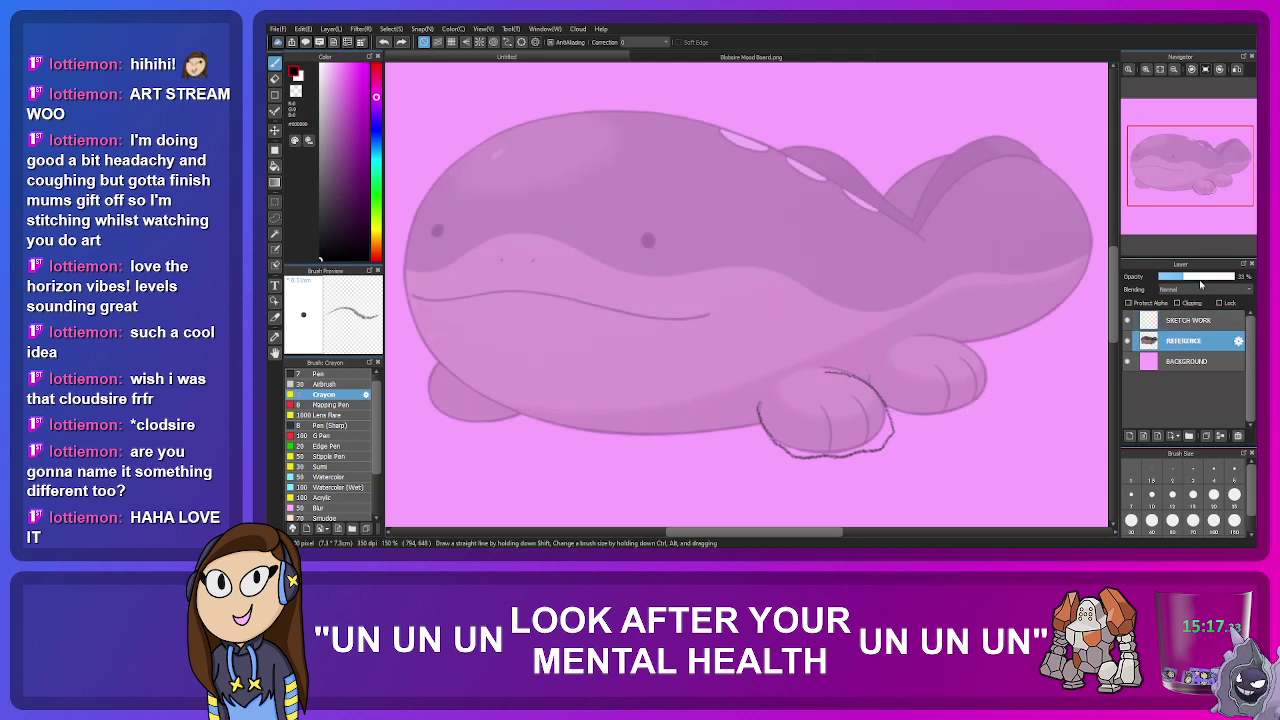
drag(1183, 277, 1181, 276)
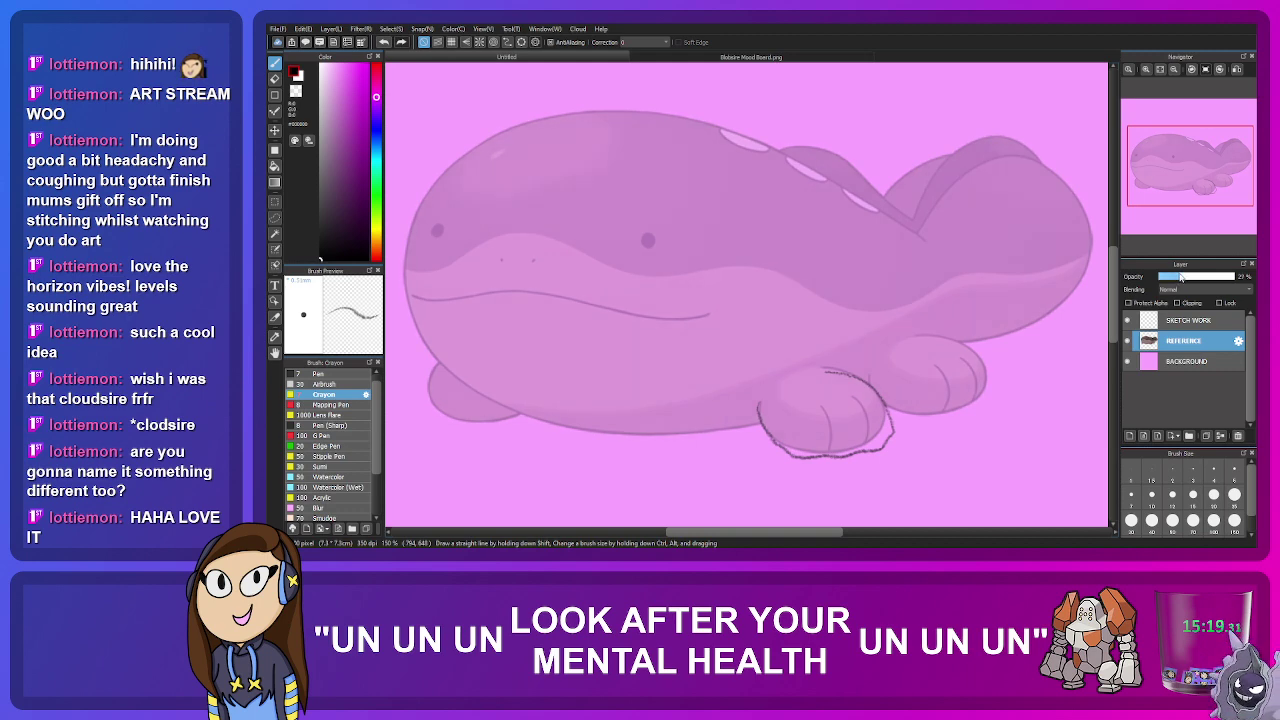
click(1186, 321)
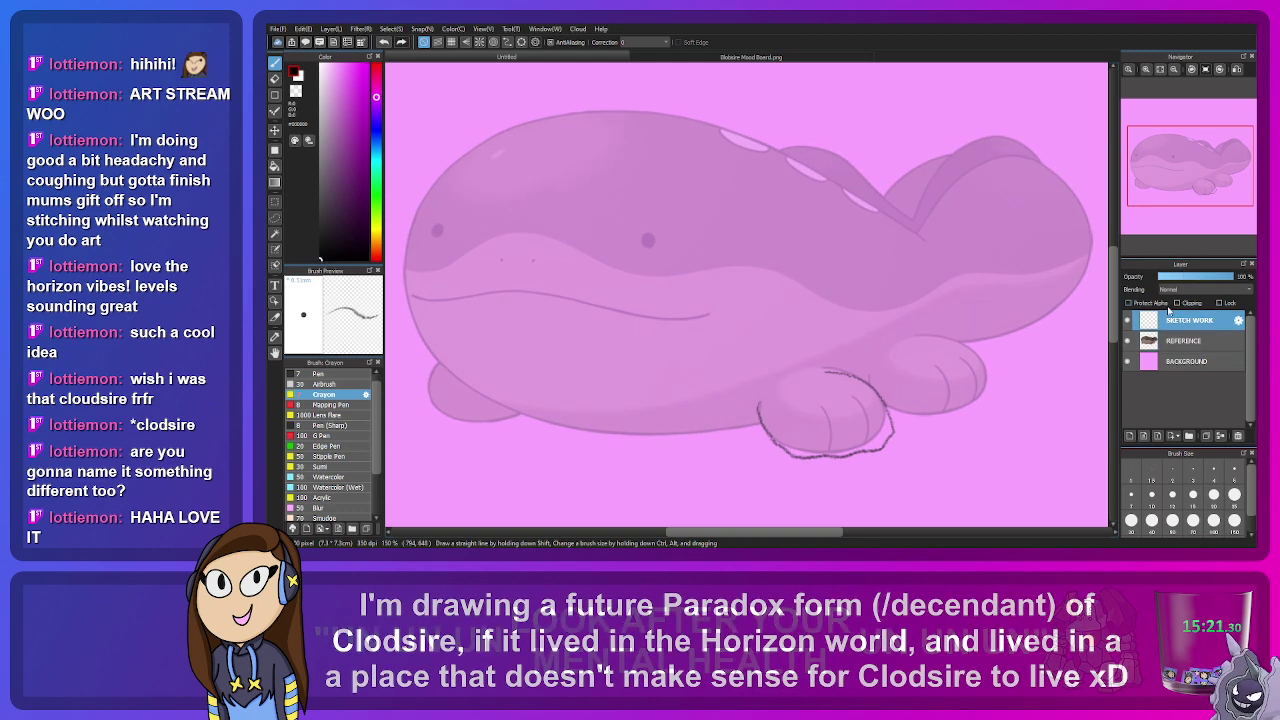
Step: Erase the sketched outline around the larger front foot with a size 20 eraser
key(e)
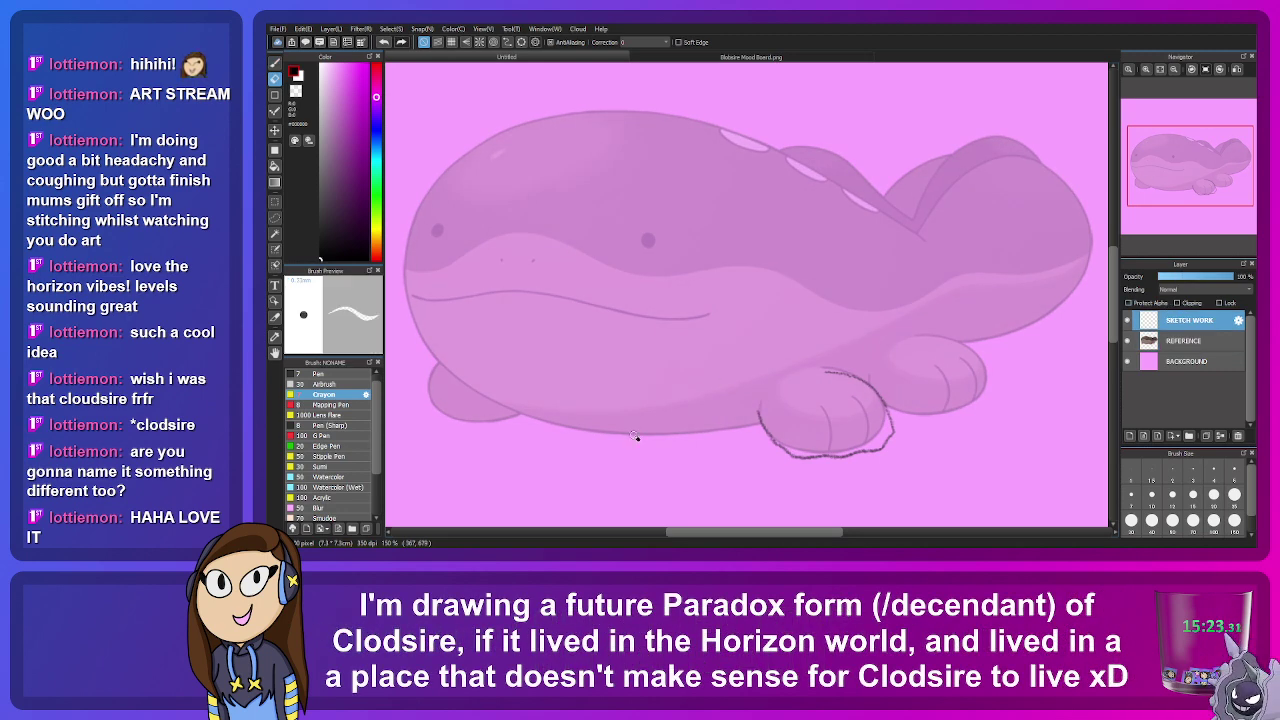
click(1213, 496)
mouse_move(760, 398)
mouse_down()
mouse_move(795, 455)
mouse_move(890, 445)
mouse_move(862, 380)
mouse_move(840, 375)
mouse_up()
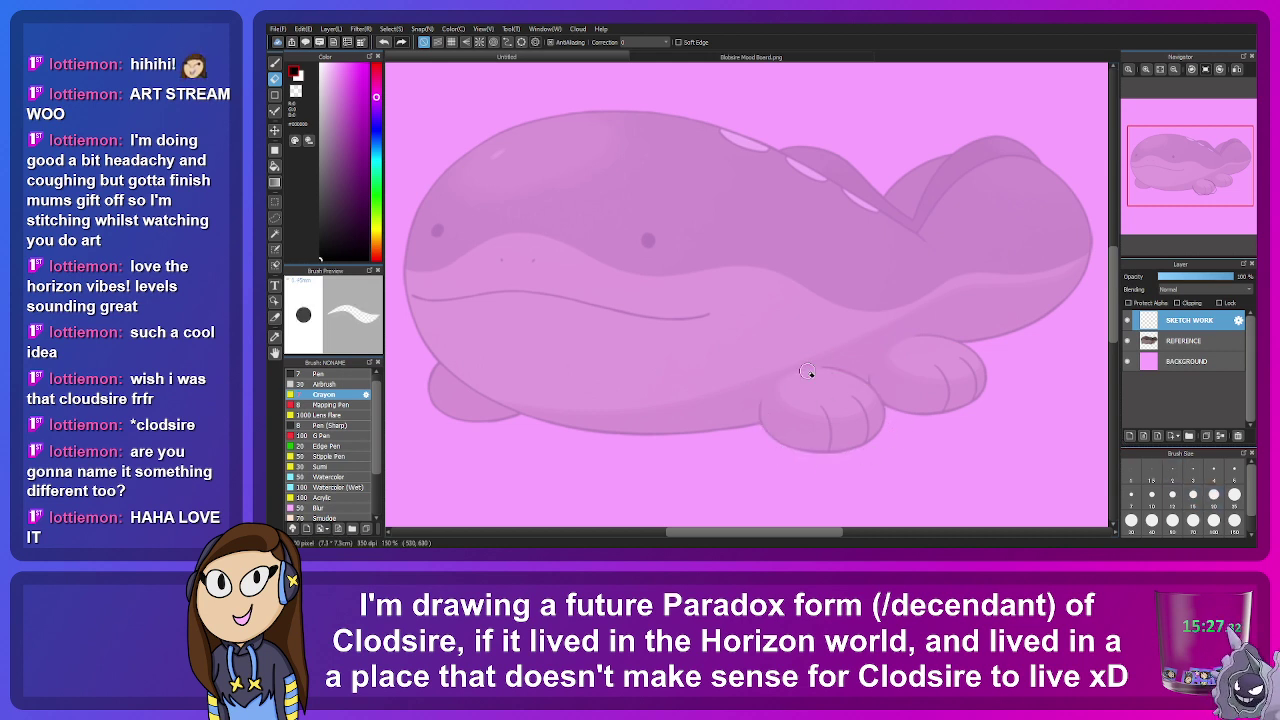
Step: Check the green sludge creature in the mood board and sketch wavy Crayon outlines around the two feet nearest the tail
key(b)
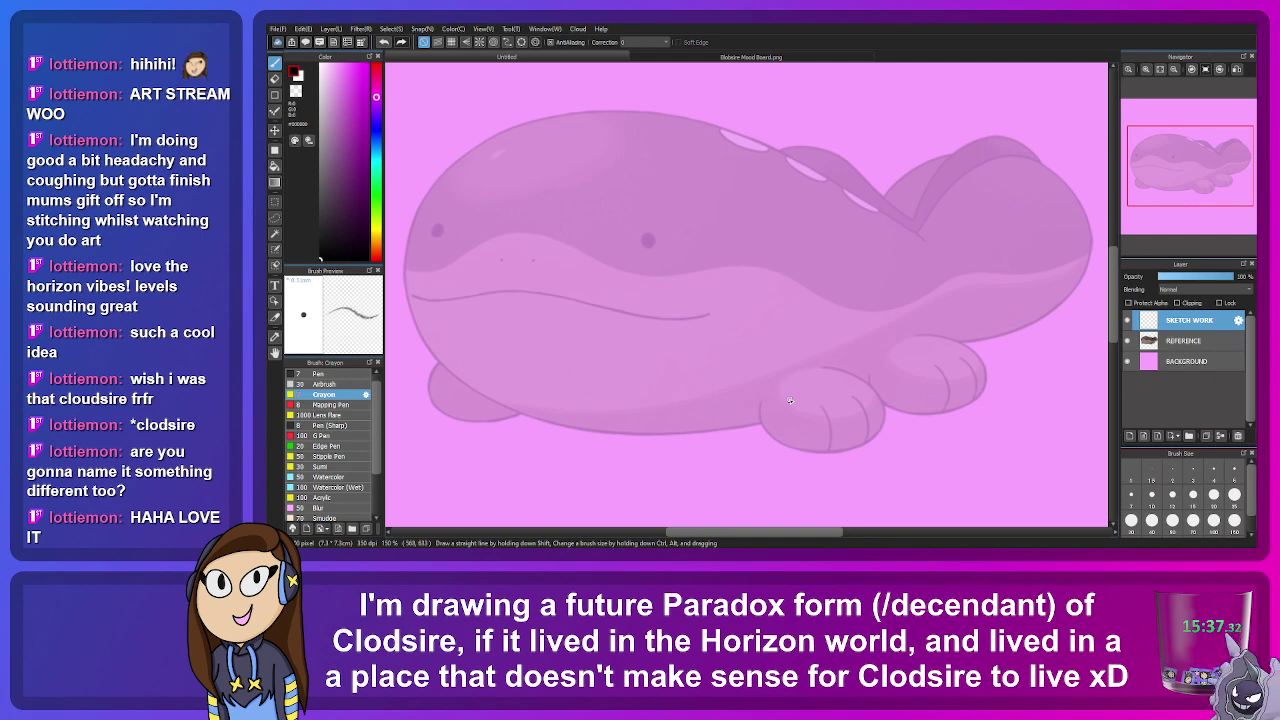
click(660, 58)
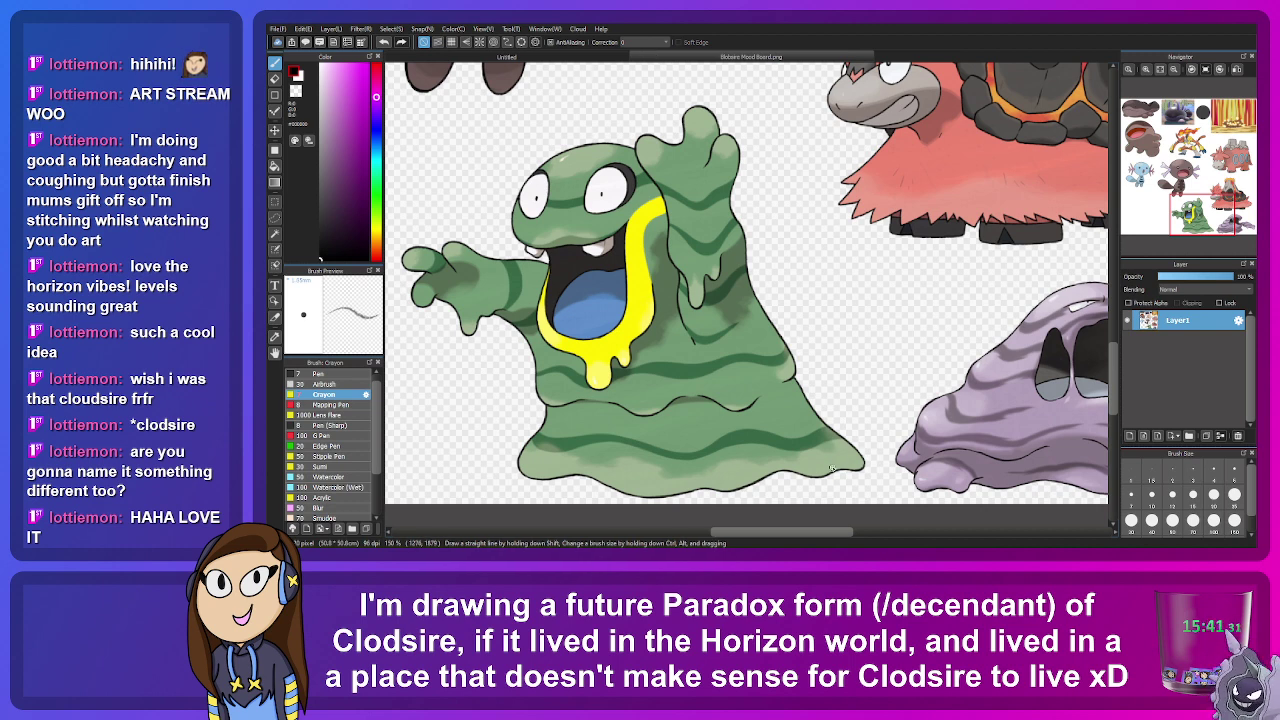
click(580, 58)
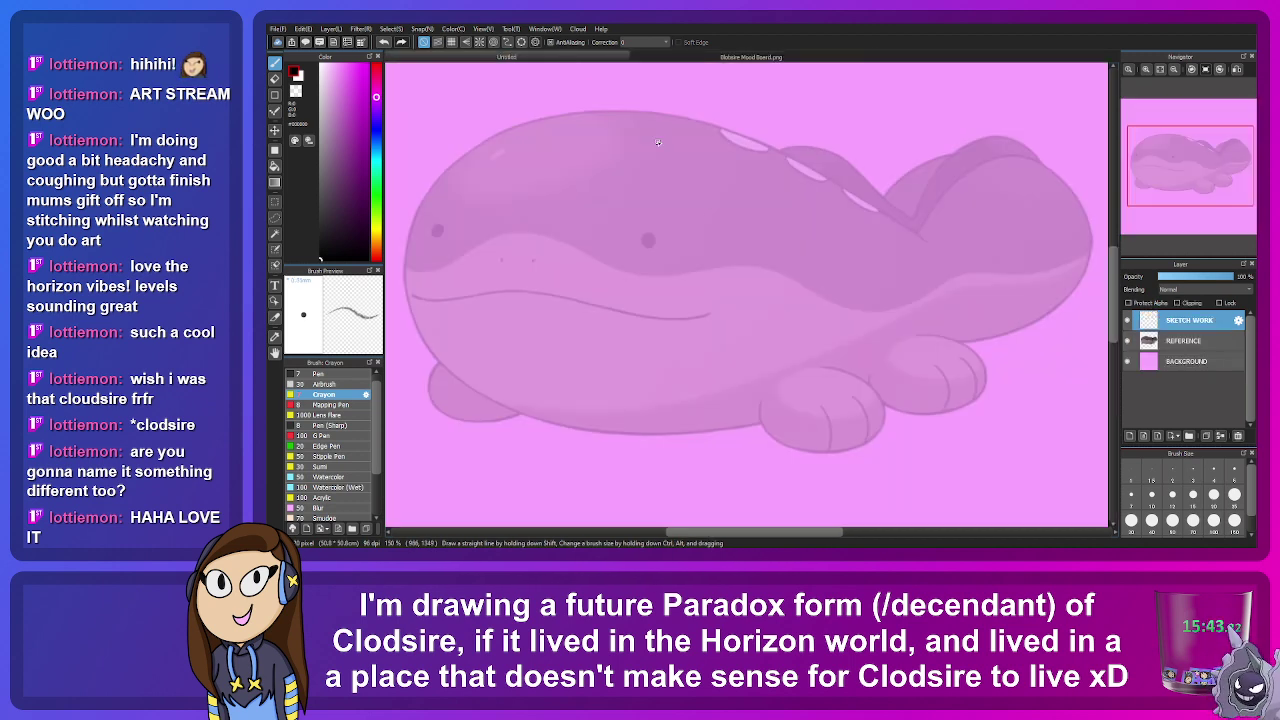
mouse_move(758, 407)
mouse_down()
mouse_move(768, 440)
mouse_move(806, 456)
mouse_move(876, 451)
mouse_move(884, 397)
mouse_move(825, 371)
mouse_up()
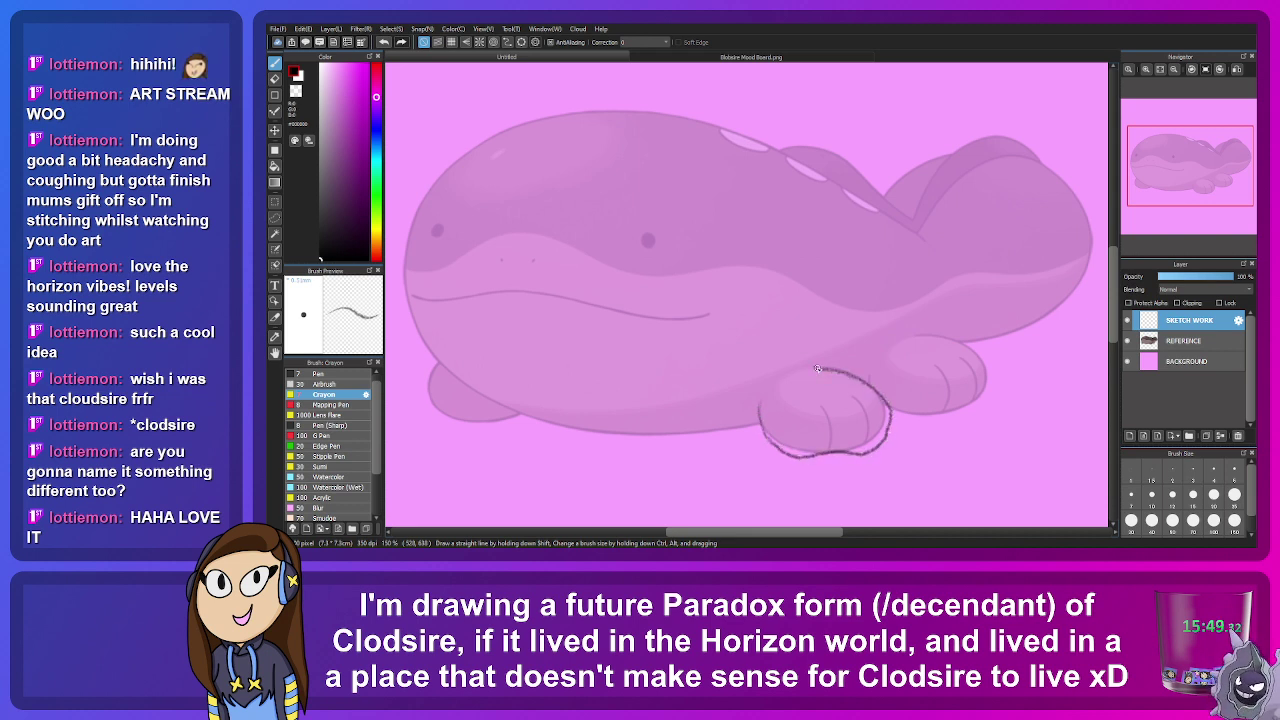
mouse_move(914, 337)
mouse_down()
mouse_move(975, 352)
mouse_move(996, 377)
mouse_move(995, 408)
mouse_move(900, 410)
mouse_up()
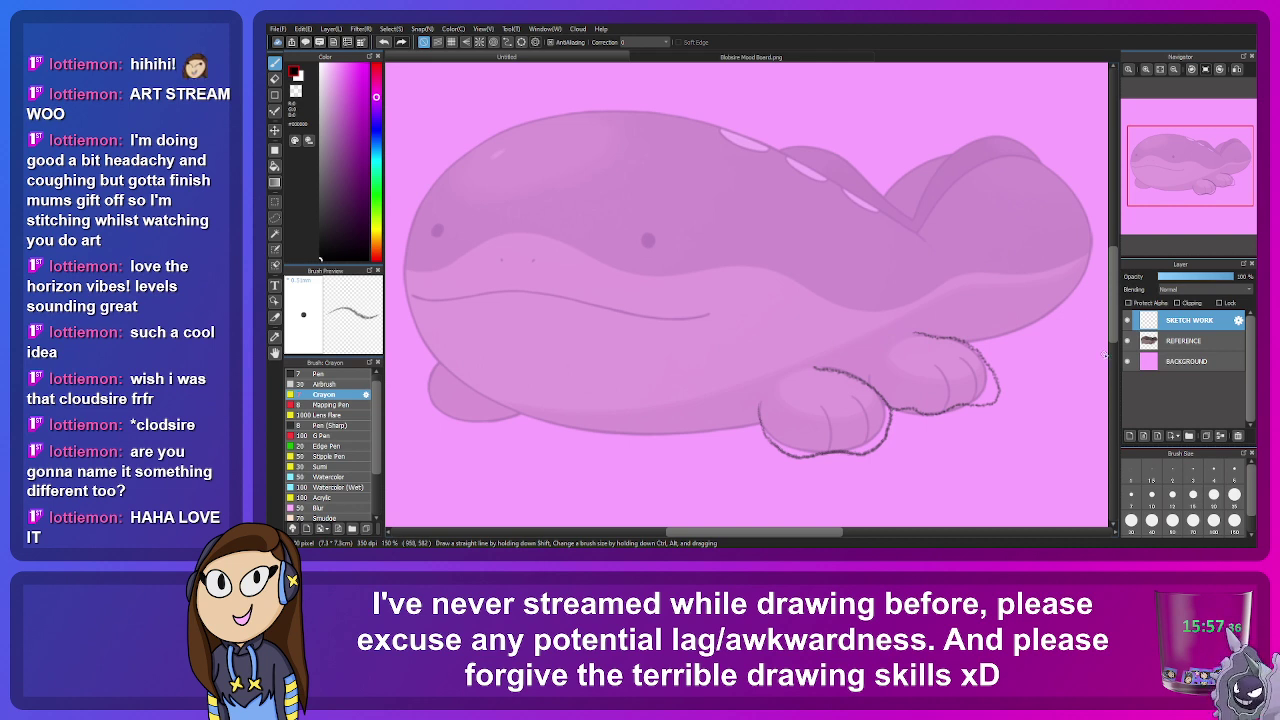
Step: Check the foot outlines with the REFERENCE layer hidden, and study the green sludge creature in the mood board
click(1128, 340)
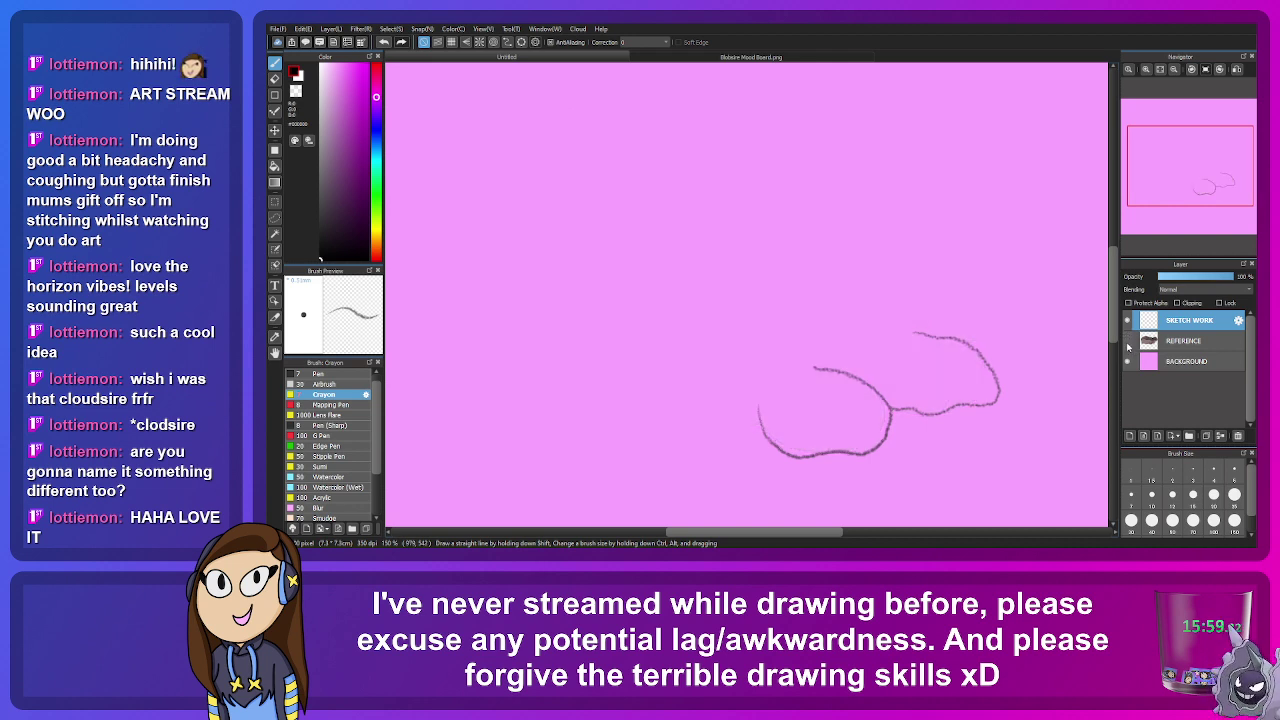
click(1127, 340)
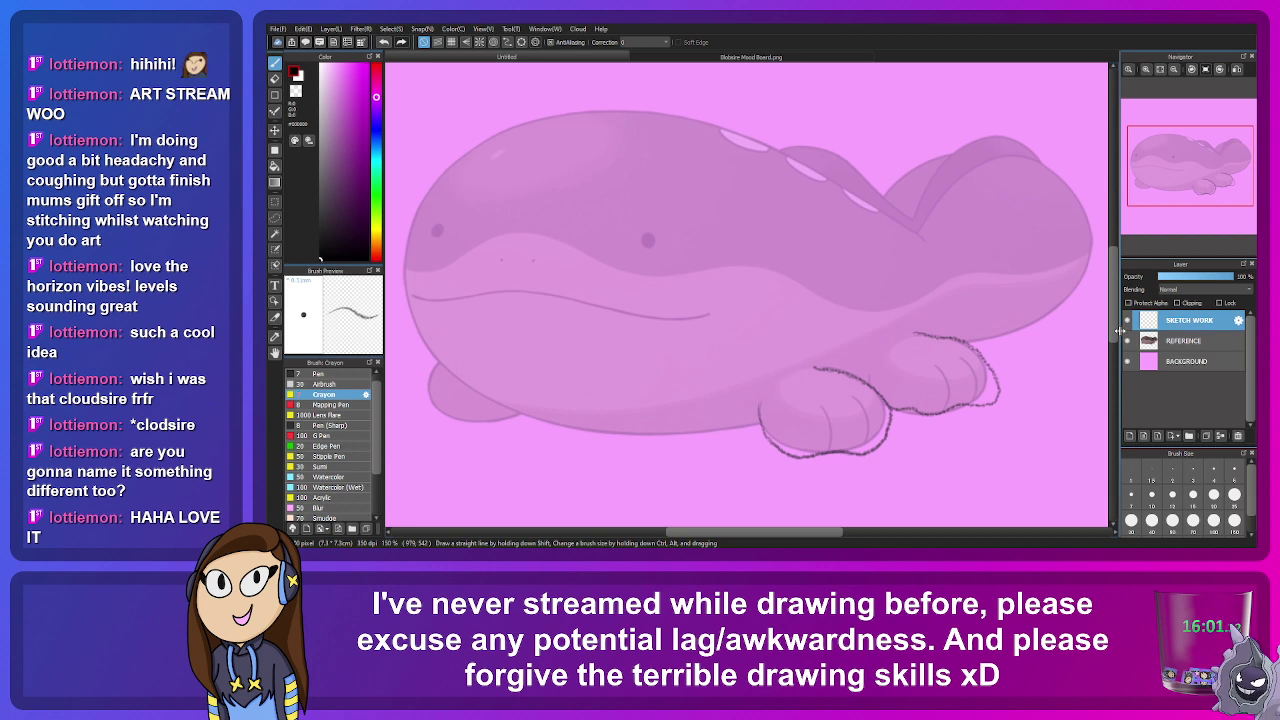
mouse_move(1184, 194)
mouse_down()
mouse_move(1173, 185)
mouse_move(1195, 173)
mouse_move(1181, 171)
mouse_up()
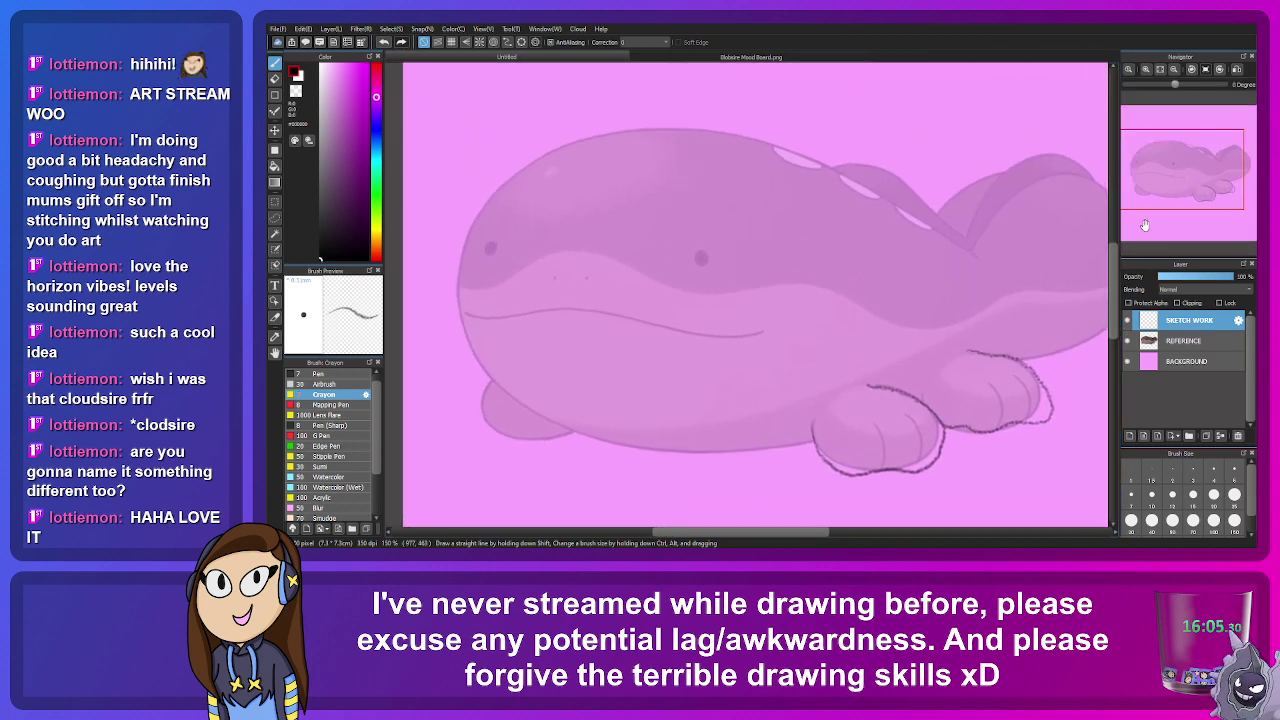
click(707, 56)
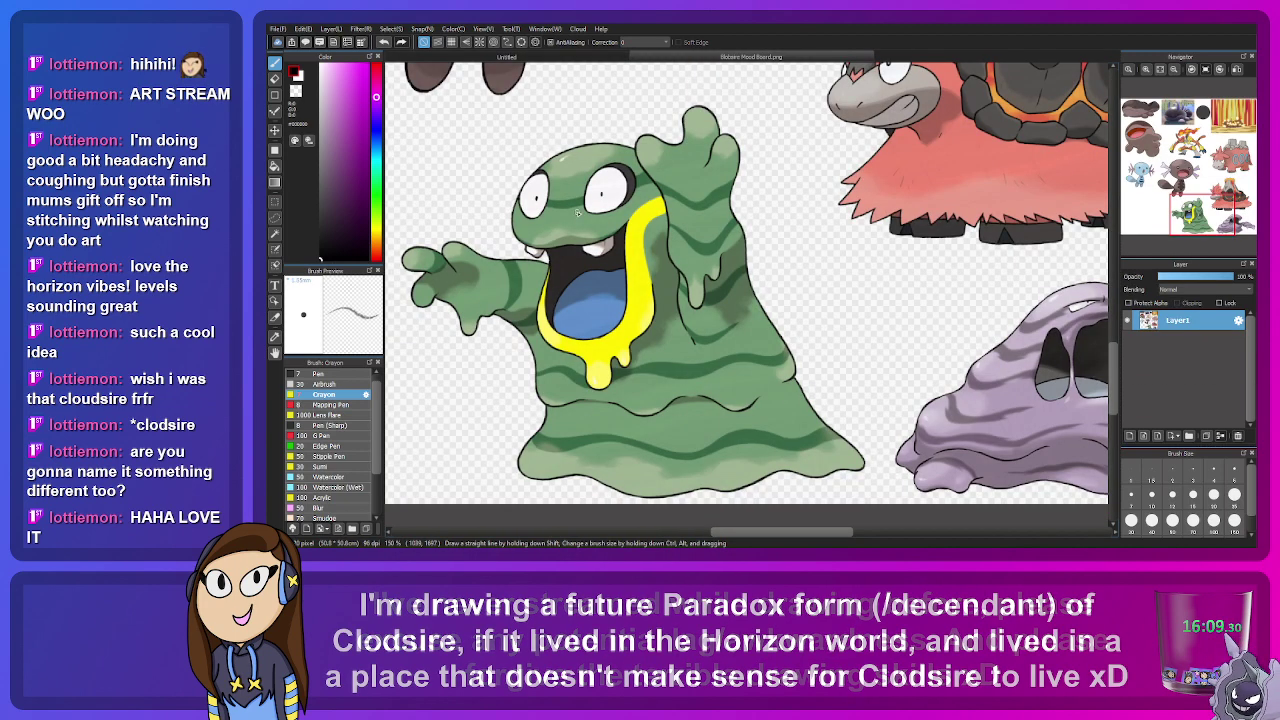
click(508, 44)
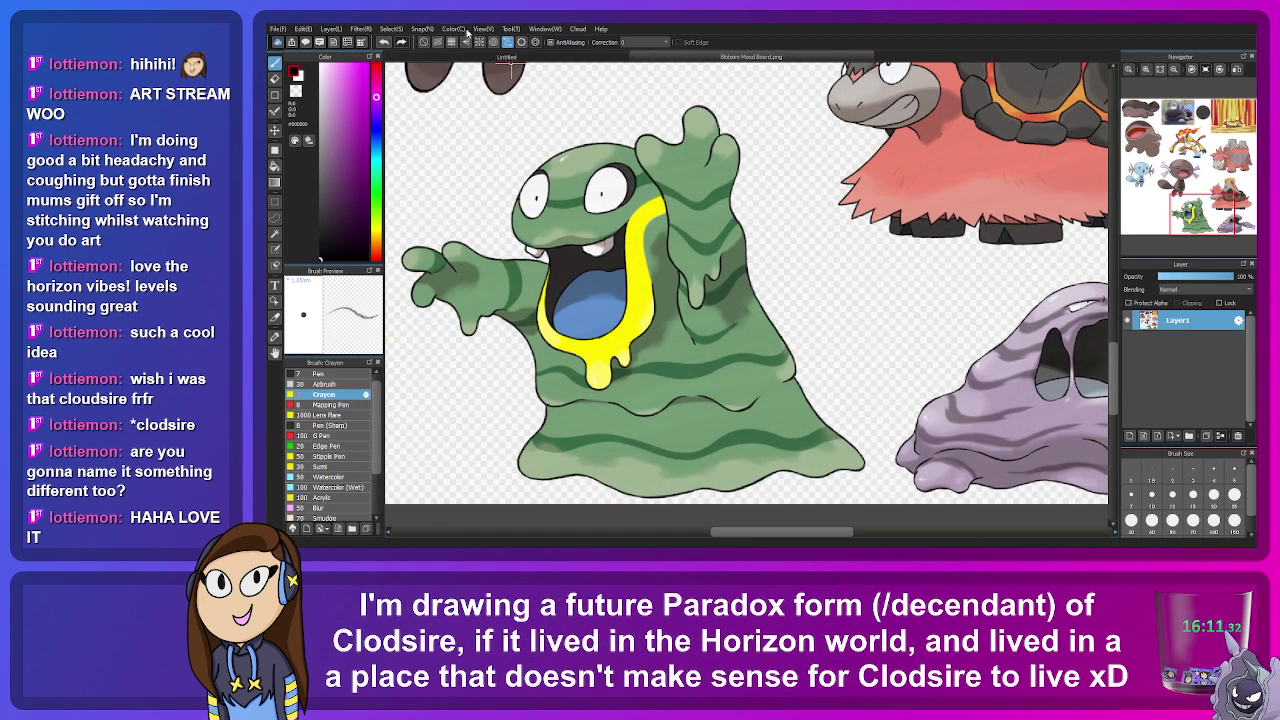
click(424, 42)
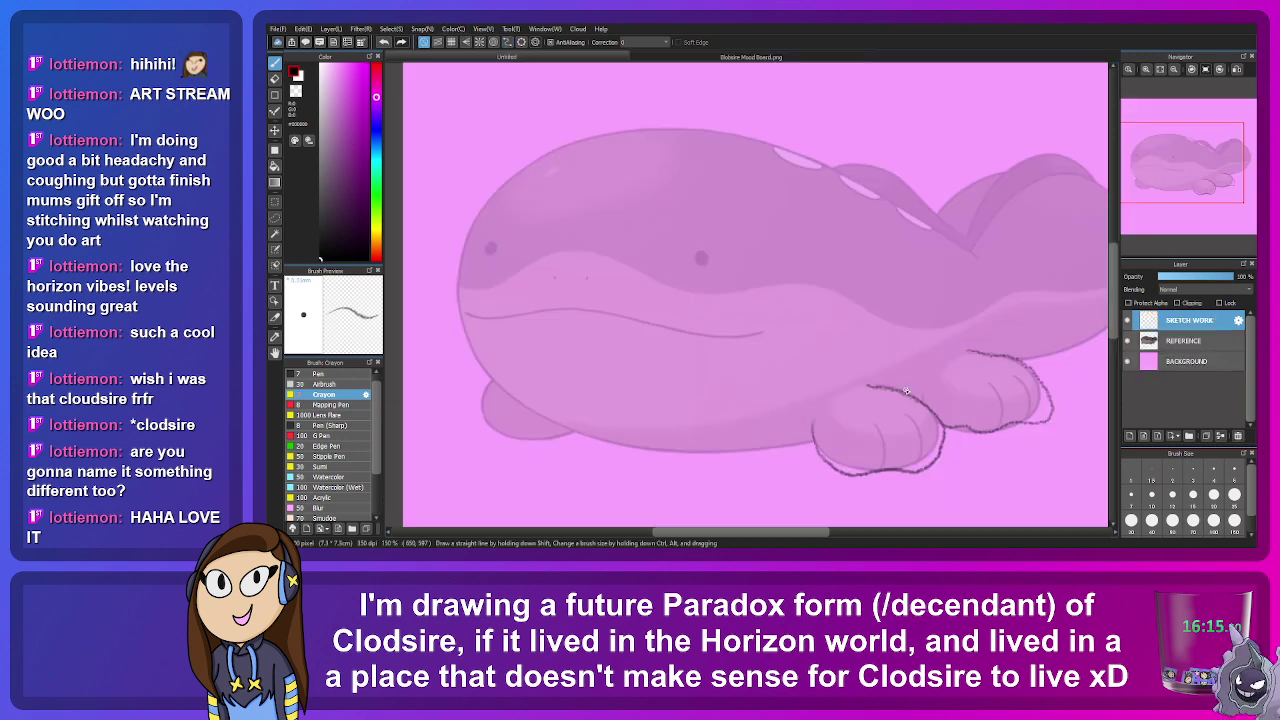
drag(1184, 165, 1151, 178)
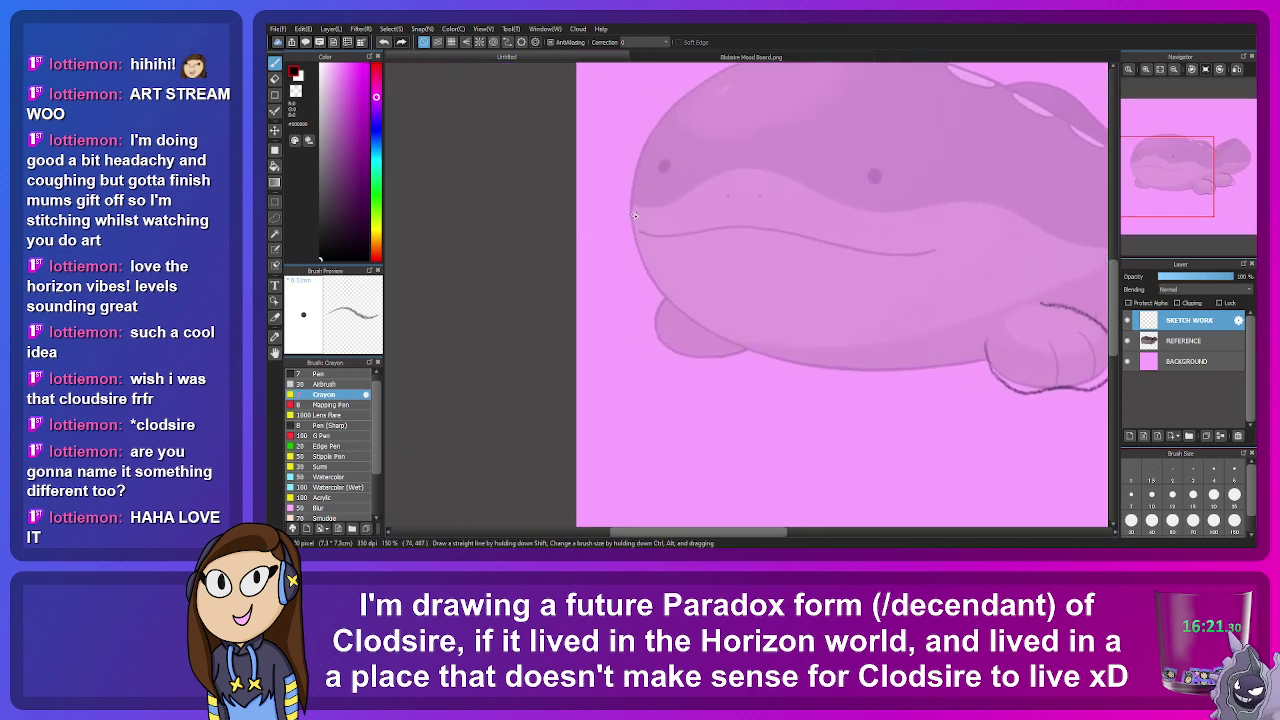
scroll(650, 180, right, 2)
scroll(679, 130, up, 1)
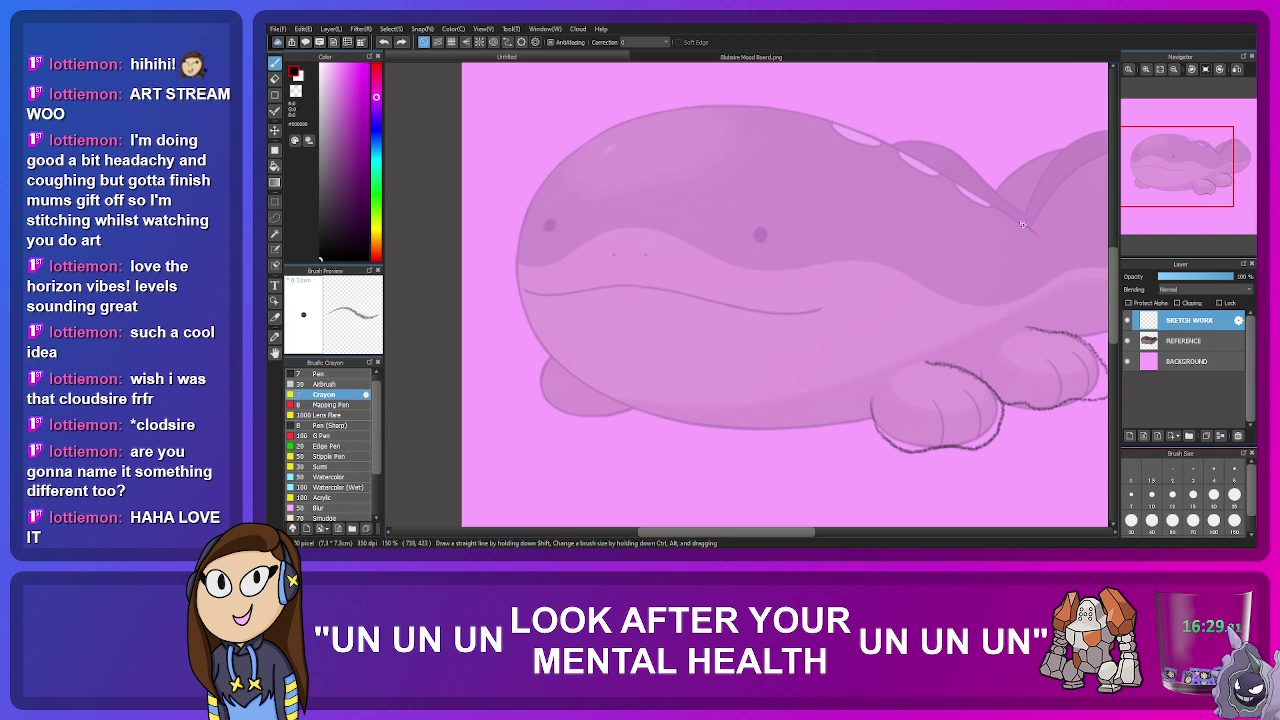
Step: Try Crayon outlines from the base of the tail along the back and head, undoing each attempt
drag(1022, 224, 860, 143)
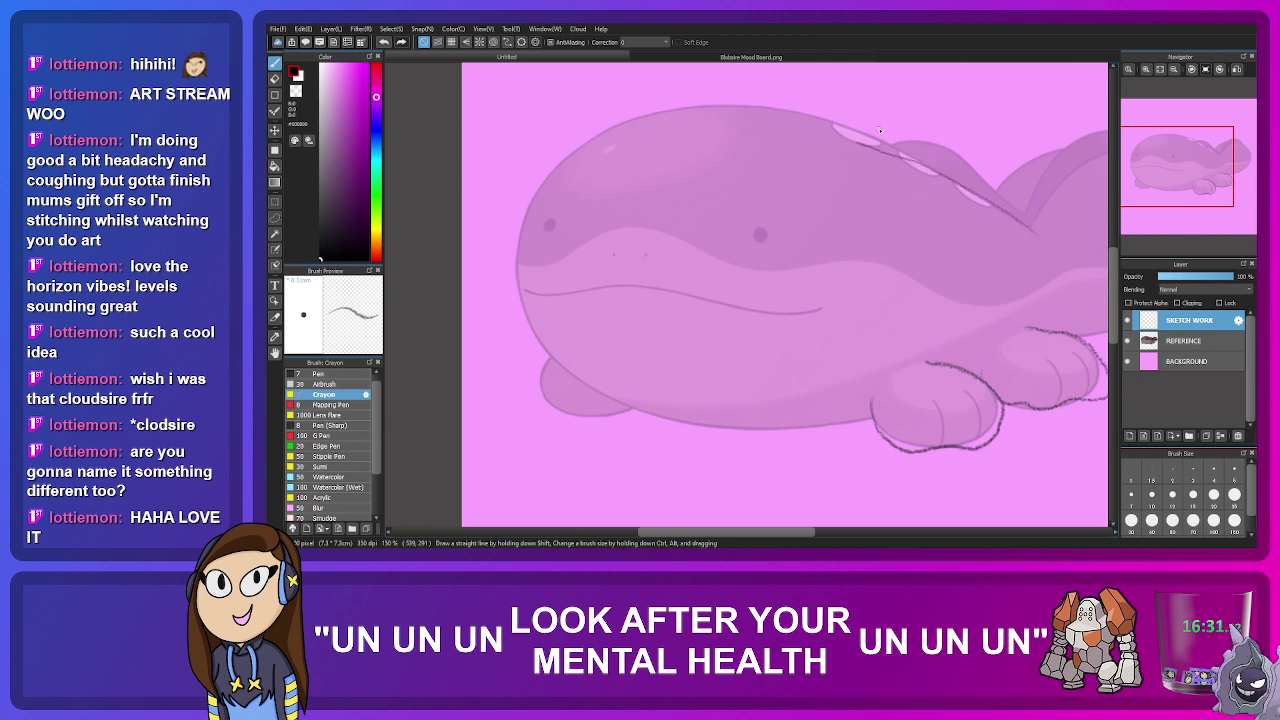
key(ctrl+z)
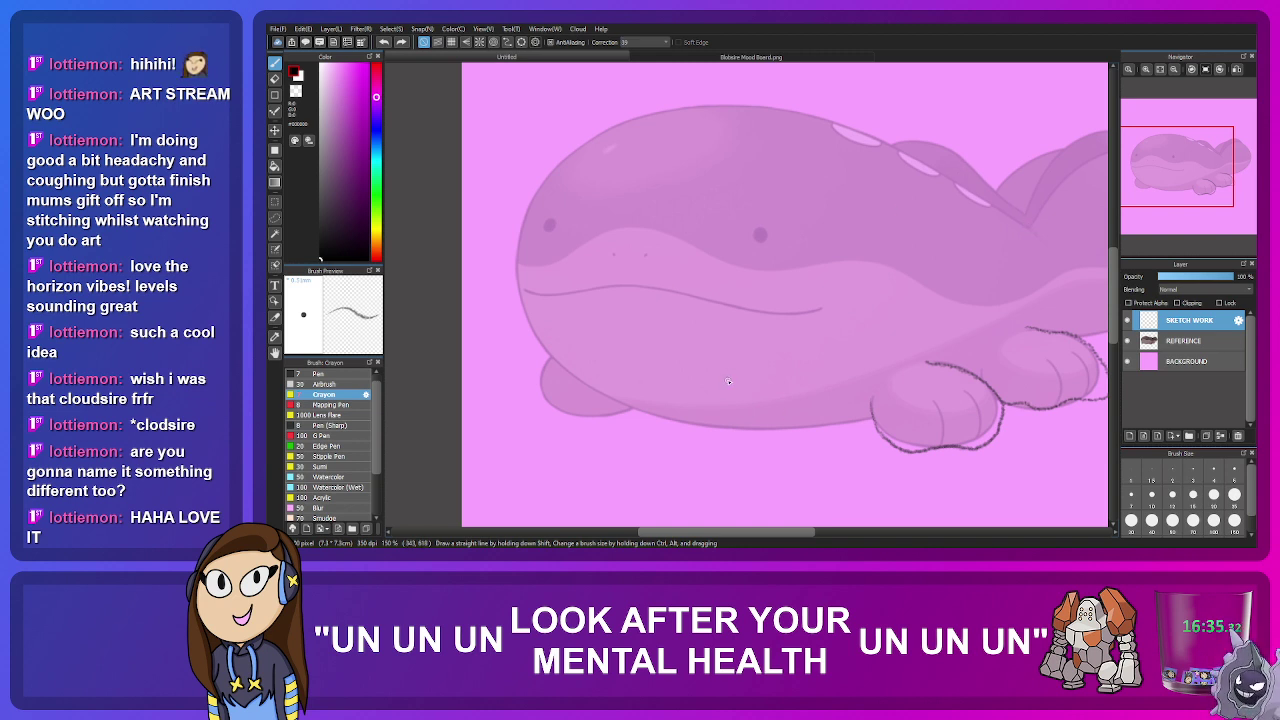
mouse_move(1037, 237)
mouse_down()
mouse_move(868, 134)
mouse_move(770, 106)
mouse_move(647, 110)
mouse_move(590, 133)
mouse_move(548, 160)
mouse_move(515, 224)
mouse_up()
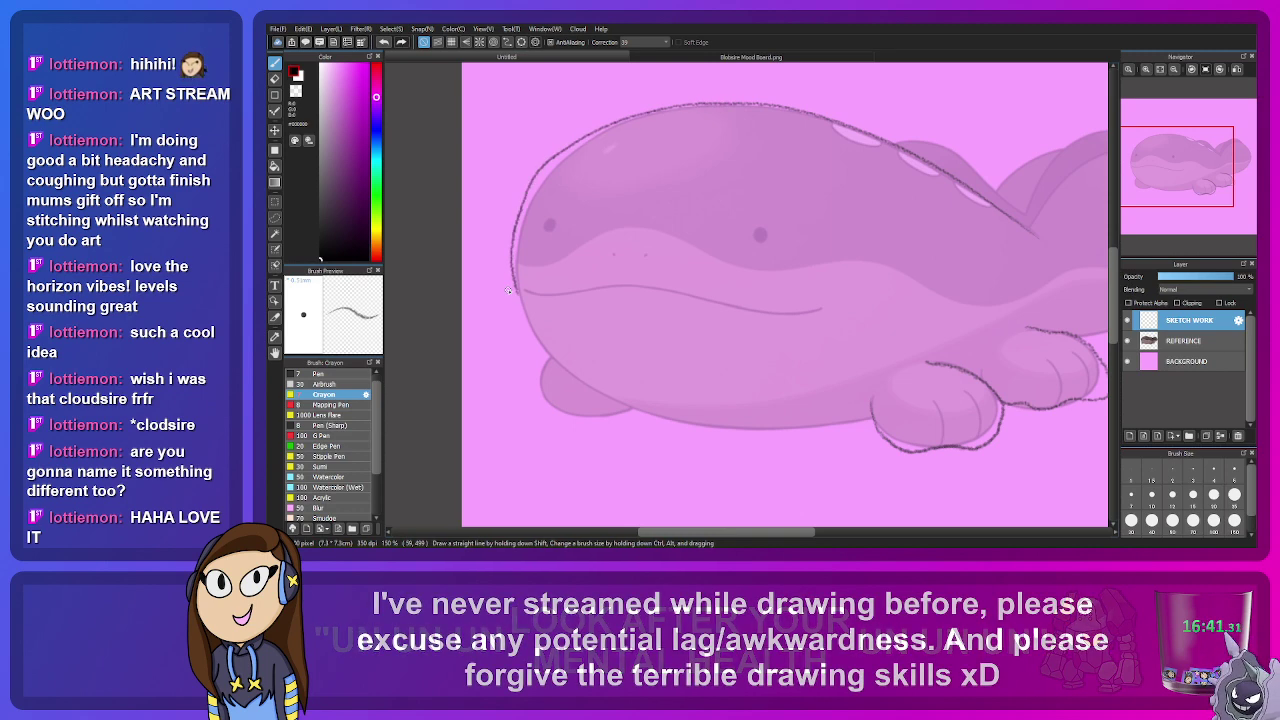
key(ctrl+z)
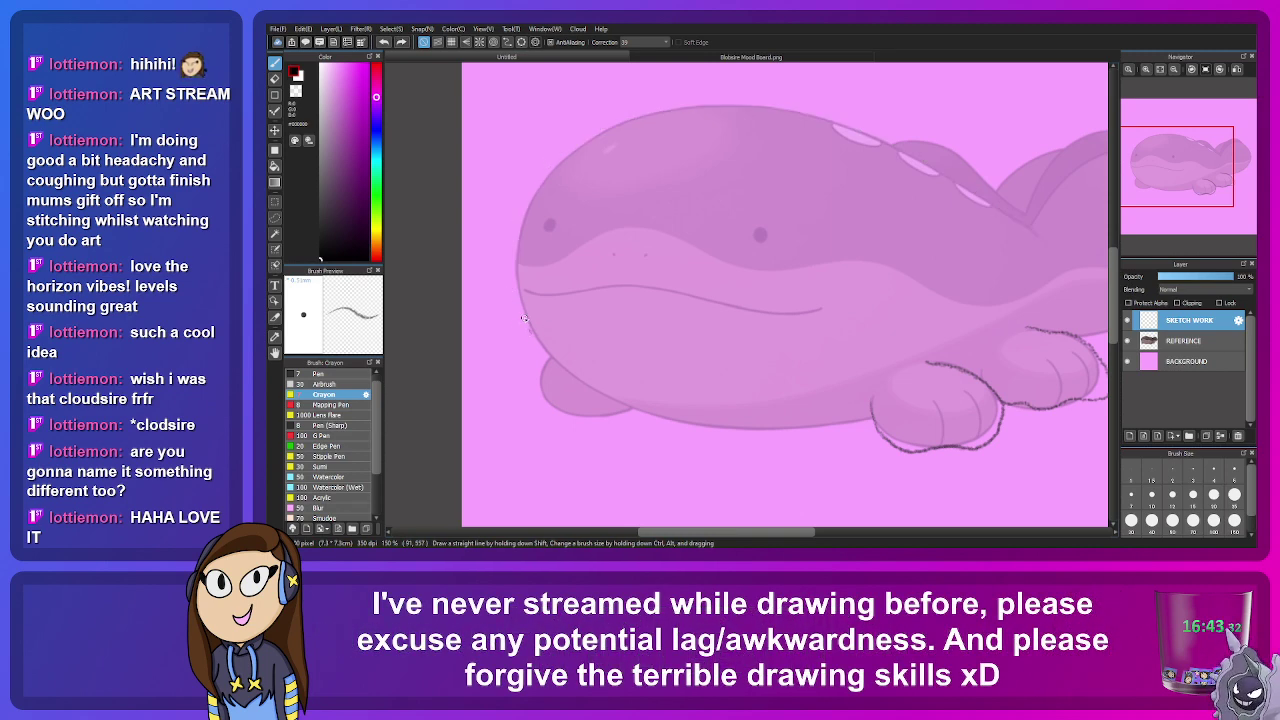
Step: Sketch the outline over the head and back to the base of the tail, and erase its part below eye level at the snout
mouse_move(527, 330)
mouse_down()
mouse_move(515, 251)
mouse_move(554, 161)
mouse_move(625, 116)
mouse_move(680, 106)
mouse_move(824, 116)
mouse_move(1039, 236)
mouse_up()
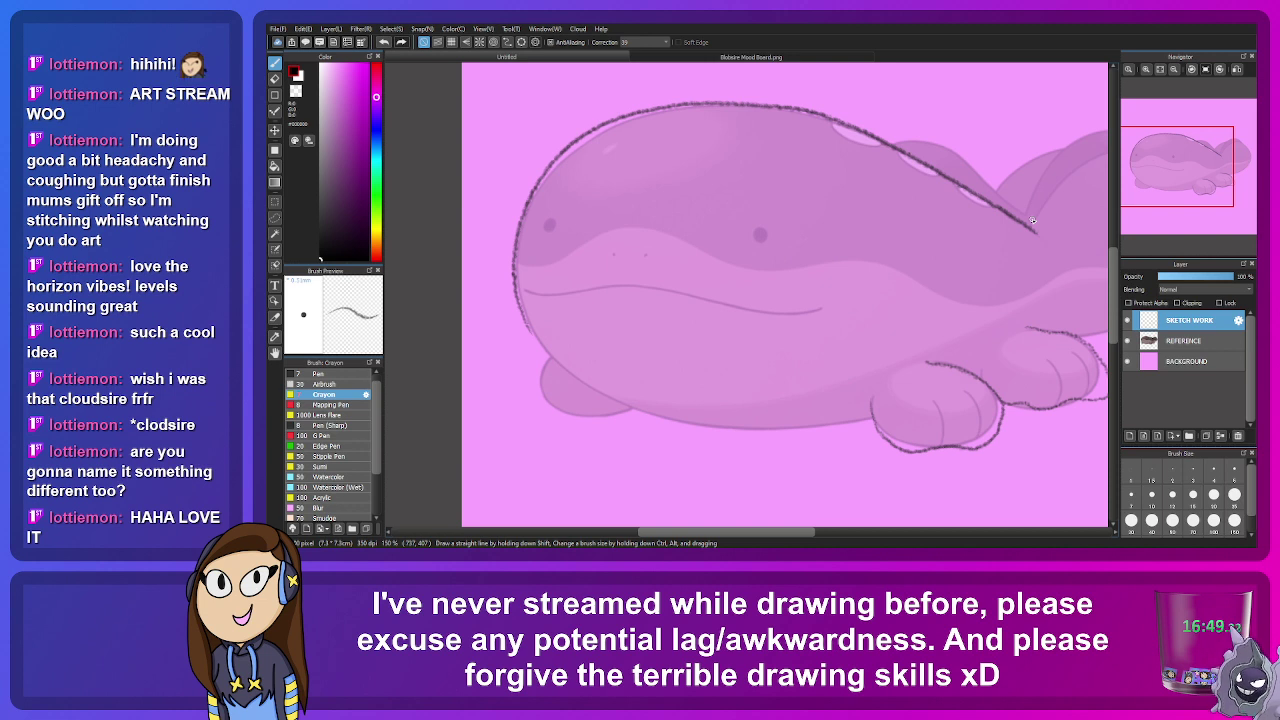
drag(1170, 166, 1187, 168)
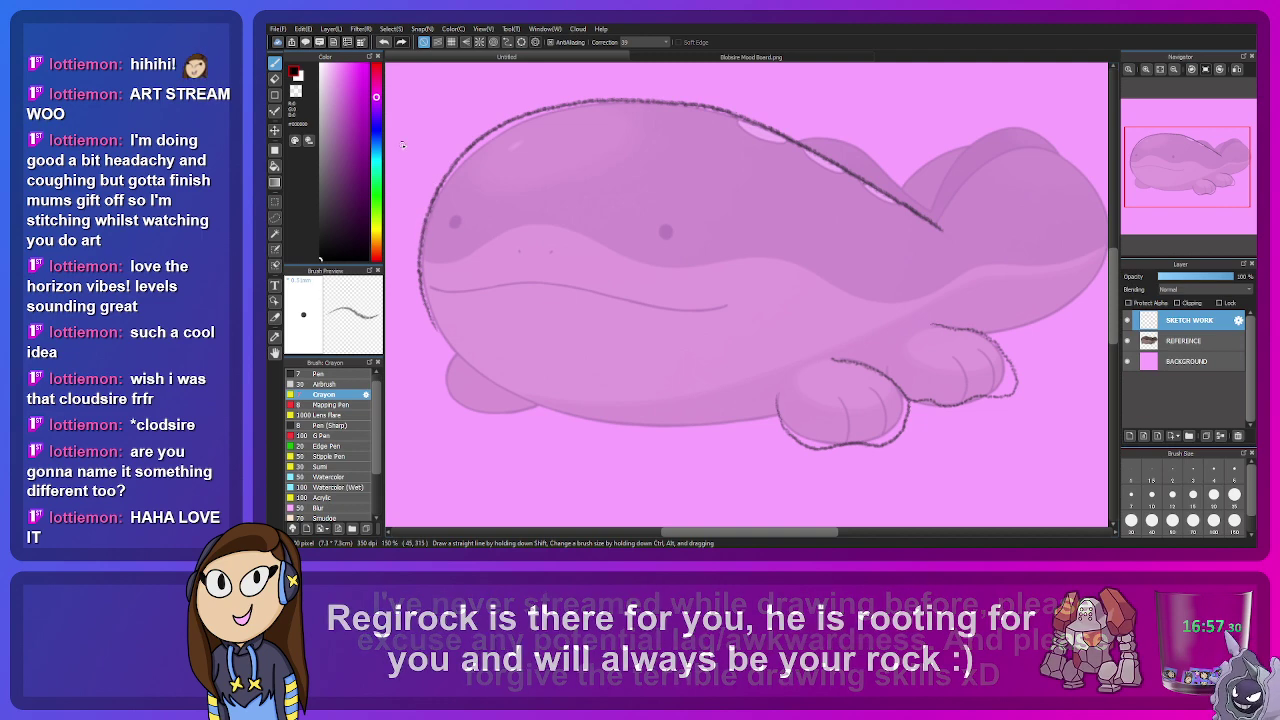
key(e)
drag(423, 240, 442, 350)
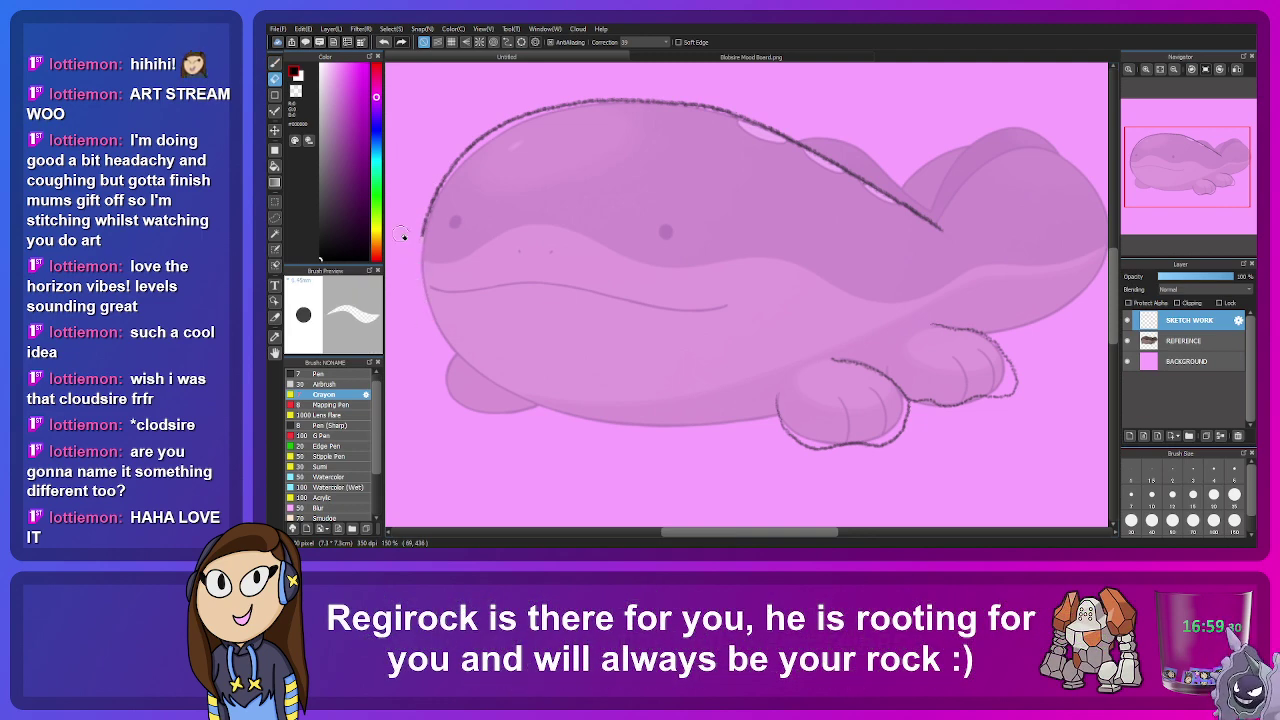
Step: Sketch a drooping Crayon bulge at the front of the snout, and try a line from there to the front foot, undoing it
key(p)
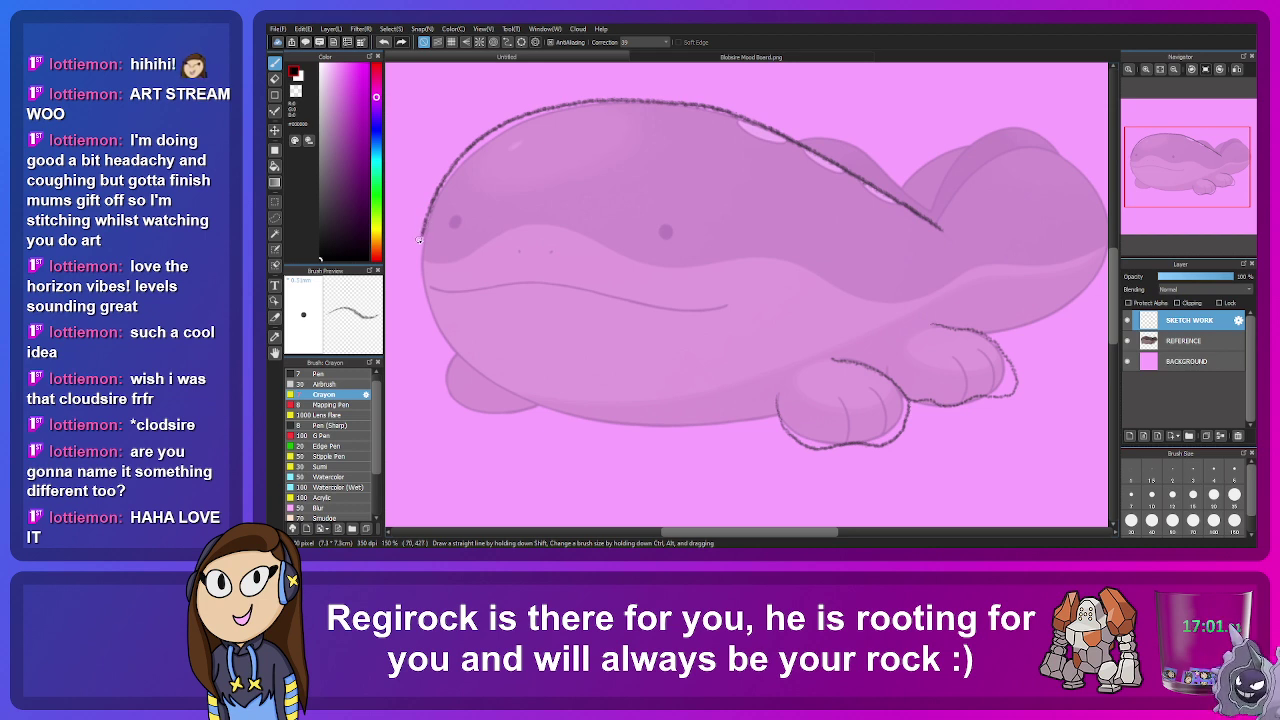
mouse_move(413, 278)
mouse_down()
mouse_move(424, 233)
mouse_move(427, 301)
mouse_up()
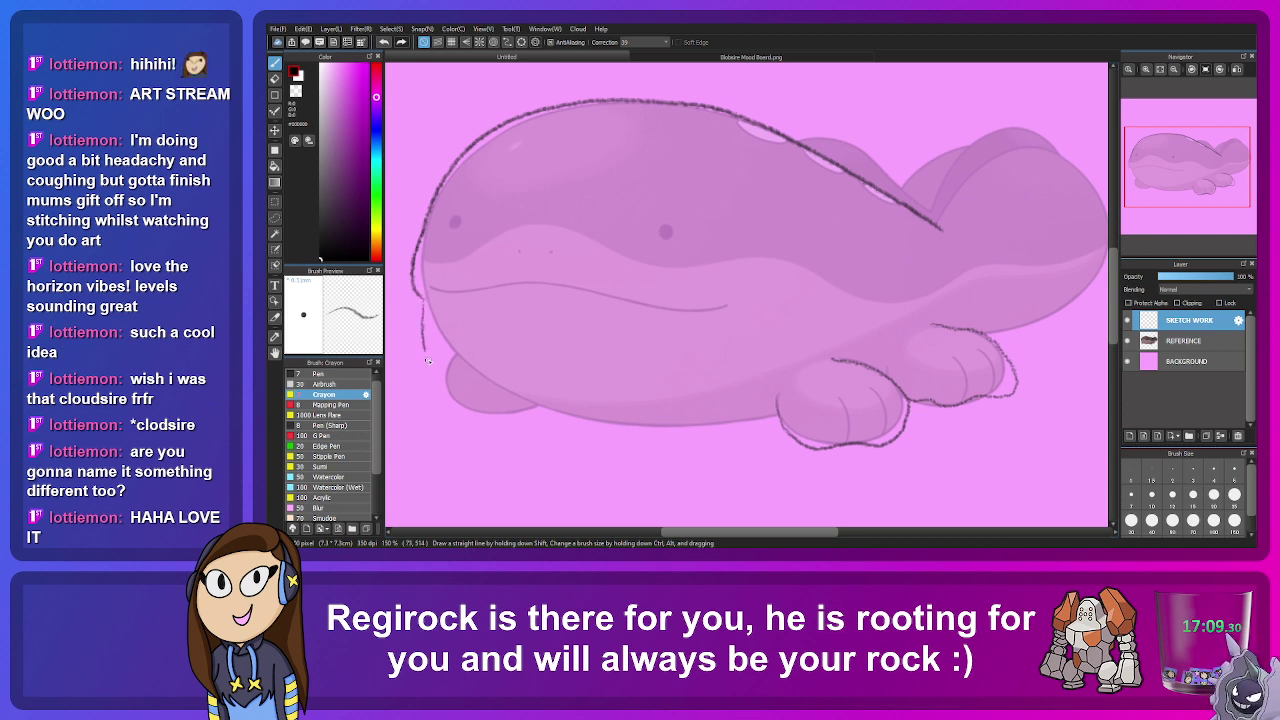
drag(434, 368, 462, 392)
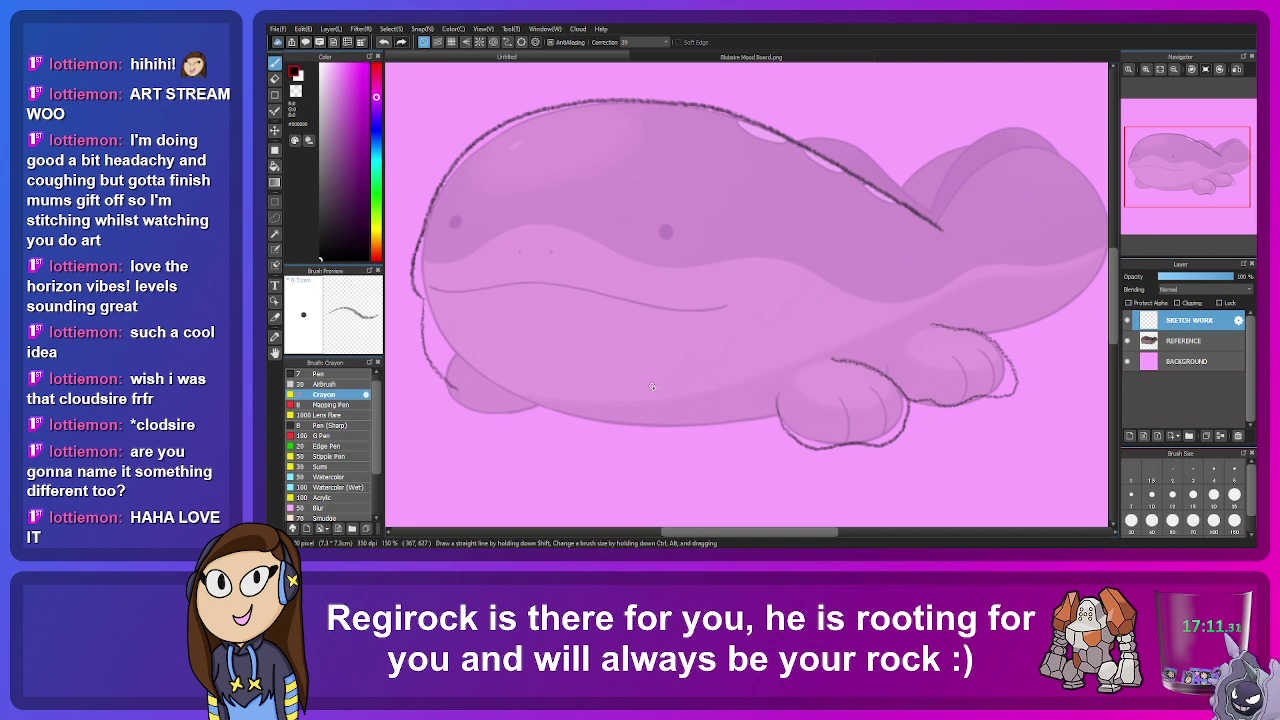
key(ctrl+z)
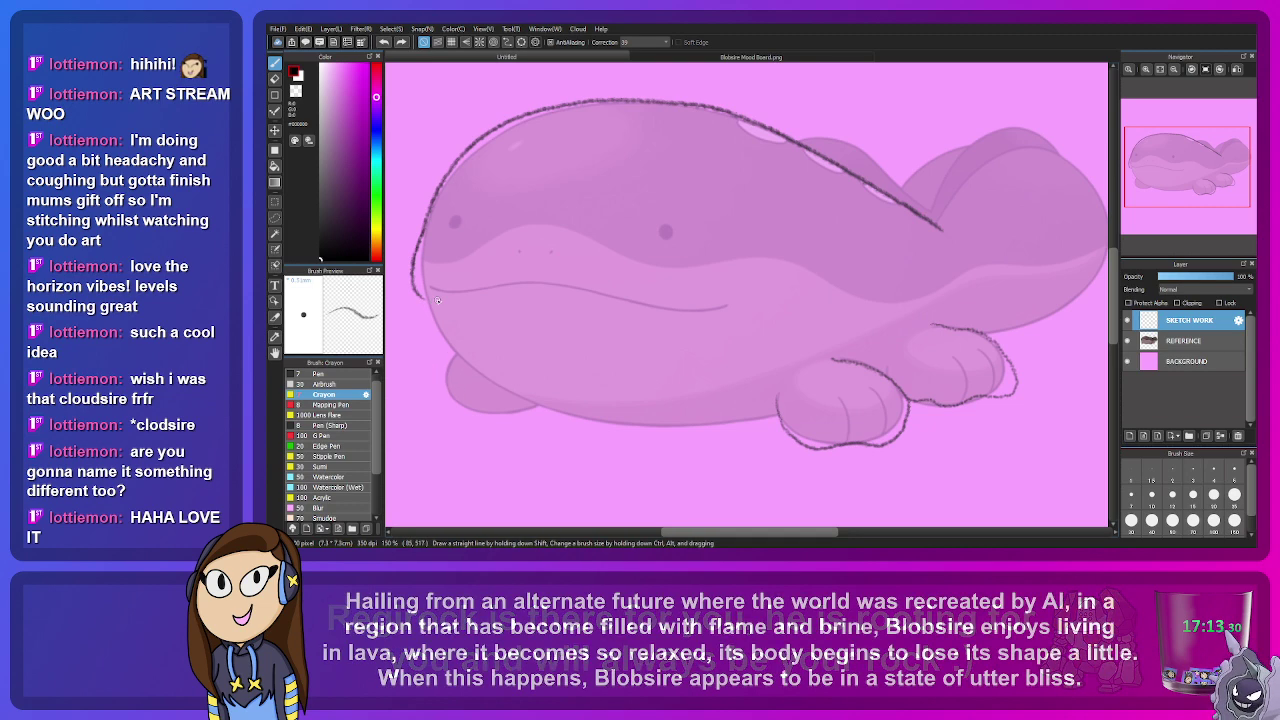
Step: Copy the wavy lower body of the green sludge creature from the mood board and paste it as a layer above REFERENCE
click(692, 58)
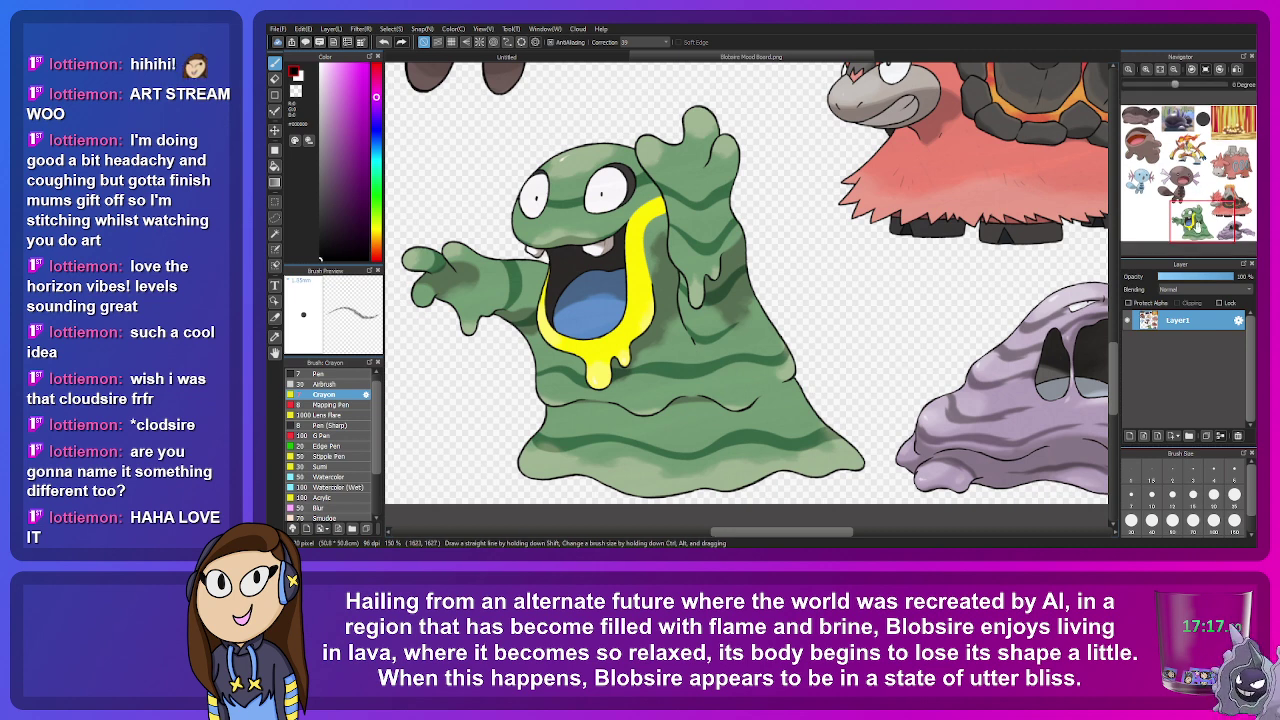
drag(1208, 228, 1212, 227)
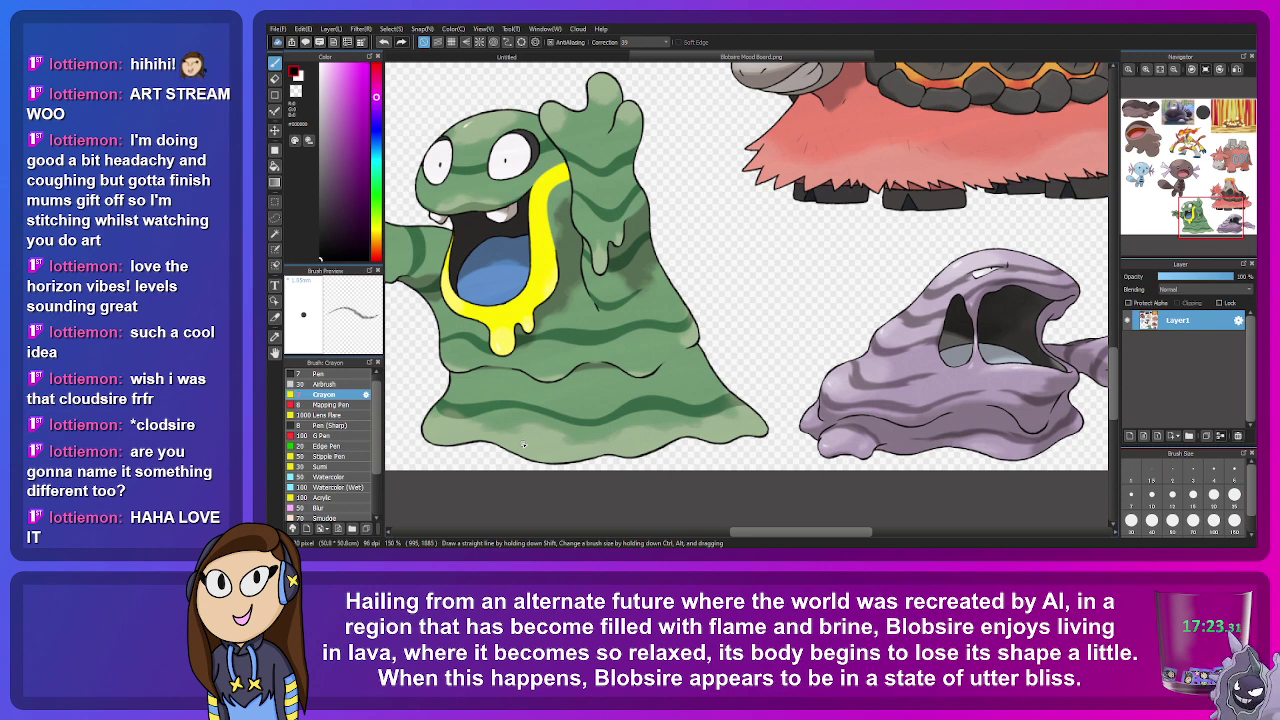
click(503, 58)
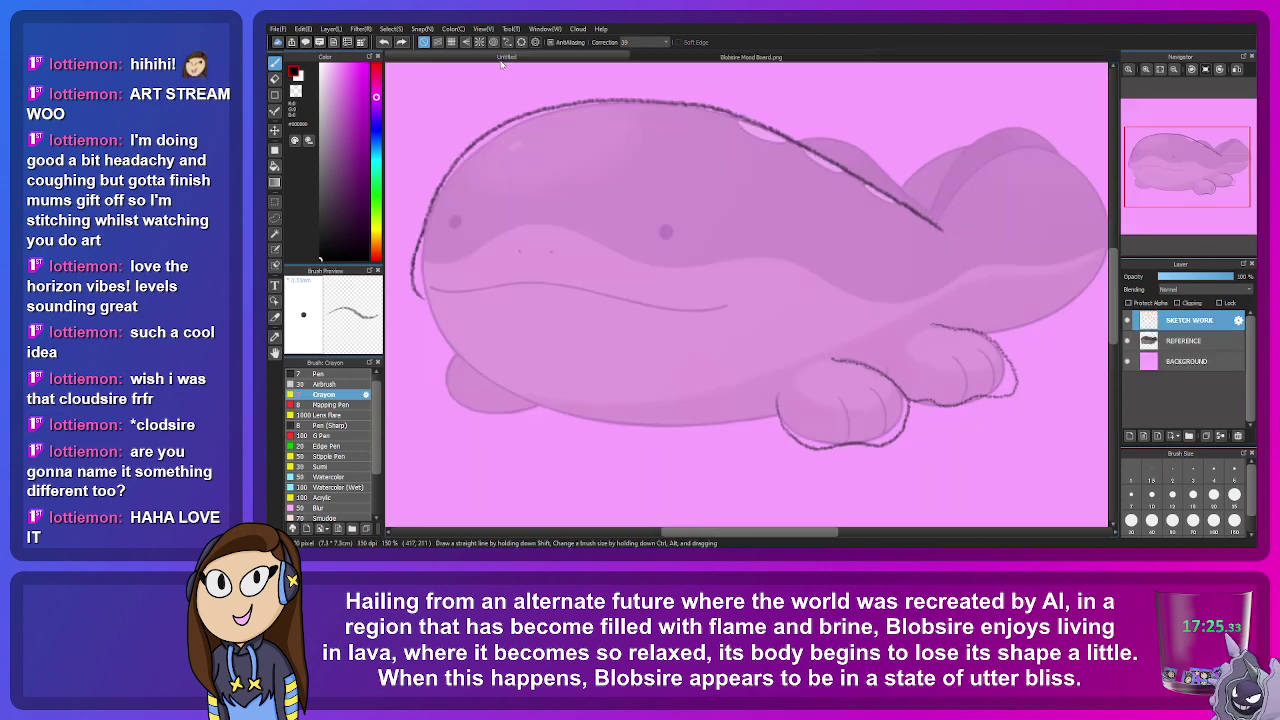
click(686, 60)
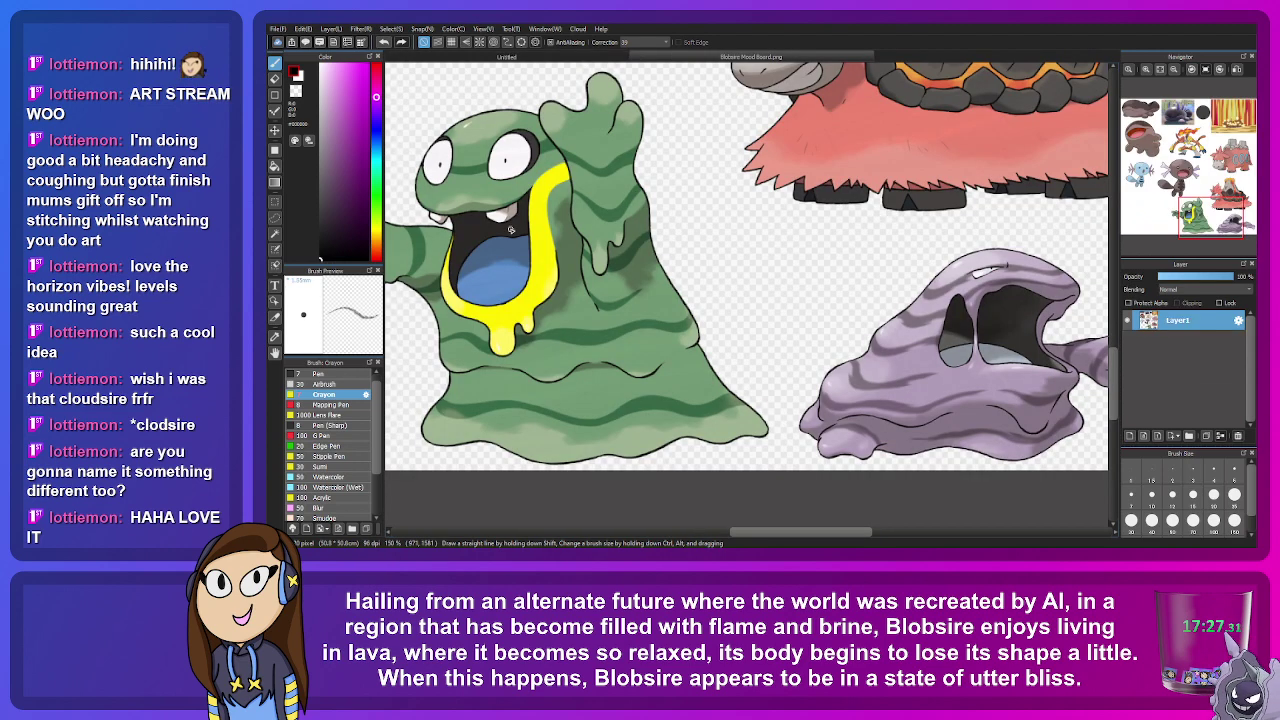
click(275, 201)
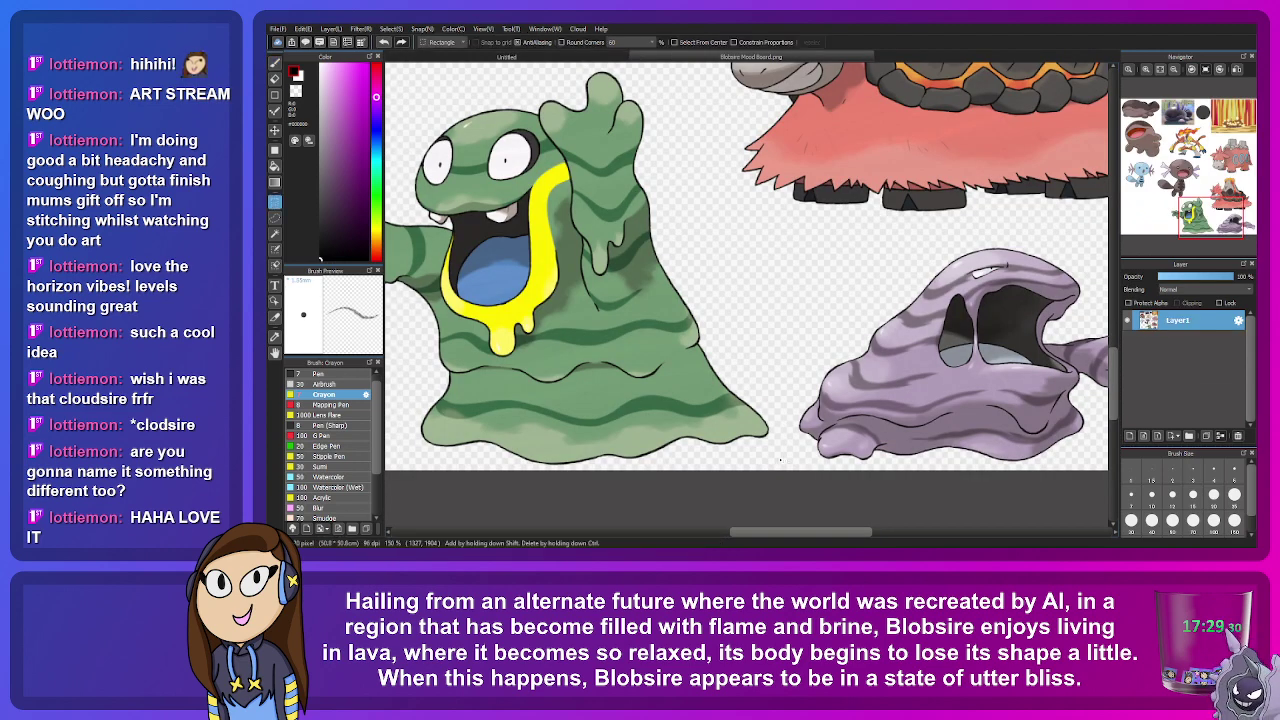
drag(787, 478, 401, 334)
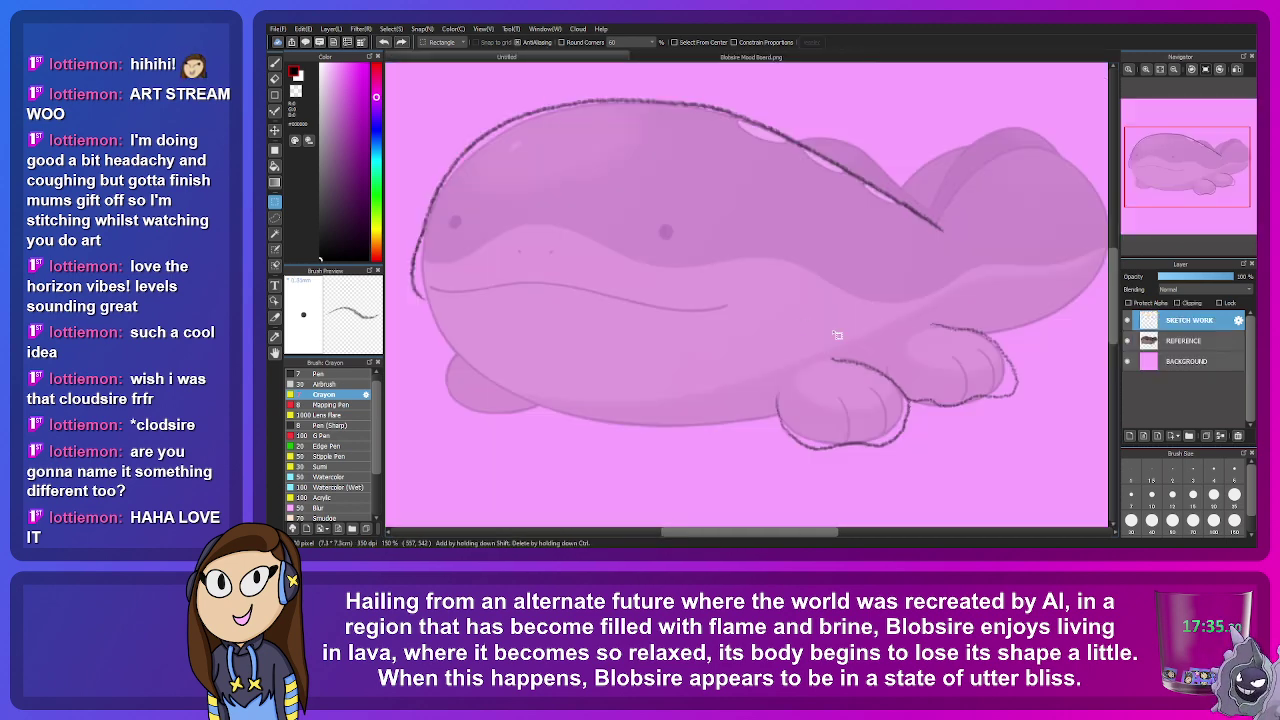
click(1181, 345)
key(ctrl+v)
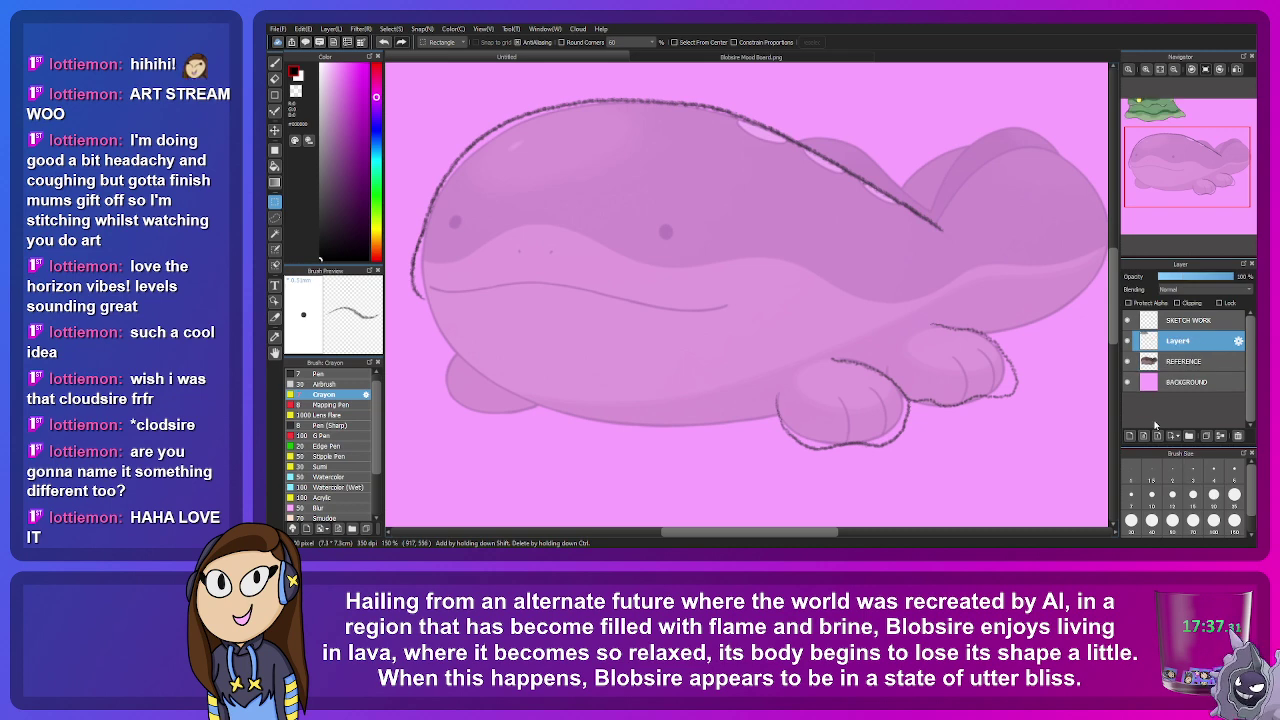
Step: Enlarge and position the pasted green body over the reference's lower body, and reduce the layer's opacity to about half
key(ctrl+t)
scroll(943, 340, down, 1)
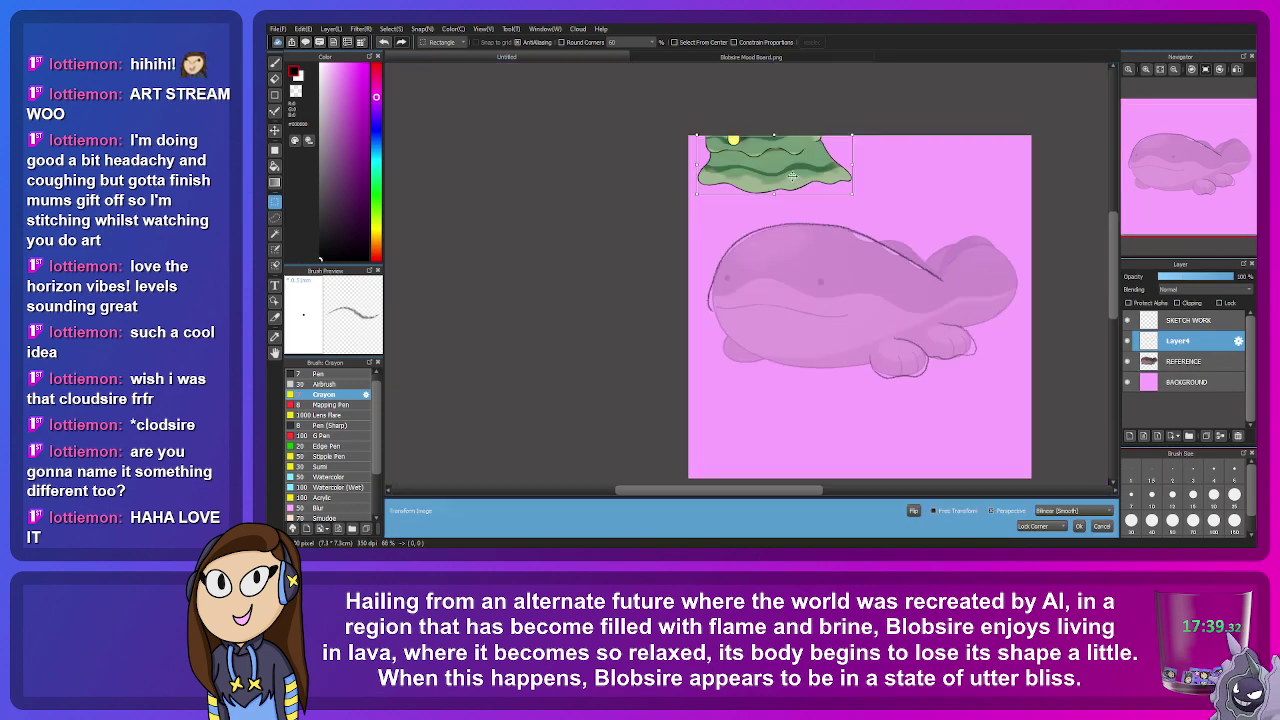
drag(795, 176, 882, 347)
drag(974, 294, 868, 296)
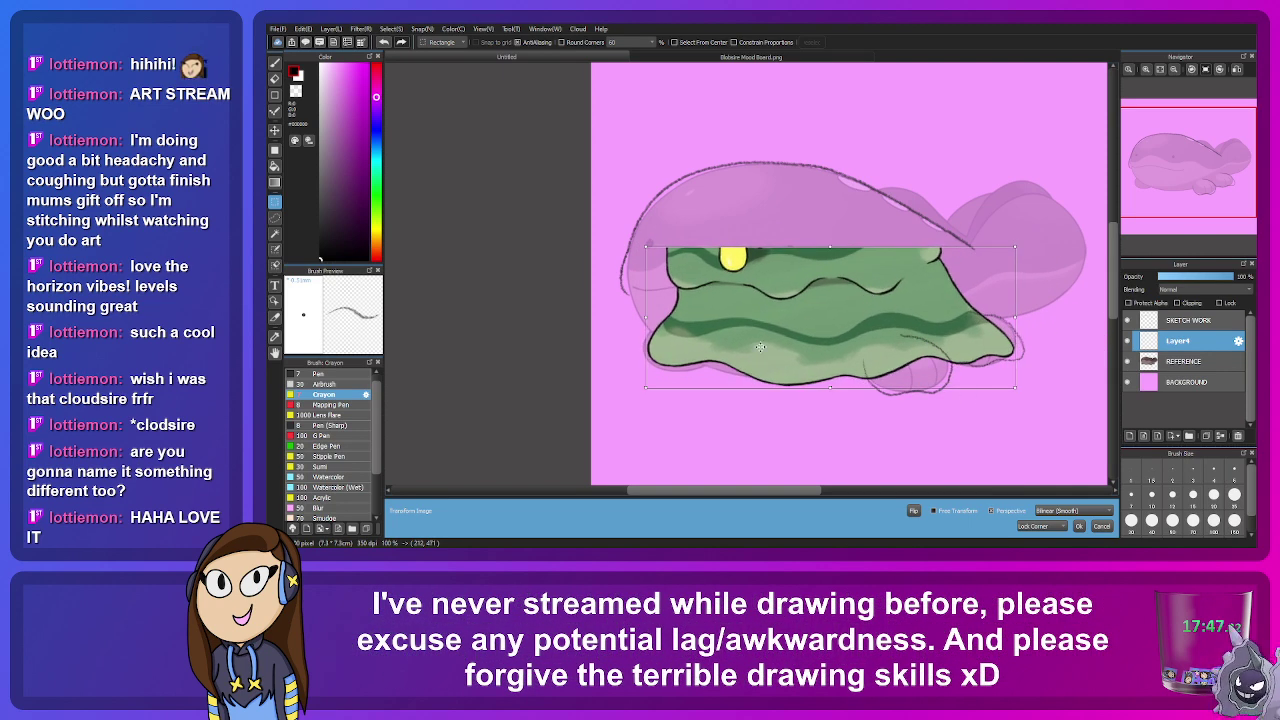
drag(805, 336, 802, 340)
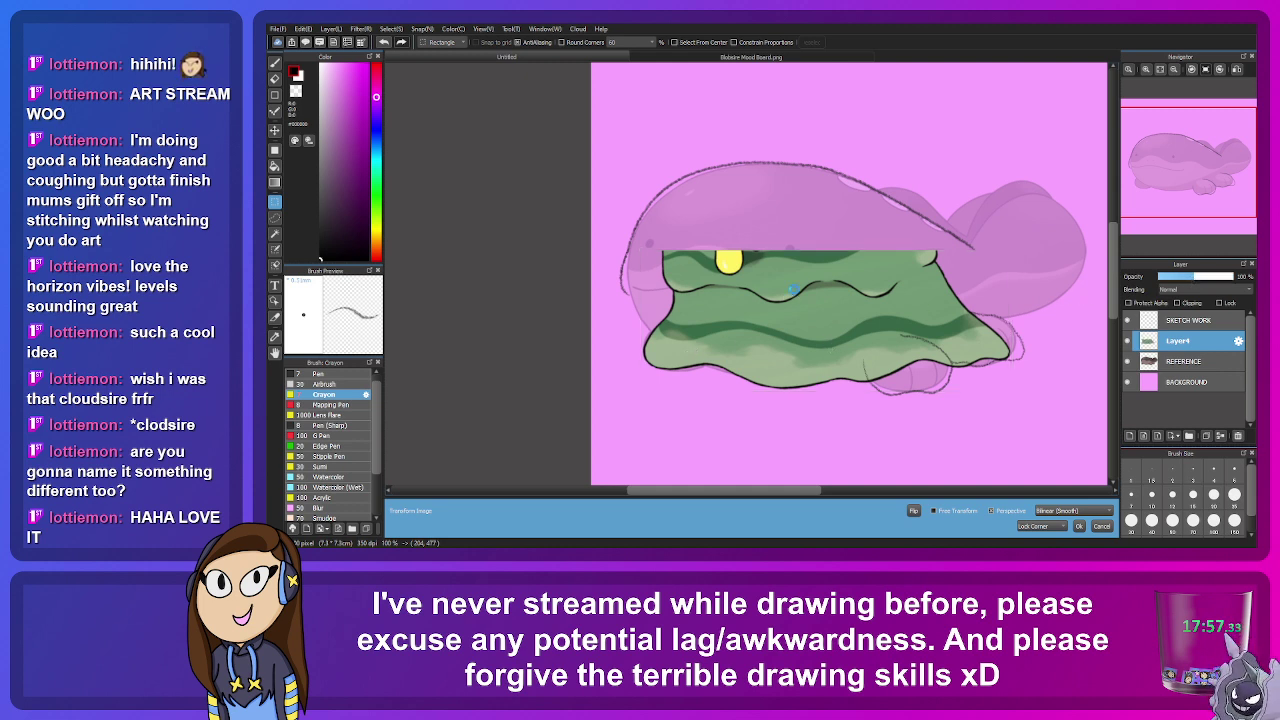
key(Return)
drag(1203, 281, 1194, 284)
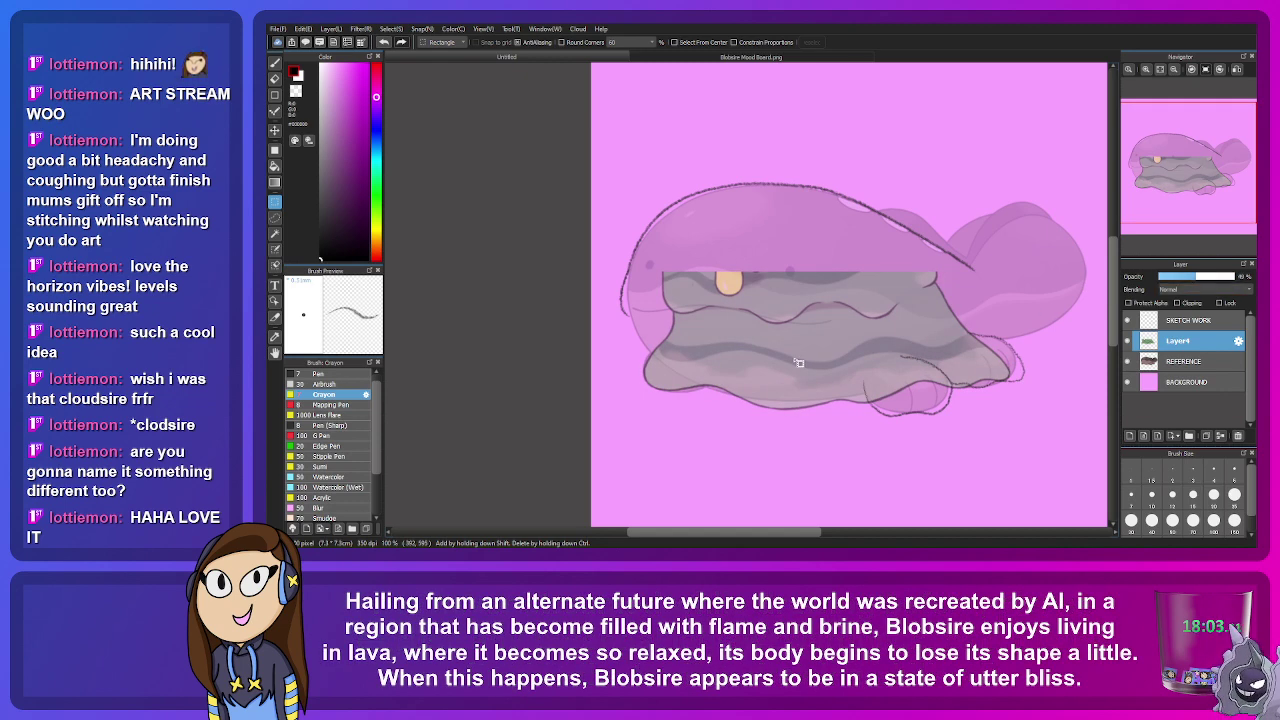
Step: Widen the pasted sludge body on Layer4 so it covers the reference's lower body from the snout to the hind foot
scroll(795, 361, up, 1)
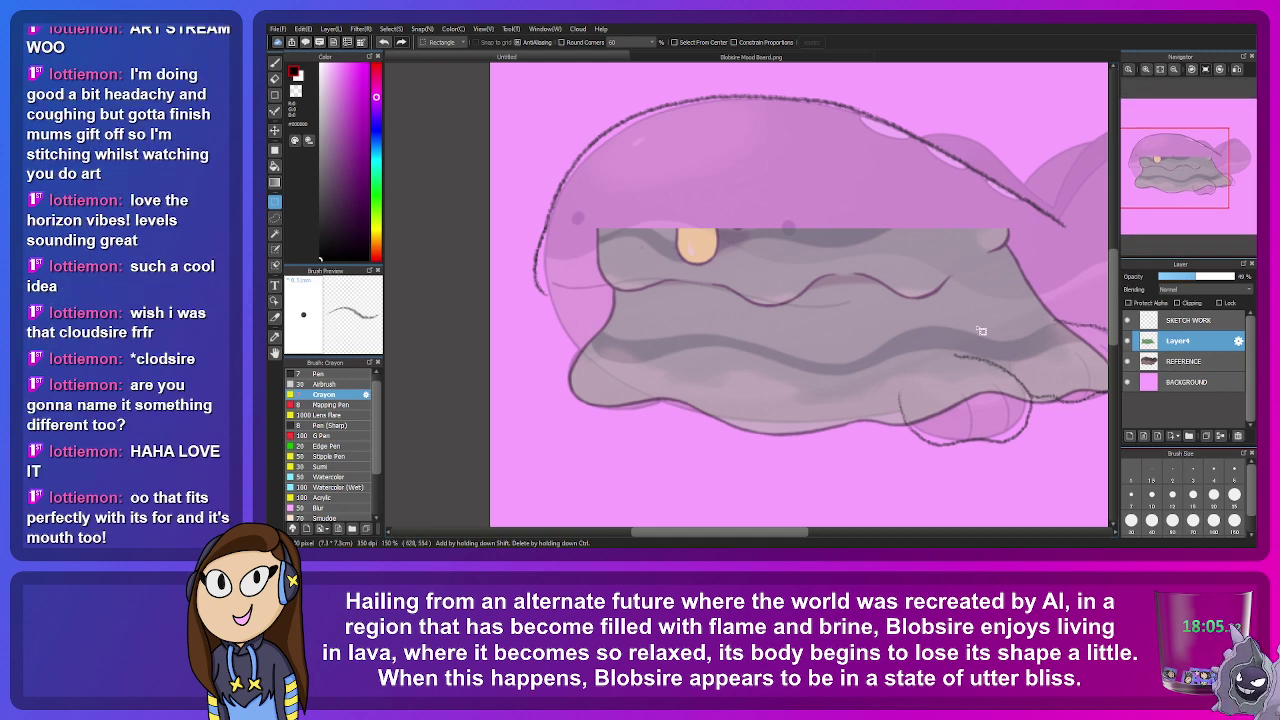
drag(1148, 160, 1186, 183)
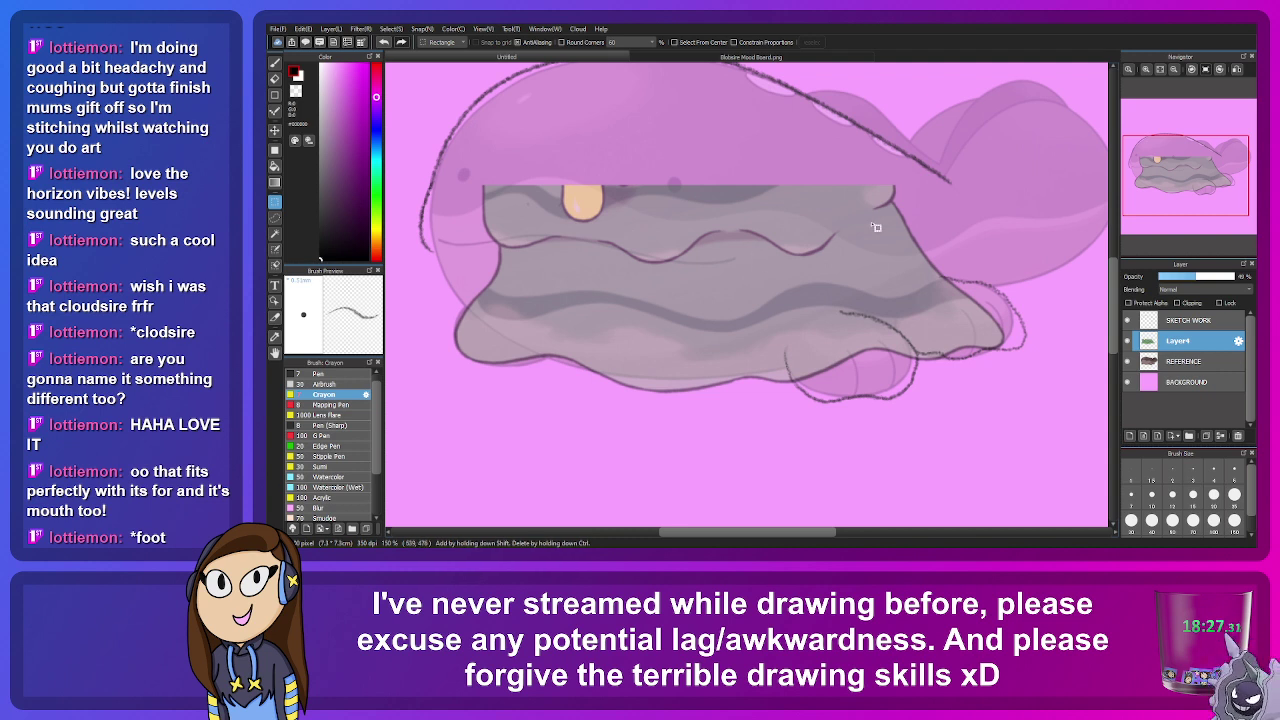
key(ctrl+t)
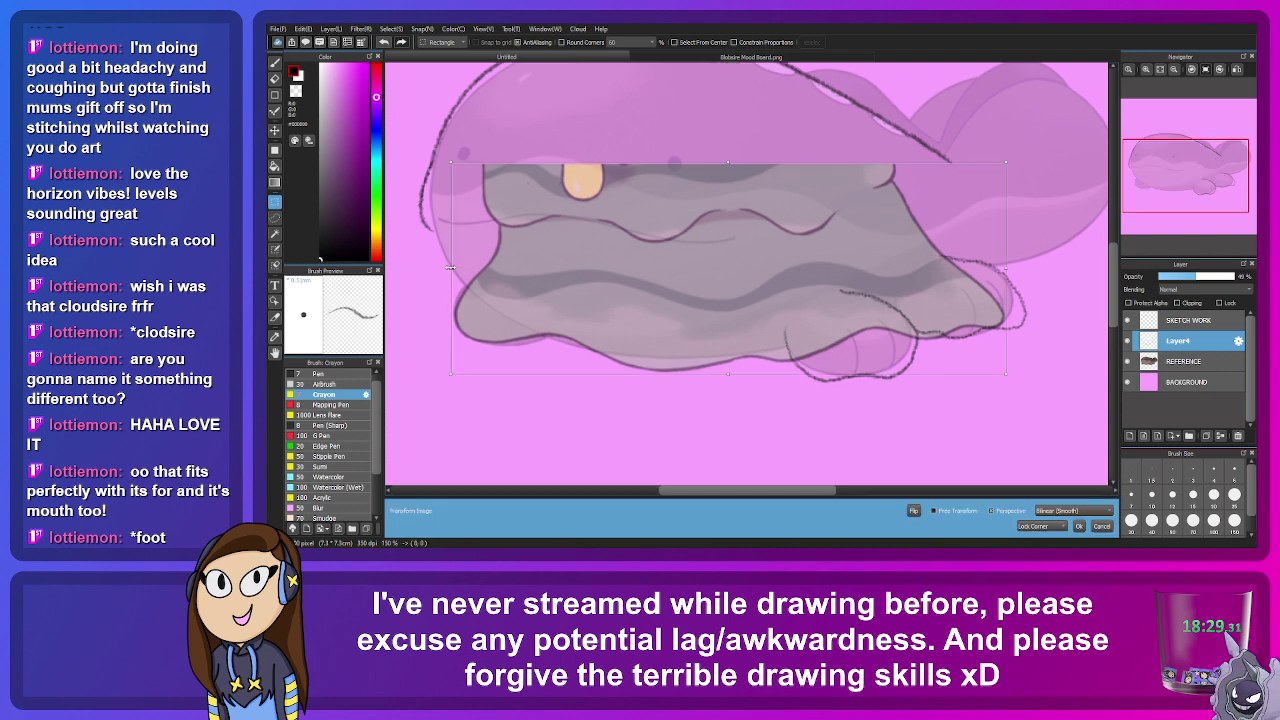
drag(451, 267, 371, 267)
drag(577, 284, 609, 282)
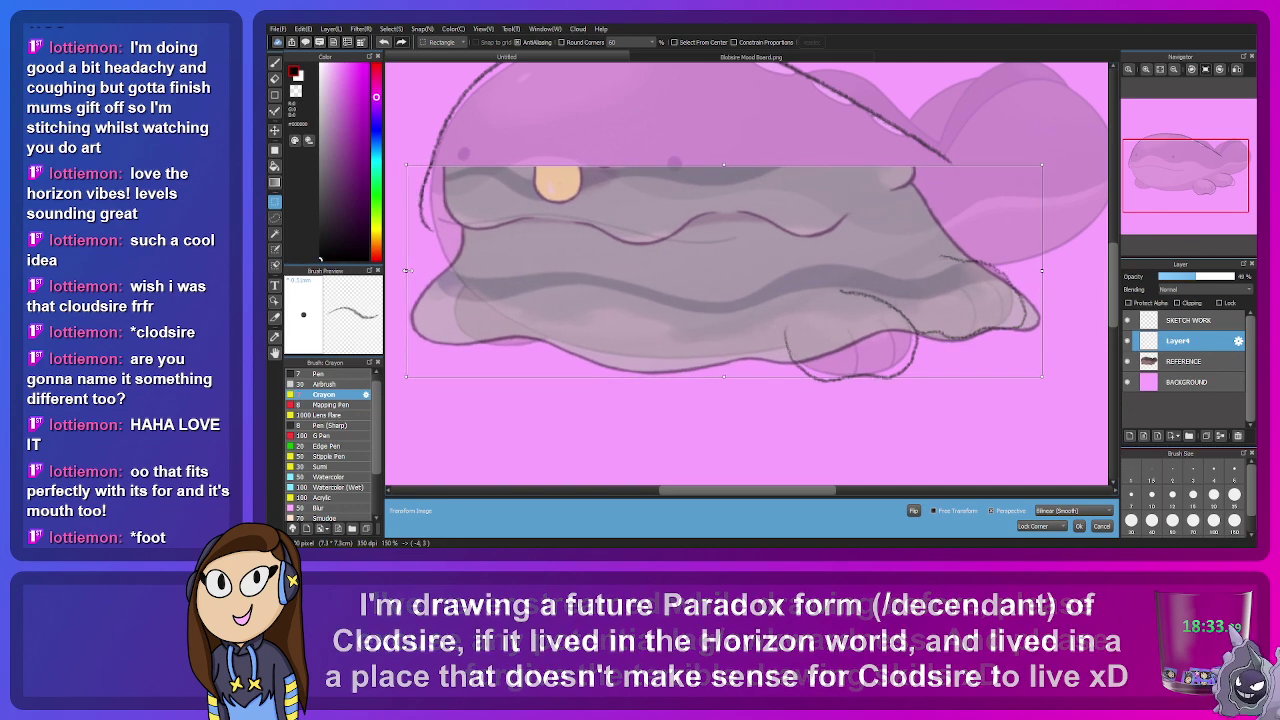
mouse_move(409, 270)
mouse_down()
mouse_move(496, 265)
mouse_move(484, 296)
mouse_up()
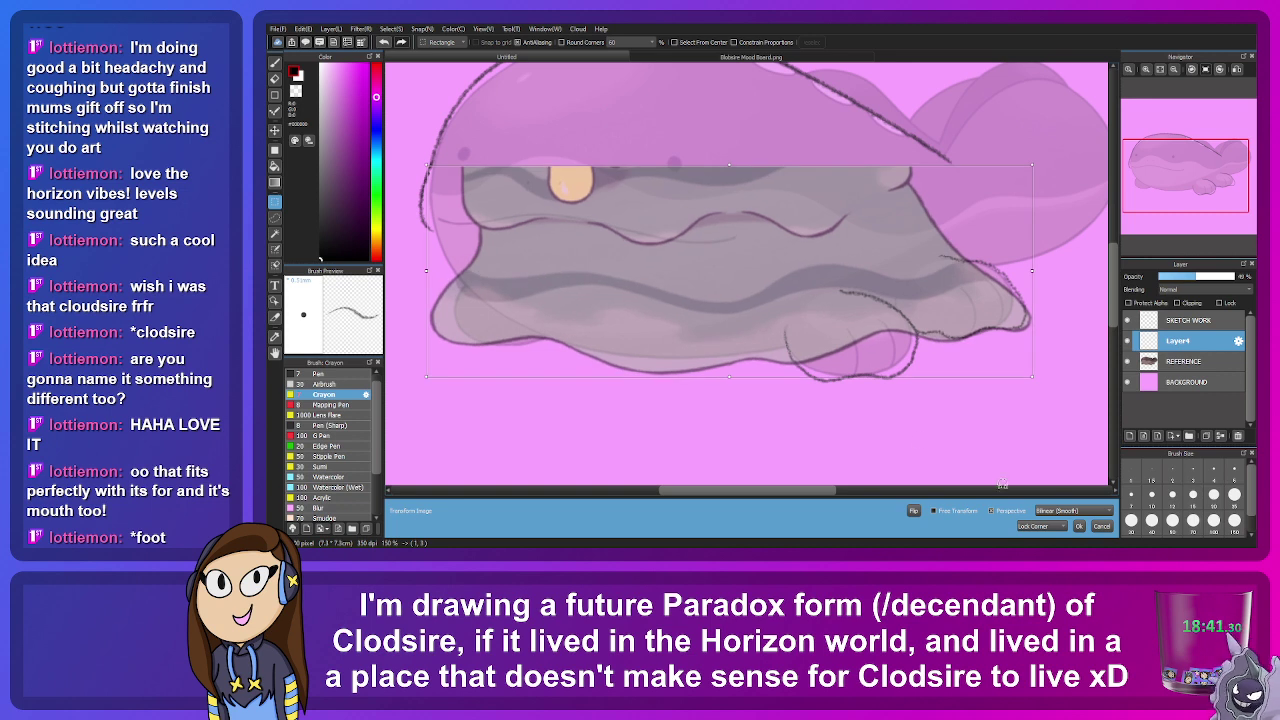
click(1079, 526)
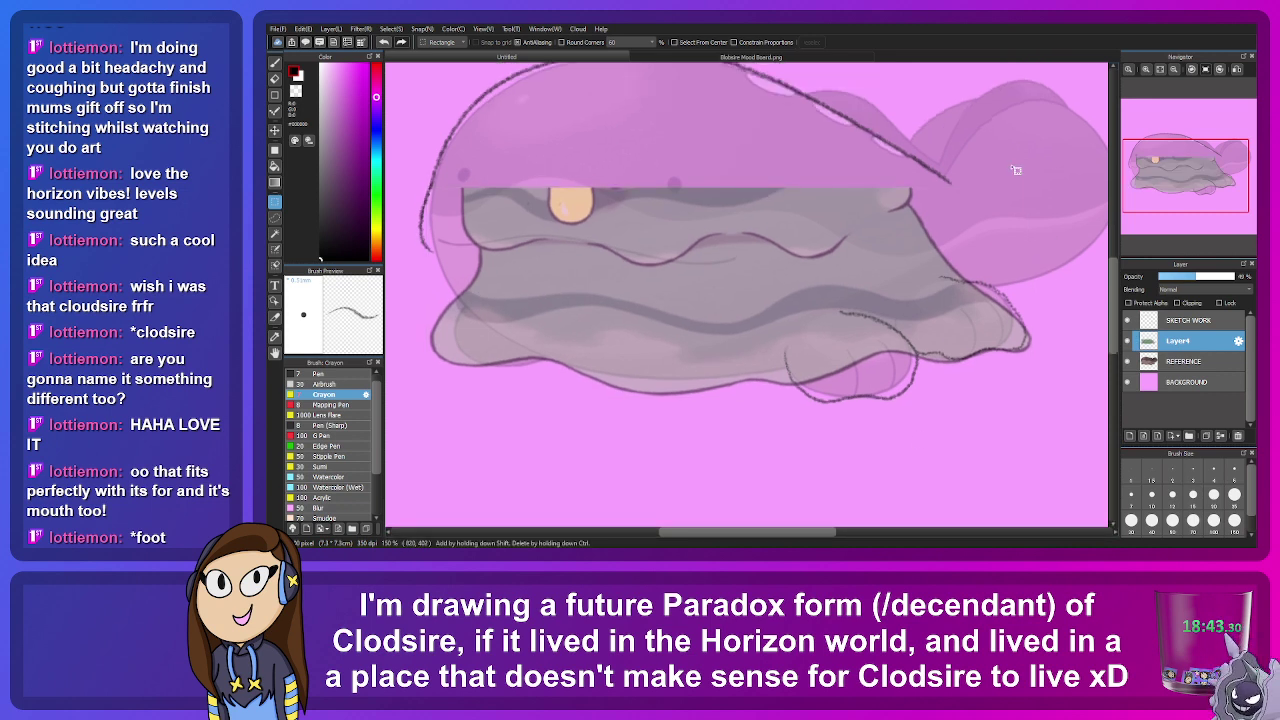
Step: On the SKETCH WORK layer, set the eraser's correction to 0 and remove the earlier outlines around the front and hind feet
click(1190, 320)
key(e)
mouse_move(941, 275)
mouse_down()
mouse_move(972, 295)
mouse_move(979, 268)
mouse_move(1013, 314)
mouse_up()
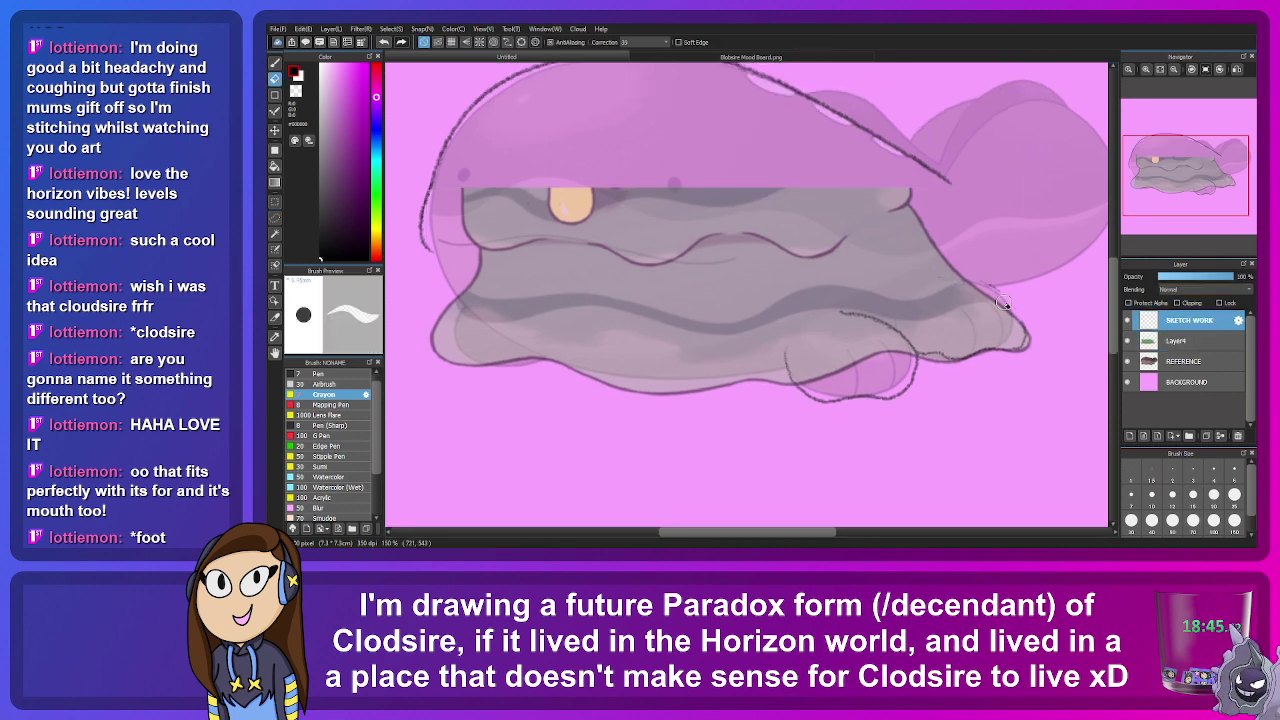
click(631, 43)
click(623, 54)
mouse_move(1020, 318)
mouse_down()
mouse_move(964, 287)
mouse_move(967, 358)
mouse_move(952, 380)
mouse_move(921, 353)
mouse_up()
mouse_move(882, 325)
mouse_down()
mouse_move(917, 372)
mouse_move(853, 314)
mouse_up()
key(m)
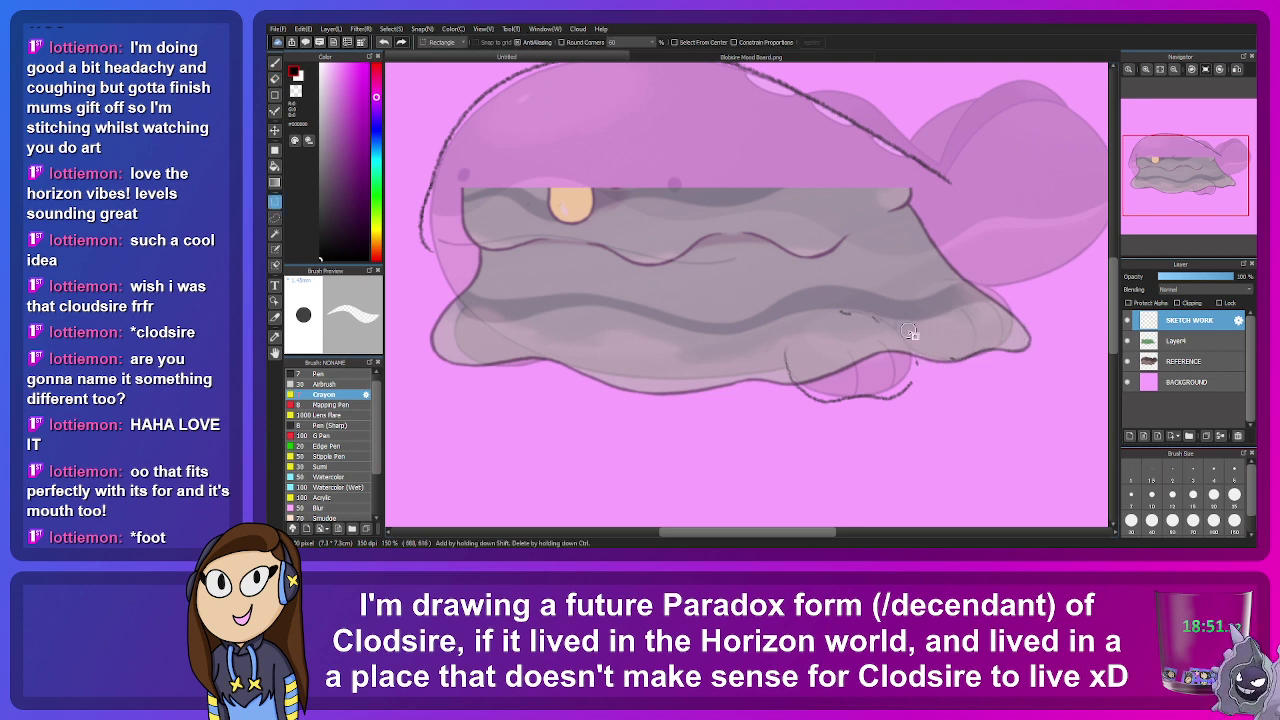
click(276, 217)
mouse_move(645, 325)
mouse_down()
mouse_move(1000, 258)
mouse_move(971, 465)
mouse_move(620, 340)
mouse_up()
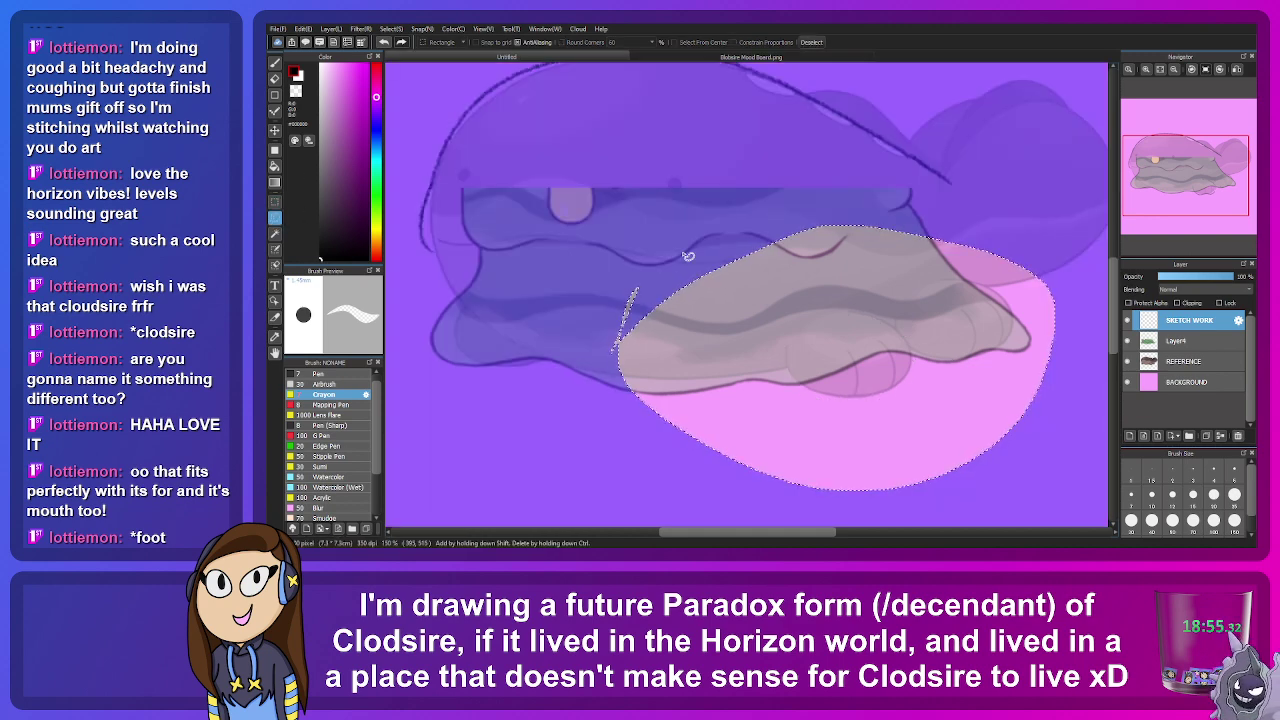
key(ctrl+d)
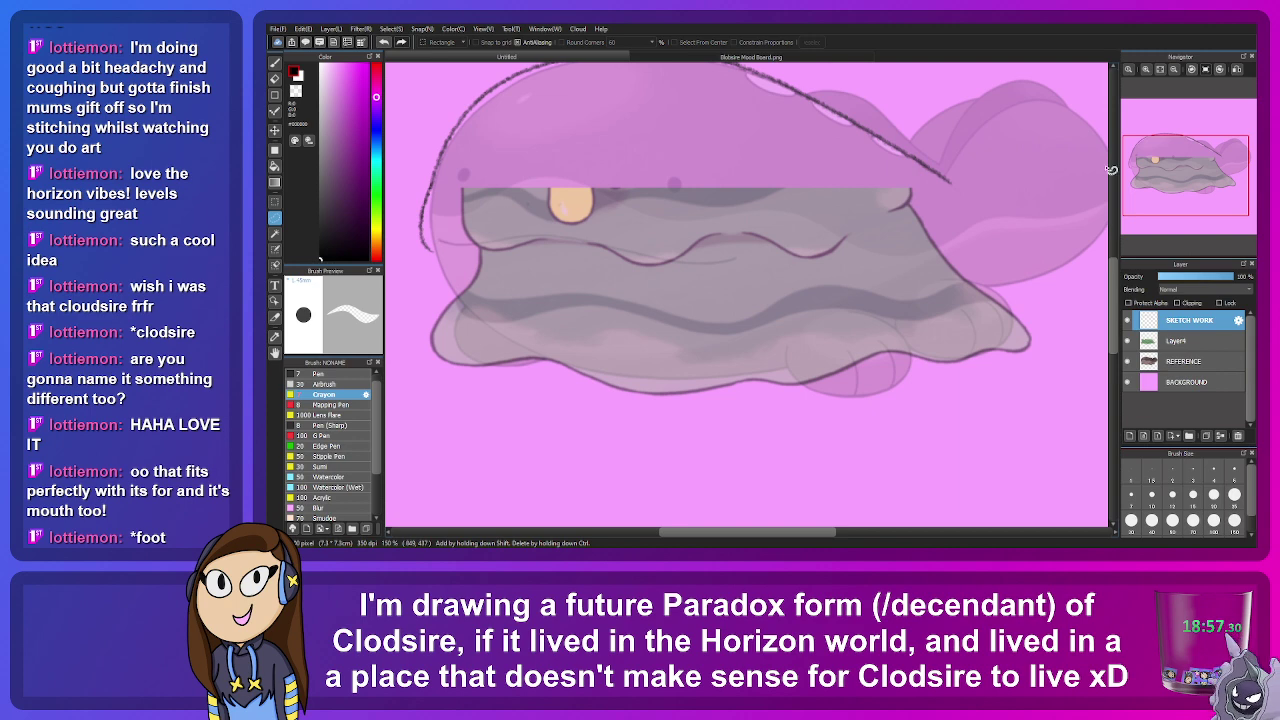
Step: Trace the wavy lower edge of the pasted body with the Crayon at correction 40, from below the snout around its pointed rear corner
drag(1161, 166, 1165, 162)
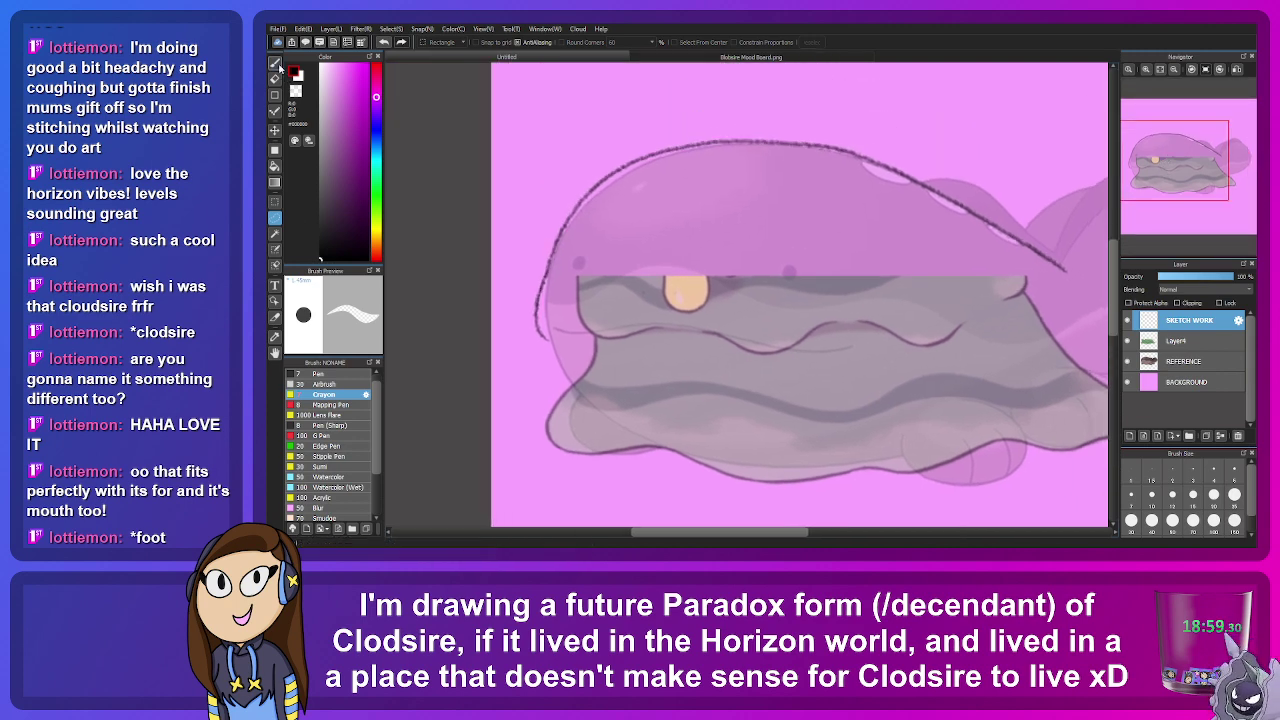
click(276, 62)
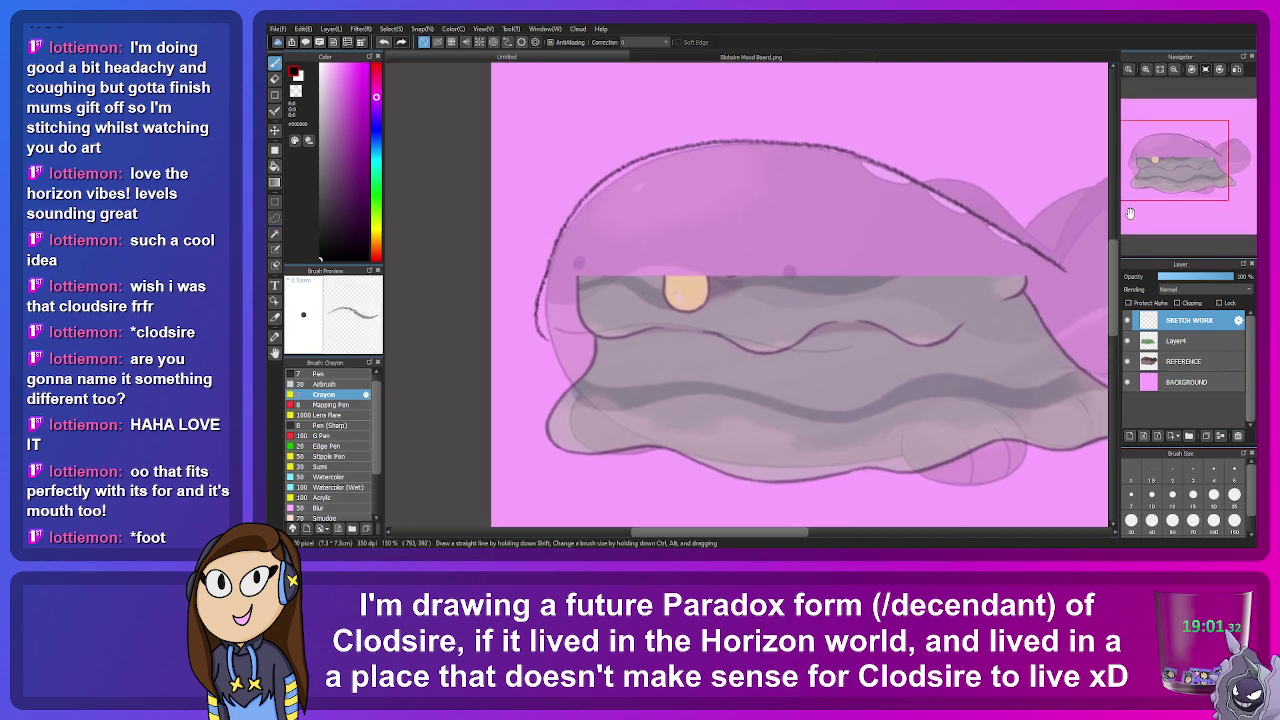
drag(1174, 182, 1180, 178)
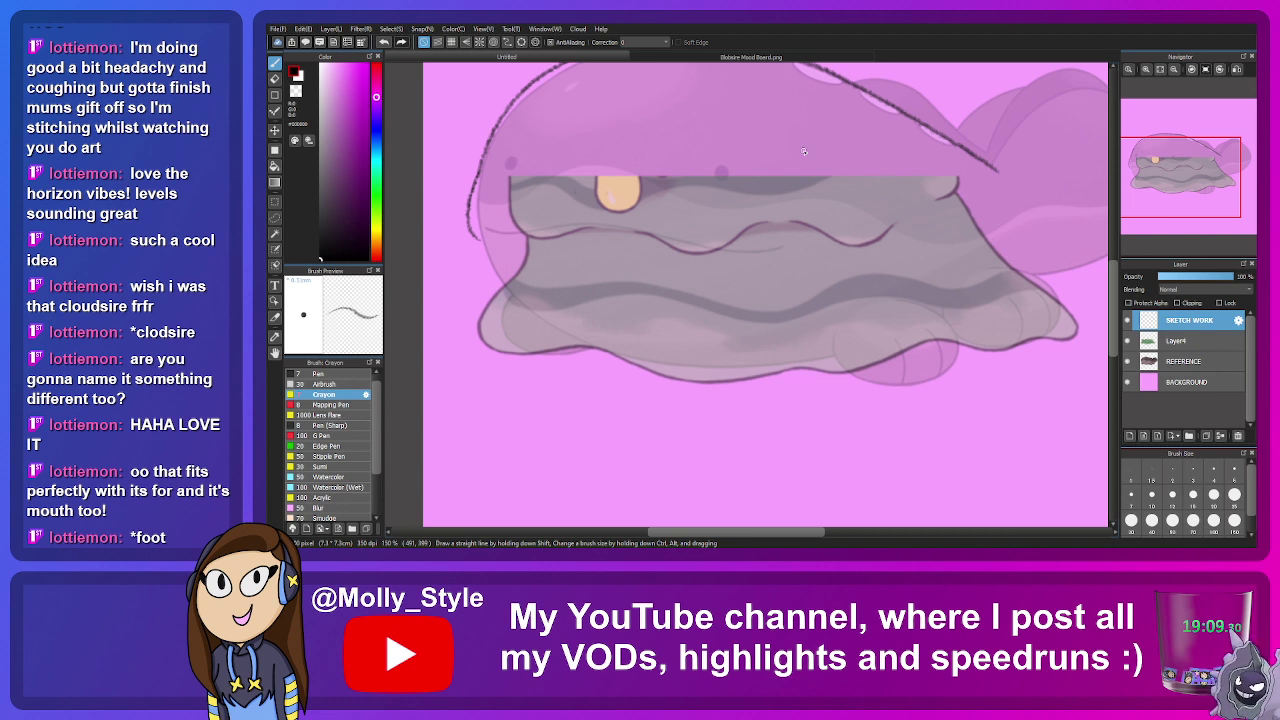
key(e)
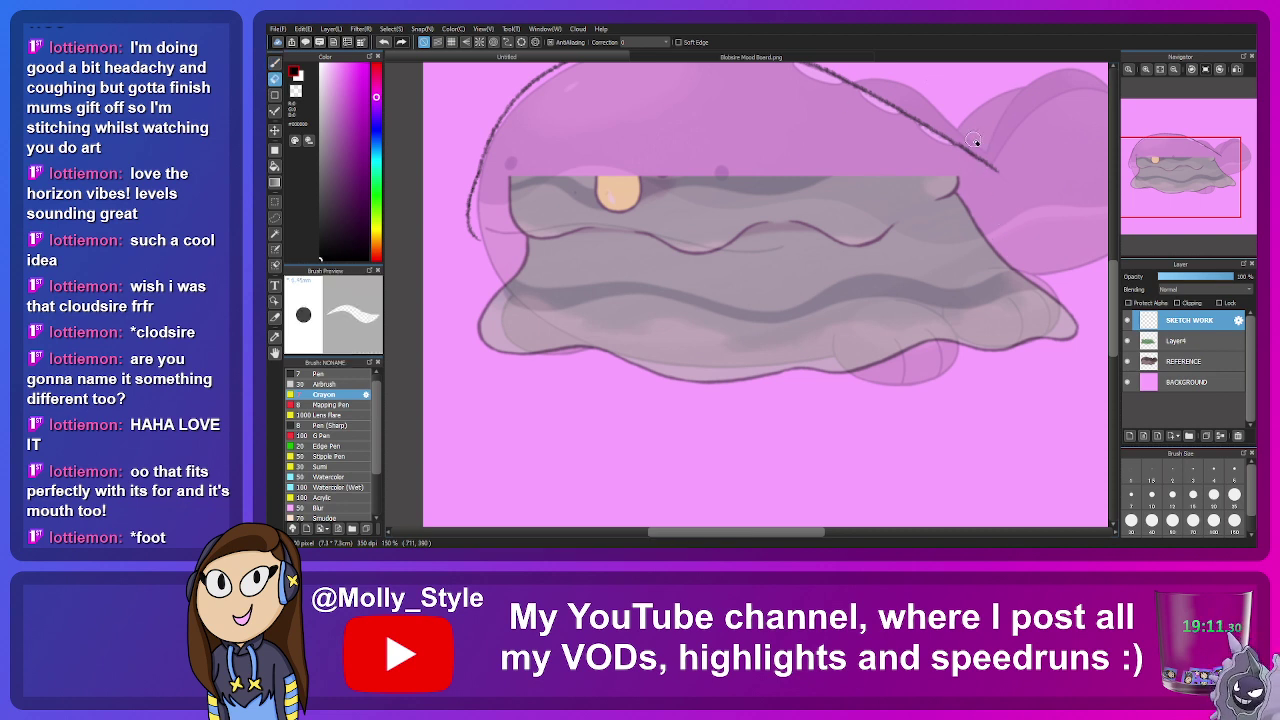
key(b)
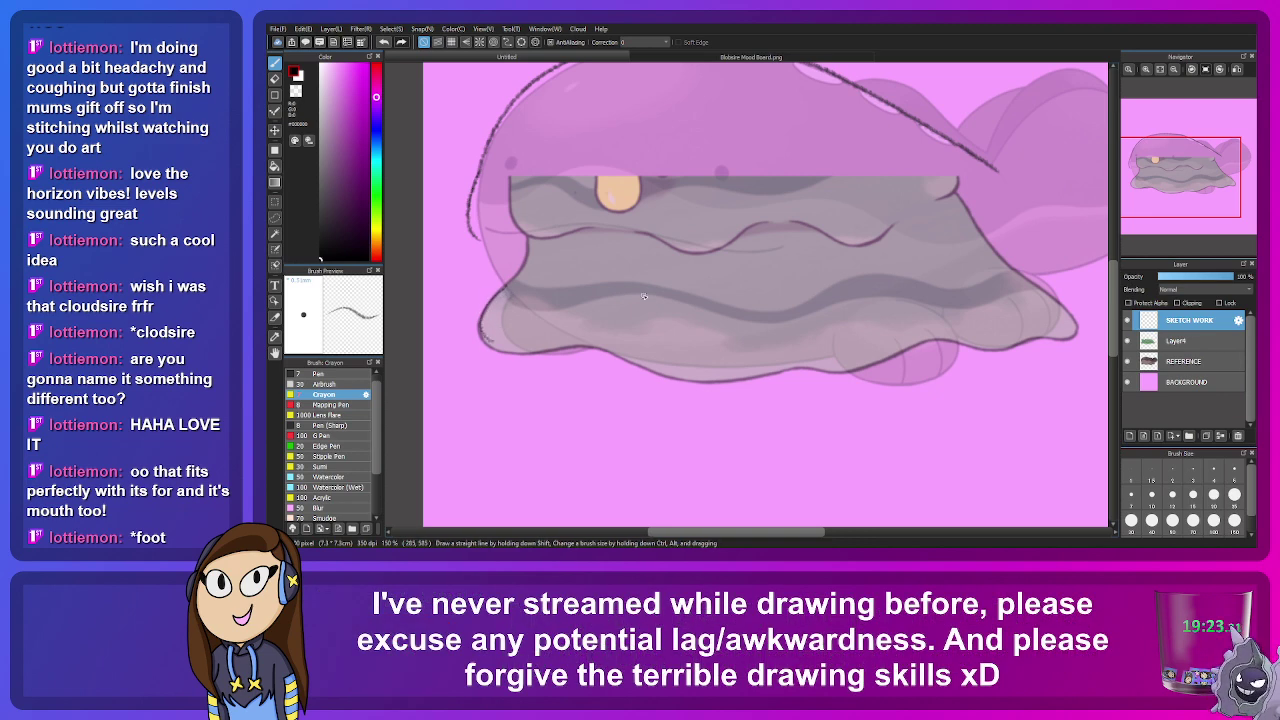
key(ctrl+z)
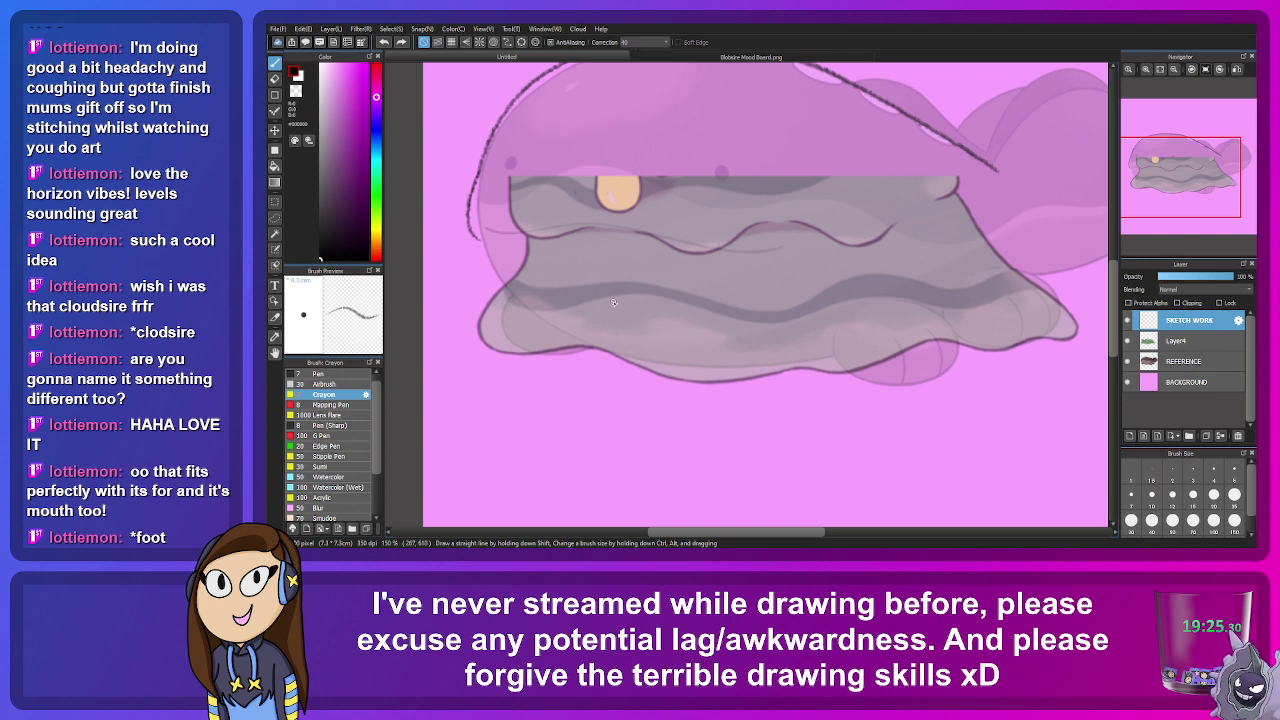
mouse_move(481, 339)
mouse_down()
mouse_move(508, 355)
mouse_move(588, 348)
mouse_move(737, 388)
mouse_move(876, 366)
mouse_move(942, 340)
mouse_move(993, 350)
mouse_move(1068, 333)
mouse_move(1070, 308)
mouse_move(1028, 274)
mouse_up()
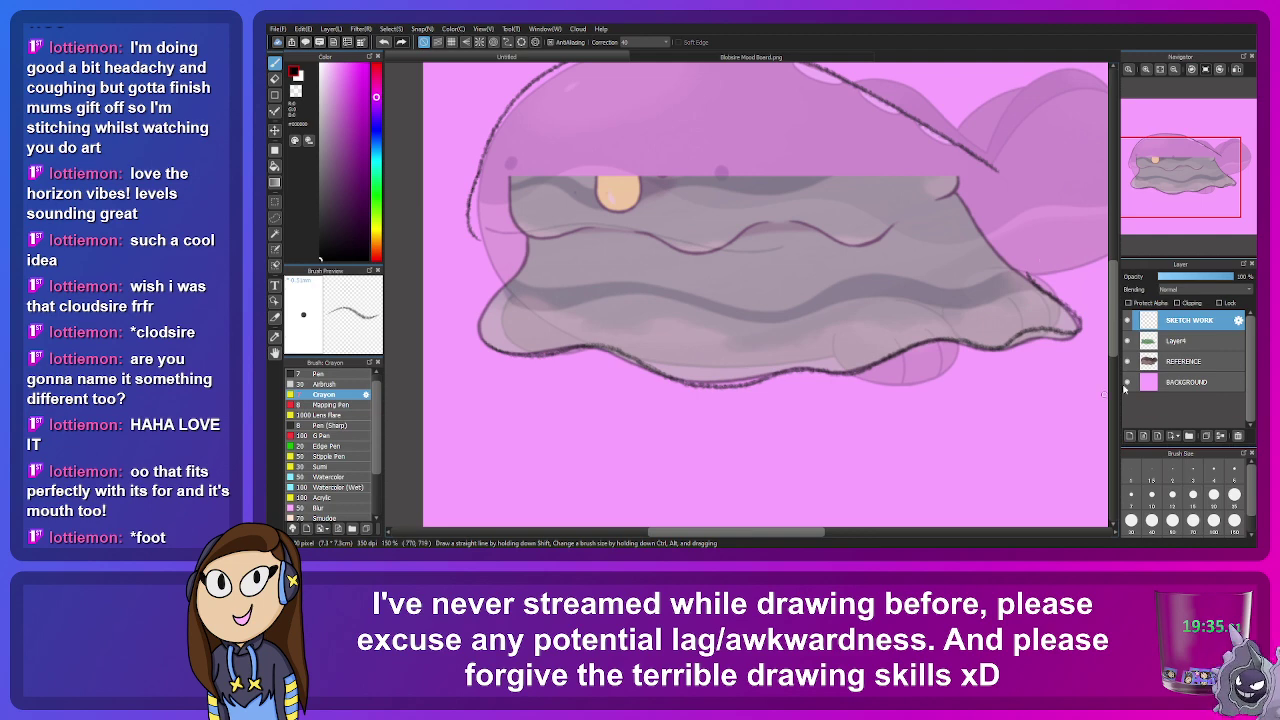
Step: Hide Layer4 and replace the pointed rear end of the hem line with a rounded curve around the hind foot
click(1128, 341)
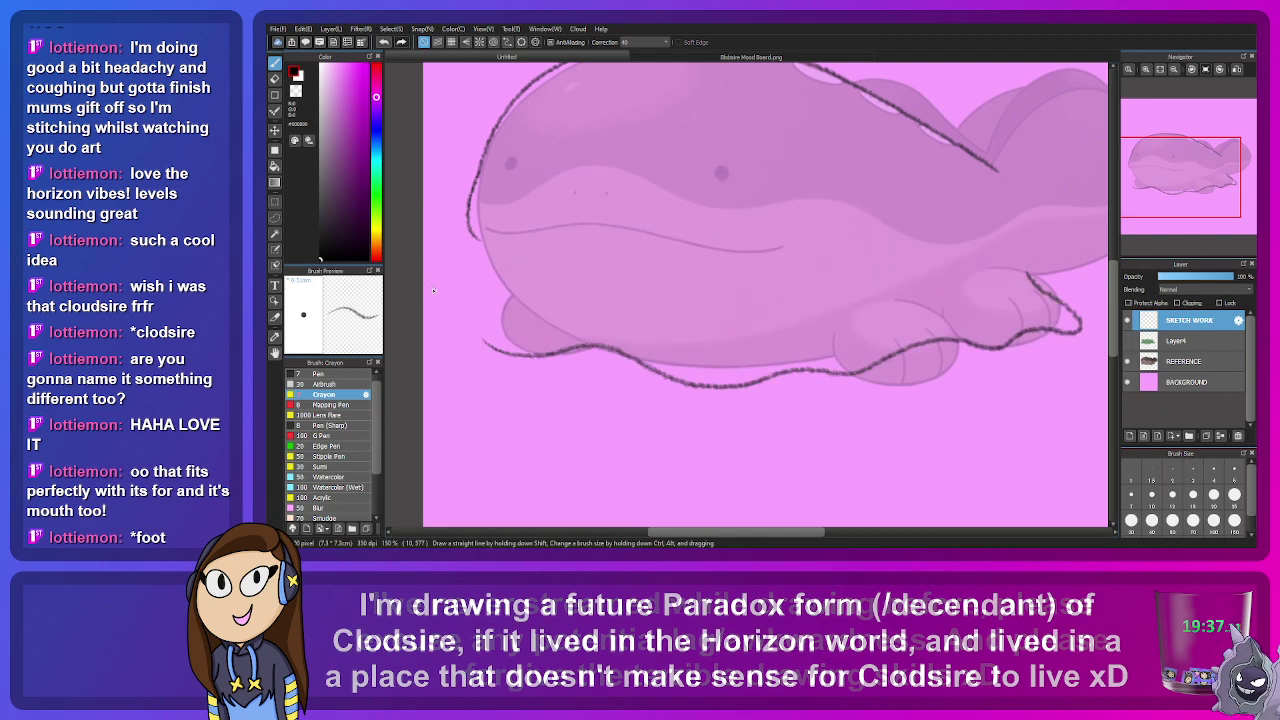
key(e)
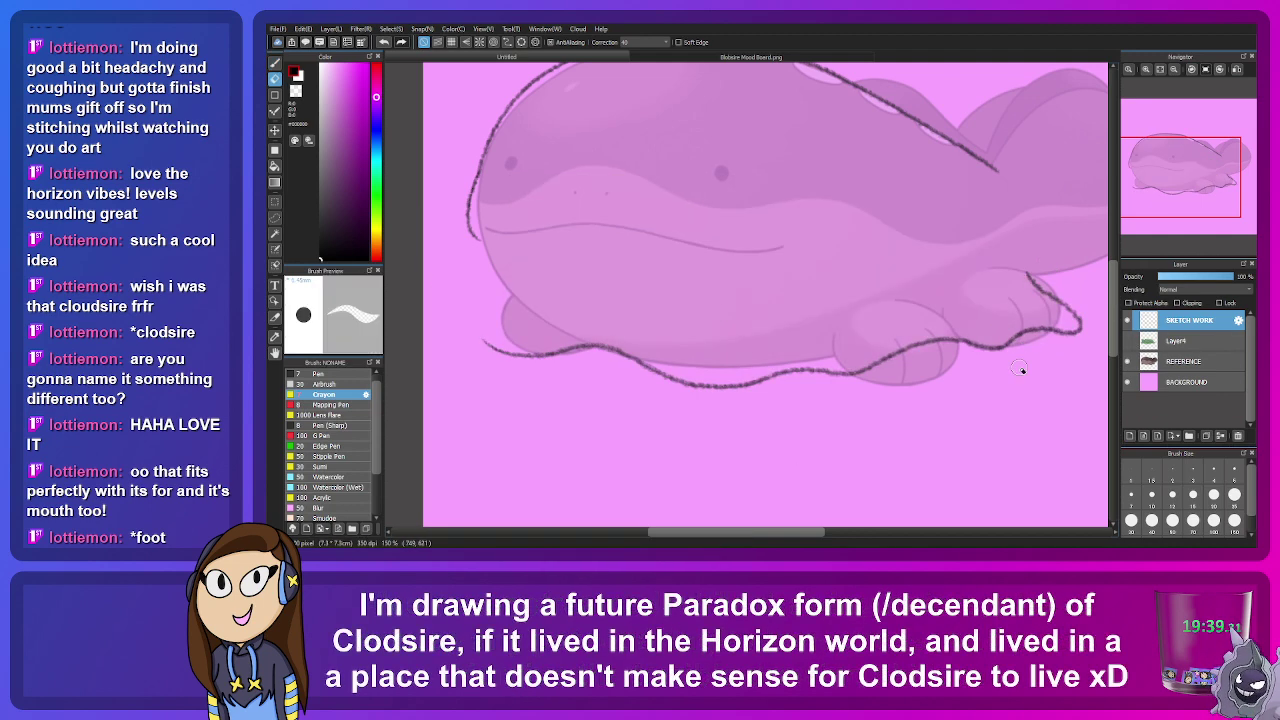
mouse_move(1023, 371)
mouse_down()
mouse_move(1010, 274)
mouse_move(1055, 346)
mouse_move(1035, 264)
mouse_move(1088, 354)
mouse_up()
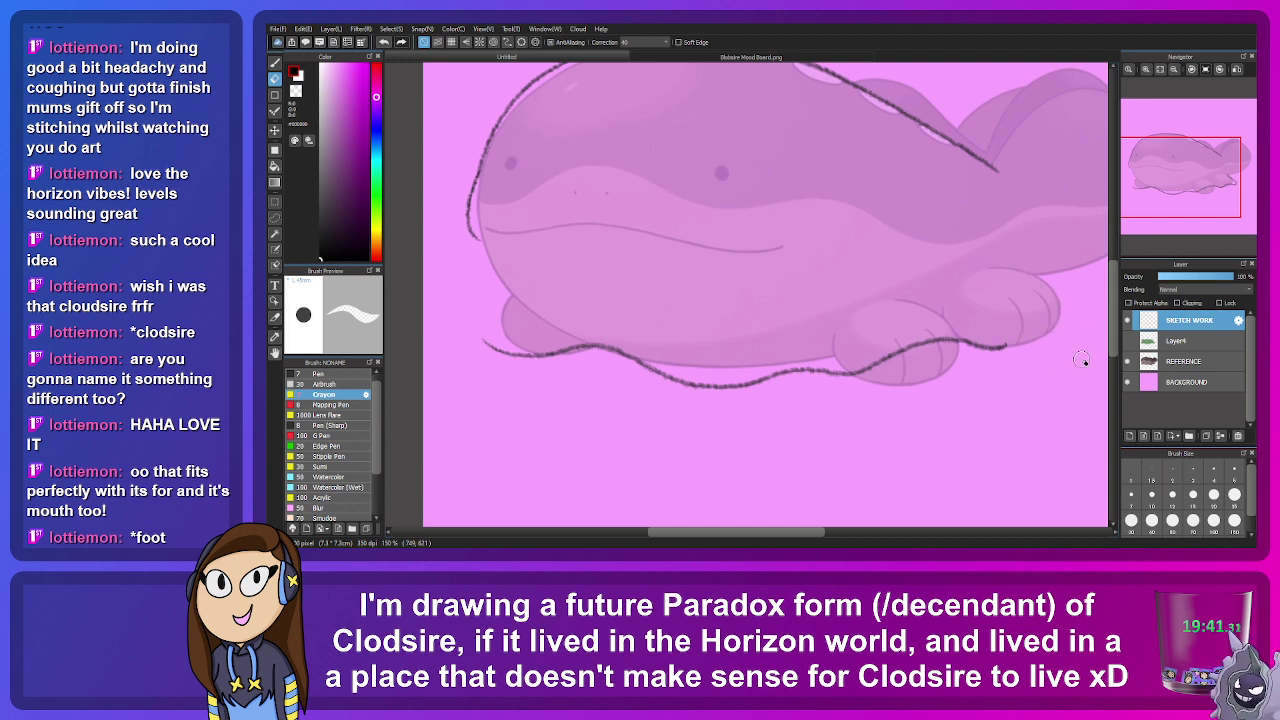
key(p)
mouse_move(965, 340)
mouse_down()
mouse_move(1011, 350)
mouse_move(1073, 320)
mouse_move(1061, 265)
mouse_move(1029, 248)
mouse_move(963, 245)
mouse_up()
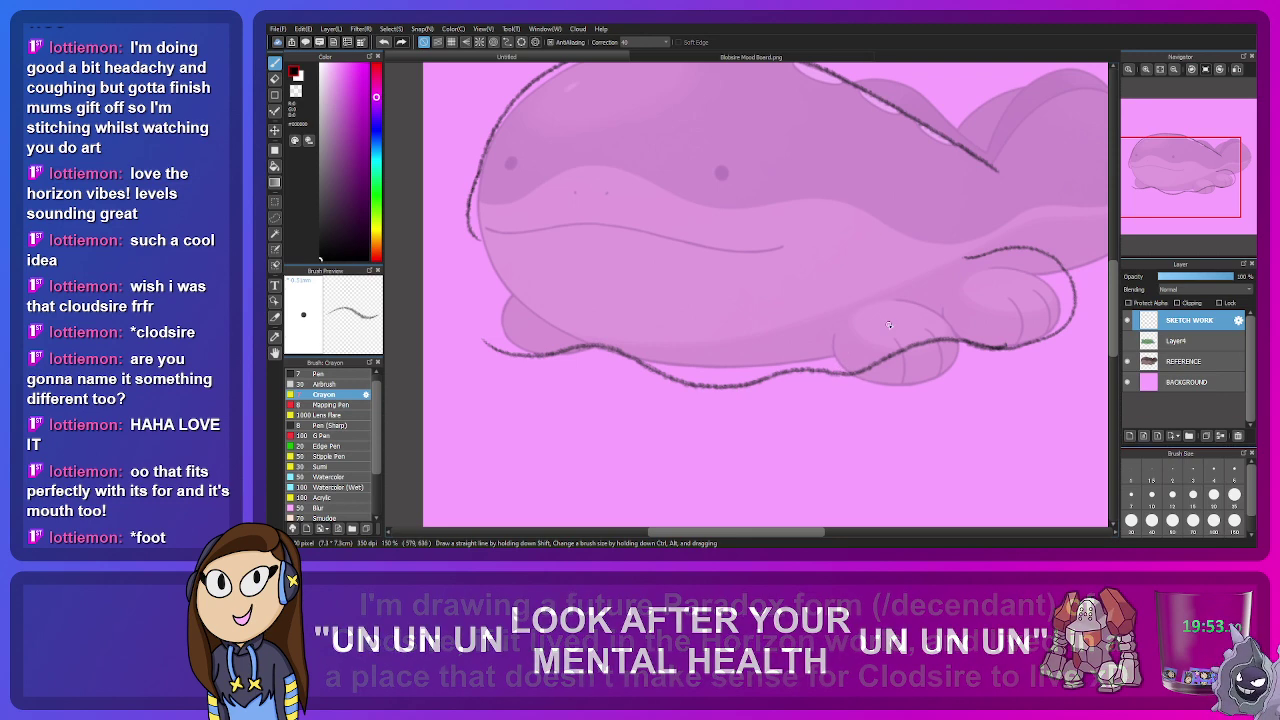
Step: Erase the hem line crossing the front foot and sketch the foot's rounded outline with two toe lines
drag(834, 366, 870, 364)
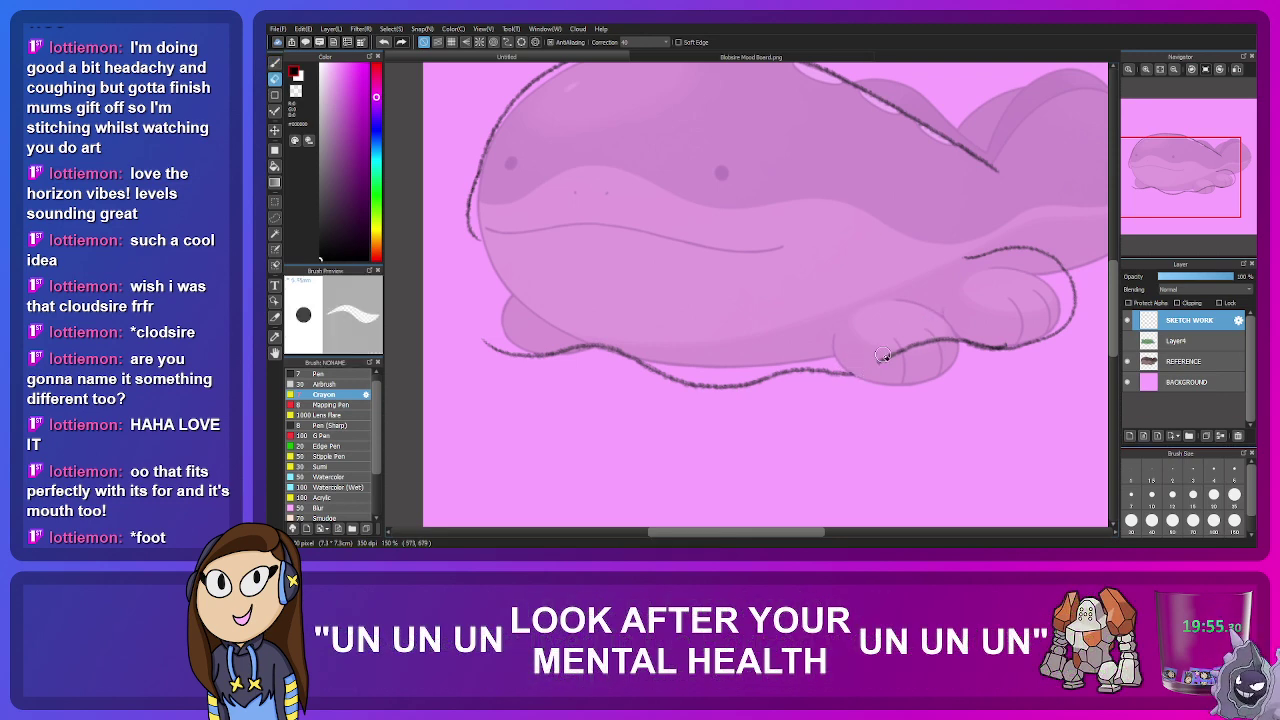
key(b)
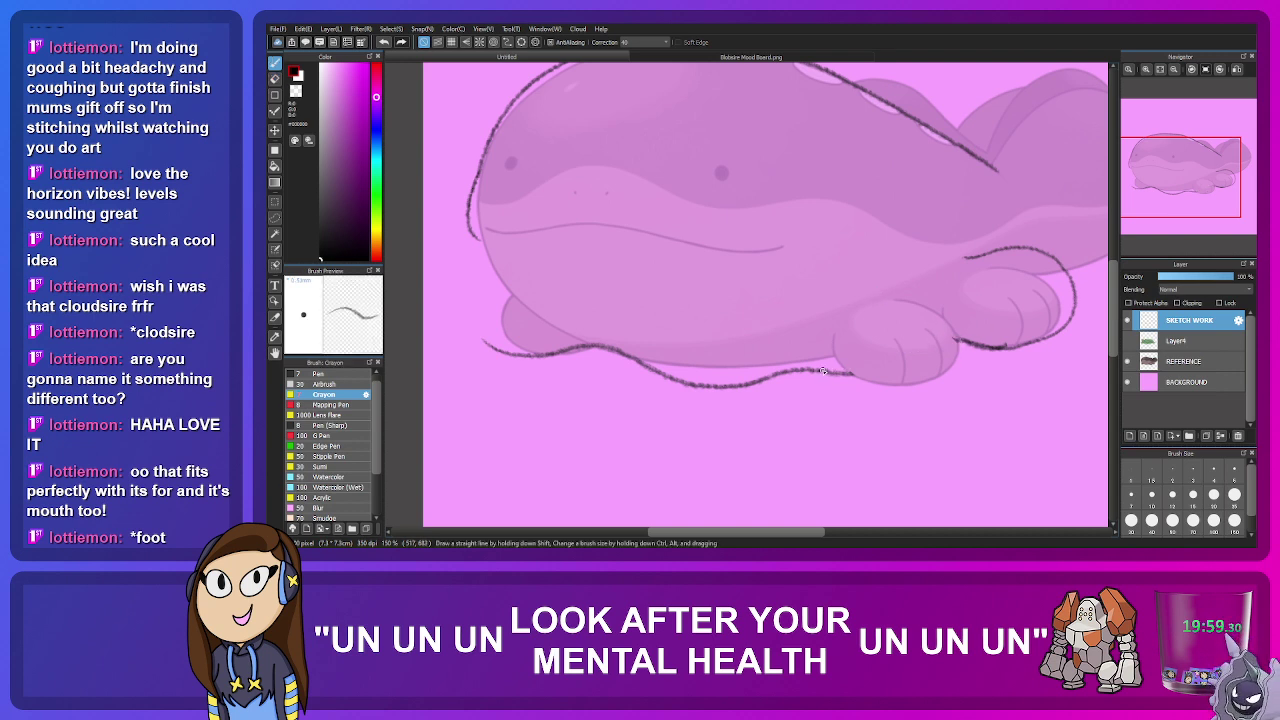
mouse_move(838, 372)
mouse_down()
mouse_move(852, 362)
mouse_move(850, 332)
mouse_move(884, 308)
mouse_move(908, 301)
mouse_move(948, 322)
mouse_move(955, 365)
mouse_move(904, 386)
mouse_move(842, 366)
mouse_up()
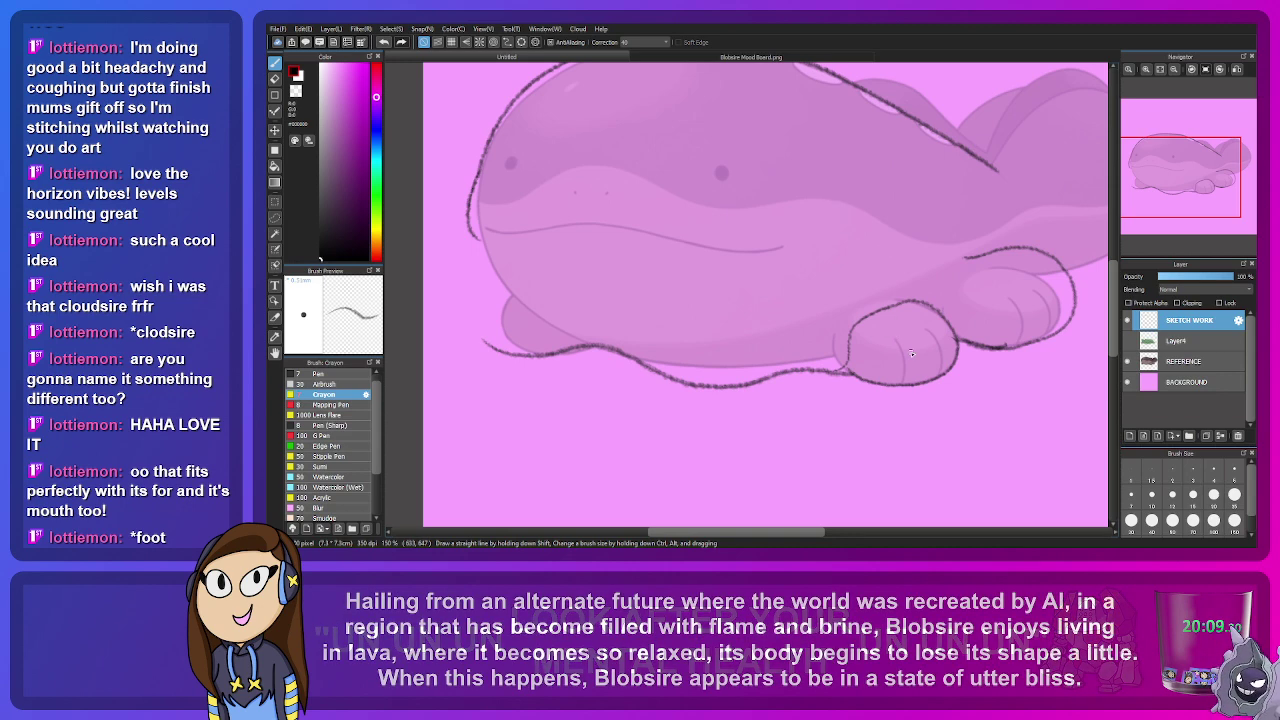
drag(890, 336, 898, 385)
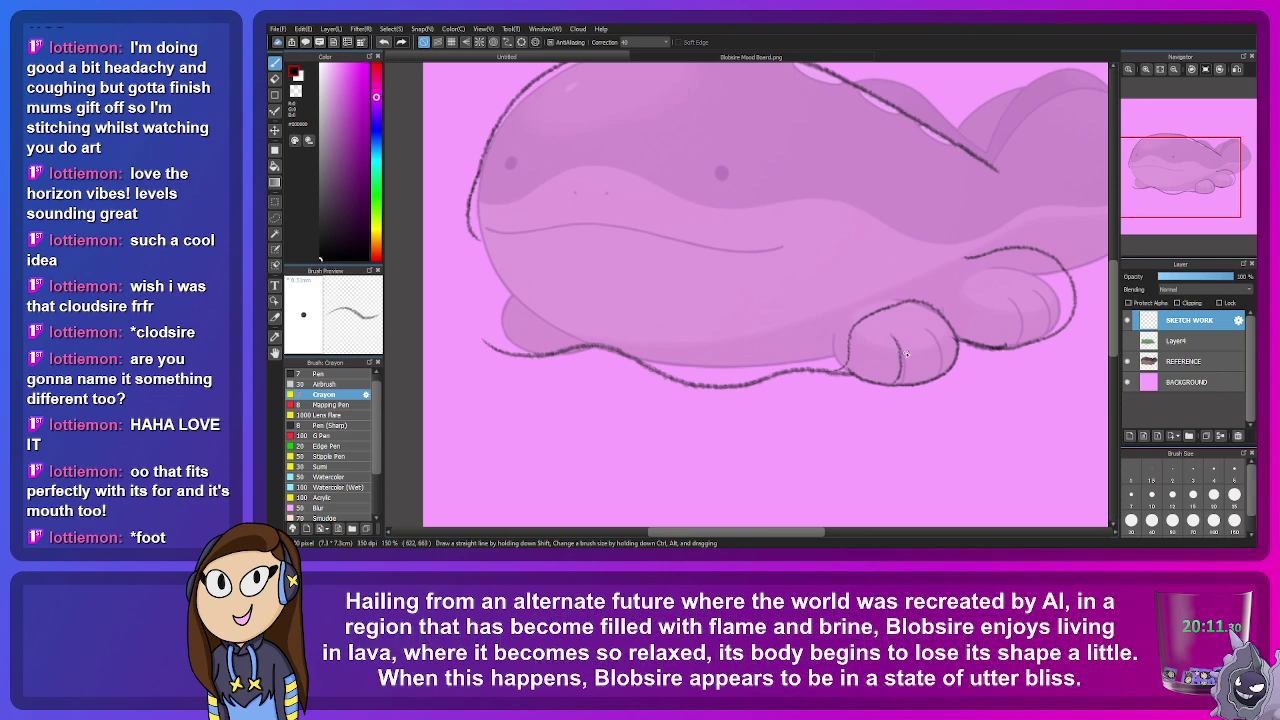
drag(926, 328, 942, 378)
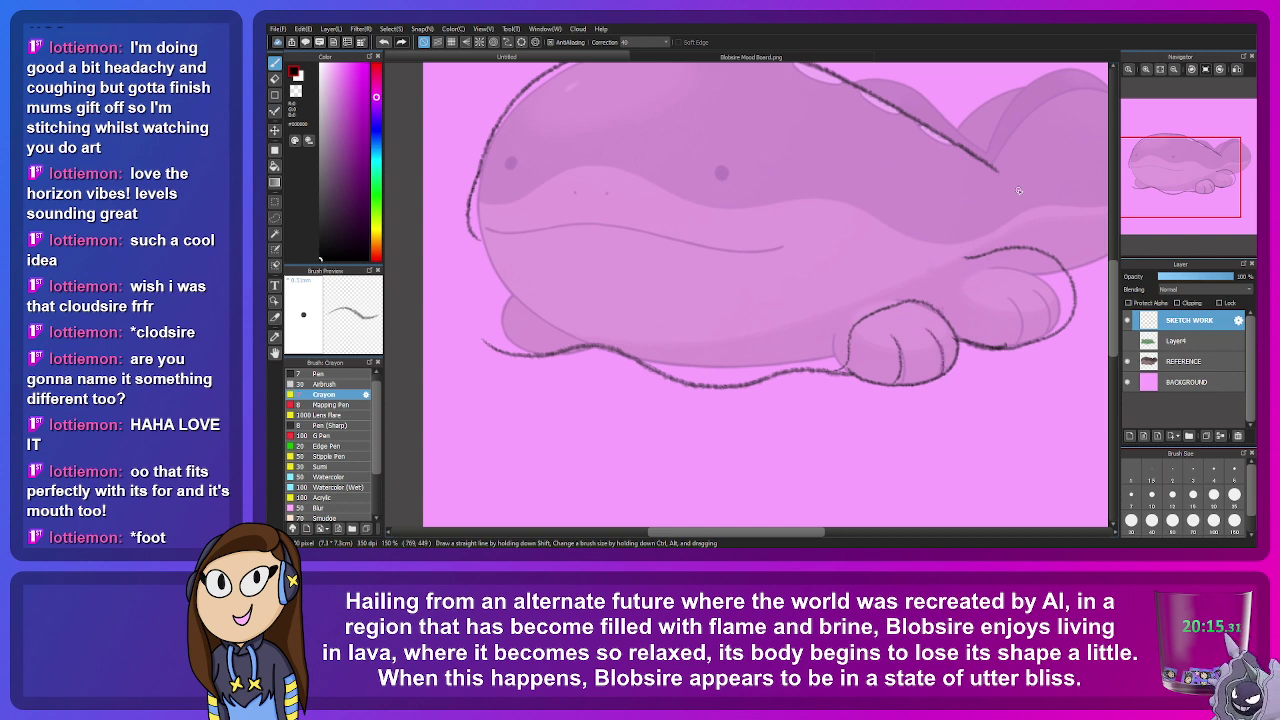
Step: Erase the loose curve around the hind foot and sketch a closer outline over the reference foot with two toe lines
key(e)
mouse_move(963, 260)
mouse_down()
mouse_move(1035, 256)
mouse_move(1079, 290)
mouse_move(1063, 347)
mouse_move(1035, 350)
mouse_move(1063, 328)
mouse_move(1057, 315)
mouse_move(1044, 352)
mouse_move(962, 262)
mouse_up()
key(b)
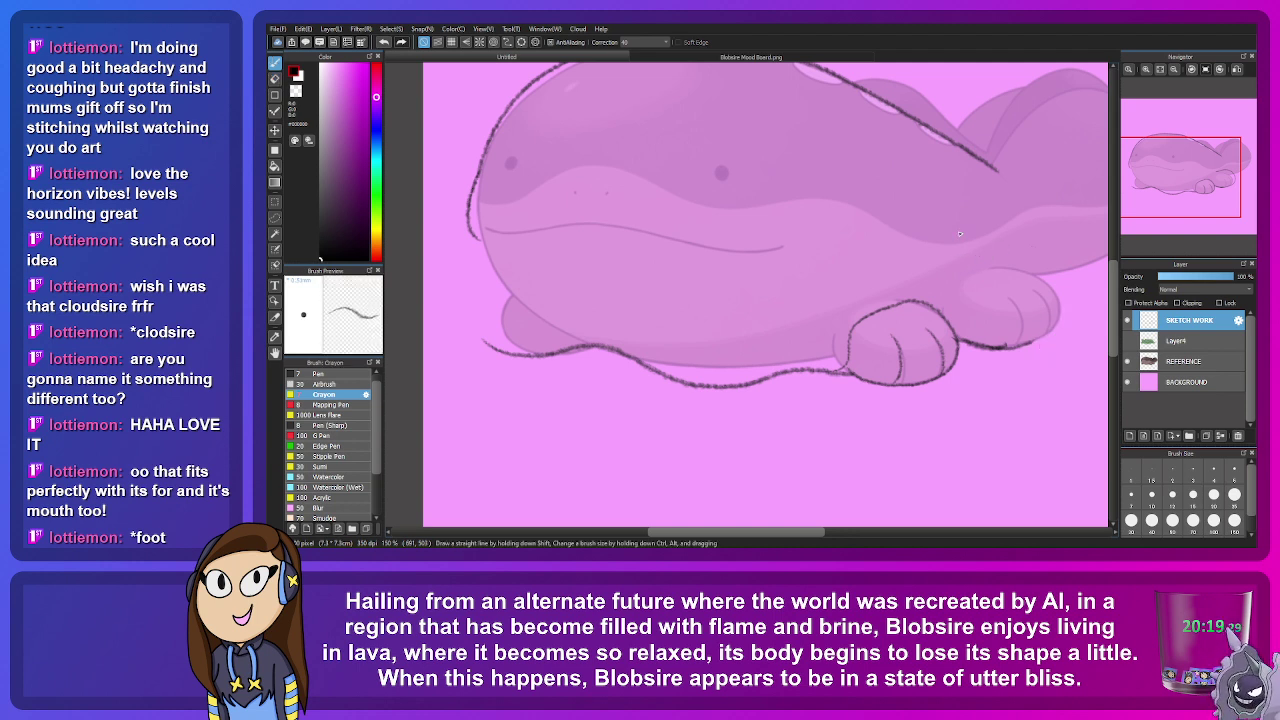
mouse_move(1005, 350)
mouse_down()
mouse_move(1062, 306)
mouse_move(1036, 276)
mouse_move(994, 271)
mouse_move(956, 303)
mouse_move(1031, 275)
mouse_up()
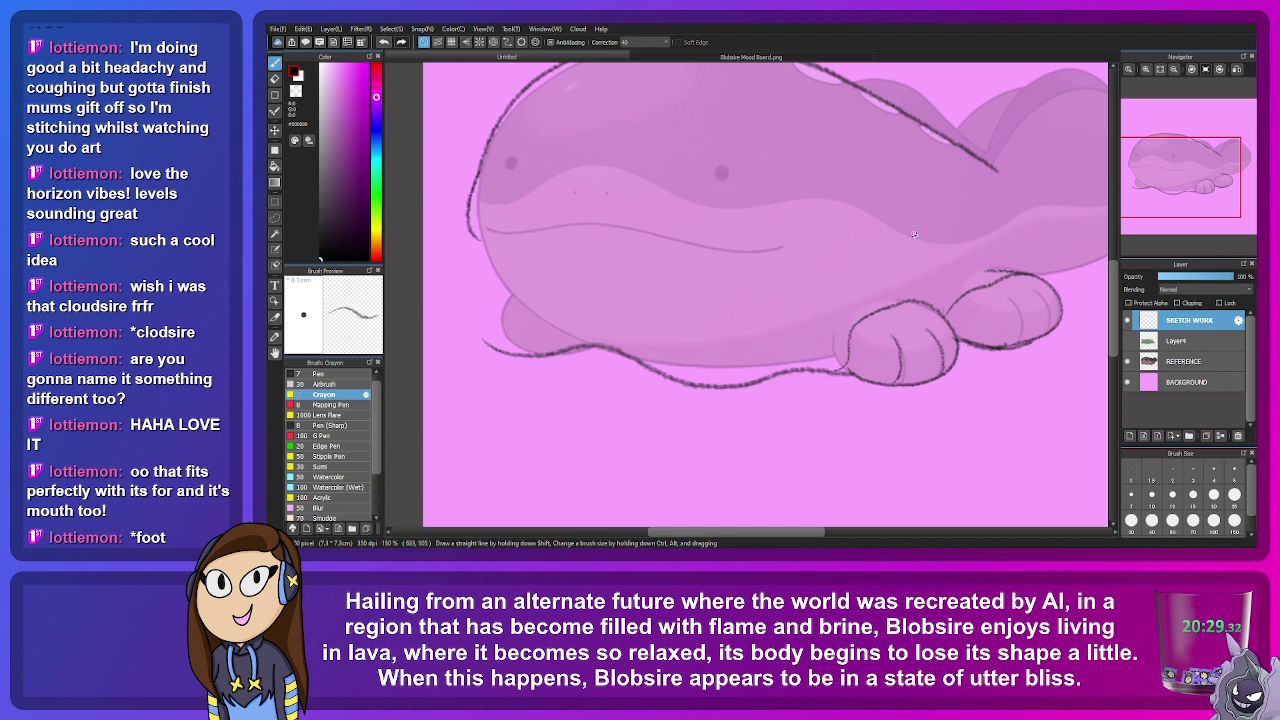
drag(1021, 331, 1011, 347)
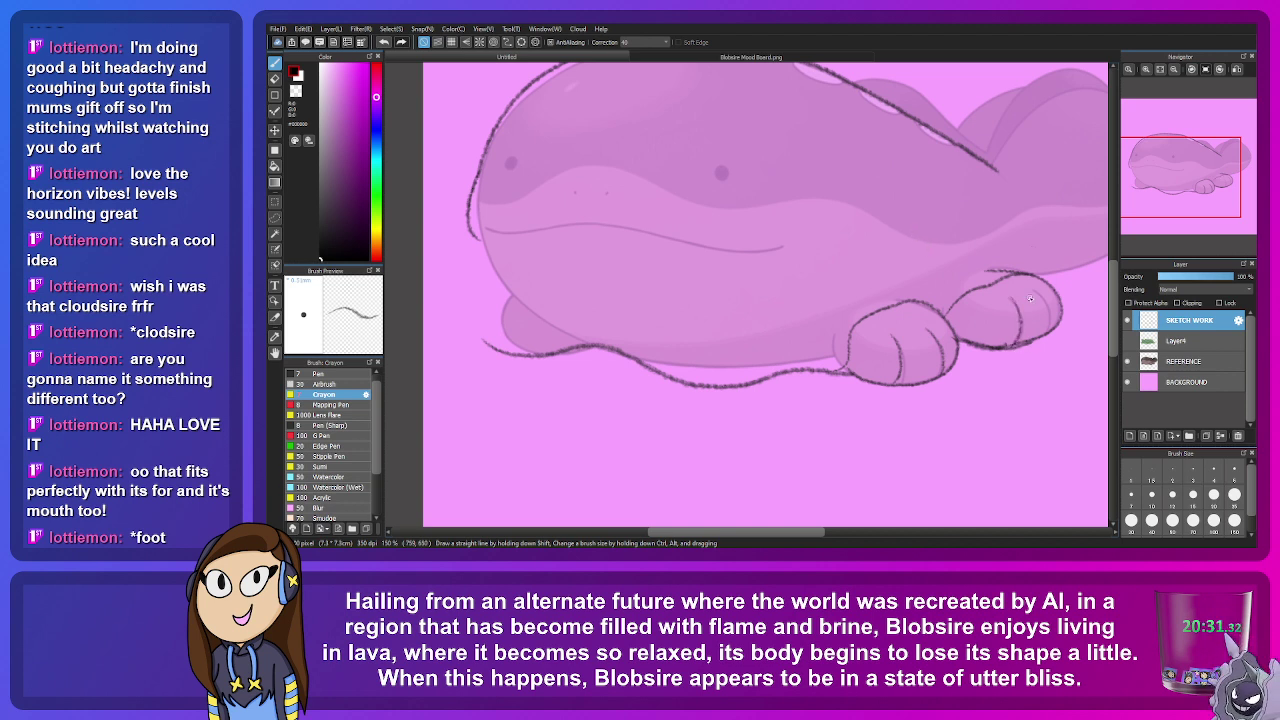
drag(1036, 294, 1047, 336)
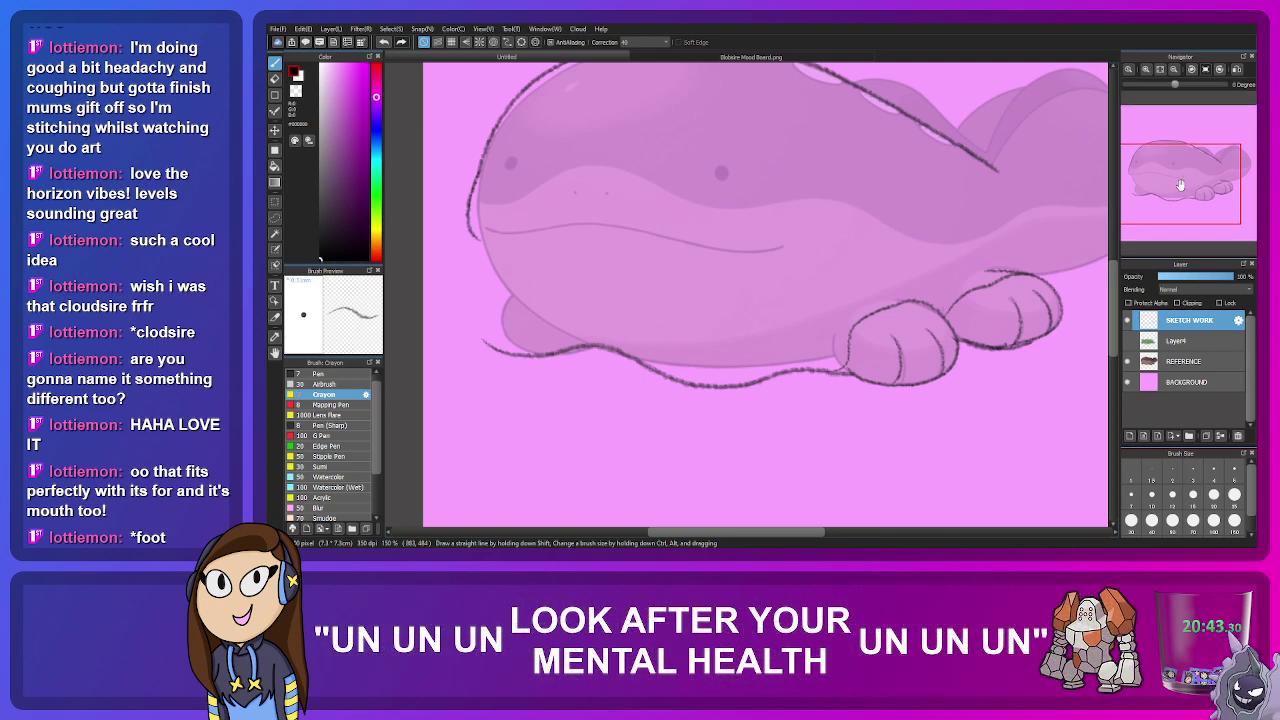
Step: Check the green sludge creature on the mood board, and mark a small Crayon dot on the reference's eye nearest the snout
drag(1187, 190, 1198, 172)
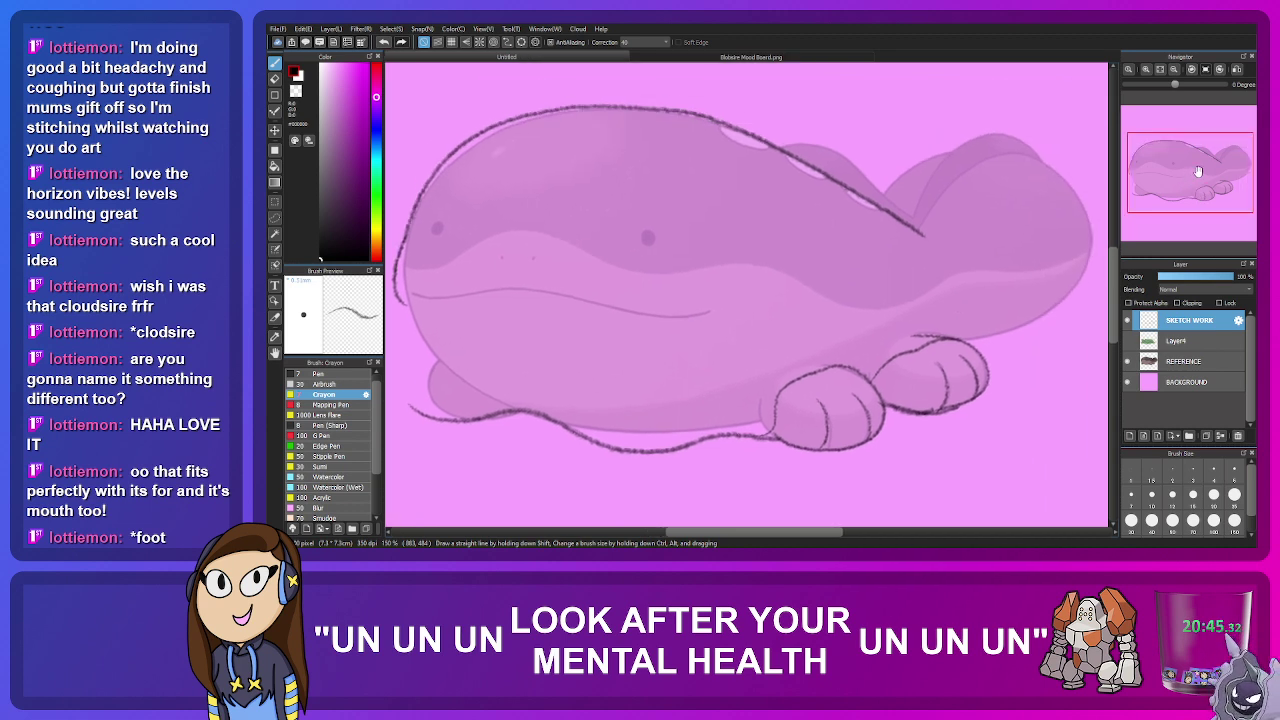
drag(1198, 172, 1196, 177)
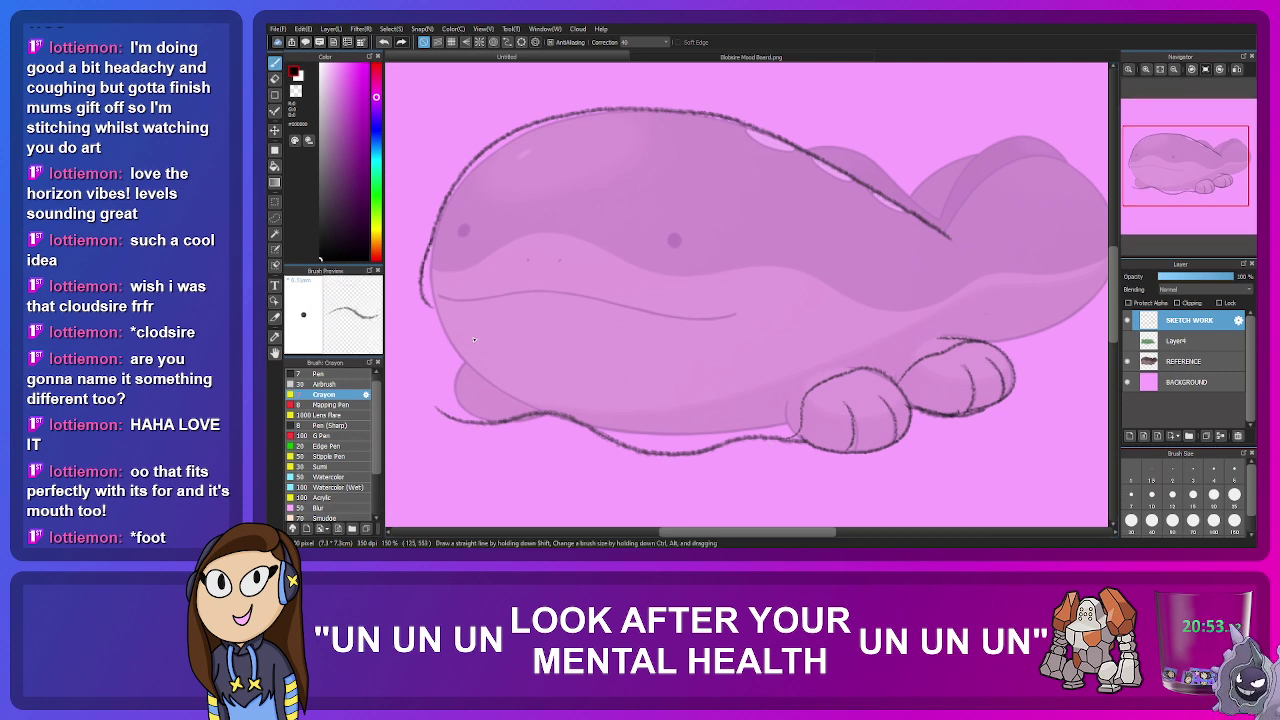
click(683, 57)
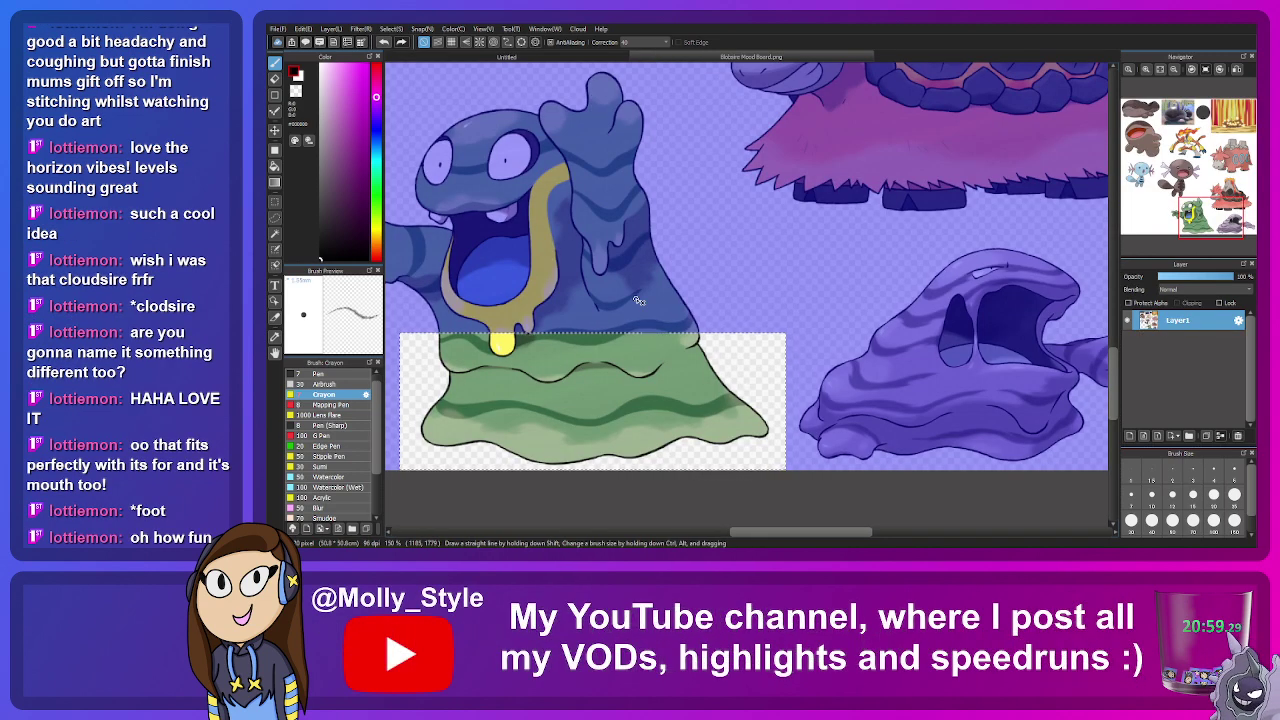
key(ctrl+Tab)
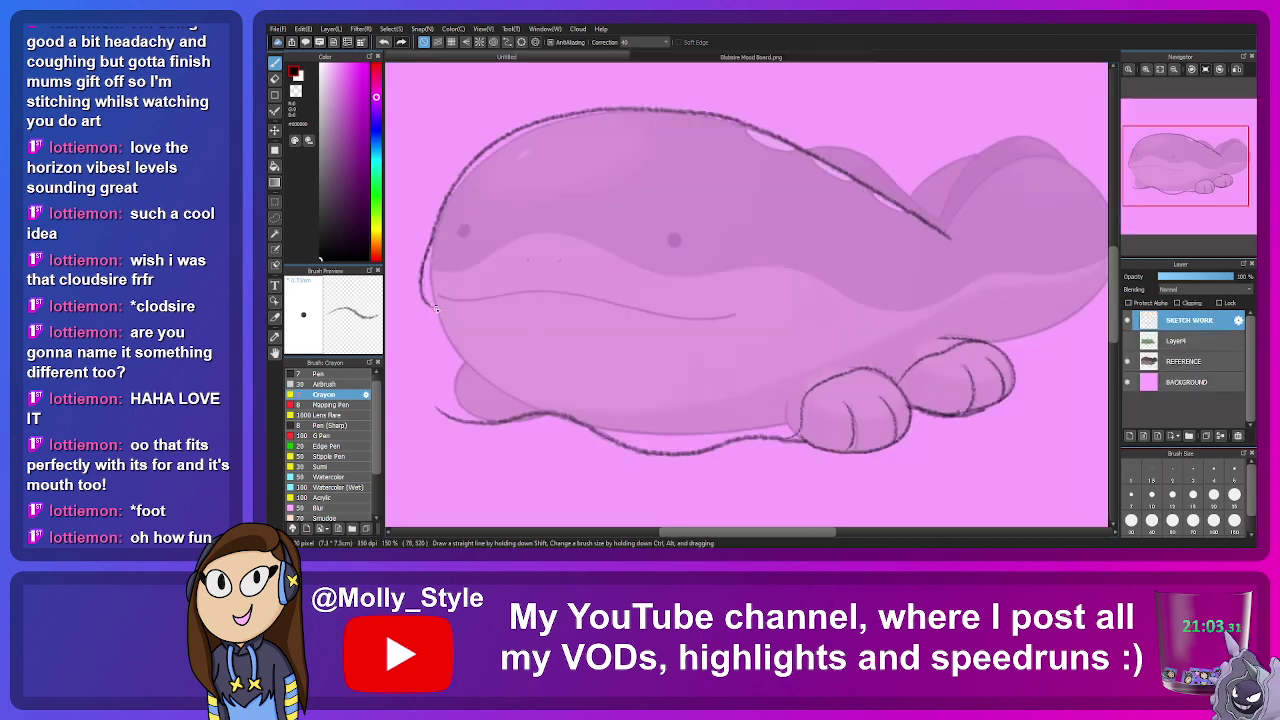
click(462, 230)
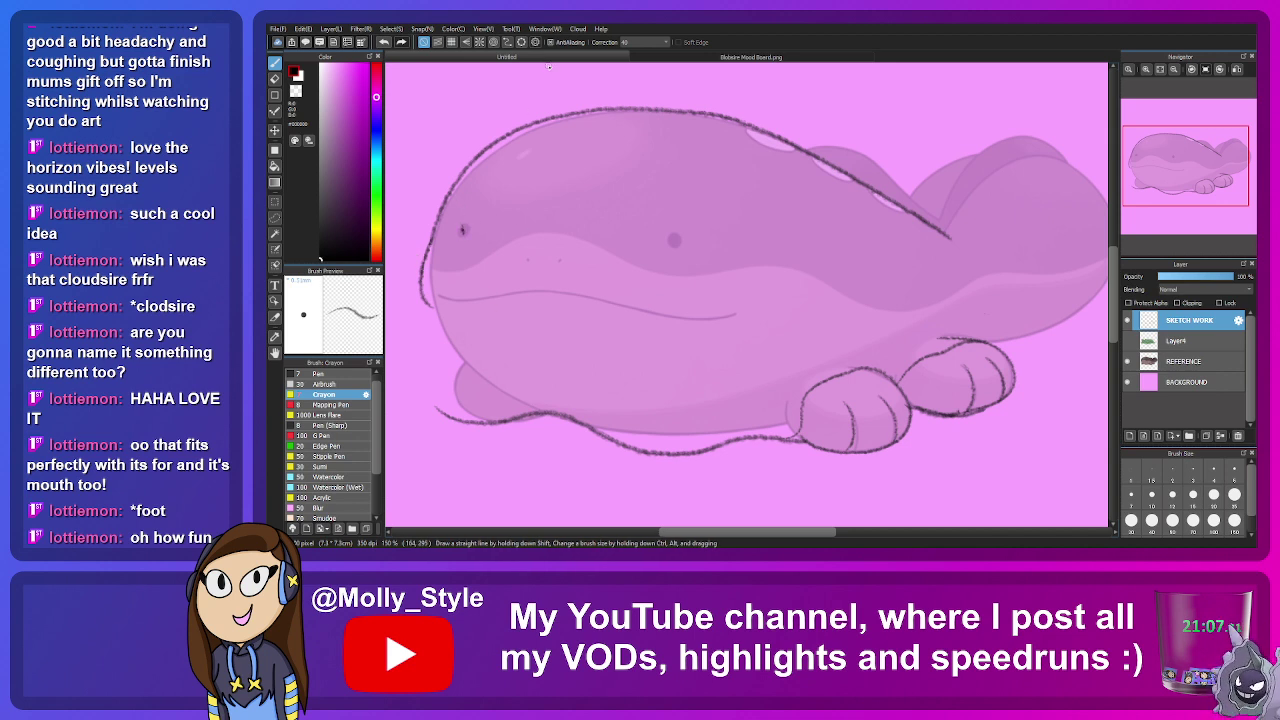
Step: Set the stroke correction to 0, and draw both eyes and the two small nostrils over the reference with Crayon
double_click(626, 43)
text(0)
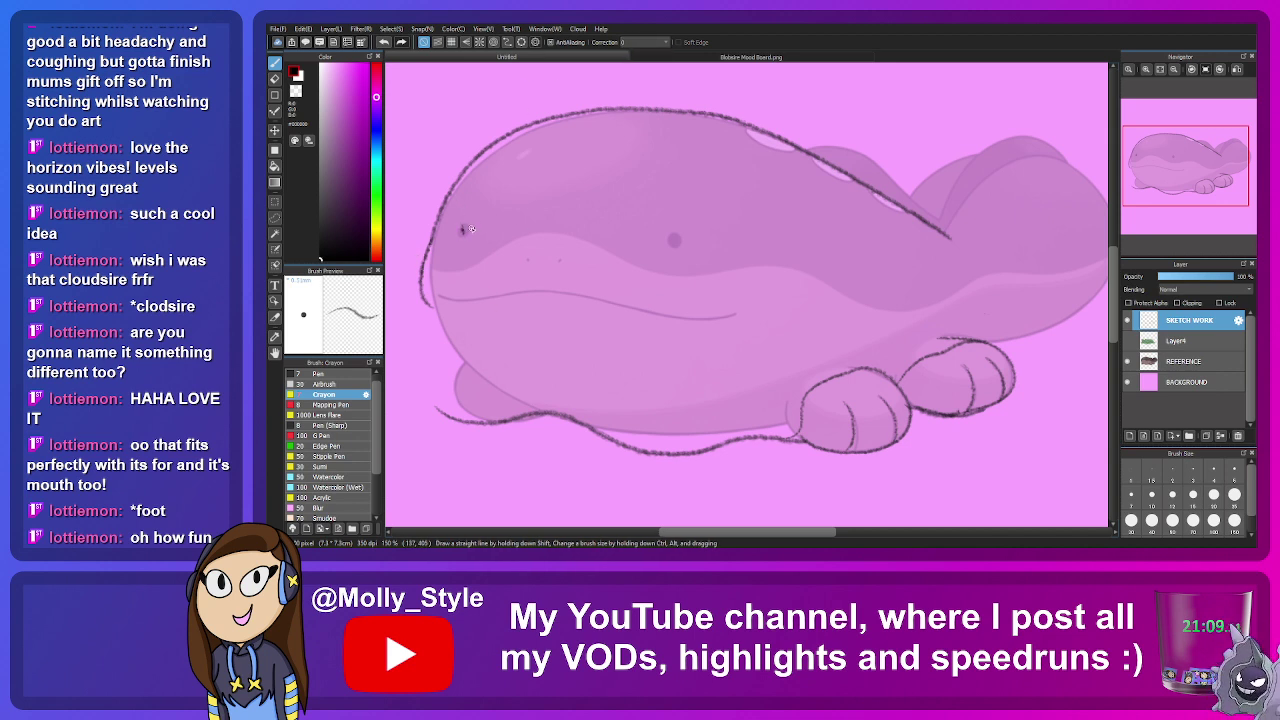
drag(463, 227, 462, 231)
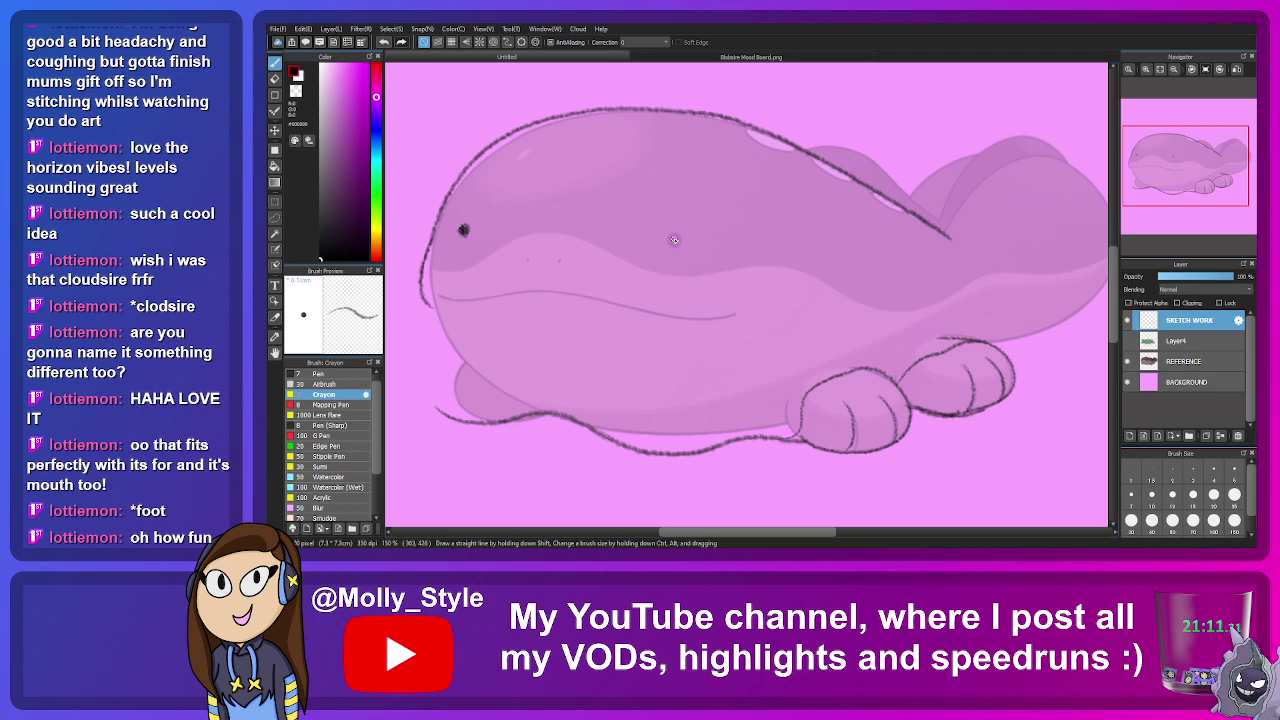
drag(674, 240, 672, 238)
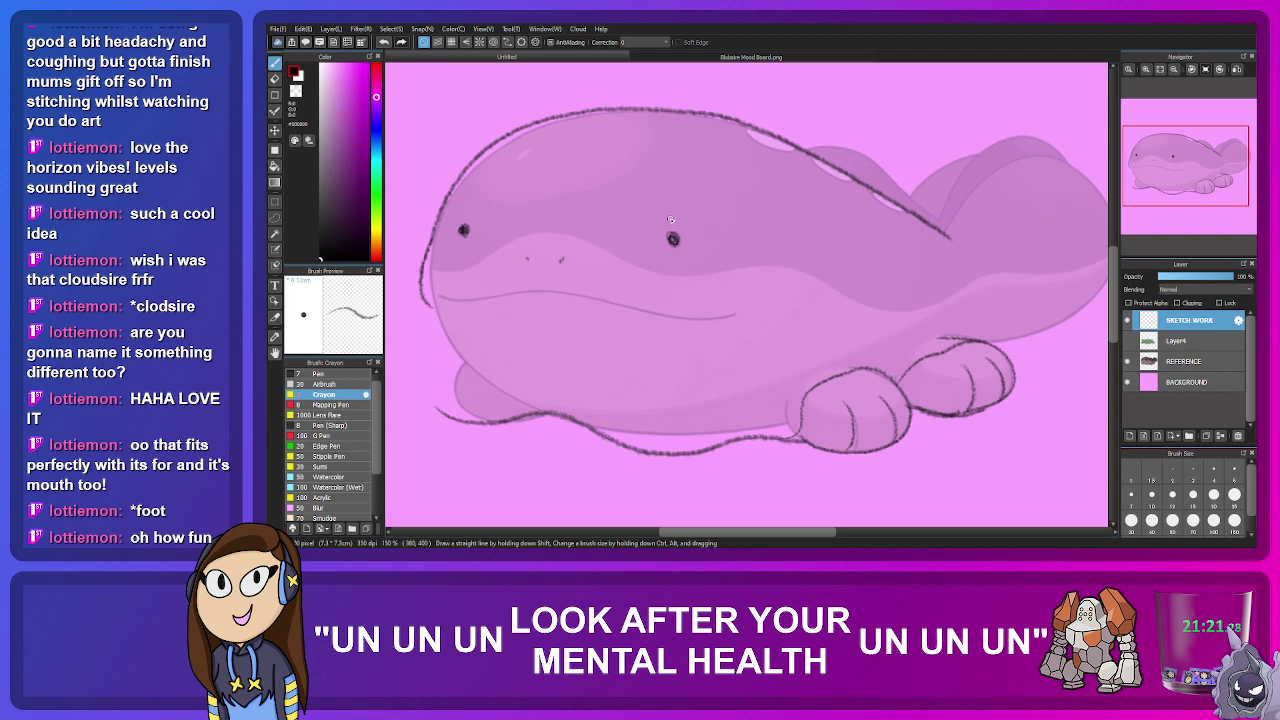
drag(670, 219, 688, 240)
drag(466, 213, 450, 227)
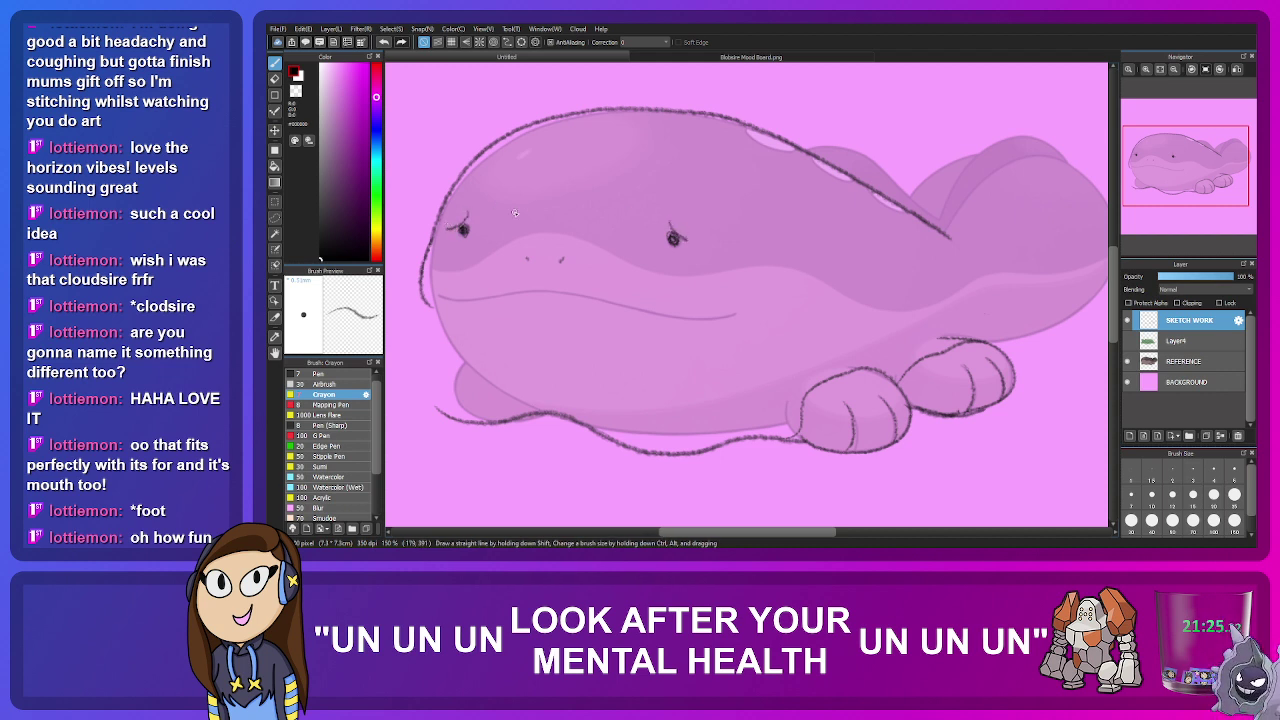
key(ctrl+z)
key(ctrl+z)
key(ctrl+z)
key(ctrl+z)
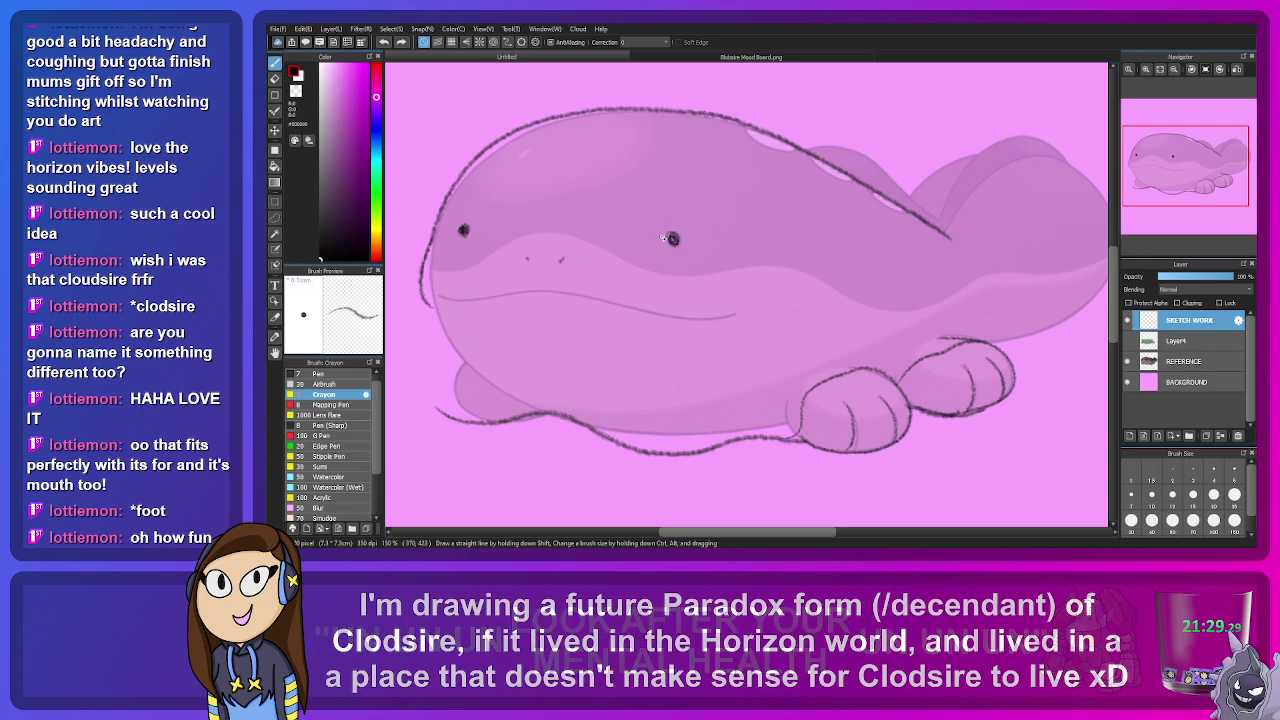
Step: Add a short slanted line under each eye, and sketch a wavy mouth line with a lower lip curve beneath it
drag(674, 240, 681, 248)
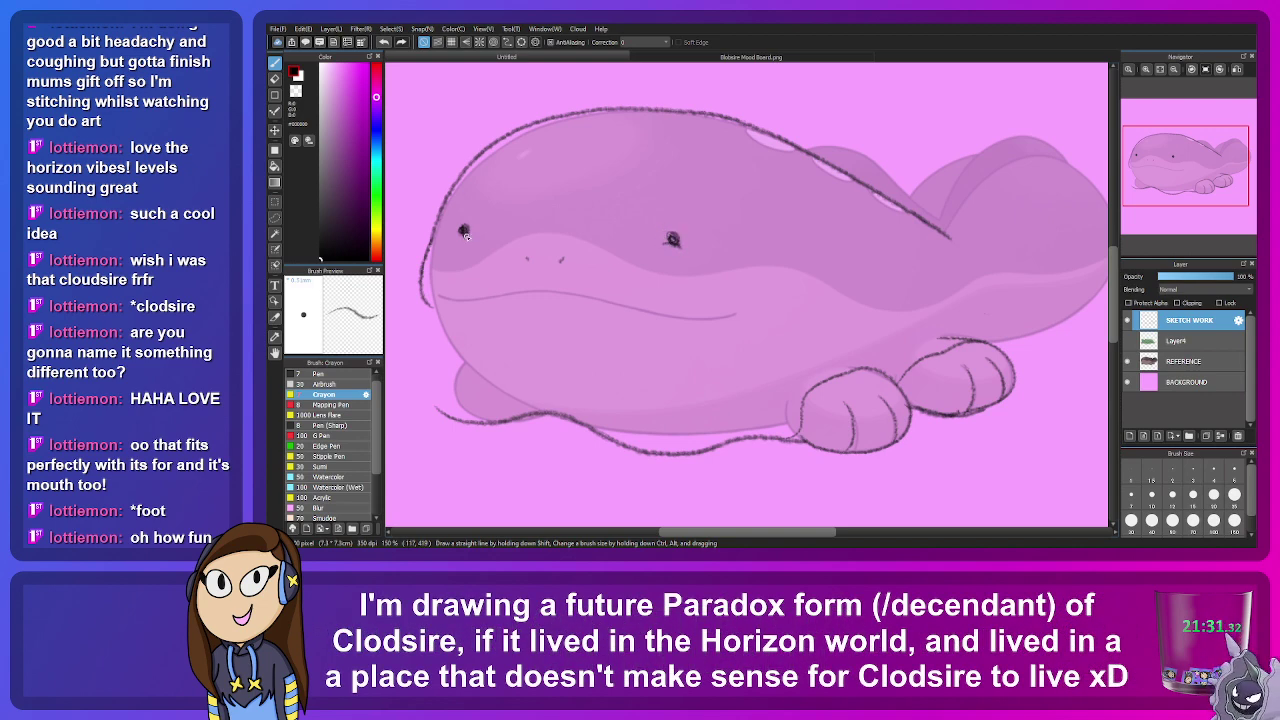
drag(466, 234, 474, 241)
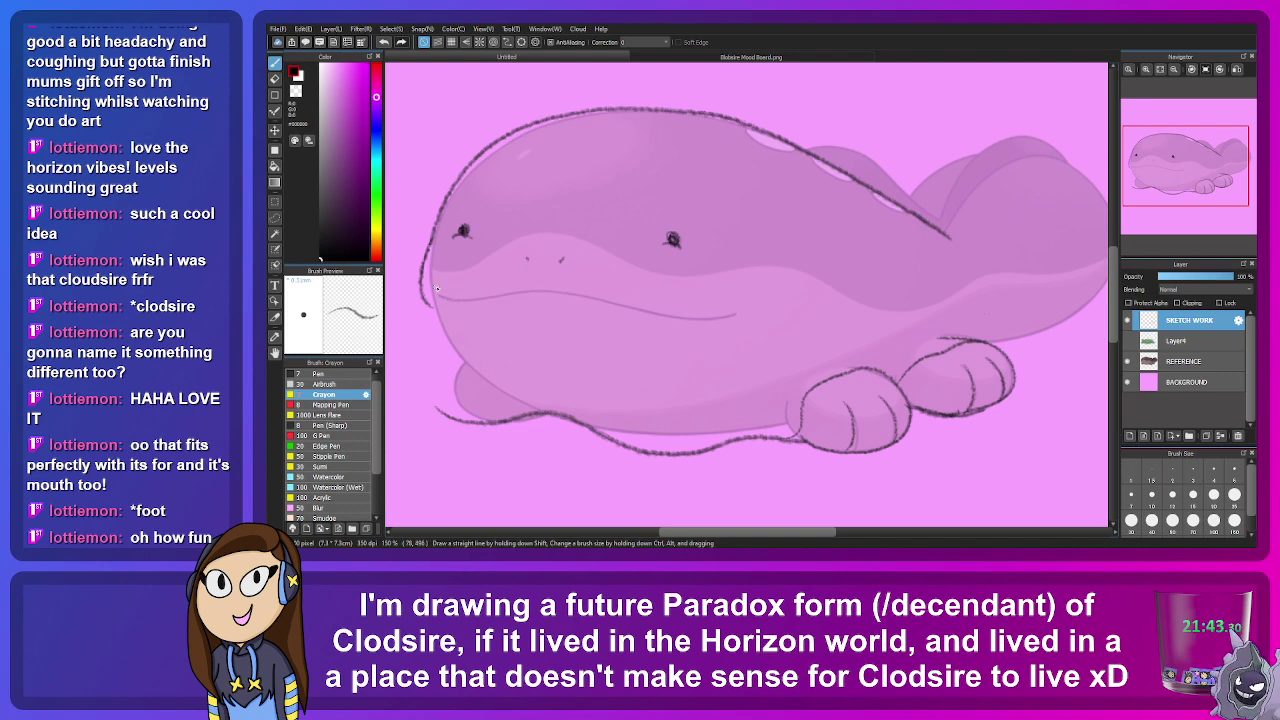
mouse_move(437, 292)
mouse_down()
mouse_move(507, 291)
mouse_move(558, 305)
mouse_move(650, 299)
mouse_move(702, 316)
mouse_move(759, 303)
mouse_up()
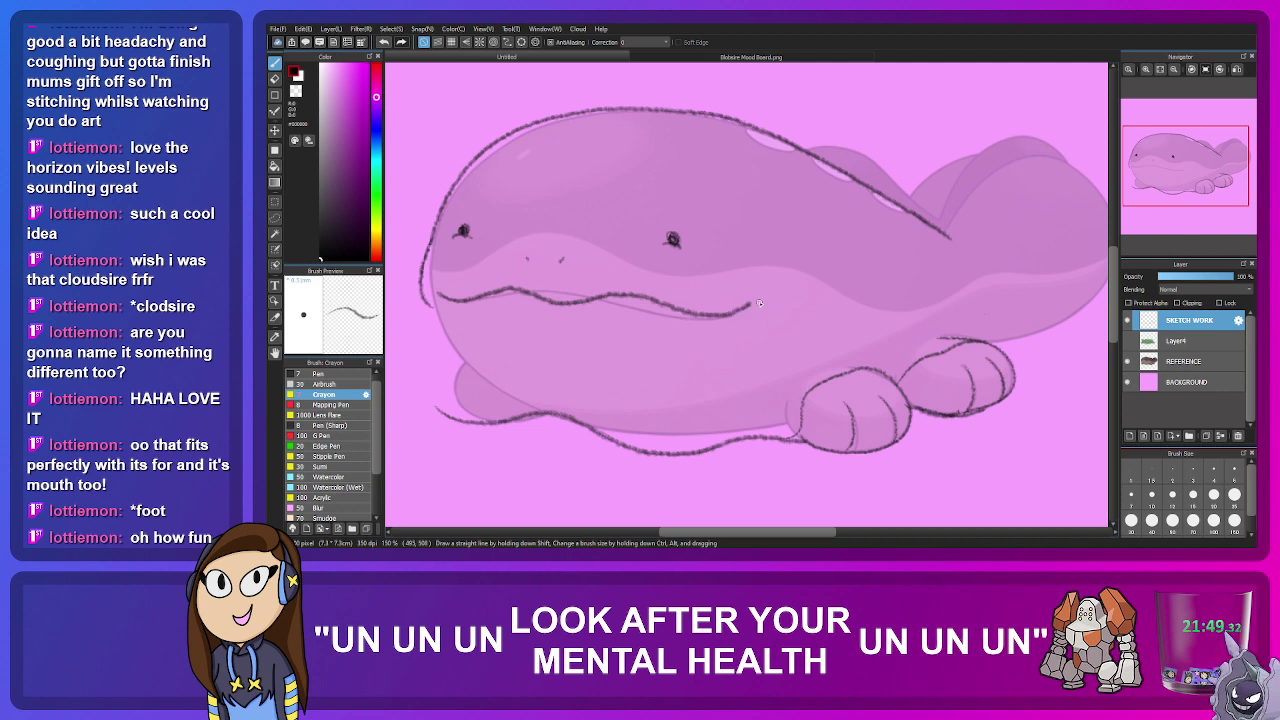
click(1127, 361)
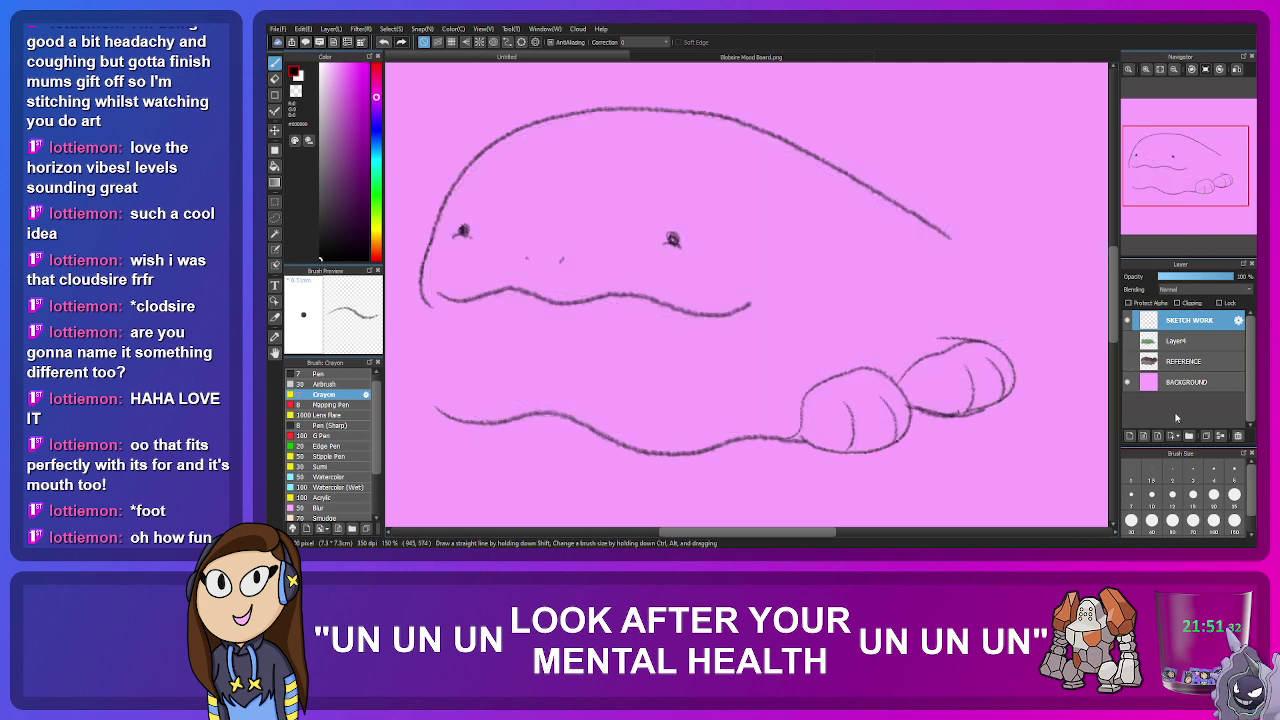
mouse_move(492, 315)
mouse_down()
mouse_move(586, 325)
mouse_move(681, 311)
mouse_up()
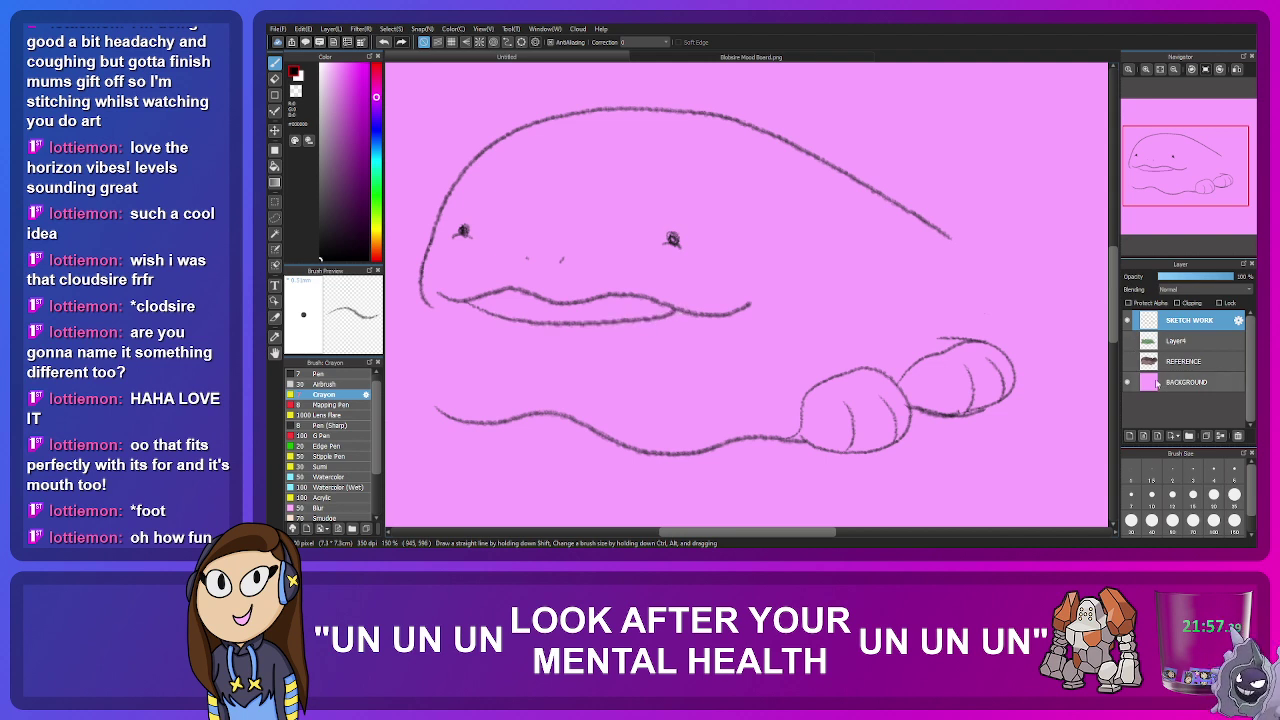
click(1234, 494)
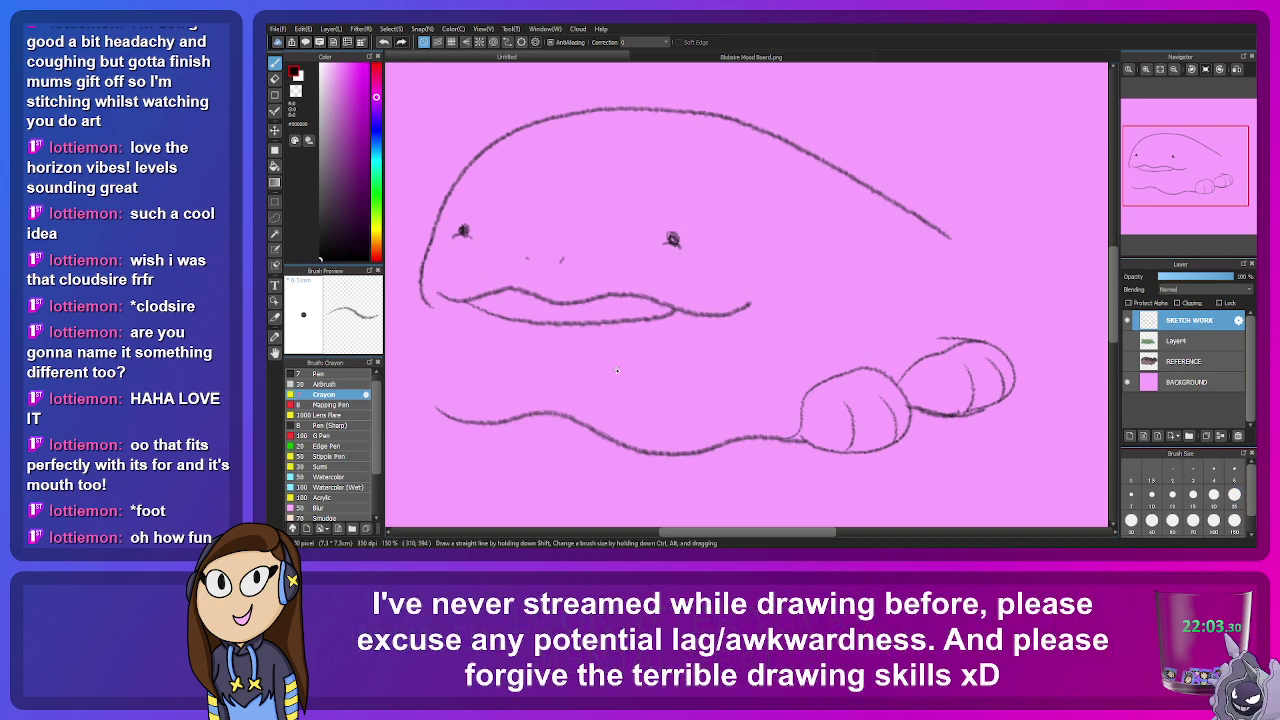
Step: Sketch a curve joining the hem line's front end to the snout over the reference, and compare it with the mood board and without the reference
click(1128, 342)
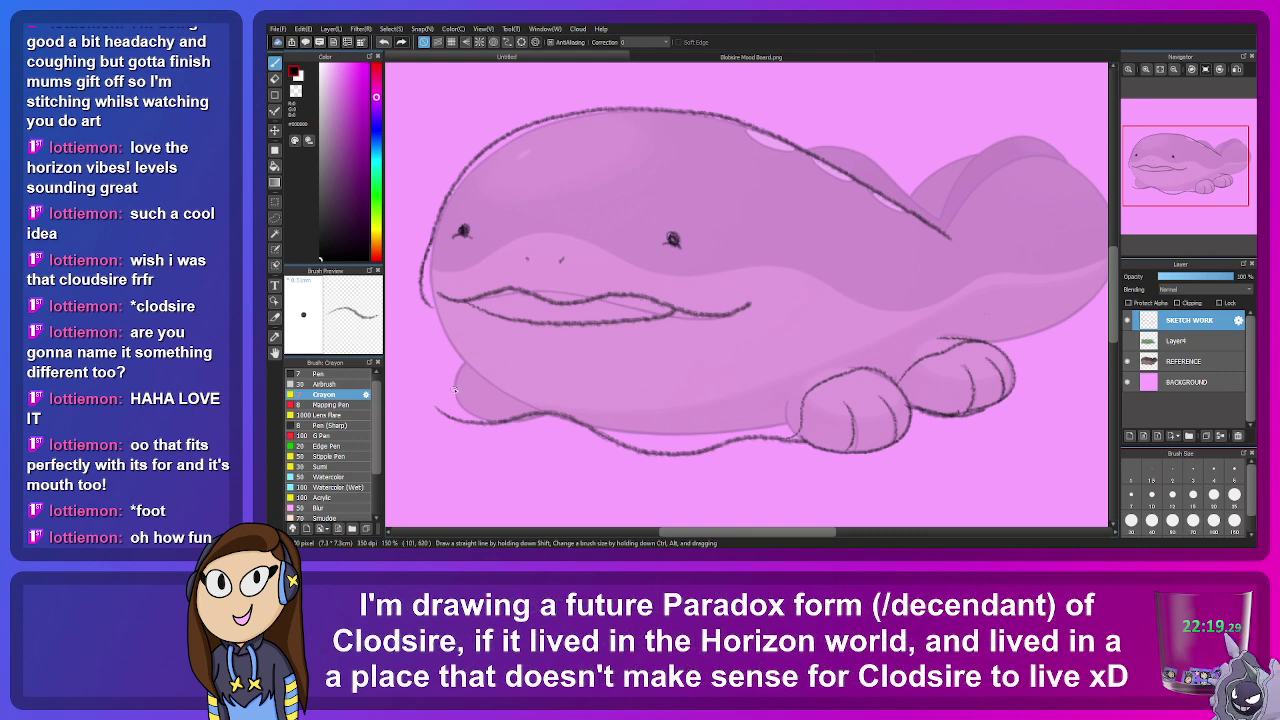
mouse_move(437, 410)
mouse_down()
mouse_move(422, 396)
mouse_move(442, 338)
mouse_move(436, 301)
mouse_up()
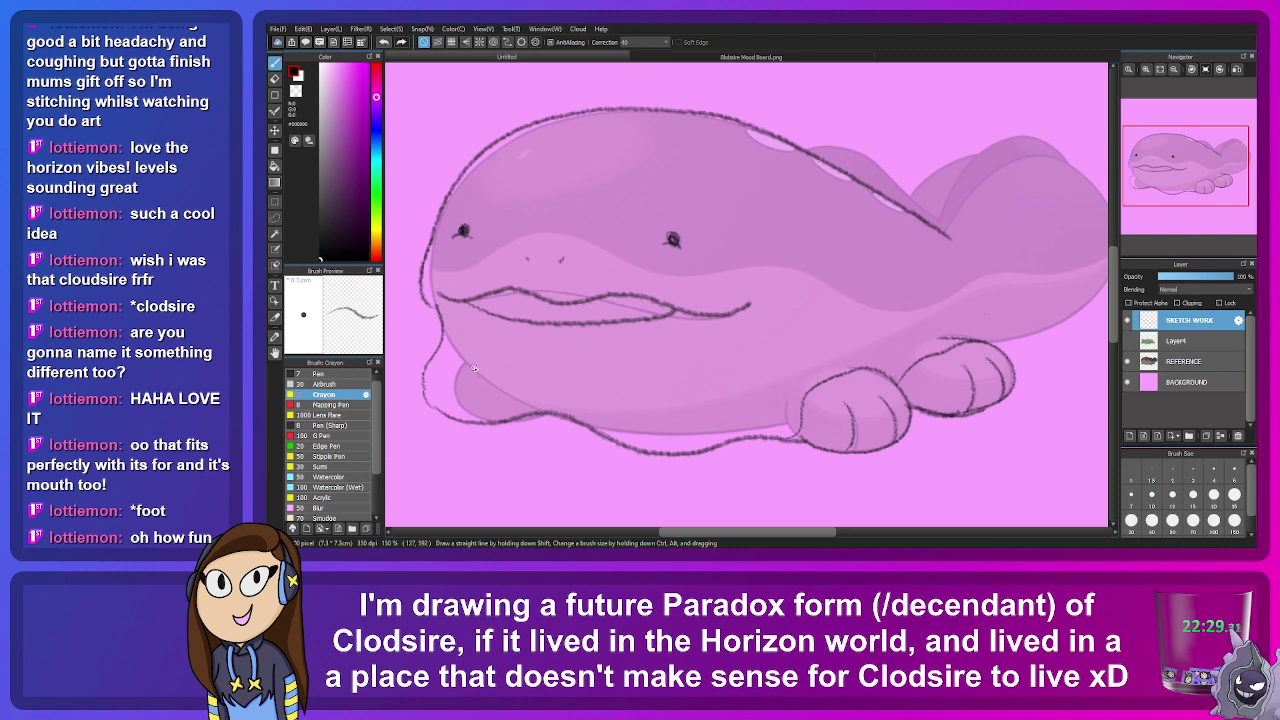
click(690, 57)
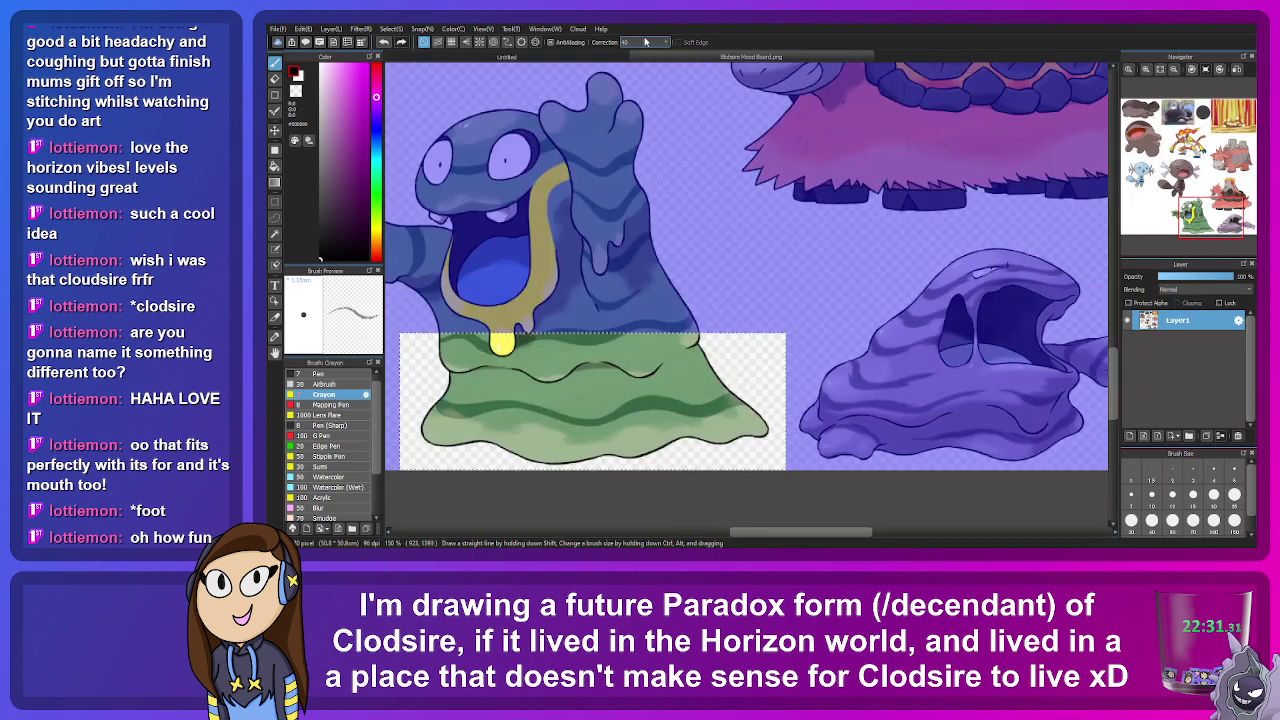
click(560, 56)
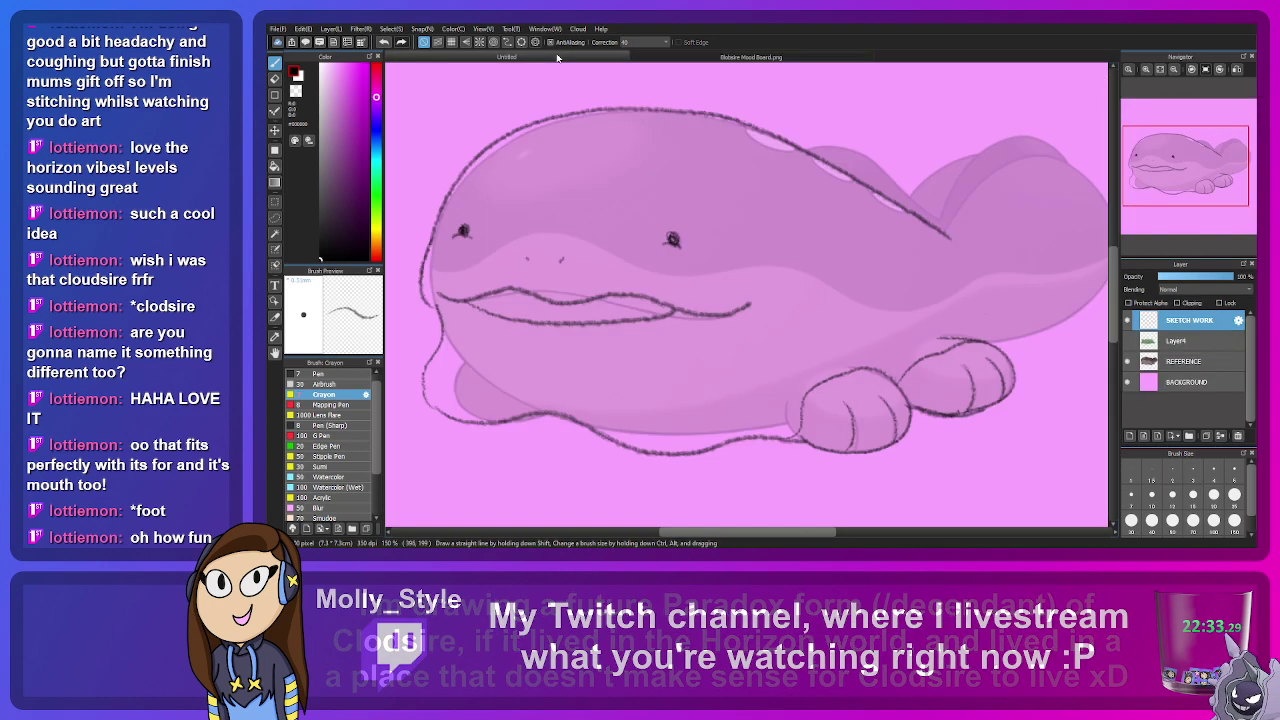
click(1127, 361)
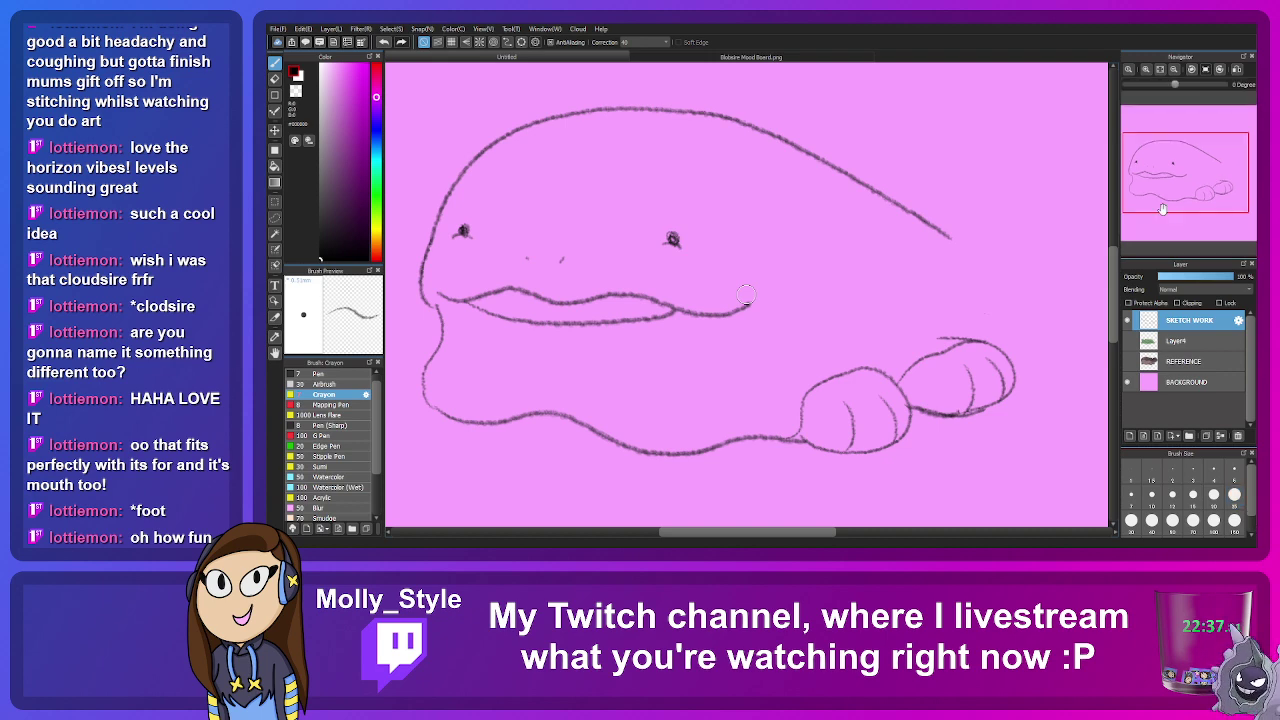
mouse_move(1007, 369)
mouse_down()
mouse_move(1164, 295)
mouse_move(1122, 355)
mouse_up()
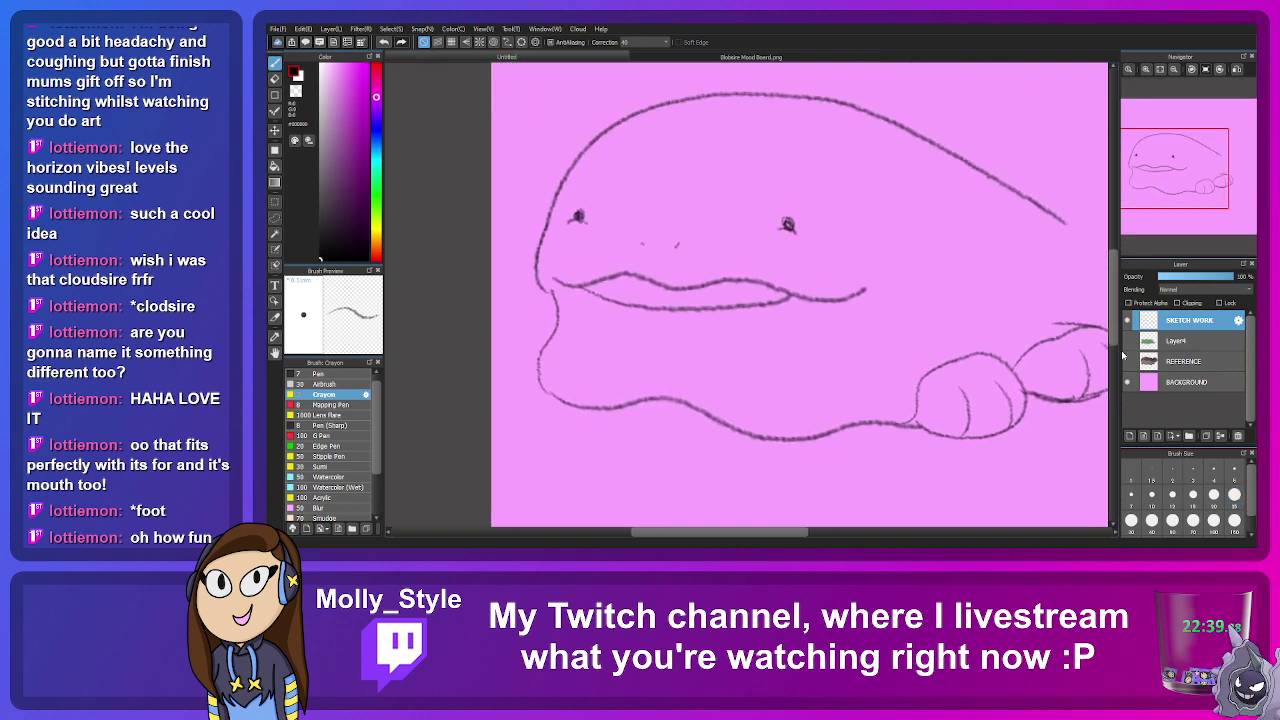
click(1127, 361)
click(1127, 361)
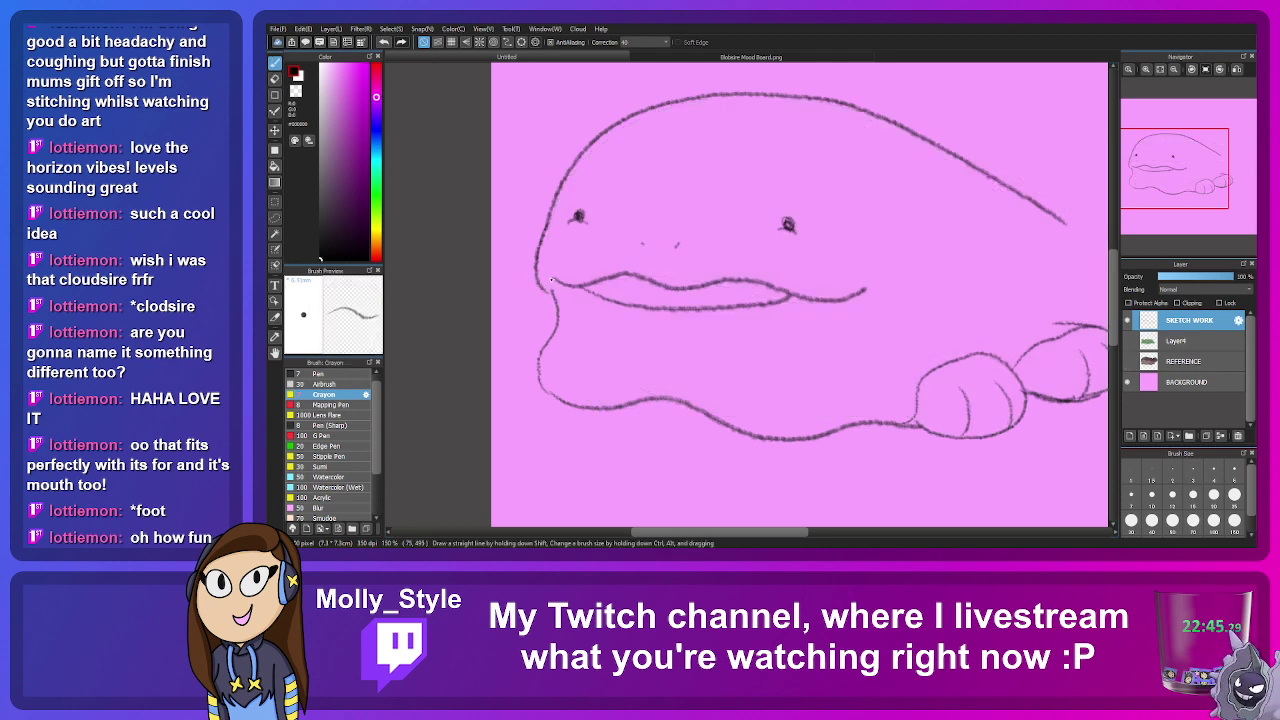
Step: Erase the inward-dipping curve beneath the snout and redraw the front outline as a straighter line rounding into the hem
key(e)
mouse_move(551, 281)
mouse_down()
mouse_move(537, 288)
mouse_move(551, 297)
mouse_up()
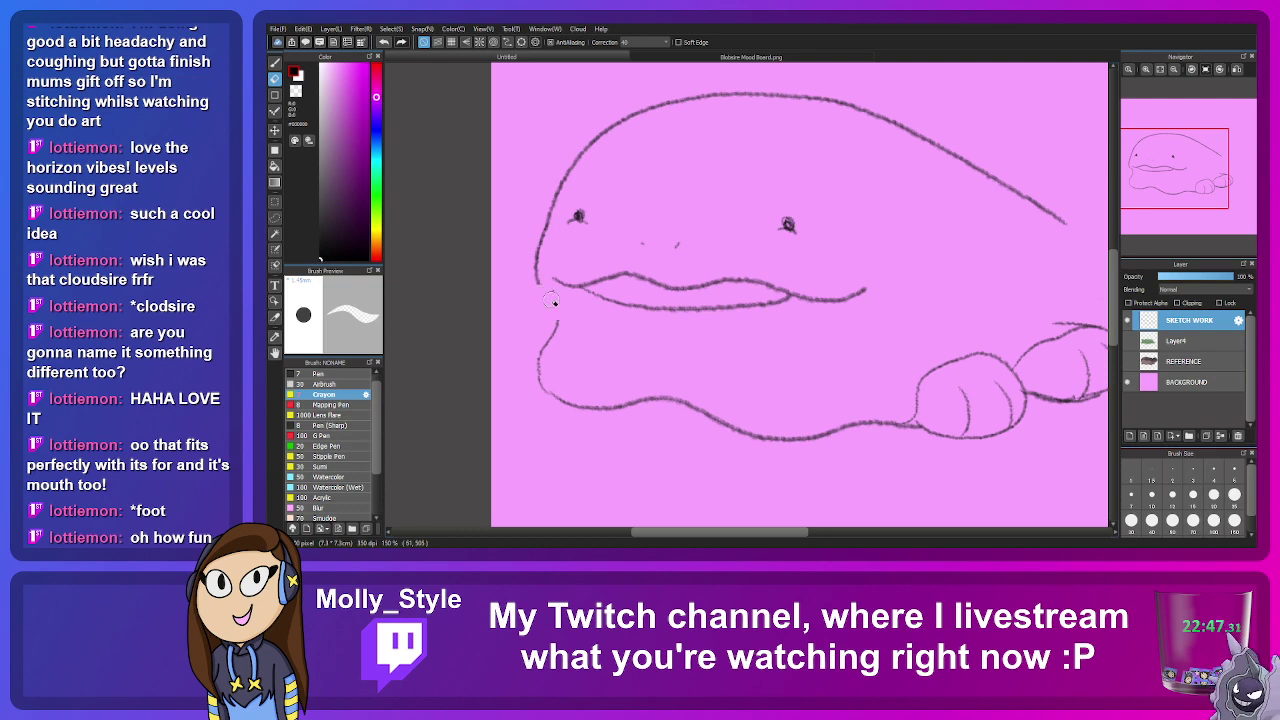
drag(562, 340, 540, 356)
key(p)
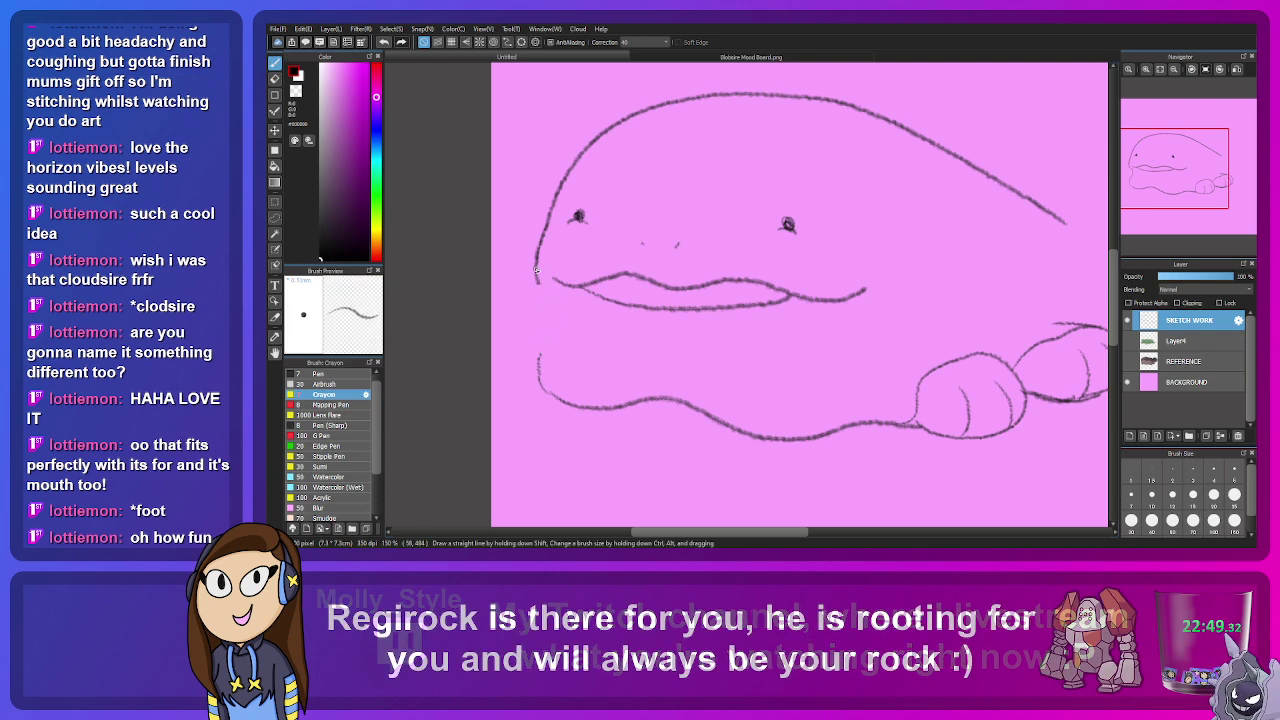
drag(535, 268, 541, 368)
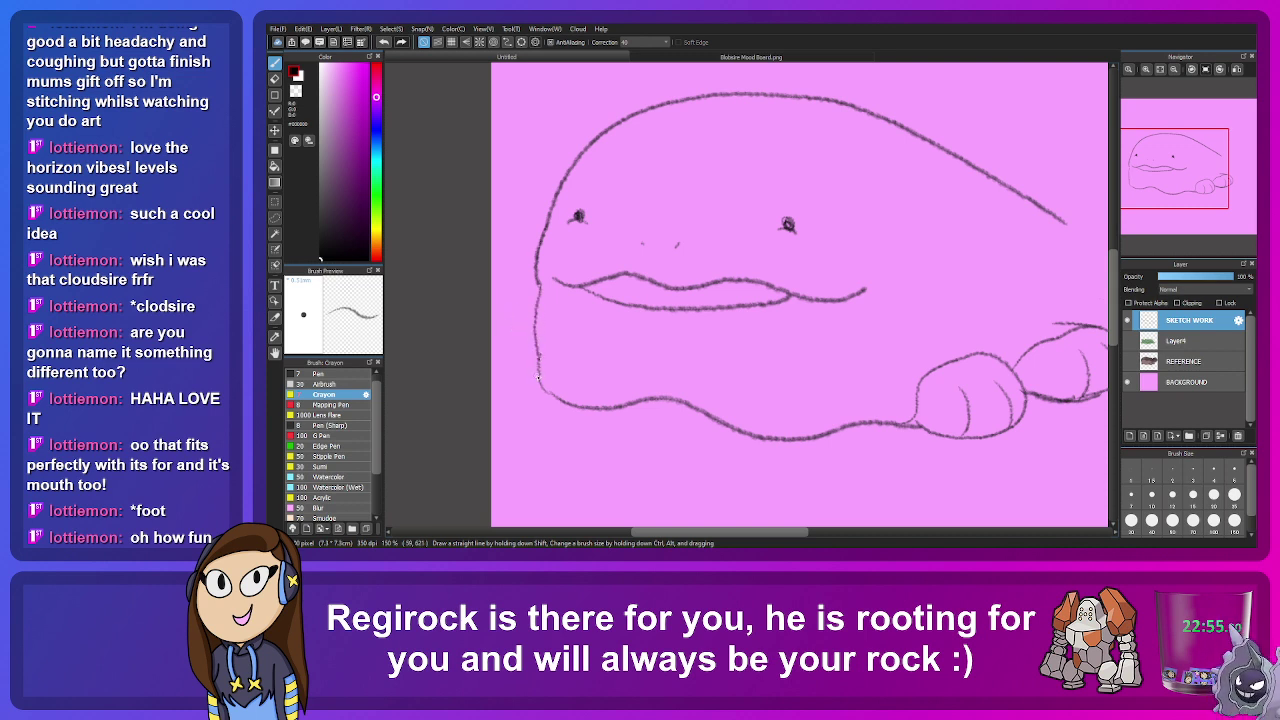
key(e)
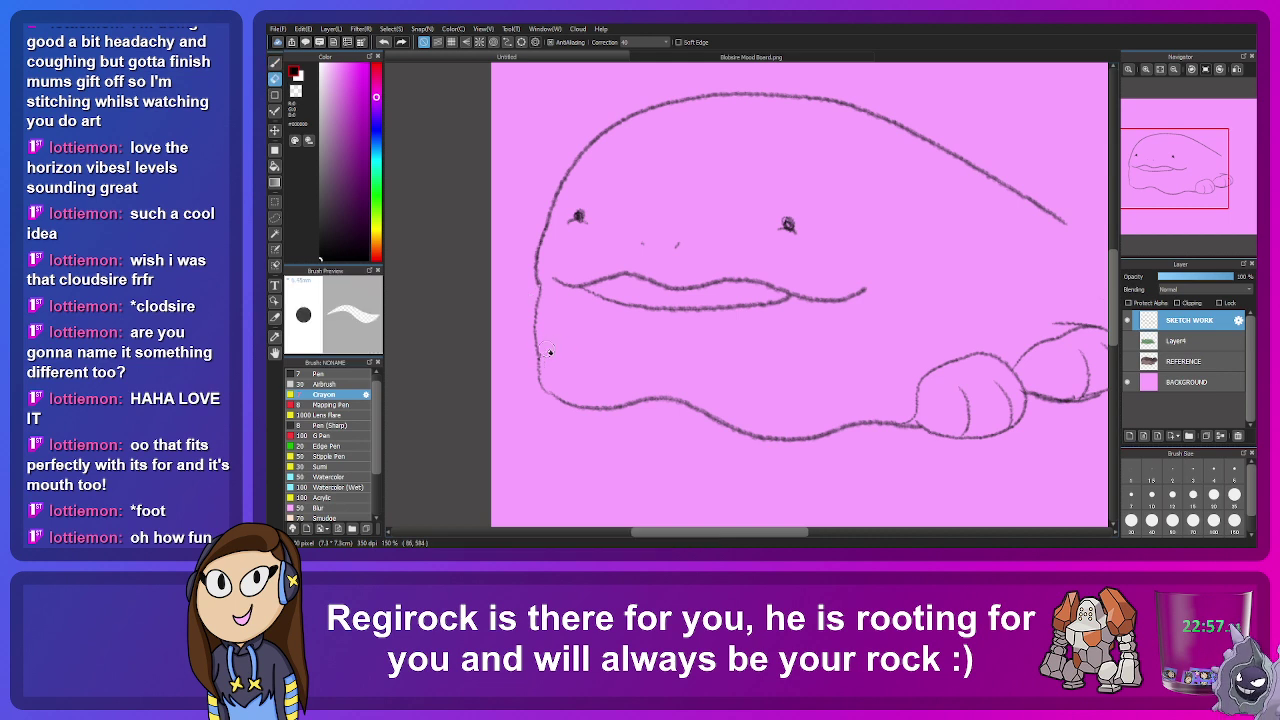
mouse_move(578, 404)
mouse_down()
mouse_move(515, 326)
mouse_move(581, 422)
mouse_move(517, 352)
mouse_move(570, 407)
mouse_move(536, 346)
mouse_move(612, 410)
mouse_up()
key(b)
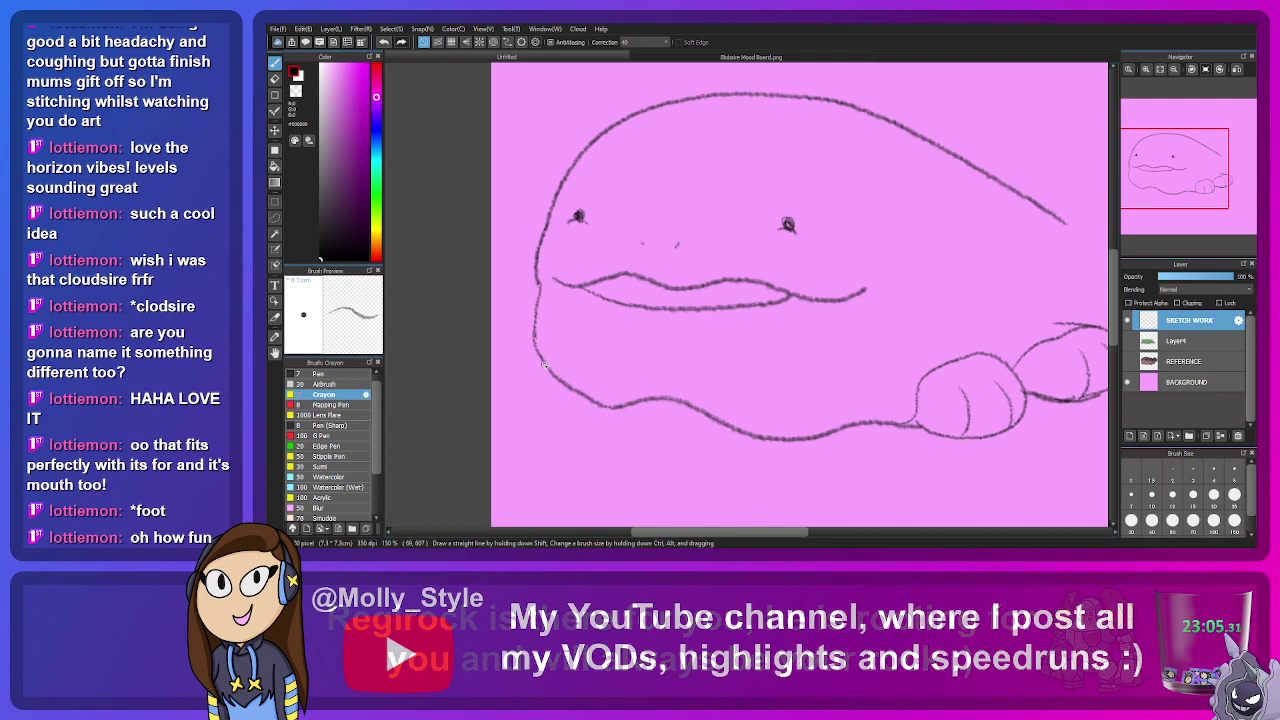
mouse_move(530, 372)
mouse_down()
mouse_move(544, 417)
mouse_move(600, 404)
mouse_up()
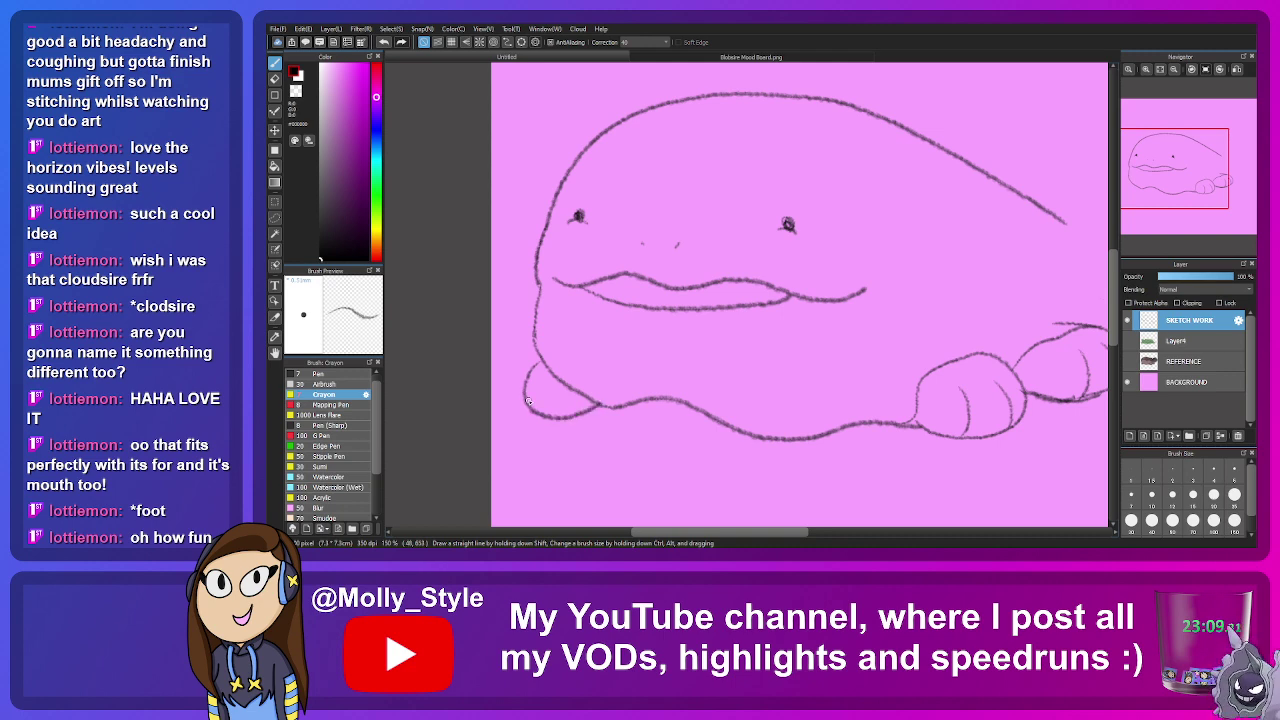
click(1128, 362)
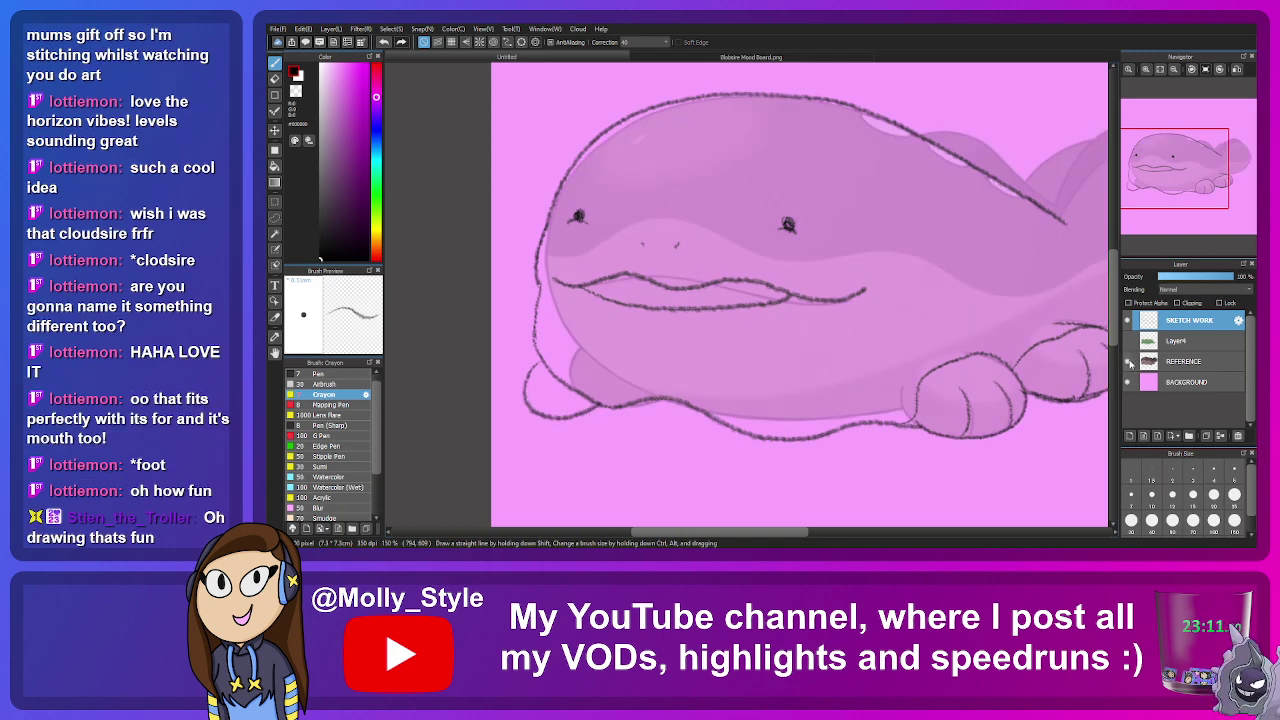
click(1128, 362)
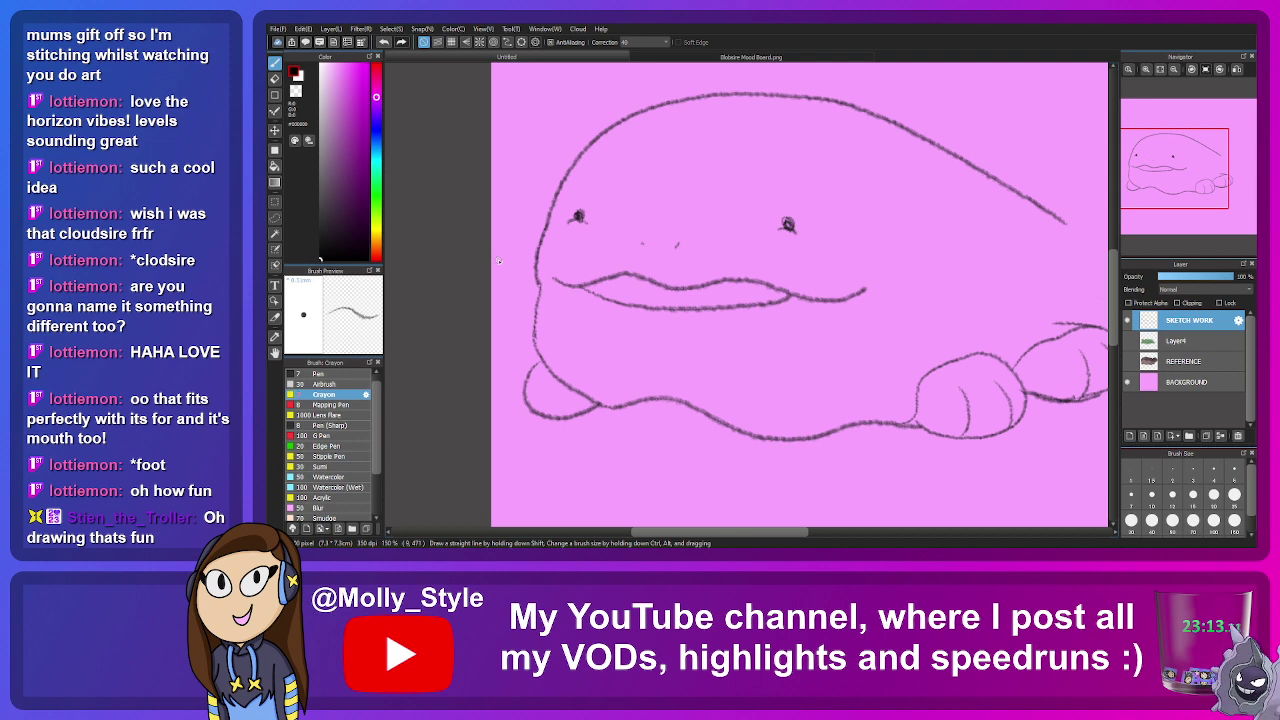
key(ctrl+z)
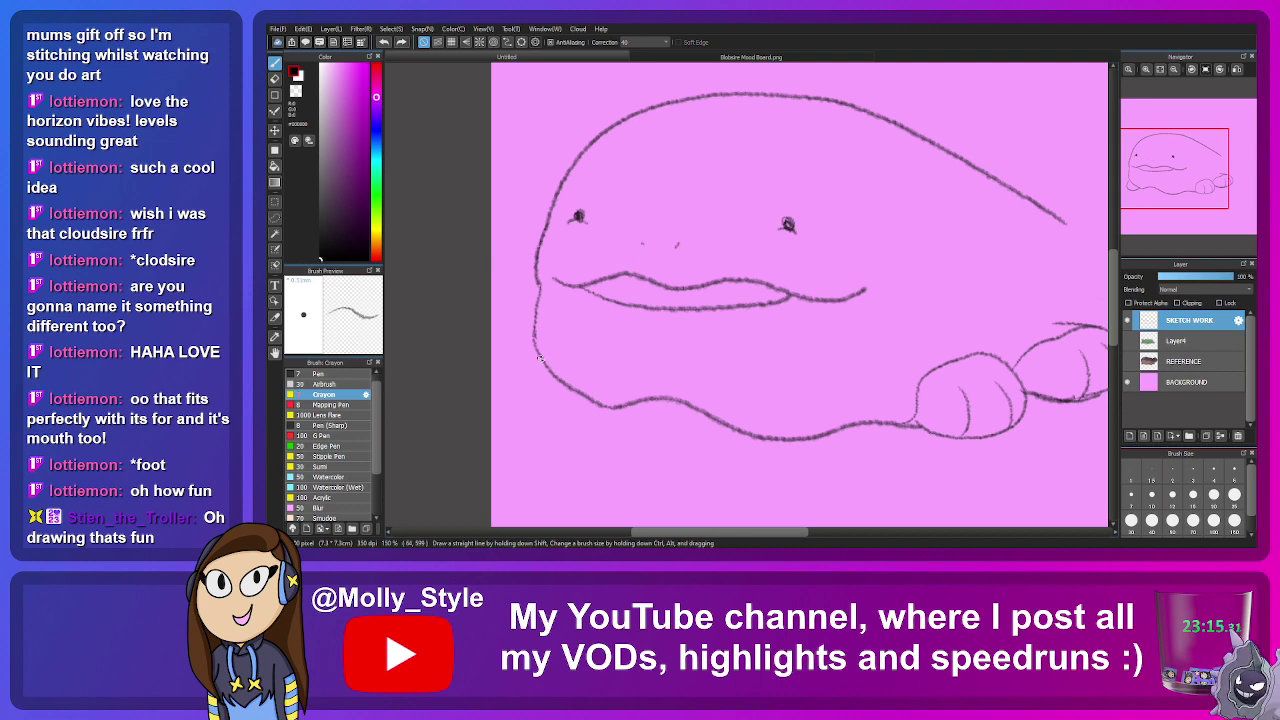
mouse_move(532, 369)
mouse_down()
mouse_move(522, 416)
mouse_move(538, 428)
mouse_move(599, 408)
mouse_up()
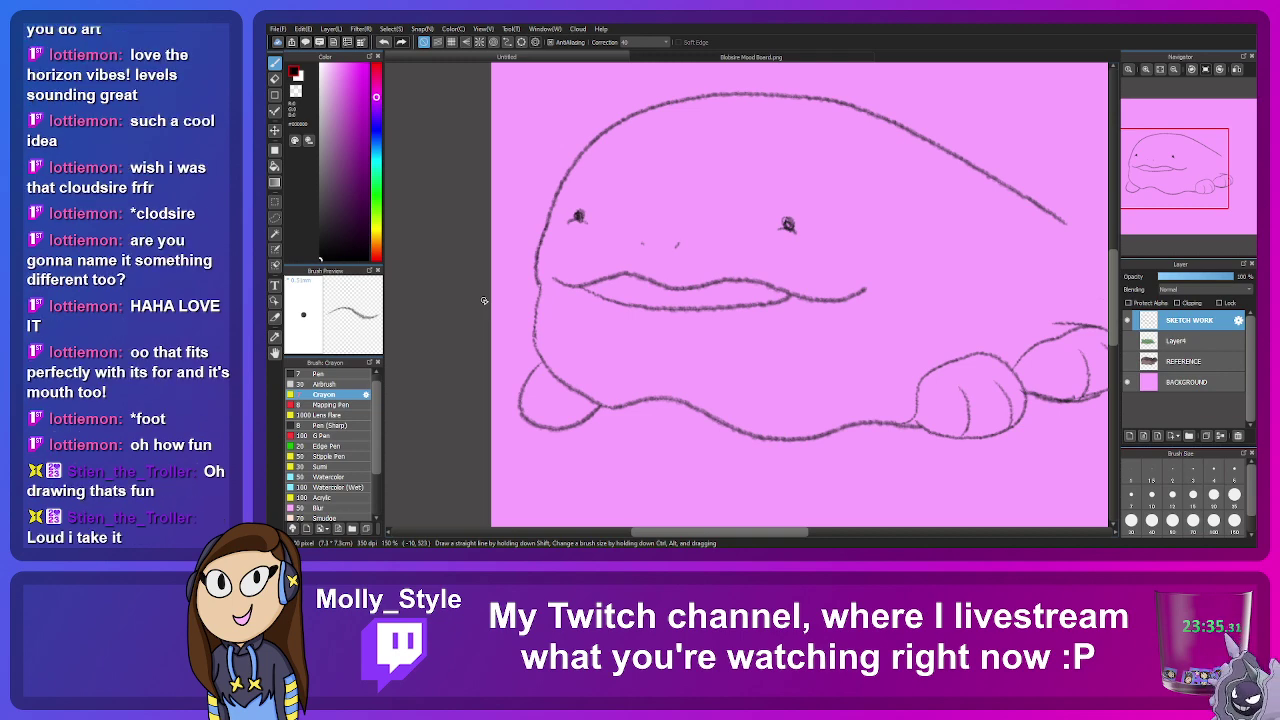
key(ctrl+z)
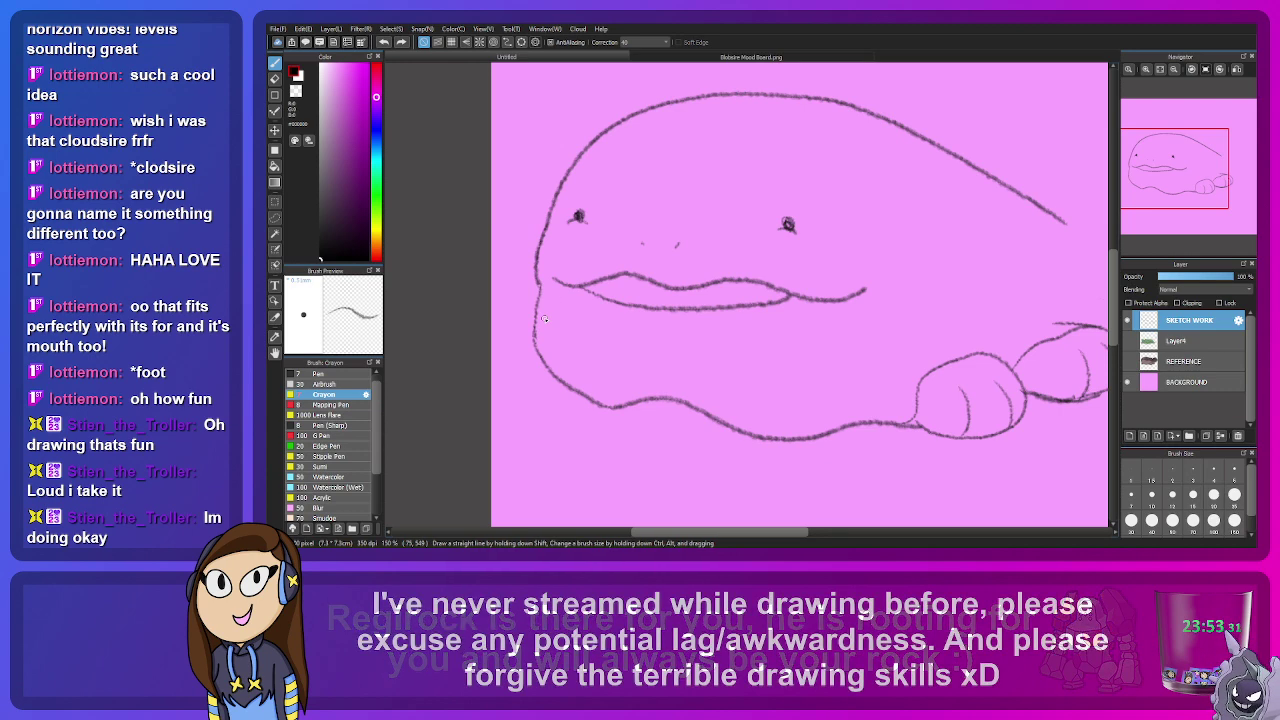
Step: Show the REFERENCE layer, erase the lower front outline and redraw it closer to the reference's belly, slanting from the snout to the hem
click(1128, 362)
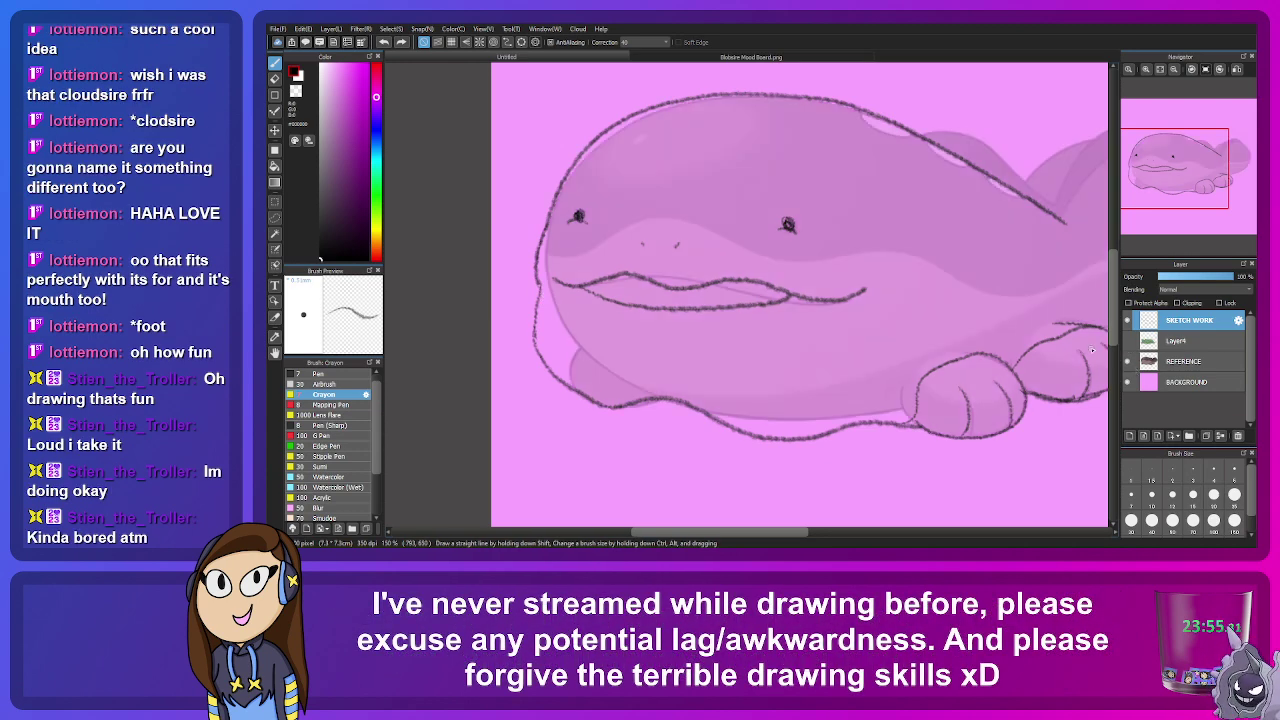
key(e)
mouse_move(539, 356)
mouse_down()
mouse_move(534, 303)
mouse_move(548, 361)
mouse_move(599, 402)
mouse_move(644, 401)
mouse_move(619, 404)
mouse_move(535, 298)
mouse_up()
key(b)
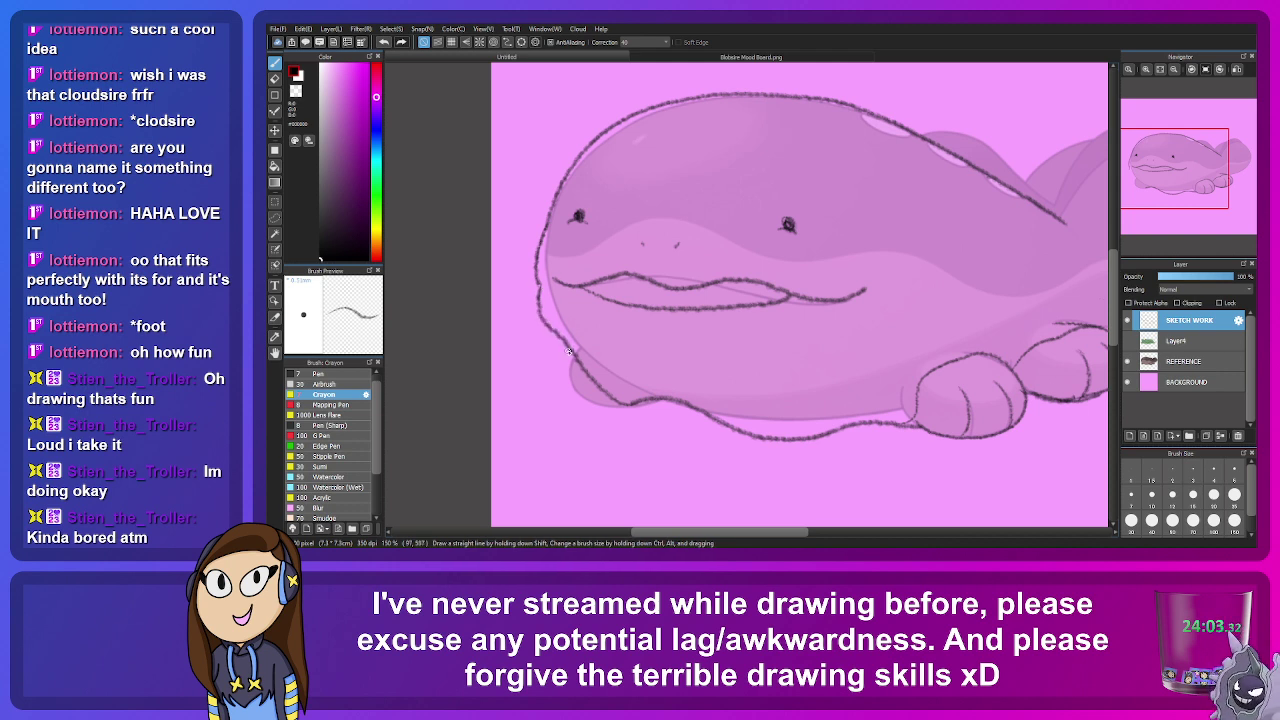
Step: Sketch the rounded far front foot below the snout, close the outline gap above it, and hide the REFERENCE layer
mouse_move(569, 351)
mouse_down()
mouse_move(542, 396)
mouse_move(568, 411)
mouse_move(624, 404)
mouse_up()
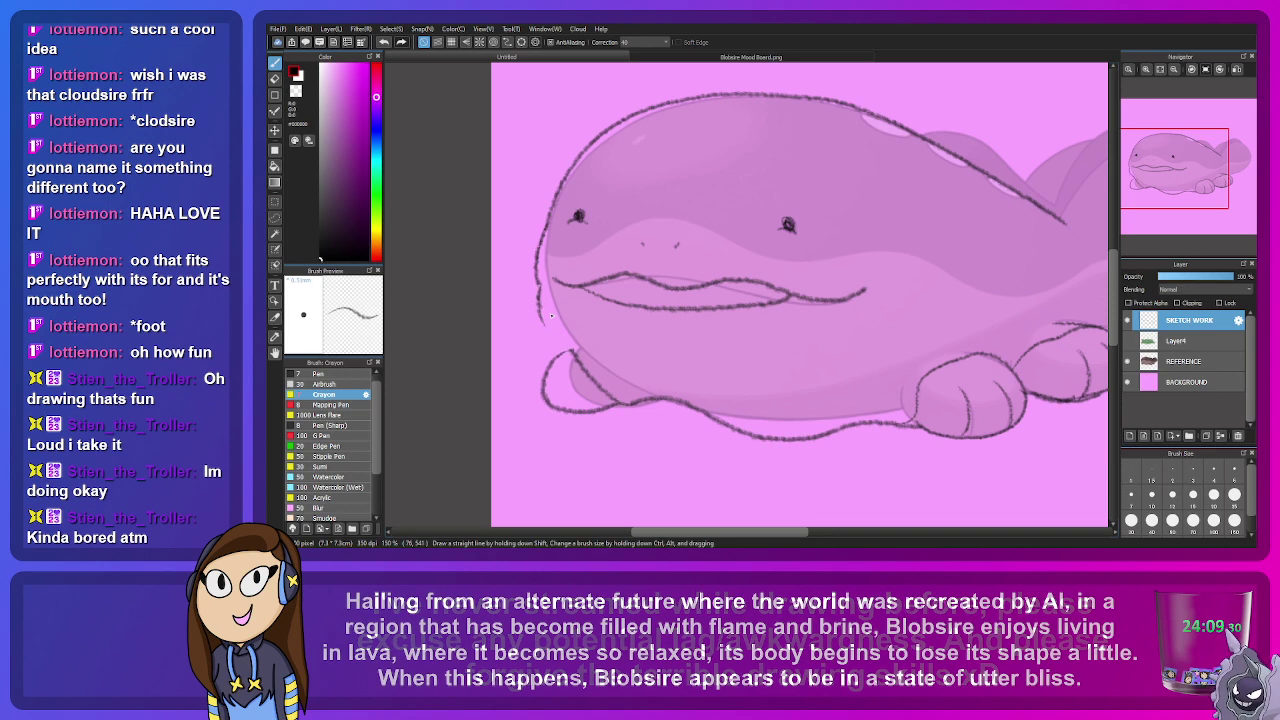
mouse_move(544, 325)
mouse_down()
mouse_move(555, 349)
mouse_move(572, 350)
mouse_up()
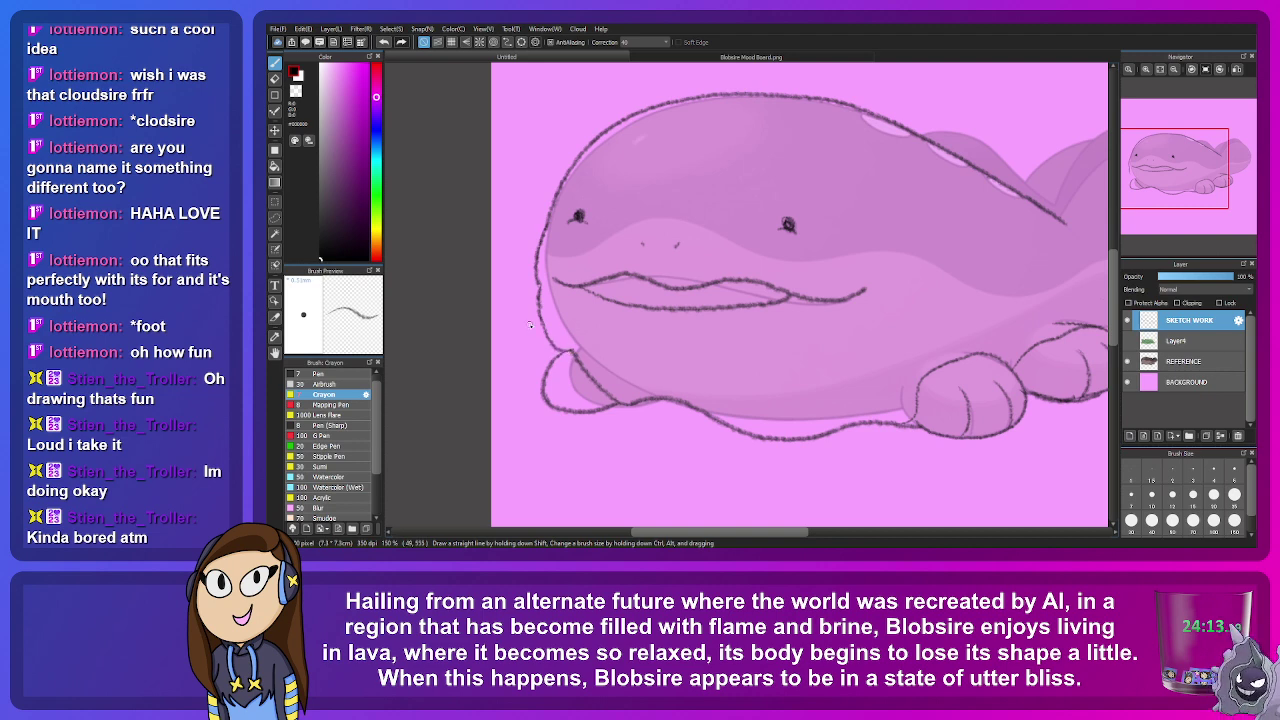
click(1128, 362)
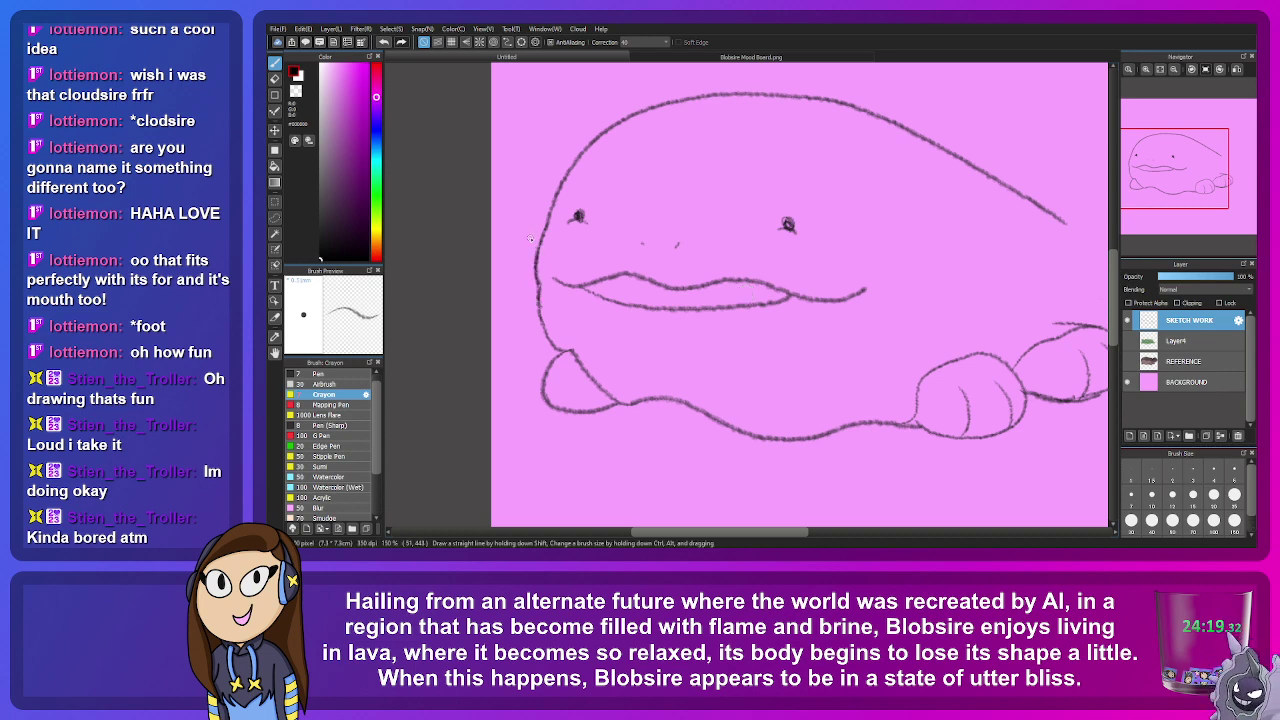
drag(1168, 175, 1210, 216)
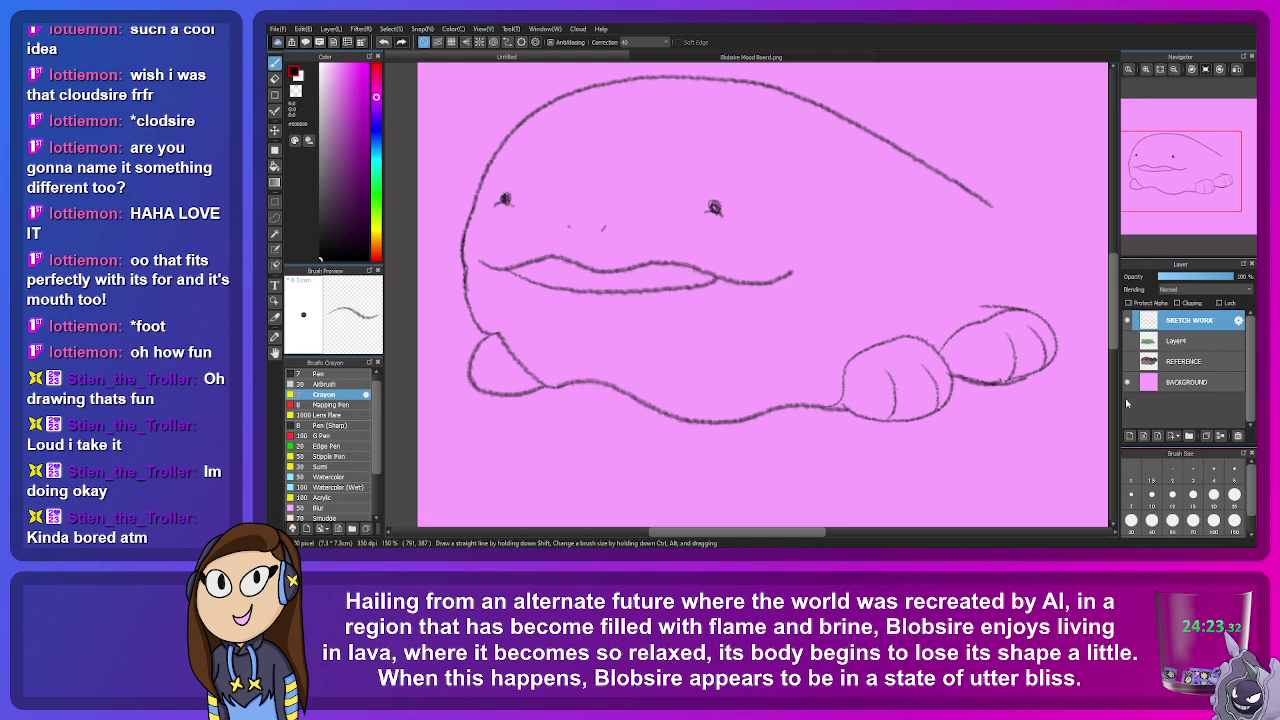
Step: Try thin wavy marking lines across the snout, cheek and side over the reference, and erase them with the REFERENCE layer hidden
mouse_move(1178, 178)
mouse_down()
mouse_move(1199, 171)
mouse_move(1185, 169)
mouse_up()
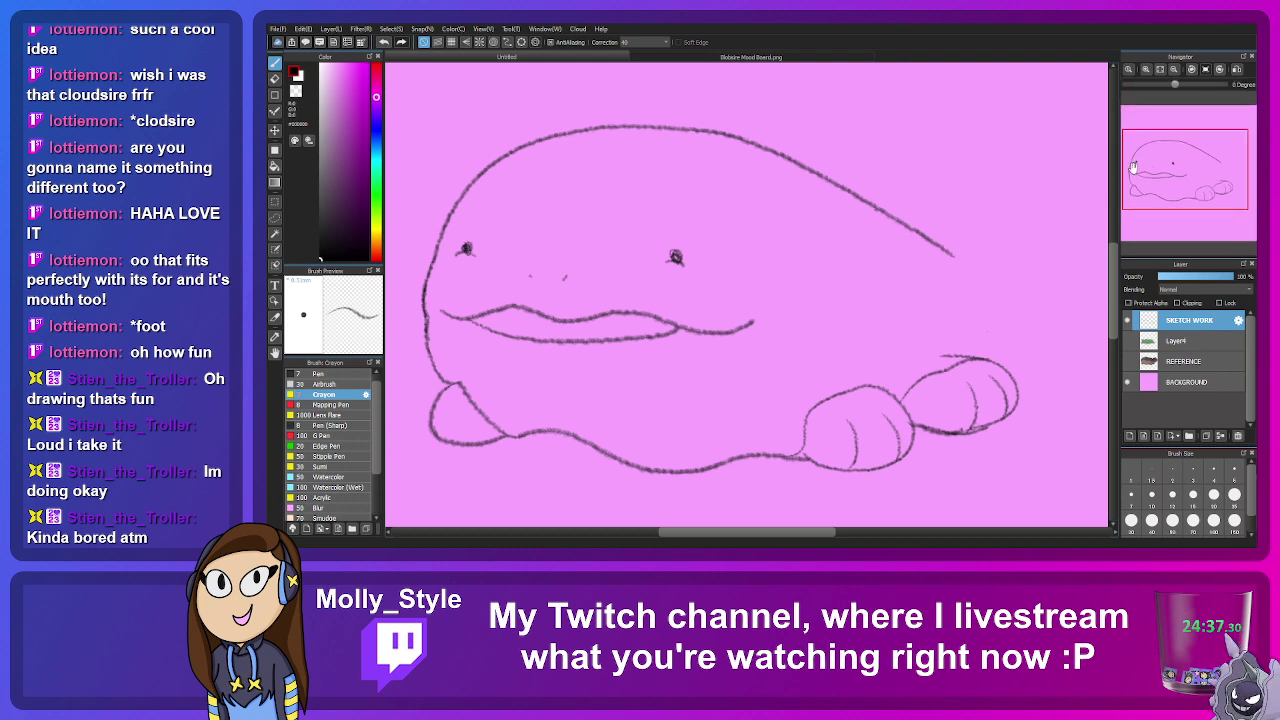
click(1129, 361)
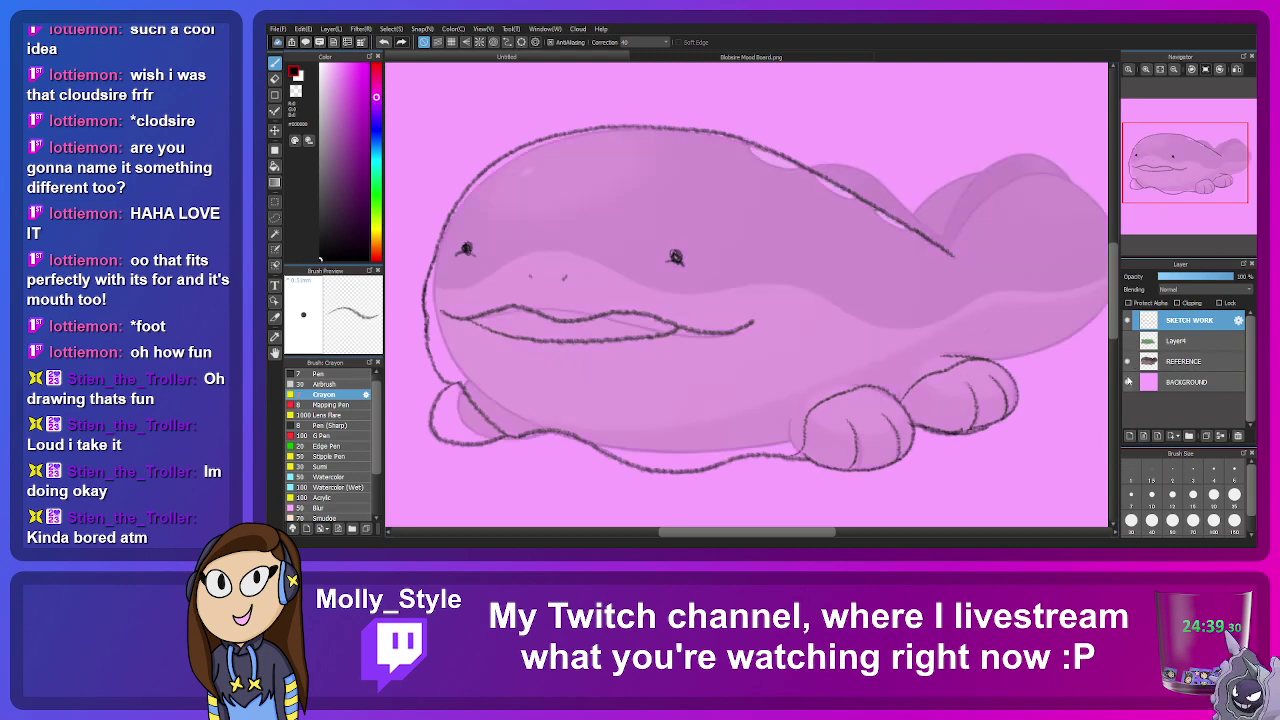
click(750, 57)
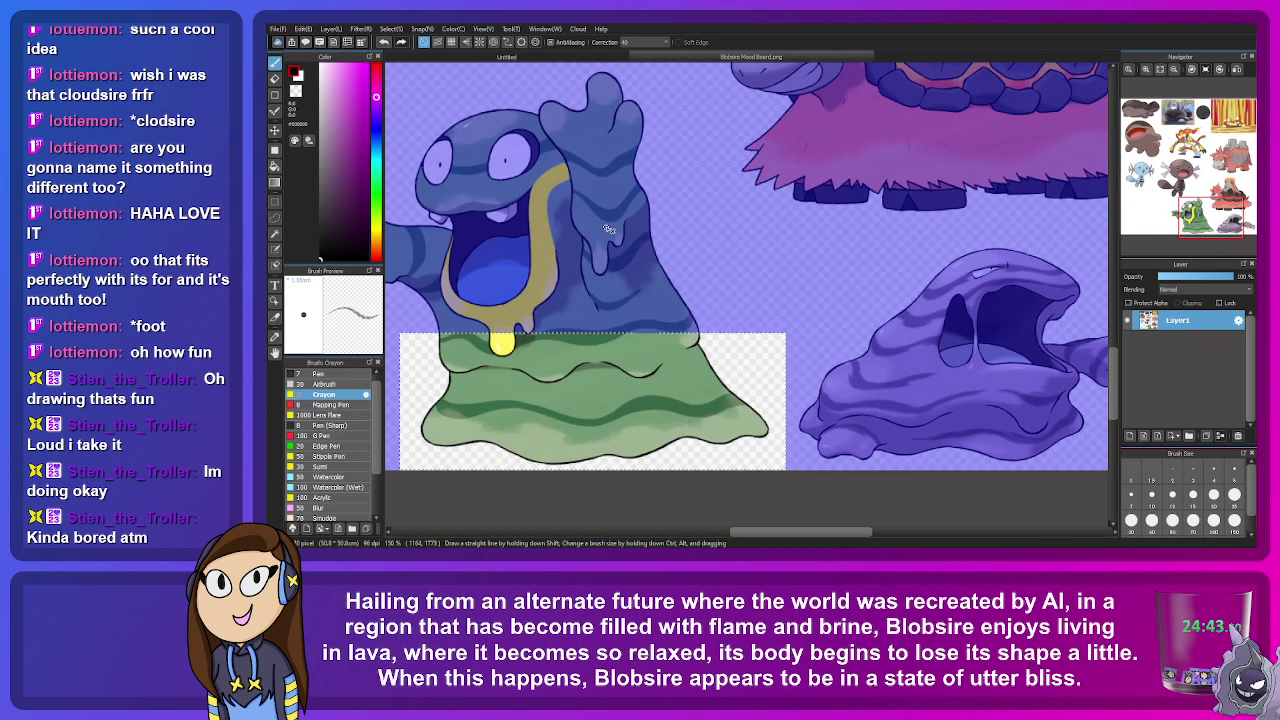
key(ctrl+Tab)
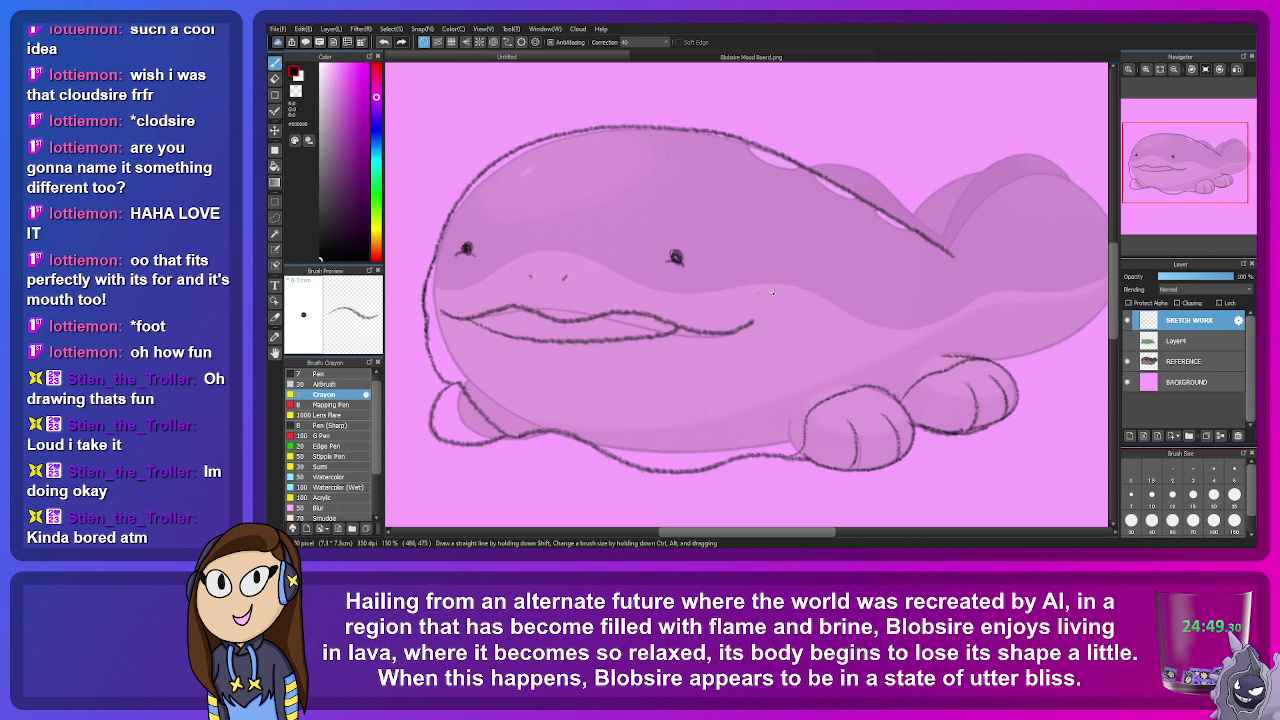
mouse_move(760, 292)
mouse_down()
mouse_move(862, 327)
mouse_move(924, 316)
mouse_move(969, 282)
mouse_up()
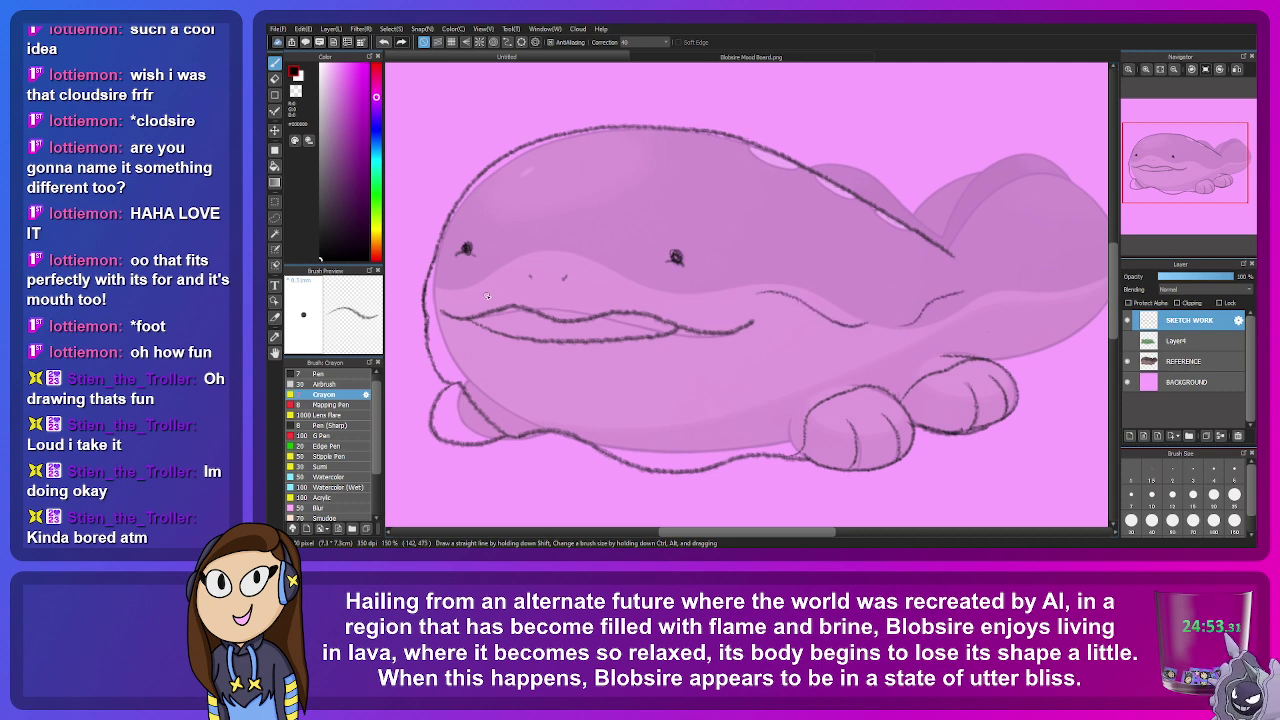
drag(505, 279, 437, 287)
mouse_move(618, 274)
mouse_down()
mouse_move(681, 296)
mouse_move(733, 289)
mouse_up()
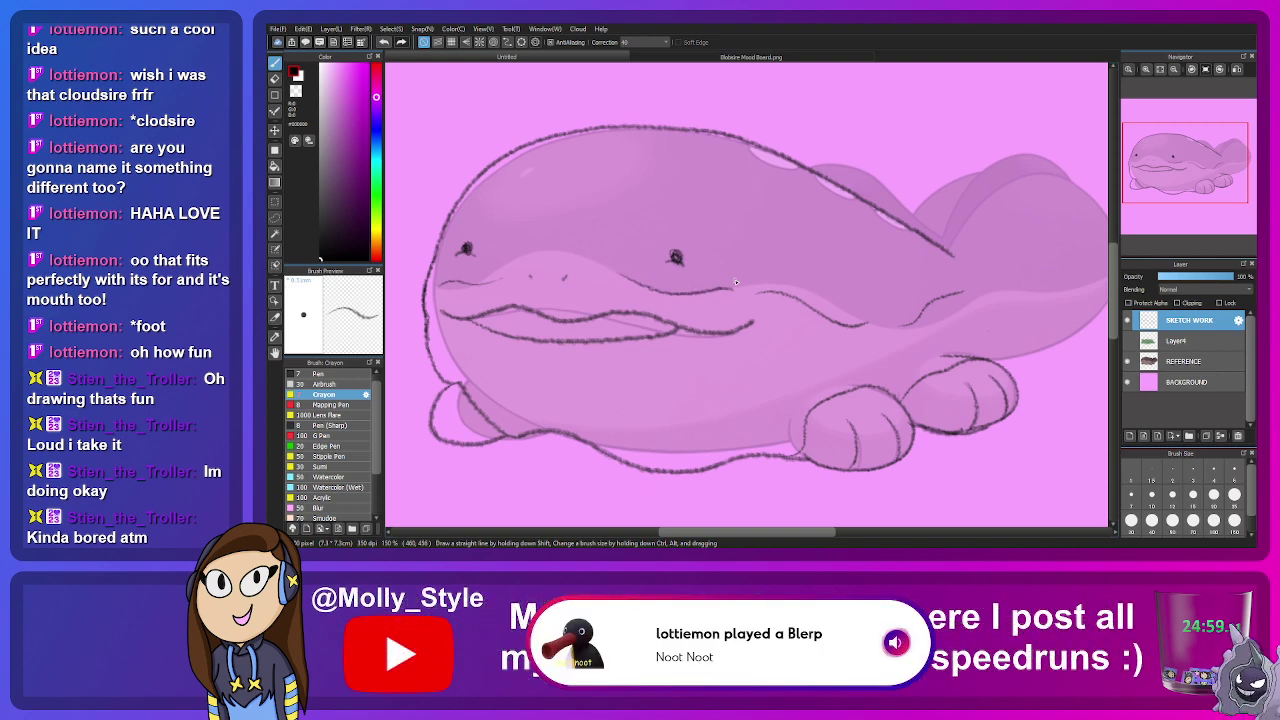
click(1129, 361)
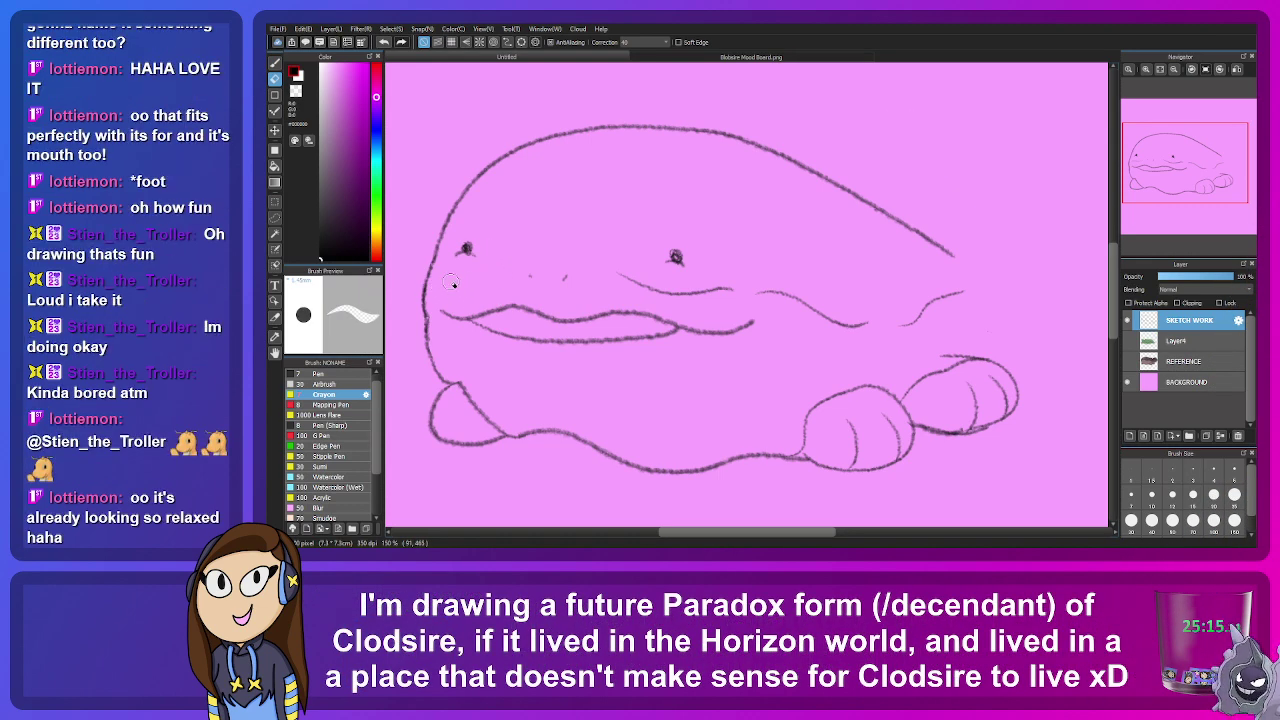
mouse_move(686, 297)
mouse_down()
mouse_move(785, 296)
mouse_move(852, 333)
mouse_move(922, 318)
mouse_move(970, 291)
mouse_up()
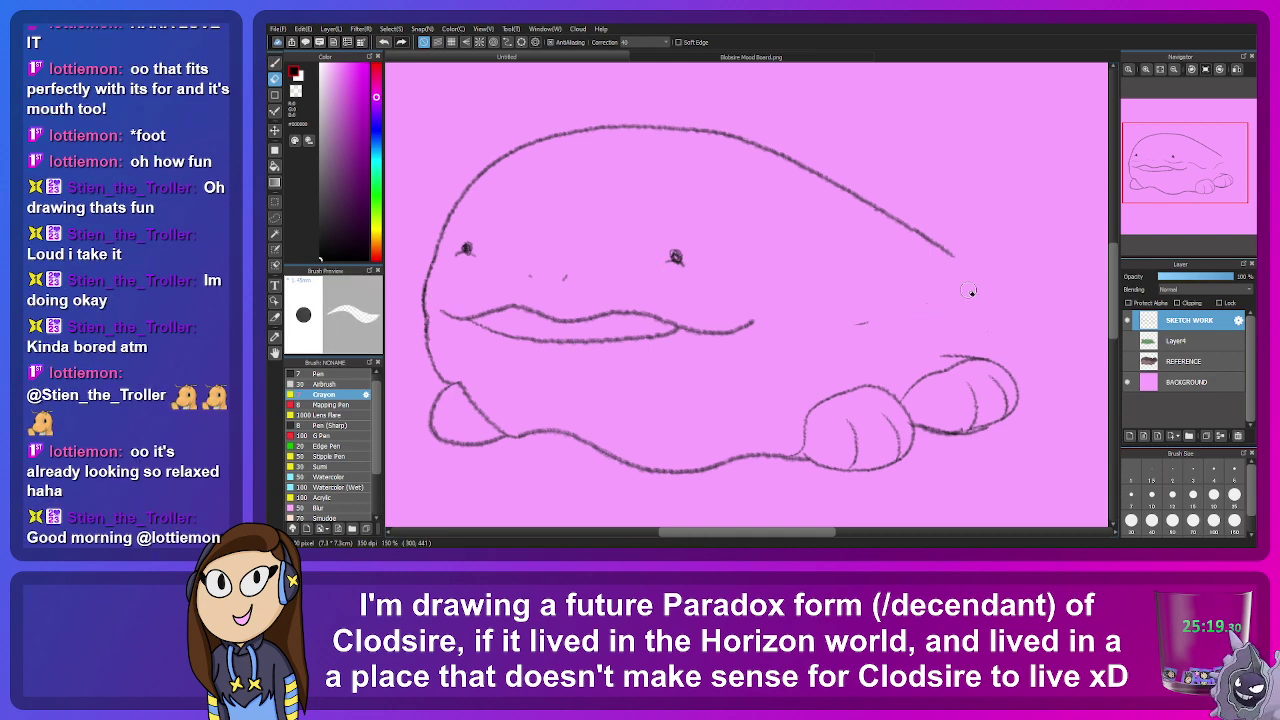
Step: Sketch the wavy marking line in segments across the snout, cheek and side over the reference, and compare it without the reference
key(b)
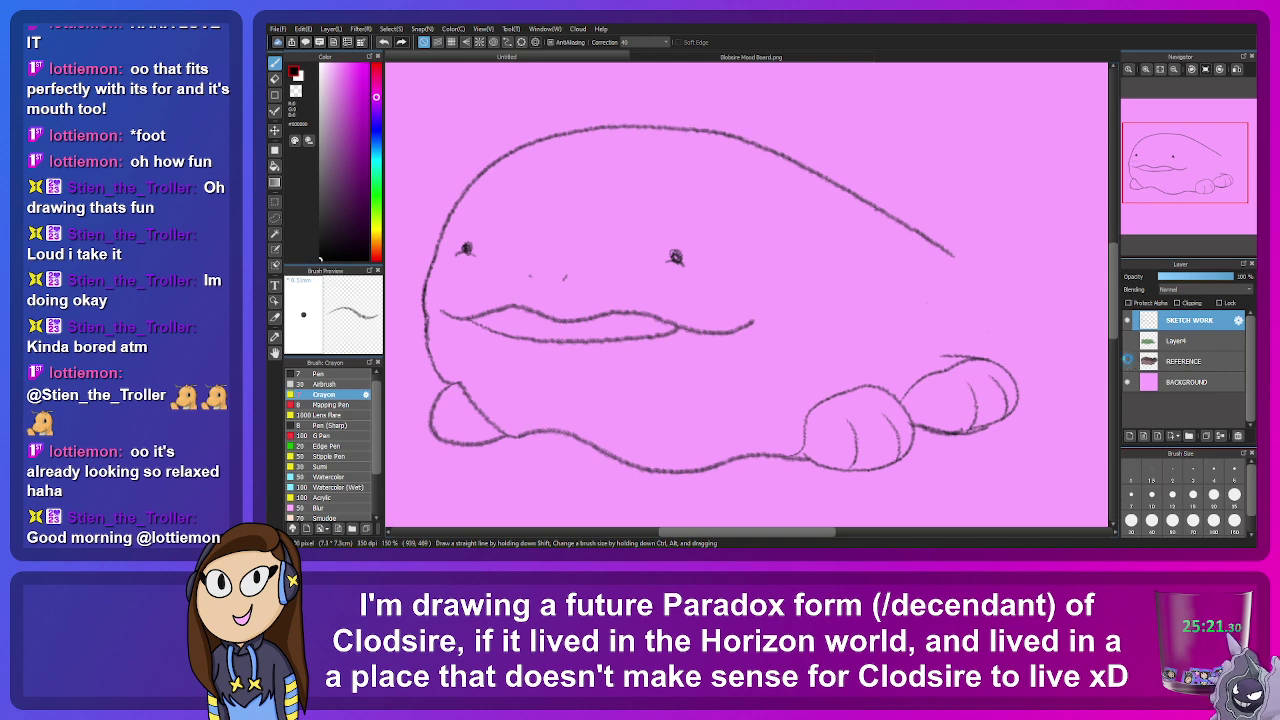
click(1128, 361)
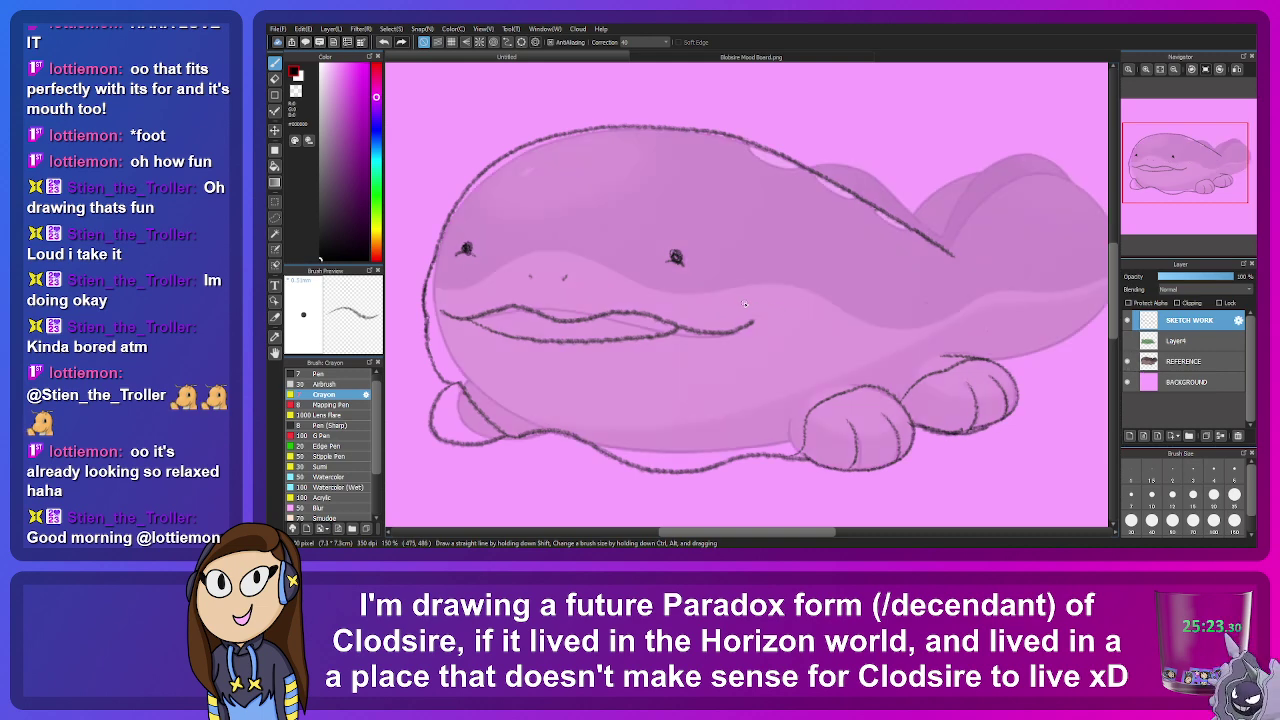
mouse_move(744, 300)
mouse_down()
mouse_move(823, 327)
mouse_move(872, 315)
mouse_move(894, 334)
mouse_move(958, 307)
mouse_up()
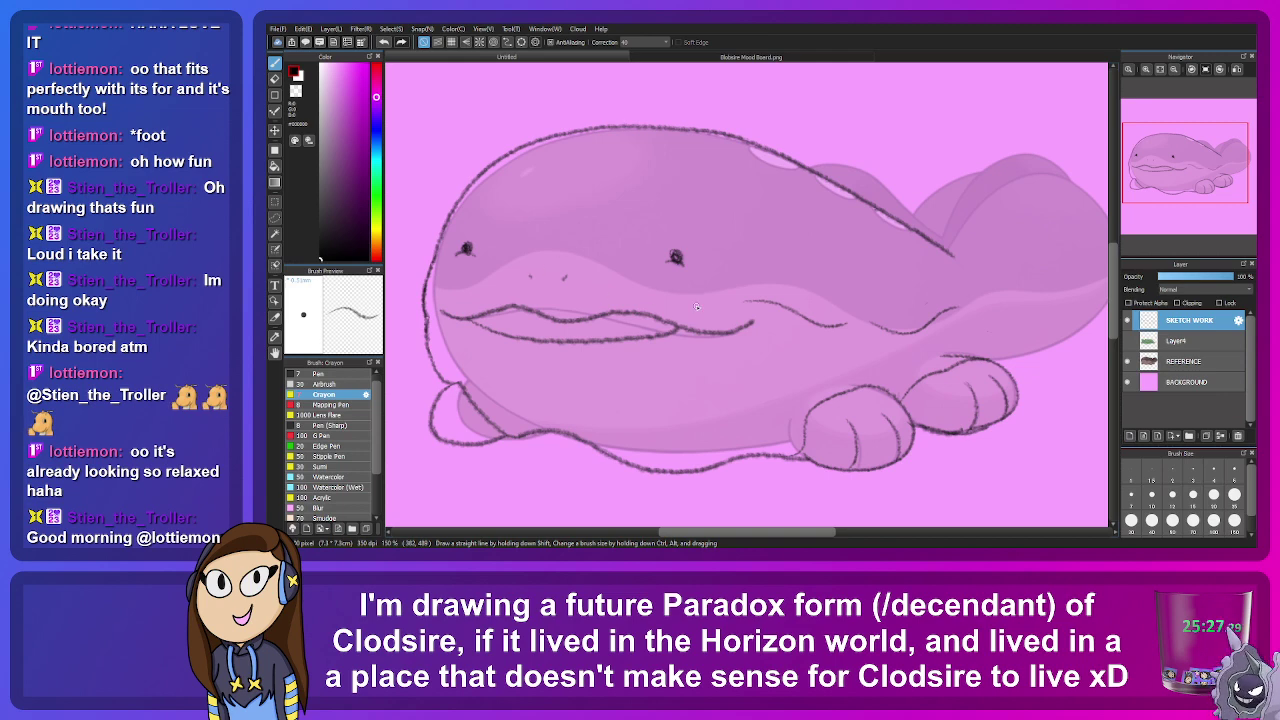
drag(697, 306, 598, 286)
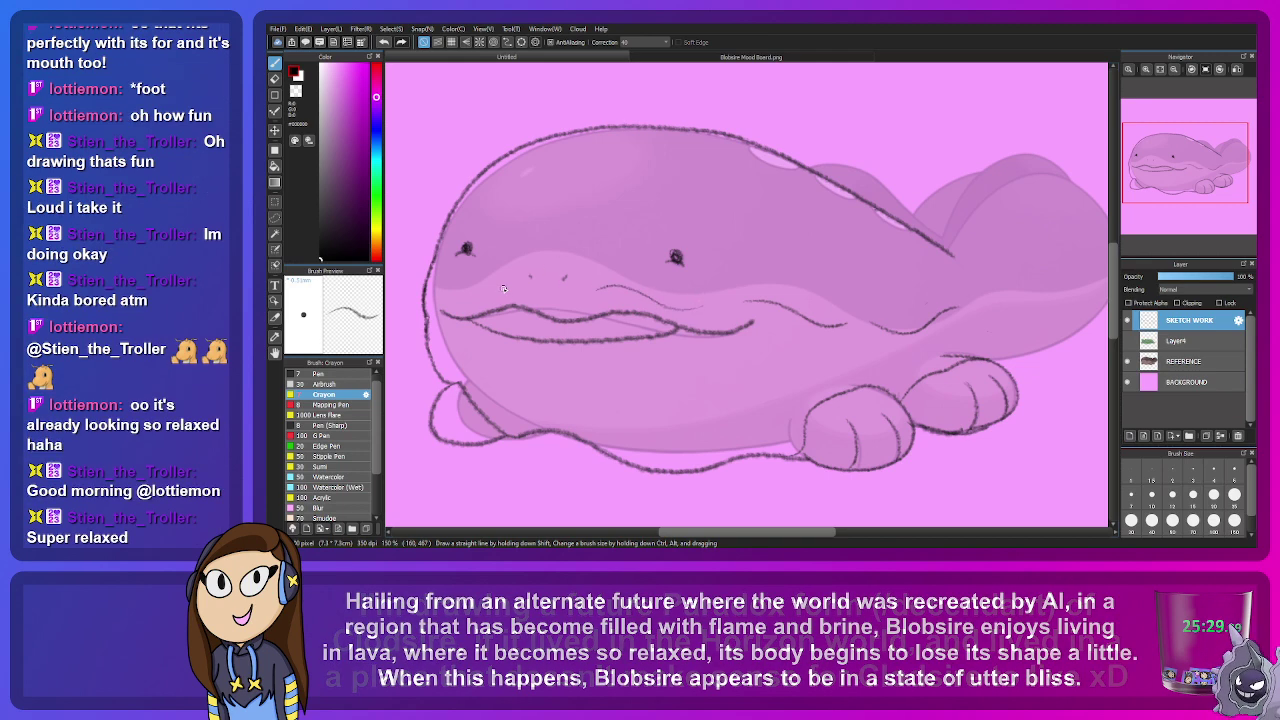
drag(503, 288, 442, 300)
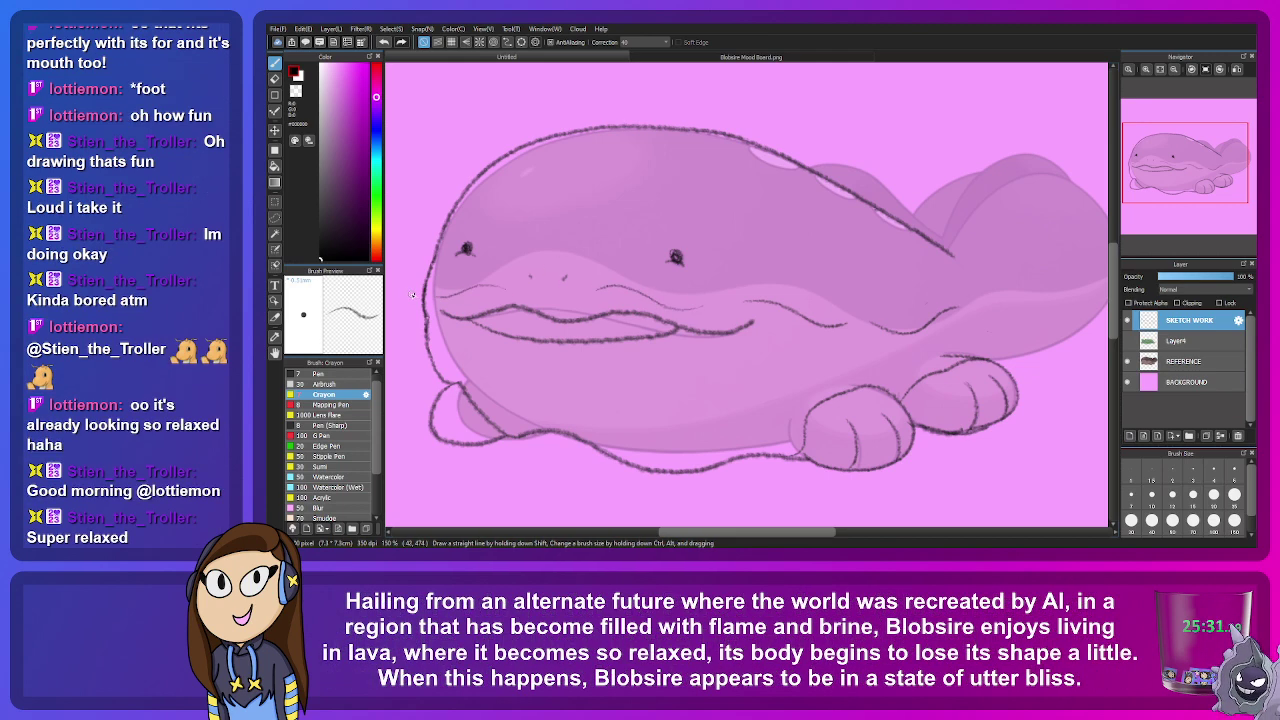
click(1128, 361)
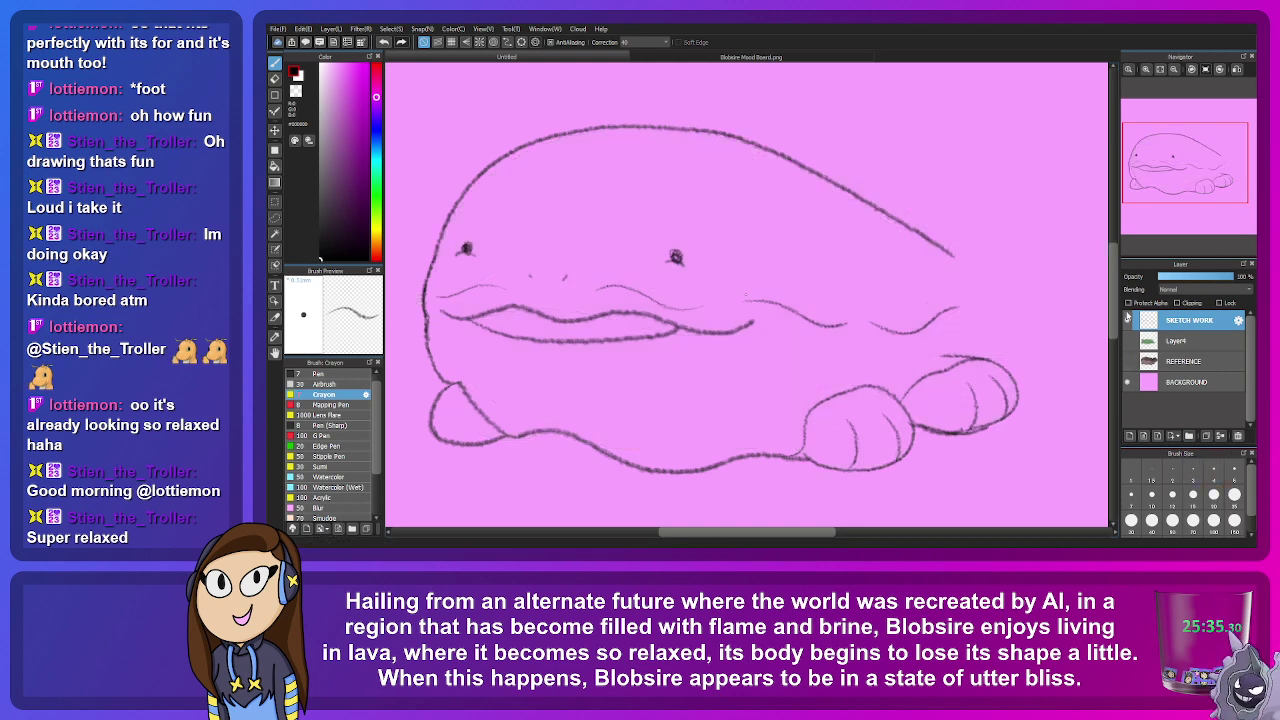
click(1128, 361)
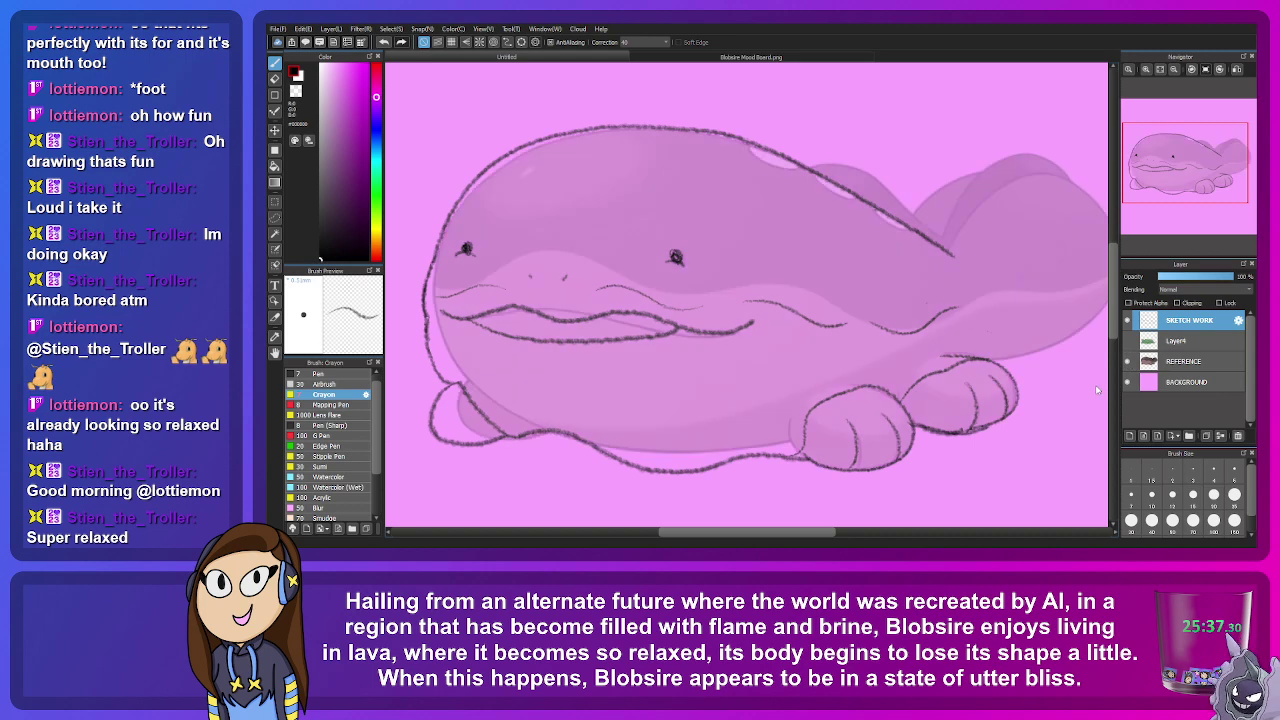
click(1128, 361)
click(1234, 497)
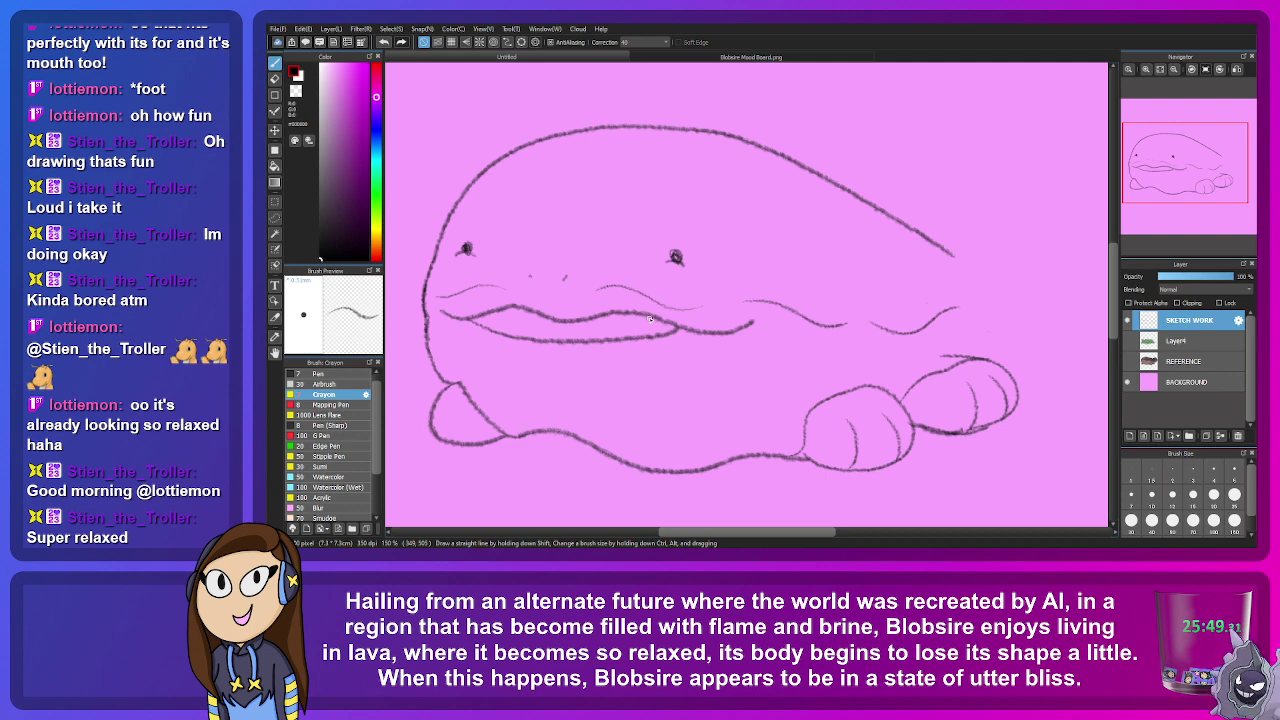
Step: Compare the far front foot with the reference, and move the foot sketch slightly lower with a rectangular selection and Transform
drag(1160, 182, 1175, 182)
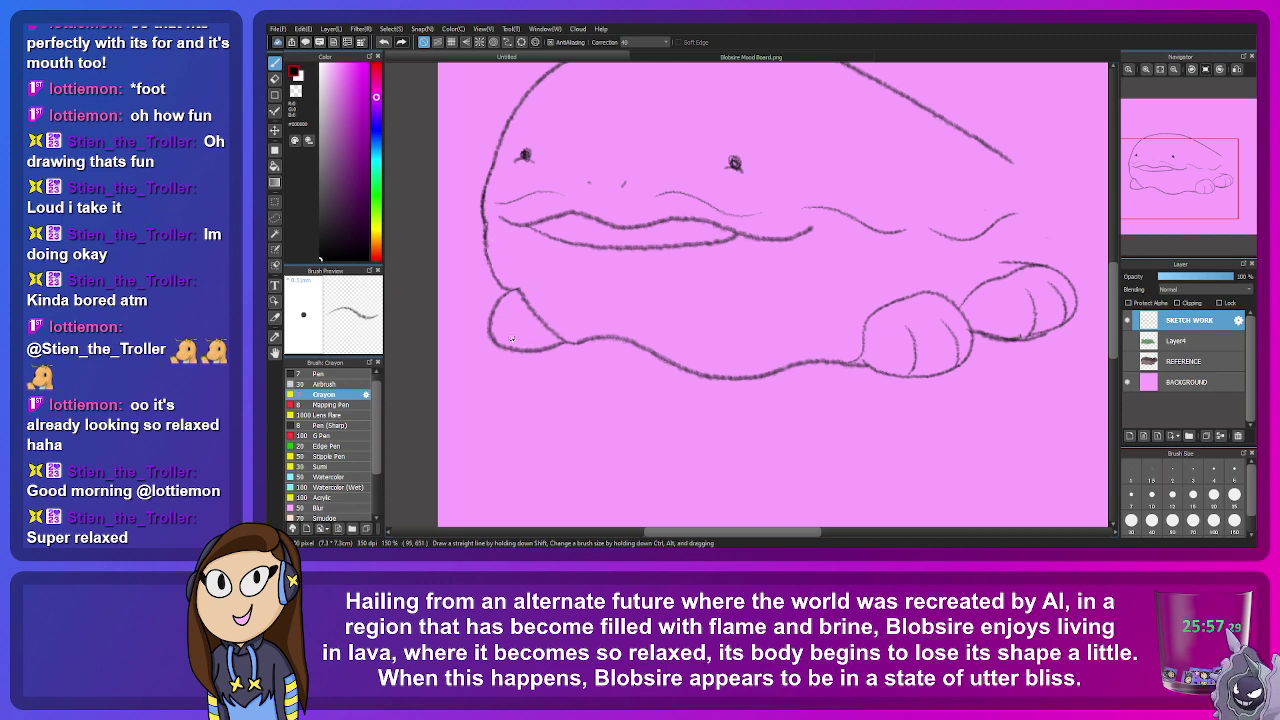
click(1127, 361)
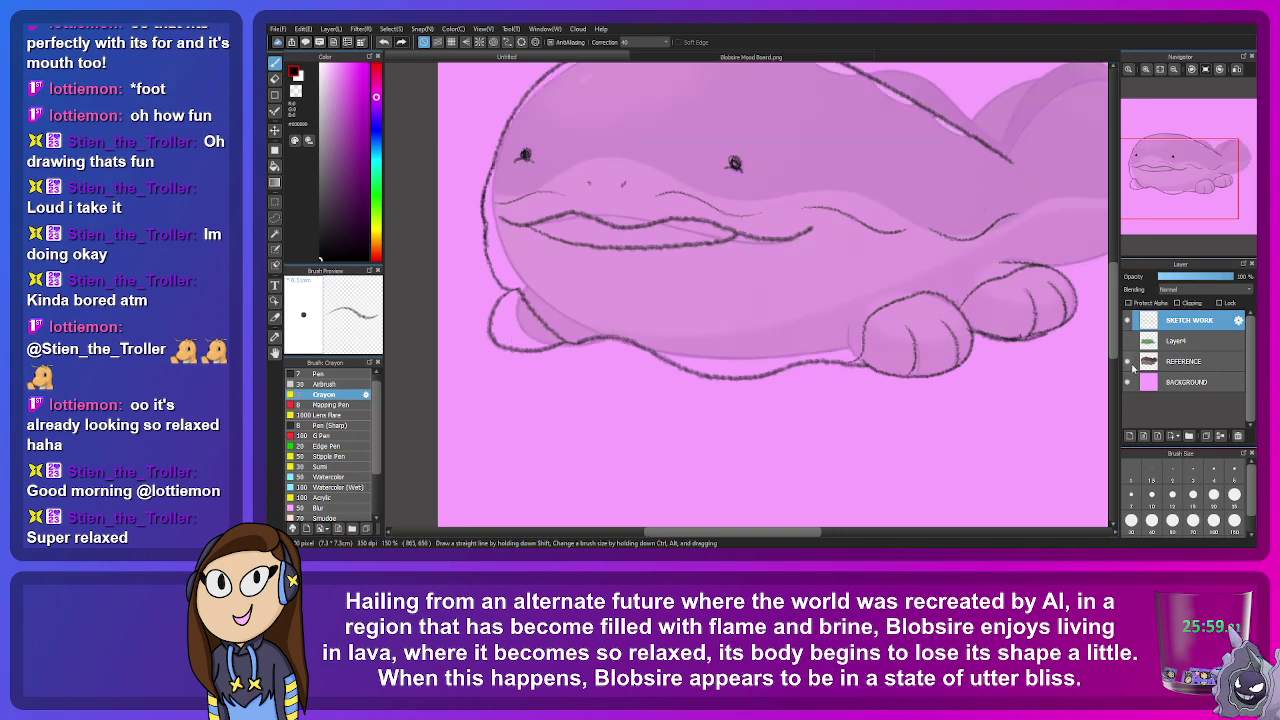
click(1127, 361)
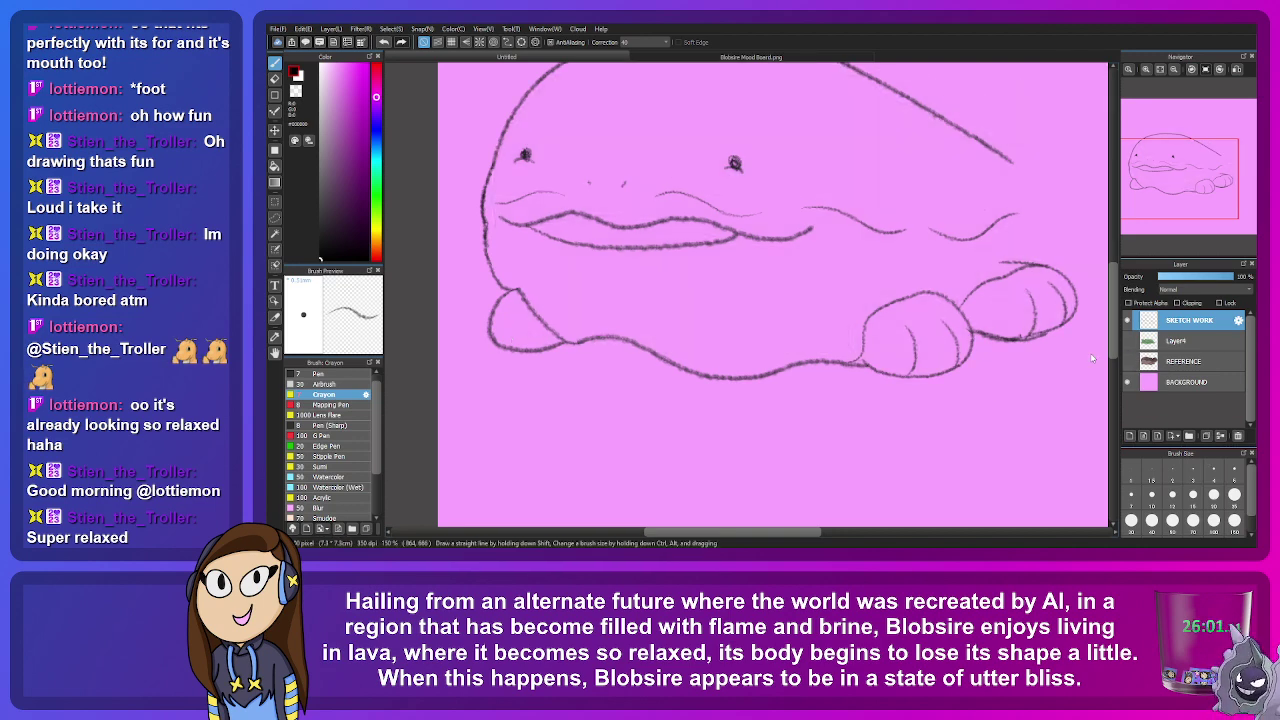
click(275, 201)
drag(473, 376, 593, 271)
key(ctrl+t)
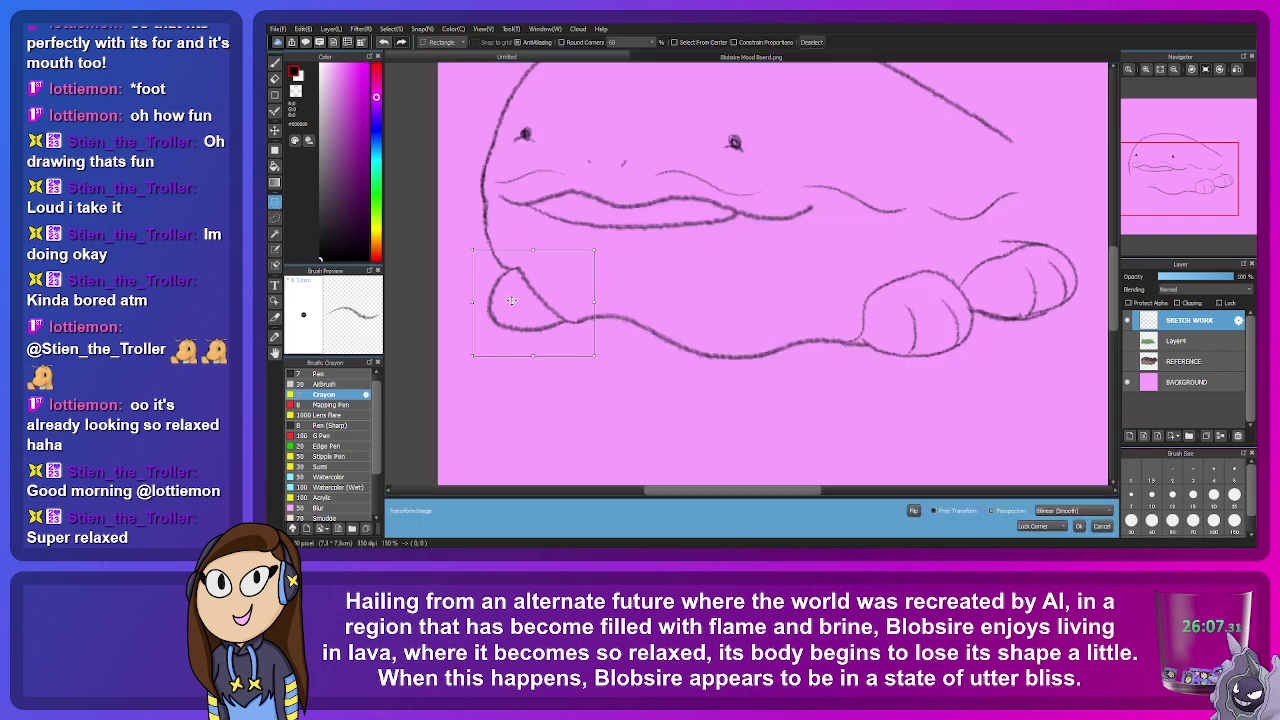
drag(516, 309, 520, 338)
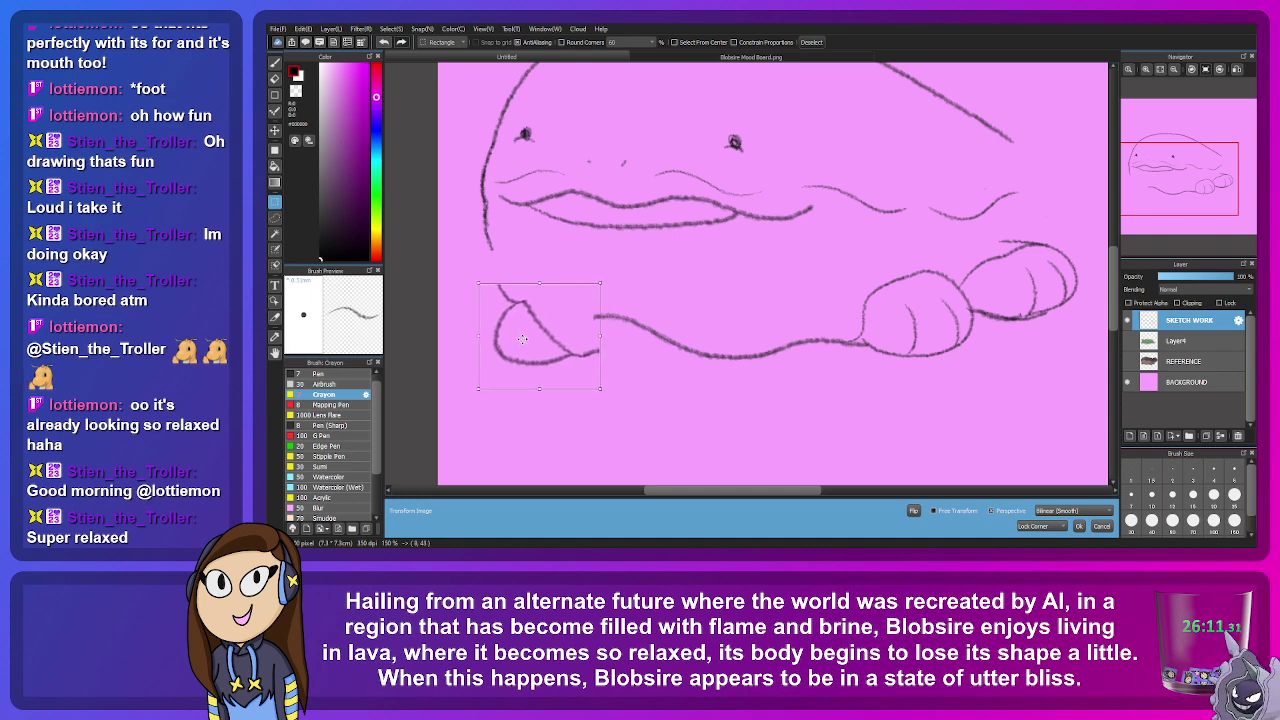
click(1078, 526)
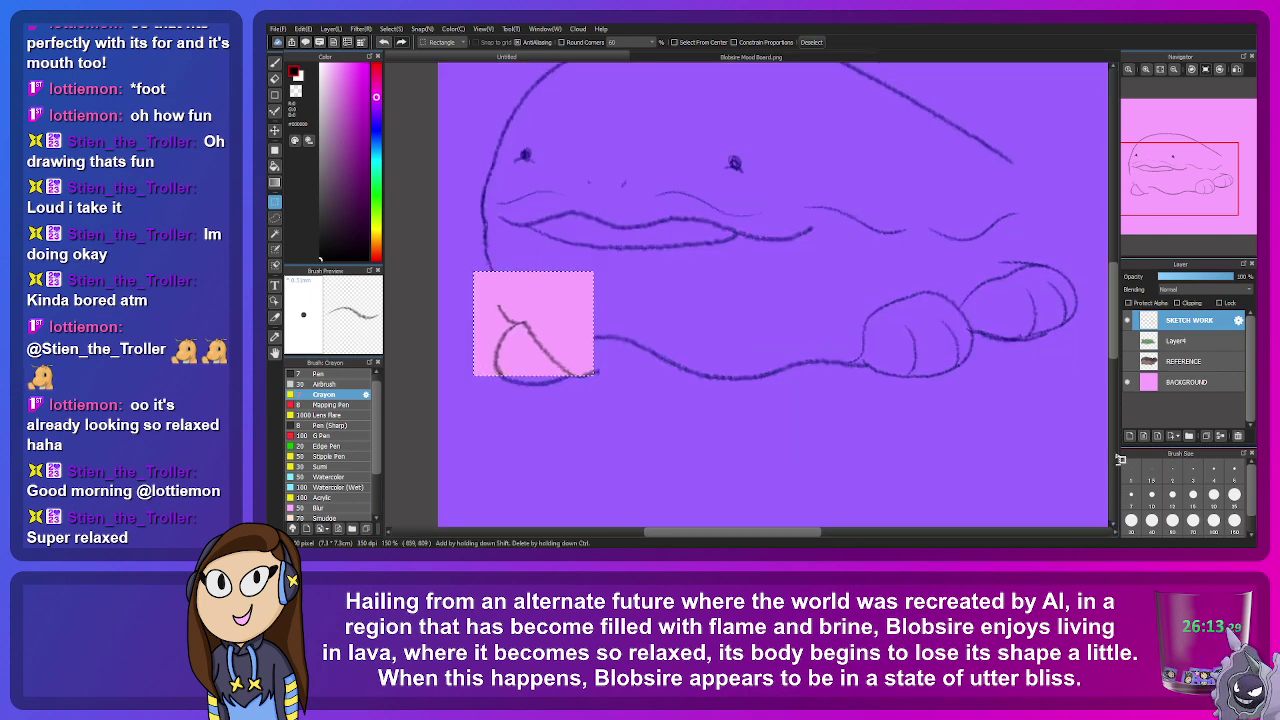
key(ctrl+d)
click(275, 62)
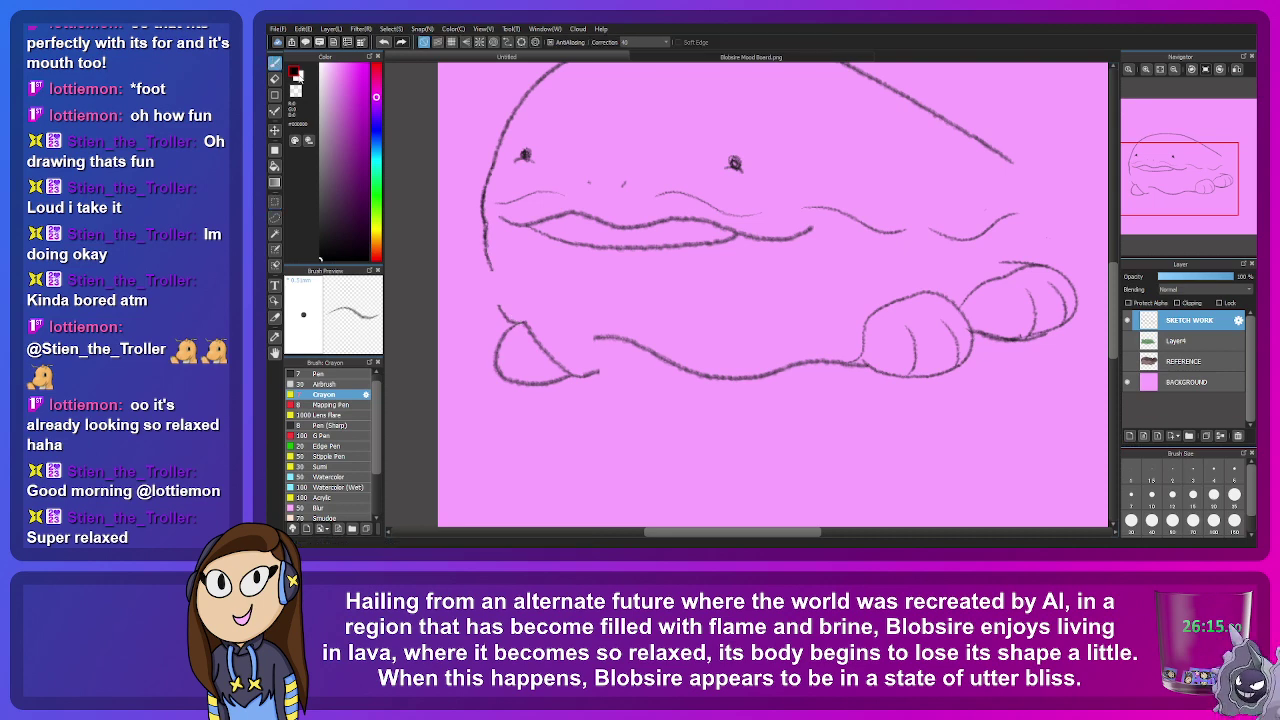
Step: Reconnect the snout outline to the lowered foot and redraw the front part of the hem as a gentler wave
drag(504, 314, 488, 252)
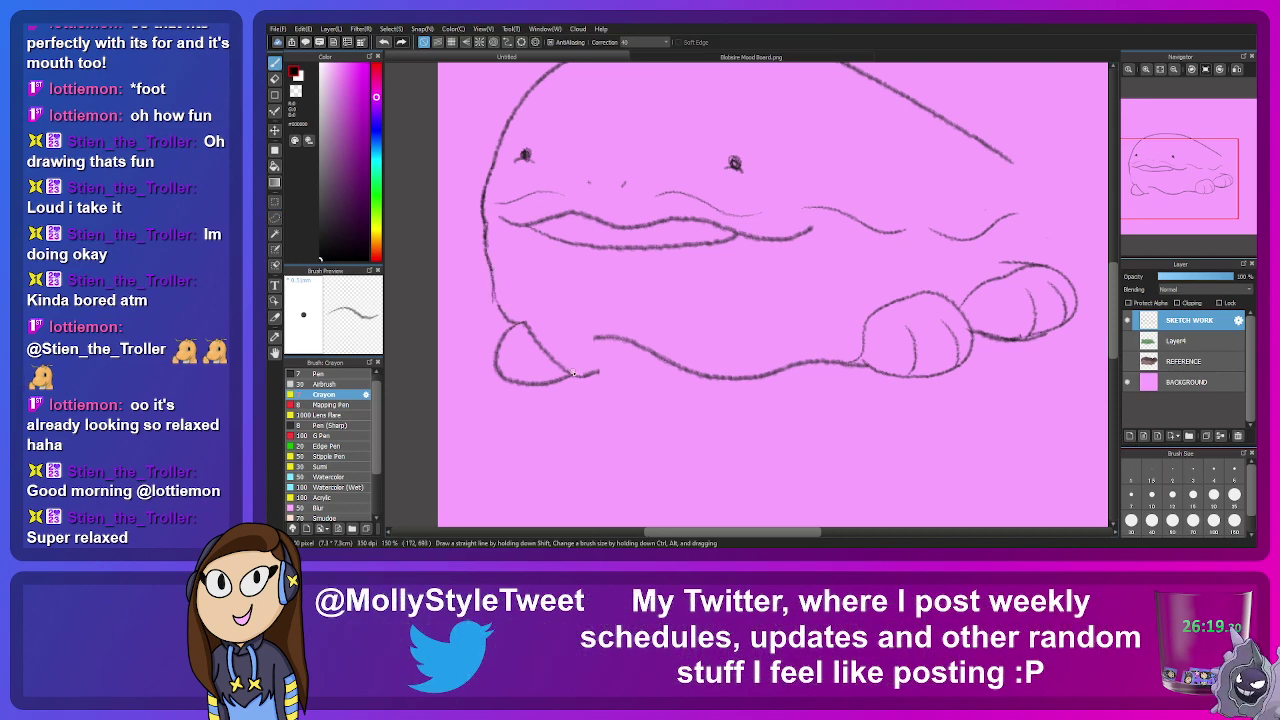
drag(607, 372, 860, 363)
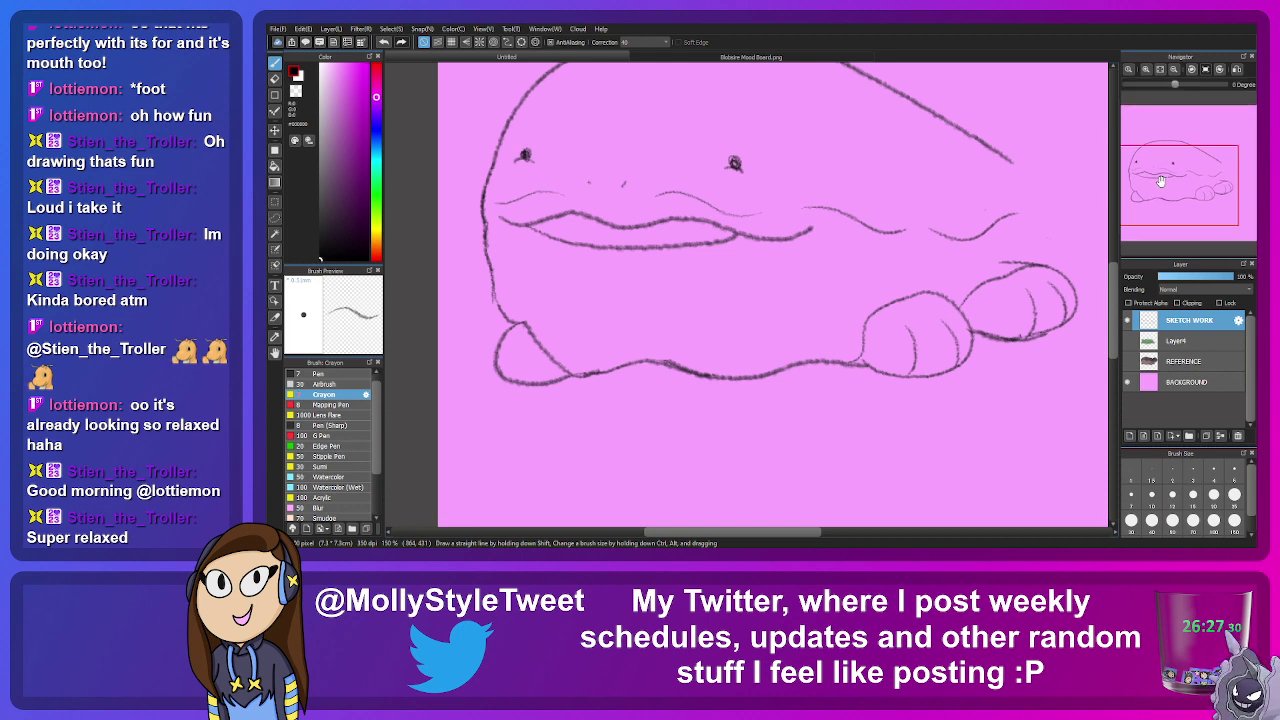
Step: Show the REFERENCE layer and compare the body's back with the volcano-backed creature on the mood board
mouse_move(1169, 182)
mouse_down()
mouse_move(1206, 178)
mouse_move(1173, 169)
mouse_move(1214, 165)
mouse_move(1177, 158)
mouse_up()
click(1128, 361)
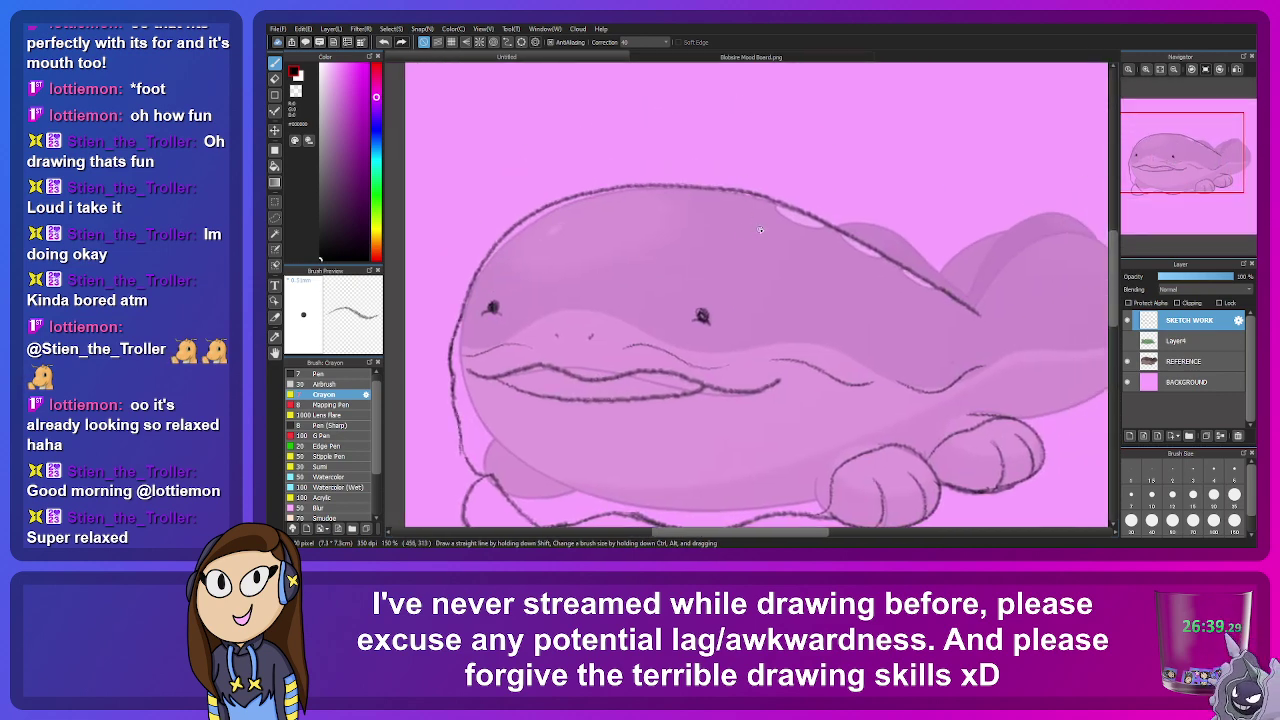
drag(1174, 184, 1183, 174)
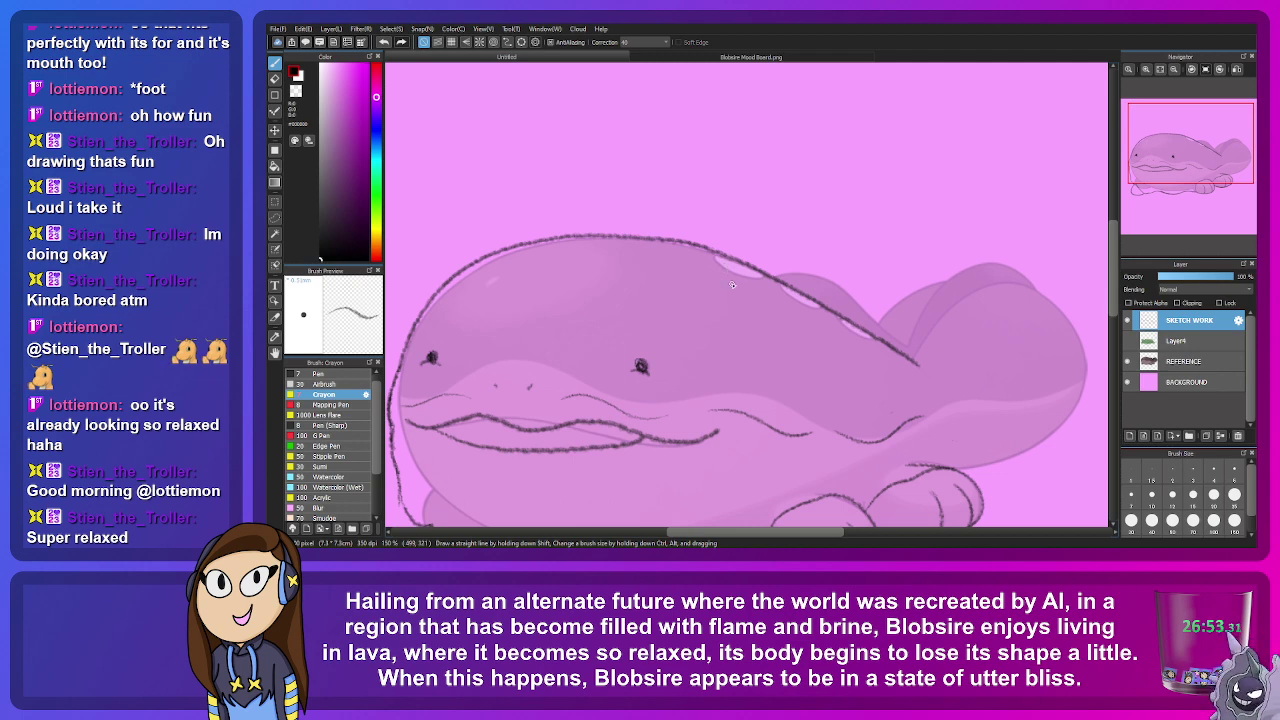
click(1167, 143)
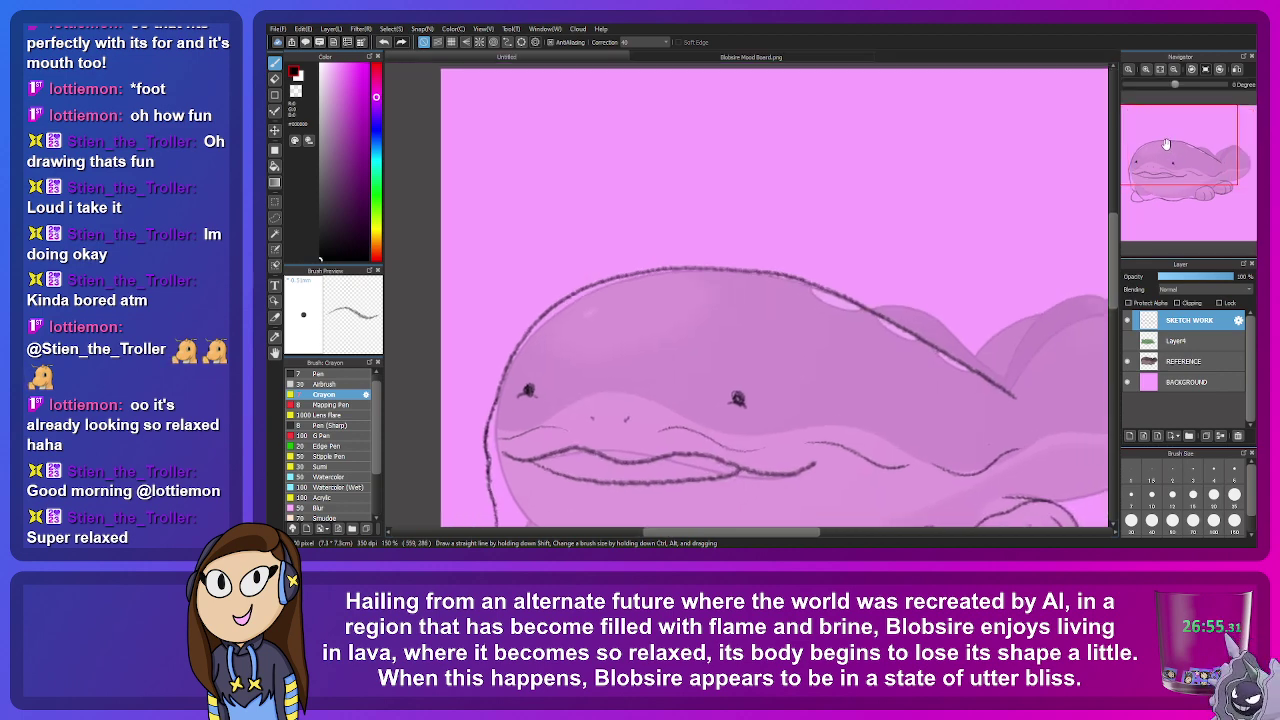
click(699, 58)
click(1223, 202)
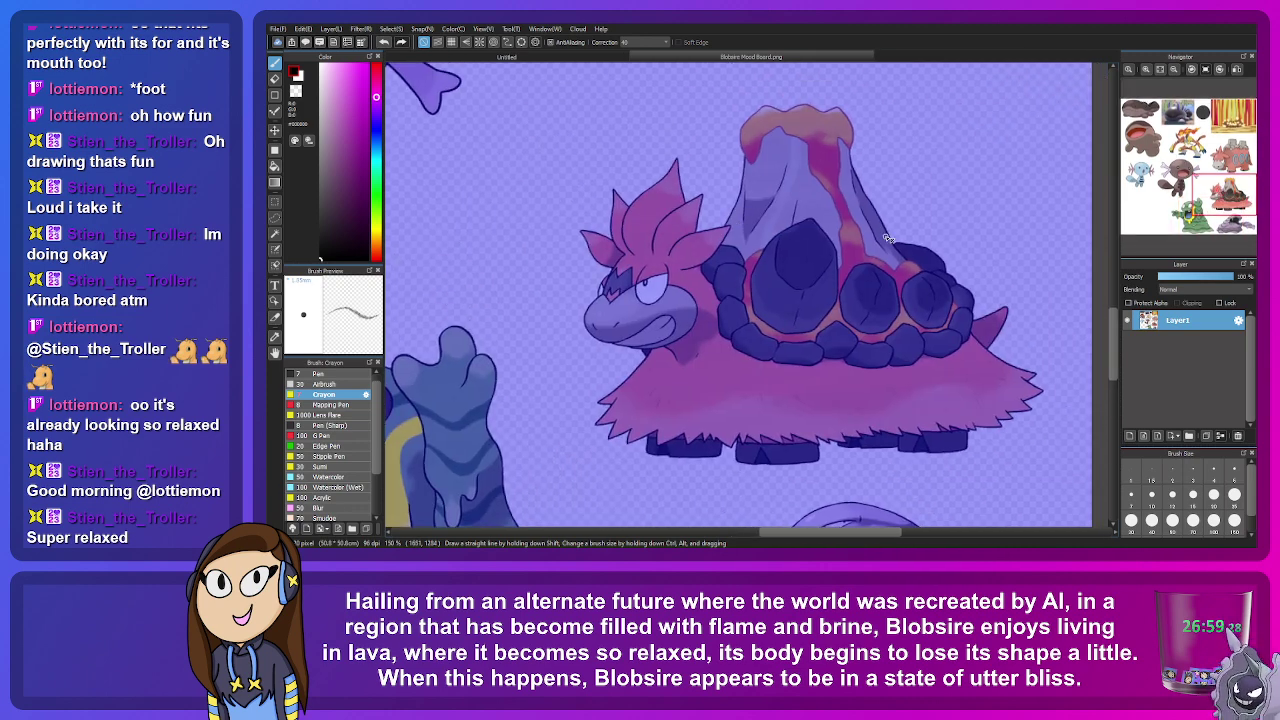
click(562, 58)
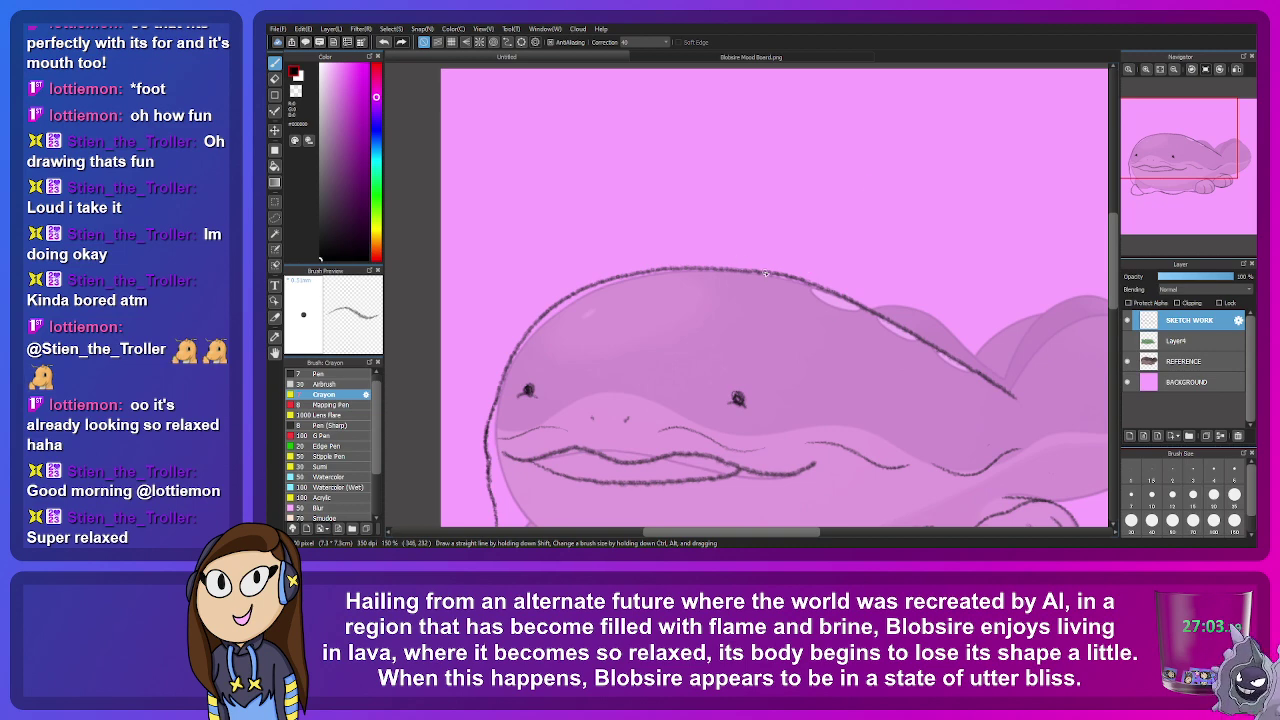
Step: Examine the flame-headed monkey on the mood board and return to the canvas to view the reference's back and tail
drag(1144, 183, 1200, 151)
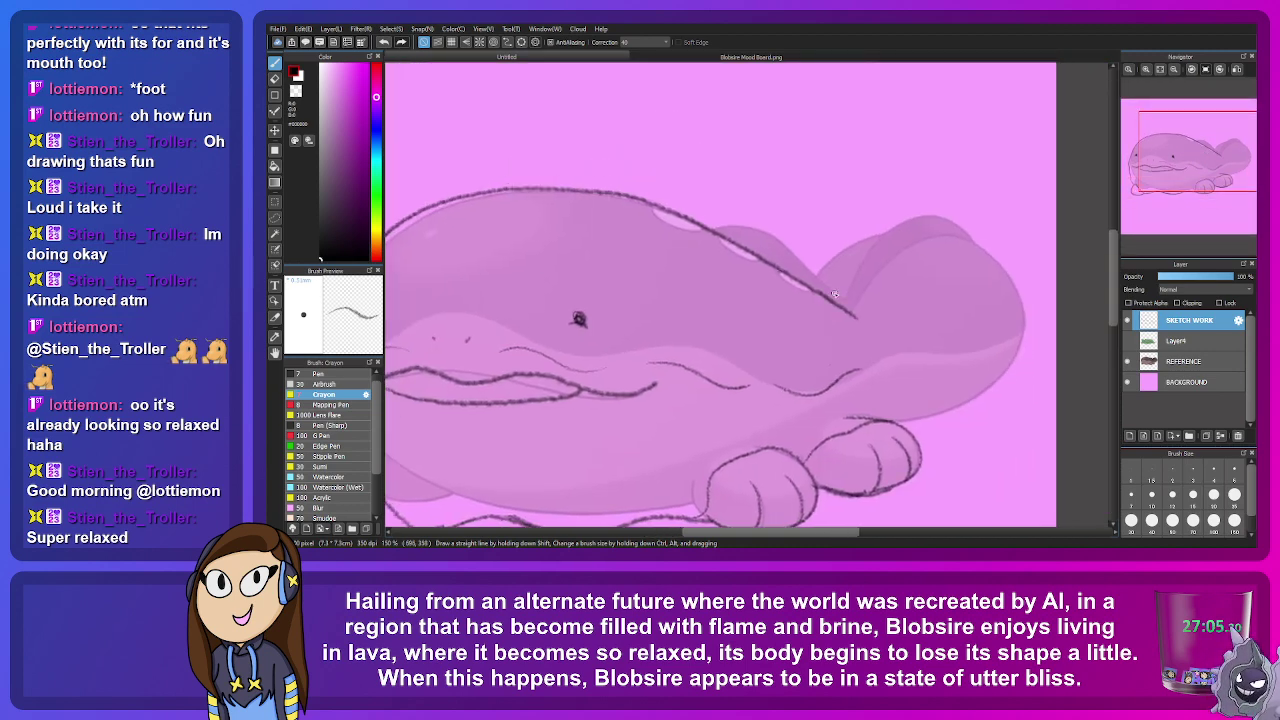
click(718, 57)
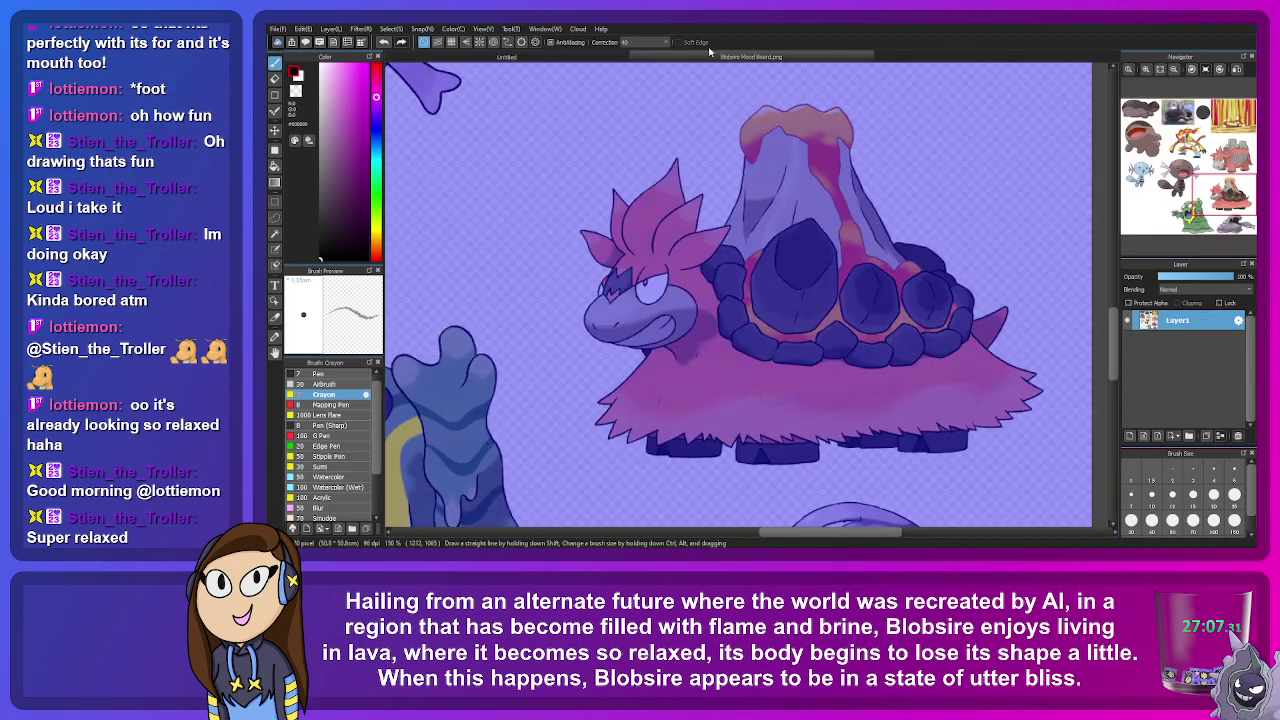
drag(1190, 163, 1186, 148)
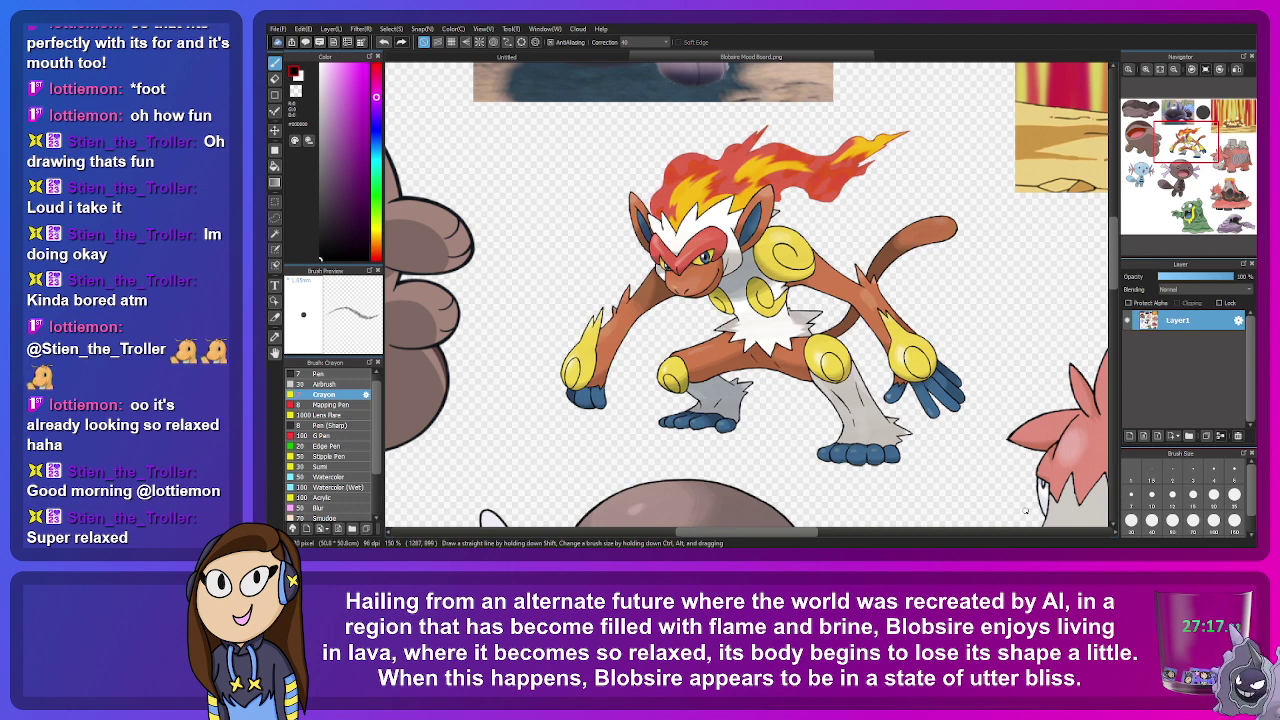
click(561, 58)
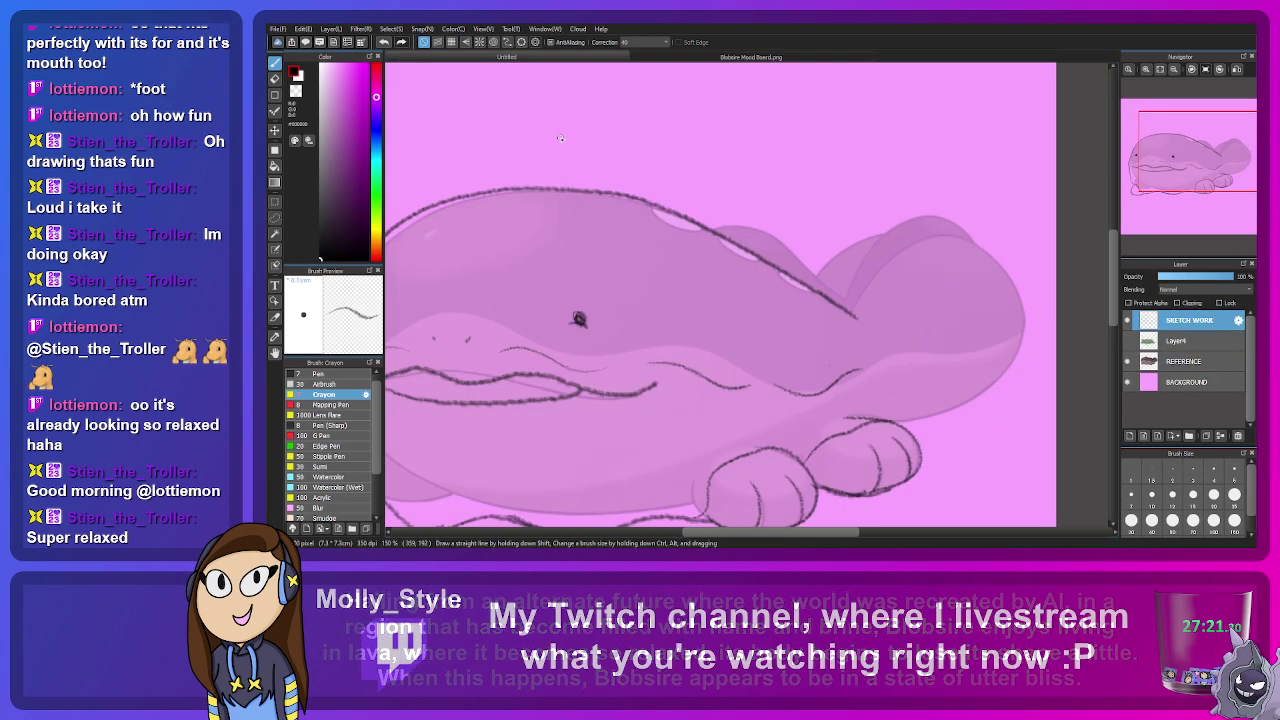
drag(1189, 158, 1193, 155)
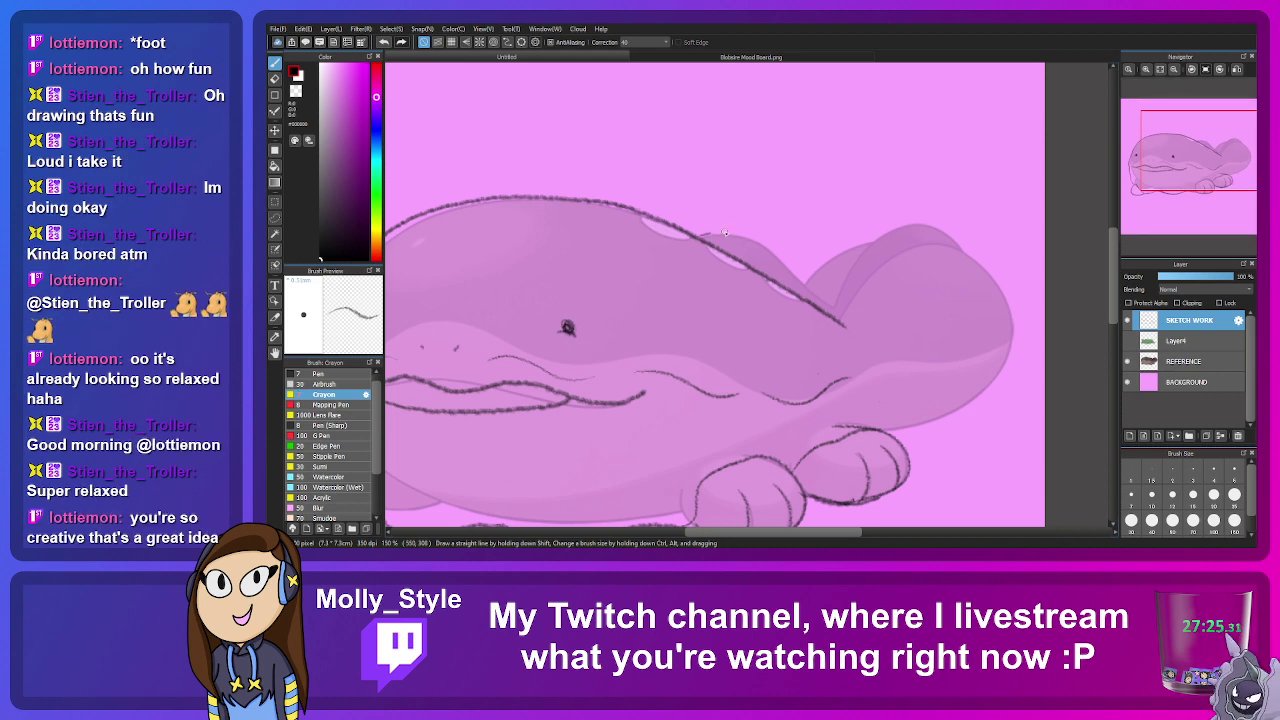
drag(700, 234, 784, 250)
key(ctrl+z)
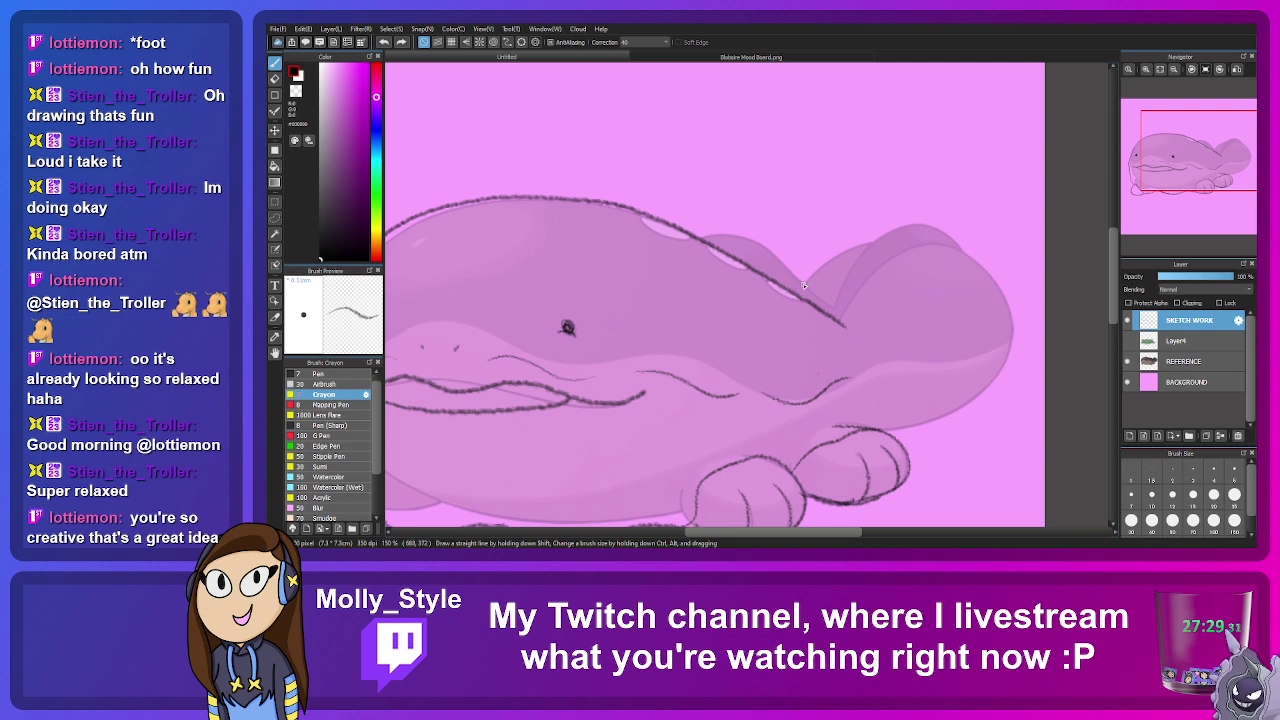
mouse_move(811, 279)
mouse_down()
mouse_move(858, 248)
mouse_move(914, 240)
mouse_move(978, 258)
mouse_move(1005, 298)
mouse_move(1008, 356)
mouse_move(979, 401)
mouse_move(860, 426)
mouse_up()
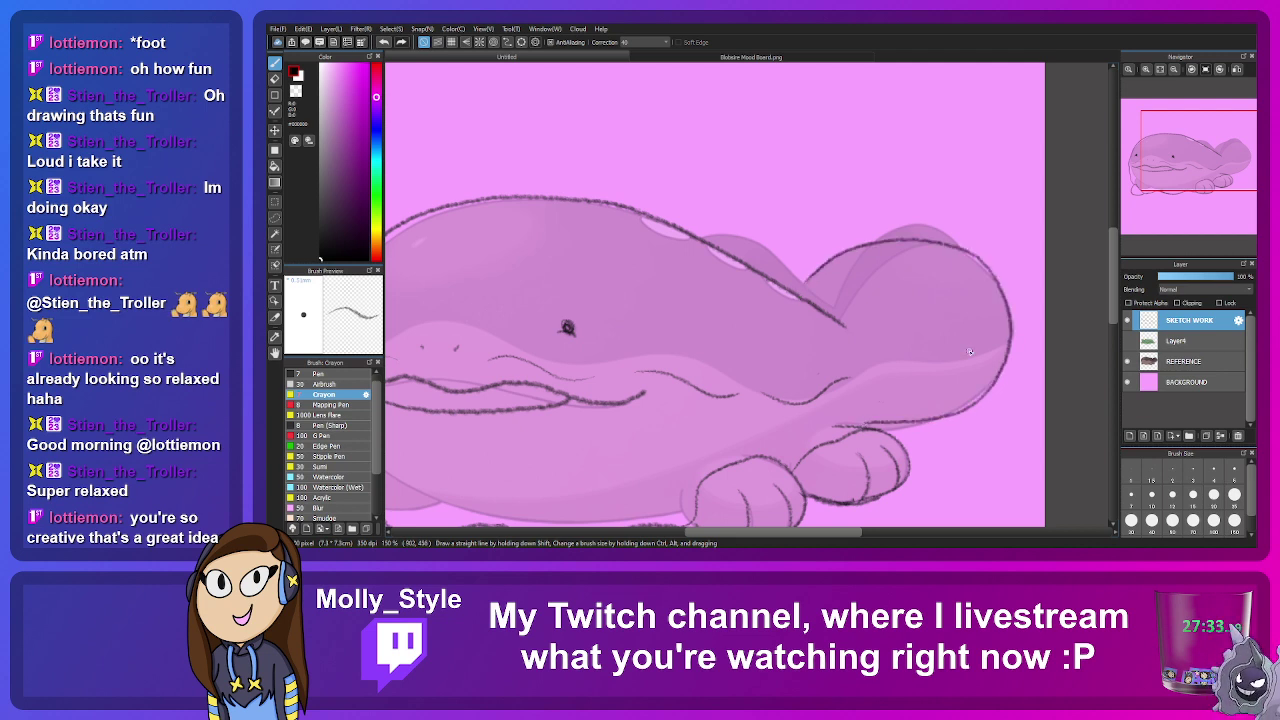
key(ctrl+z)
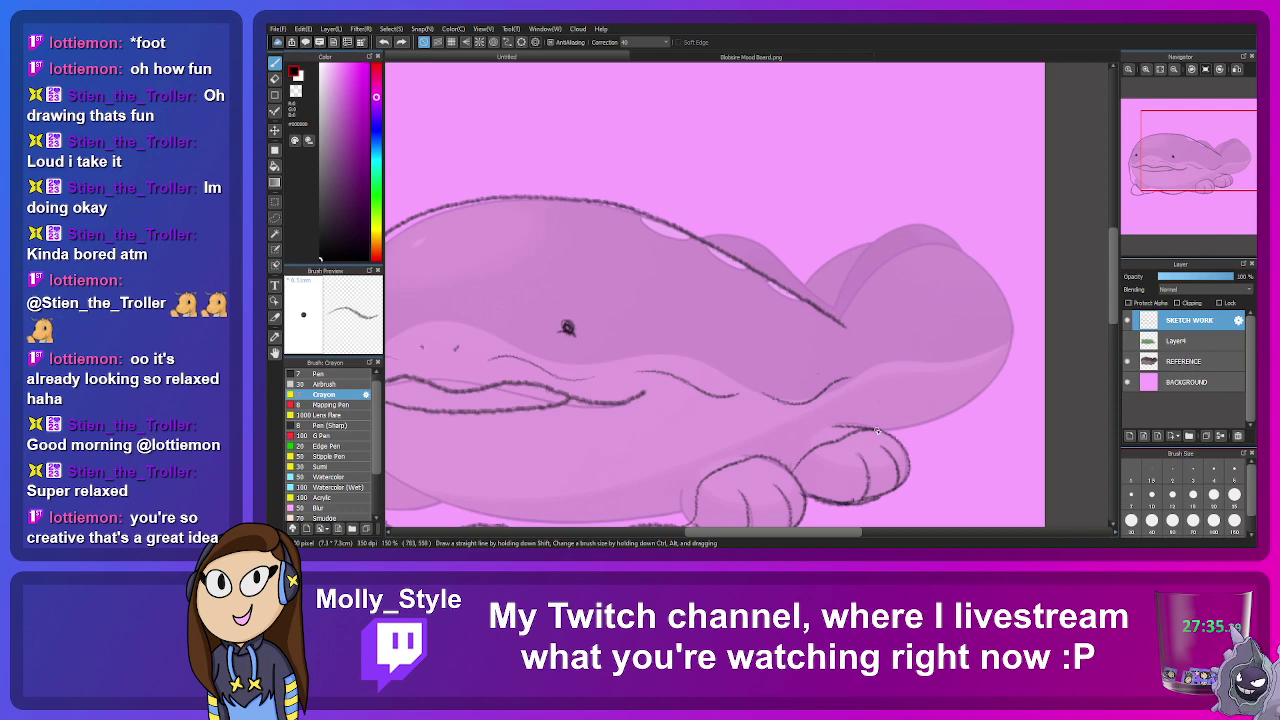
Step: Sketch the tail's underside and rear edge sagging beyond the reference, and compare it with the REFERENCE layer hidden and shown
mouse_move(907, 433)
mouse_down()
mouse_move(984, 413)
mouse_move(1035, 370)
mouse_move(1008, 301)
mouse_move(956, 241)
mouse_up()
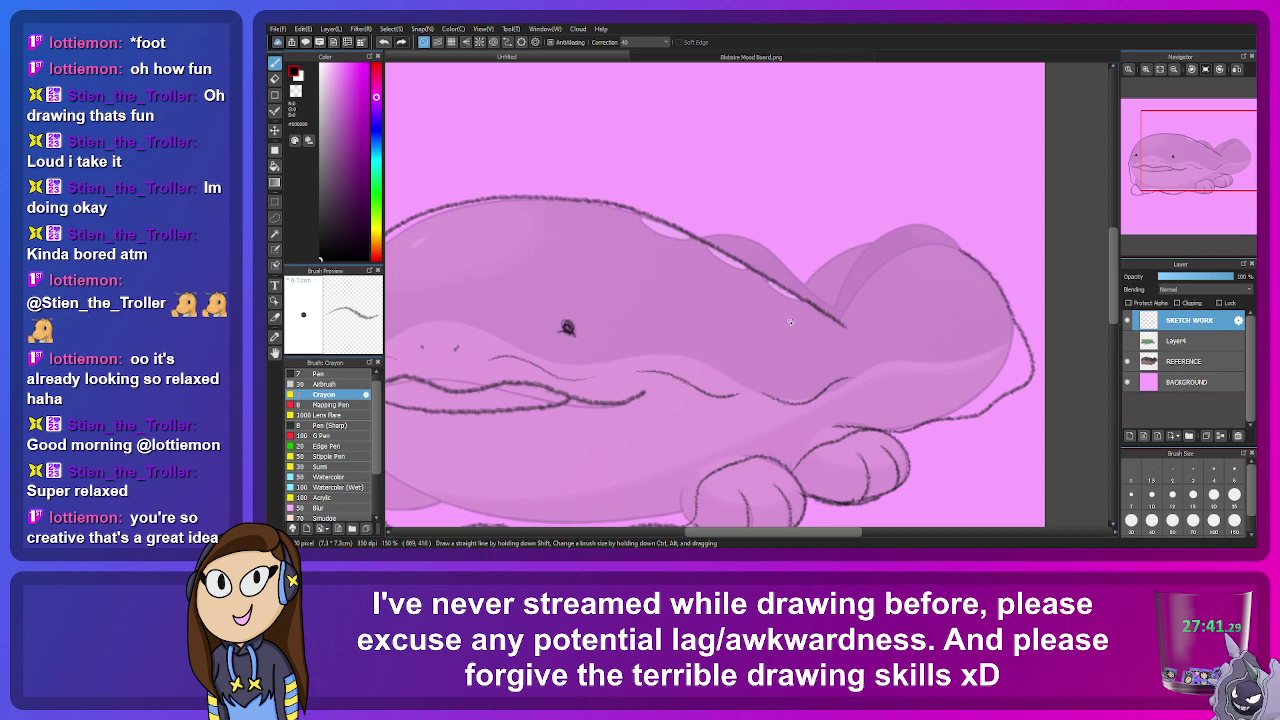
click(1128, 361)
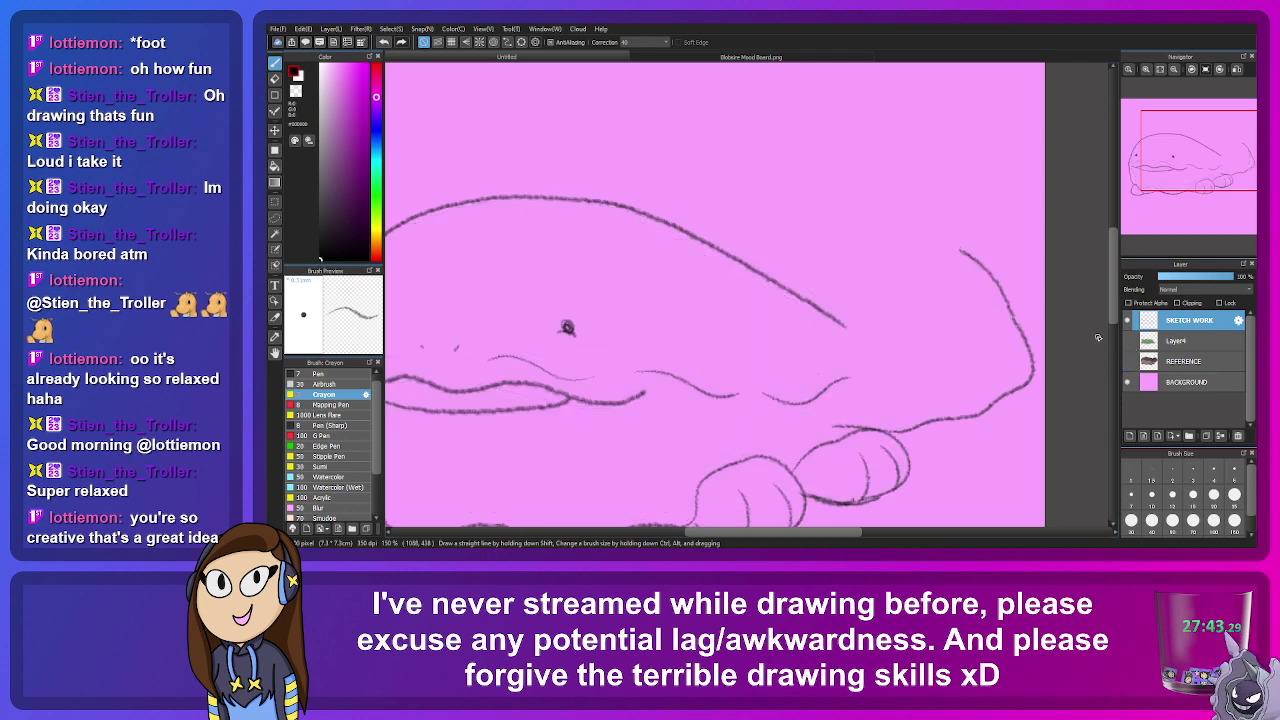
click(1129, 362)
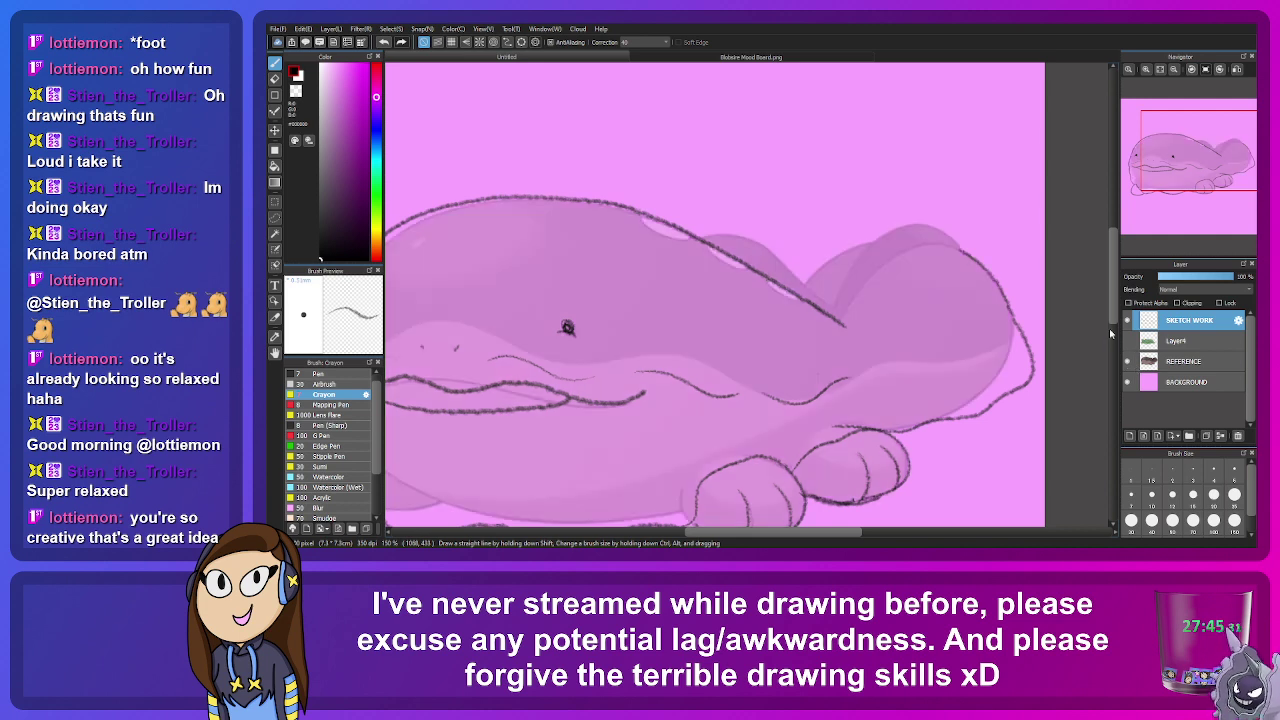
Step: Try to sketch the tail's upper curve between its rear edge and the back line
mouse_move(962, 250)
mouse_down()
mouse_move(882, 236)
mouse_move(827, 259)
mouse_move(796, 293)
mouse_up()
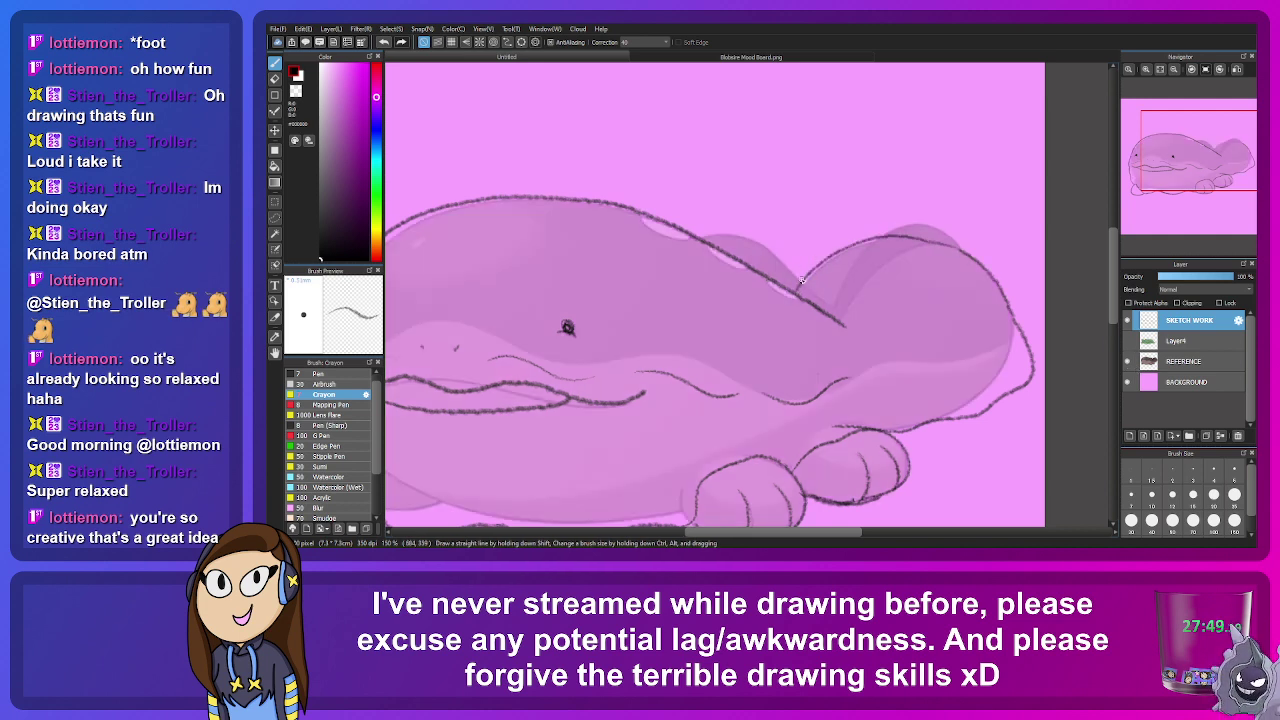
key(ctrl+z)
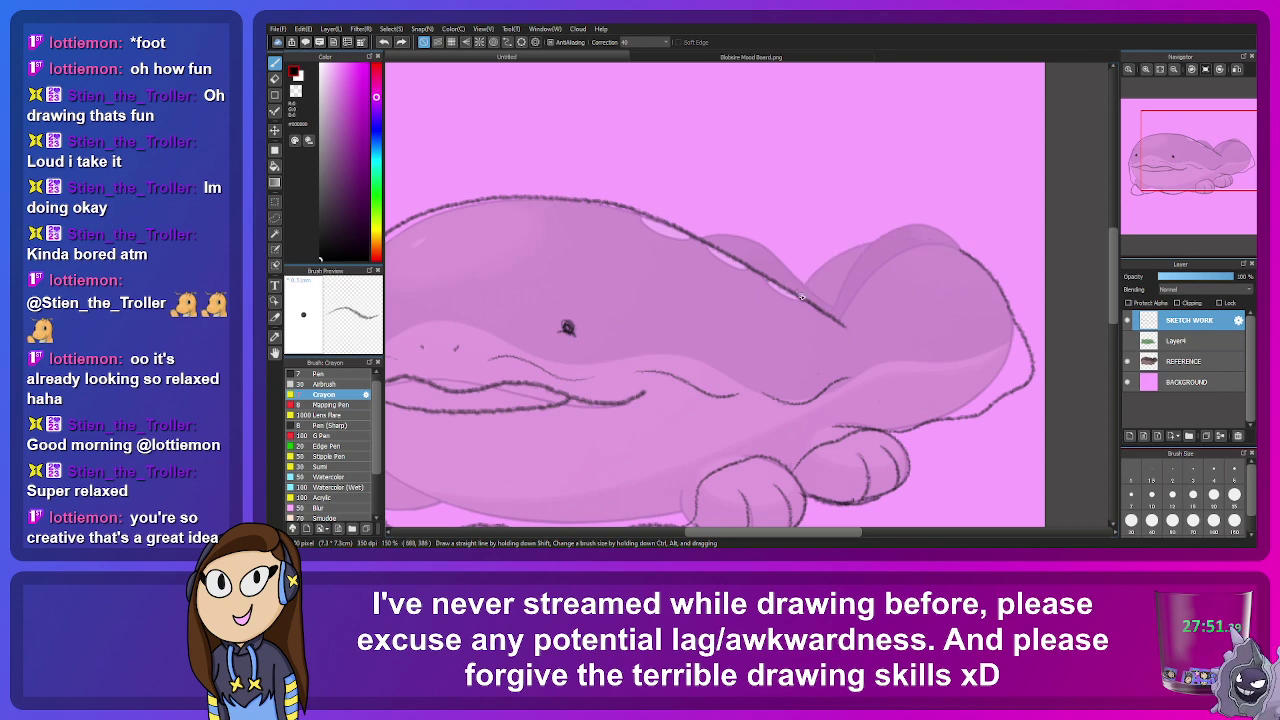
mouse_move(801, 297)
mouse_down()
mouse_move(868, 250)
mouse_move(963, 250)
mouse_up()
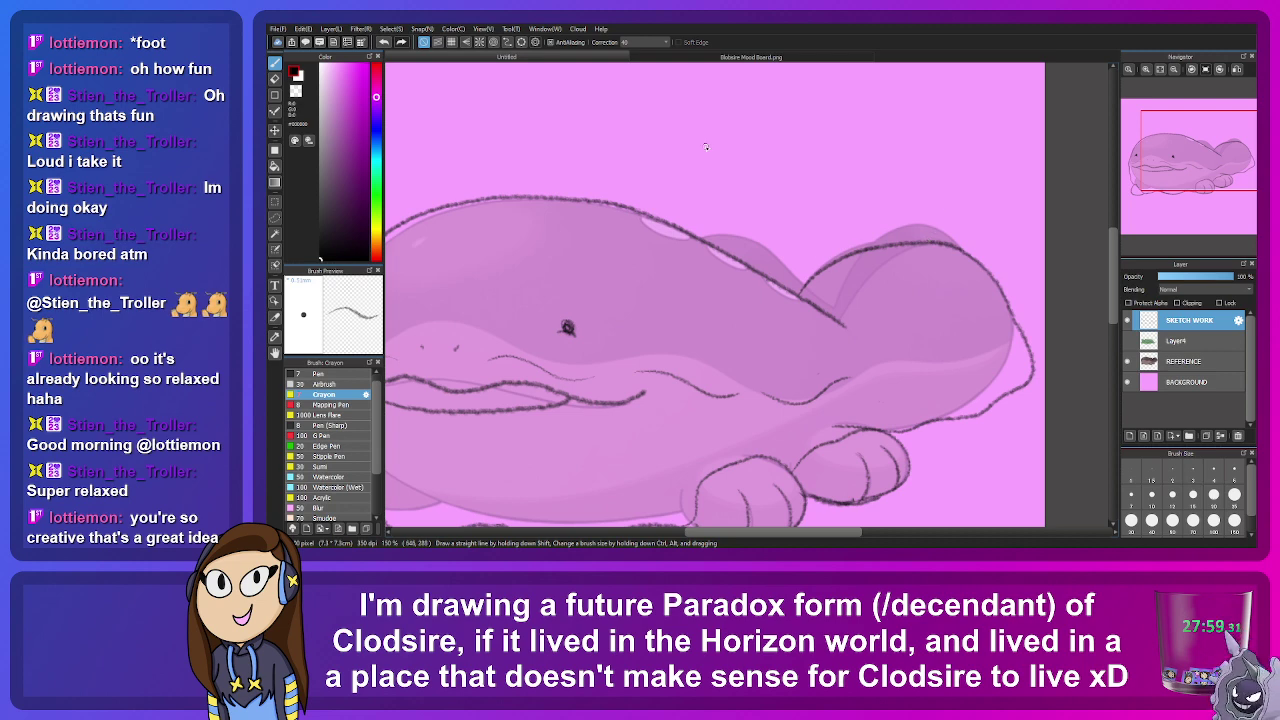
Step: Check the in-game Clodsire picture and the volcano-backed creature on the mood board, and redraw the tail's upper curve over the reference
click(686, 57)
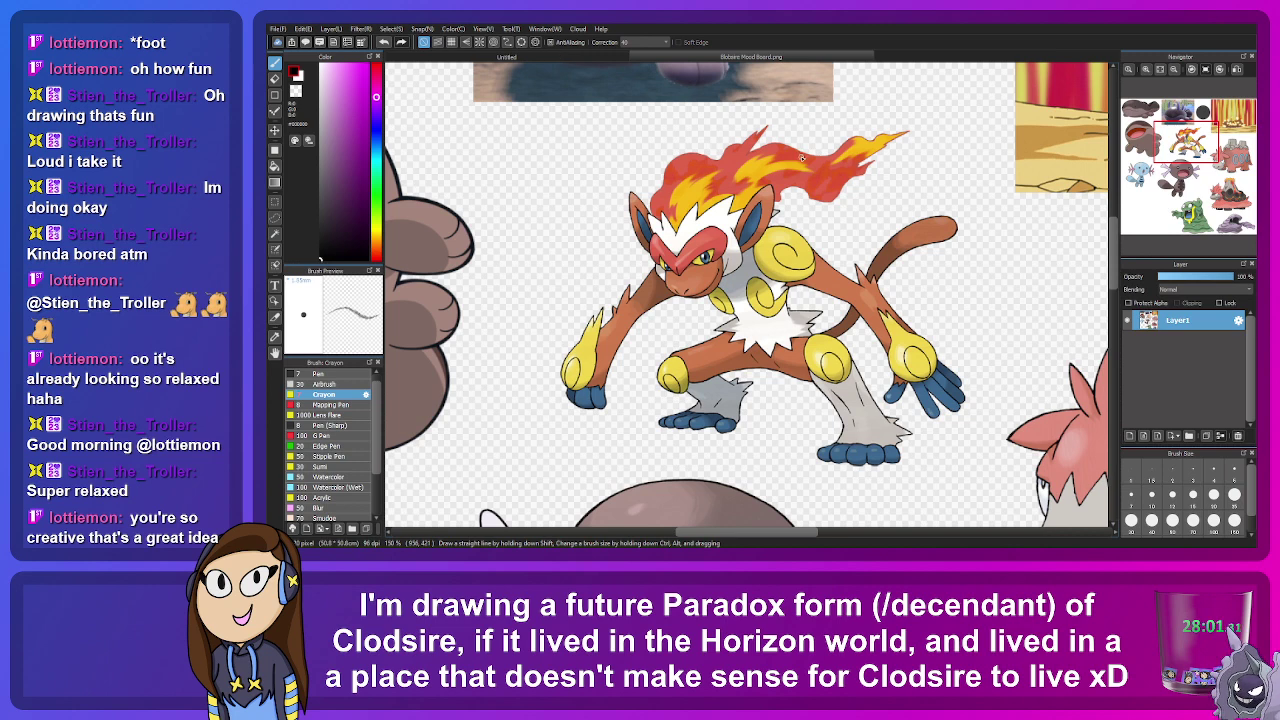
click(1177, 110)
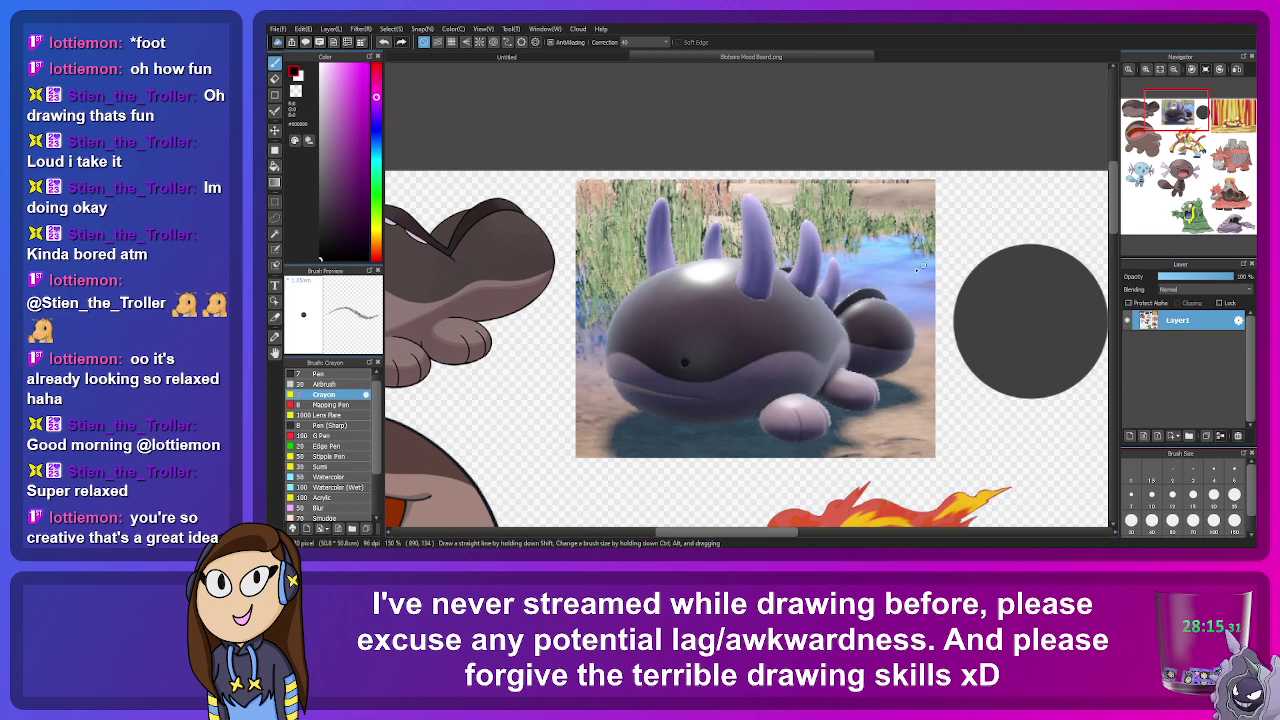
drag(1184, 123, 1232, 148)
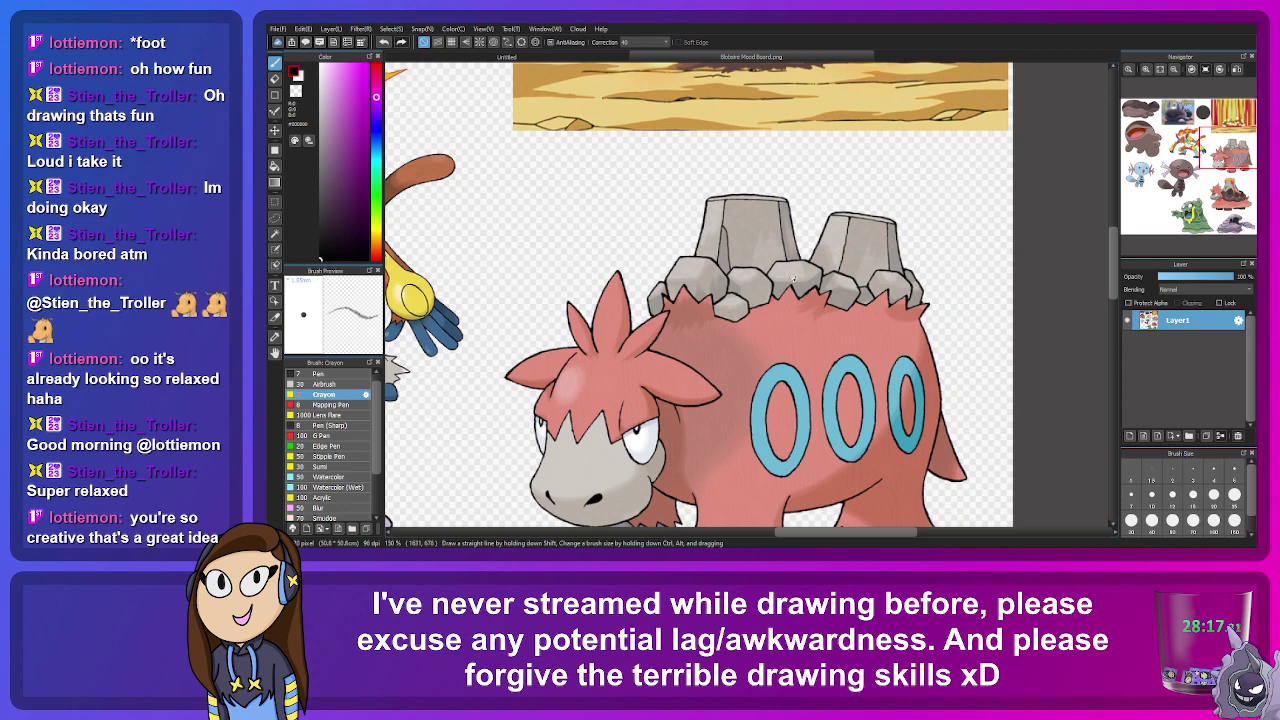
click(575, 59)
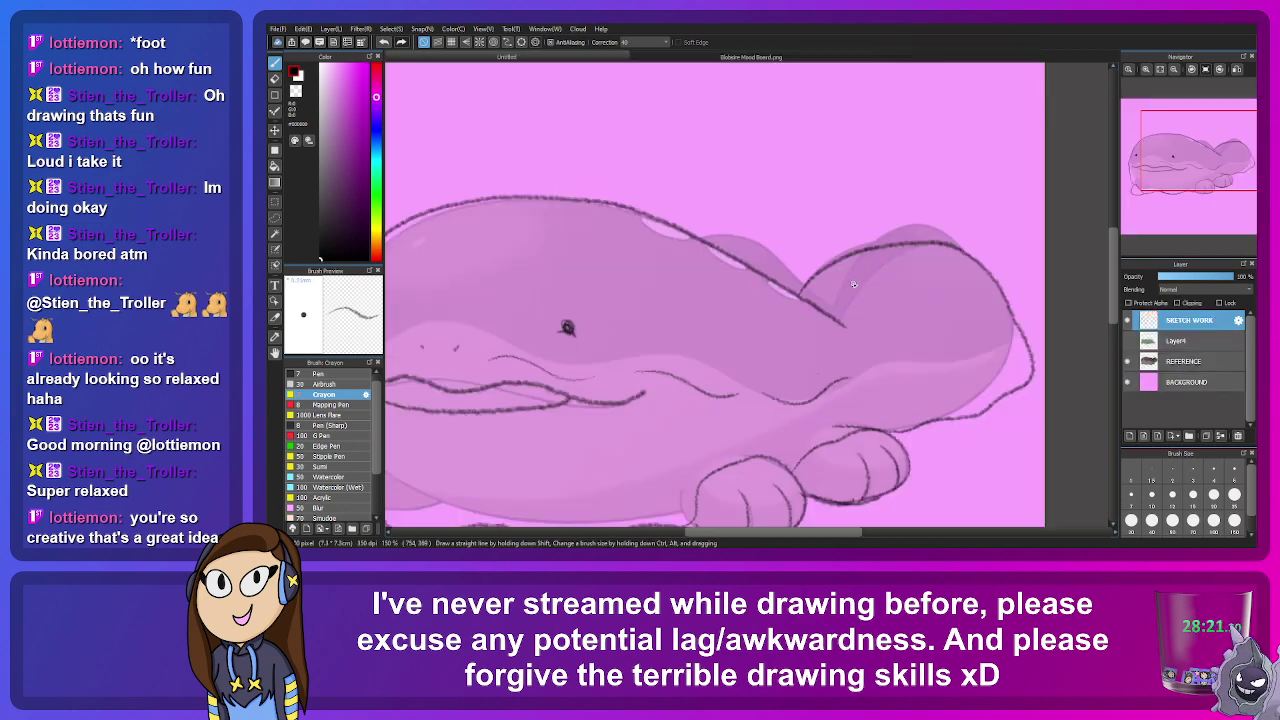
key(ctrl+z)
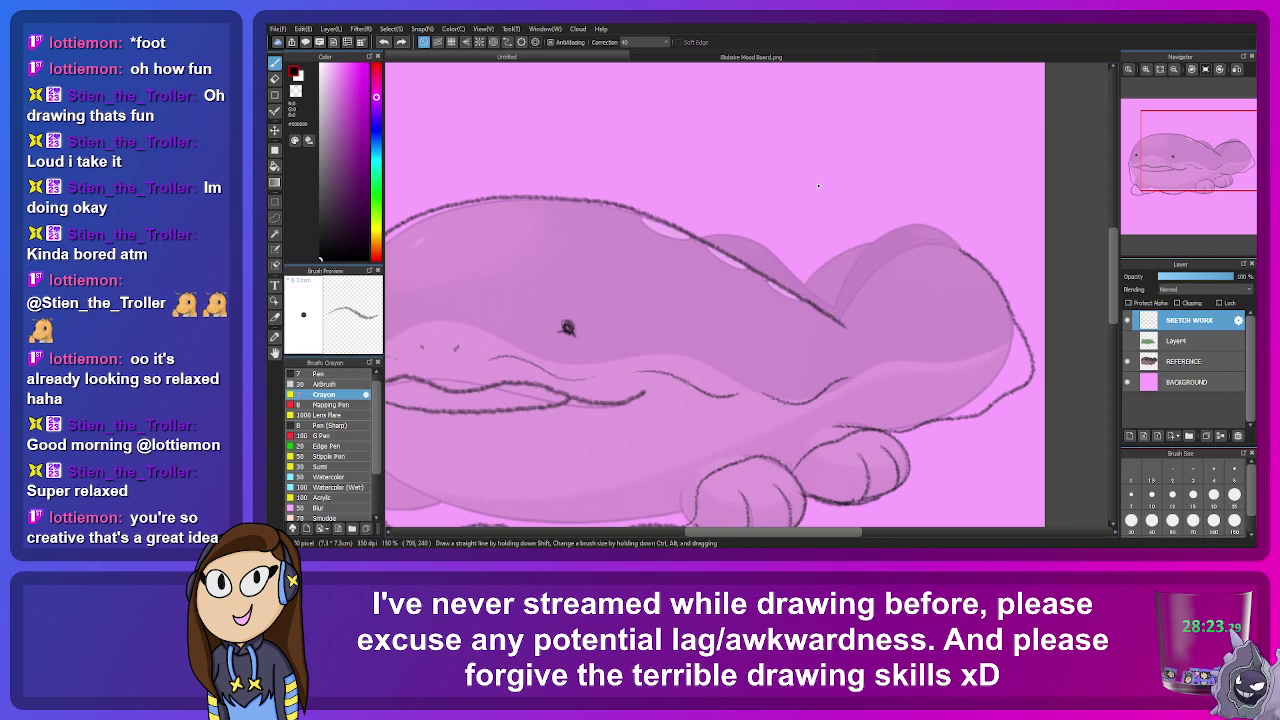
mouse_move(797, 297)
mouse_down()
mouse_move(877, 245)
mouse_move(936, 244)
mouse_move(997, 270)
mouse_up()
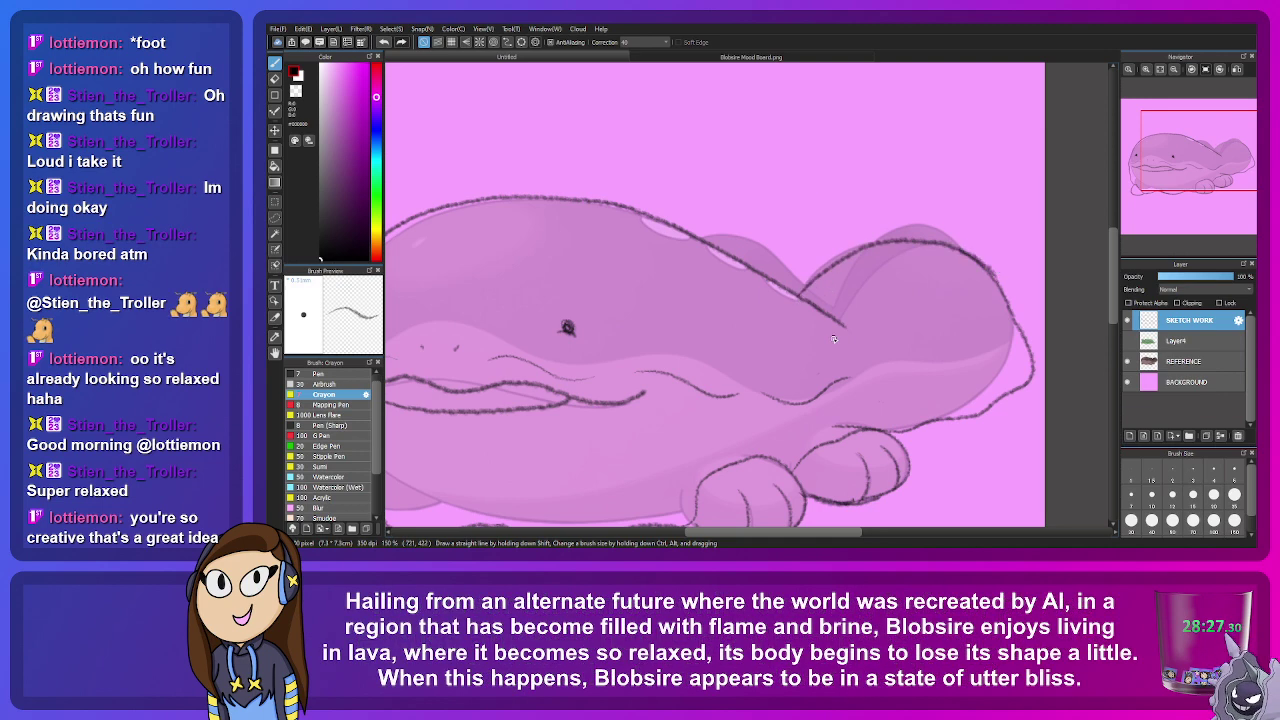
Step: Sketch the wavy marking line across the tail, and hide the REFERENCE layer to review the whole sketch
mouse_move(883, 366)
mouse_down()
mouse_move(990, 358)
mouse_move(1004, 337)
mouse_up()
key(ctrl+z)
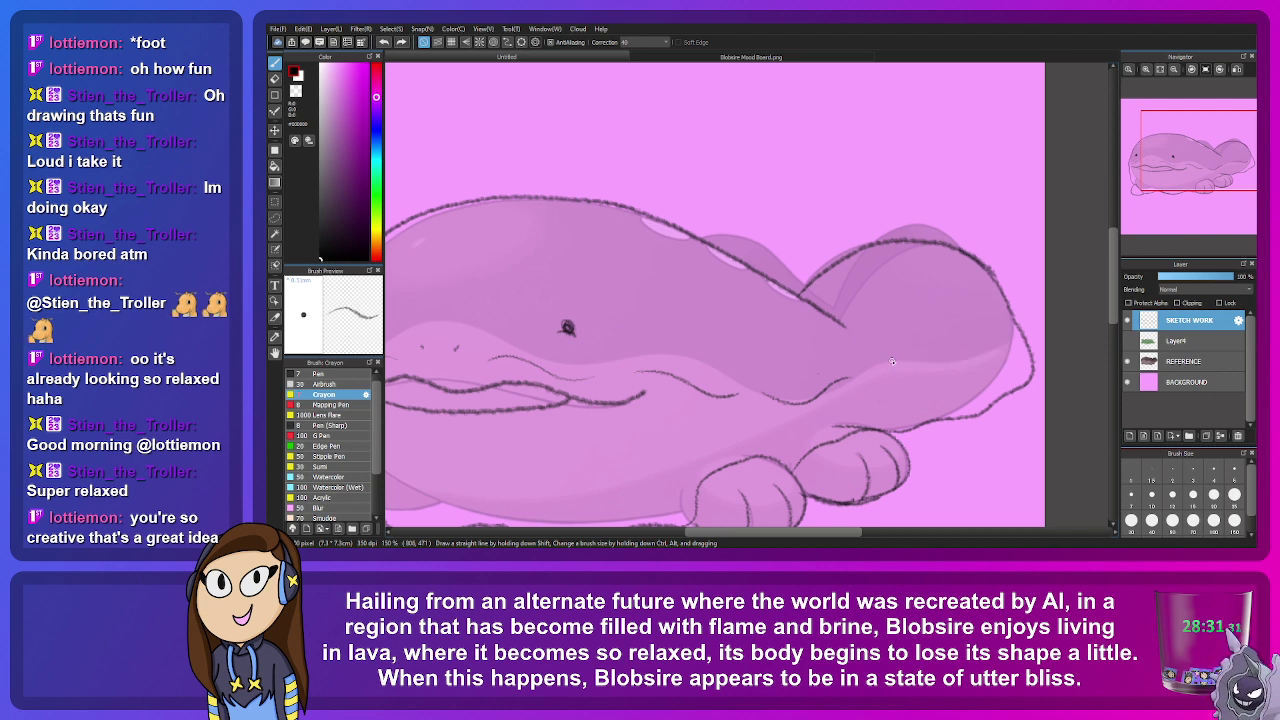
drag(892, 362, 984, 336)
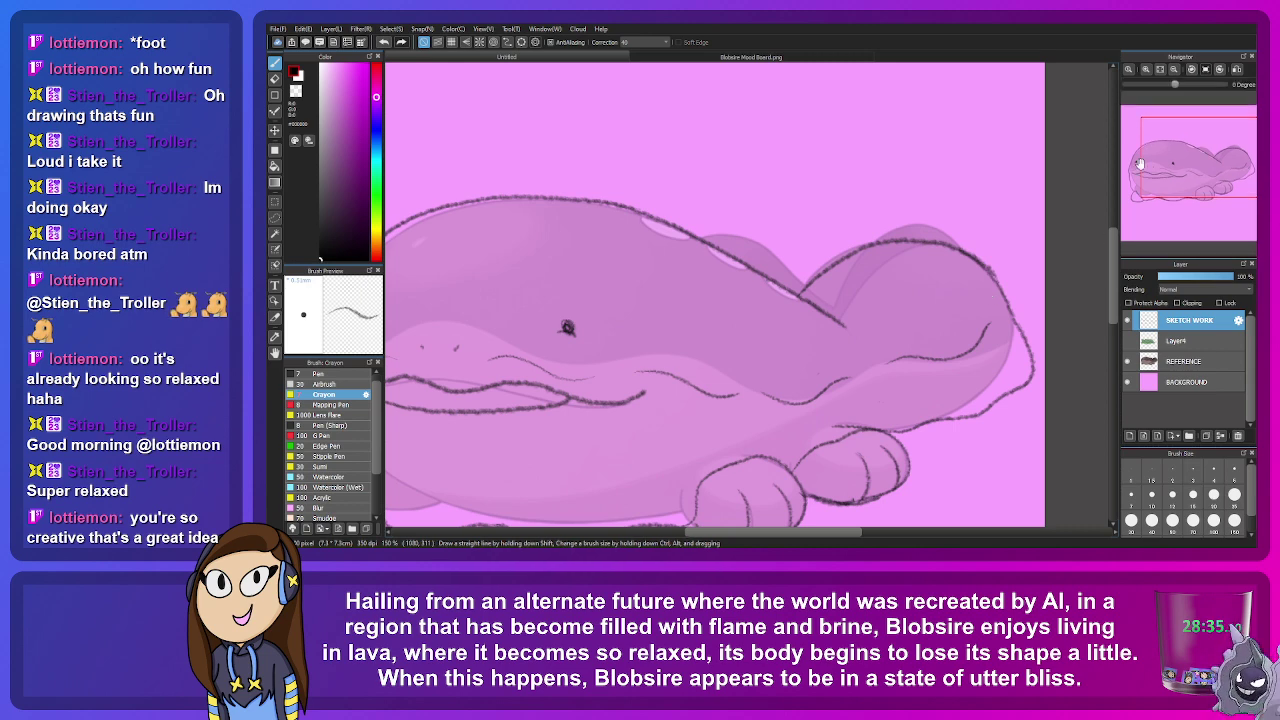
drag(1181, 165, 1177, 146)
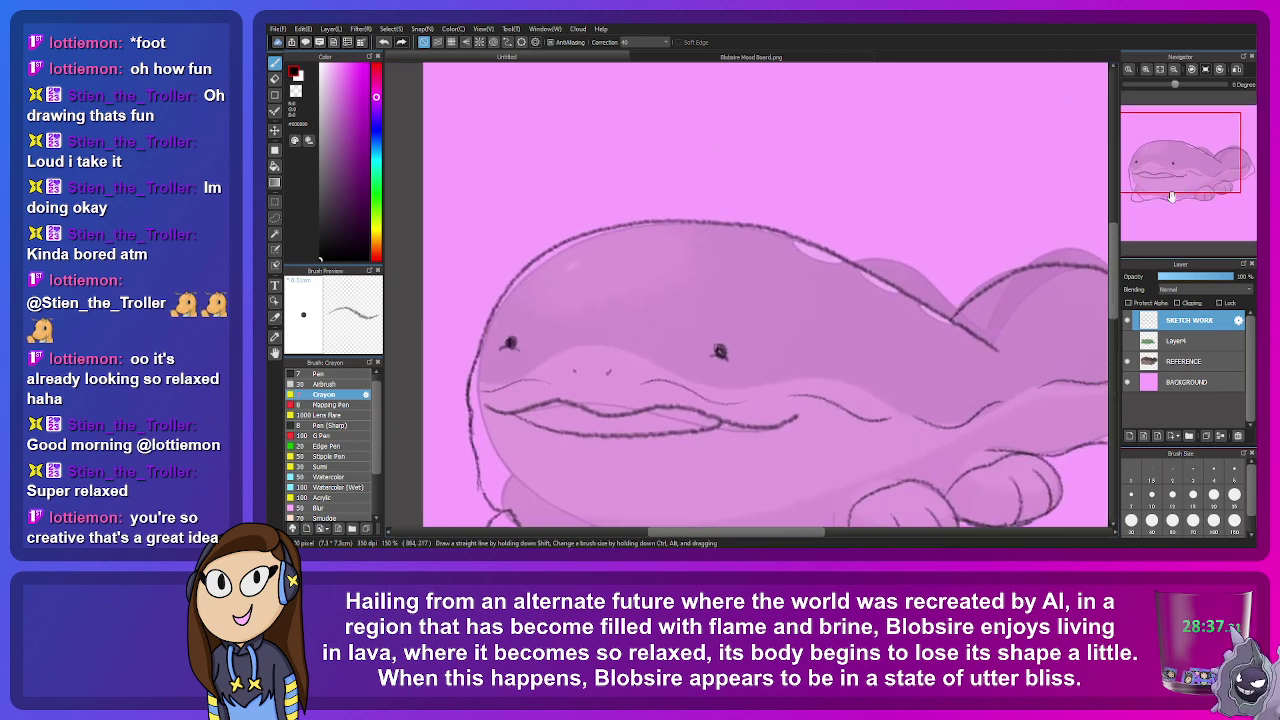
drag(1173, 192, 1197, 175)
click(1127, 361)
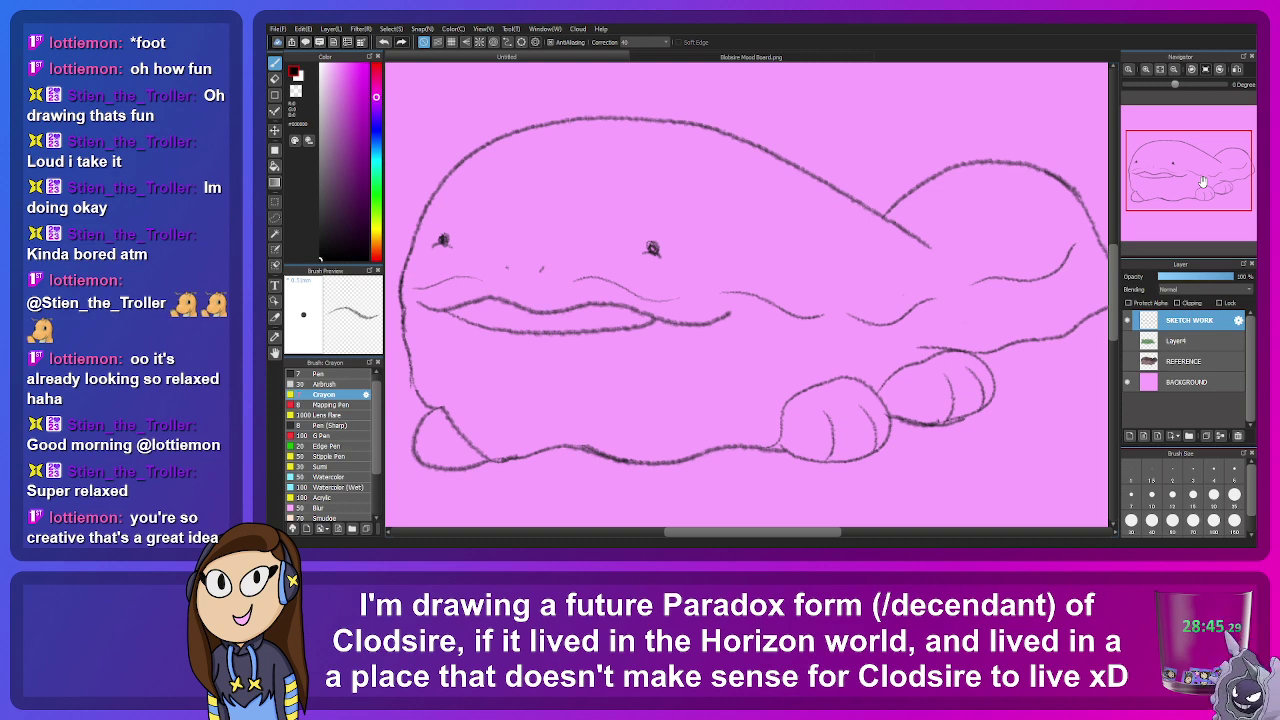
Step: Lasso the tail sketch without the back line or feet, and use Transform to rotate it slightly clockwise and reposition it
scroll(836, 260, up, 2)
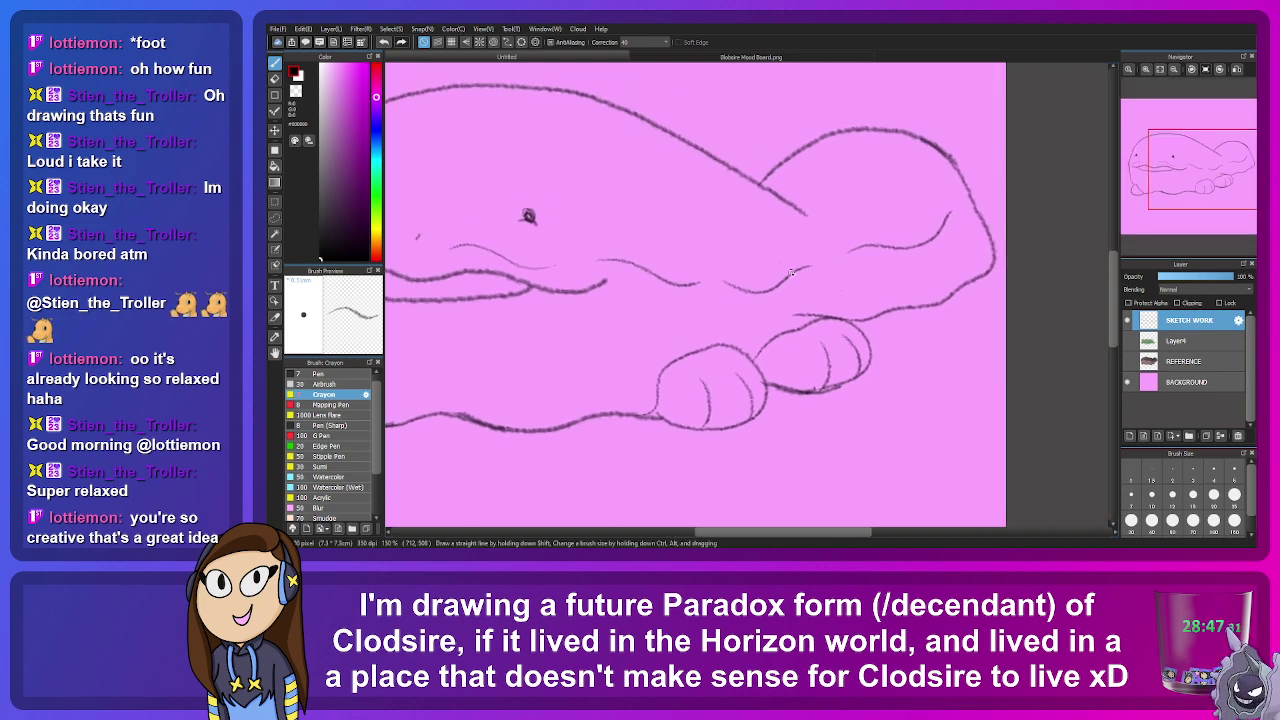
mouse_move(1191, 179)
mouse_down()
mouse_move(1201, 174)
mouse_move(1180, 167)
mouse_move(1201, 163)
mouse_up()
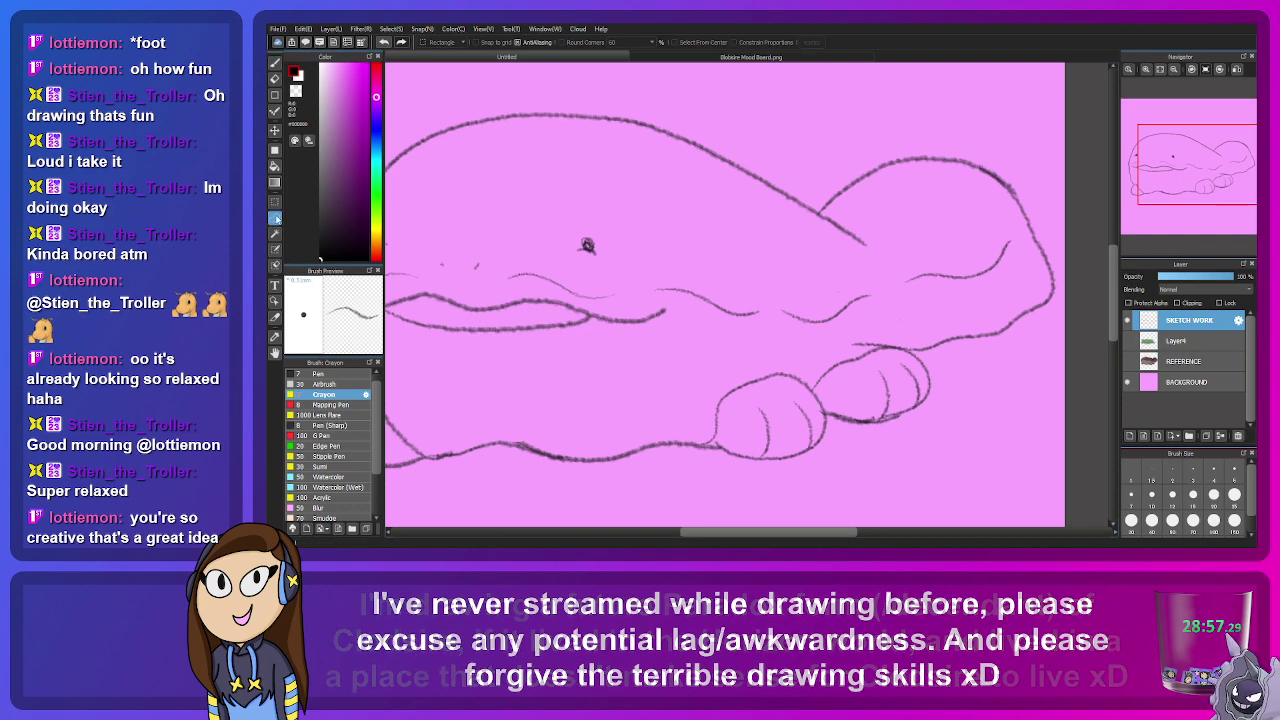
key(m)
mouse_move(836, 218)
mouse_down()
mouse_move(815, 172)
mouse_move(925, 127)
mouse_move(1051, 197)
mouse_move(1088, 303)
mouse_move(1034, 368)
mouse_move(839, 353)
mouse_move(878, 313)
mouse_move(869, 270)
mouse_move(814, 228)
mouse_move(864, 254)
mouse_move(875, 238)
mouse_move(836, 216)
mouse_up()
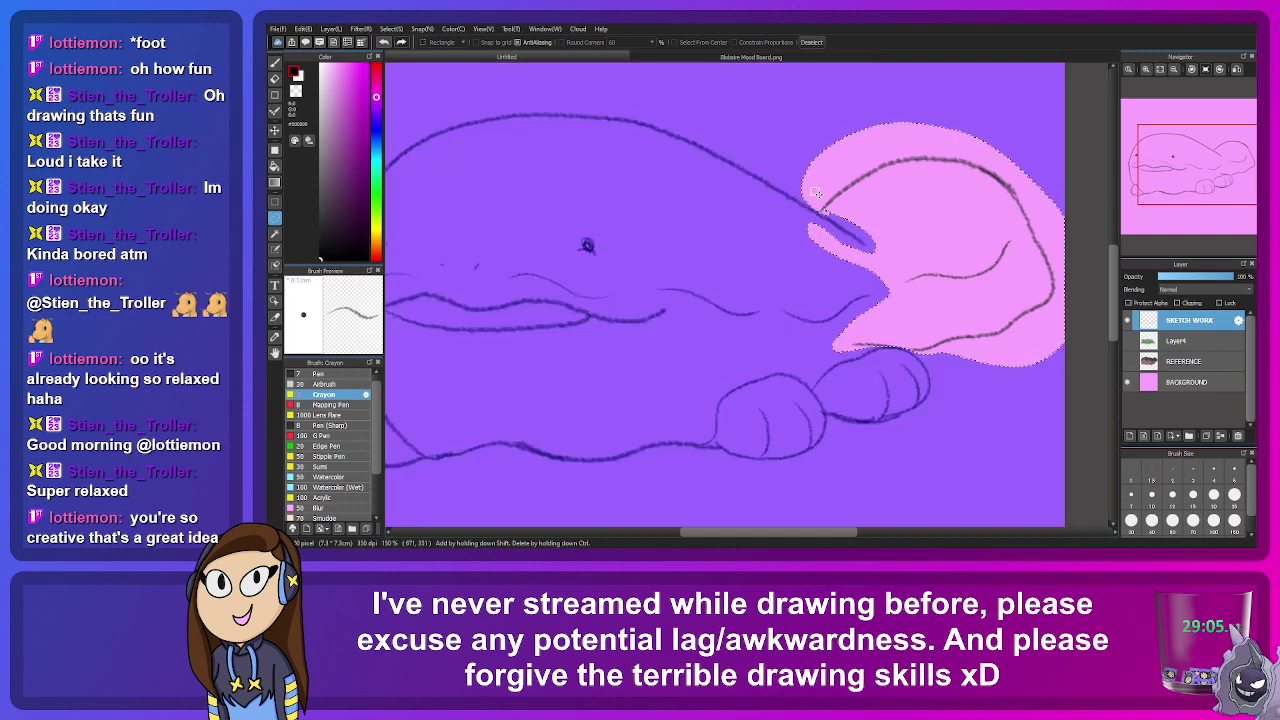
key(ctrl+t)
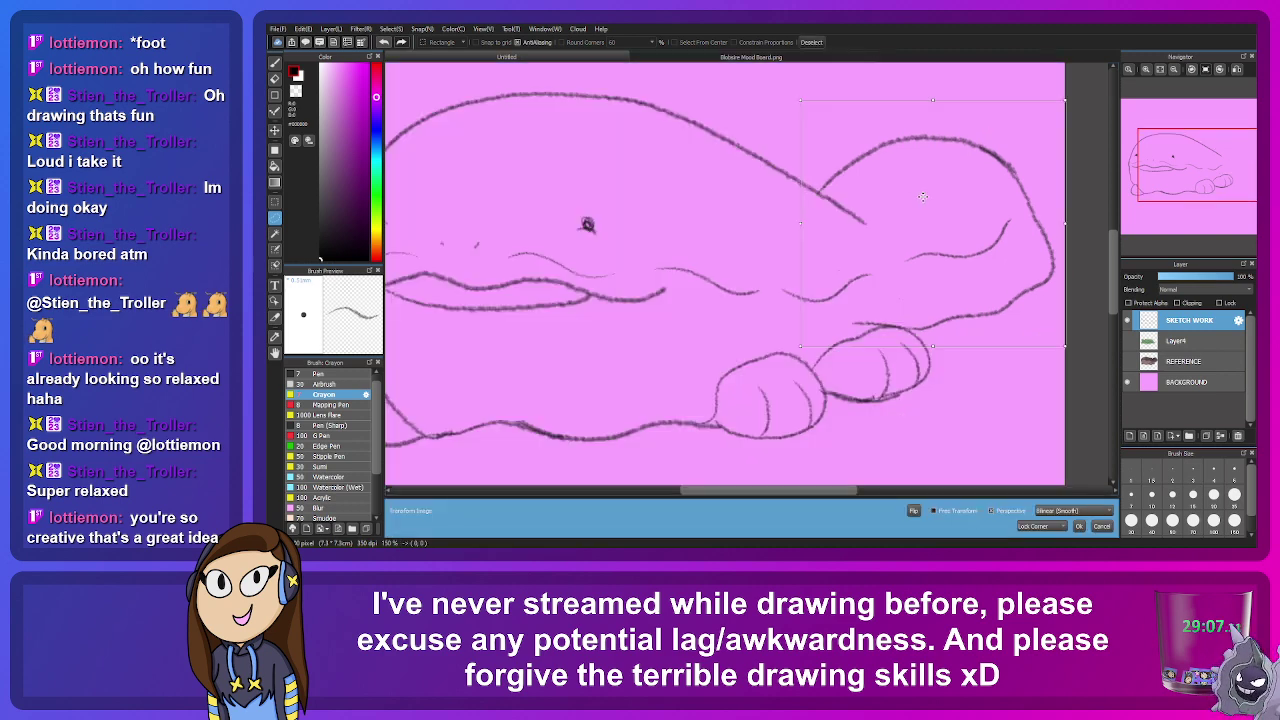
mouse_move(917, 196)
mouse_down()
mouse_move(931, 209)
mouse_move(920, 176)
mouse_up()
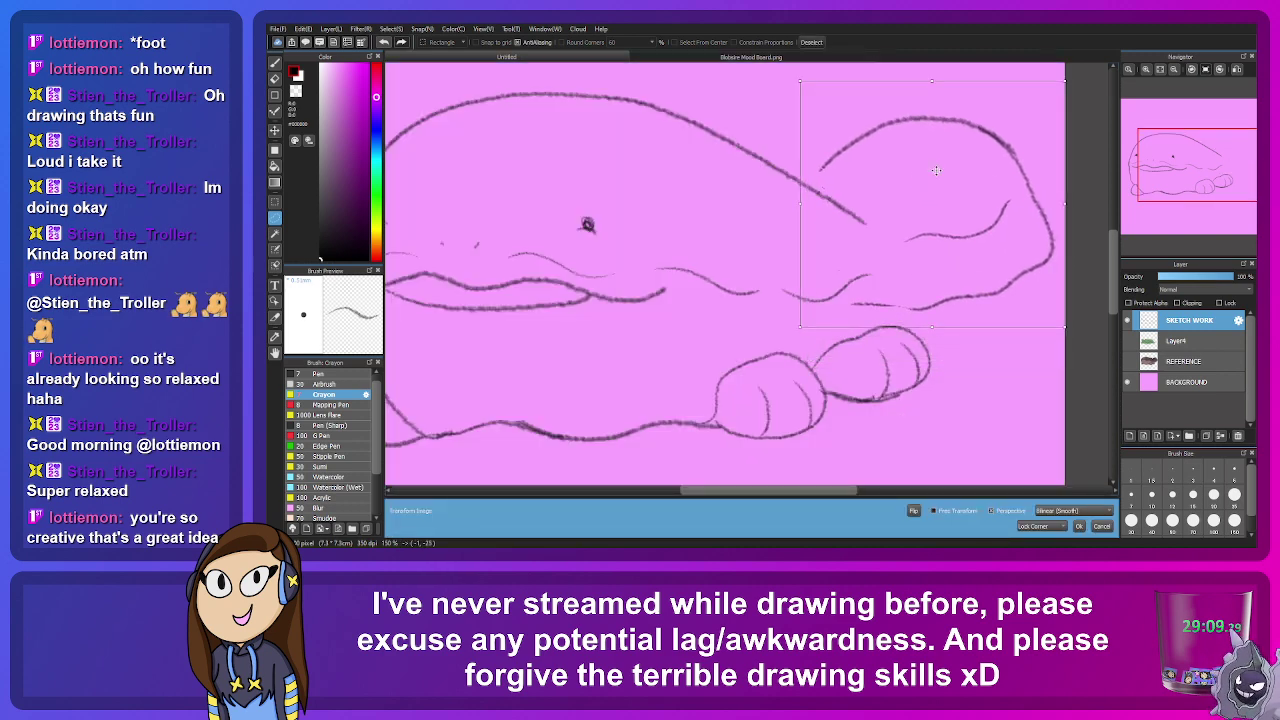
drag(1073, 69, 1088, 89)
mouse_move(910, 196)
mouse_down()
mouse_move(938, 258)
mouse_move(900, 191)
mouse_up()
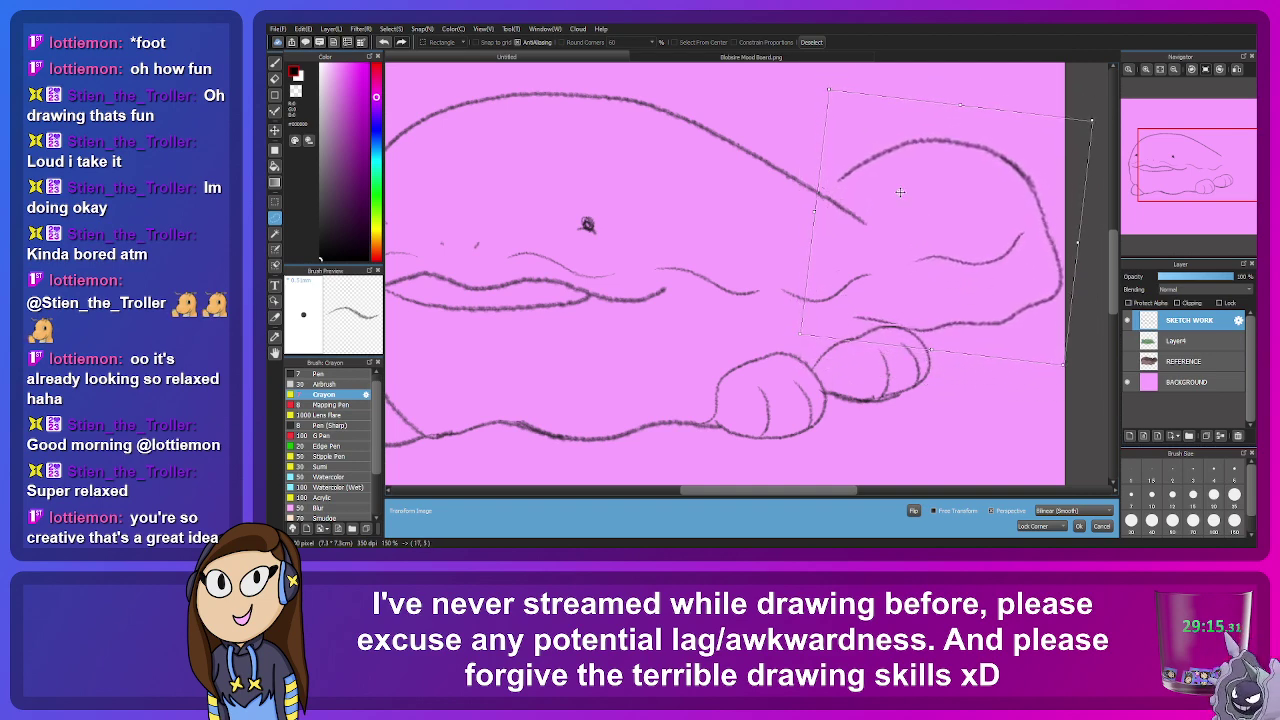
Step: Try tilting the tail counterclockwise against the back line, and return it to the clockwise tilt
drag(832, 78, 795, 116)
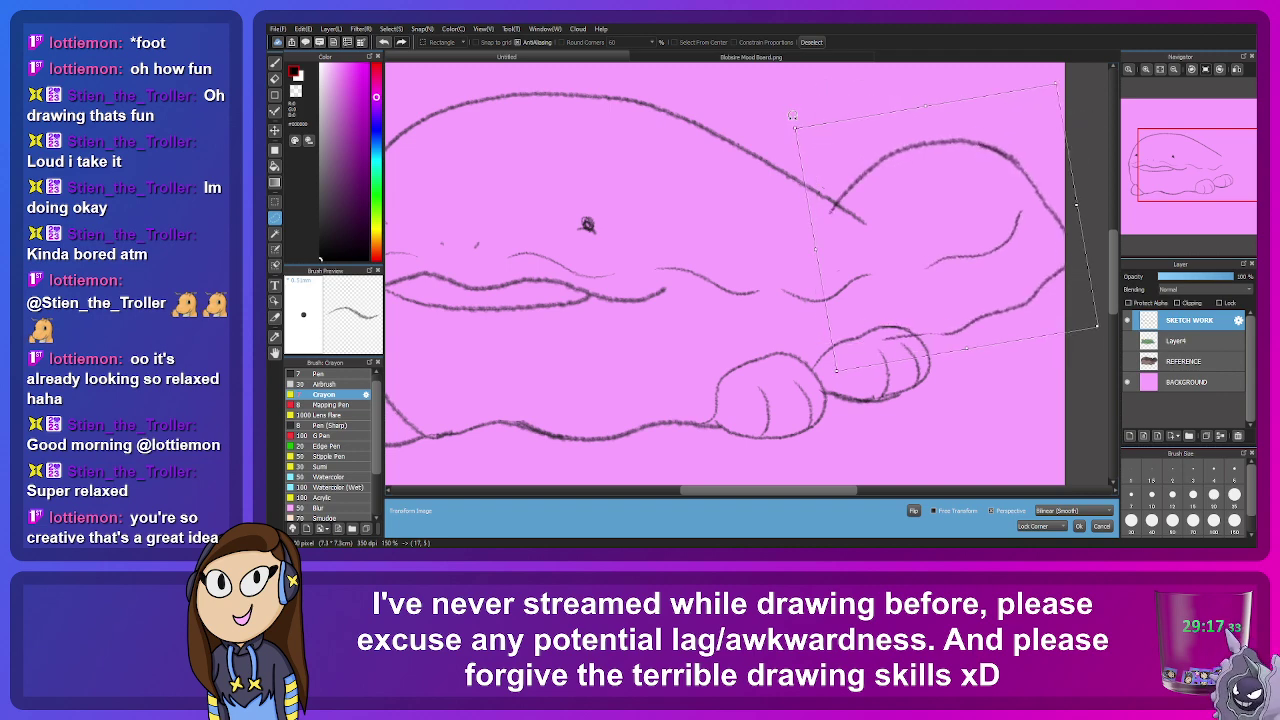
drag(877, 205, 865, 188)
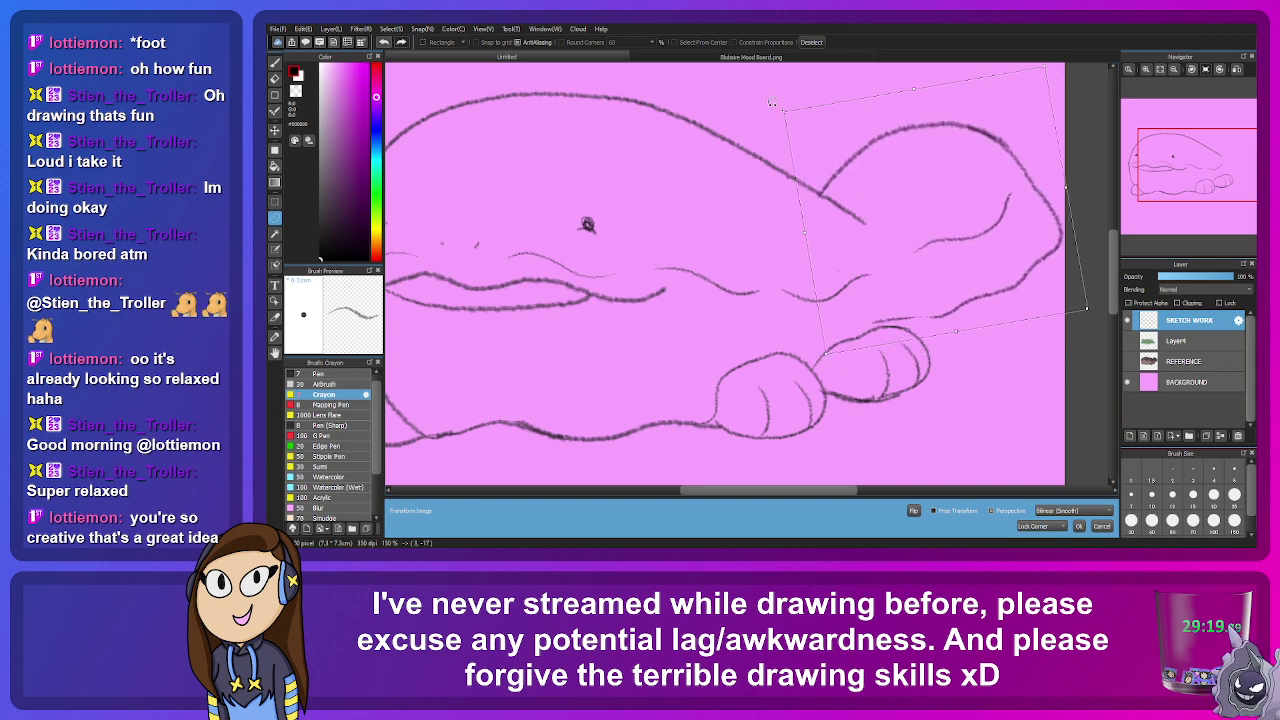
drag(772, 102, 831, 74)
drag(883, 203, 896, 224)
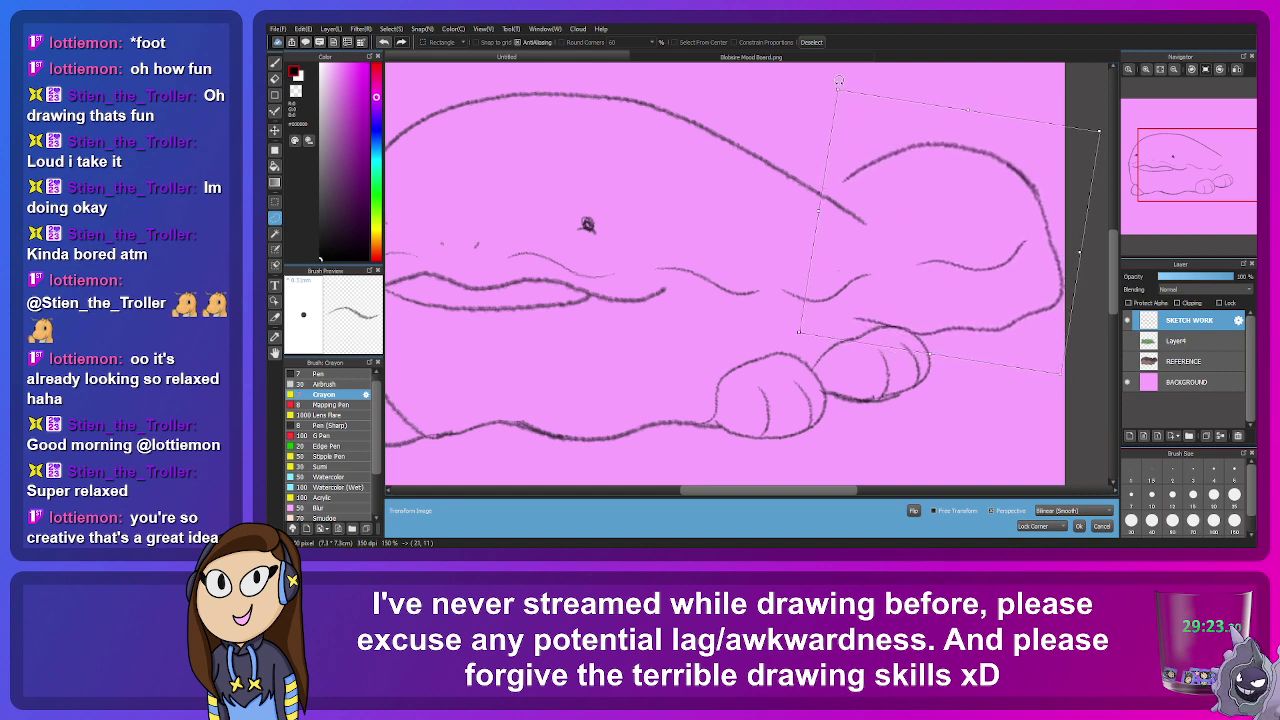
Step: Fine-tune the tail's rotation and position beside the body, and apply the transform
drag(839, 82, 832, 85)
drag(901, 182, 902, 180)
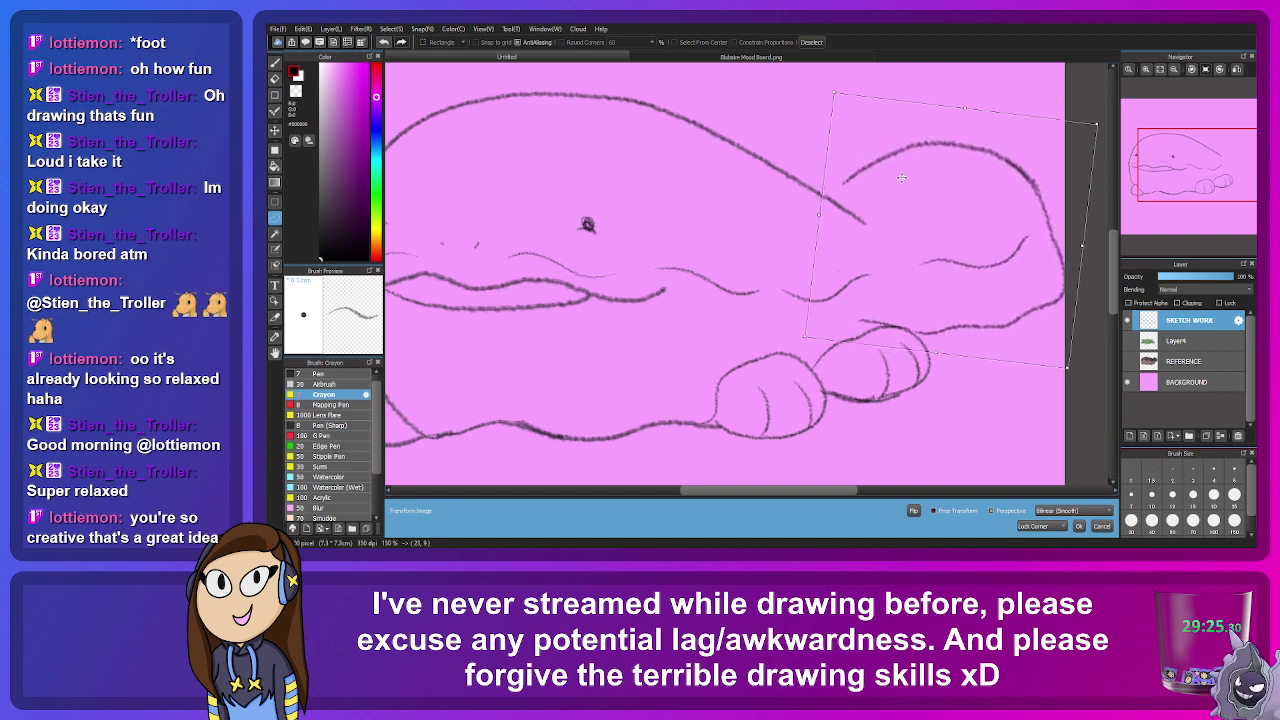
drag(976, 224, 966, 224)
click(1078, 526)
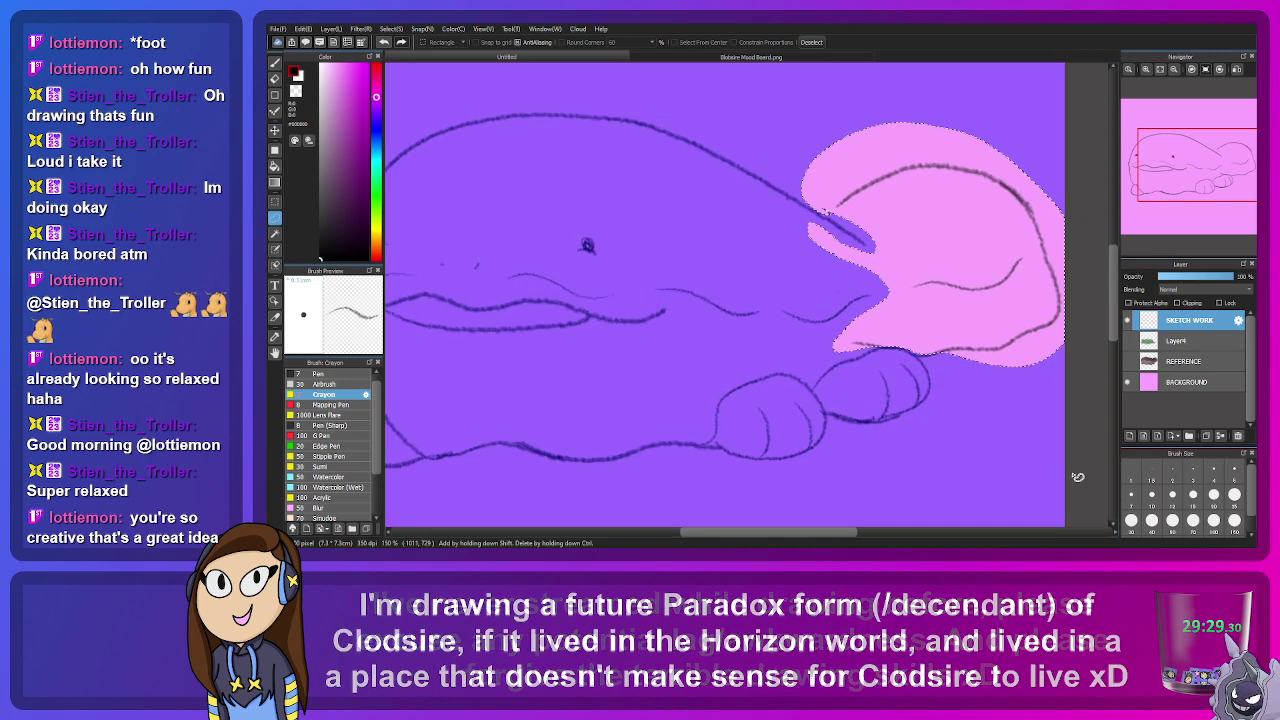
Step: Deselect the tail, and shift the whole sketch slightly left and up on the canvas with Transform
key(ctrl+t)
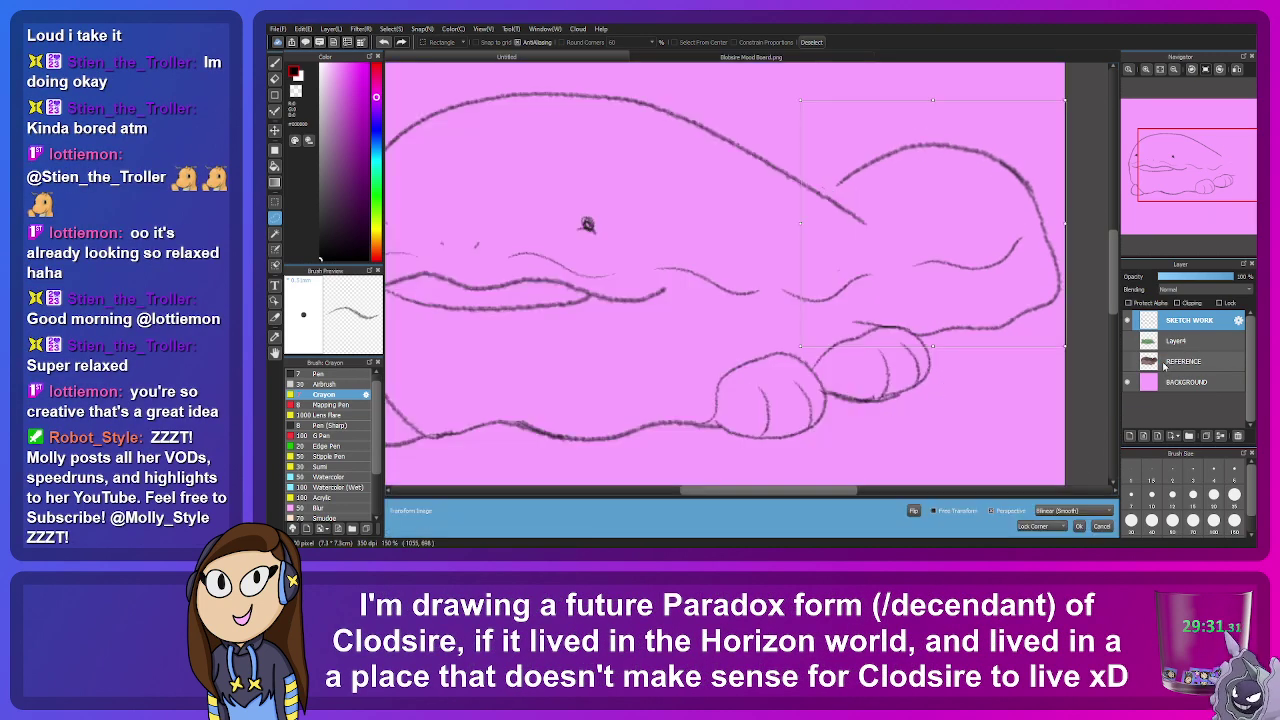
key(Escape)
key(ctrl+d)
key(ctrl+t)
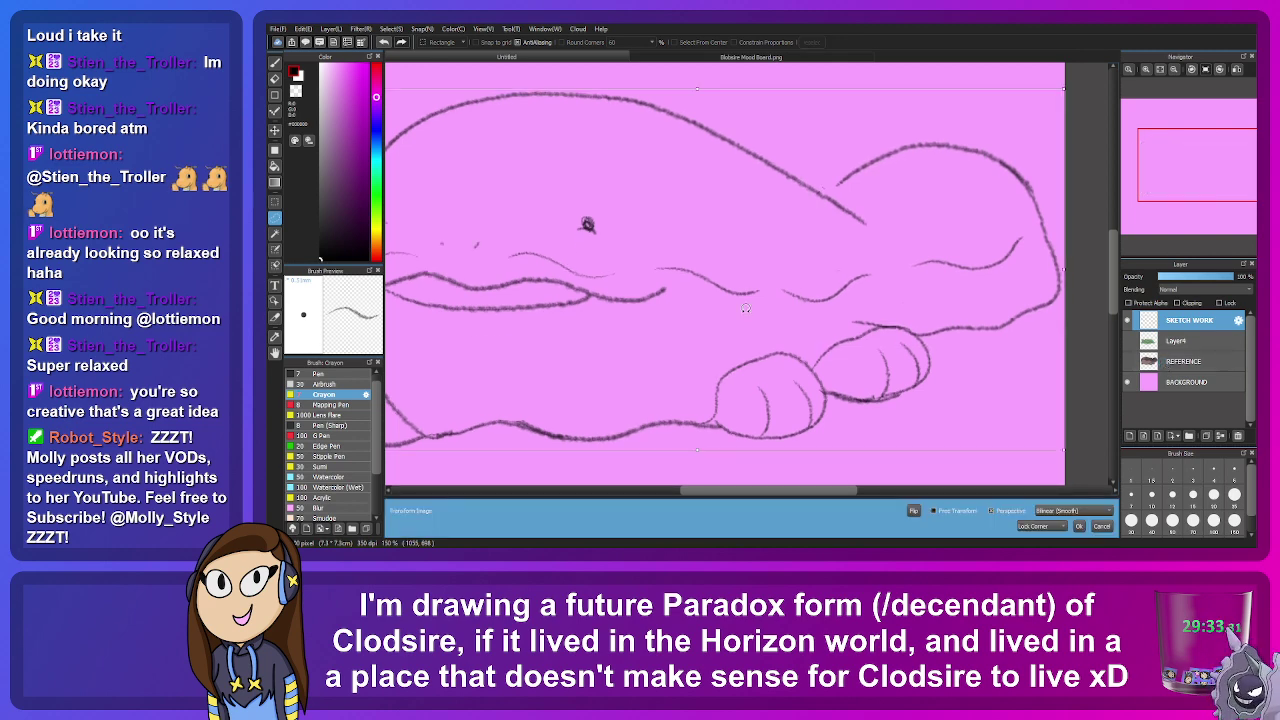
drag(731, 320, 718, 316)
click(1078, 526)
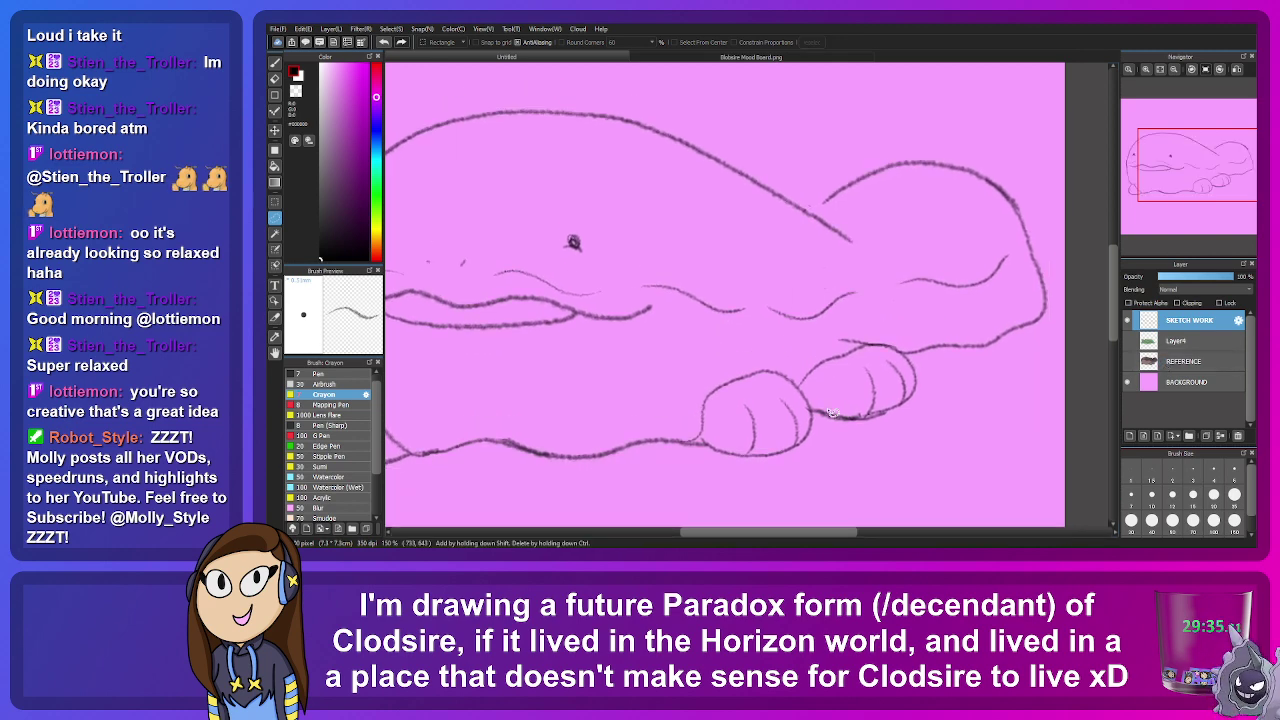
Step: Extend the tail's upper curve with the brush to rejoin the body's back line
drag(1123, 210, 1206, 175)
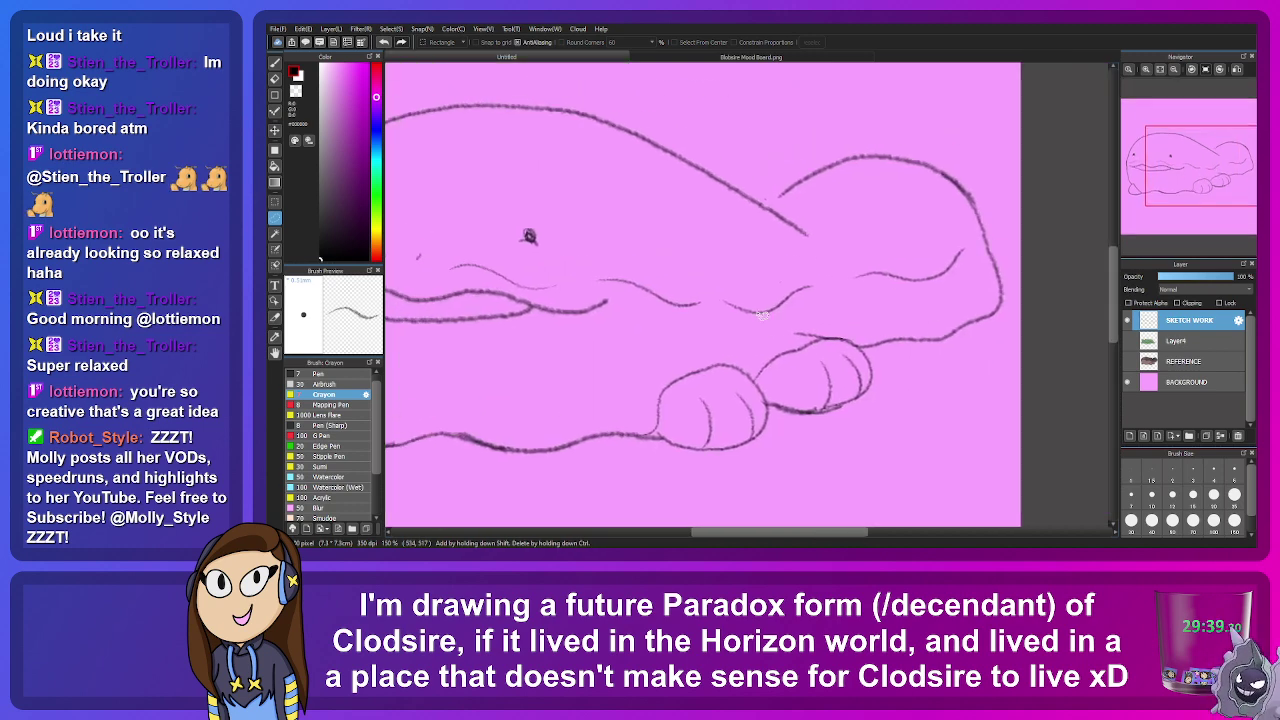
click(275, 63)
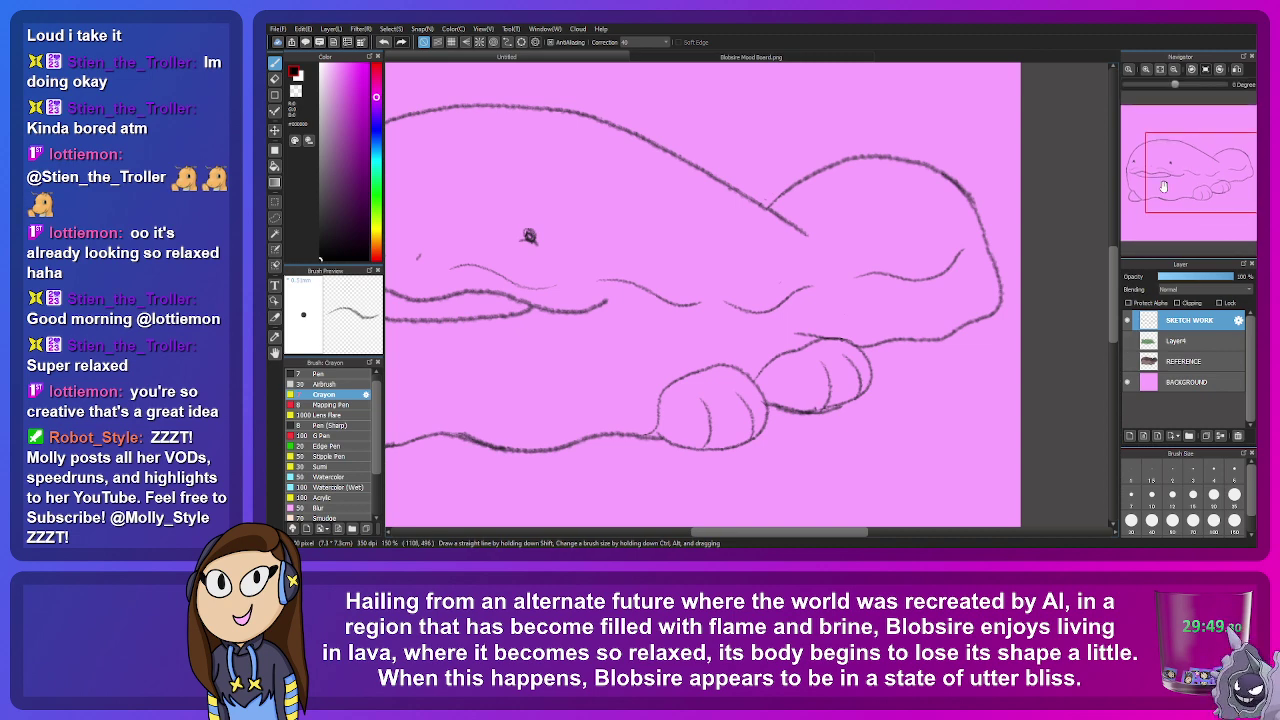
Step: Show the REFERENCE layer, shift it slightly to line up with the sketched body and feet using Transform, and apply it
mouse_move(1166, 167)
mouse_down()
mouse_move(1155, 168)
mouse_move(1176, 188)
mouse_up()
click(1128, 362)
click(1180, 361)
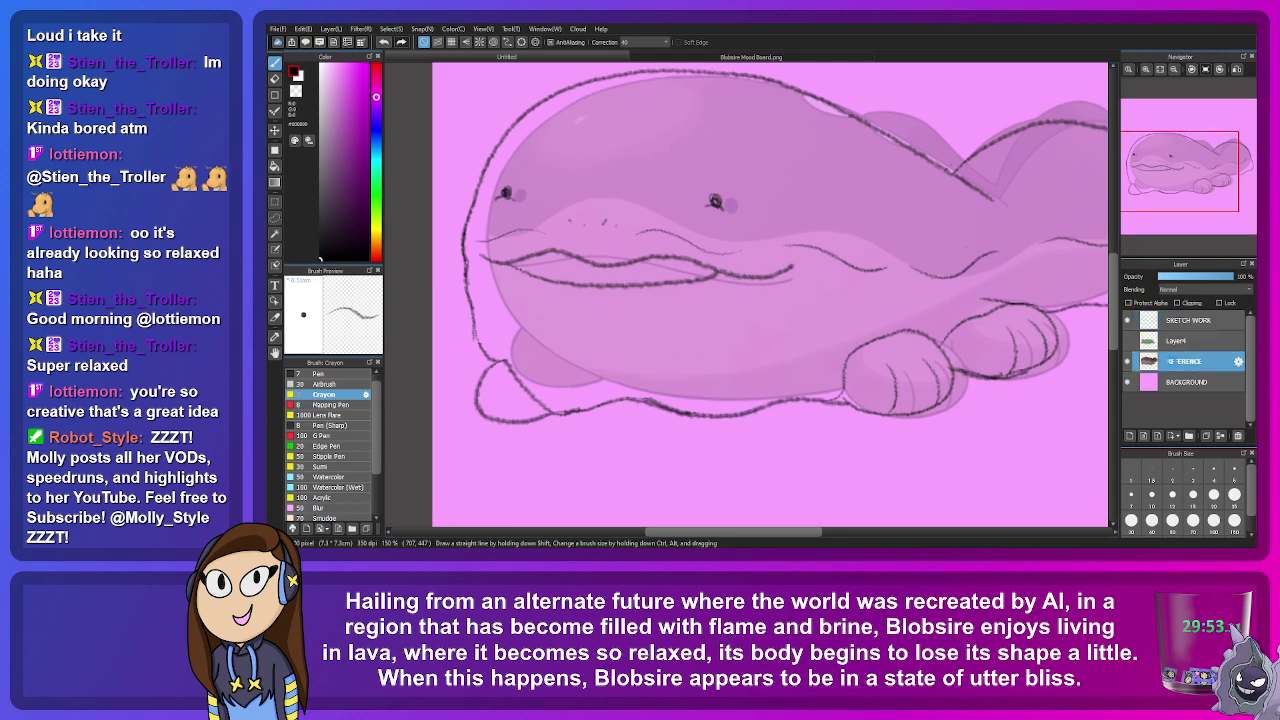
click(1205, 276)
key(ctrl+t)
drag(643, 267, 622, 270)
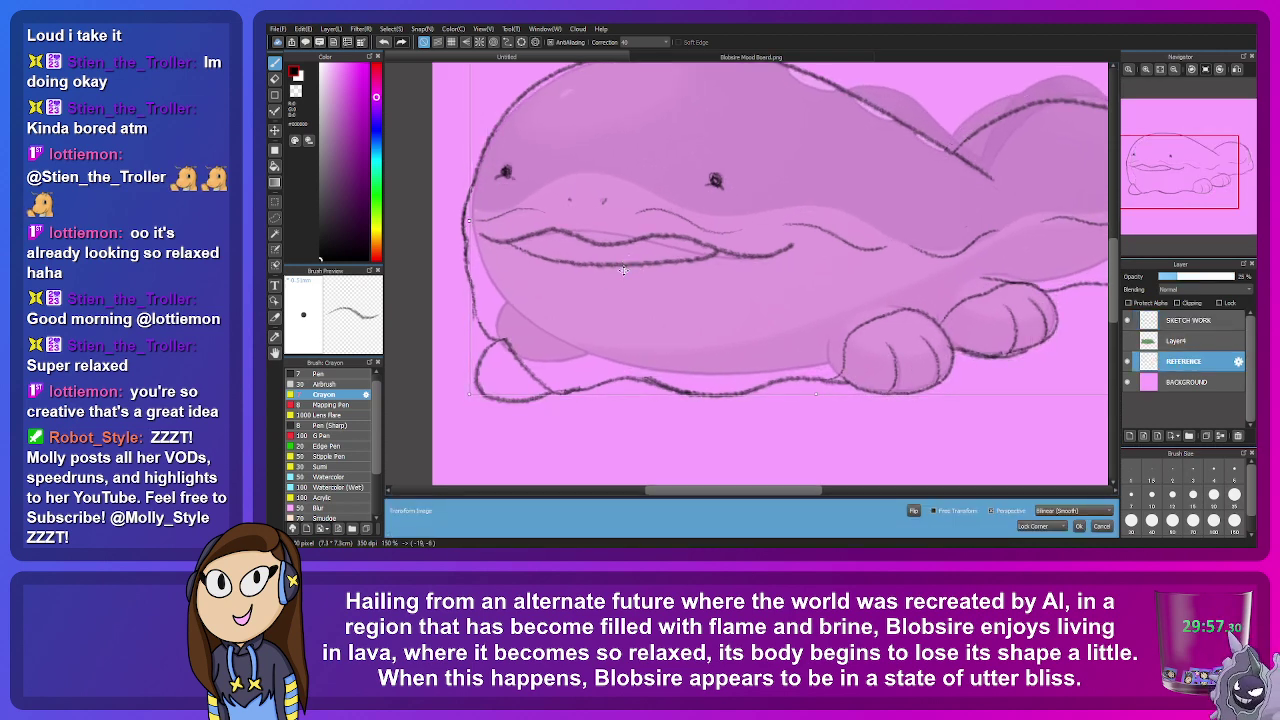
click(1079, 526)
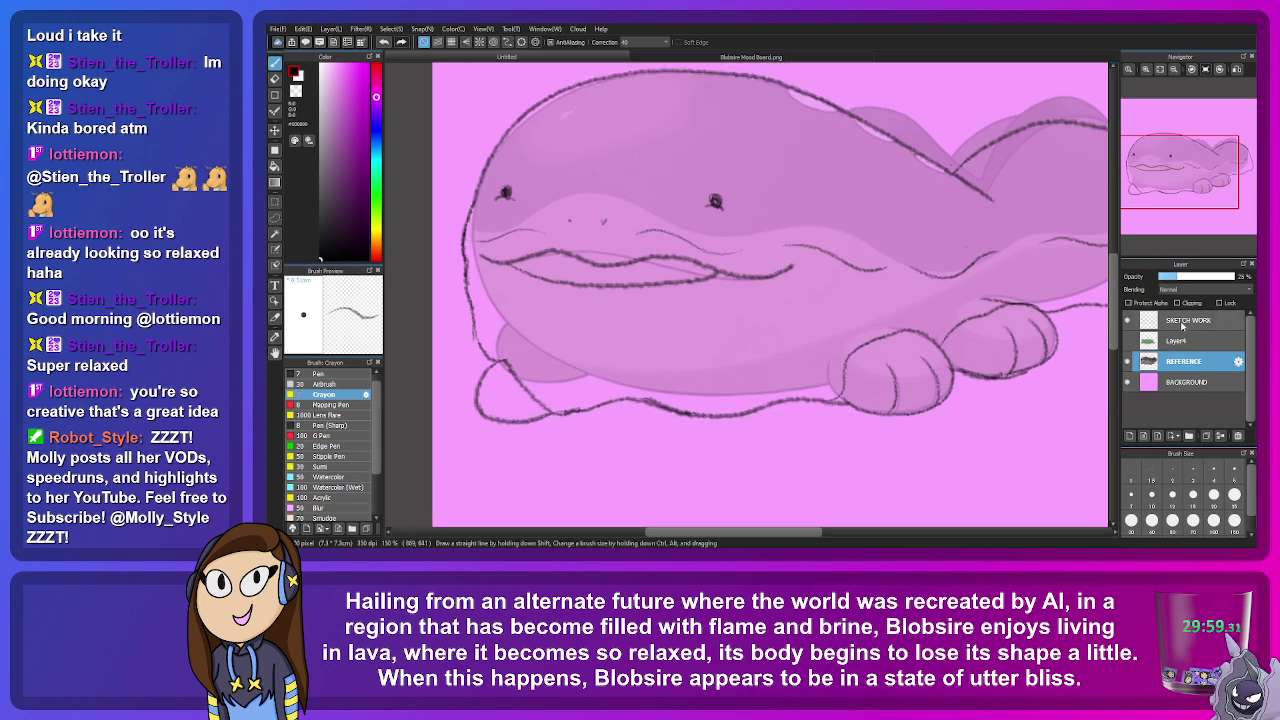
Step: Make SKETCH WORK the active layer, and hide the REFERENCE layer
click(1184, 321)
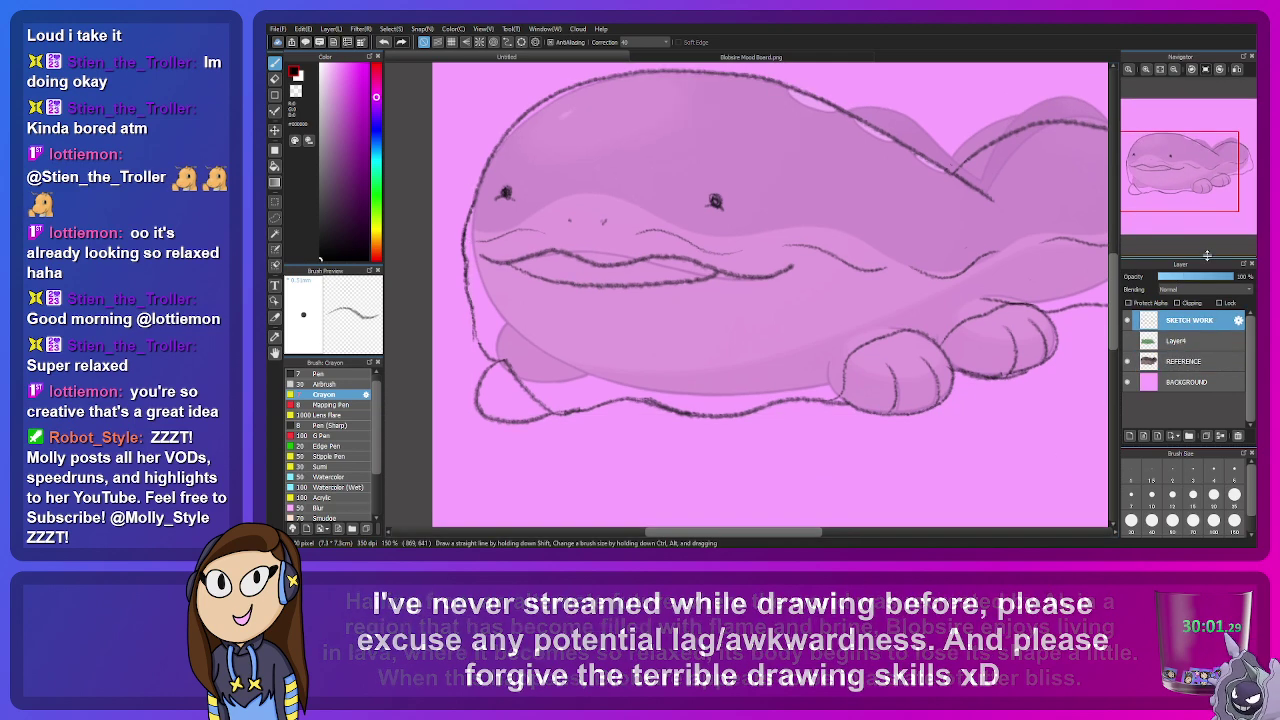
drag(1207, 258, 1207, 256)
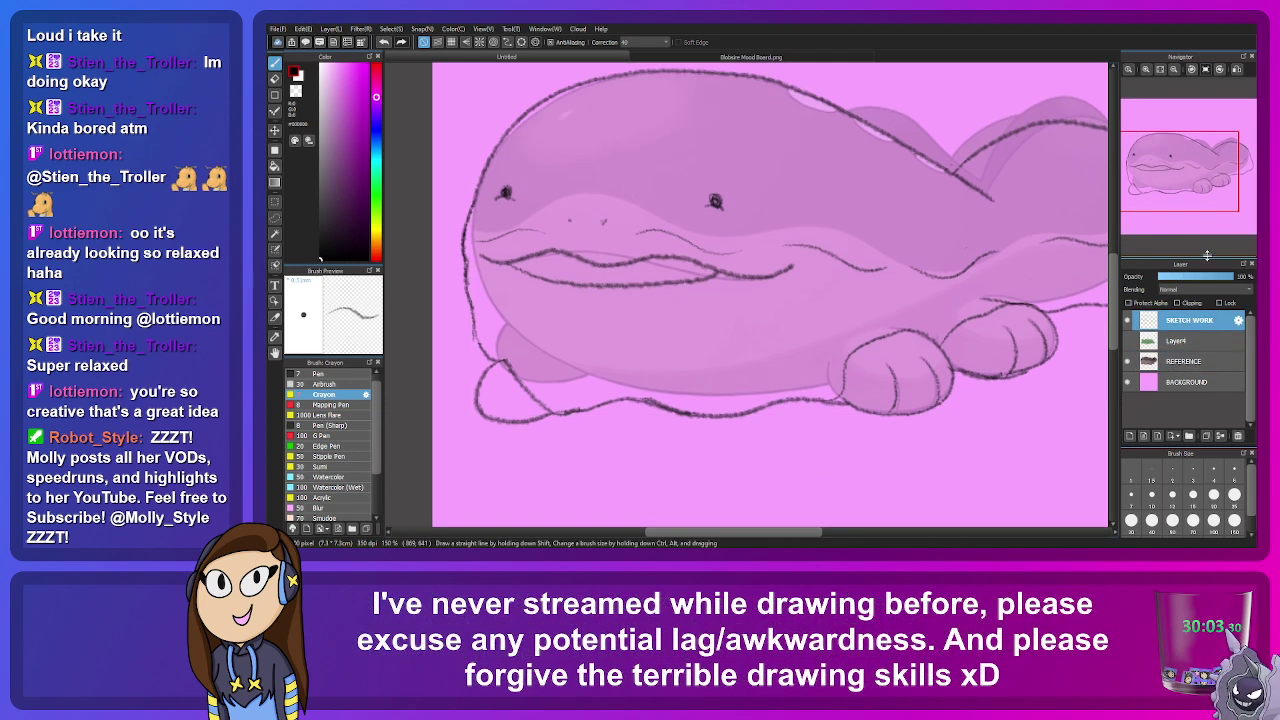
click(1127, 361)
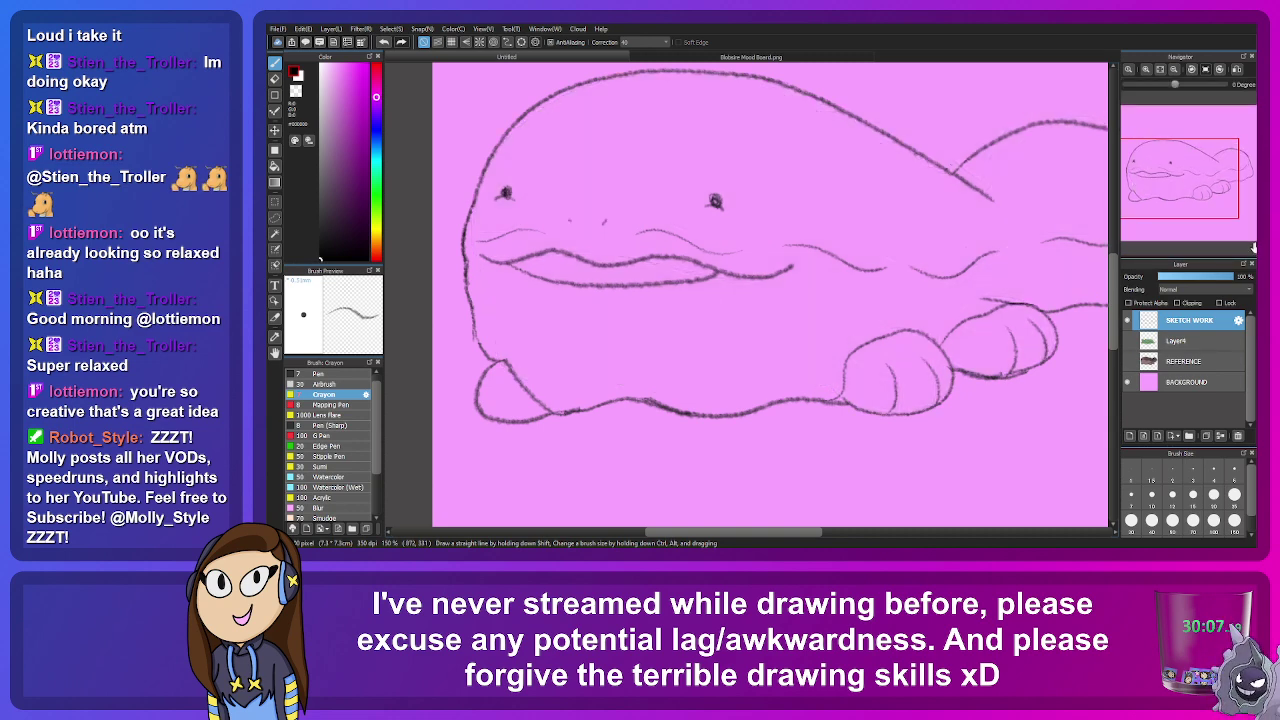
drag(1154, 165, 1186, 171)
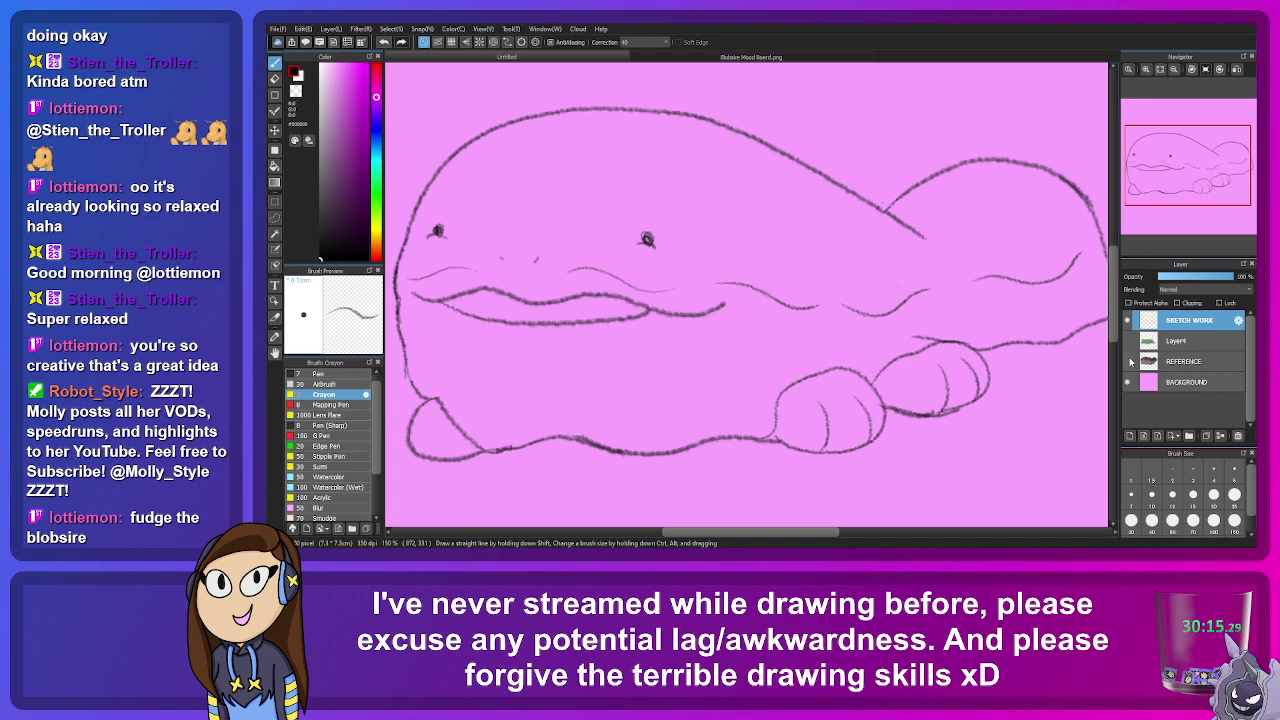
Step: Reveal Layer4 to check its contents behind the sketch, and delete that layer
click(1130, 341)
click(1177, 341)
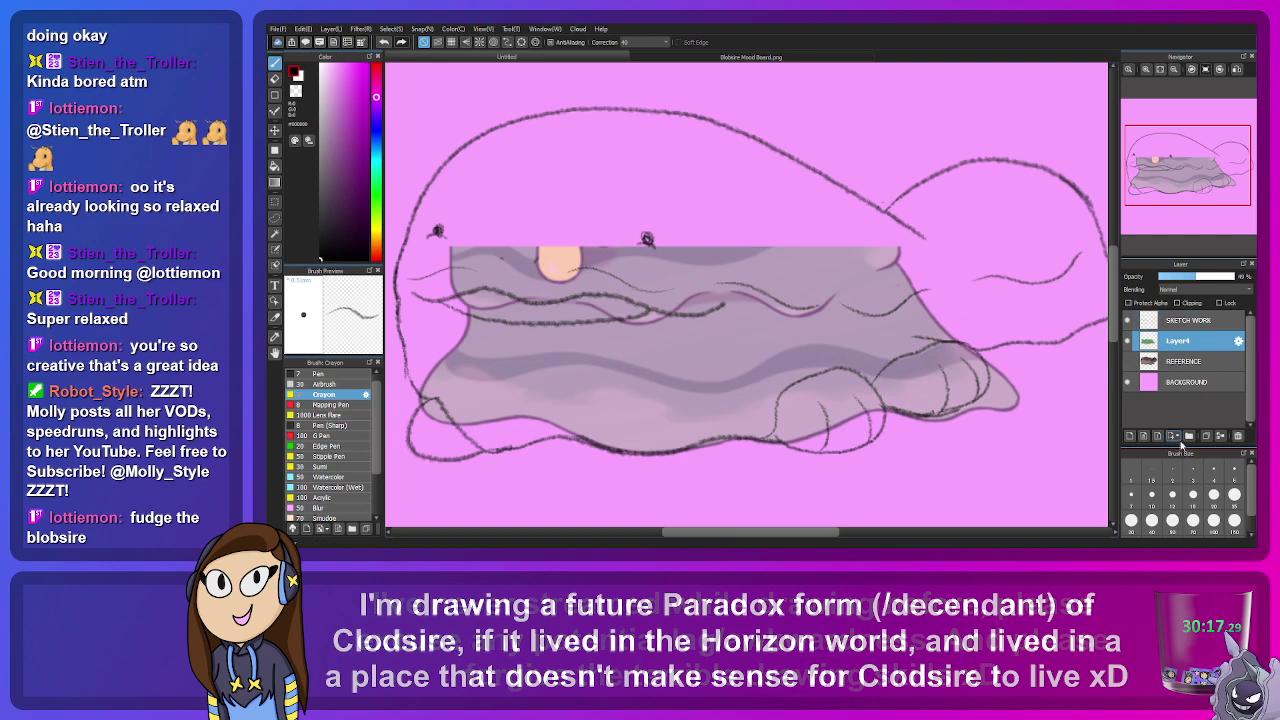
click(1238, 436)
Step: Compare the sketch with the REFERENCE layer by showing it briefly, and hide it again
click(1128, 343)
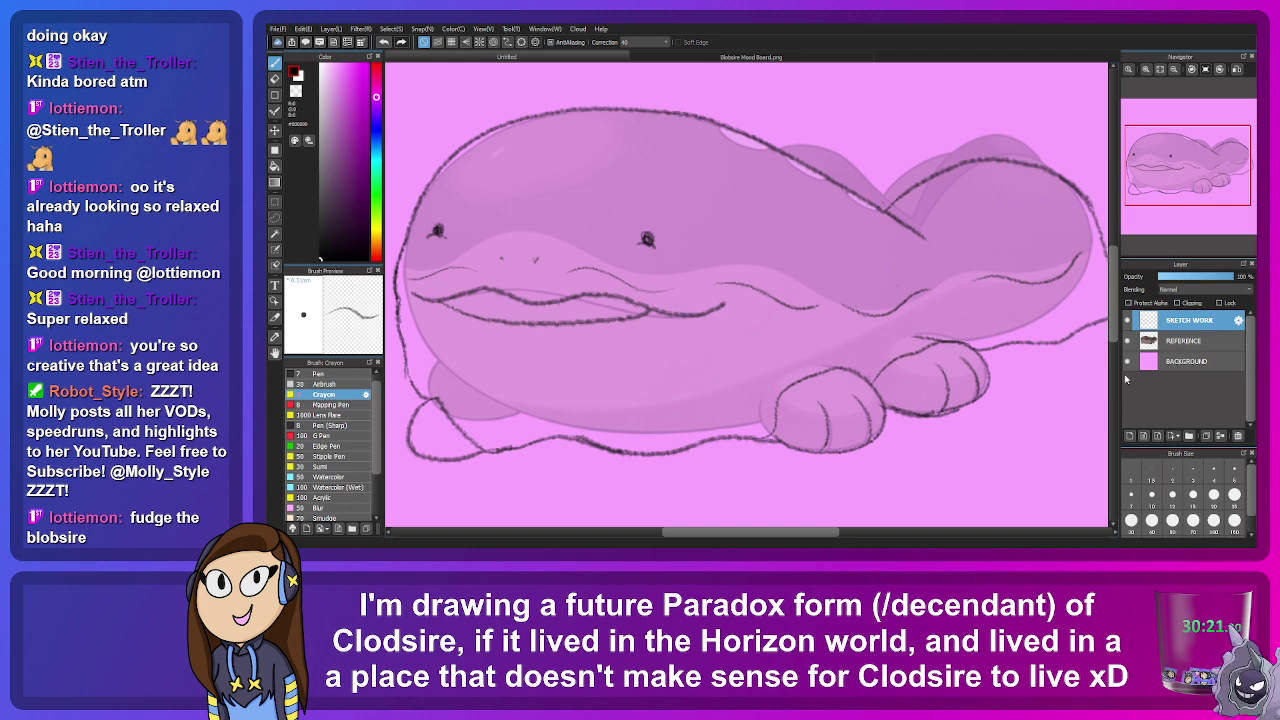
click(1128, 341)
drag(1180, 155, 1180, 148)
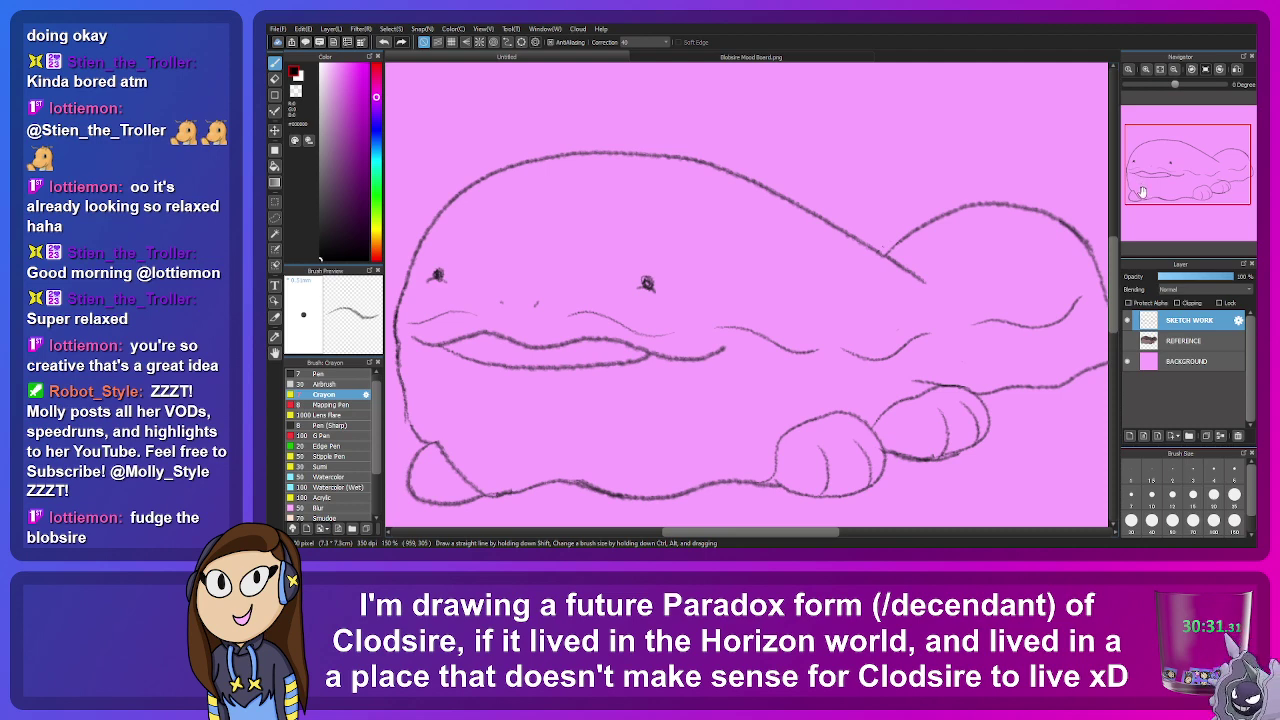
drag(1164, 177, 1190, 173)
Step: Examine the volcano-backed creature and the eruption scene in Blobsire Mood Board.png, and return to the untitled sketch document
click(724, 58)
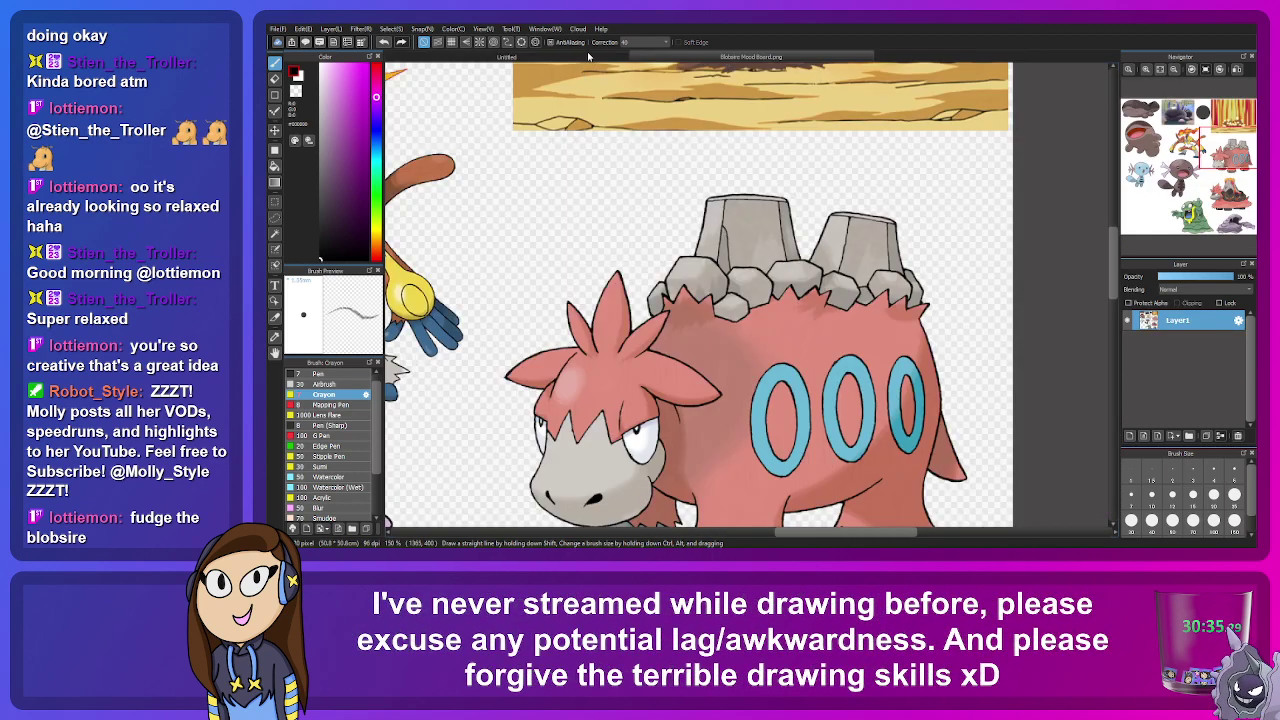
click(588, 57)
drag(1183, 168, 1190, 175)
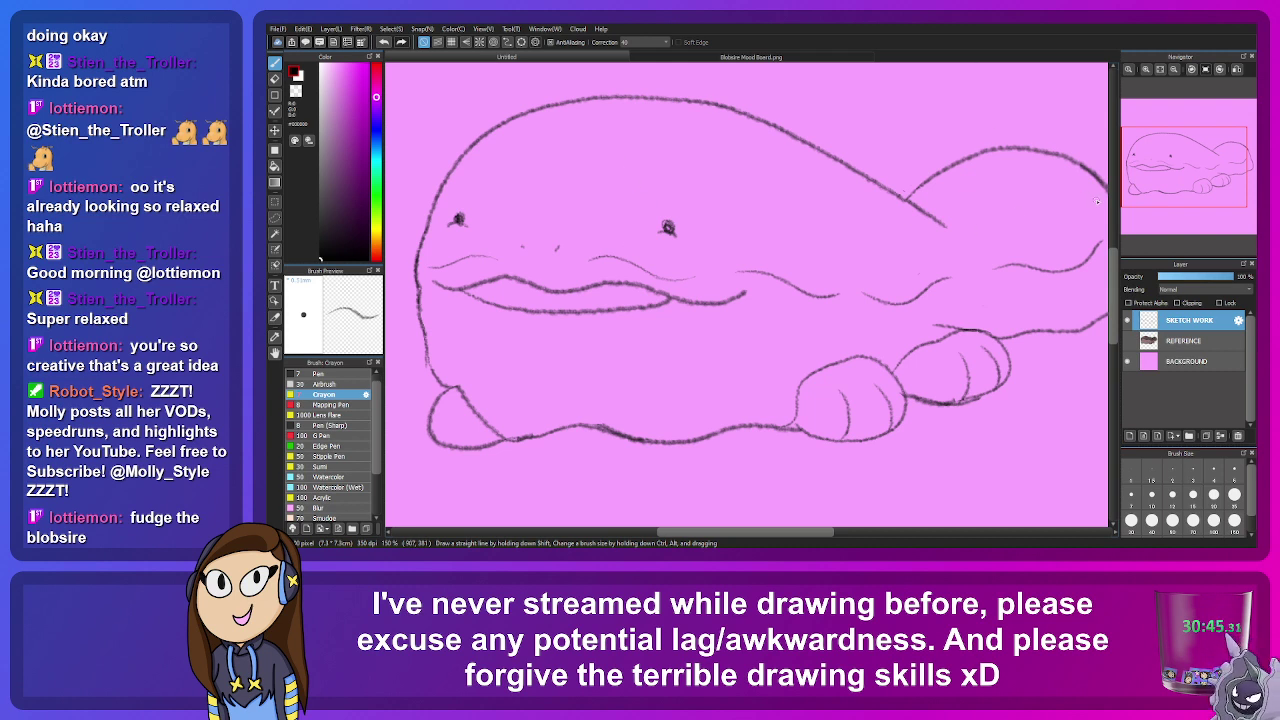
drag(1164, 169, 1185, 176)
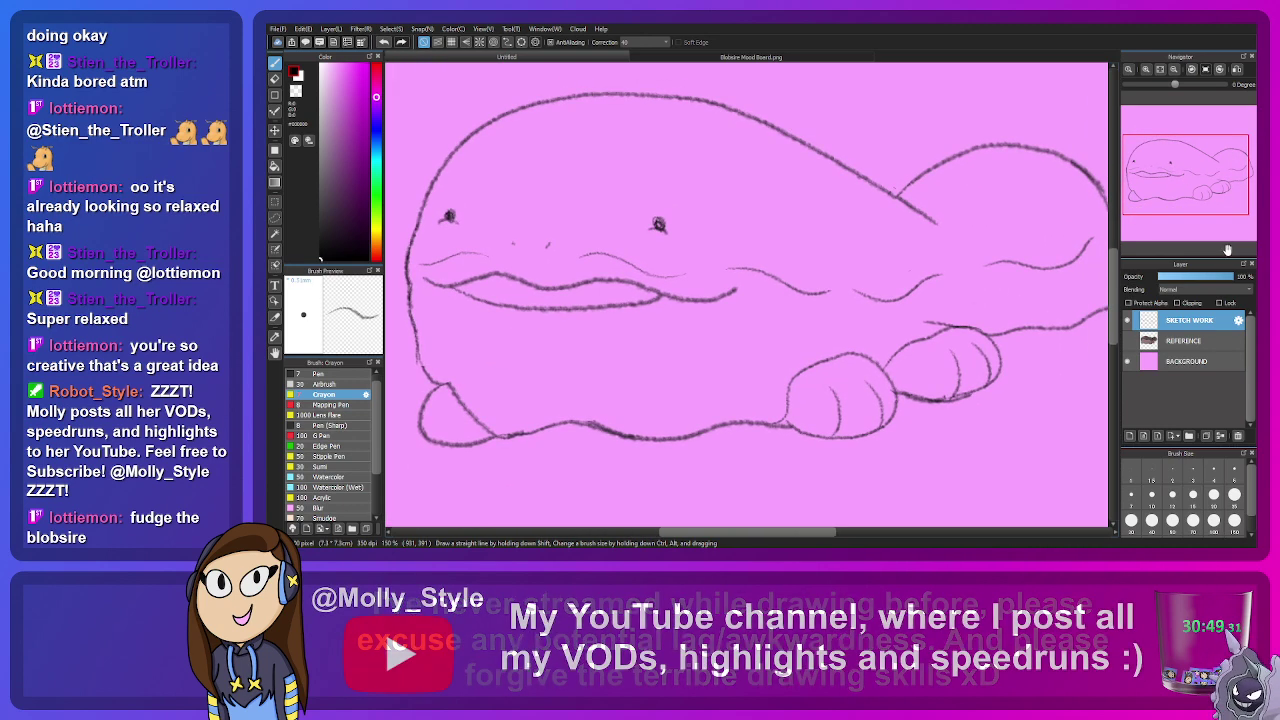
click(722, 56)
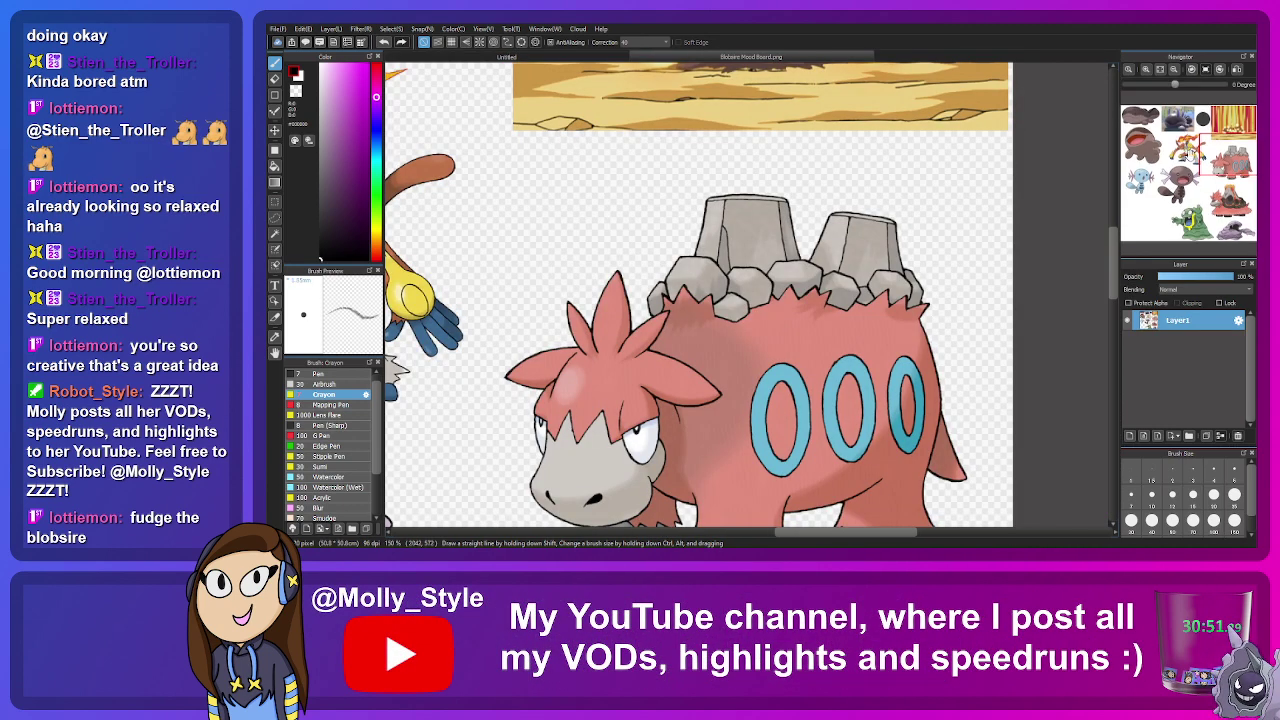
drag(1231, 140, 1230, 126)
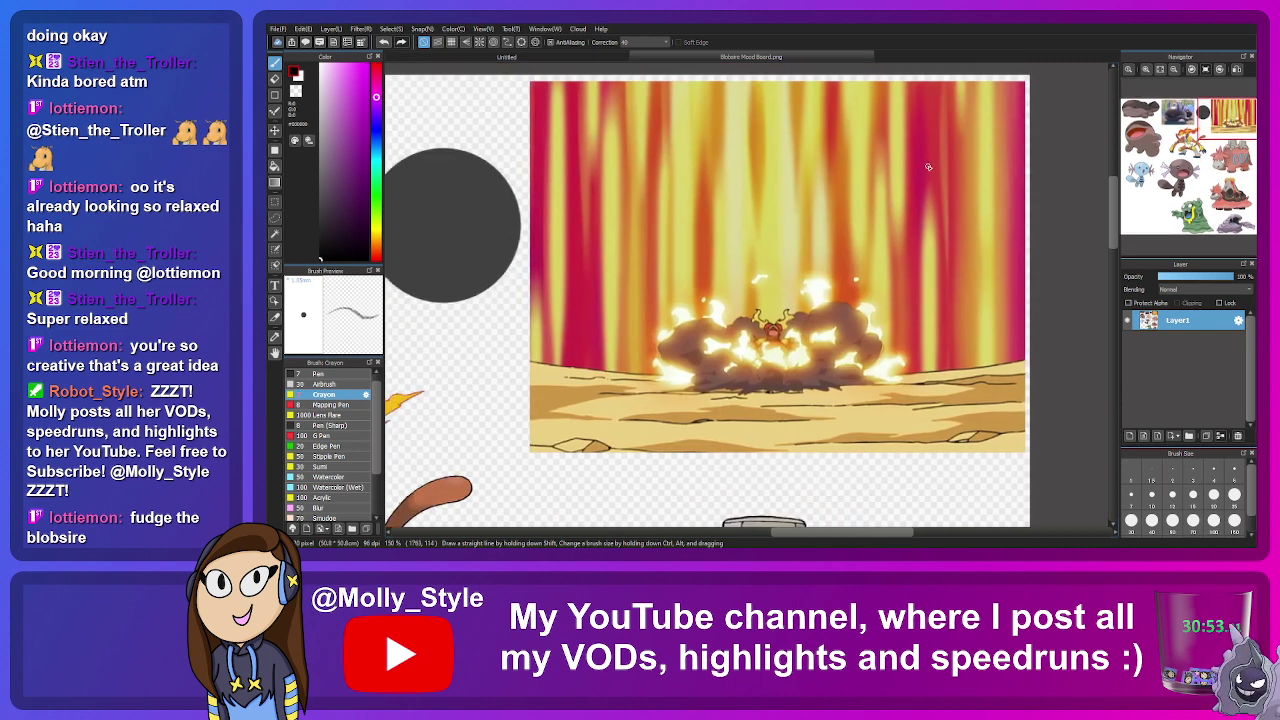
click(519, 58)
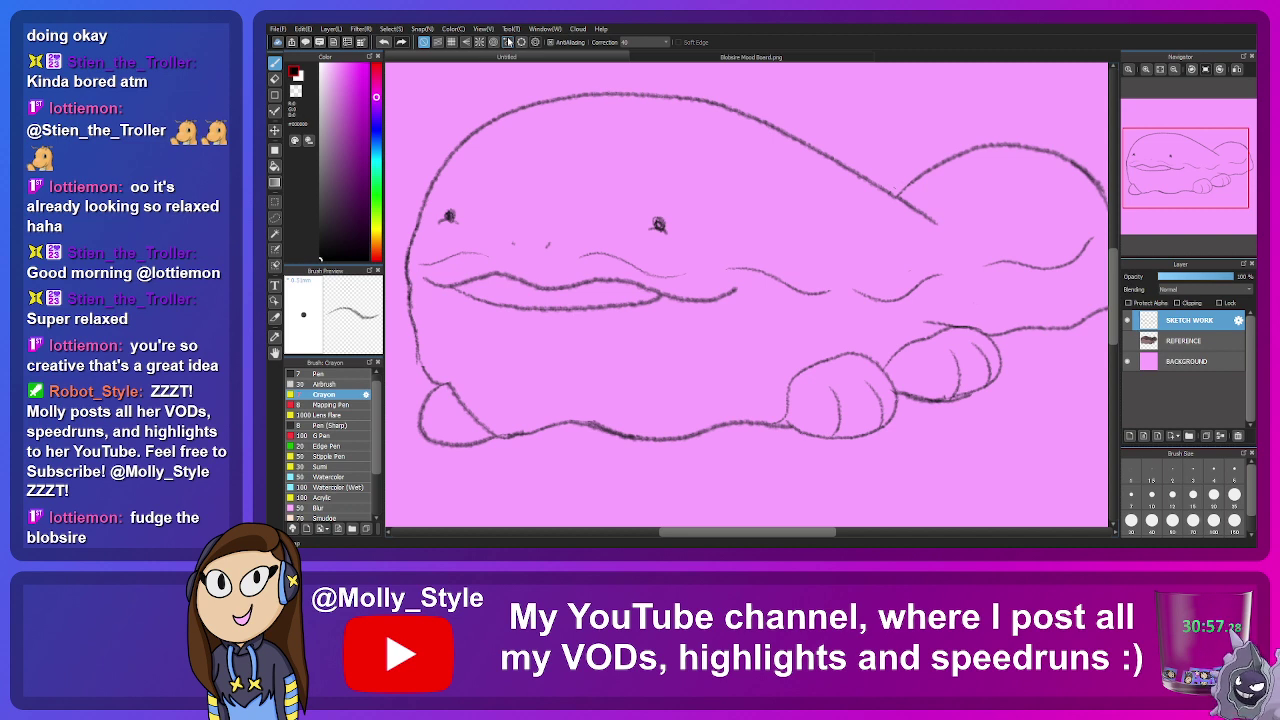
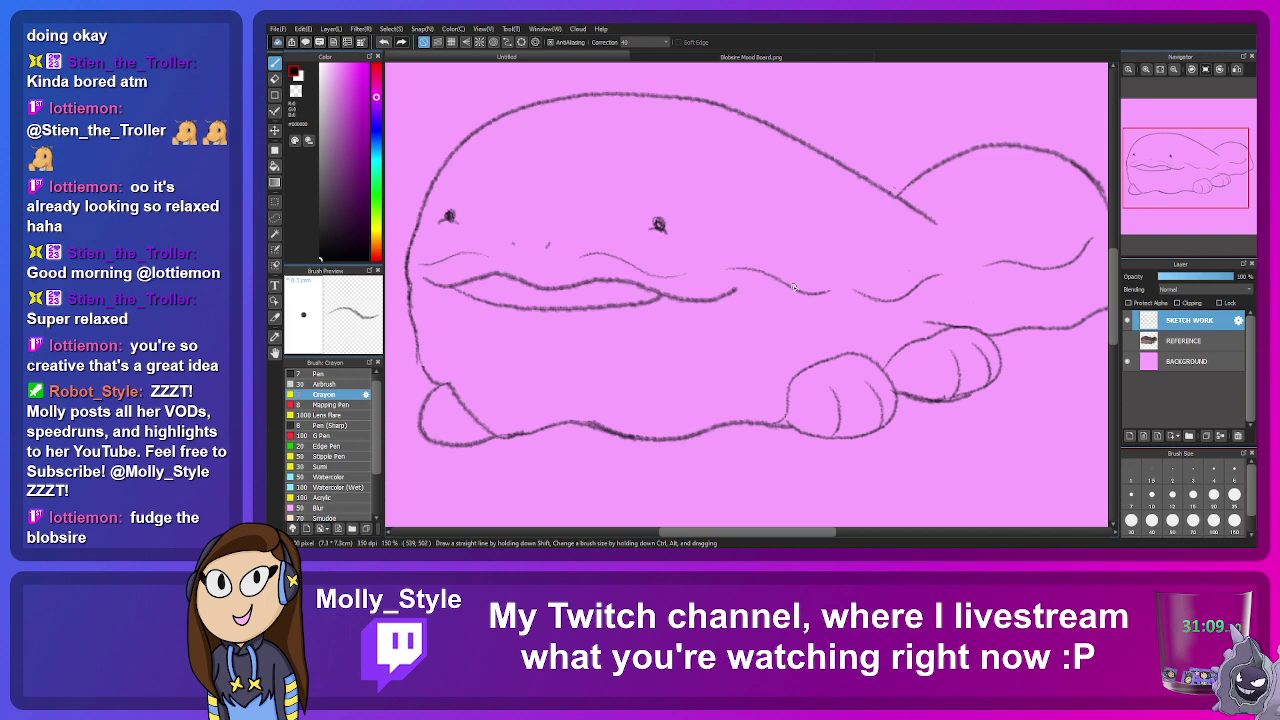
Step: Compare the sketch with the volcano-backed creature and the spiked Clodsire render in Blobsire Mood Board.png
drag(1176, 175, 1194, 172)
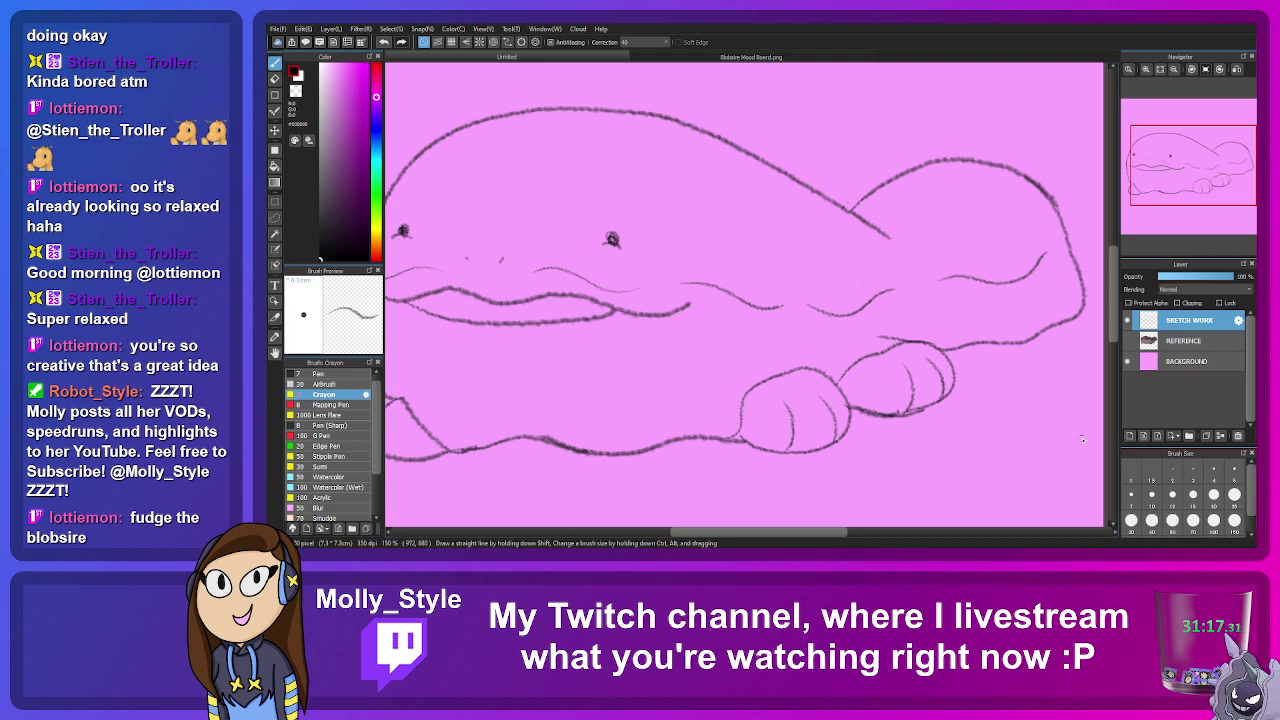
mouse_move(1168, 166)
mouse_down()
mouse_move(1162, 148)
mouse_move(1224, 148)
mouse_move(1217, 204)
mouse_up()
click(735, 57)
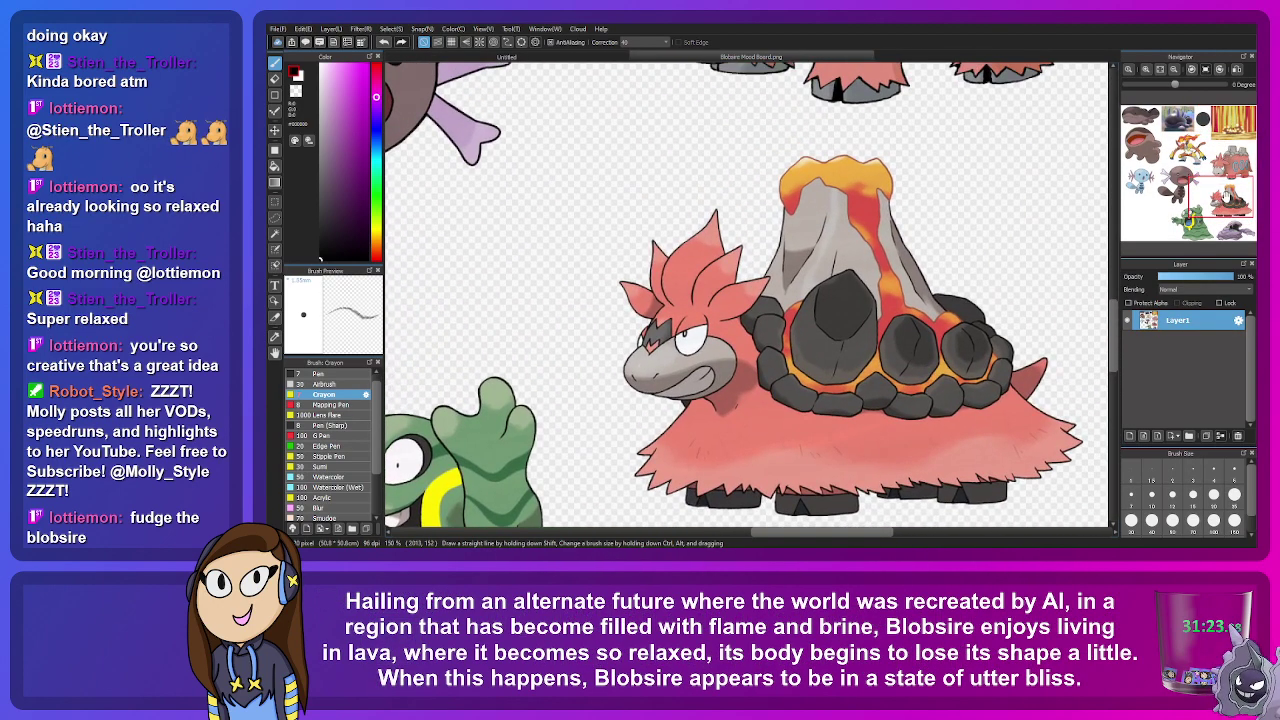
click(597, 60)
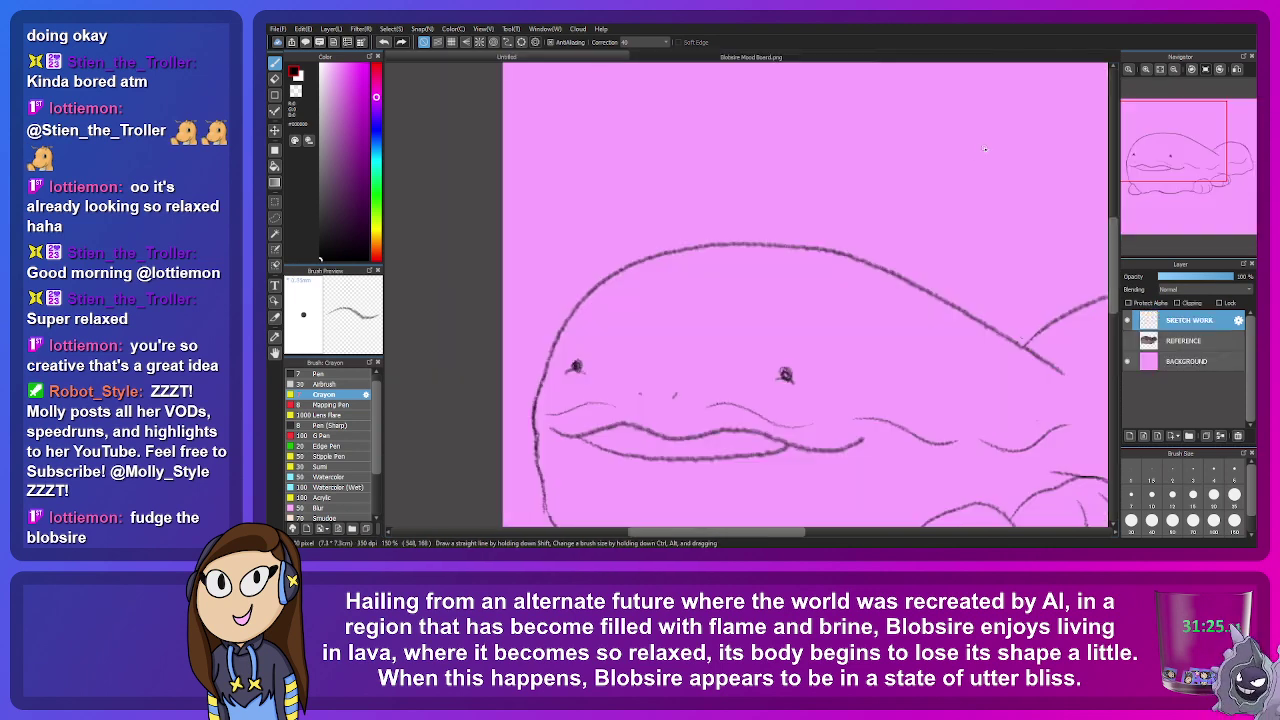
drag(1163, 149, 1169, 106)
click(687, 58)
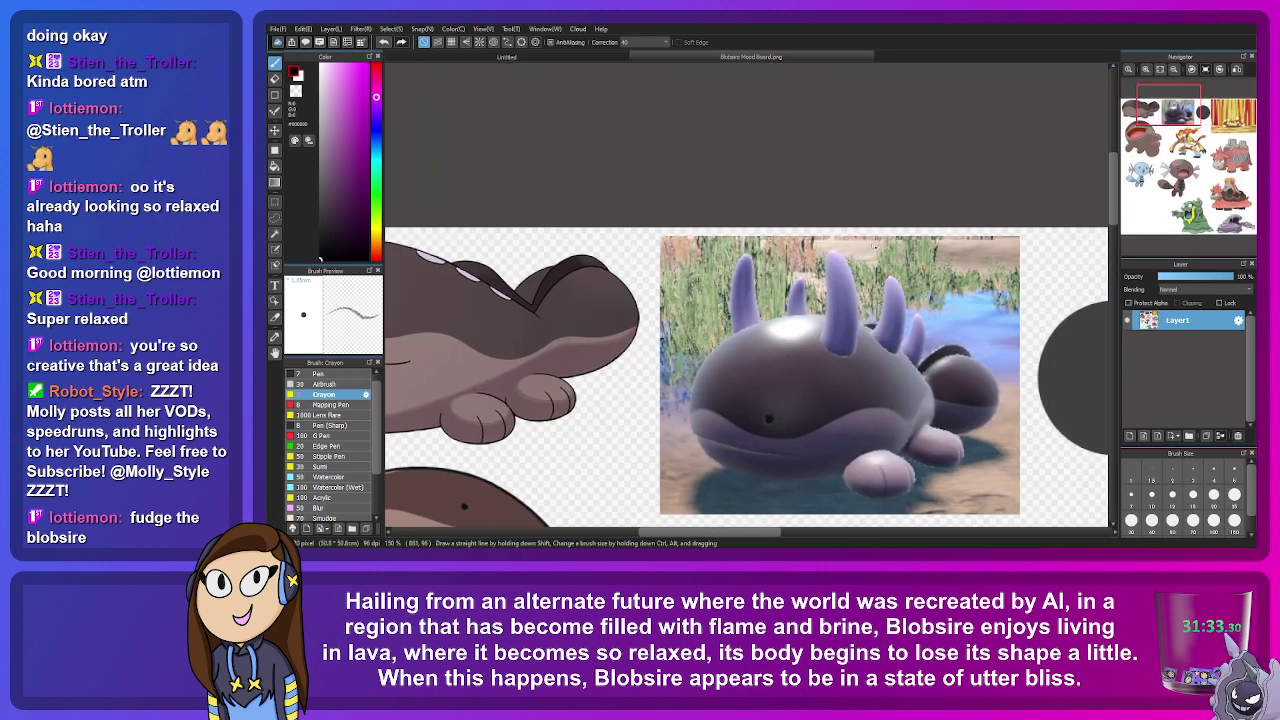
click(567, 57)
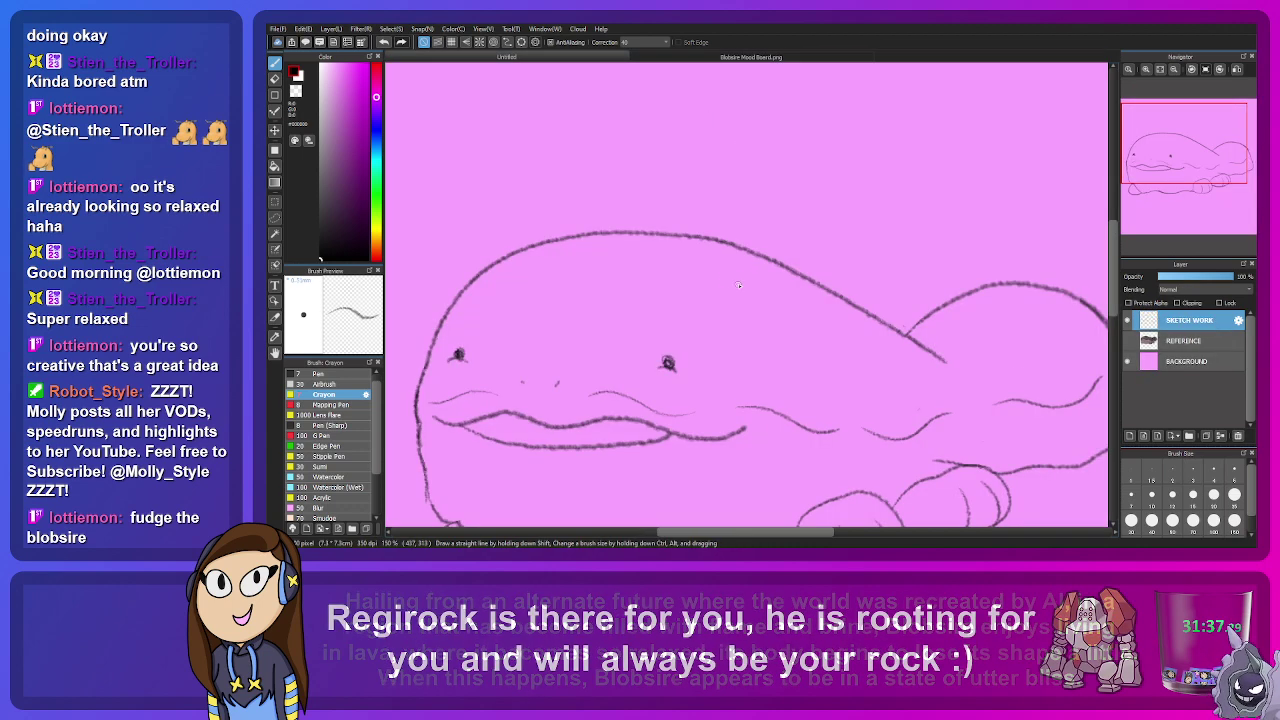
Step: Add a new layer above SKETCH WORK and name it SKETCH WORK - Volcanoes
click(1130, 437)
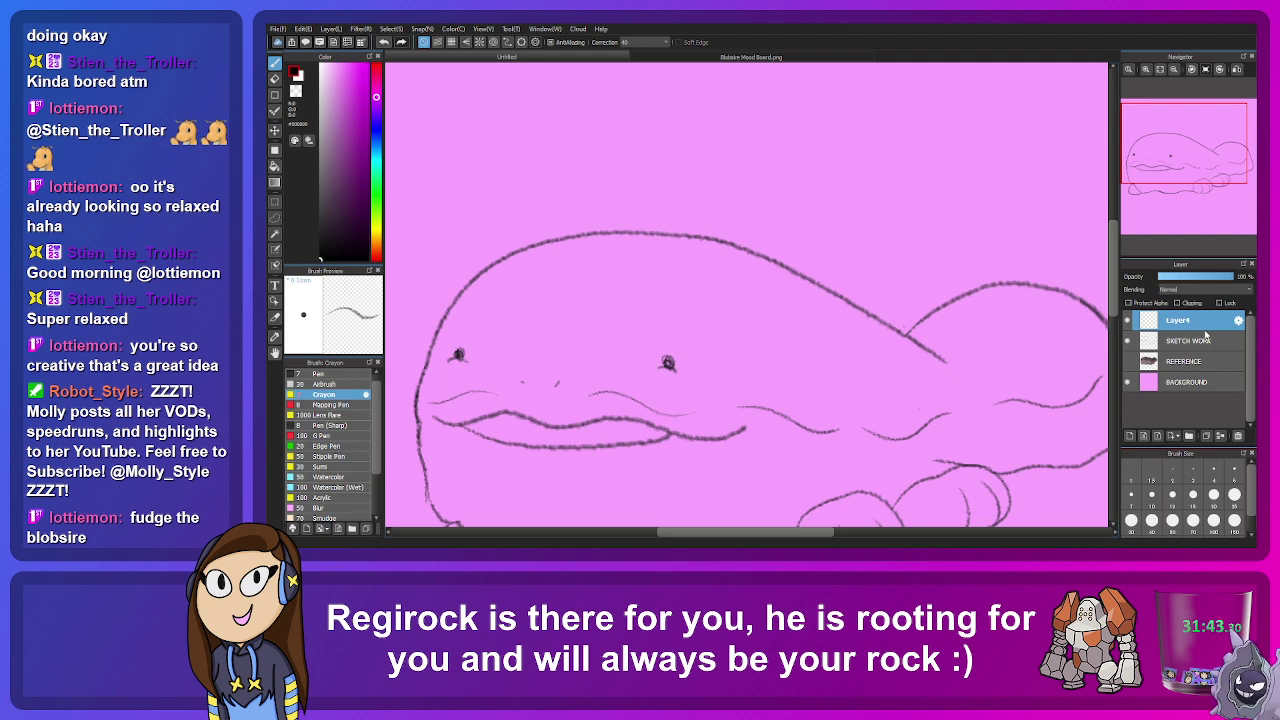
key(Return)
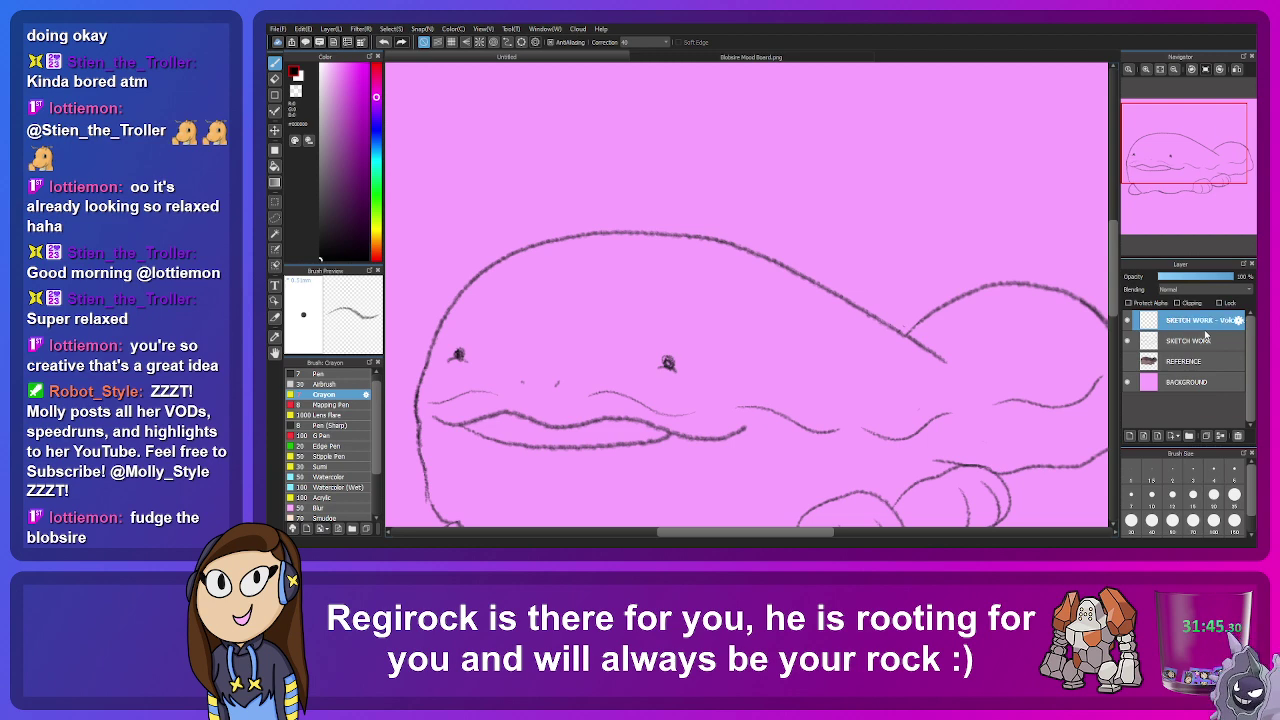
Step: Examine the lava-topped volcano and the back spikes of the Clodsire render in Blobsire Mood Board.png
click(704, 58)
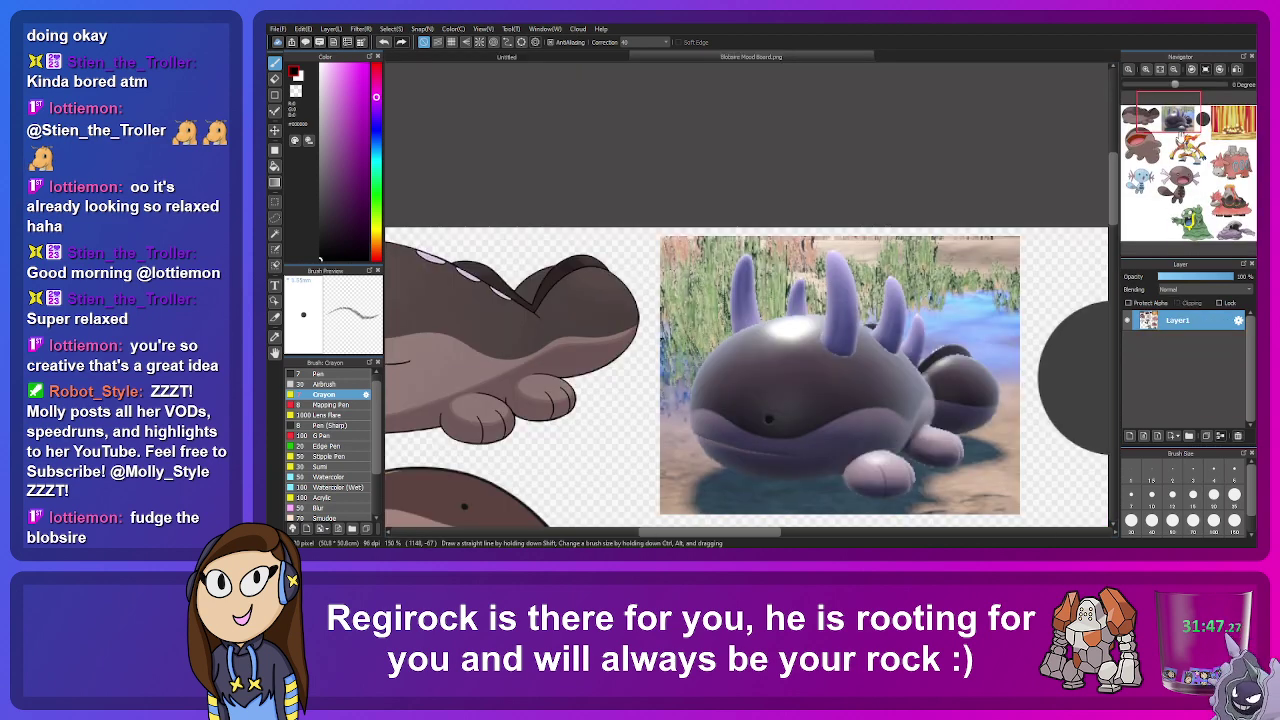
drag(1181, 135, 1226, 190)
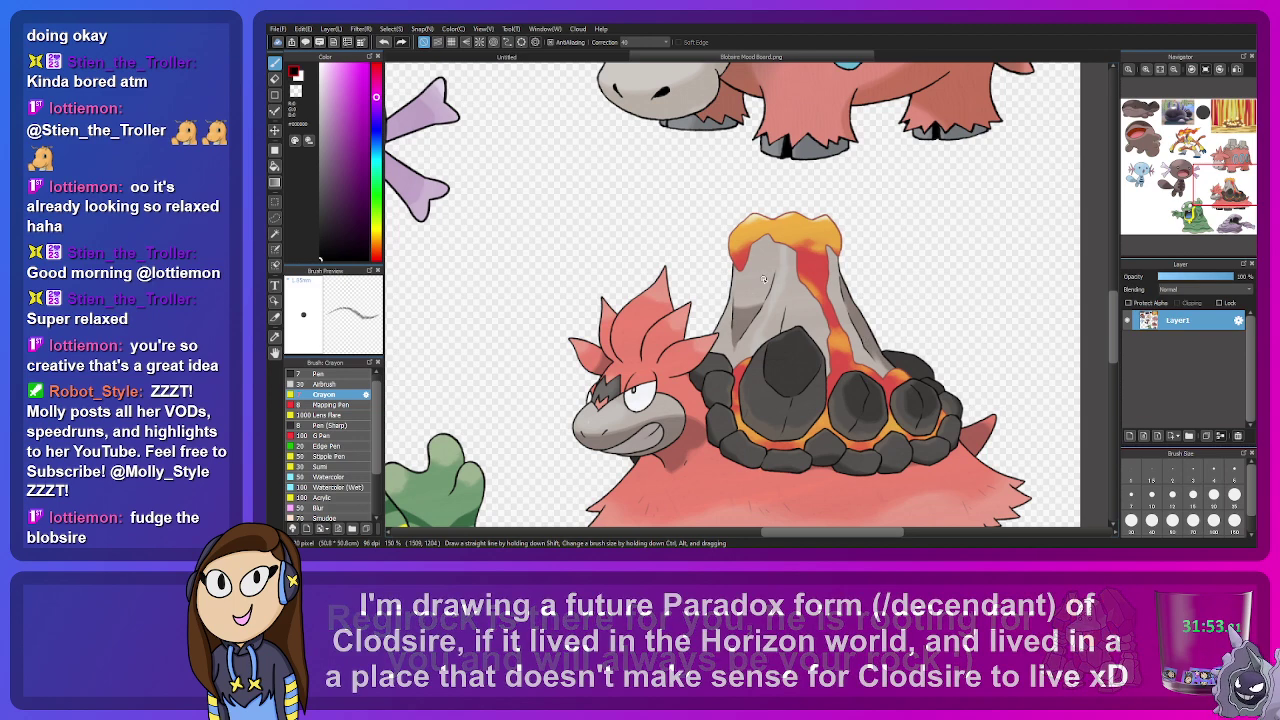
click(612, 57)
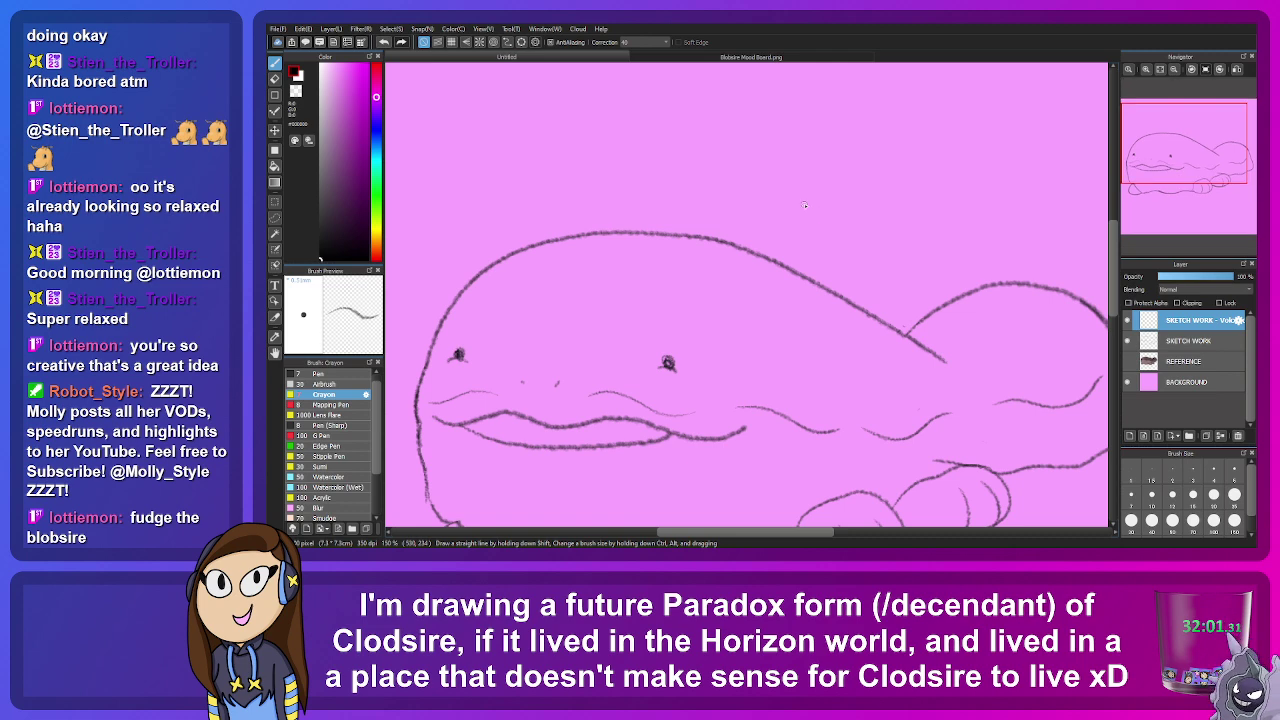
click(678, 58)
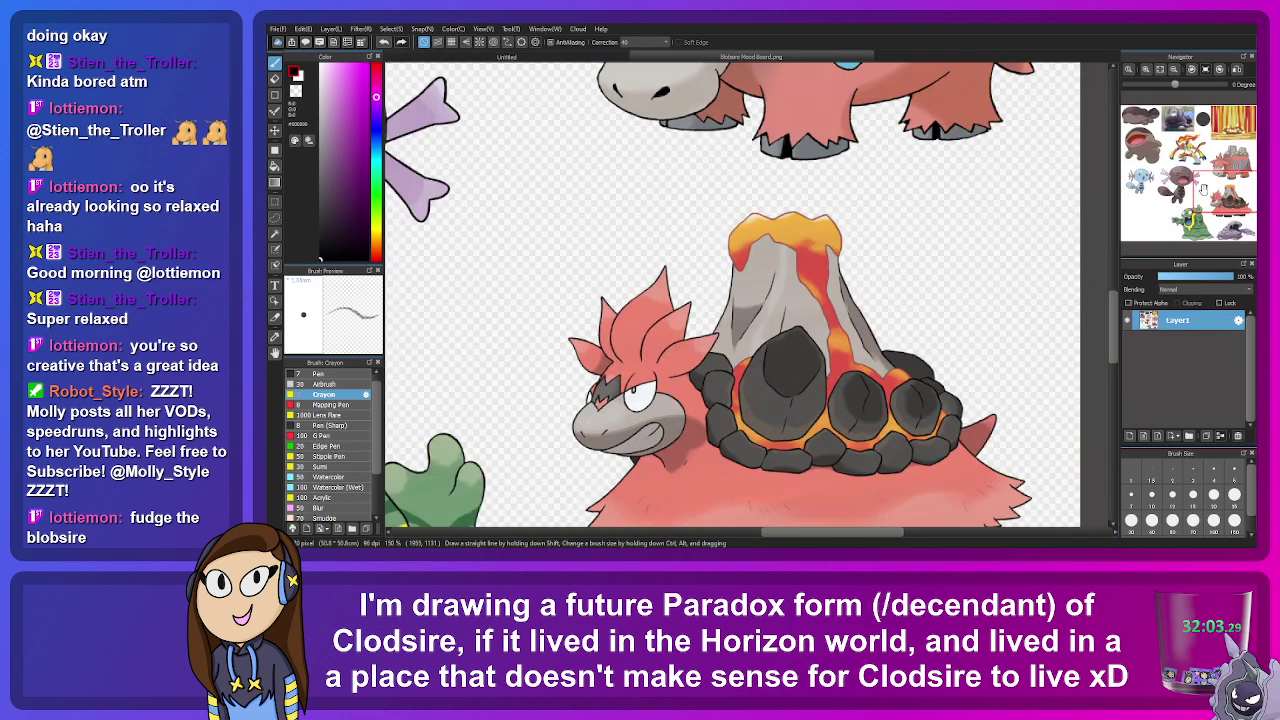
drag(1174, 125, 1177, 124)
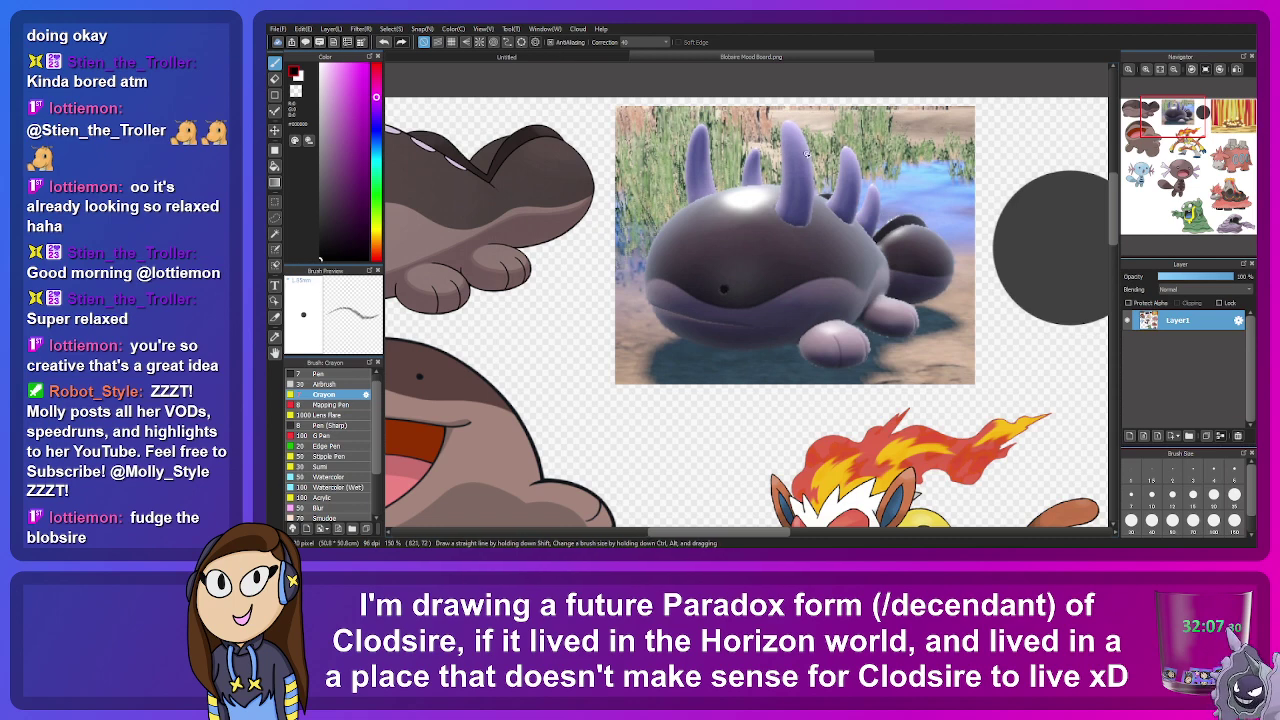
Step: Try a single tall line rising from Blobsire's back in the untitled sketch document, and undo it
click(578, 57)
drag(1164, 158, 1190, 159)
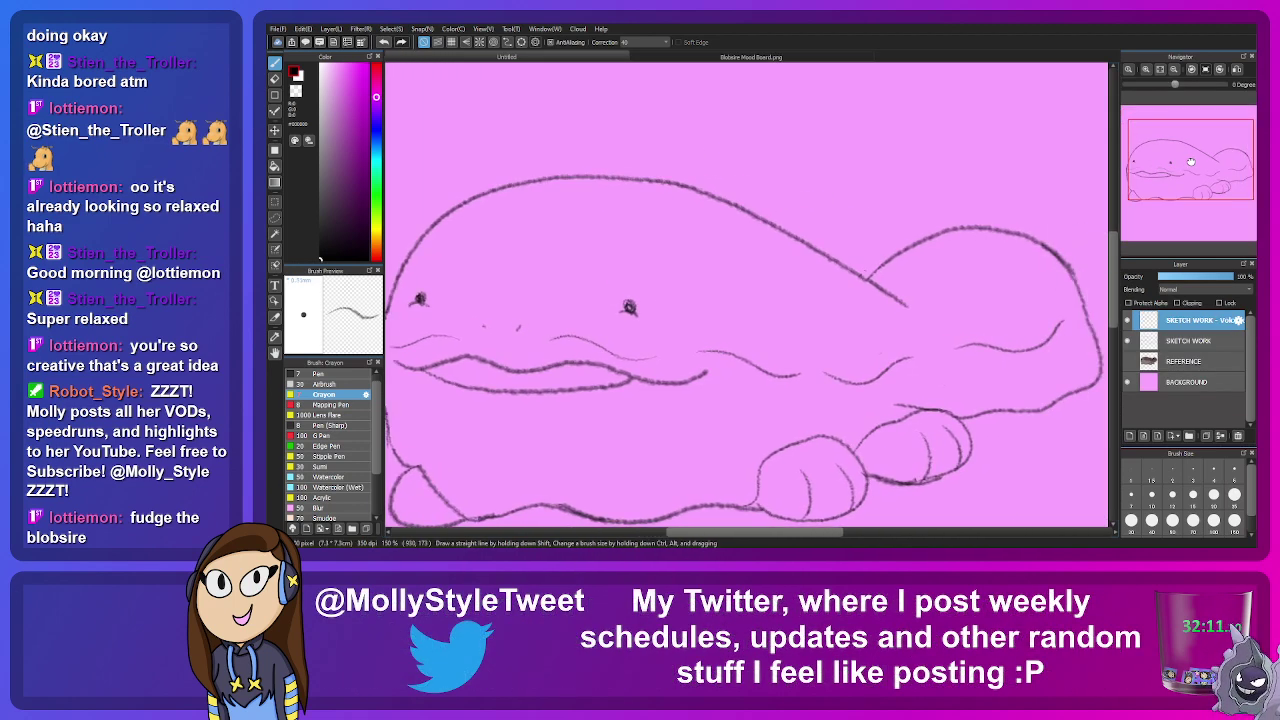
drag(705, 248, 700, 73)
key(ctrl+z)
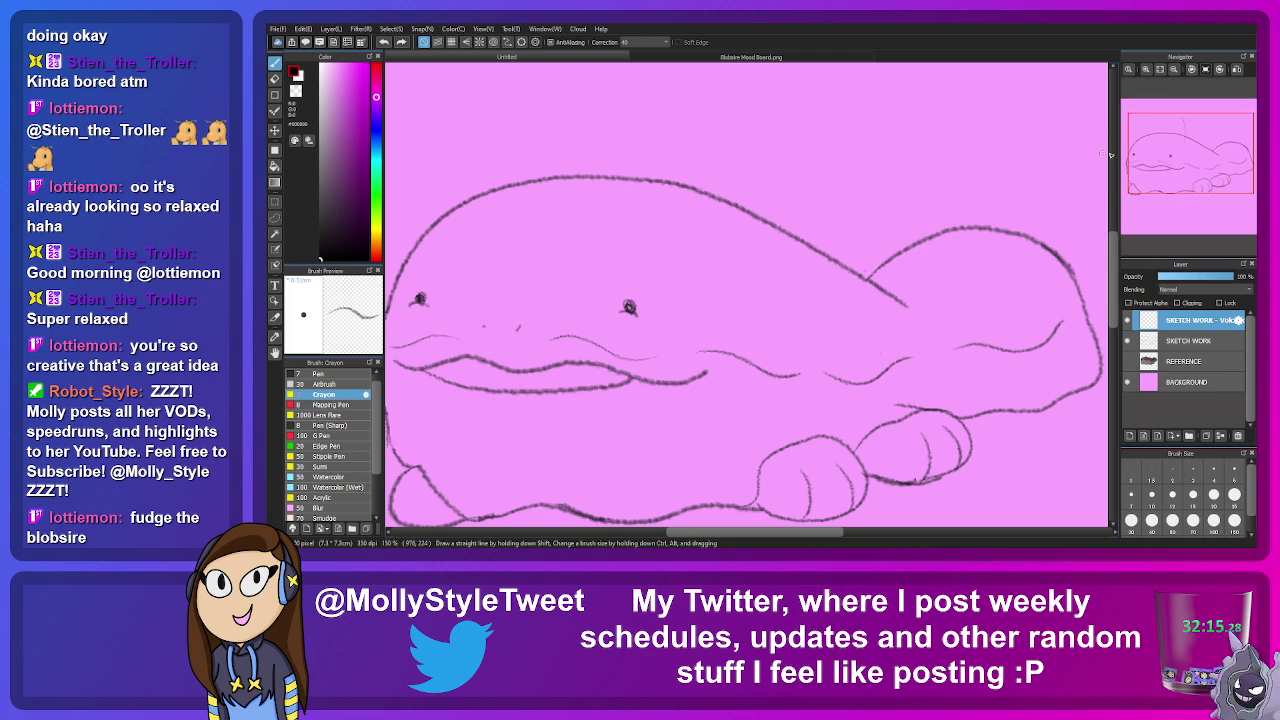
Step: Check the spiked Clodsire render on the mood board, and show the REFERENCE layer beneath the sketch
drag(1160, 158, 1170, 150)
click(746, 57)
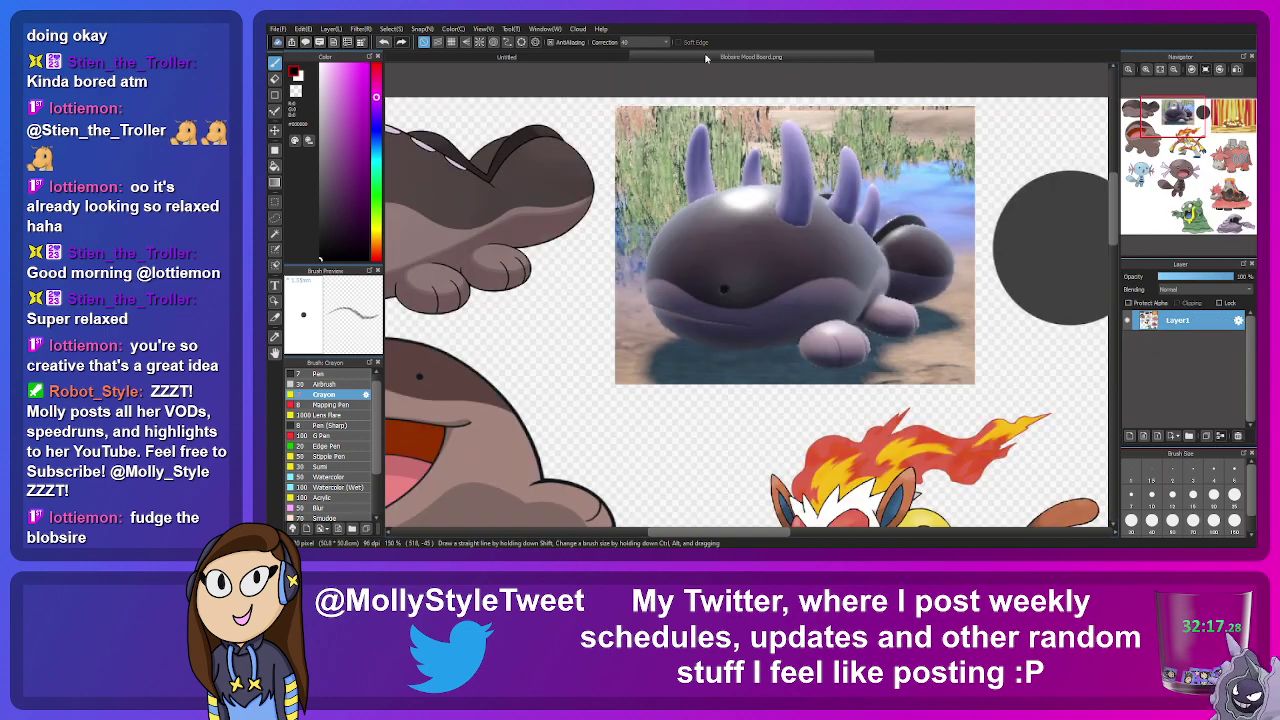
click(495, 57)
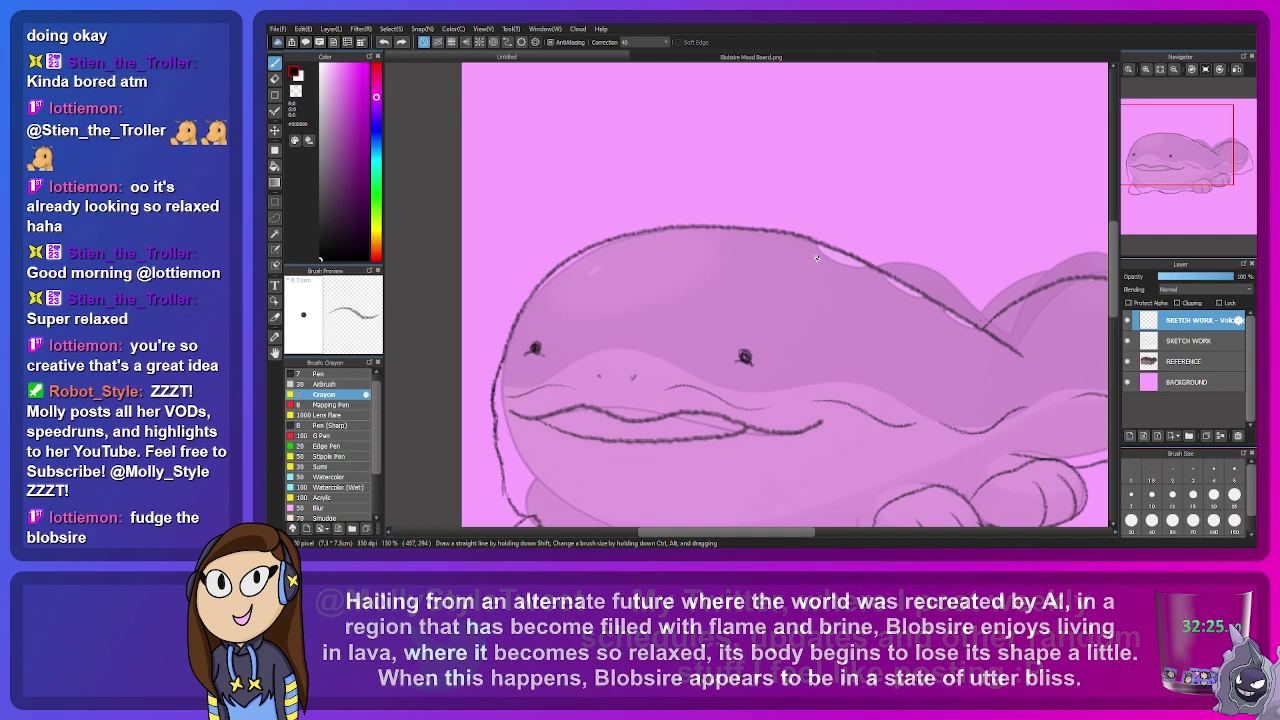
Step: Try sketching two tall, curved, flat-topped volcano tubes rising from Blobsire's back, and undo all of their strokes
mouse_move(812, 268)
mouse_down()
mouse_move(837, 159)
mouse_move(825, 81)
mouse_move(750, 163)
mouse_up()
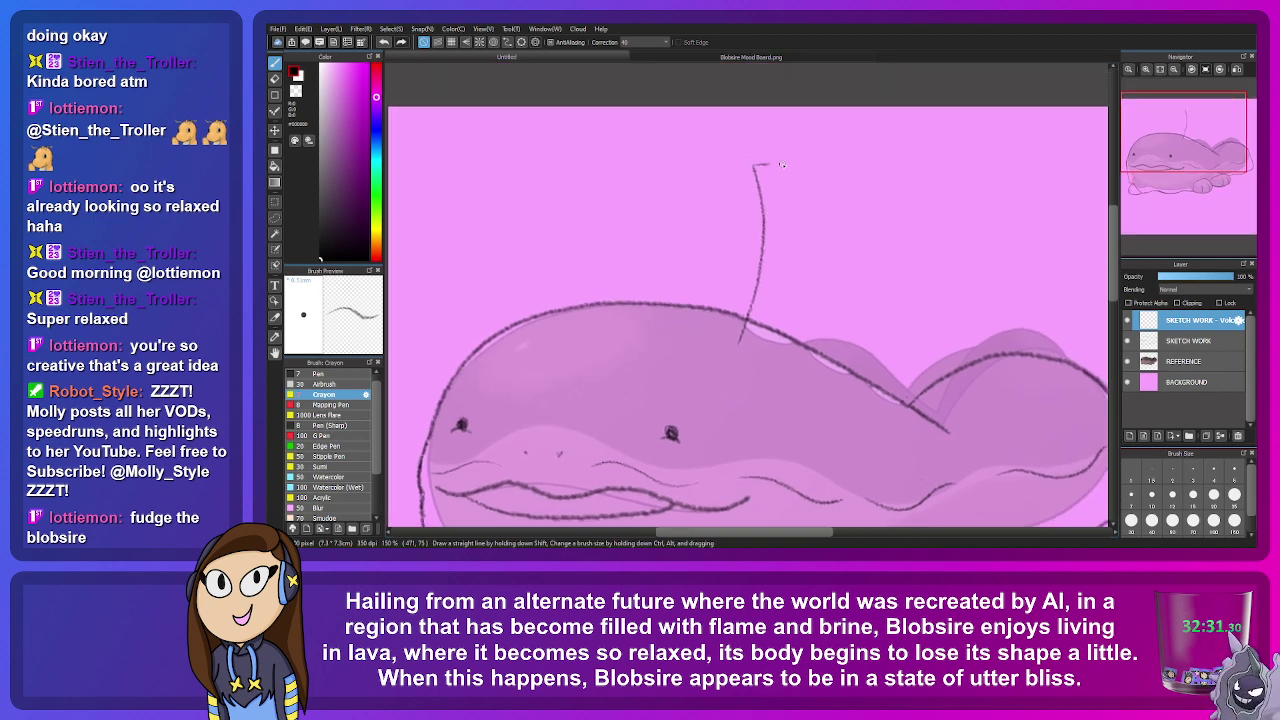
mouse_move(808, 158)
mouse_down()
mouse_move(816, 267)
mouse_move(788, 346)
mouse_up()
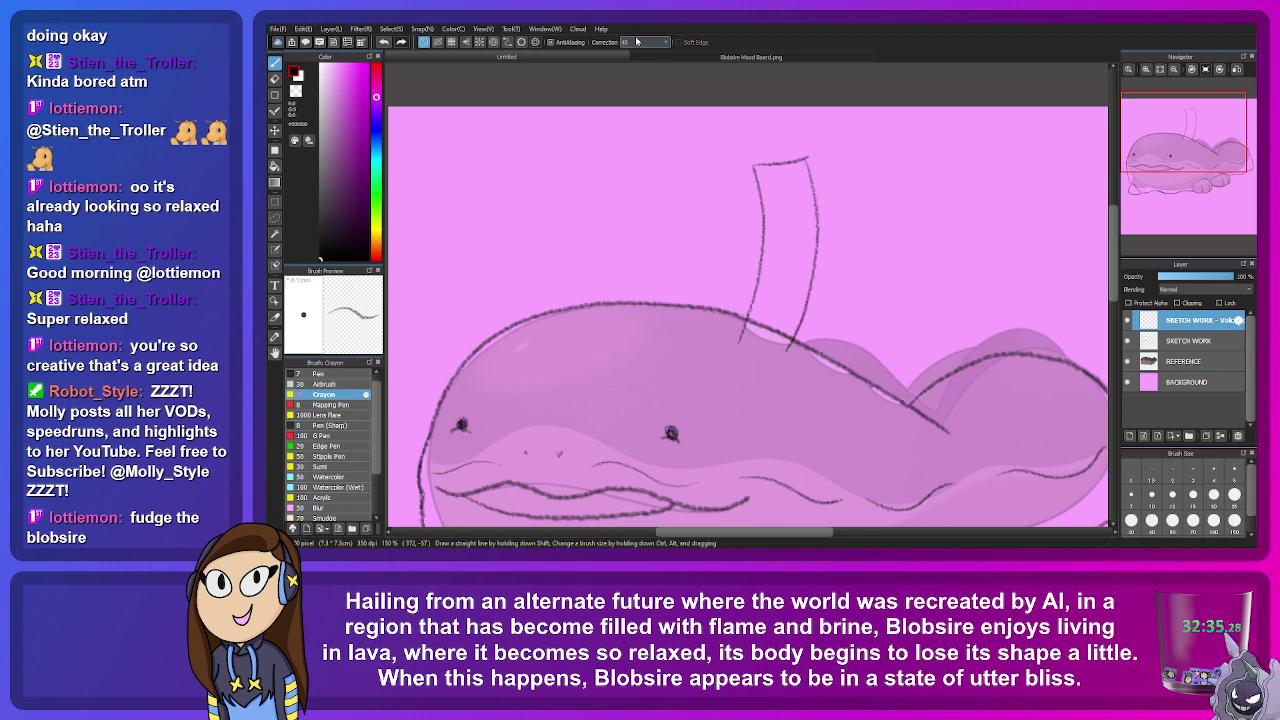
click(669, 56)
click(572, 58)
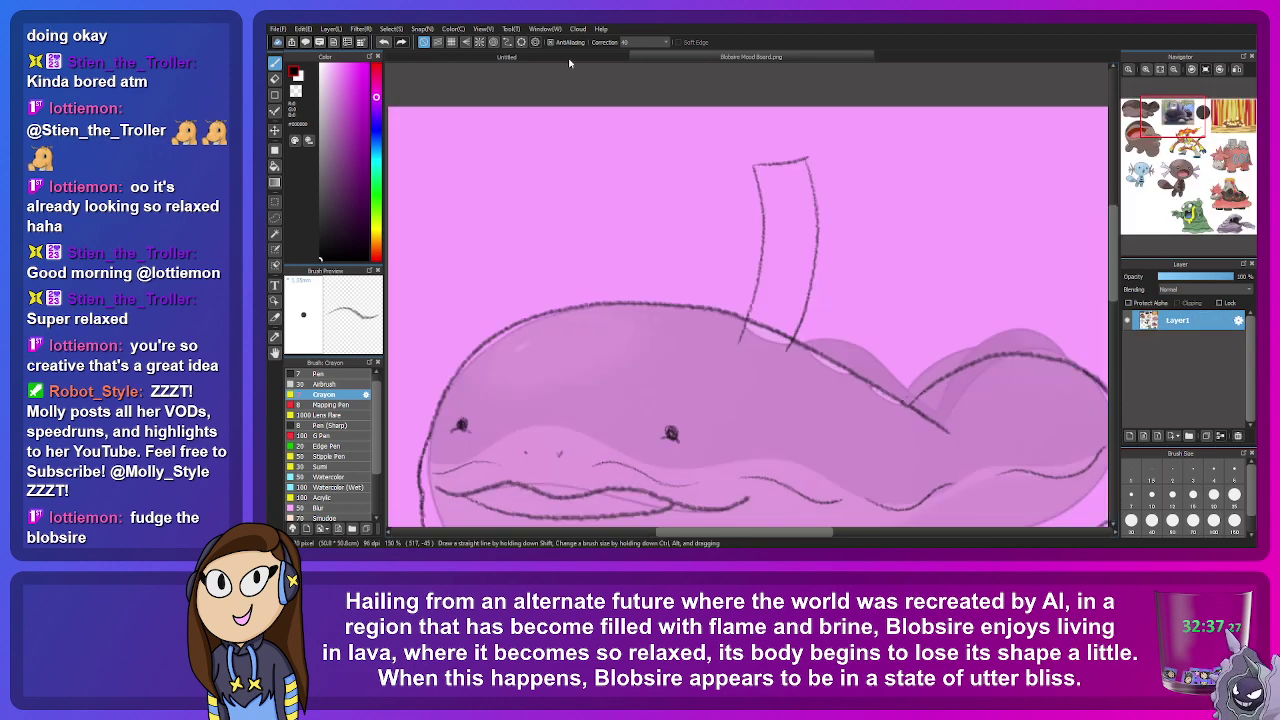
mouse_move(810, 362)
mouse_down()
mouse_move(857, 277)
mouse_move(862, 203)
mouse_move(900, 198)
mouse_move(900, 275)
mouse_move(847, 377)
mouse_move(852, 367)
mouse_move(878, 390)
mouse_move(933, 253)
mouse_move(972, 251)
mouse_move(962, 314)
mouse_up()
key(ctrl+z)
key(ctrl+z)
key(ctrl+z)
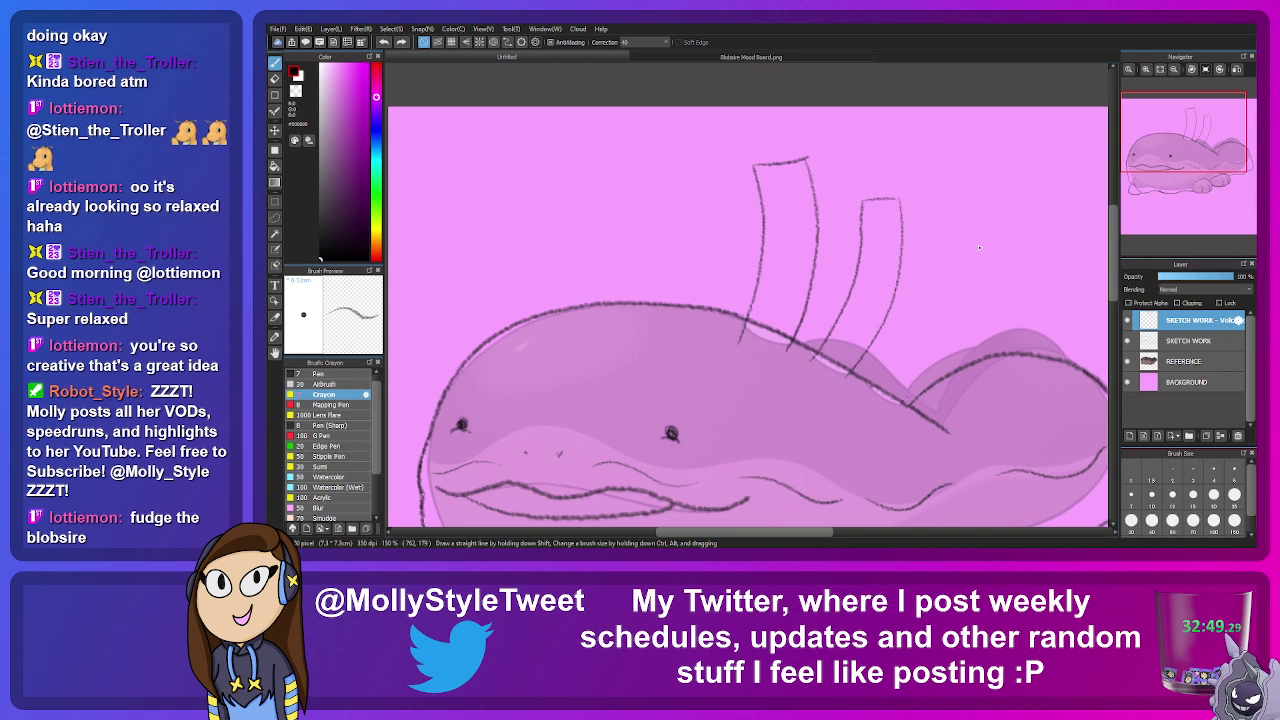
key(ctrl+z)
key(ctrl+z)
key(ctrl+z)
key(ctrl+z)
key(ctrl+z)
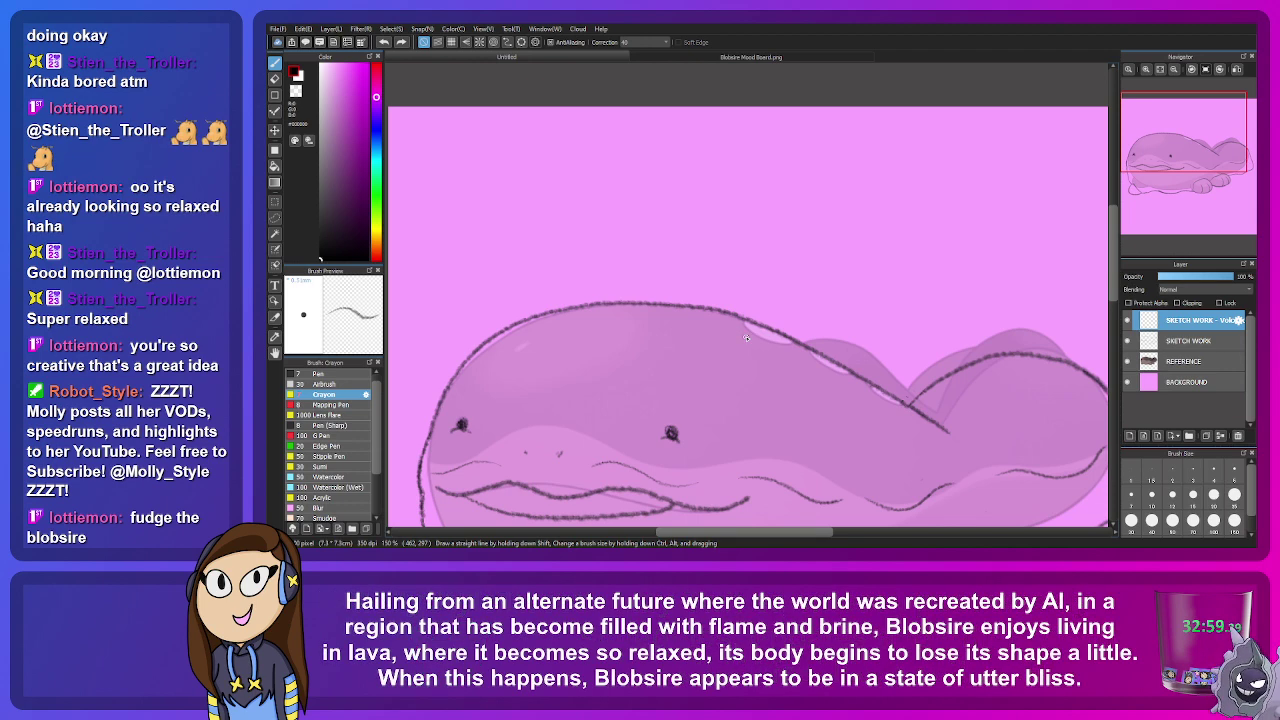
Step: Review the spike placement on the Clodsire render in the mood board against the back of the sketched Blobsire
click(651, 62)
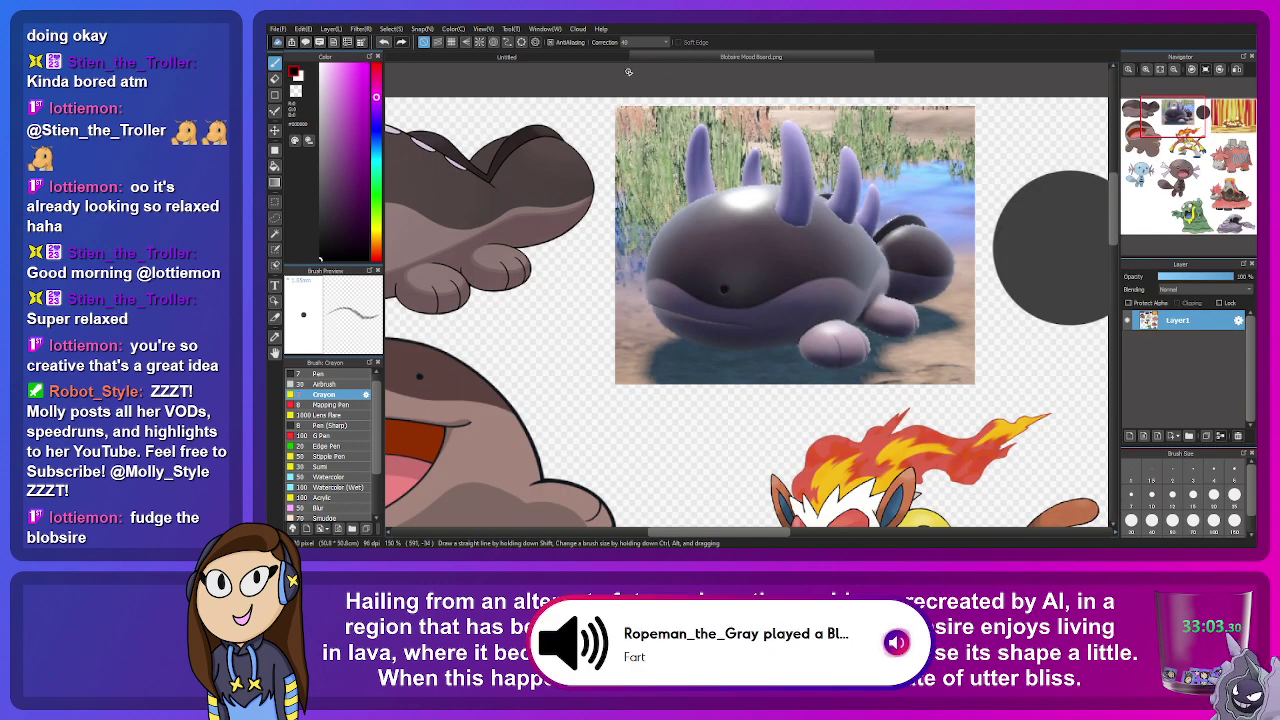
click(534, 57)
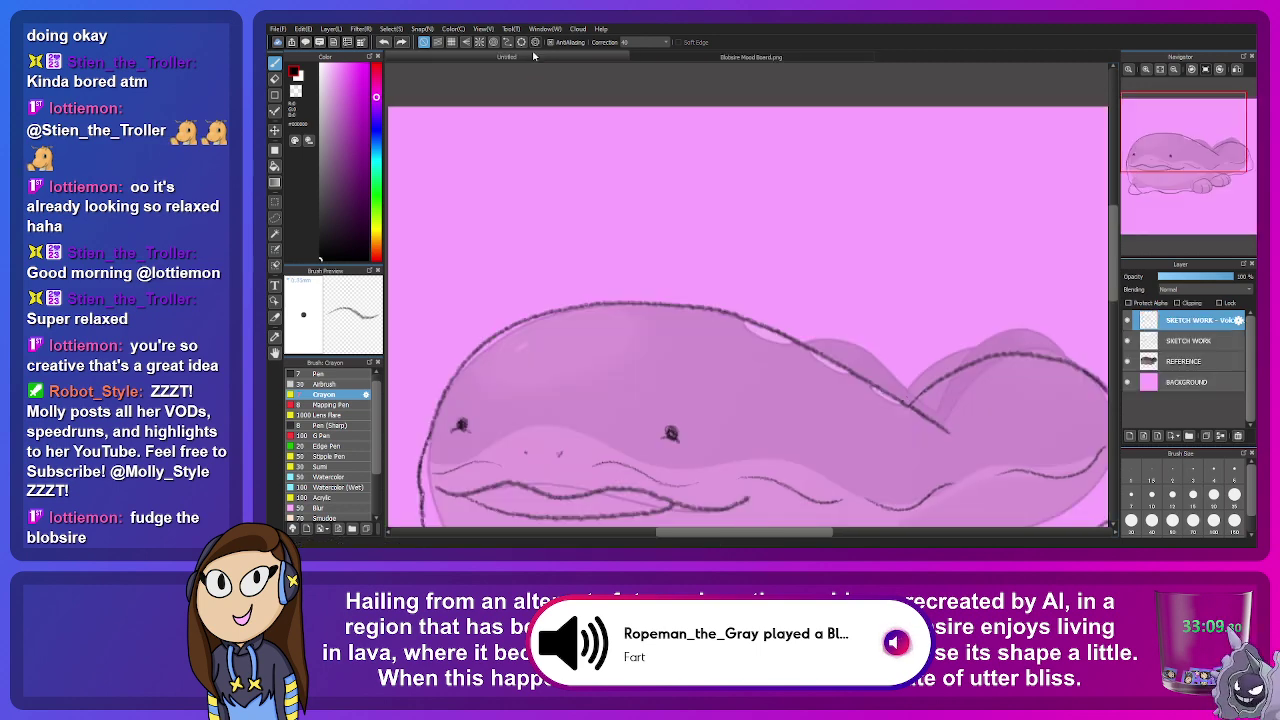
click(1160, 157)
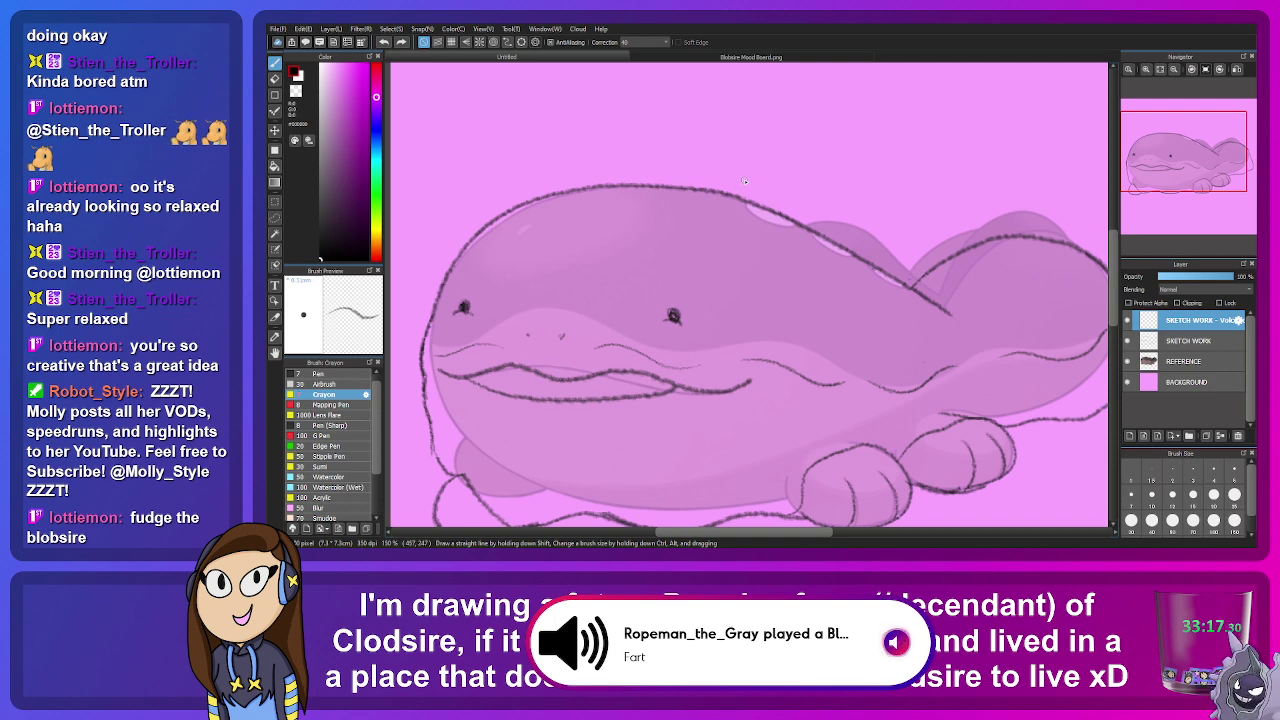
drag(1181, 165, 1188, 152)
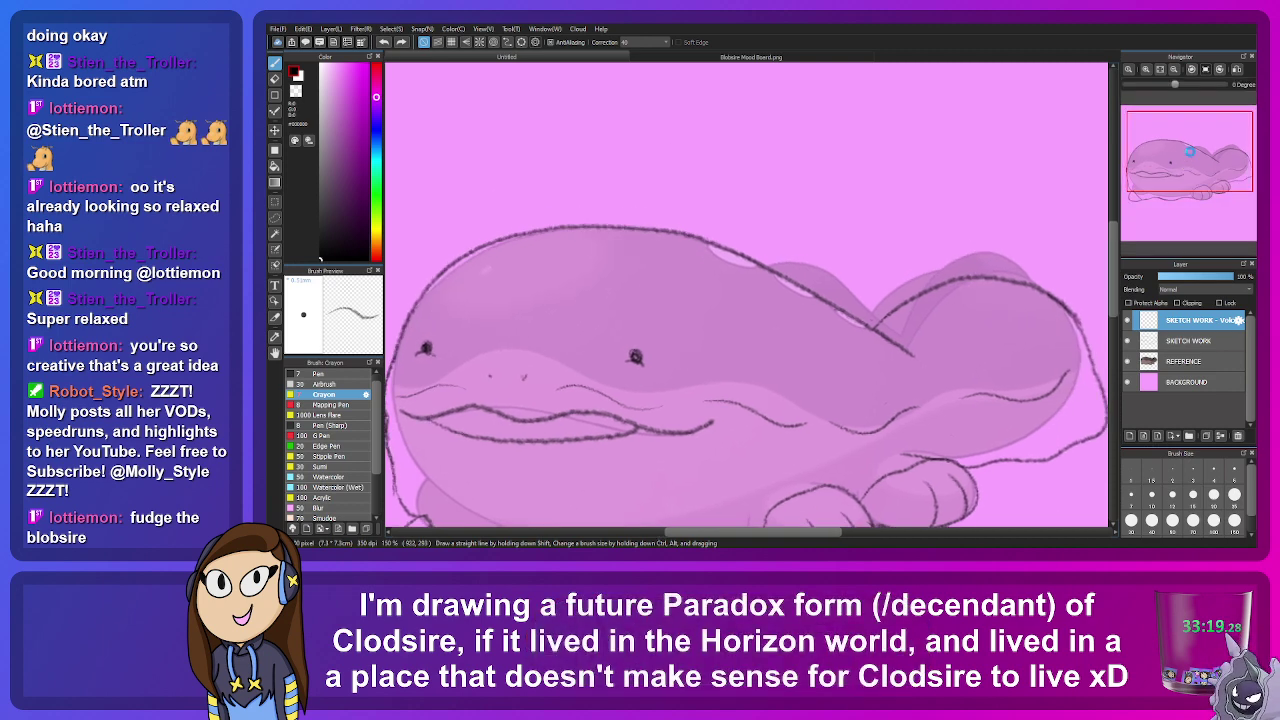
Step: Copy a rectangular area around the Clodsire render's rear back spikes and paste it into the sketch document directly above the REFERENCE layer
click(688, 58)
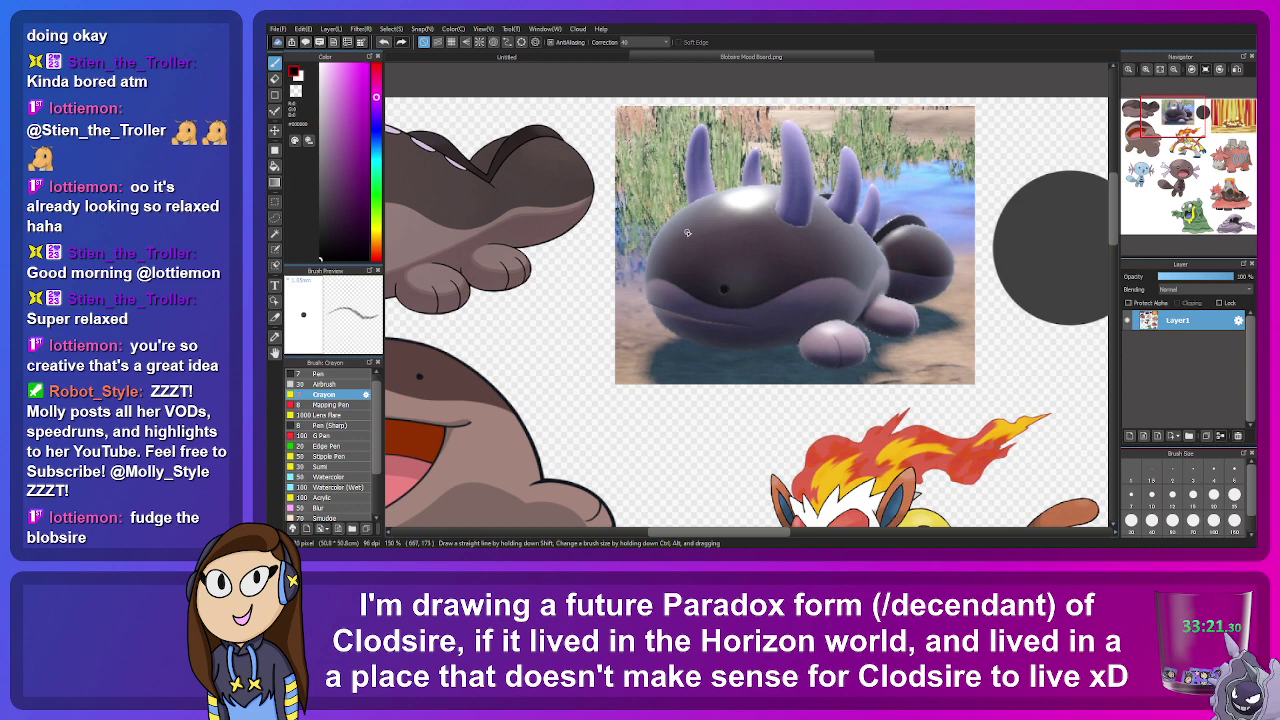
click(275, 201)
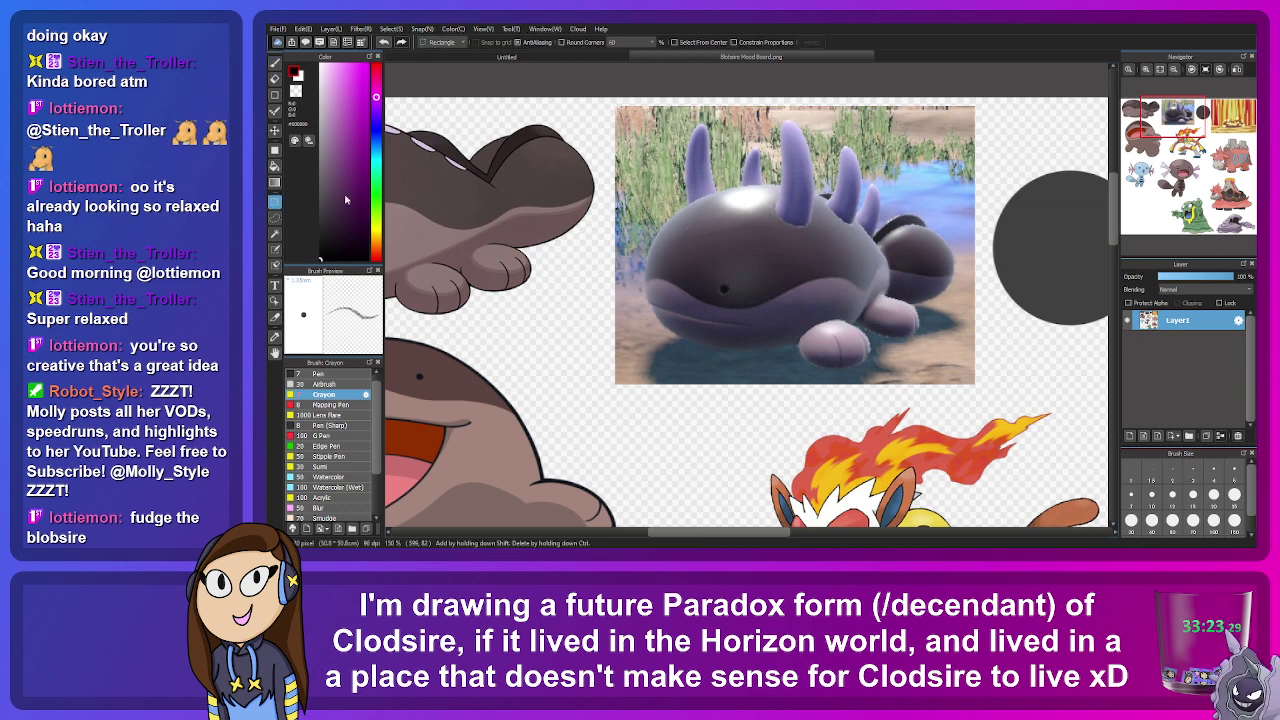
drag(768, 105, 887, 242)
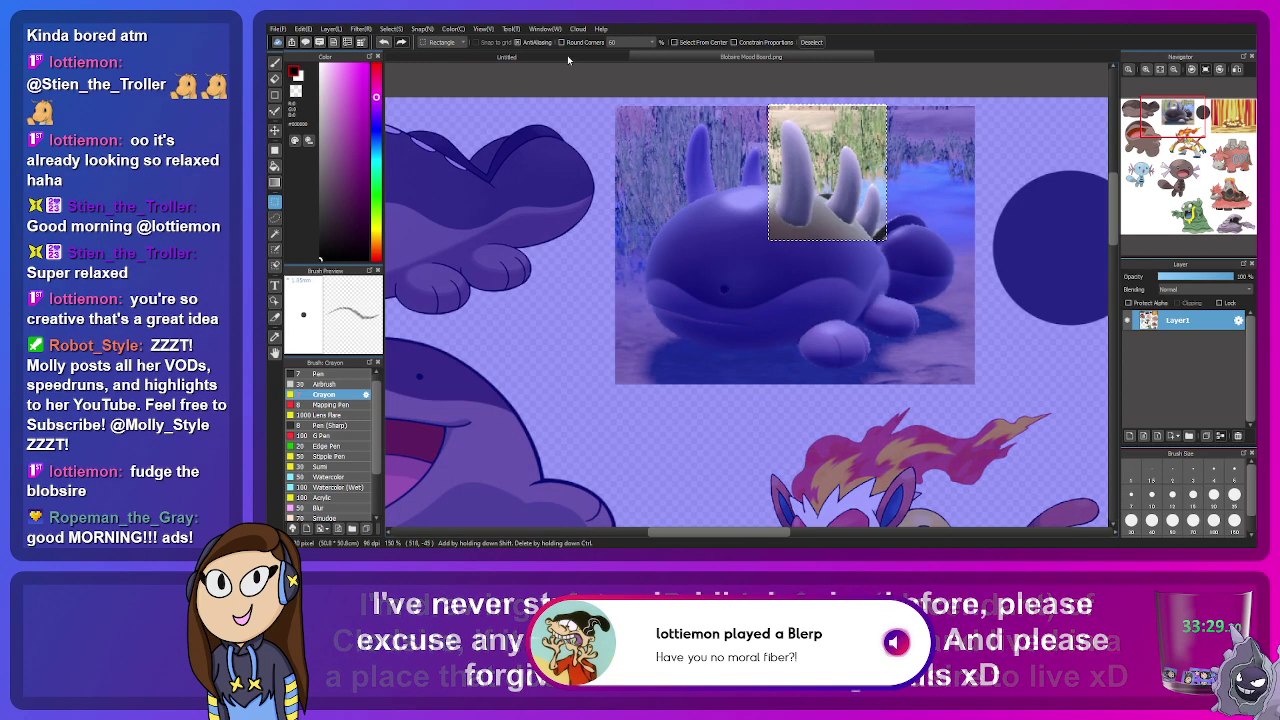
key(ctrl+c)
click(567, 58)
click(1183, 361)
key(ctrl+v)
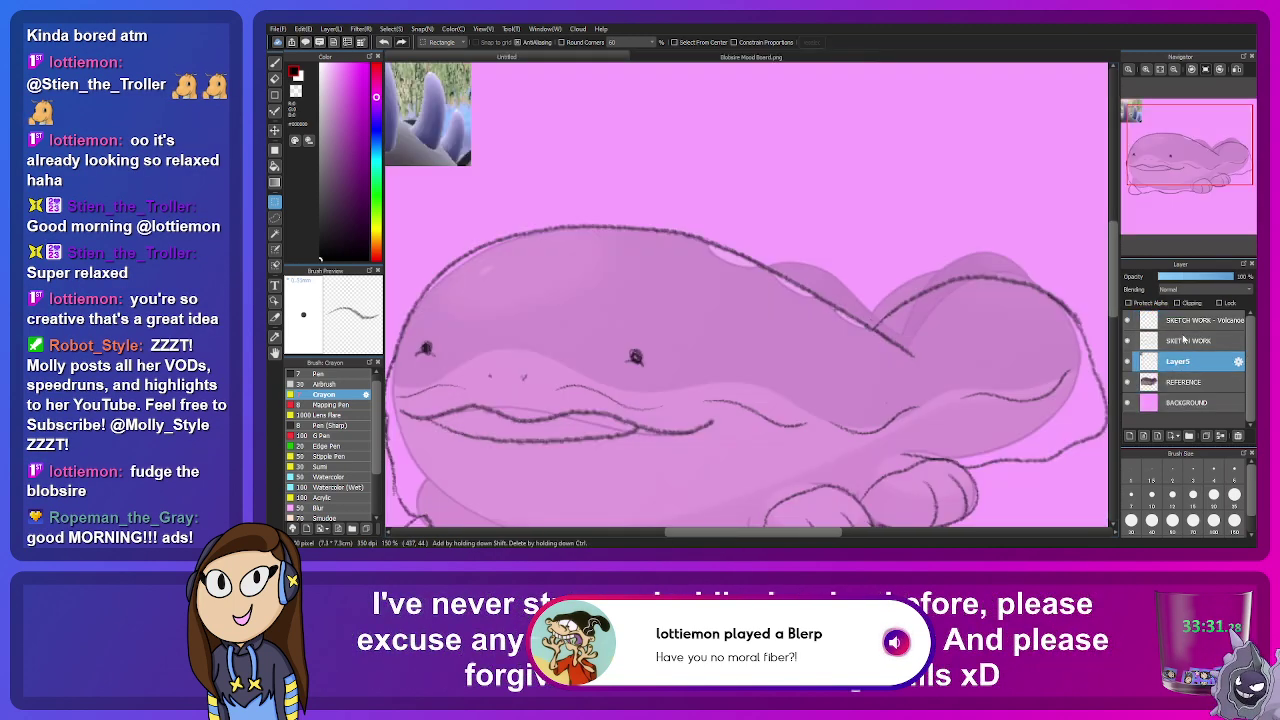
Step: Transform the pasted spike image, enlarging it and placing it over the rear slope of Blobsire's back
key(ctrl+t)
drag(446, 123, 765, 246)
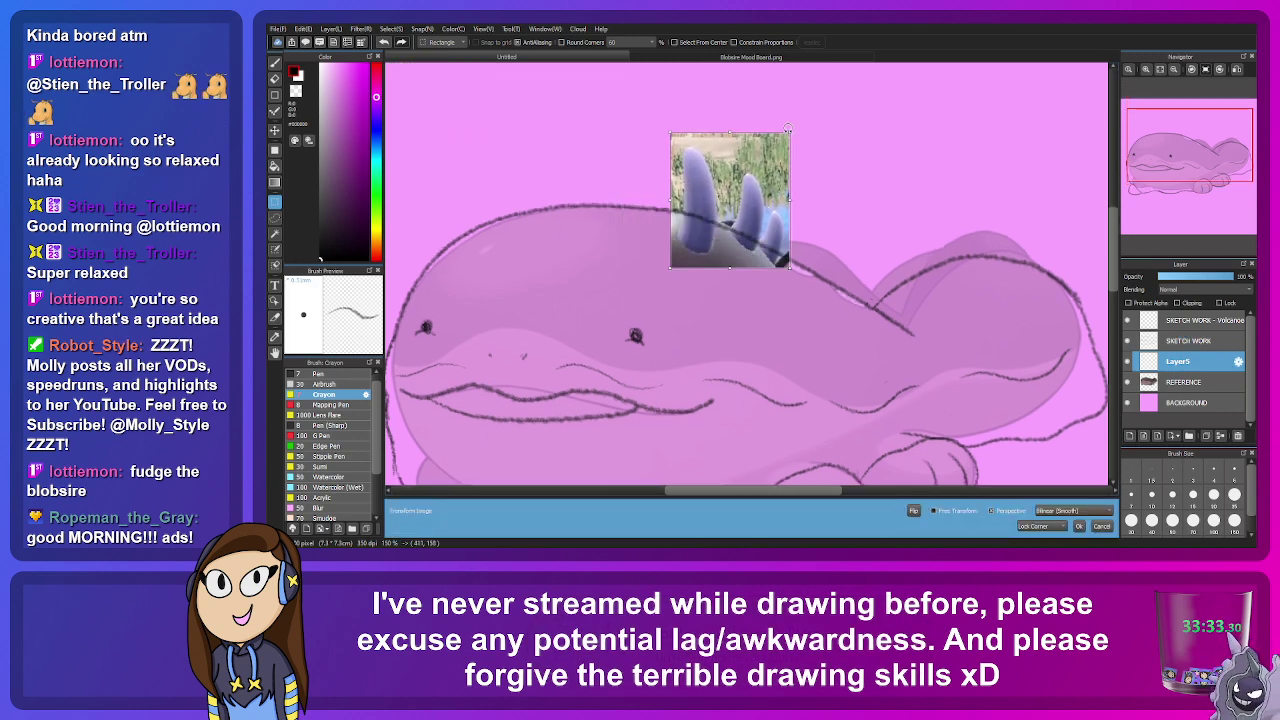
drag(789, 130, 912, 62)
drag(720, 150, 743, 182)
drag(1171, 144, 1179, 134)
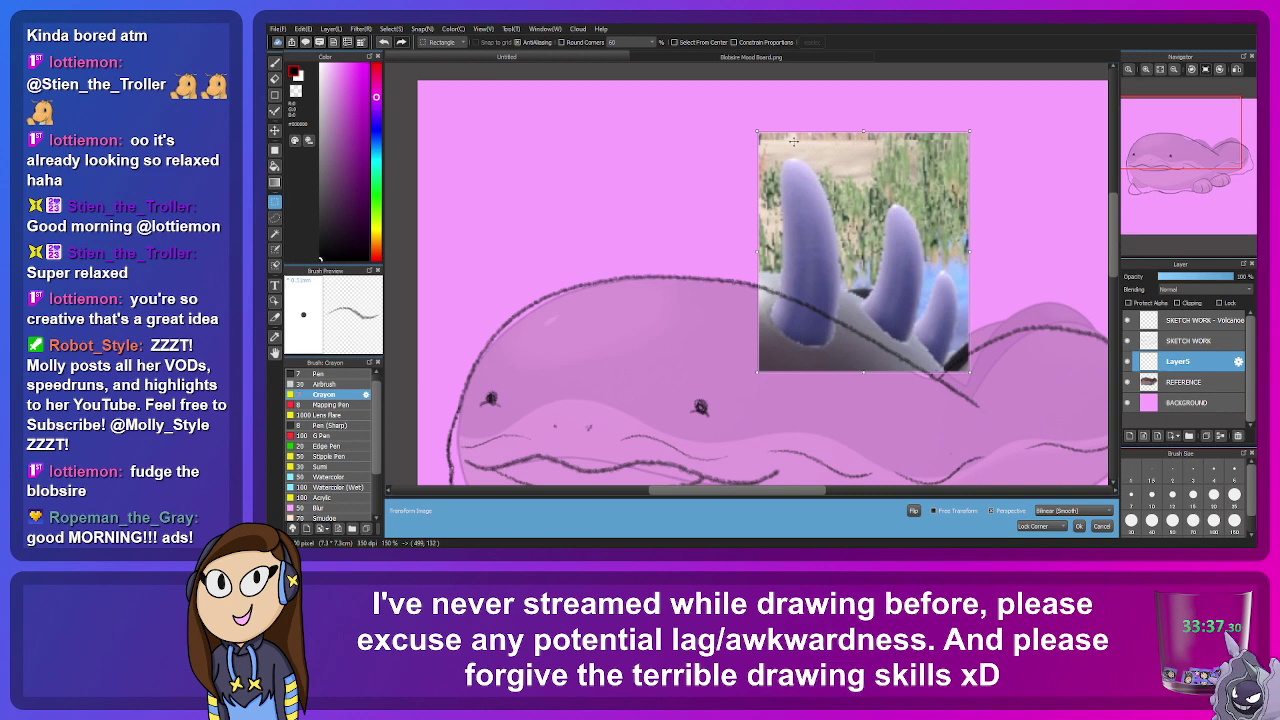
Step: Try enlarging and tilting the pasted spike image over Blobsire's rear back, comparing its angle with the Clodsire render in the mood board
drag(910, 148, 887, 194)
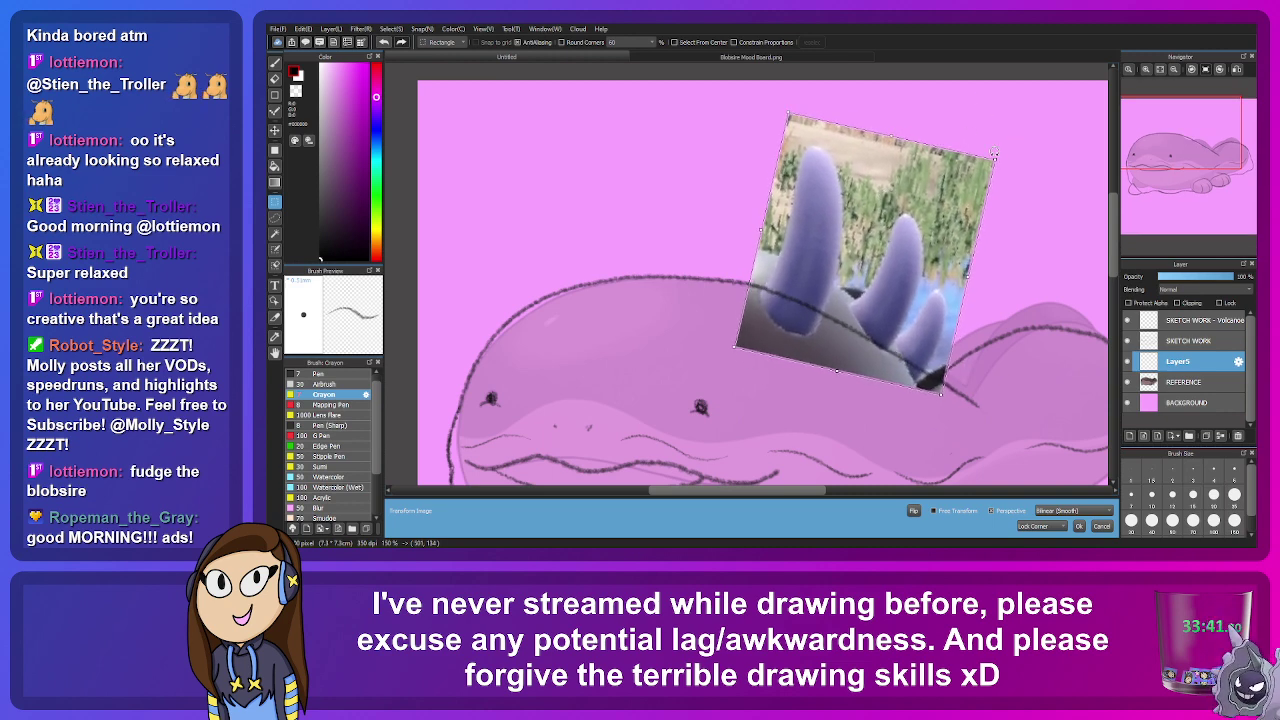
drag(994, 156, 1044, 126)
drag(810, 203, 844, 209)
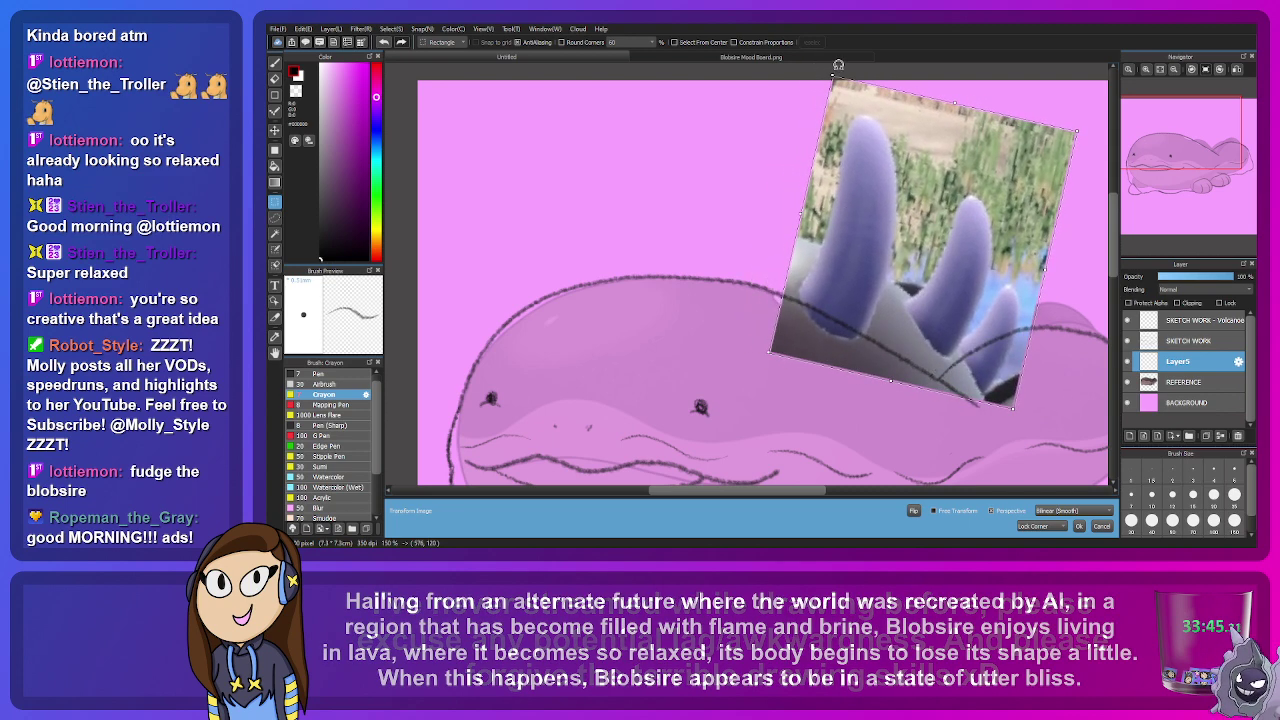
drag(838, 65, 814, 70)
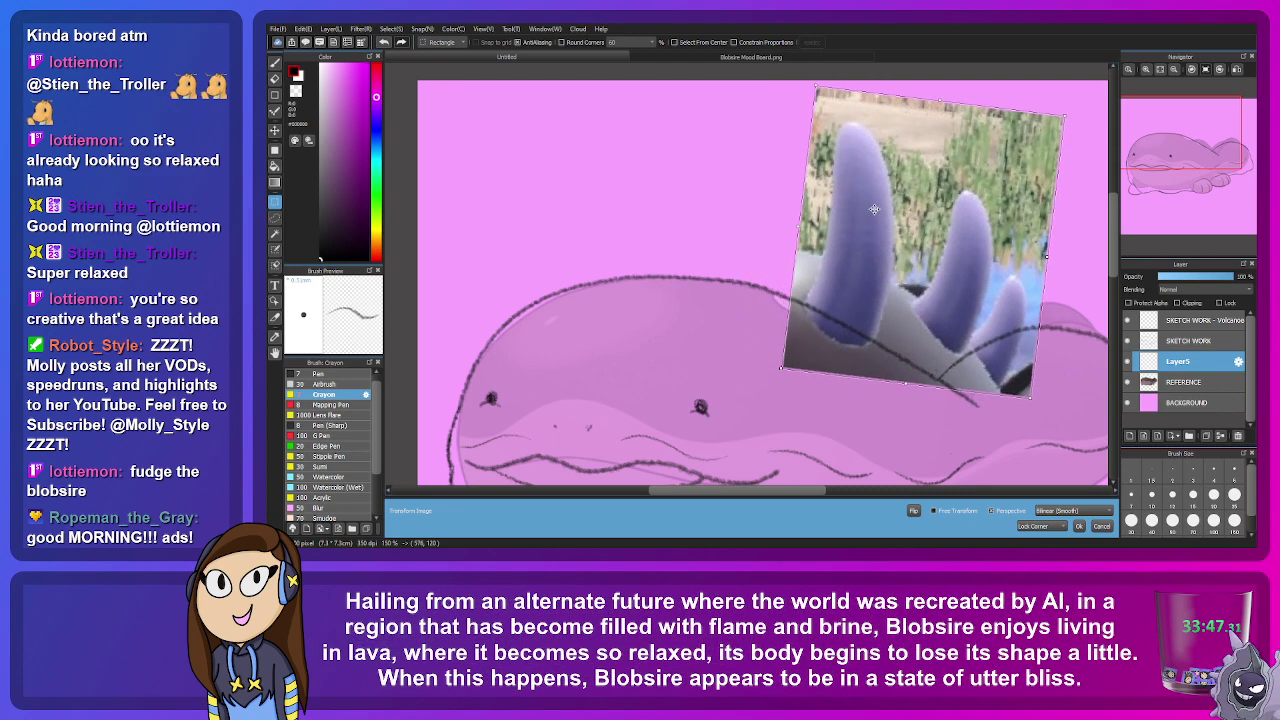
drag(874, 209, 840, 206)
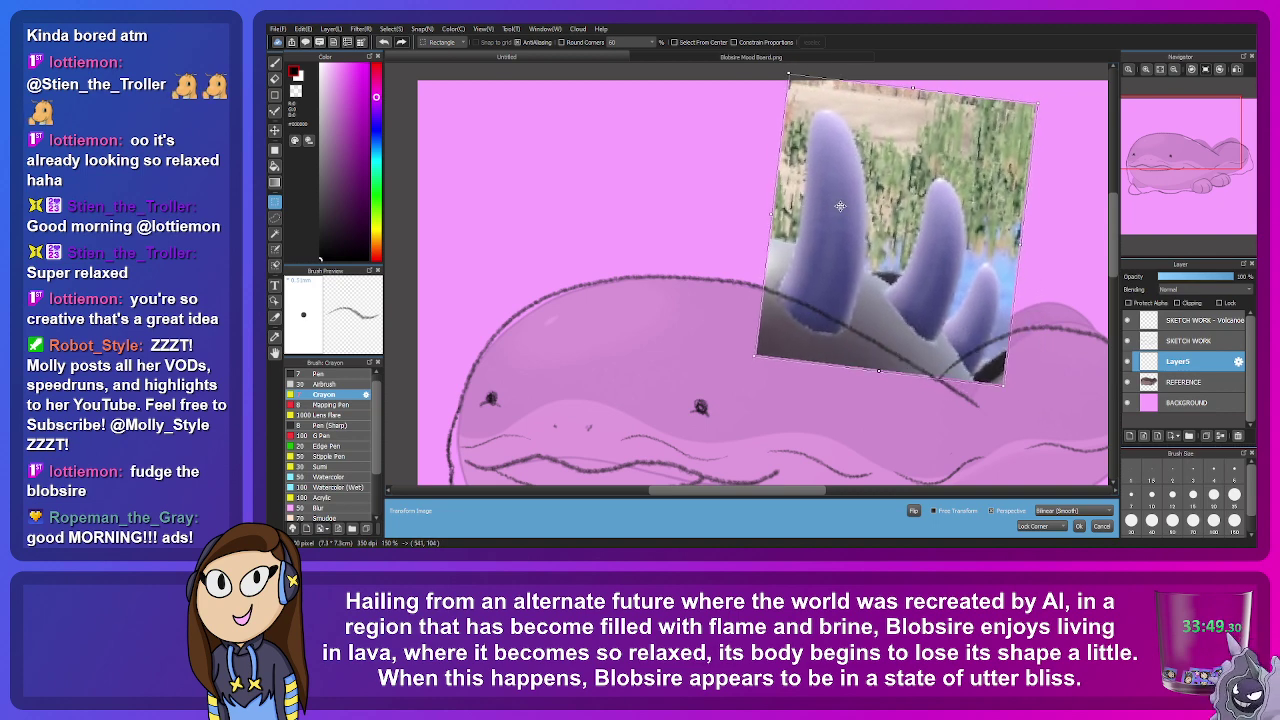
click(793, 58)
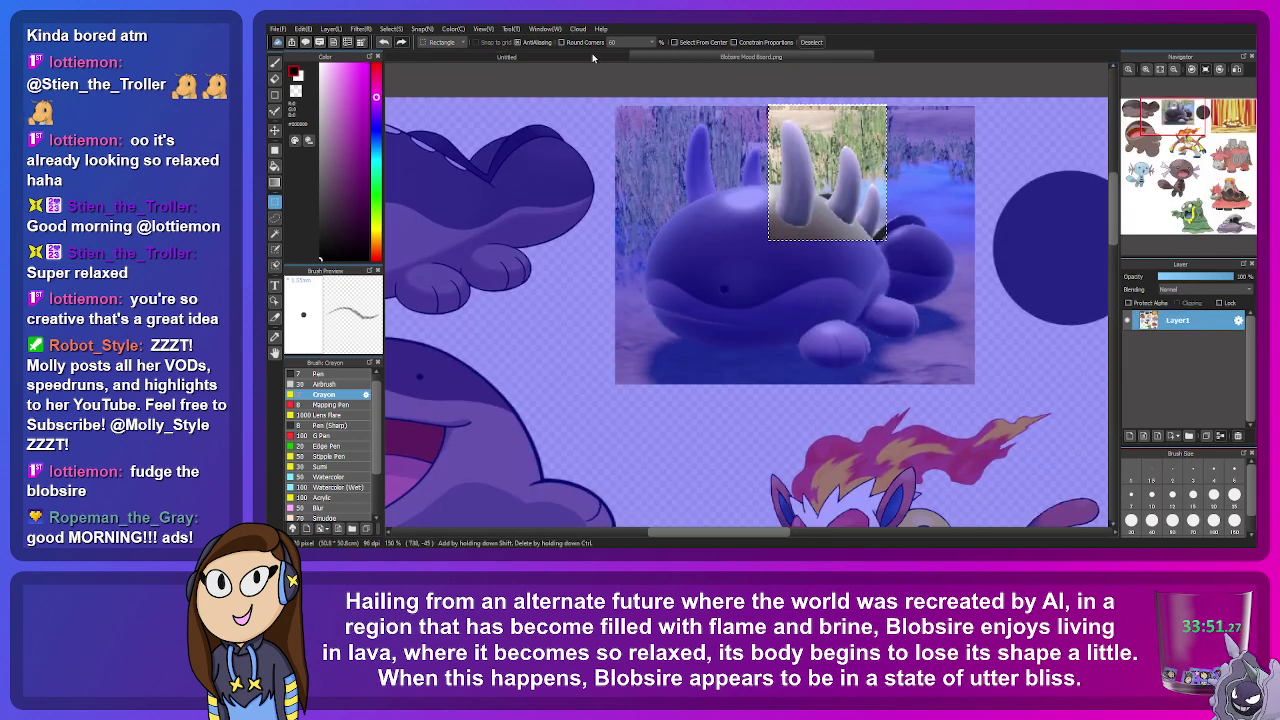
click(582, 56)
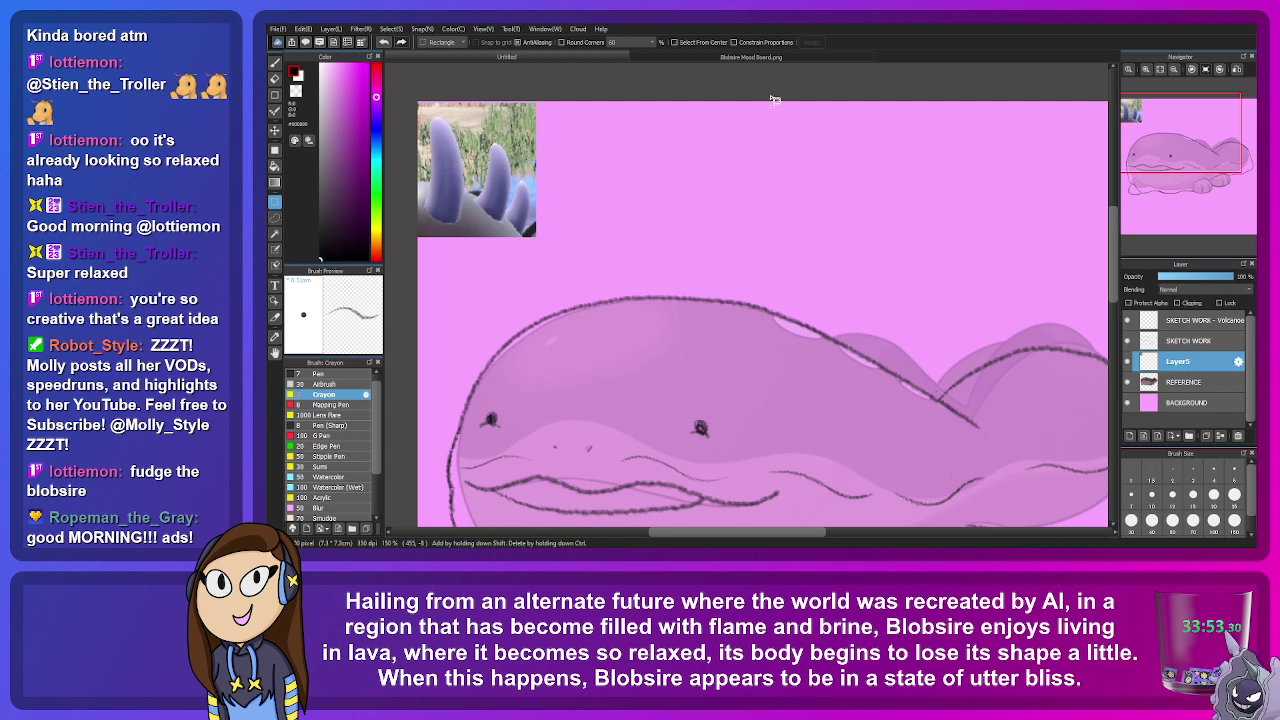
Step: Transform the pasted spike image again, enlarging it over Blobsire's rear back and tilting it slightly counterclockwise
key(ctrl+t)
drag(535, 213, 683, 378)
drag(519, 272, 858, 255)
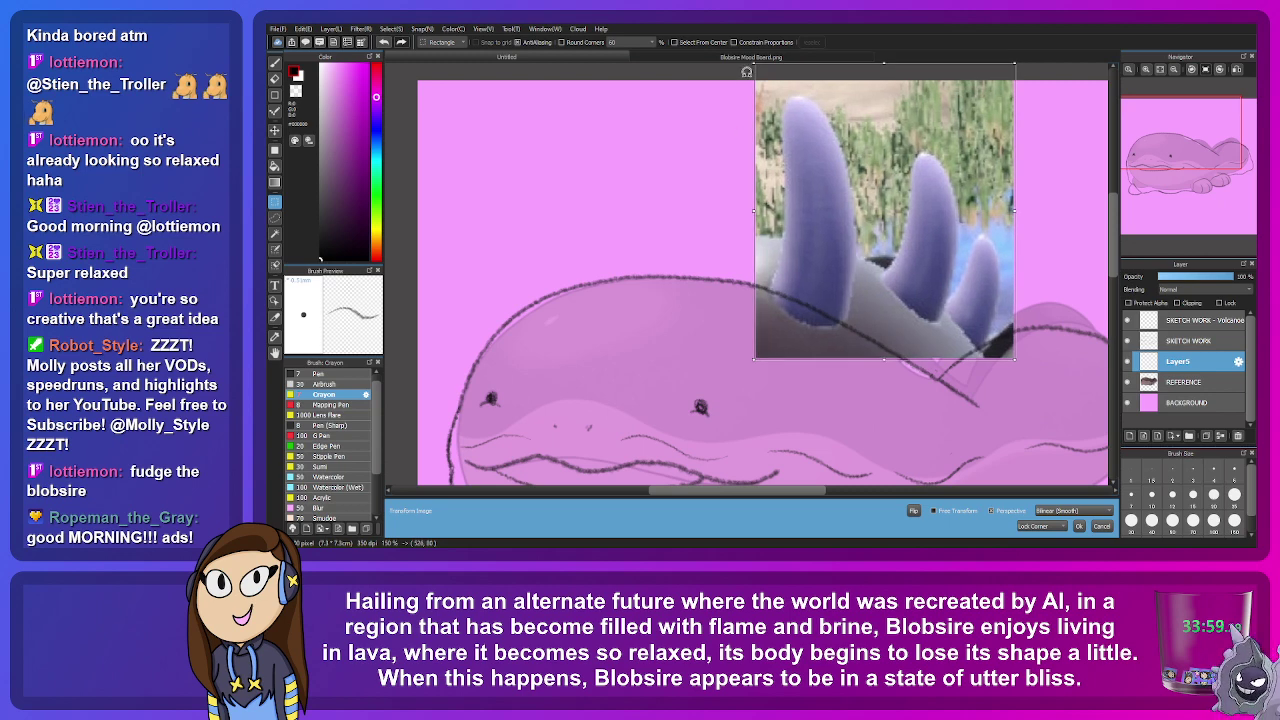
scroll(784, 100, up, 1)
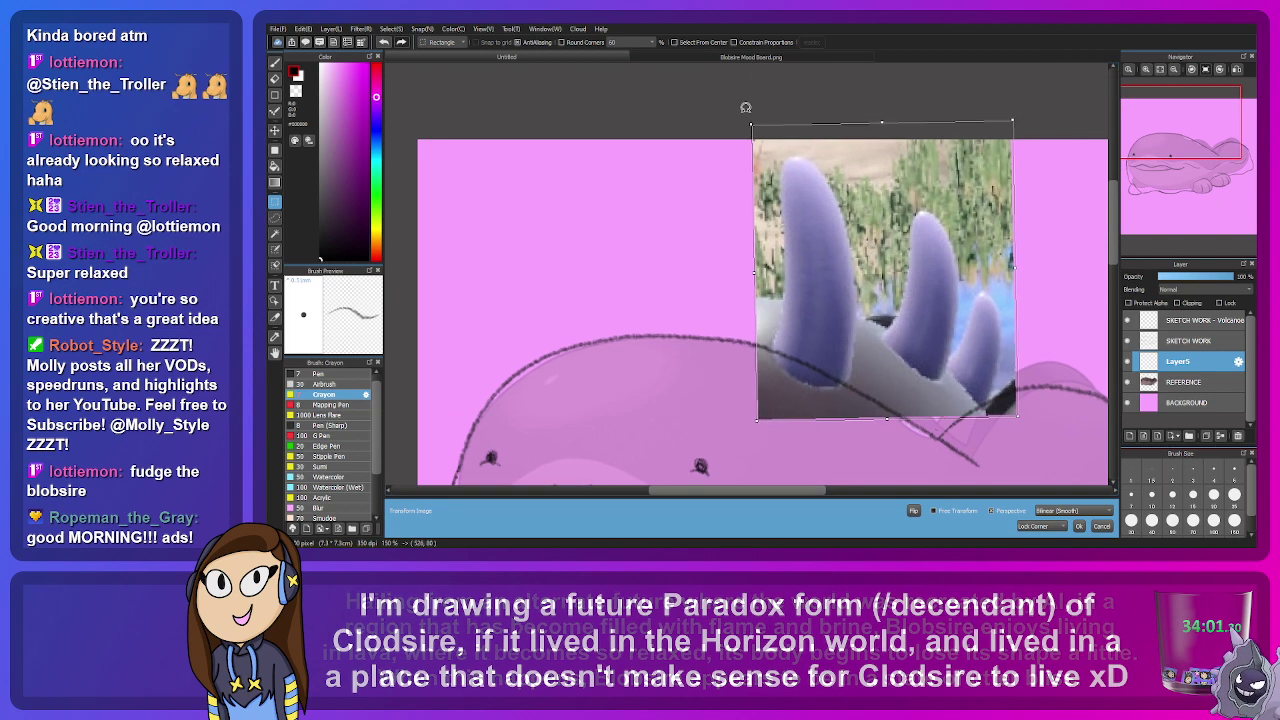
drag(784, 100, 733, 115)
drag(825, 283, 800, 262)
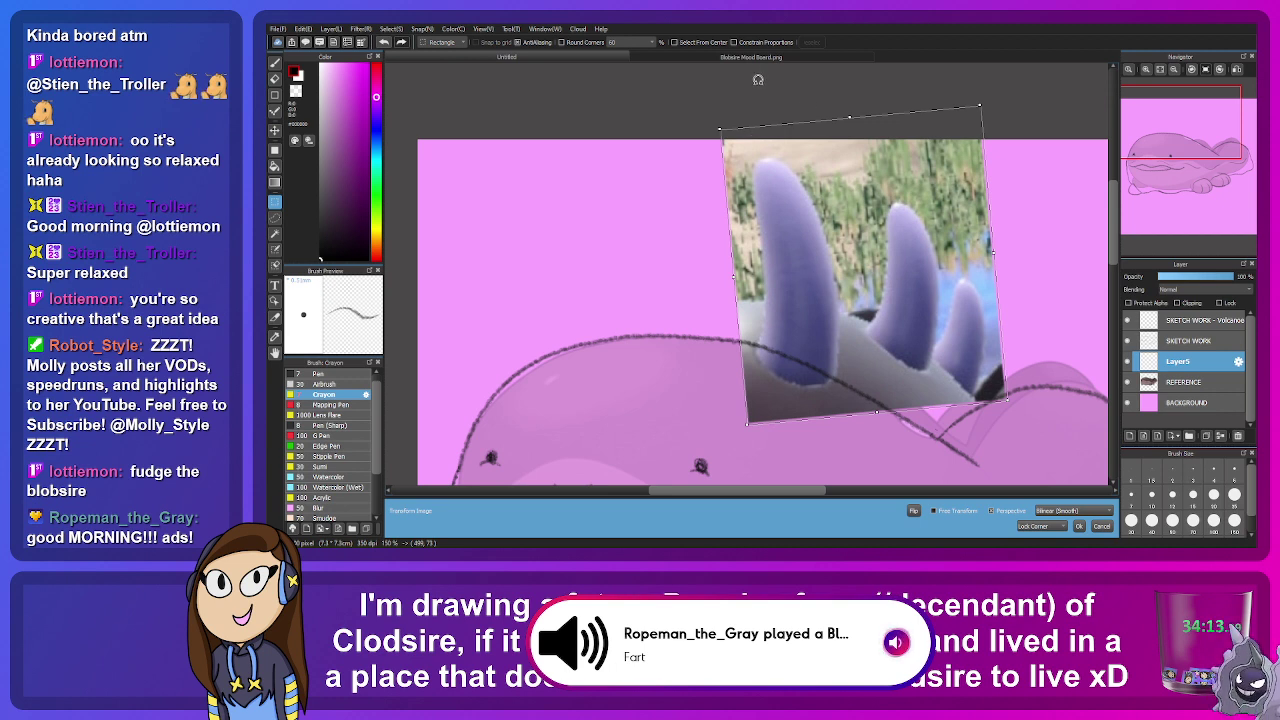
drag(819, 311, 836, 290)
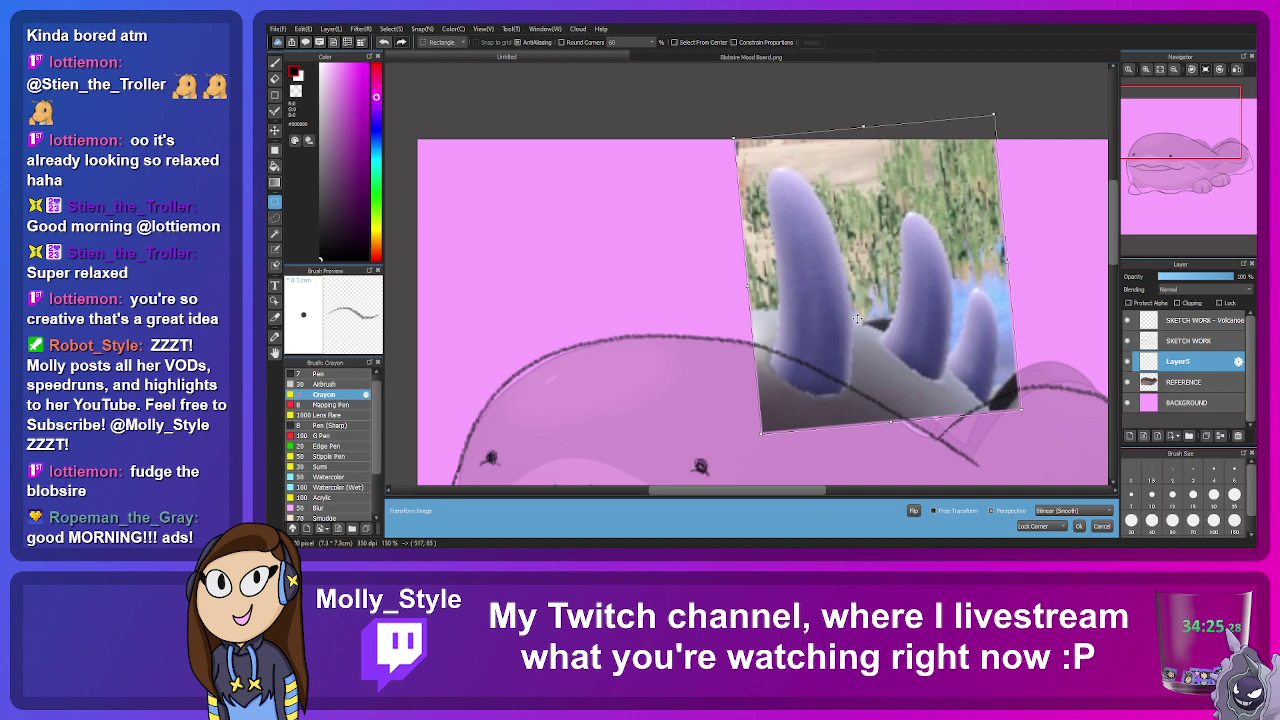
Step: Tilt the spike image further counterclockwise, apply the transform, and lower its layer opacity to about 35%
scroll(840, 307, down, 5)
scroll(841, 306, up, 3)
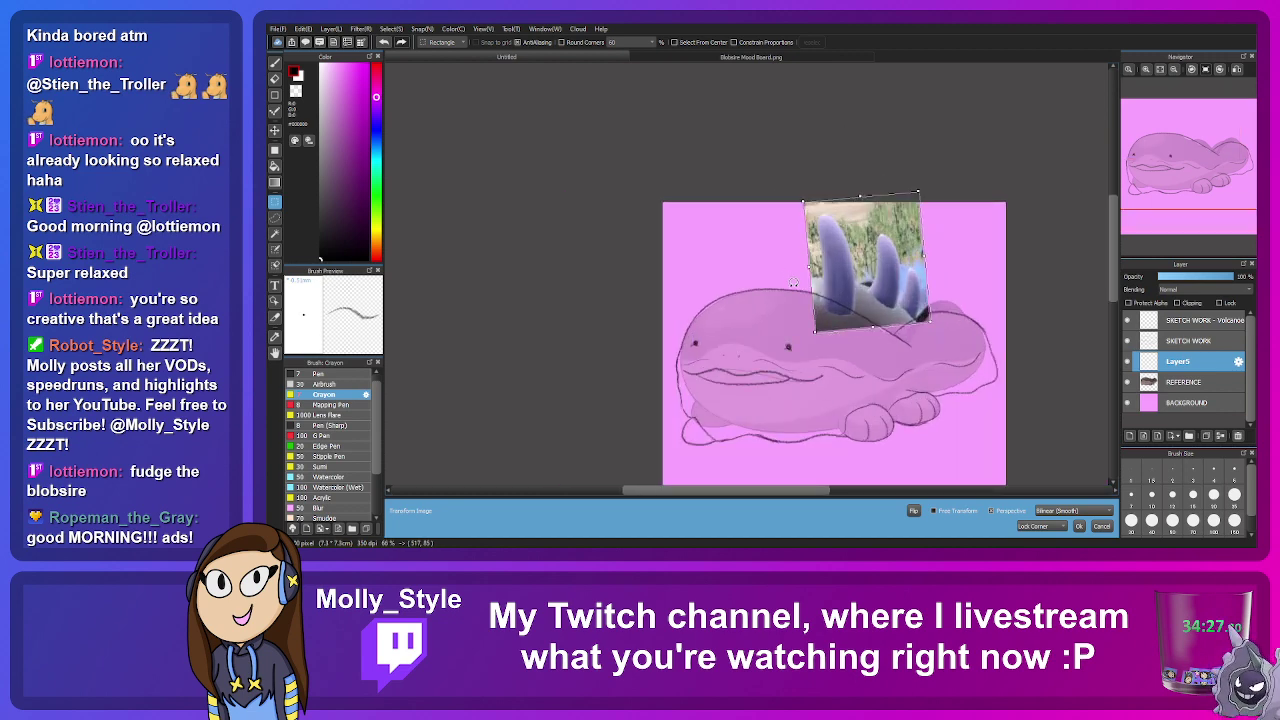
drag(804, 192, 791, 206)
drag(834, 274, 830, 273)
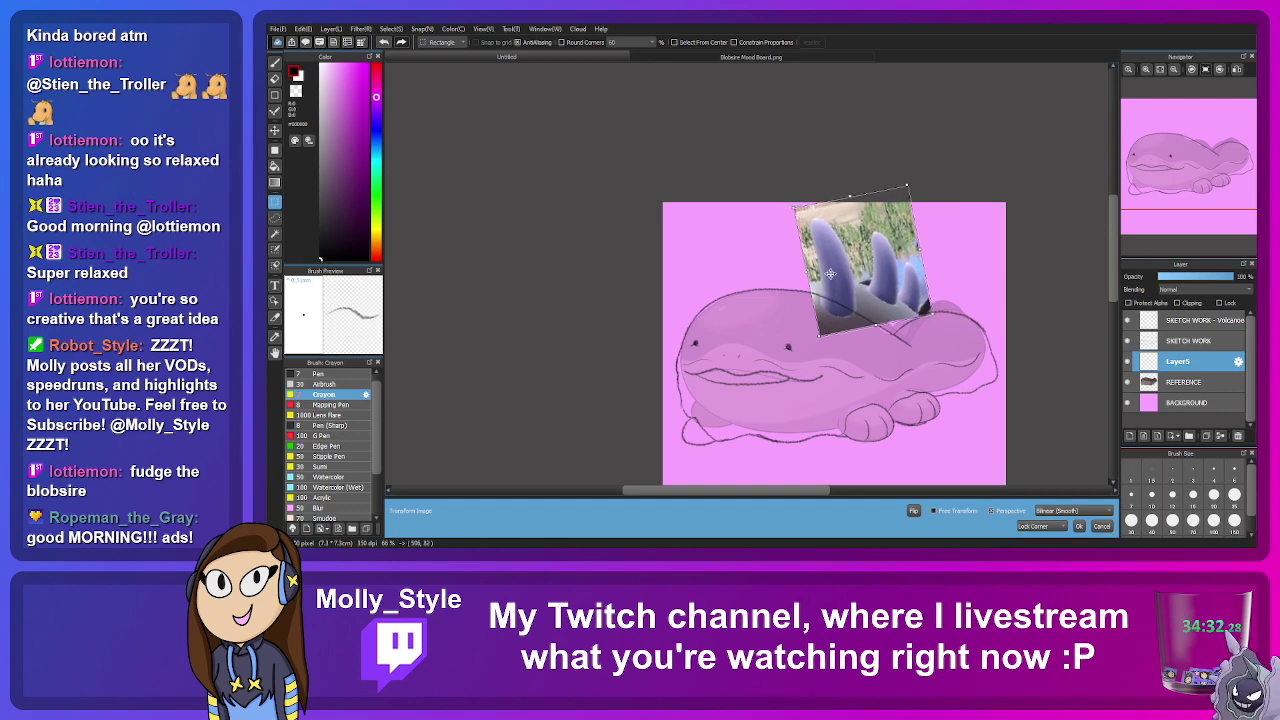
click(1079, 526)
drag(1193, 277, 1187, 278)
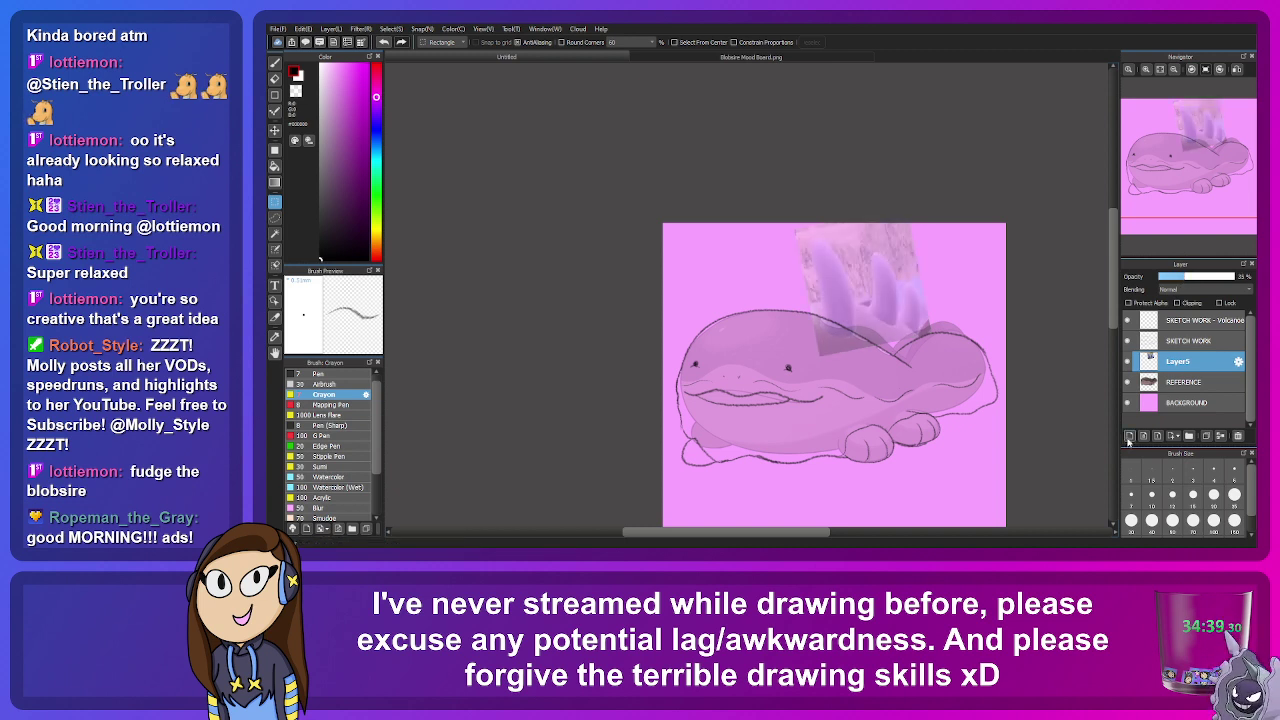
Step: Trace the outline of the largest reference spike with the Crayon brush on the volcano sketch layer
click(1205, 320)
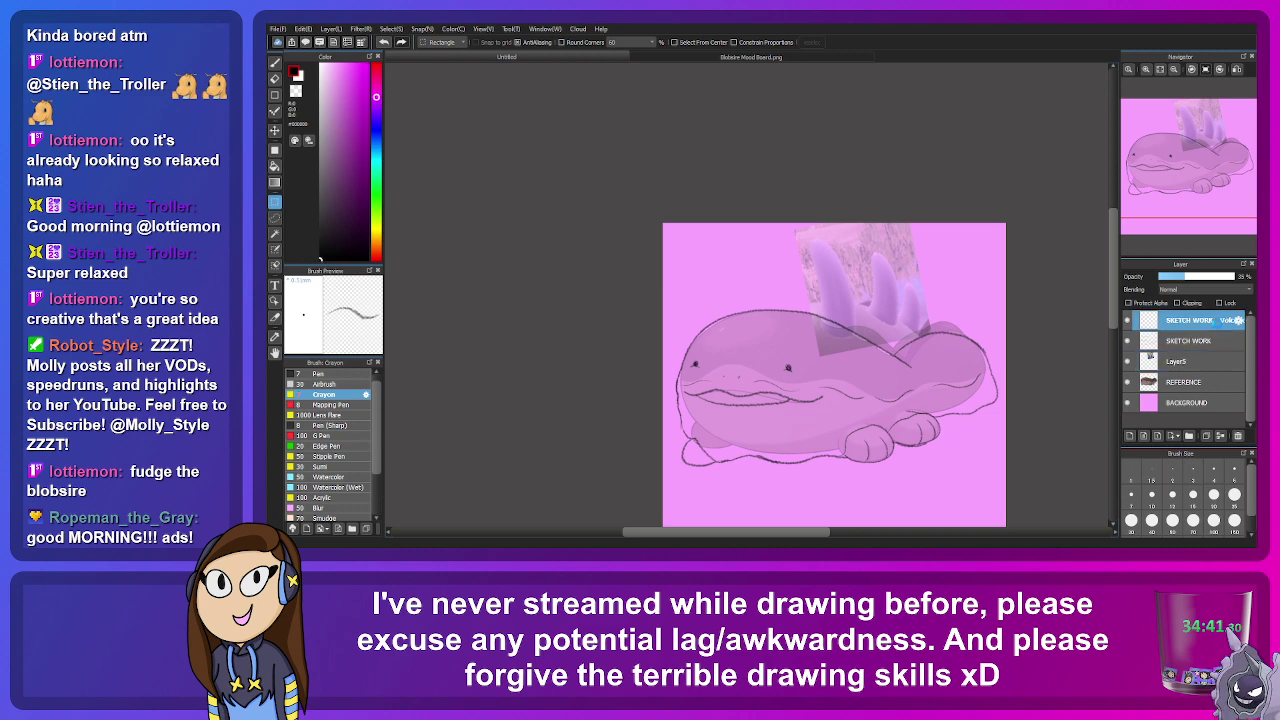
scroll(868, 308, up, 4)
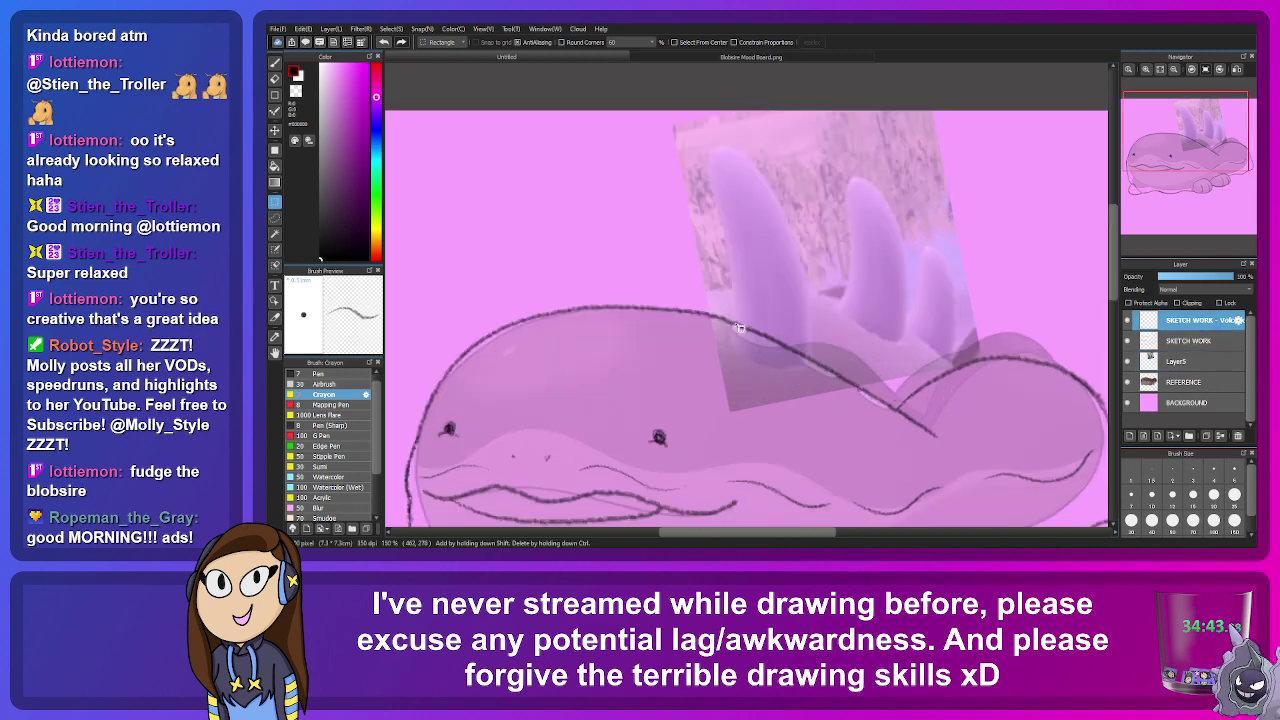
click(276, 62)
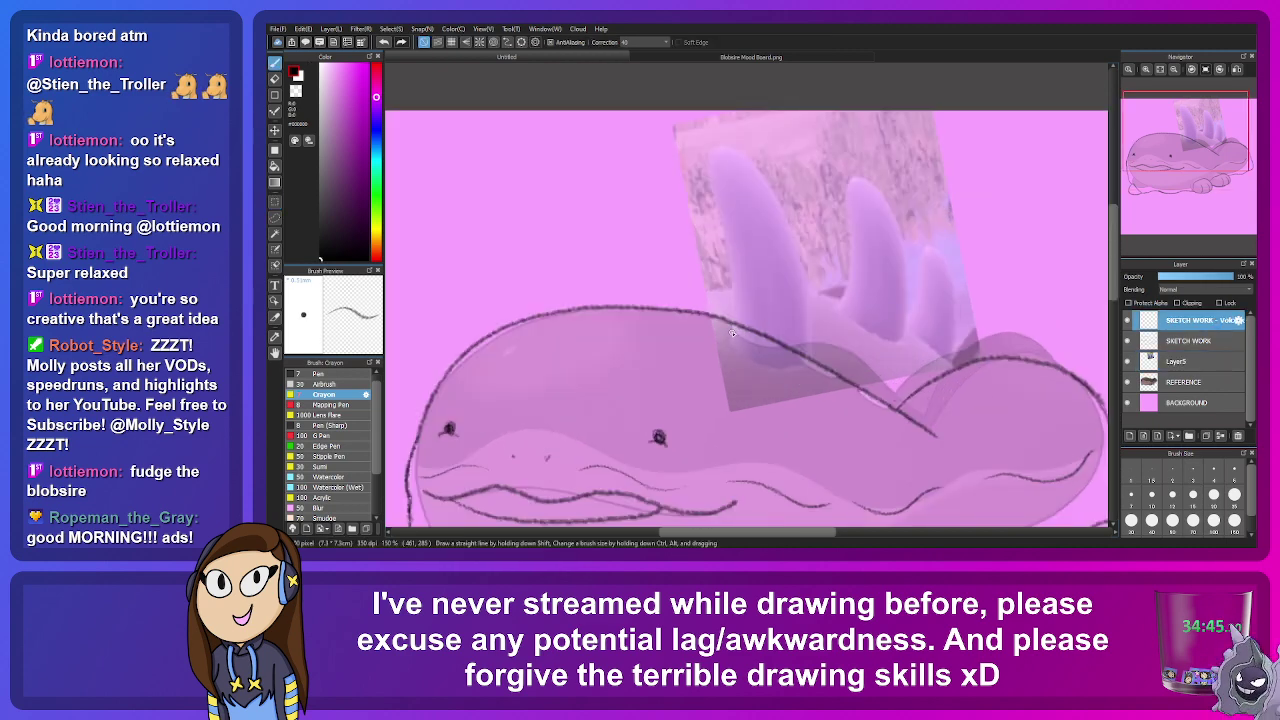
mouse_move(730, 336)
mouse_down()
mouse_move(805, 369)
mouse_move(814, 337)
mouse_move(787, 209)
mouse_move(752, 153)
mouse_move(722, 135)
mouse_move(701, 146)
mouse_move(730, 337)
mouse_up()
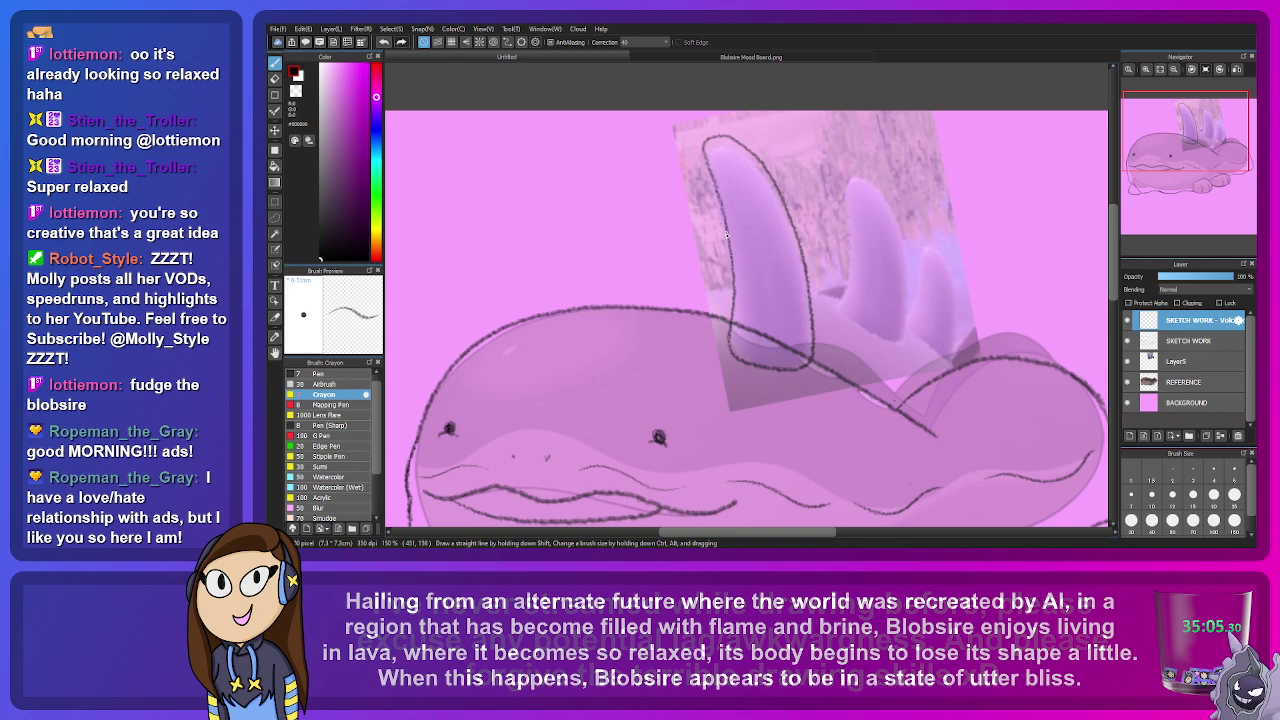
drag(1179, 147, 1187, 140)
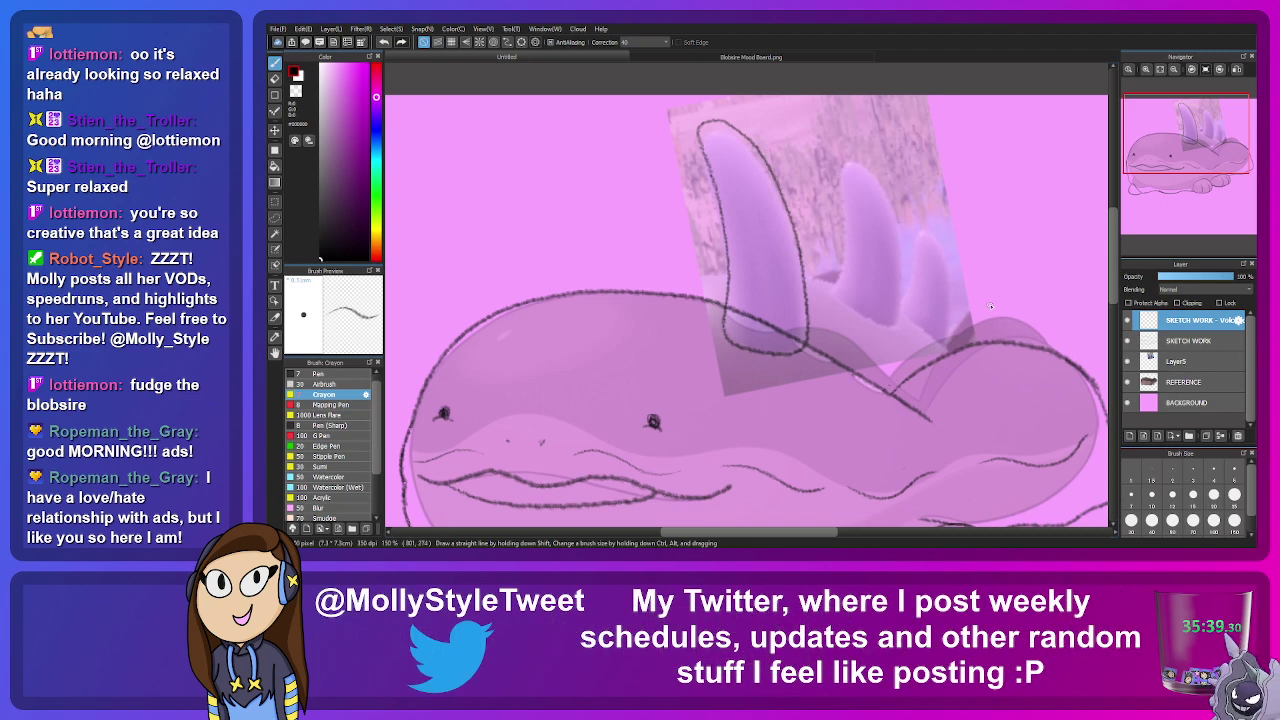
Step: Hide the spike image layer, then shrink the traced outline slightly, tilt it clockwise and seat its base on the back
click(1128, 361)
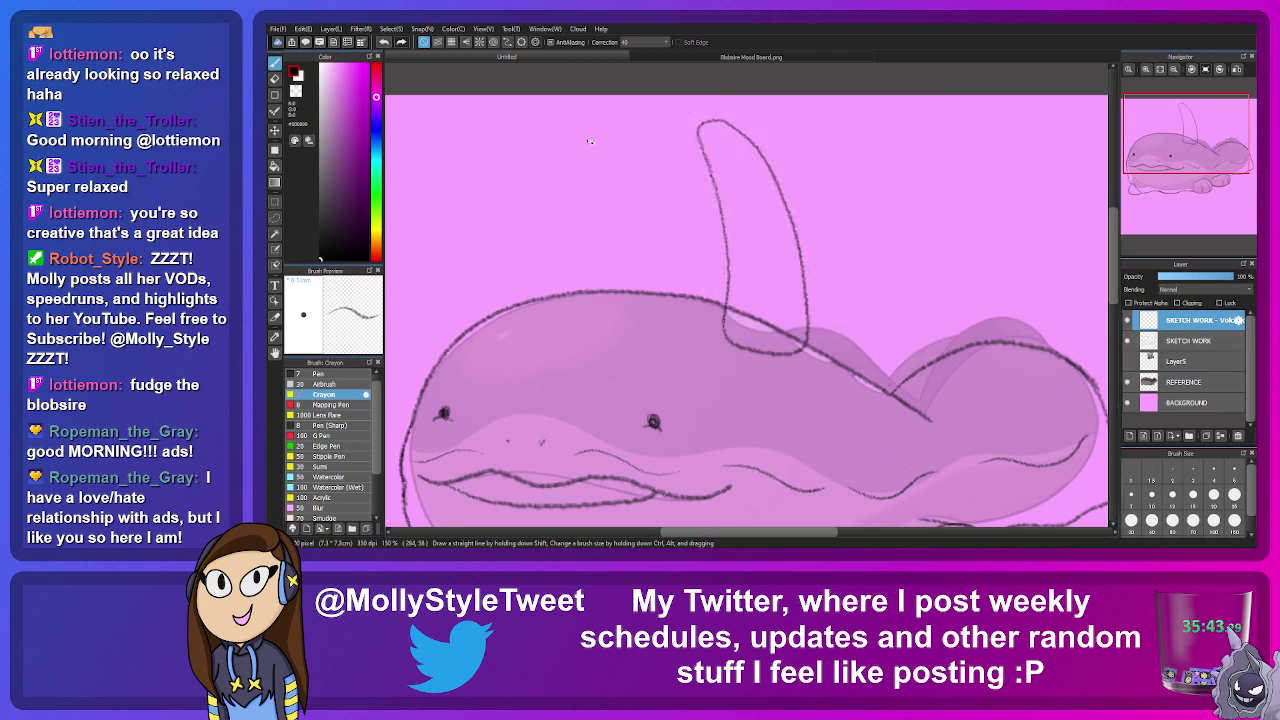
key(ctrl+t)
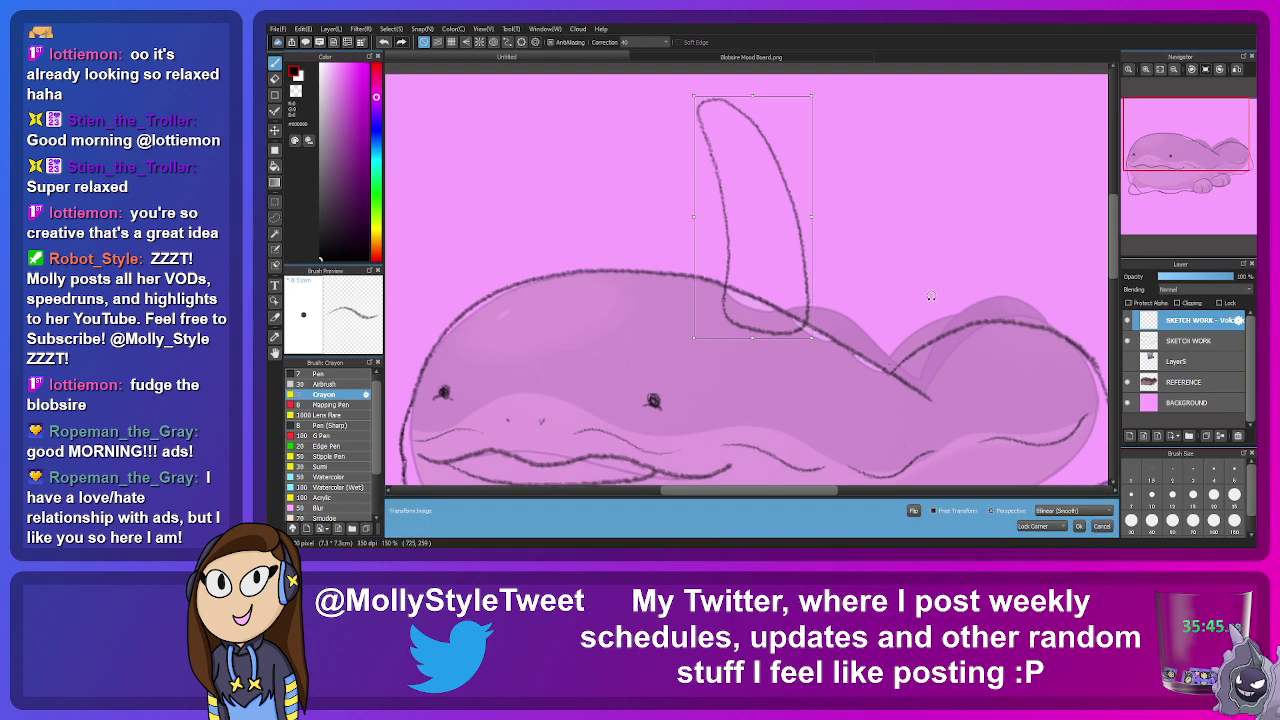
drag(723, 243, 738, 248)
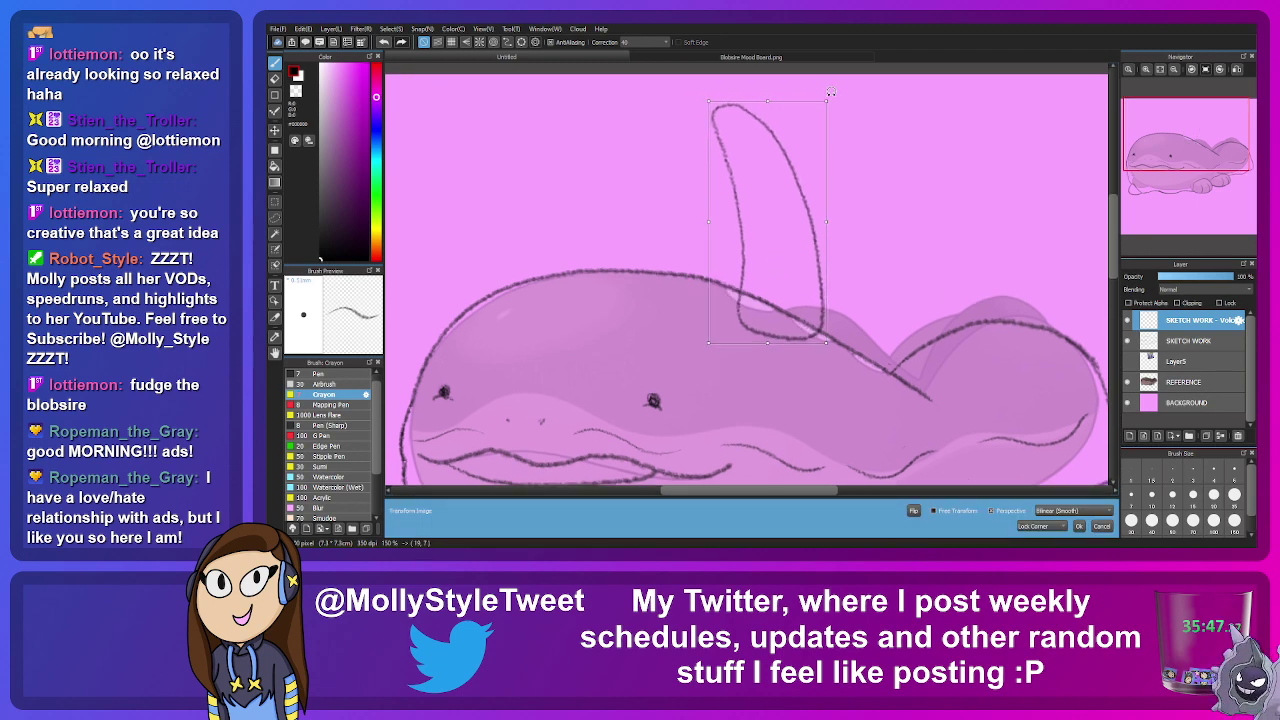
drag(816, 96, 821, 140)
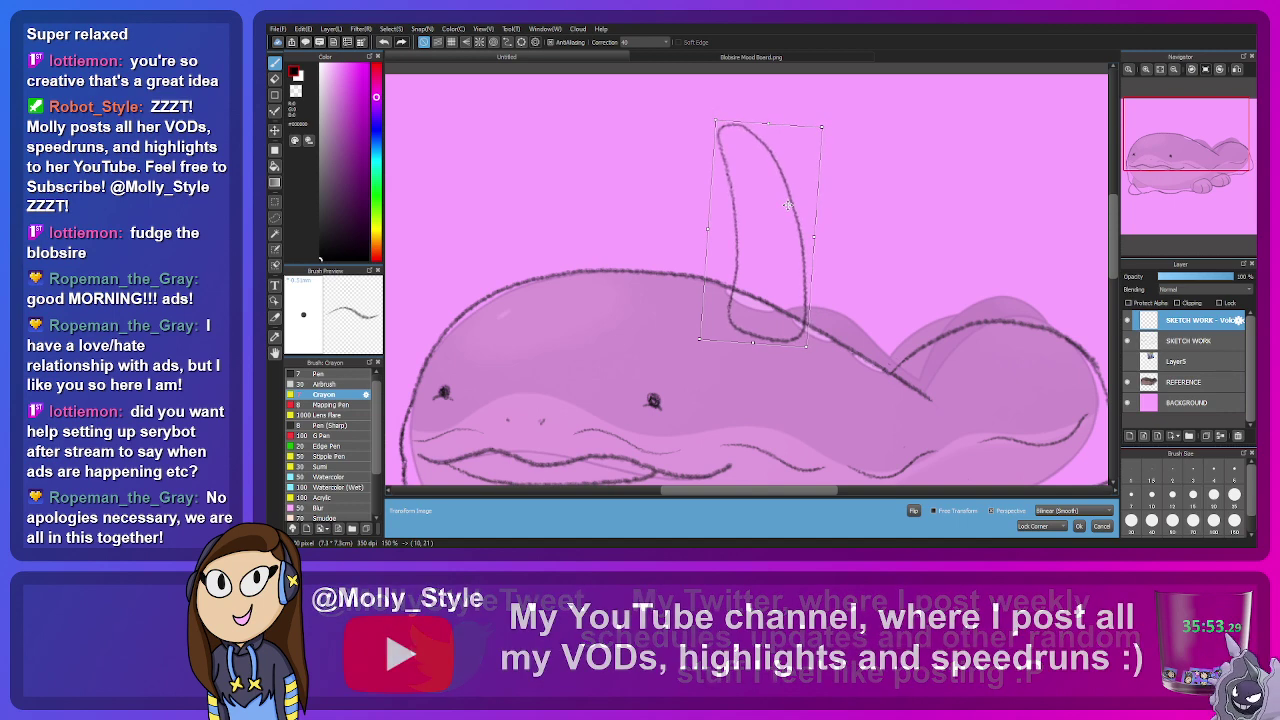
drag(763, 247, 773, 266)
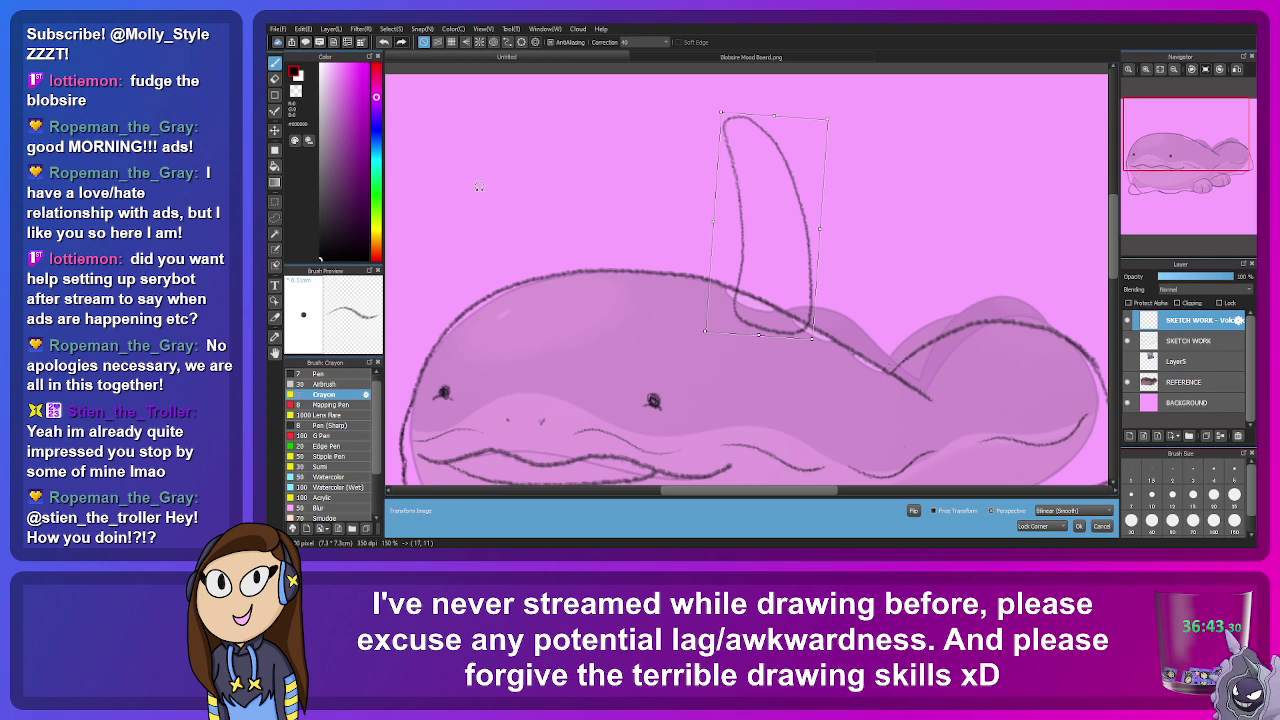
click(1079, 526)
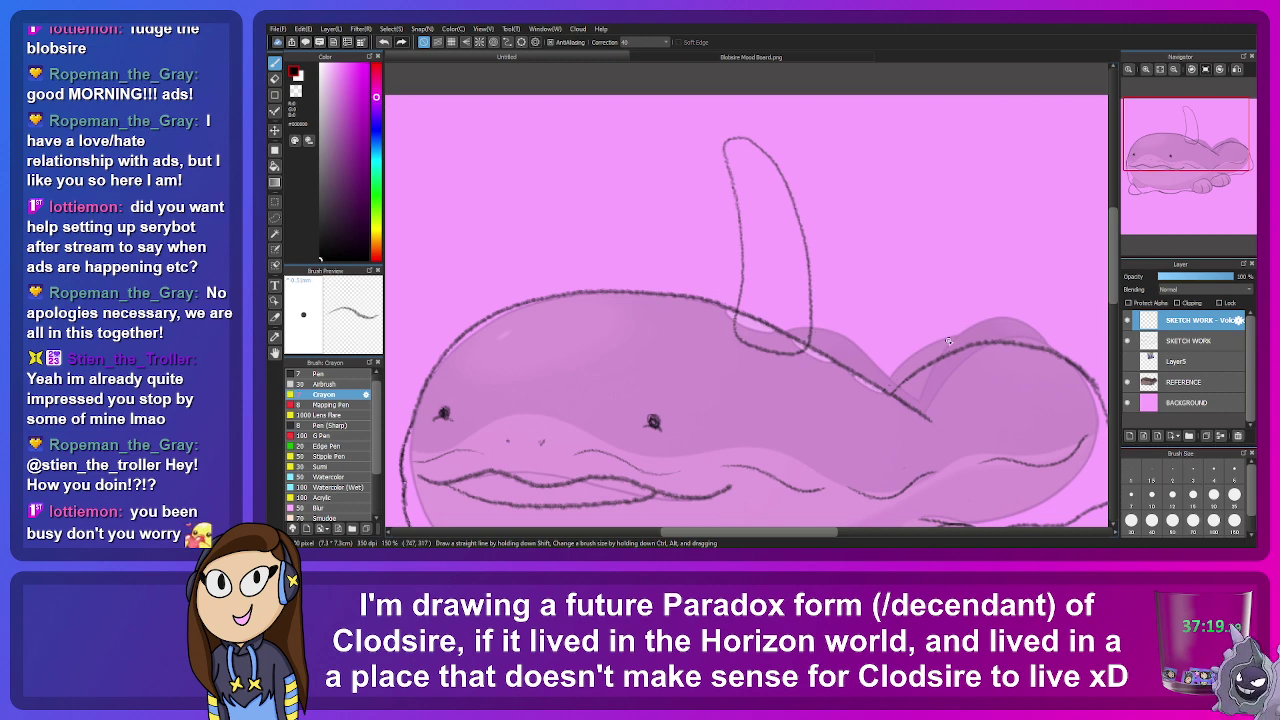
Step: Transform the large spike outline again, adjusting its width and tilt and shifting its base slightly up the back line
key(ctrl+t)
drag(812, 230, 870, 226)
drag(804, 100, 828, 104)
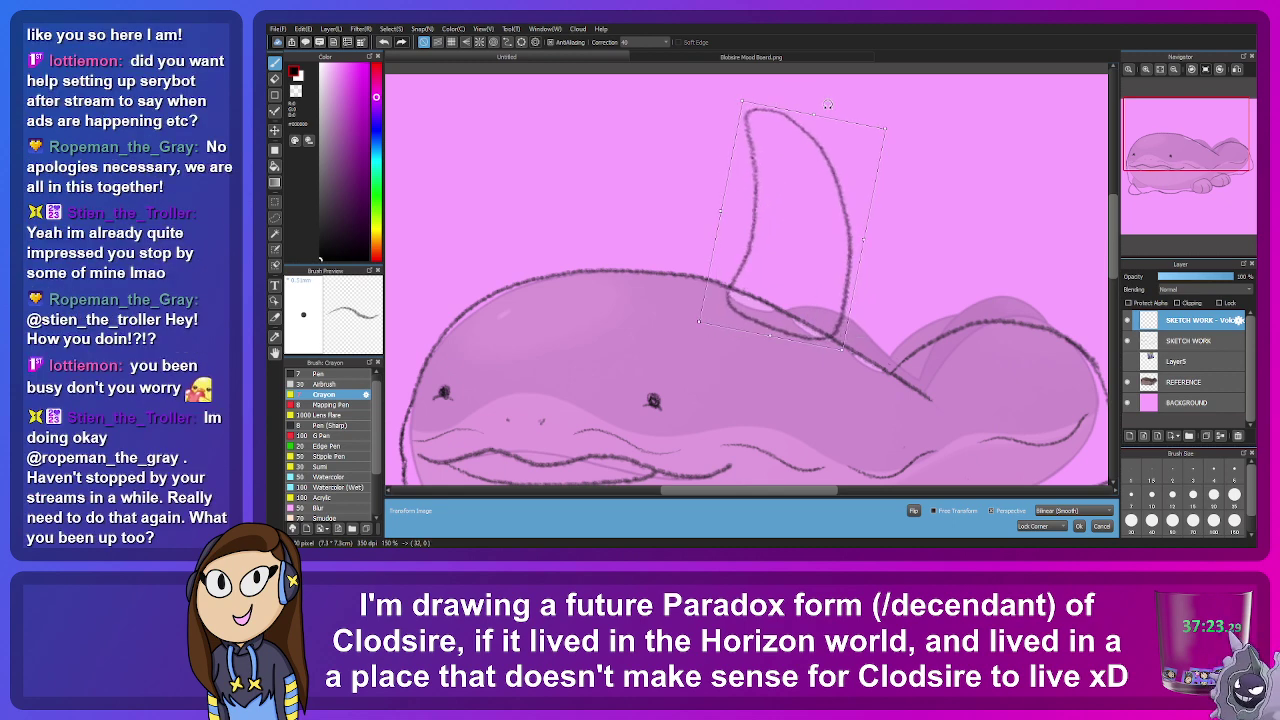
drag(809, 156, 821, 157)
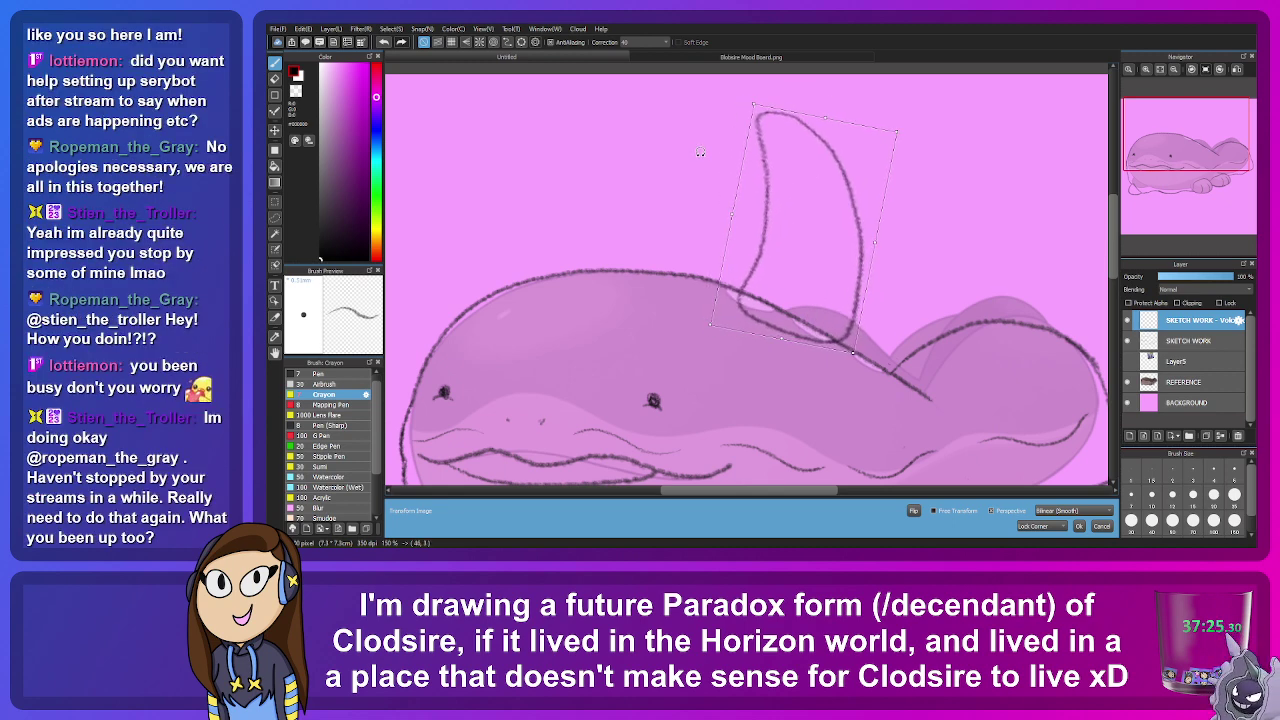
drag(850, 234, 809, 226)
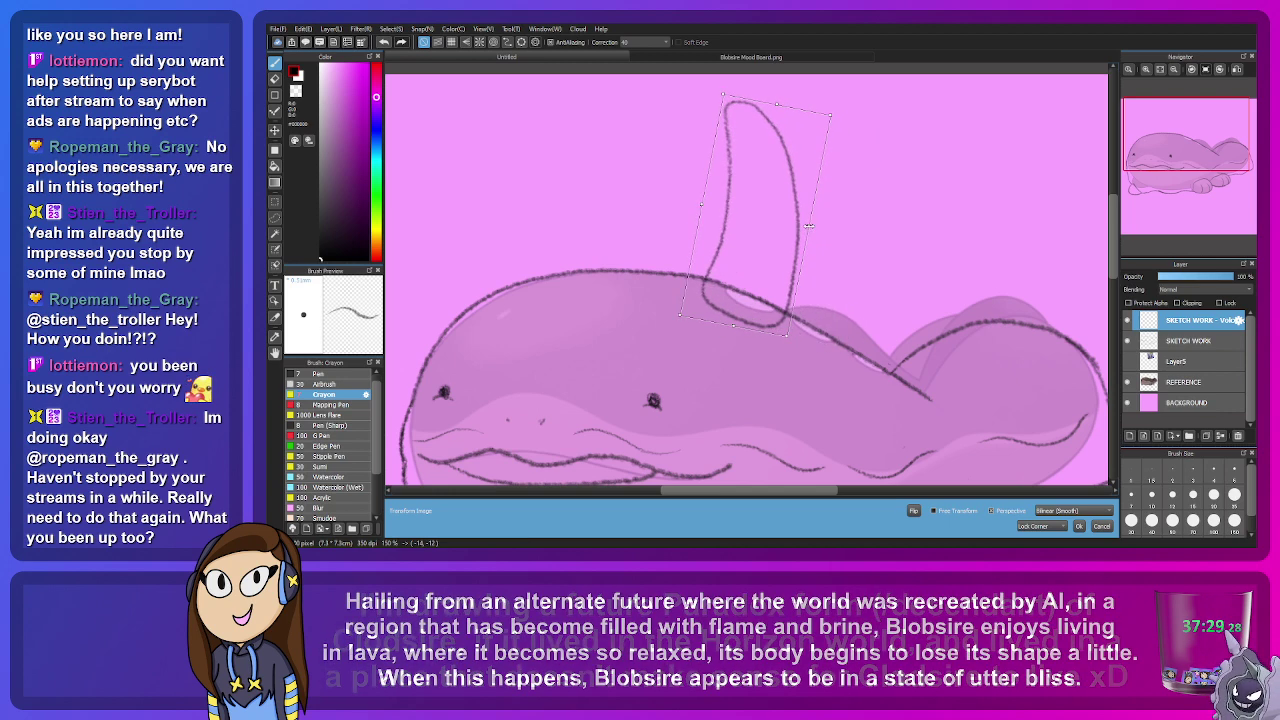
drag(784, 88, 769, 86)
drag(767, 209, 761, 185)
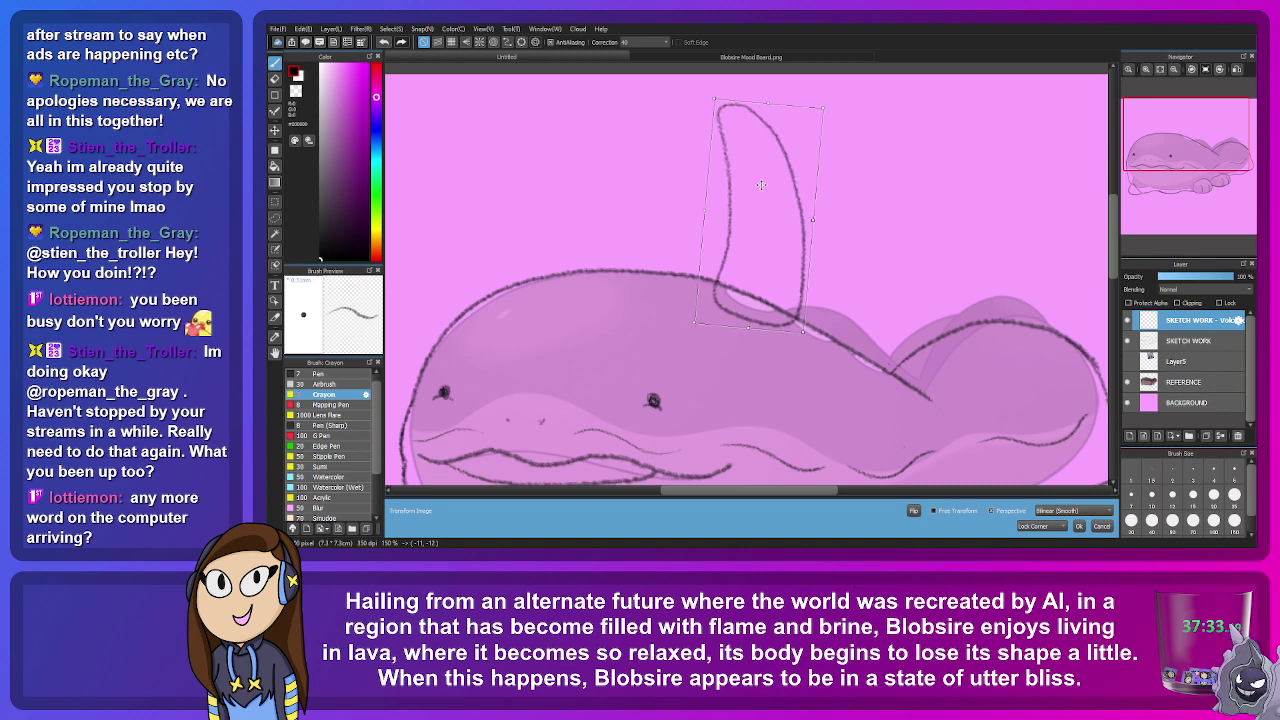
click(1079, 526)
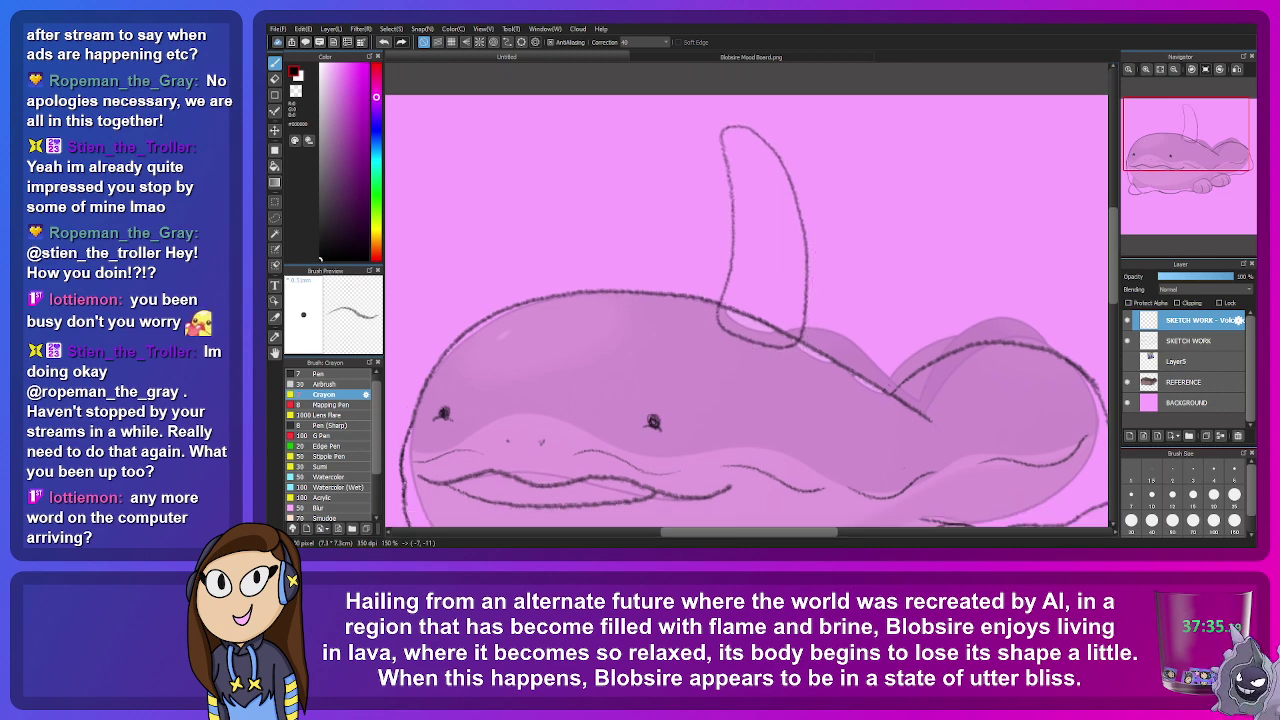
Step: Paste a copy of the spike outline on a new layer, placing it smaller and tilted clockwise behind the first spike on the rear slope
key(ctrl+t)
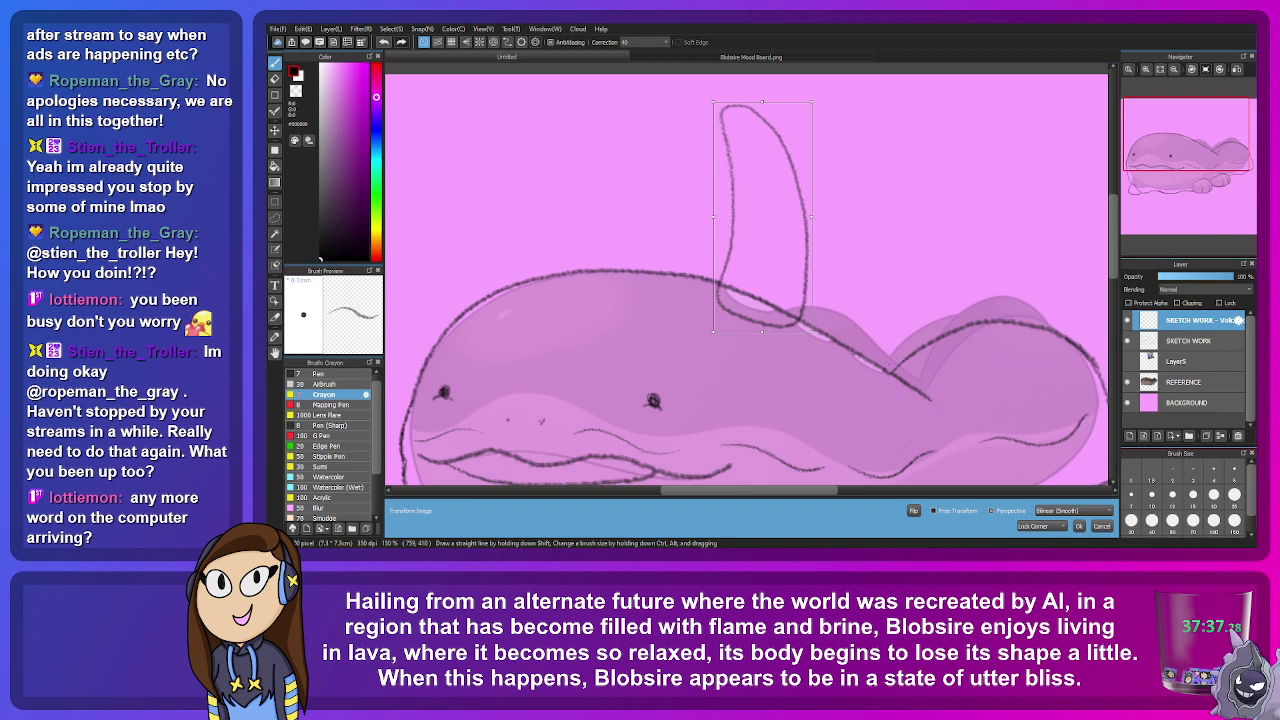
key(Return)
key(ctrl+v)
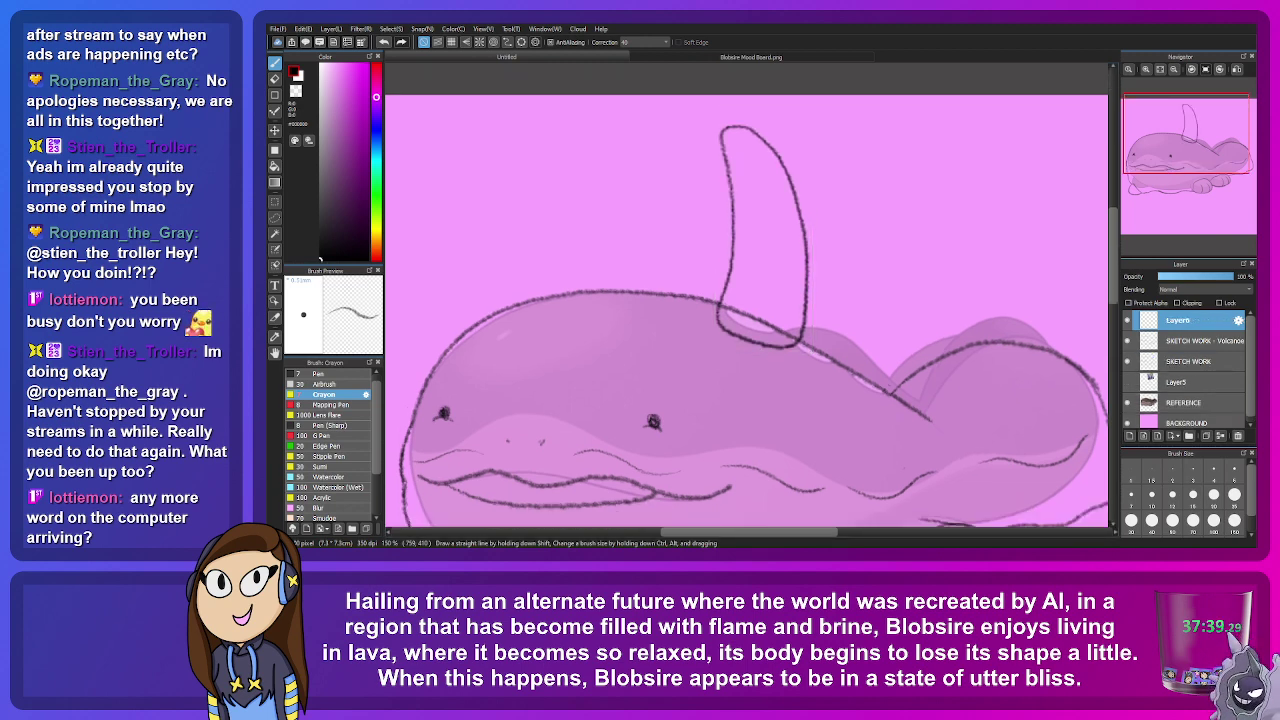
key(ctrl+v)
drag(775, 220, 855, 260)
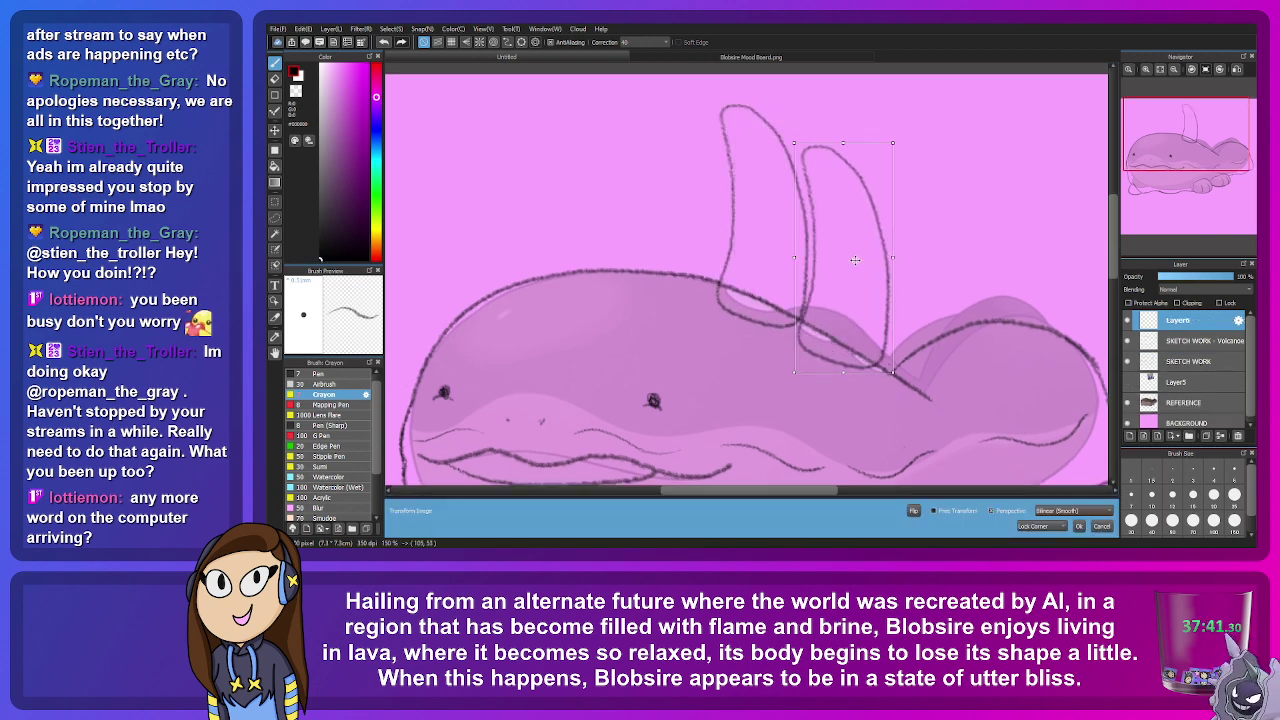
drag(894, 139, 883, 192)
drag(825, 233, 846, 233)
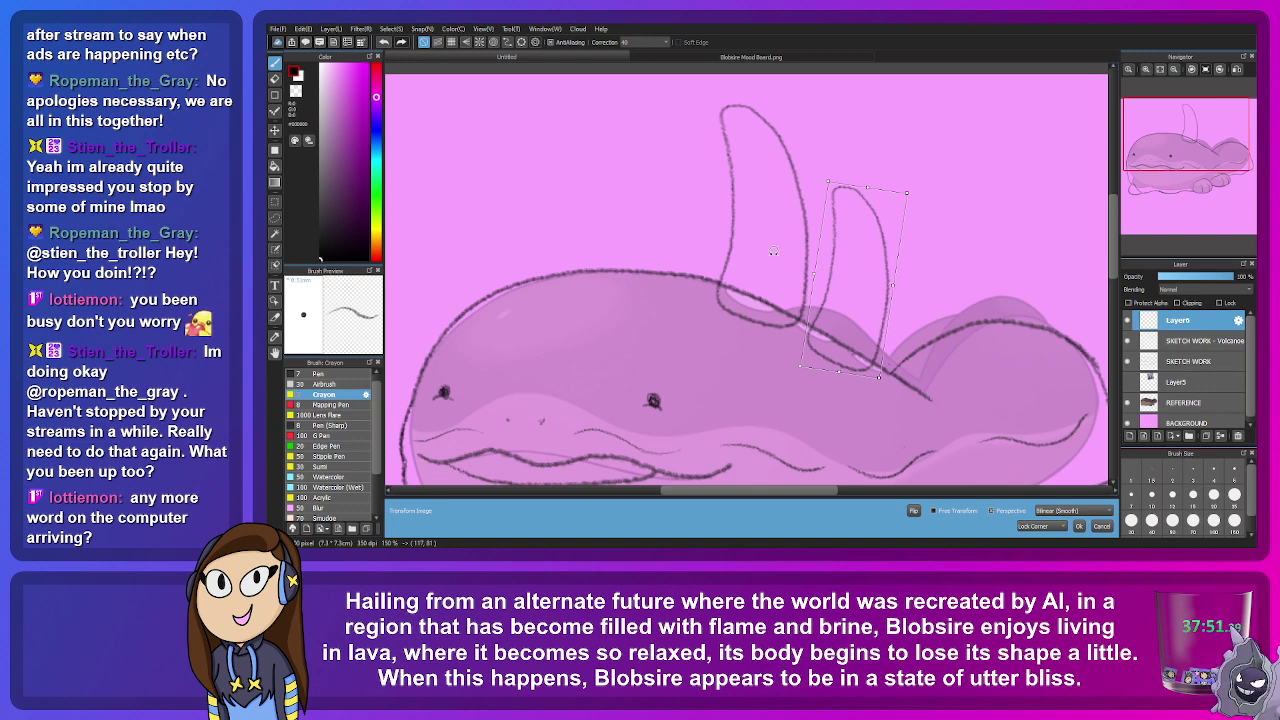
drag(860, 276, 863, 277)
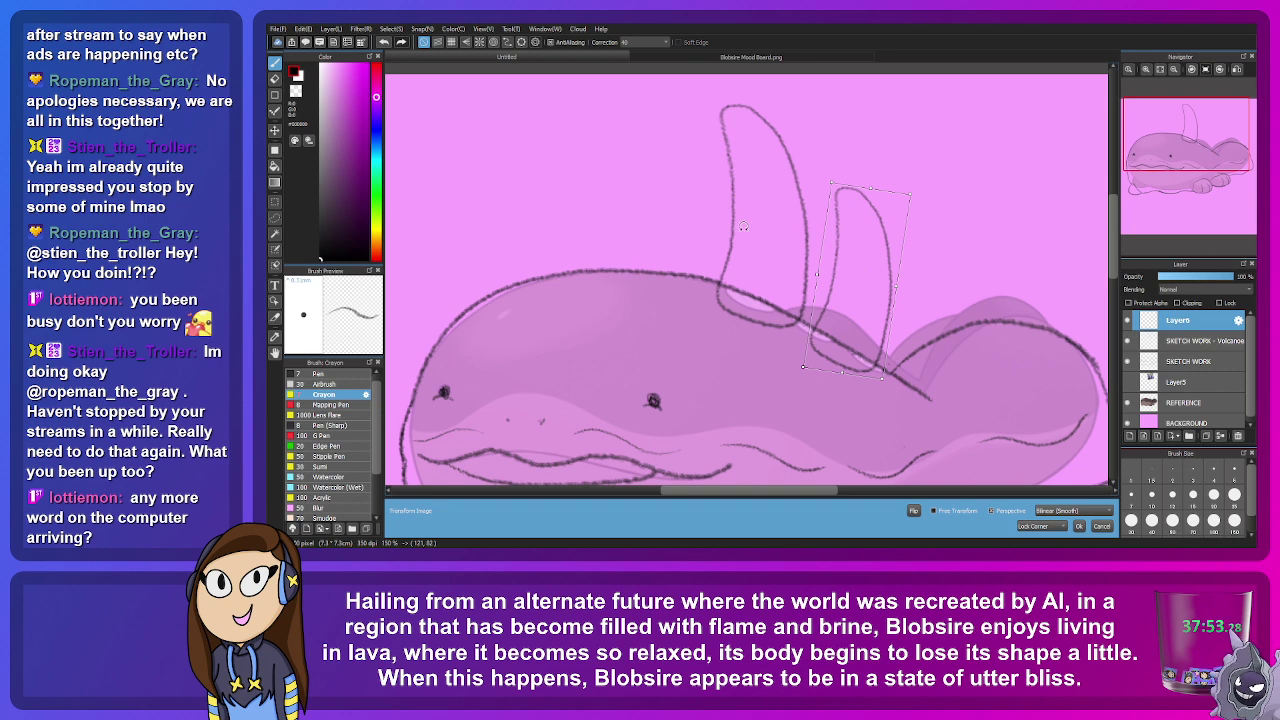
click(1079, 526)
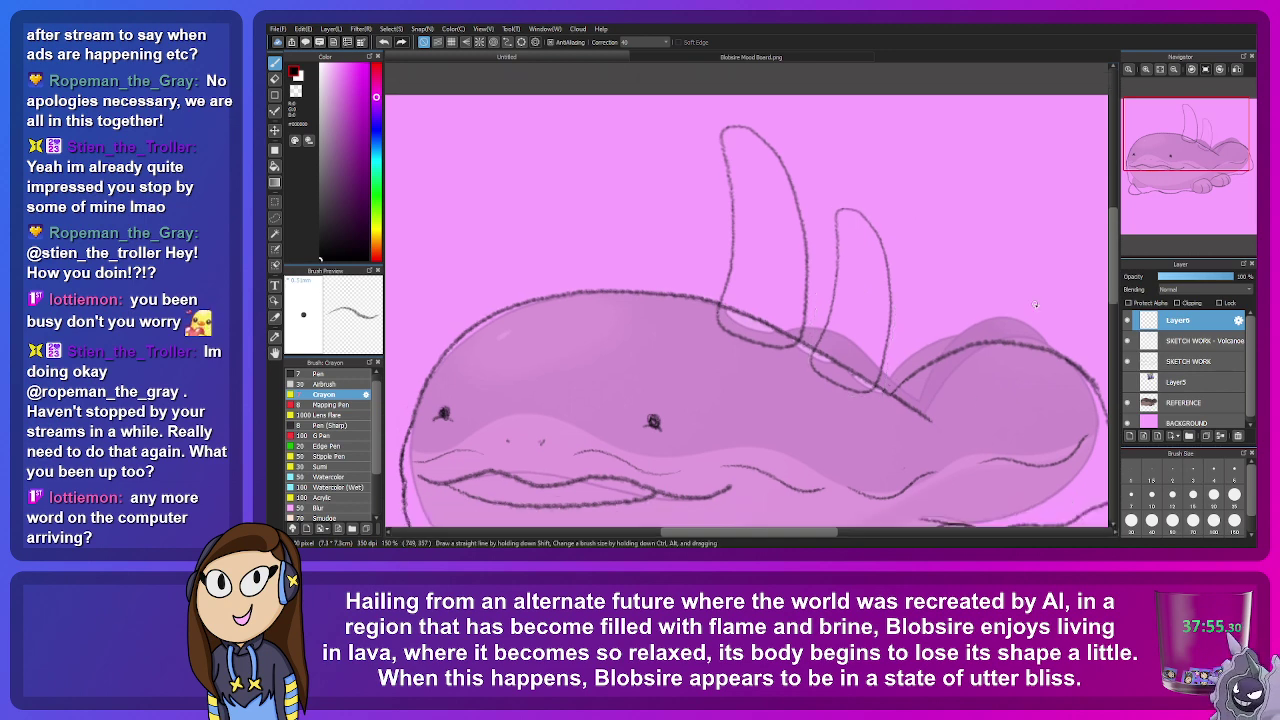
Step: Select the area around both spike outlines and merge the smaller spike's layer down into the volcano sketch layer
scroll(1058, 312, down, 4)
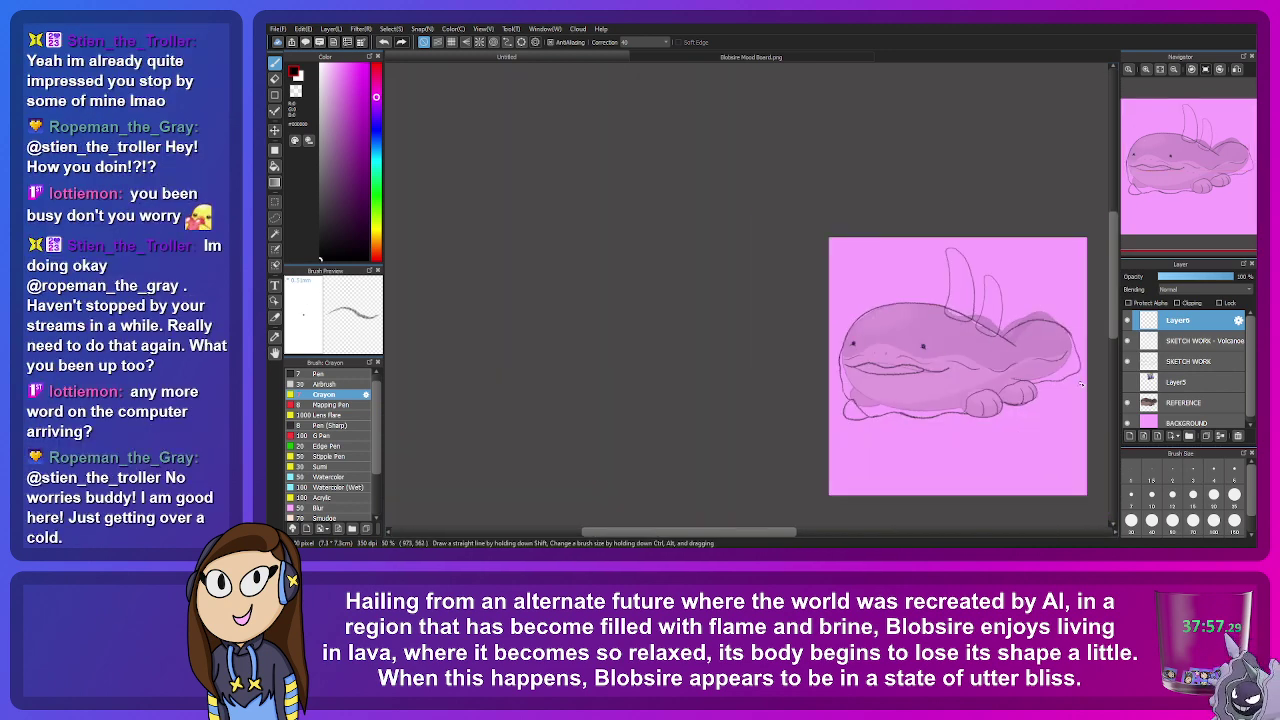
scroll(1080, 383, up, 4)
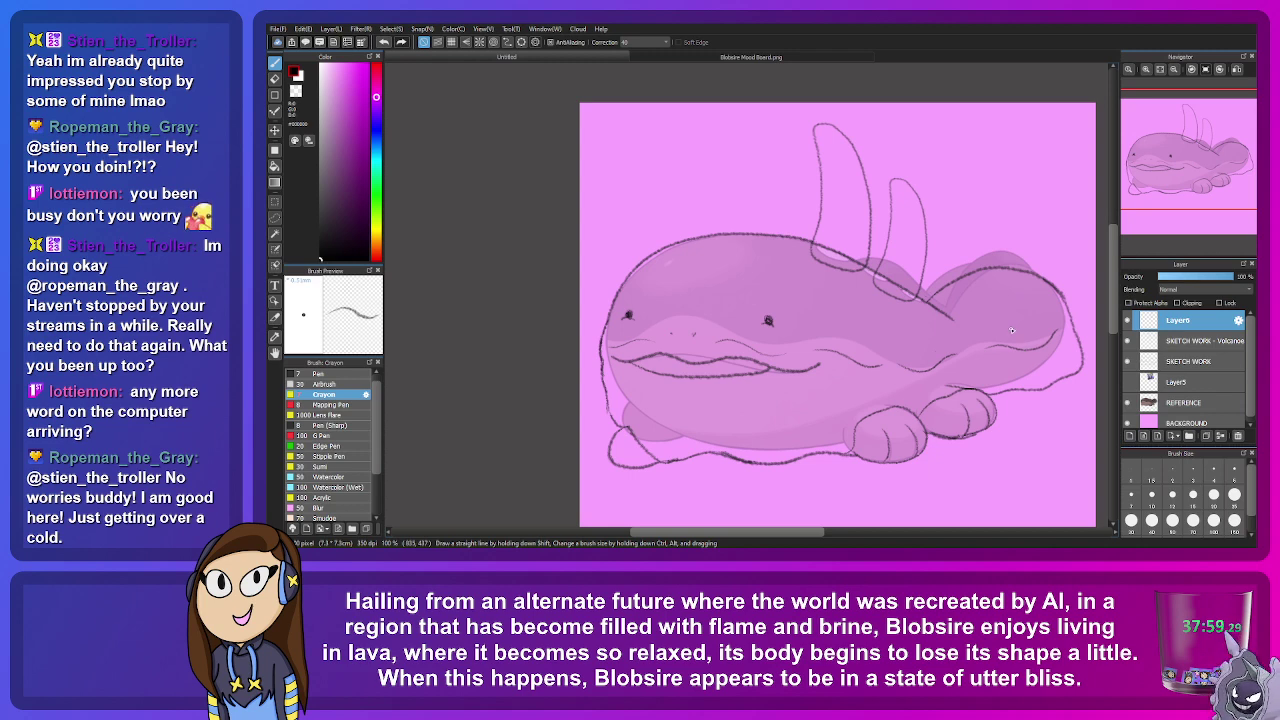
scroll(1012, 330, up, 3)
scroll(900, 350, down, 4)
scroll(860, 375, up, 5)
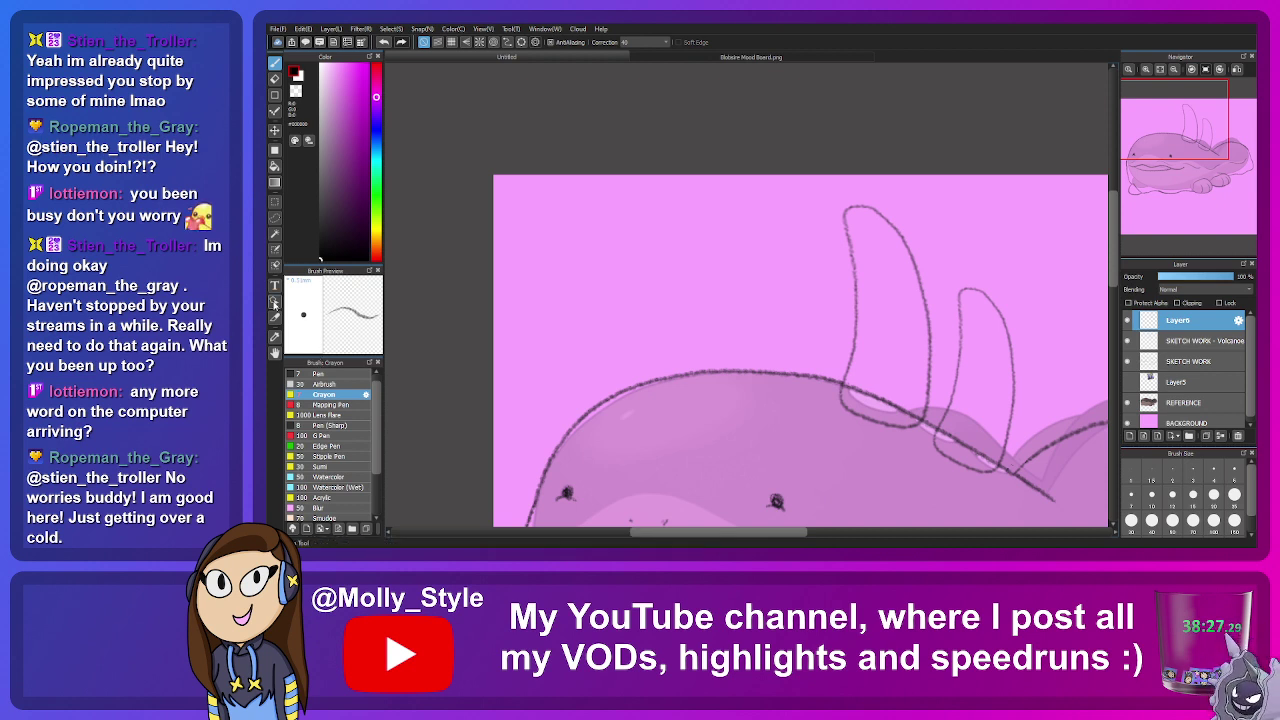
click(275, 201)
mouse_move(808, 181)
mouse_down()
mouse_move(916, 368)
mouse_move(1030, 483)
mouse_up()
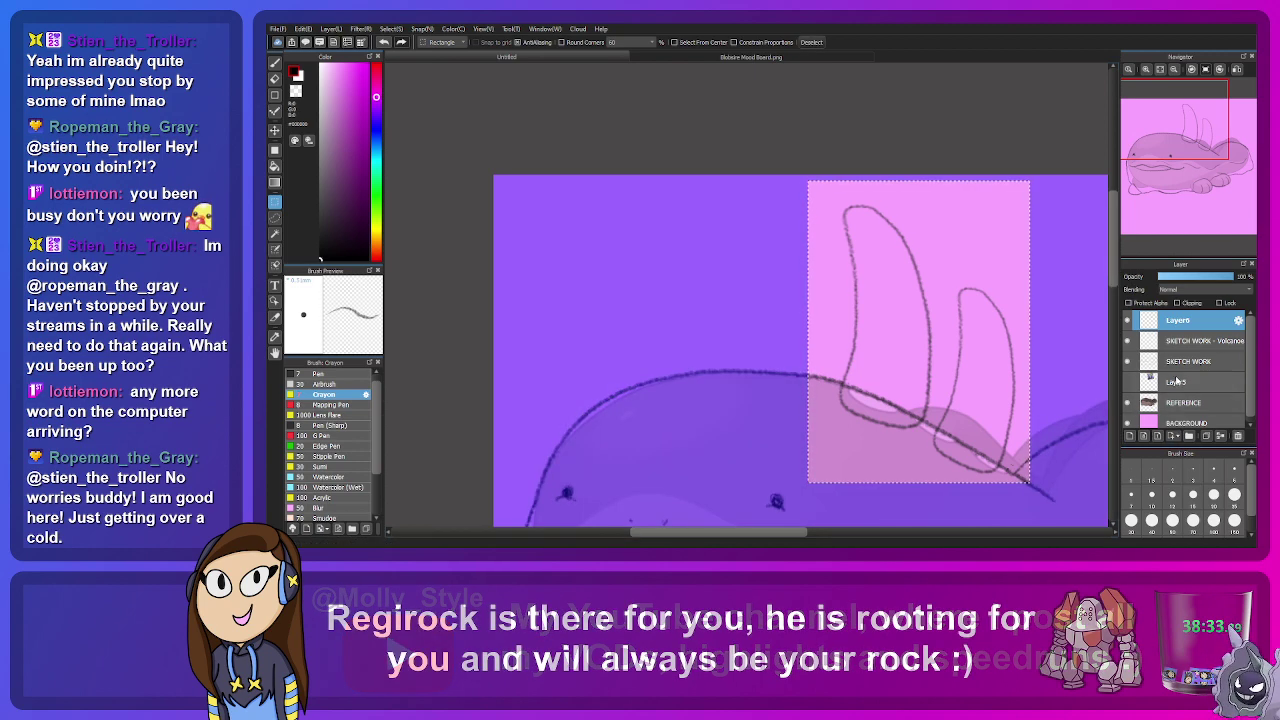
click(1207, 437)
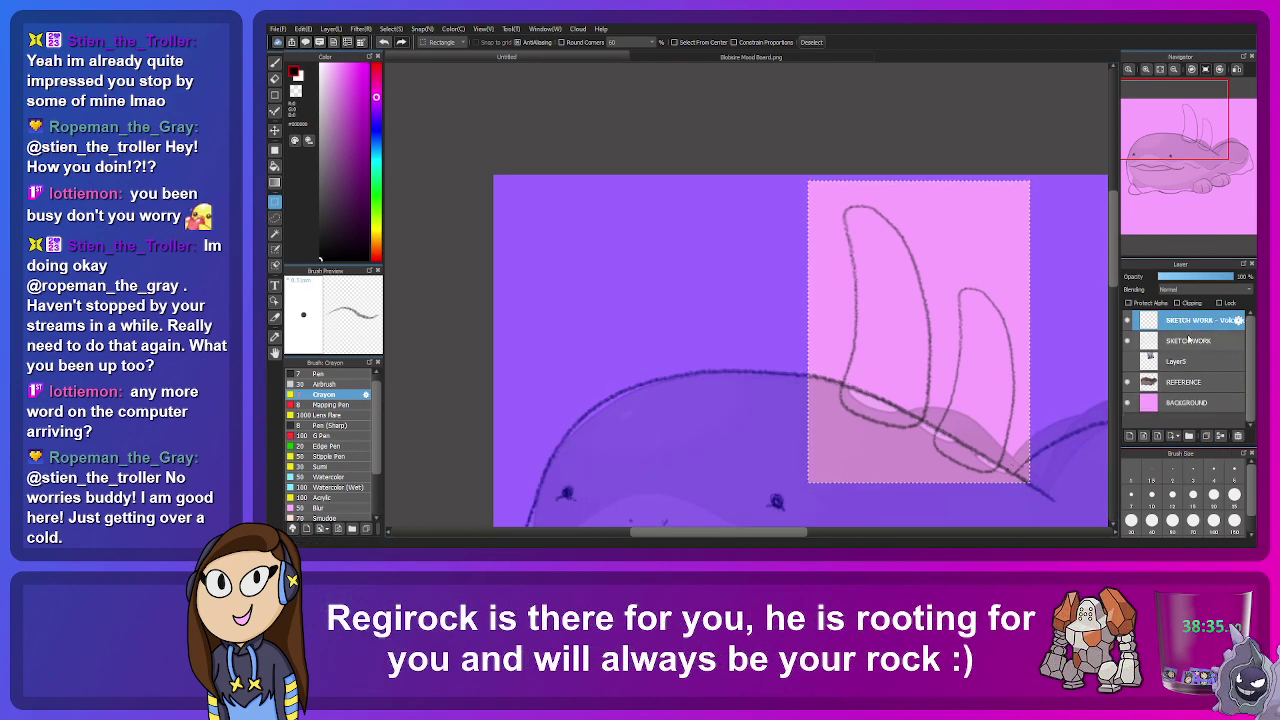
Step: Paste a copy of both spikes on a new layer and try placing it mirrored and tilted counterclockwise over the head
key(ctrl+v)
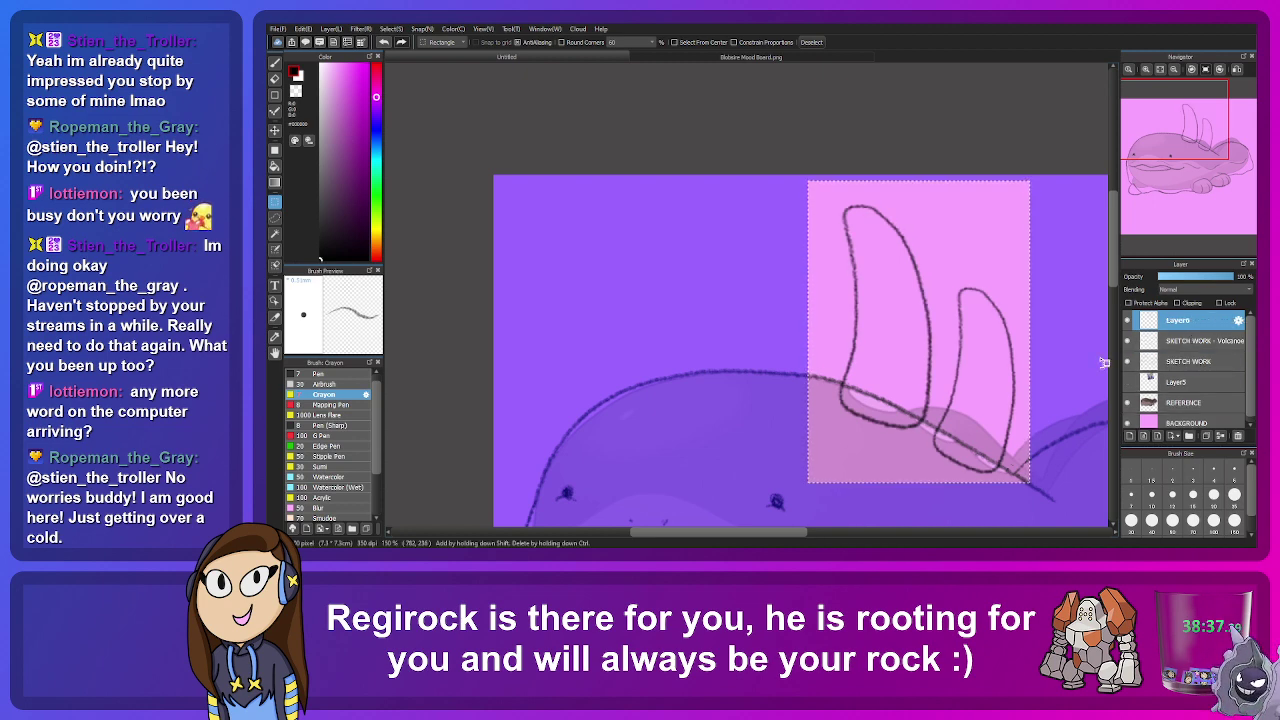
key(ctrl+t)
drag(1020, 307, 865, 295)
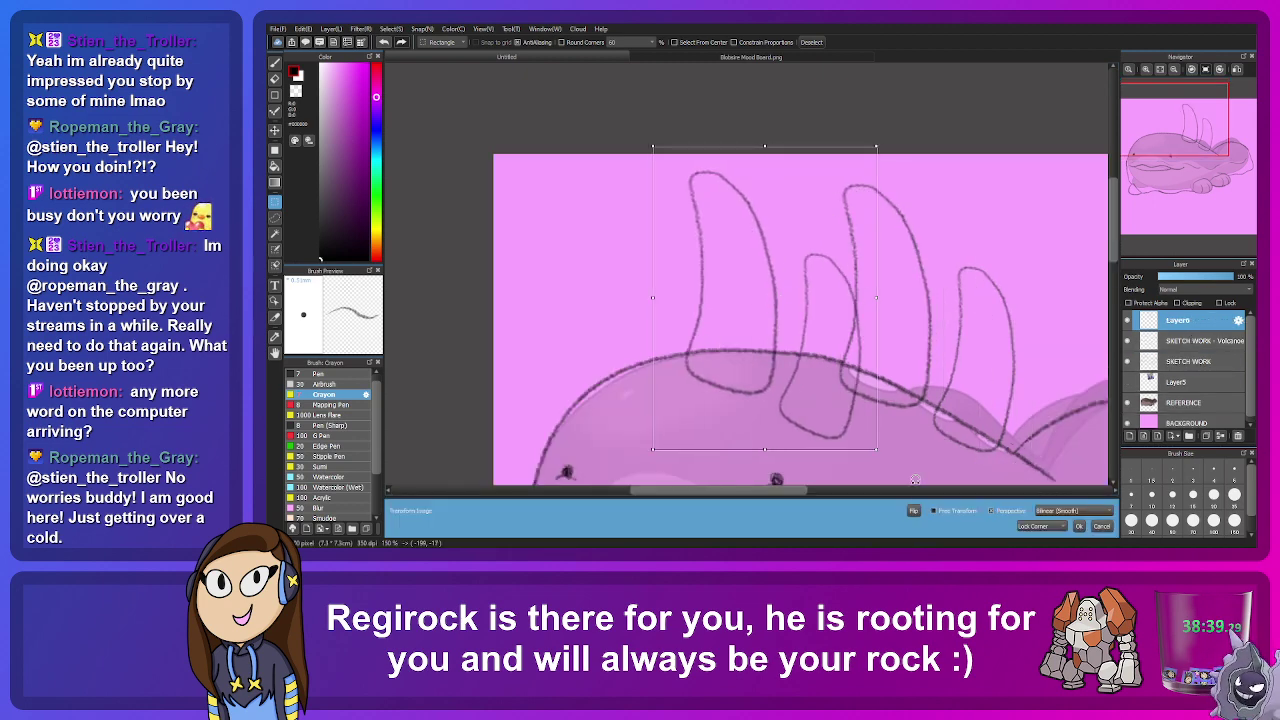
drag(734, 297, 630, 298)
drag(718, 114, 643, 121)
drag(643, 262, 607, 289)
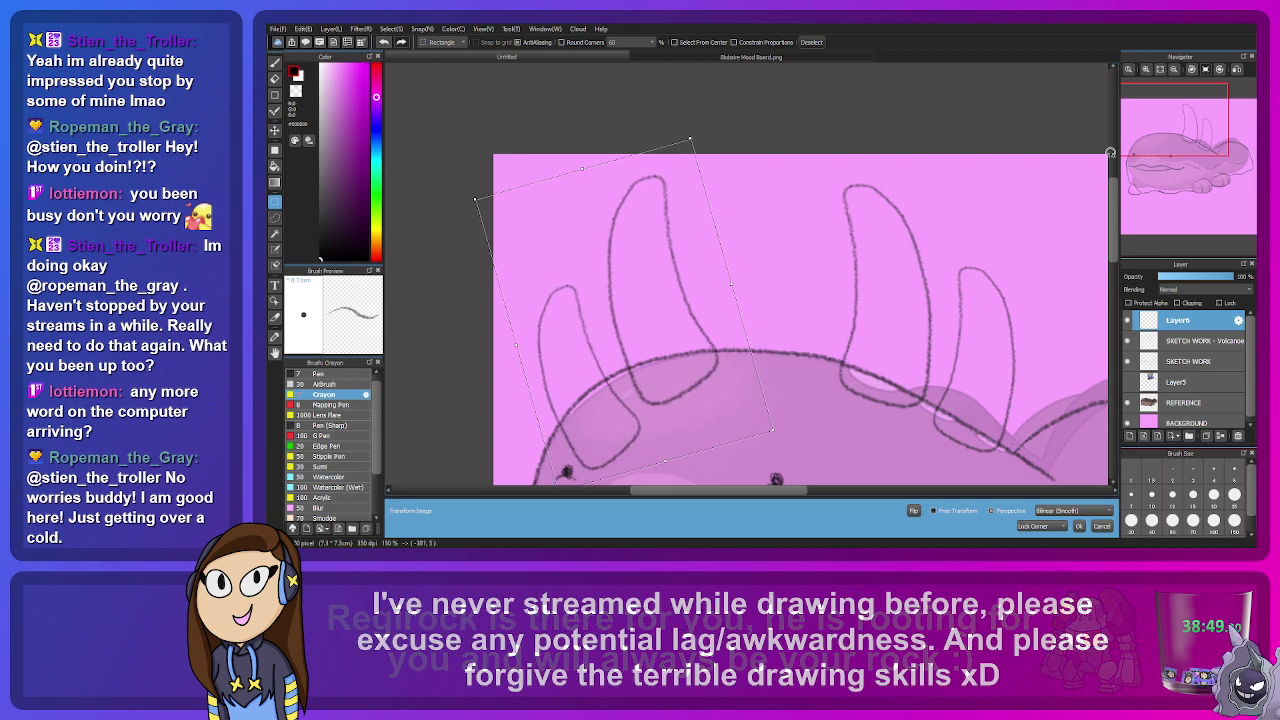
drag(1175, 170, 1177, 153)
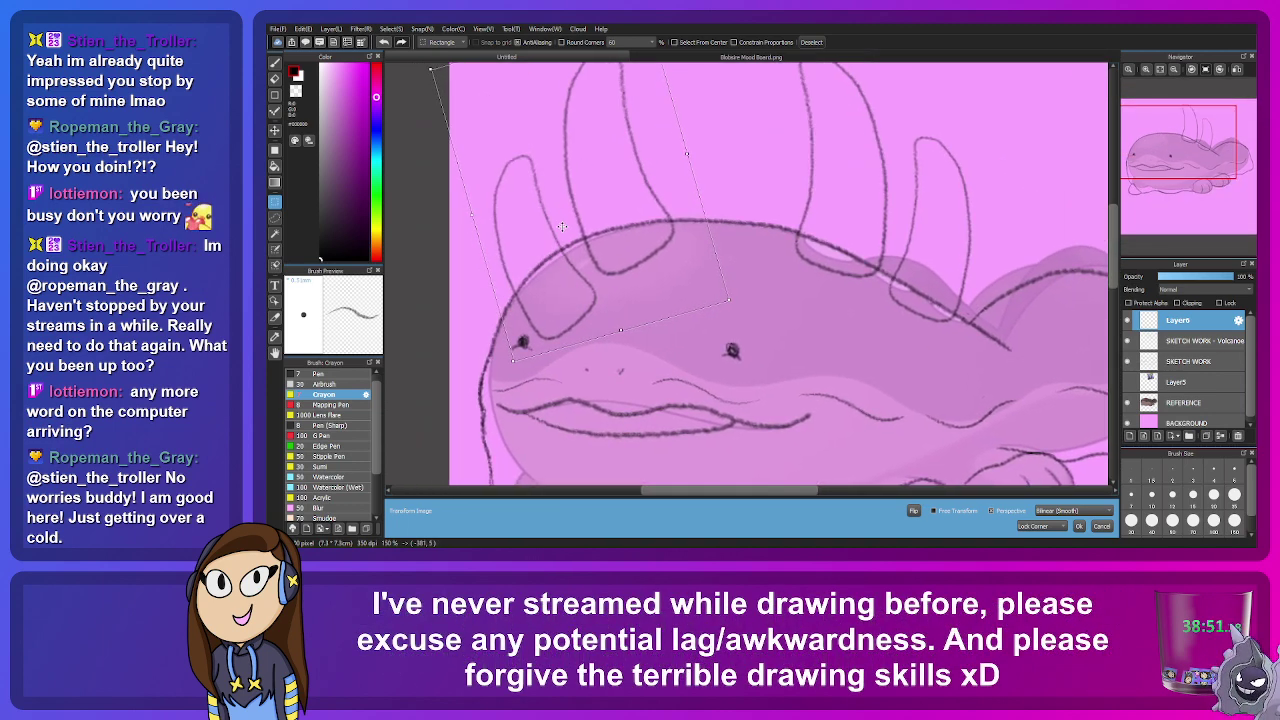
drag(559, 225, 562, 226)
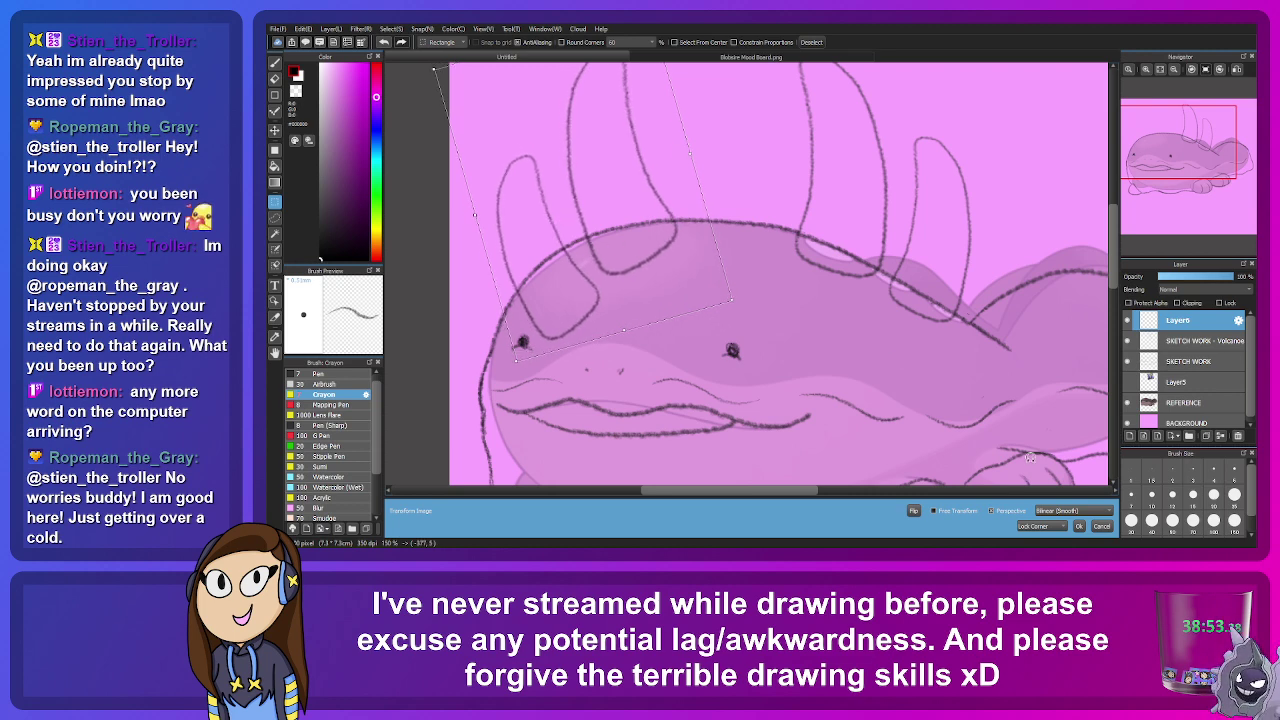
click(1101, 526)
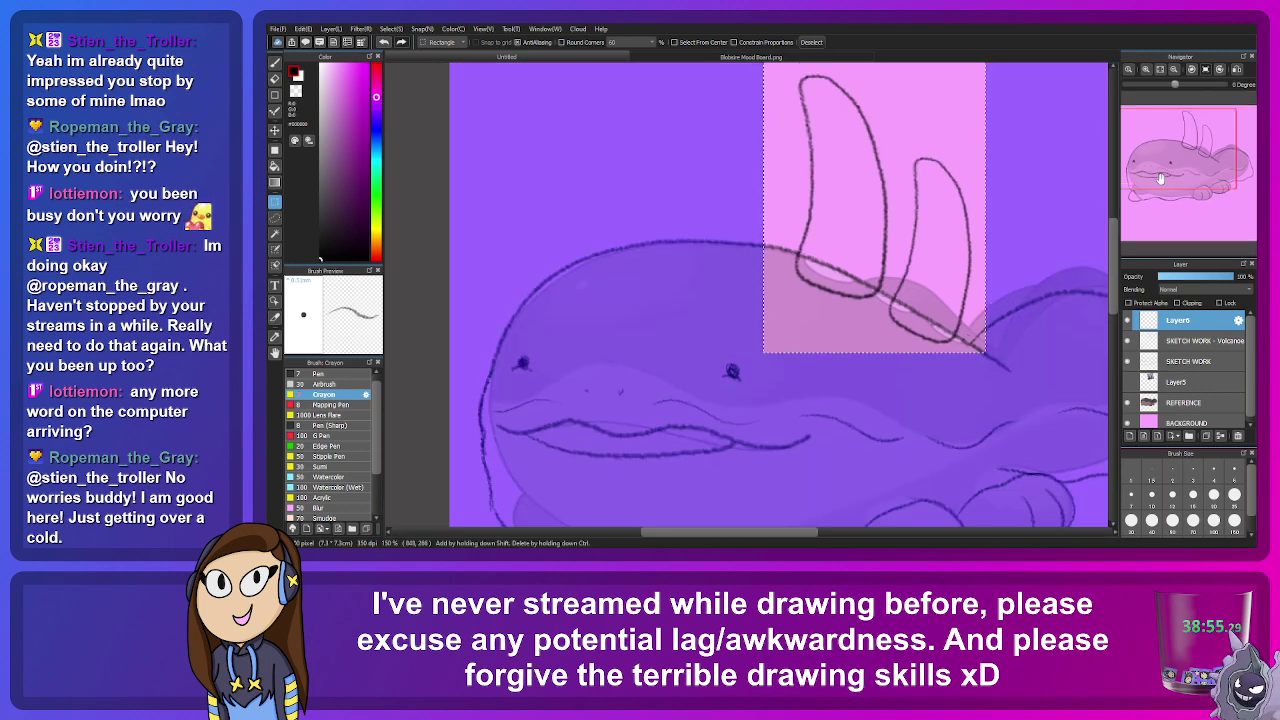
Step: Clear the selection and delete the layer holding the duplicate pair of spikes
key(ctrl+t)
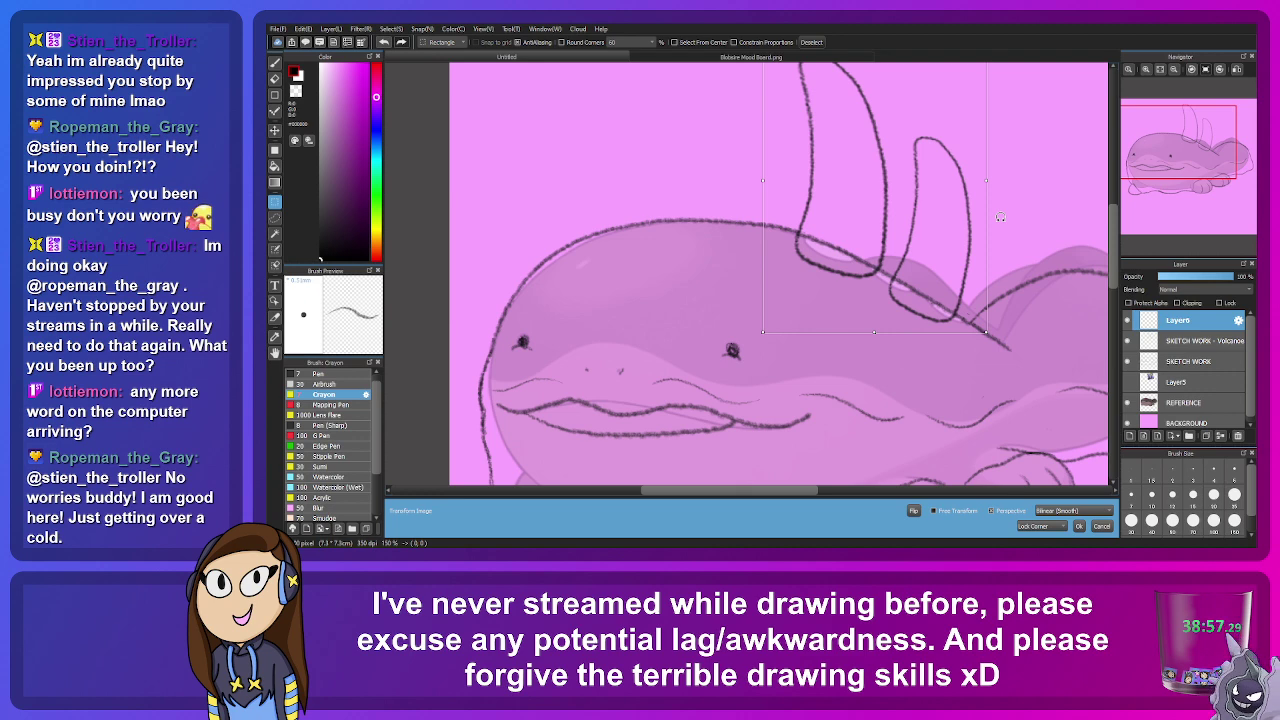
scroll(1000, 217, down, 4)
scroll(1062, 230, up, 2)
key(Return)
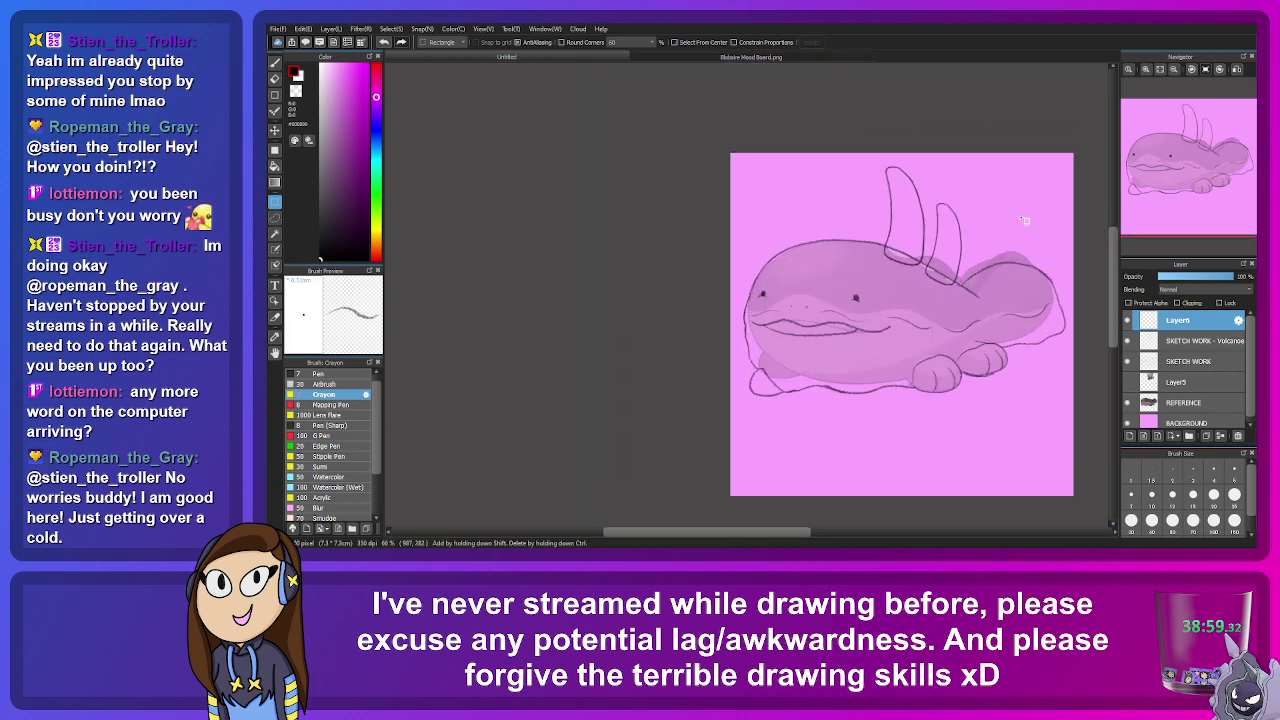
scroll(1101, 238, up, 1)
drag(1206, 139, 1182, 159)
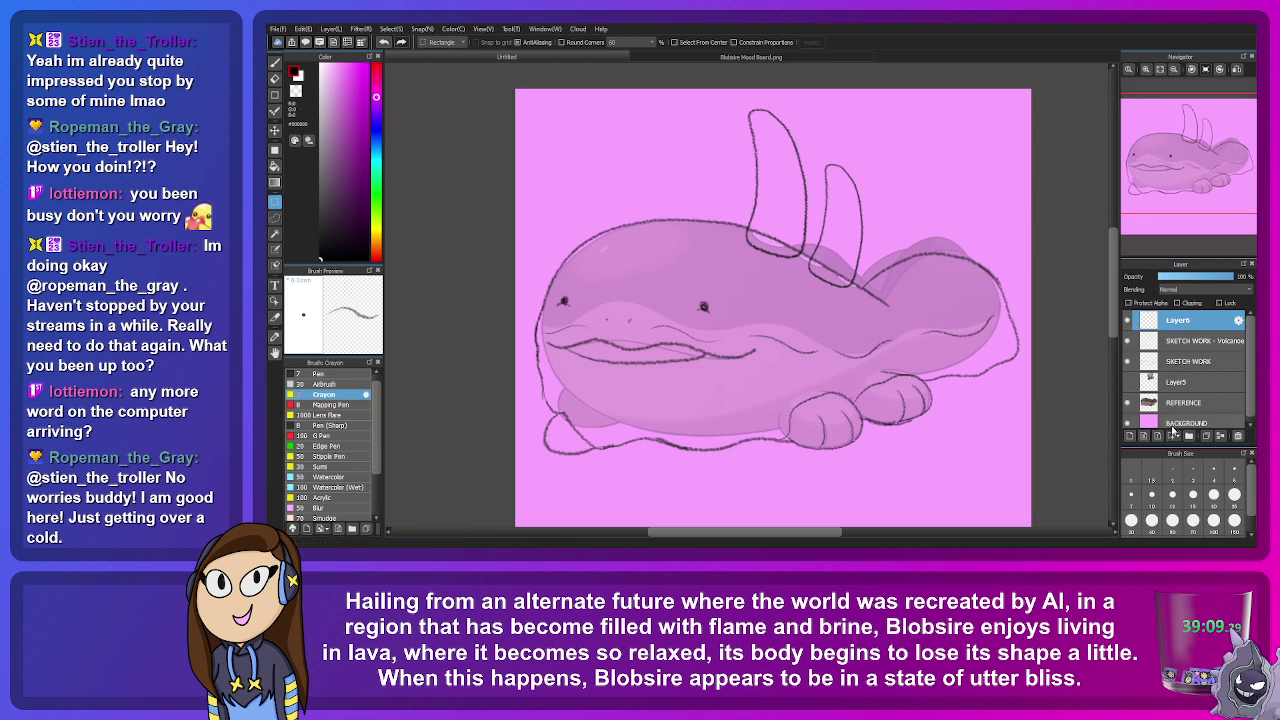
click(1237, 436)
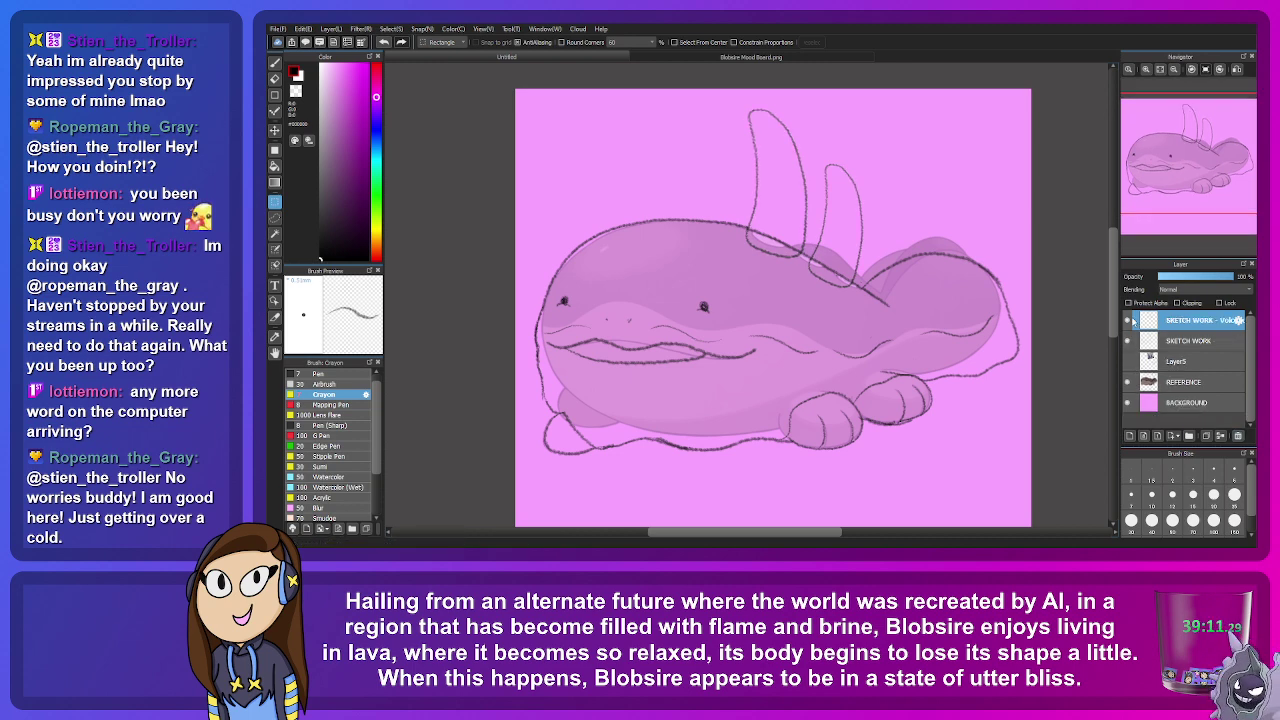
Step: Toggle layer visibility to examine the body sketch without spikes, and the Clodsire reference on its own
click(1129, 382)
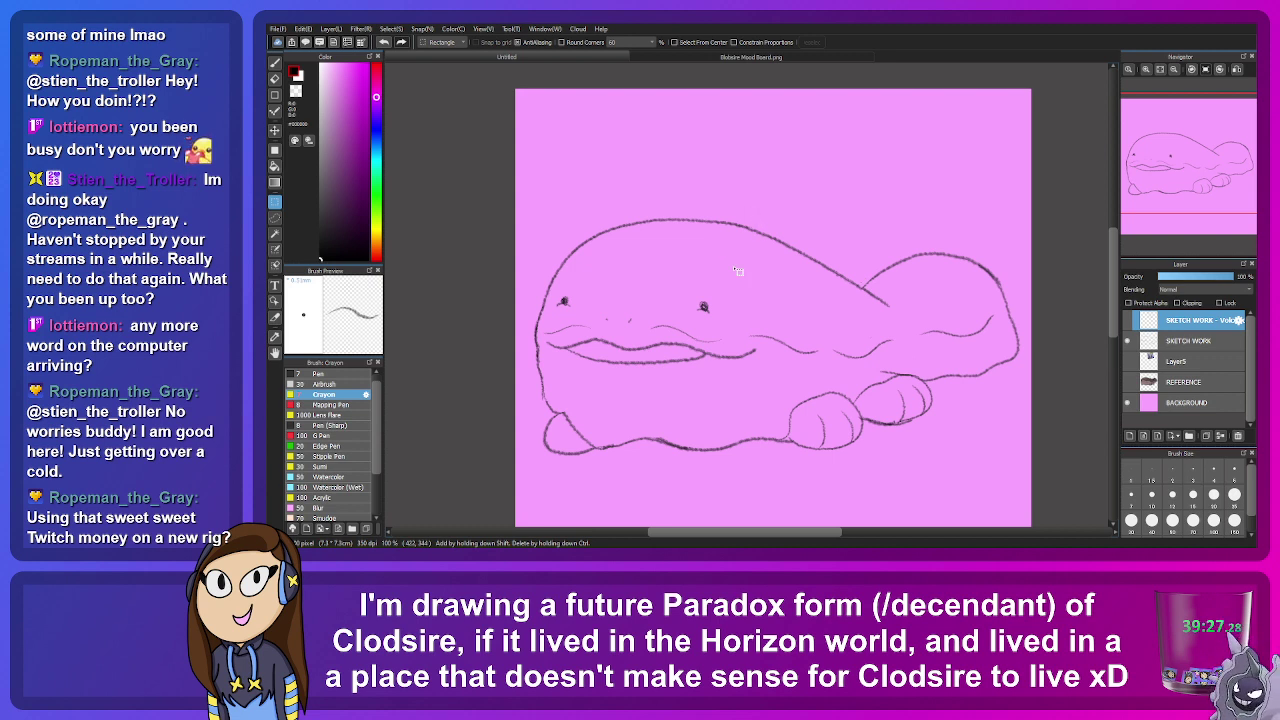
click(1127, 341)
click(1127, 382)
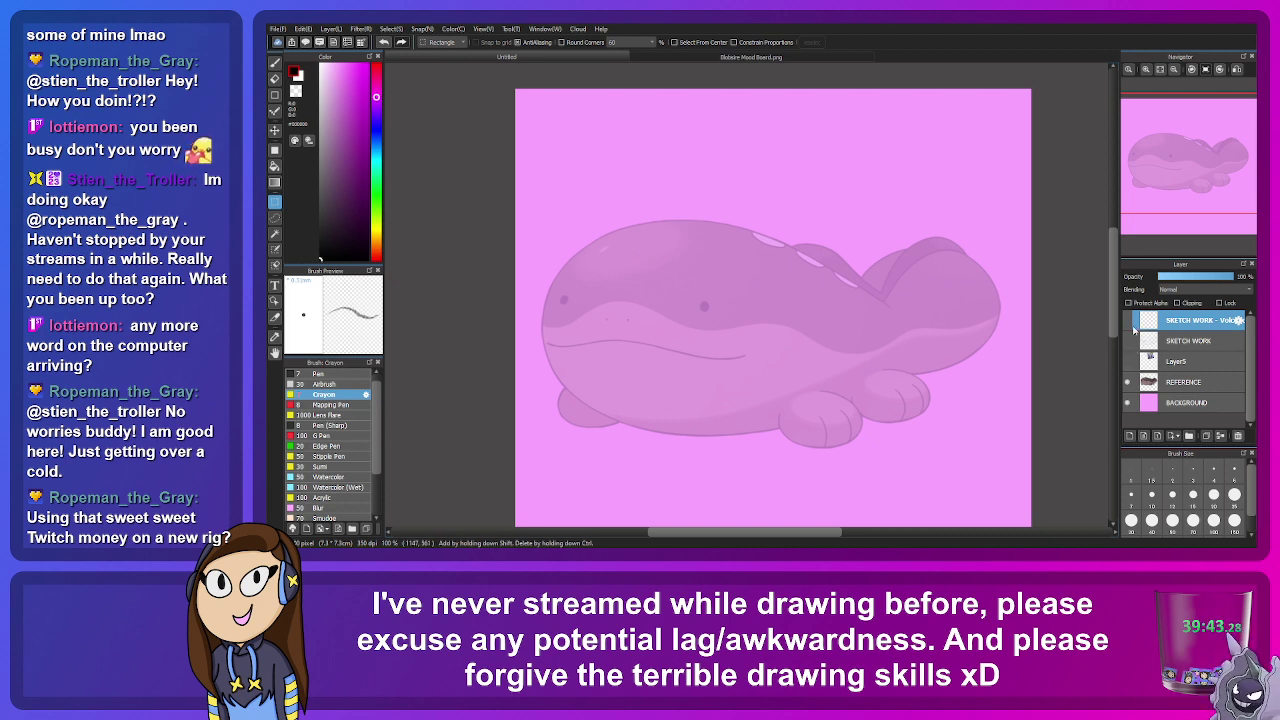
Step: Delete the pasted spike image layer and the volcano sketch layer, leaving SKETCH WORK shown over the reference
click(1175, 367)
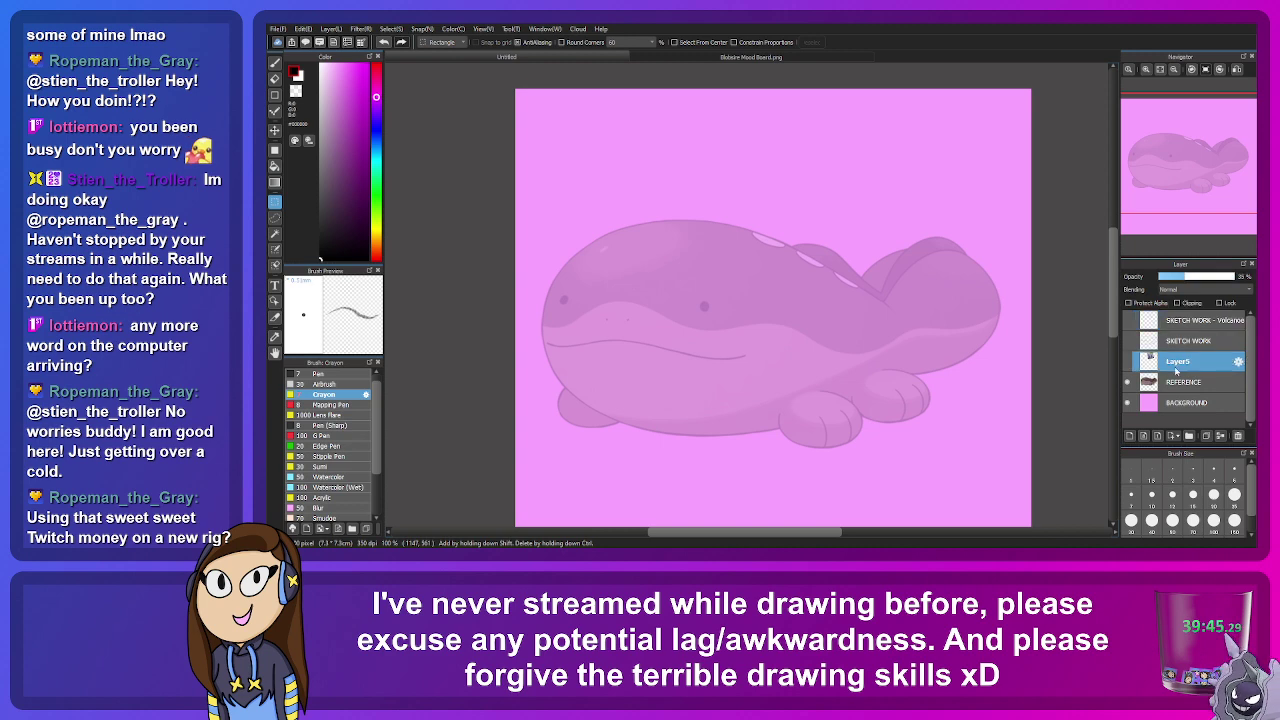
click(1238, 436)
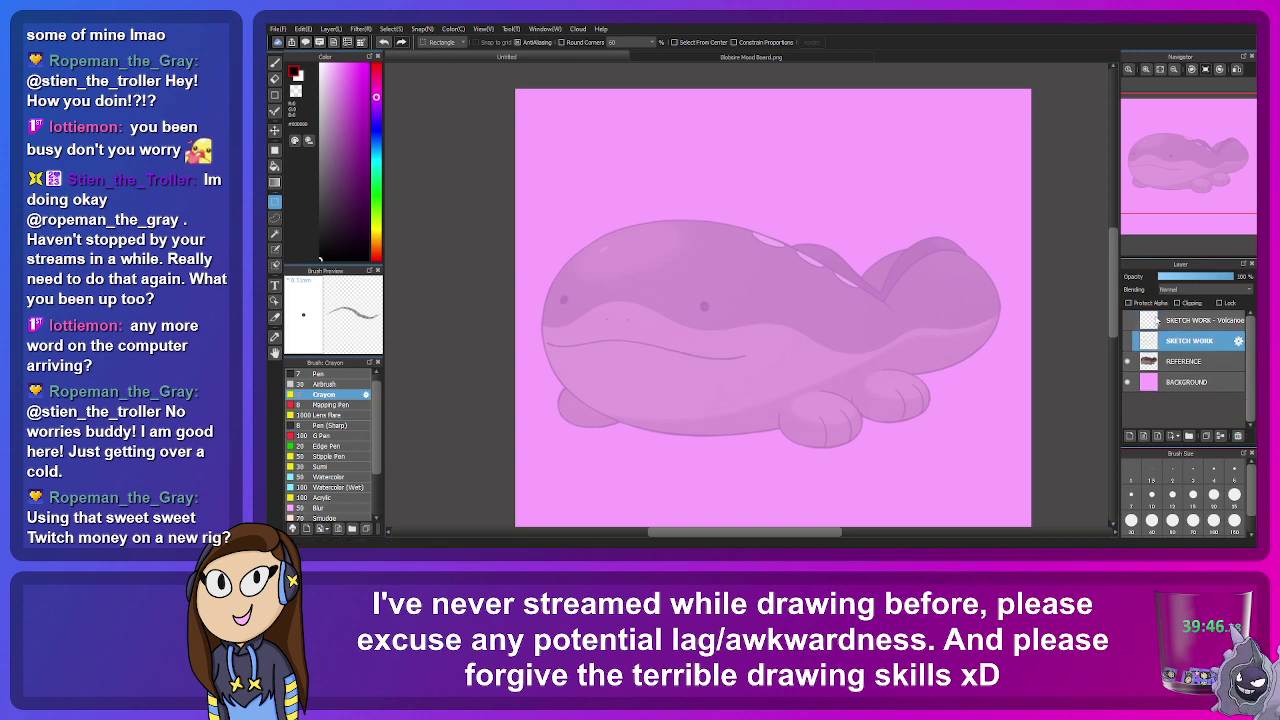
click(1238, 436)
click(1128, 320)
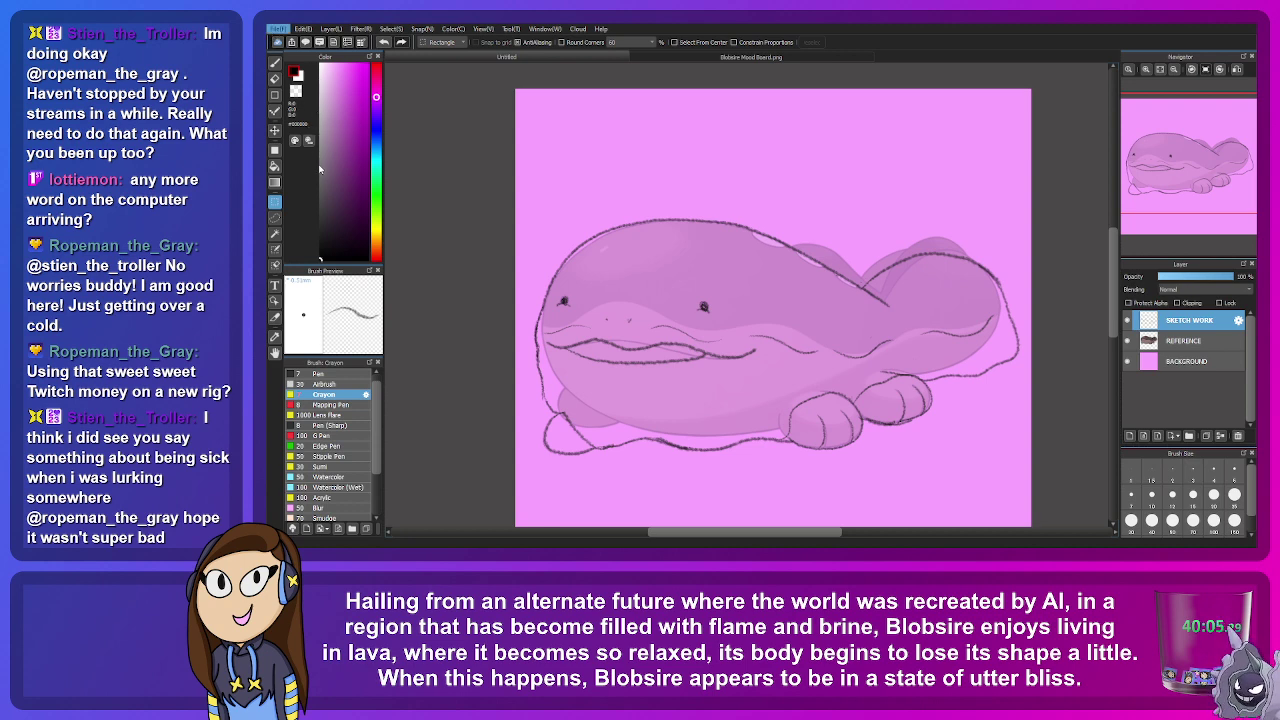
Step: Save the drawing as Blobsire (UNFLATTENED).mdp
key(Right)
key(Right)
key(Right)
key(Right)
key(Right)
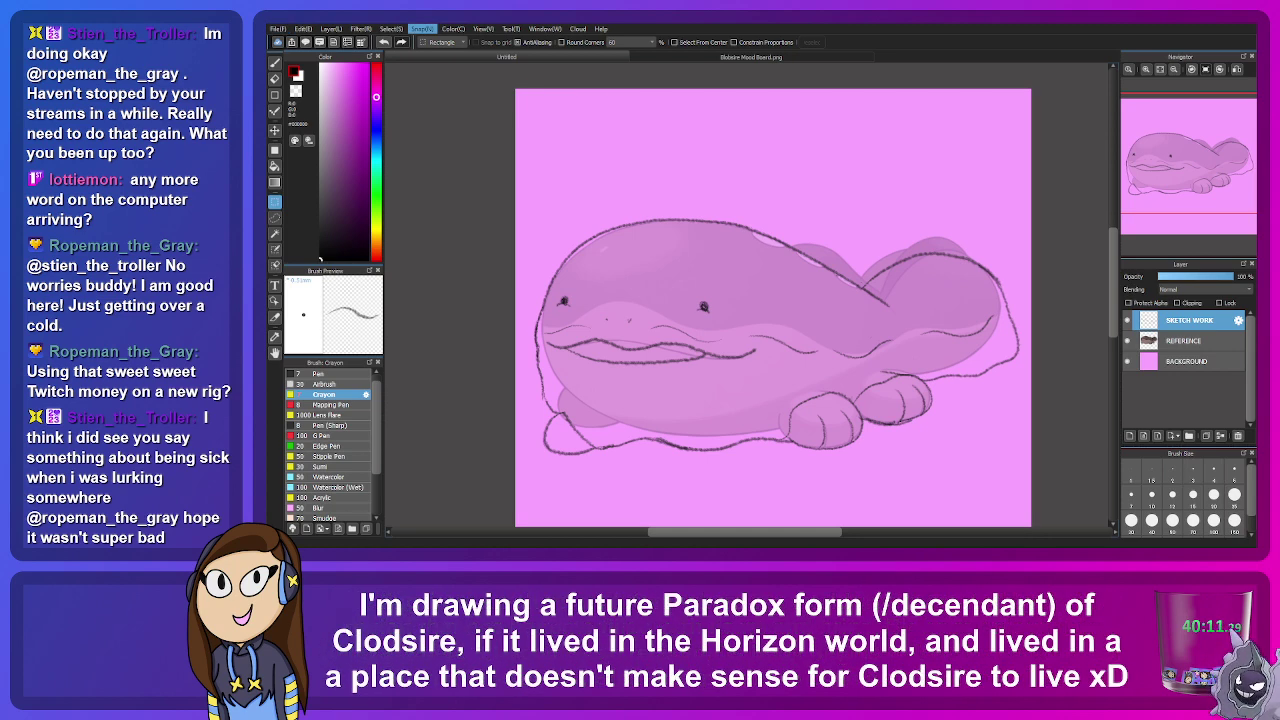
key(Escape)
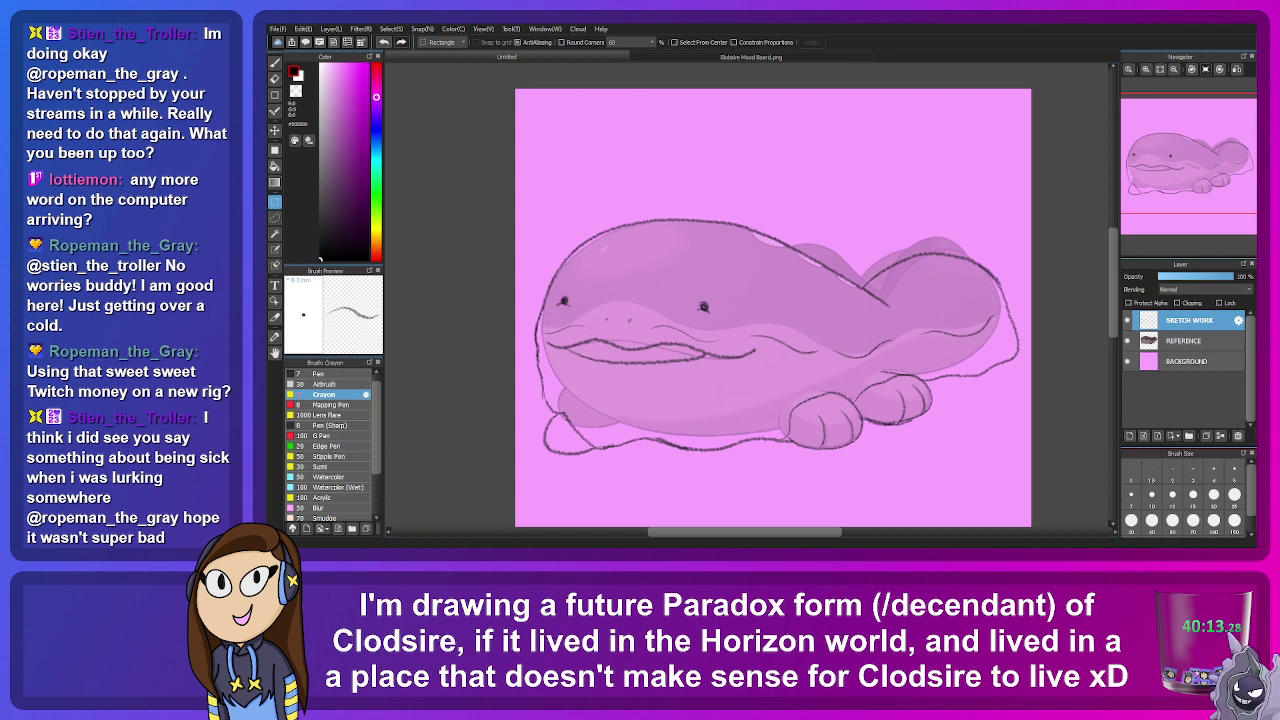
key(alt)
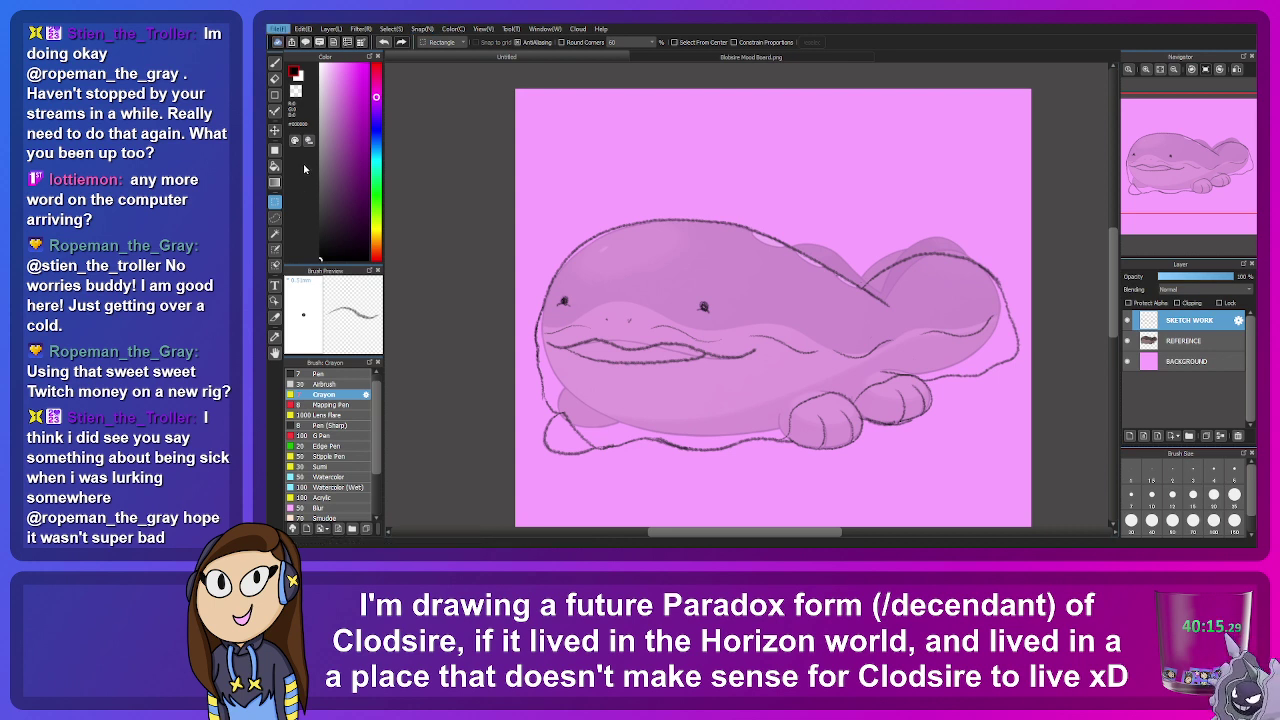
click(467, 160)
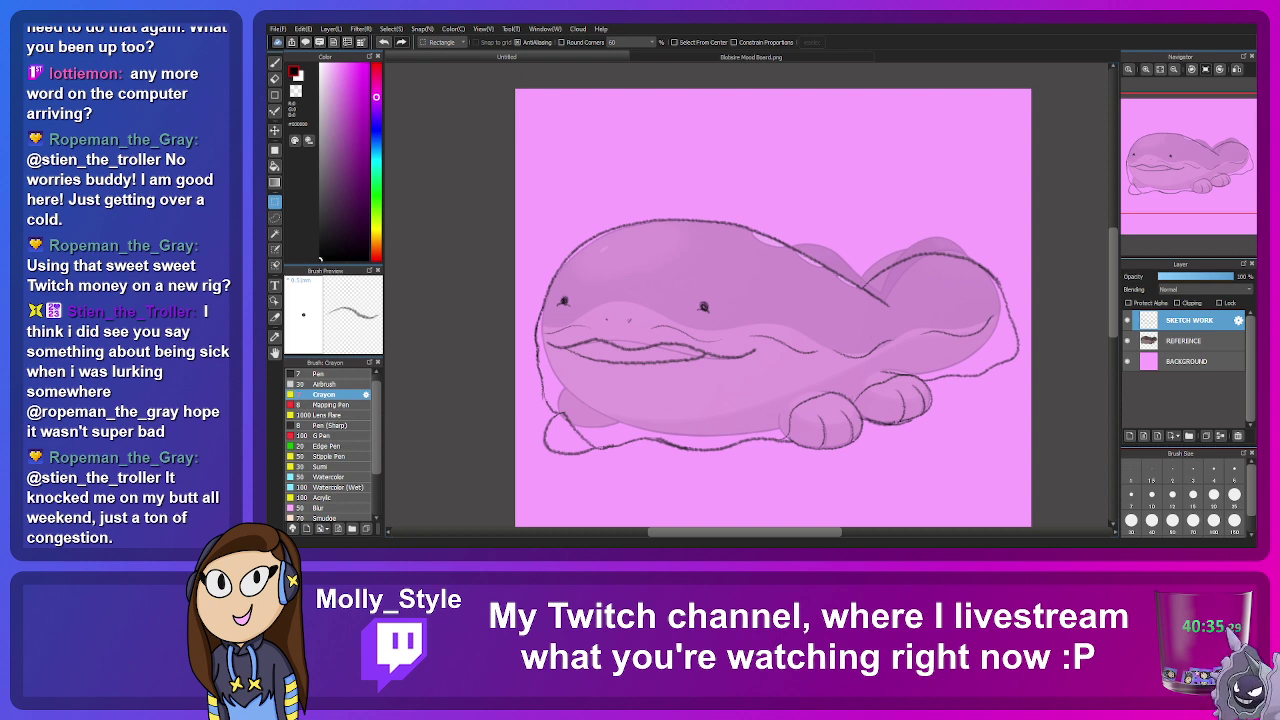
key(Return)
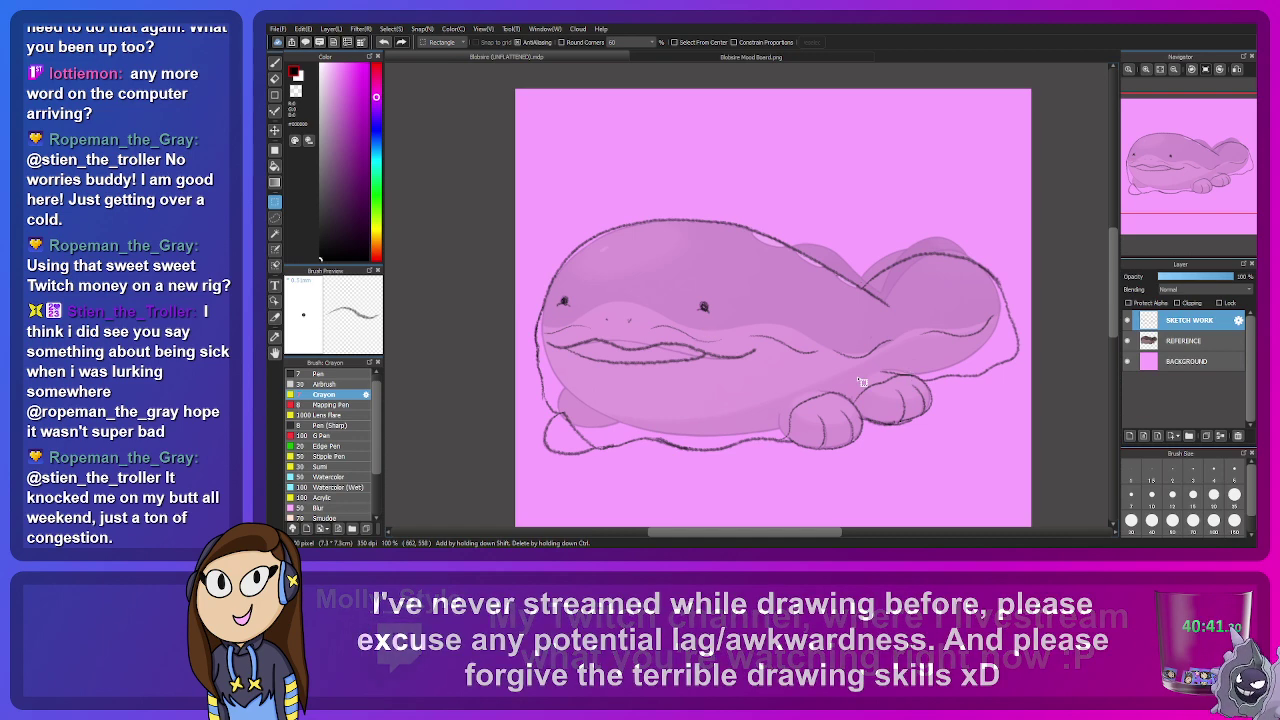
Step: In the Blobsire Mood Board image, lasso the flame on Infernape's head and copy it
key(b)
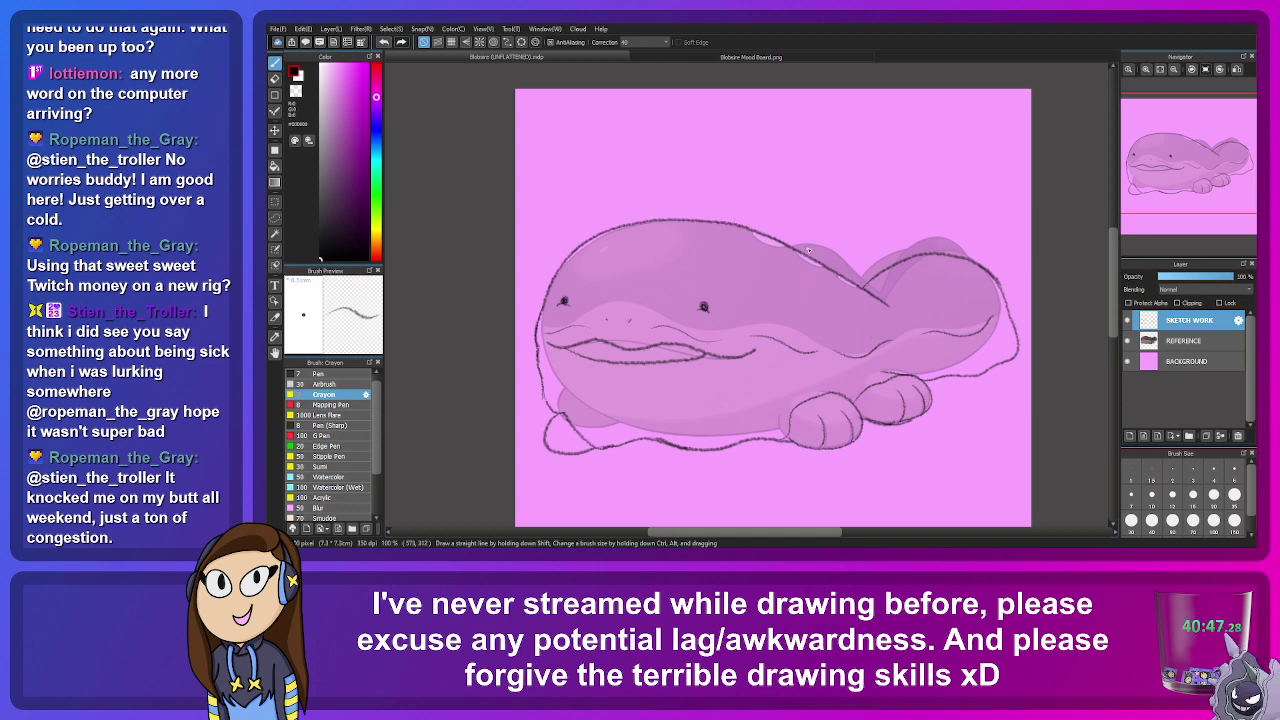
click(678, 58)
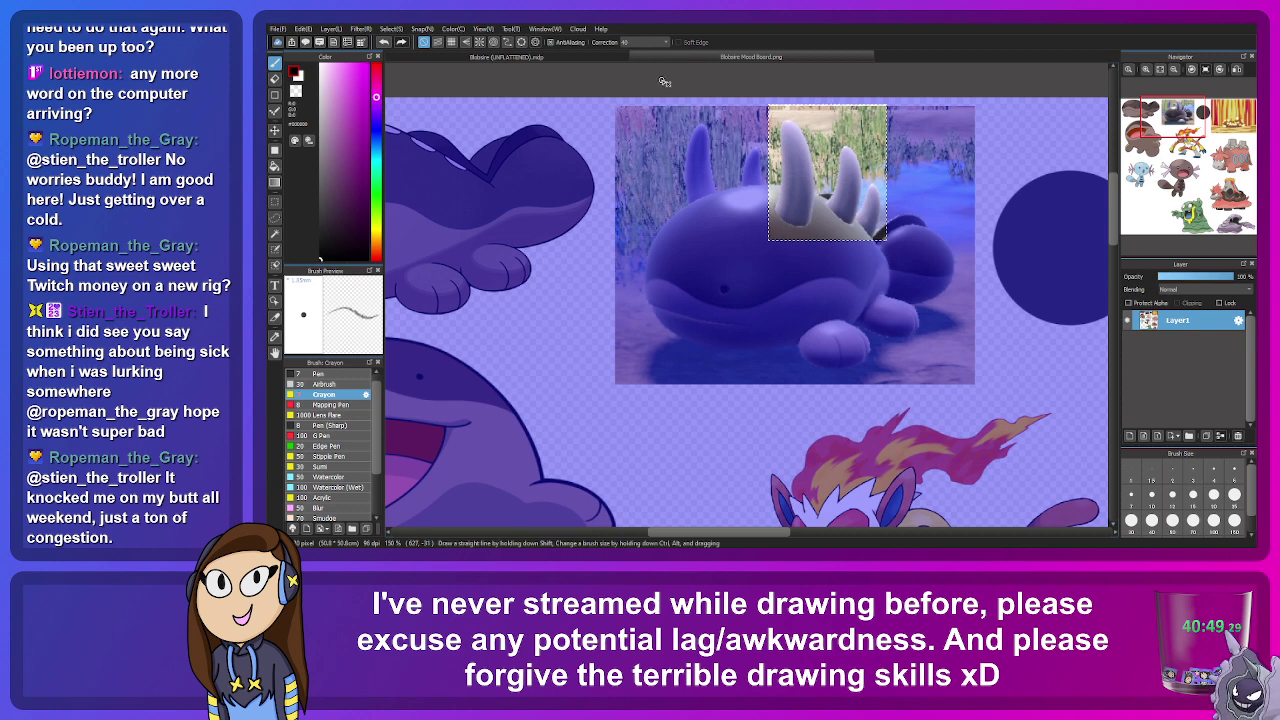
drag(1171, 119, 1188, 133)
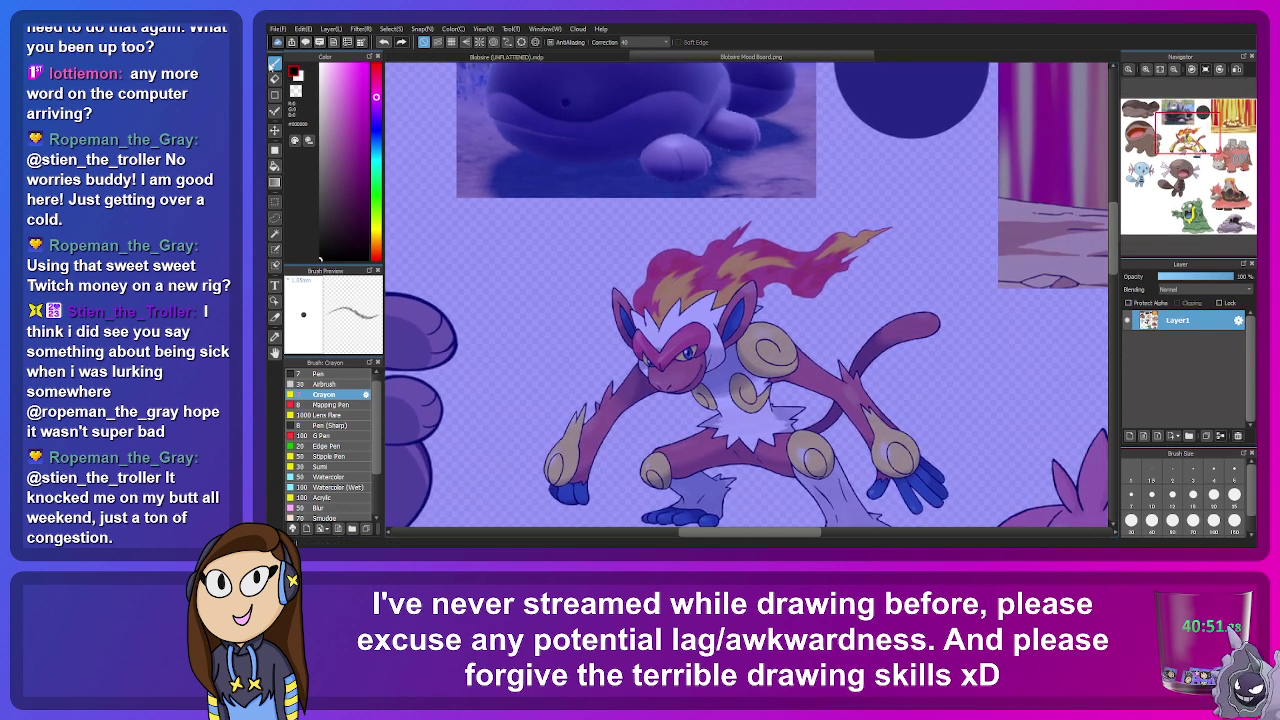
click(275, 202)
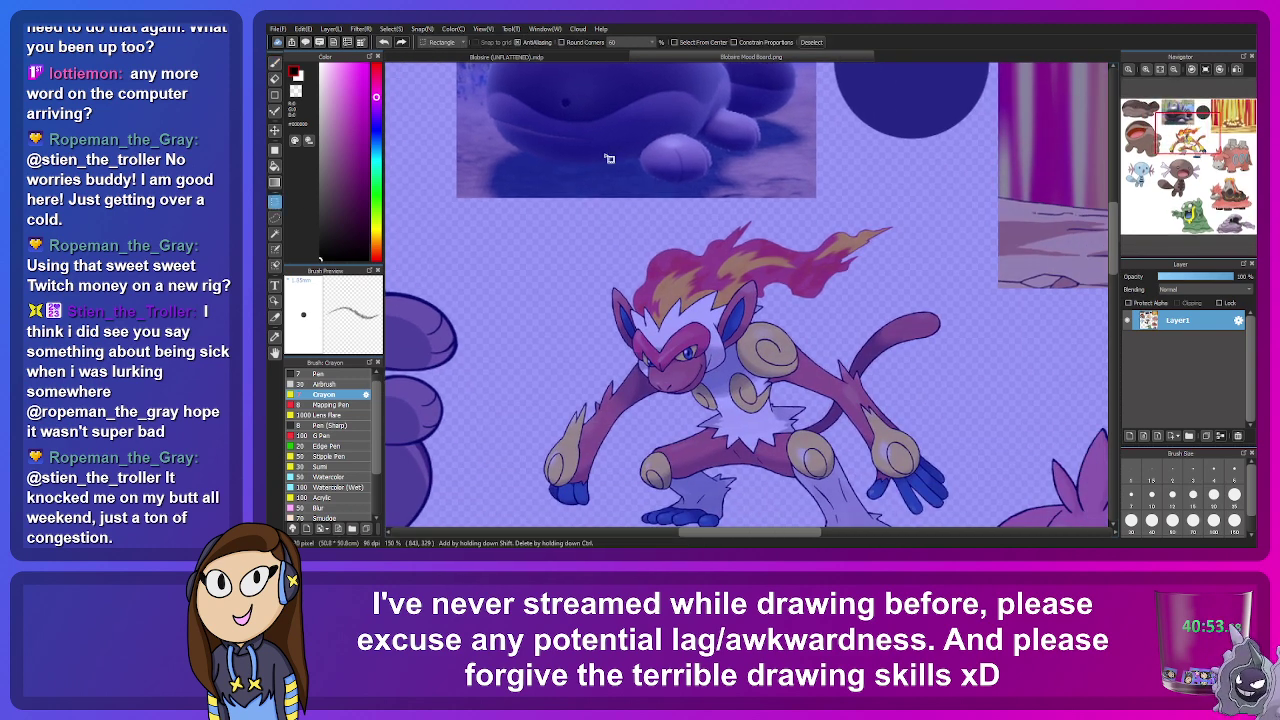
click(275, 218)
mouse_move(613, 235)
mouse_down()
mouse_move(750, 211)
mouse_move(927, 227)
mouse_move(871, 295)
mouse_move(644, 316)
mouse_move(608, 277)
mouse_move(624, 222)
mouse_up()
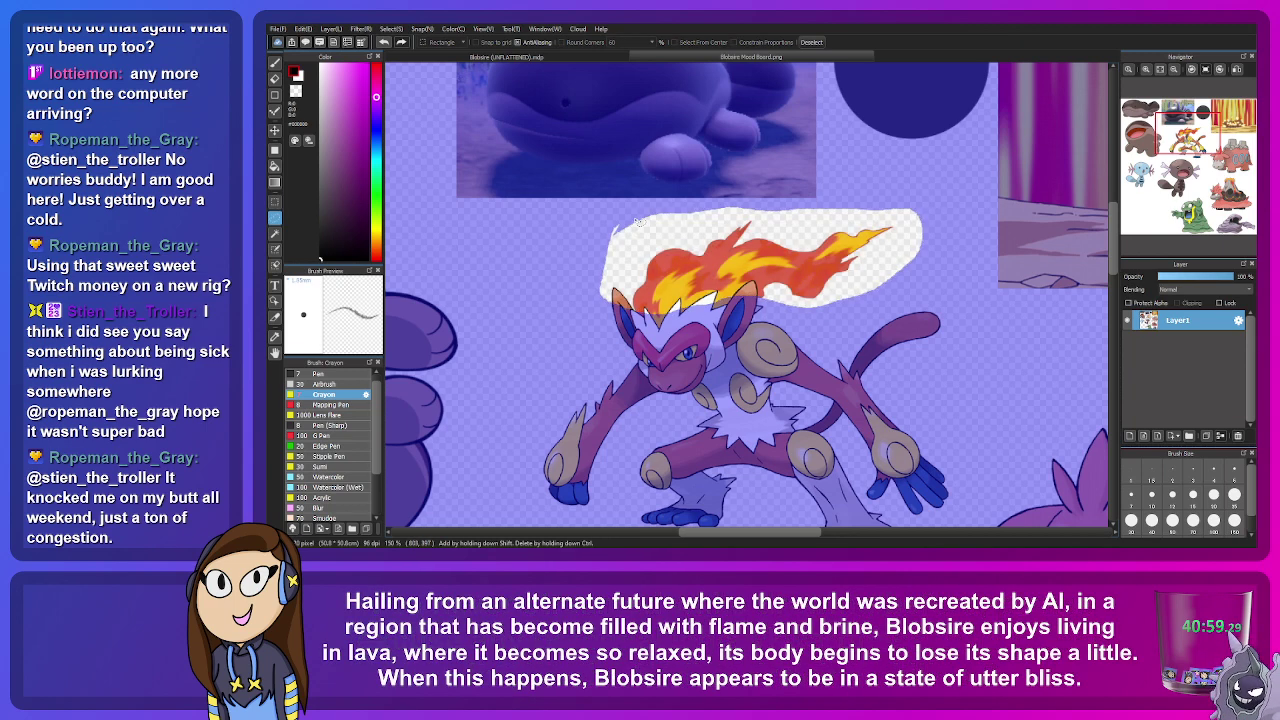
Step: Paste the flame into the Blobsire drawing on a new layer above REFERENCE, moving it onto the back tilted clockwise
click(510, 57)
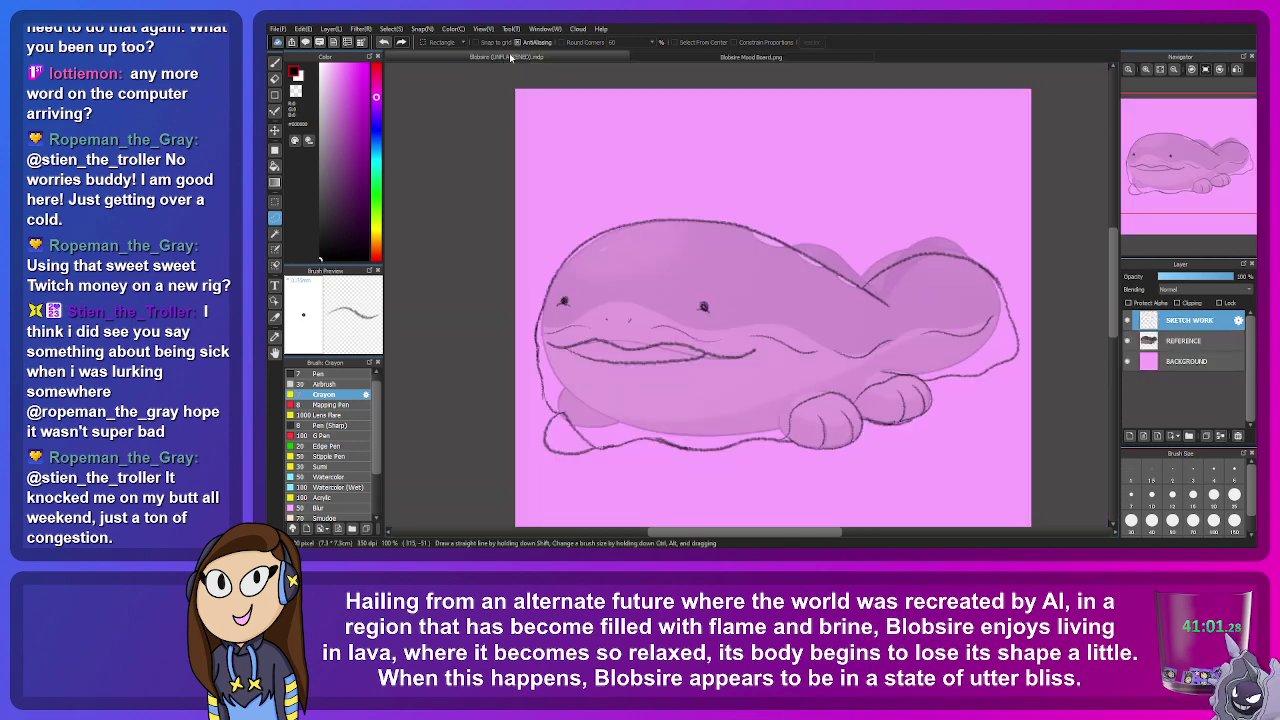
click(1204, 340)
key(ctrl+v)
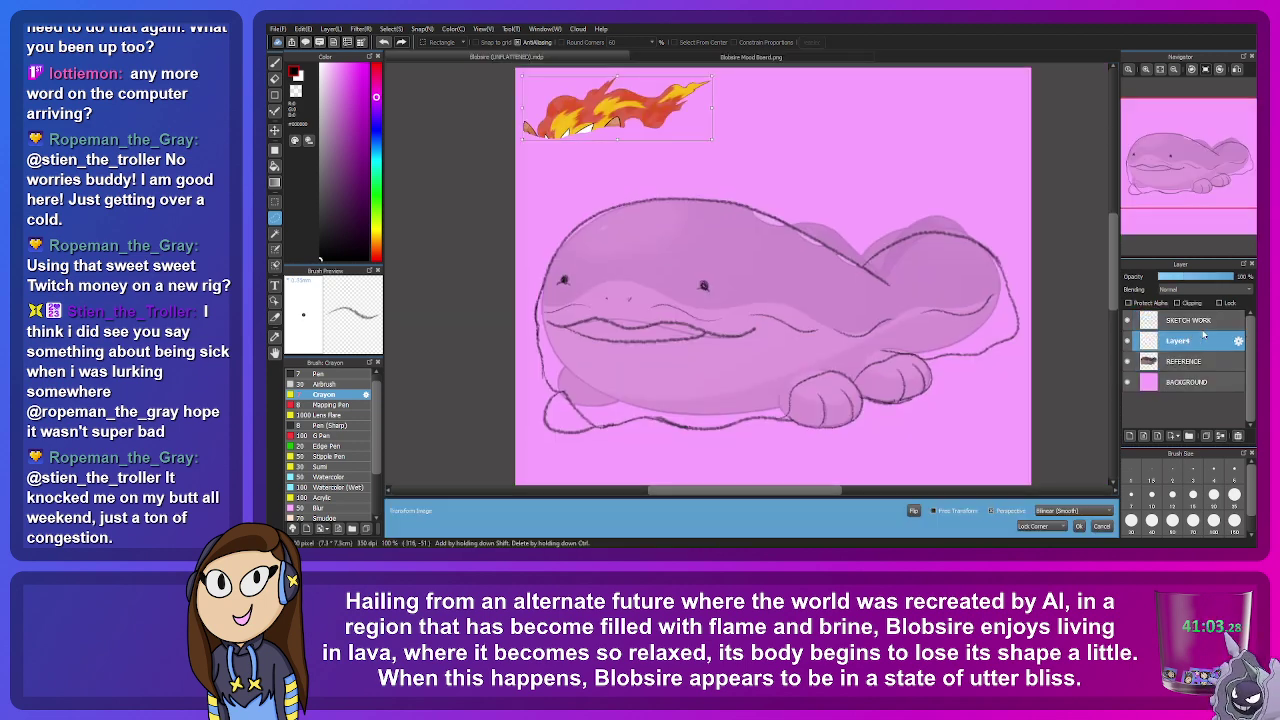
drag(617, 107, 803, 215)
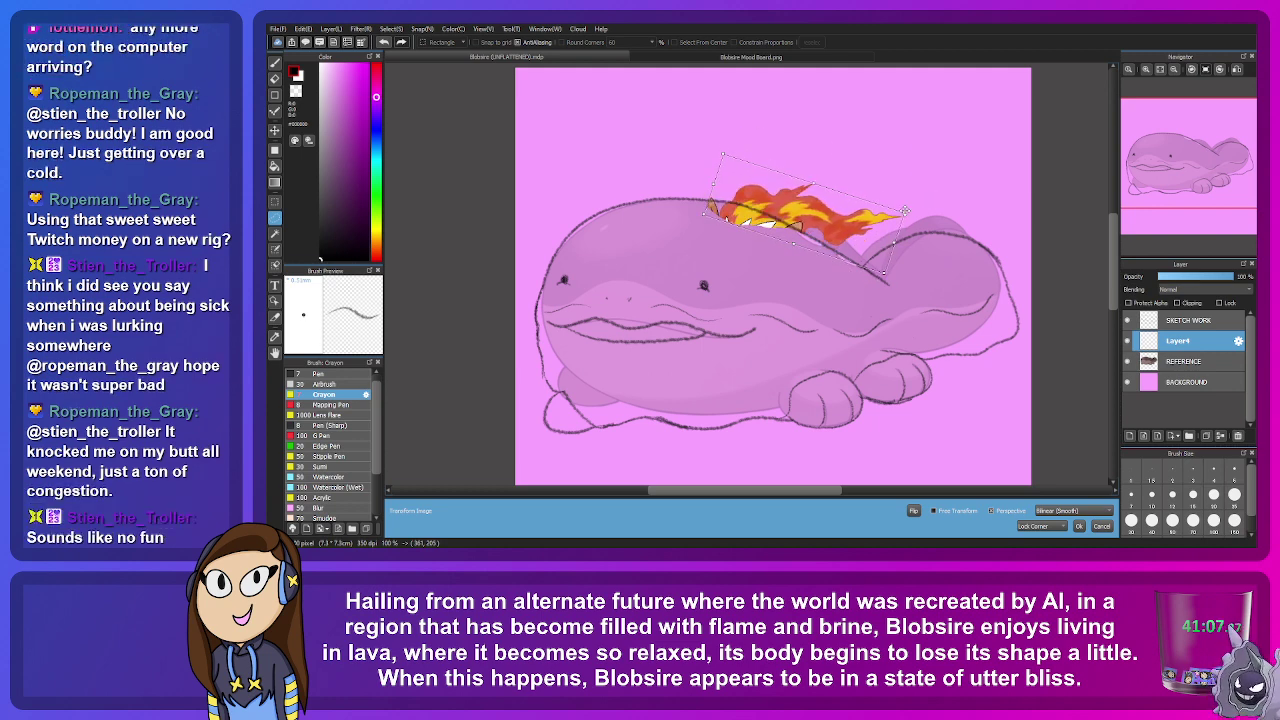
Step: Enlarge the pasted flame, tilt it further clockwise and fit it along the rear back slope down over the tail
drag(905, 211, 974, 211)
drag(774, 175, 830, 178)
drag(808, 117, 769, 129)
mouse_move(787, 182)
mouse_down()
mouse_move(780, 166)
mouse_move(791, 177)
mouse_up()
drag(781, 115, 787, 112)
drag(805, 183, 808, 187)
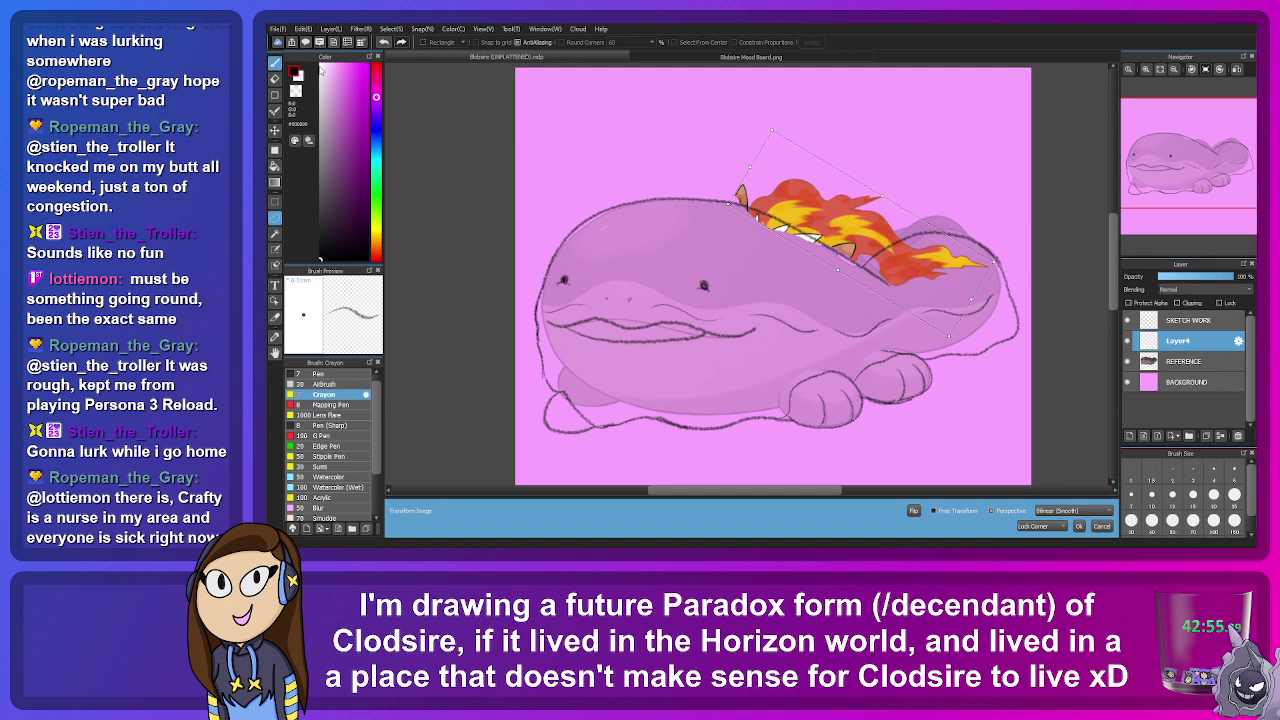
key(Return)
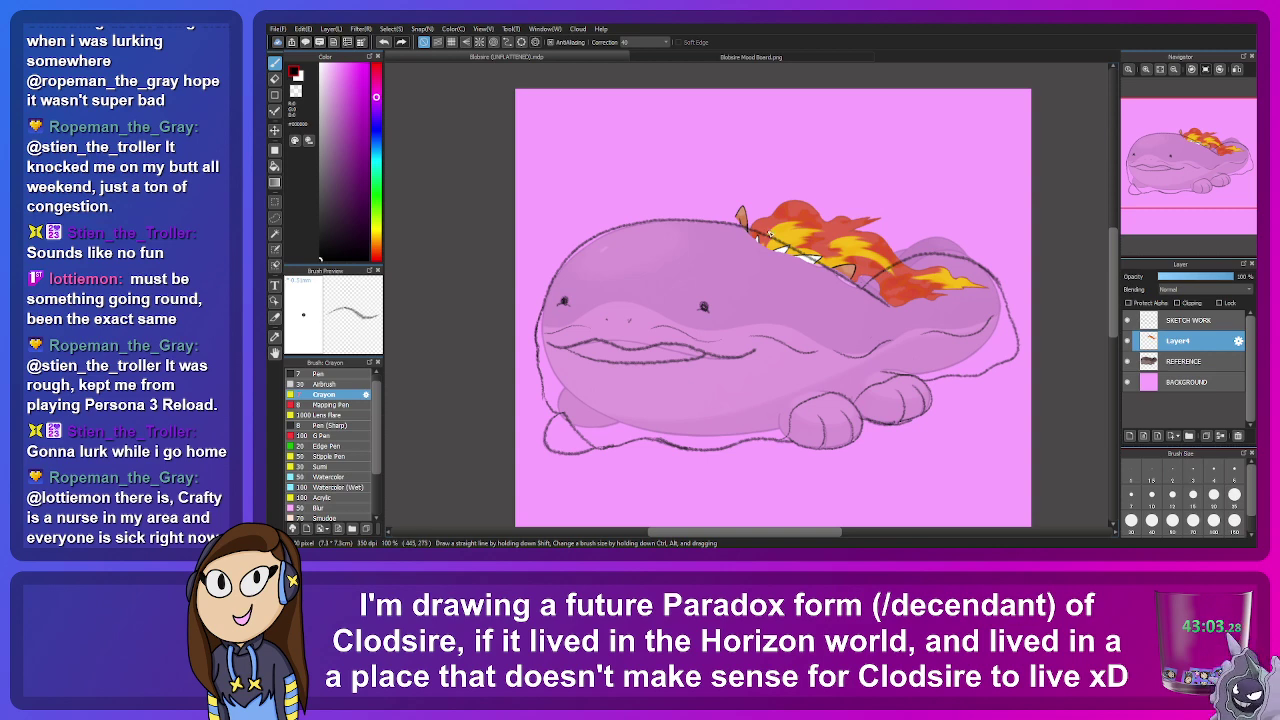
Step: Add a new layer above SKETCH WORK for the flame sketch and name it starting with "SKETCH WORK - Flame"
scroll(853, 202, up, 2)
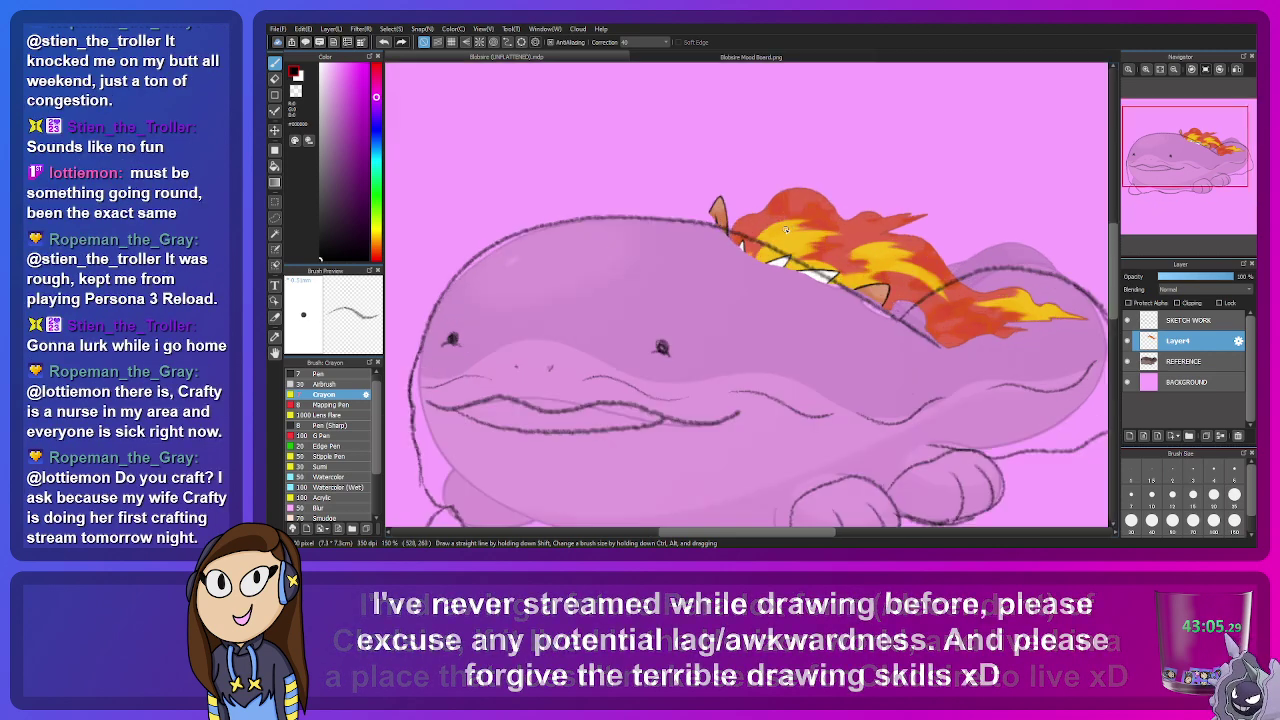
drag(1198, 146, 1205, 150)
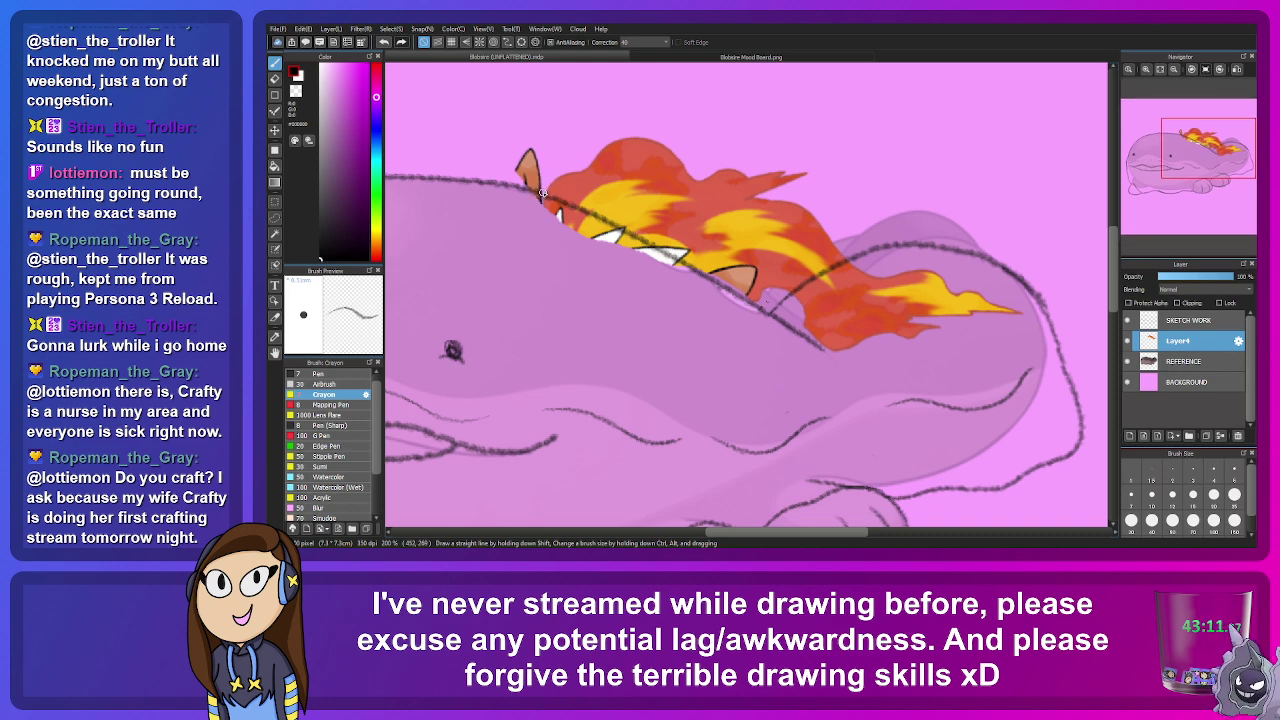
click(1184, 323)
click(1130, 436)
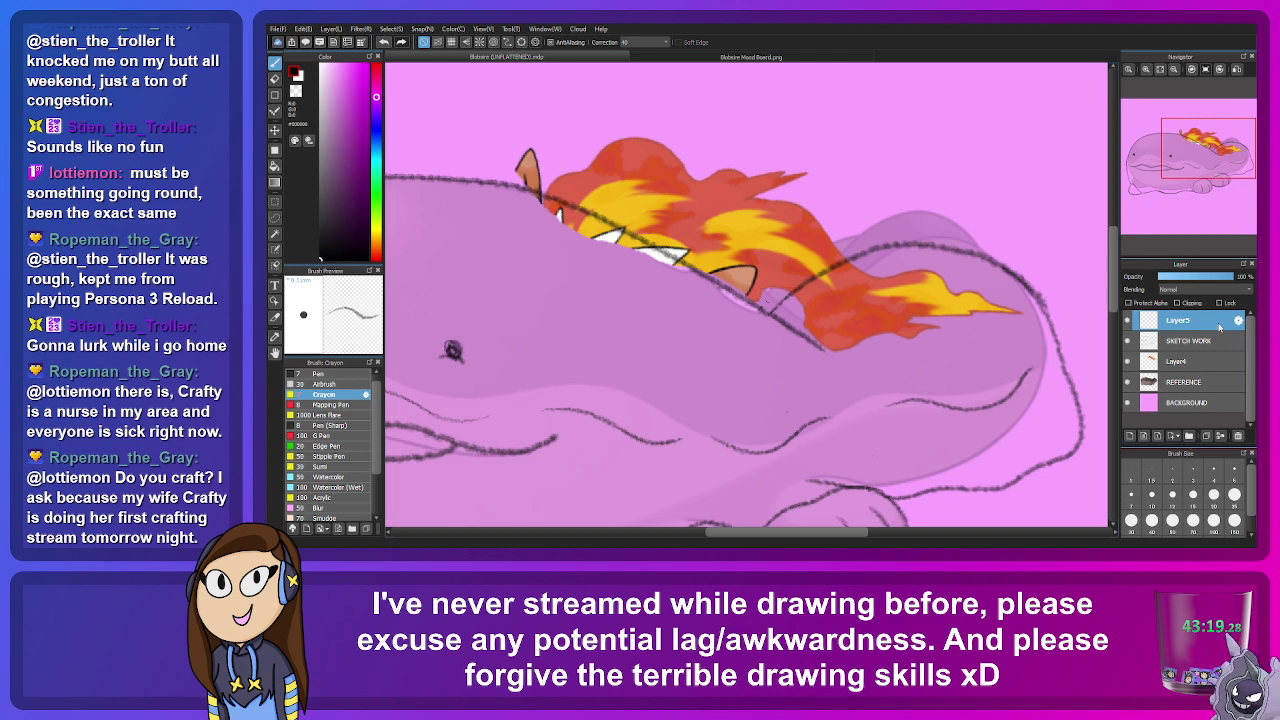
key(Return)
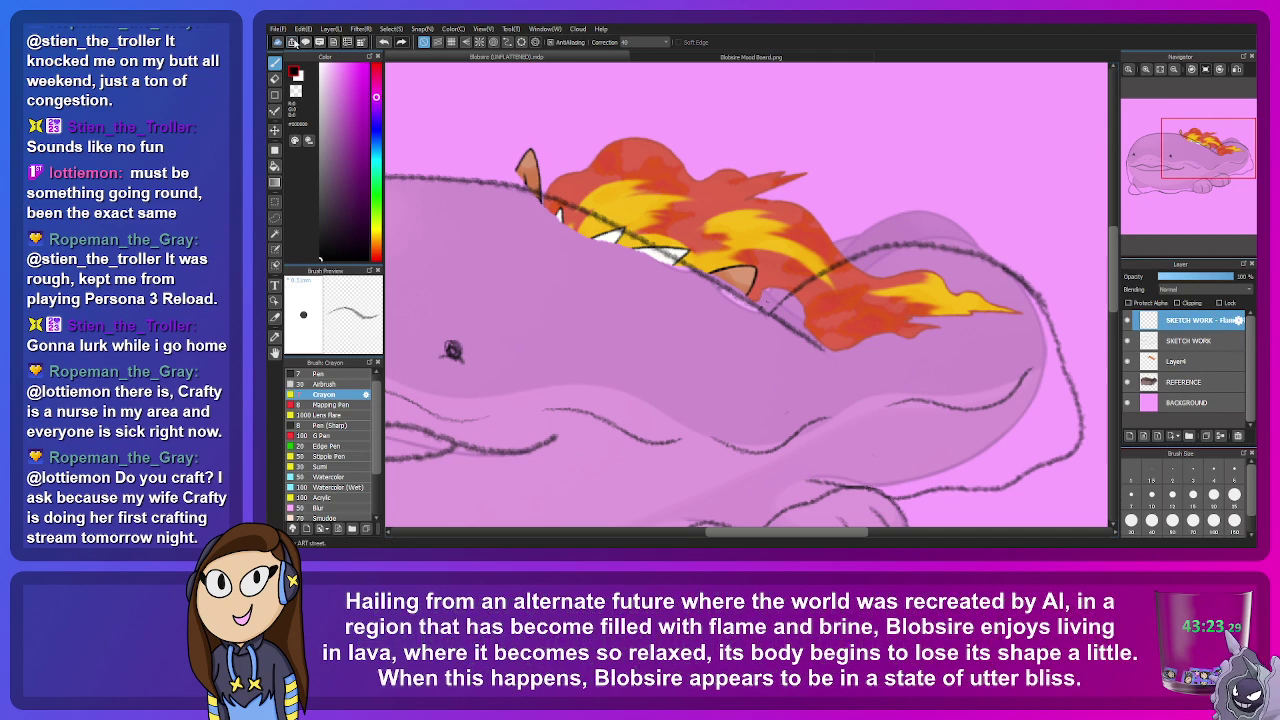
mouse_move(577, 170)
mouse_down()
mouse_move(609, 148)
mouse_move(658, 147)
mouse_move(694, 172)
mouse_move(792, 175)
mouse_move(829, 223)
mouse_move(866, 243)
mouse_up()
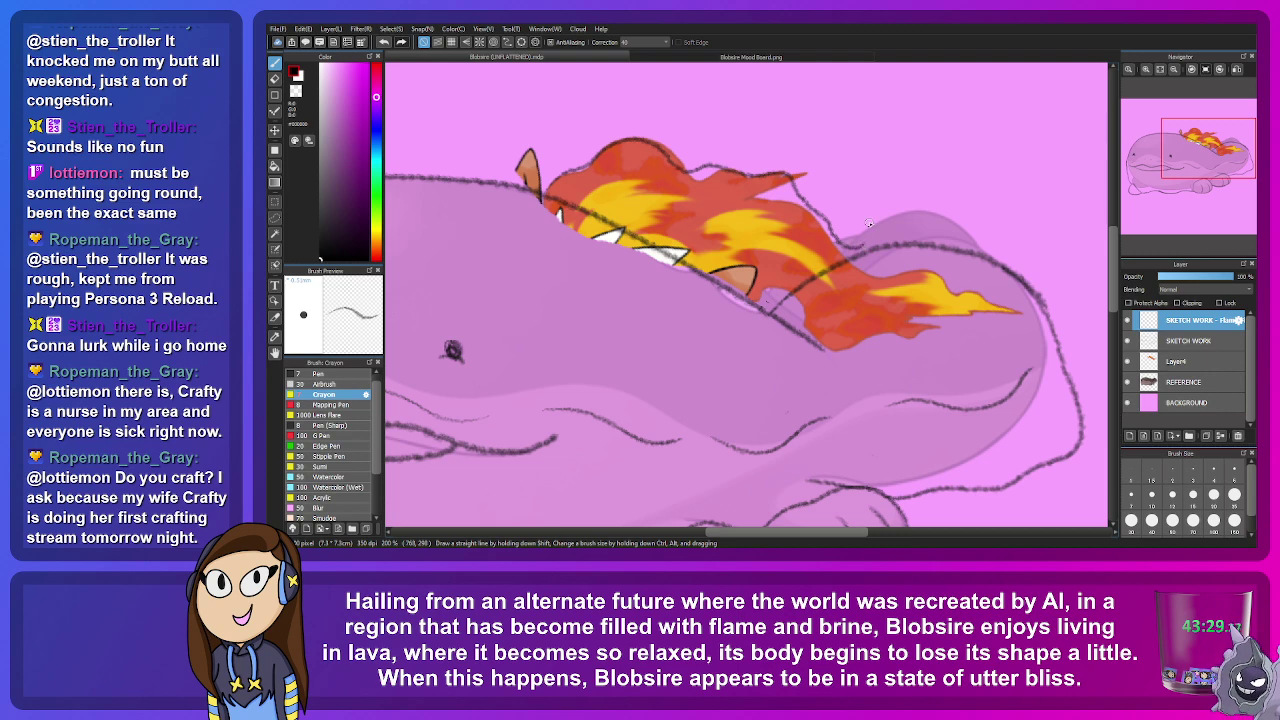
key(ctrl+z)
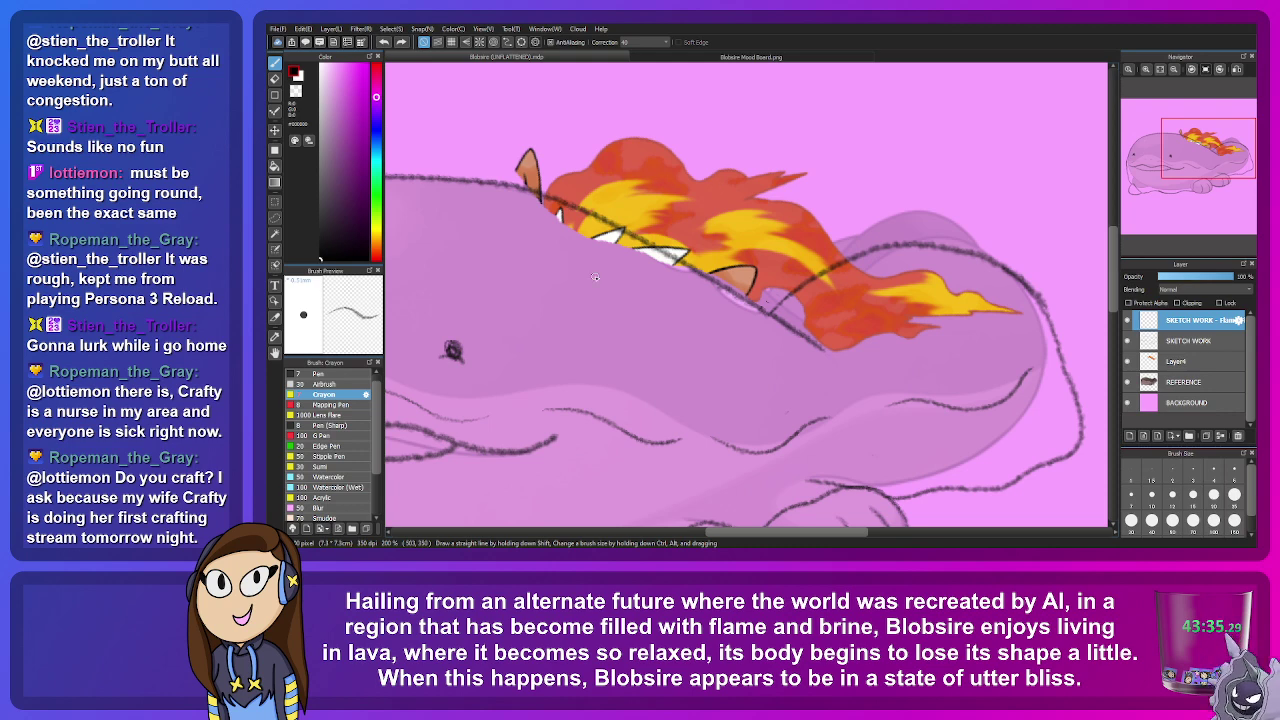
click(700, 57)
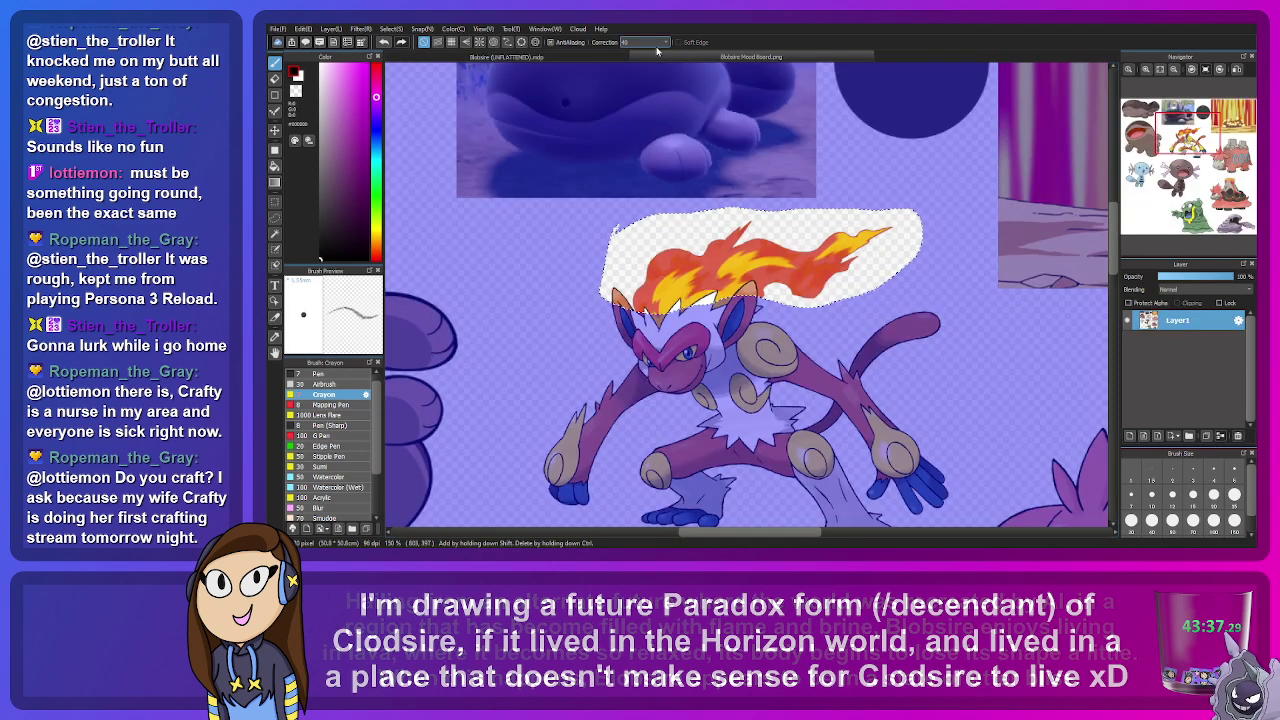
click(551, 60)
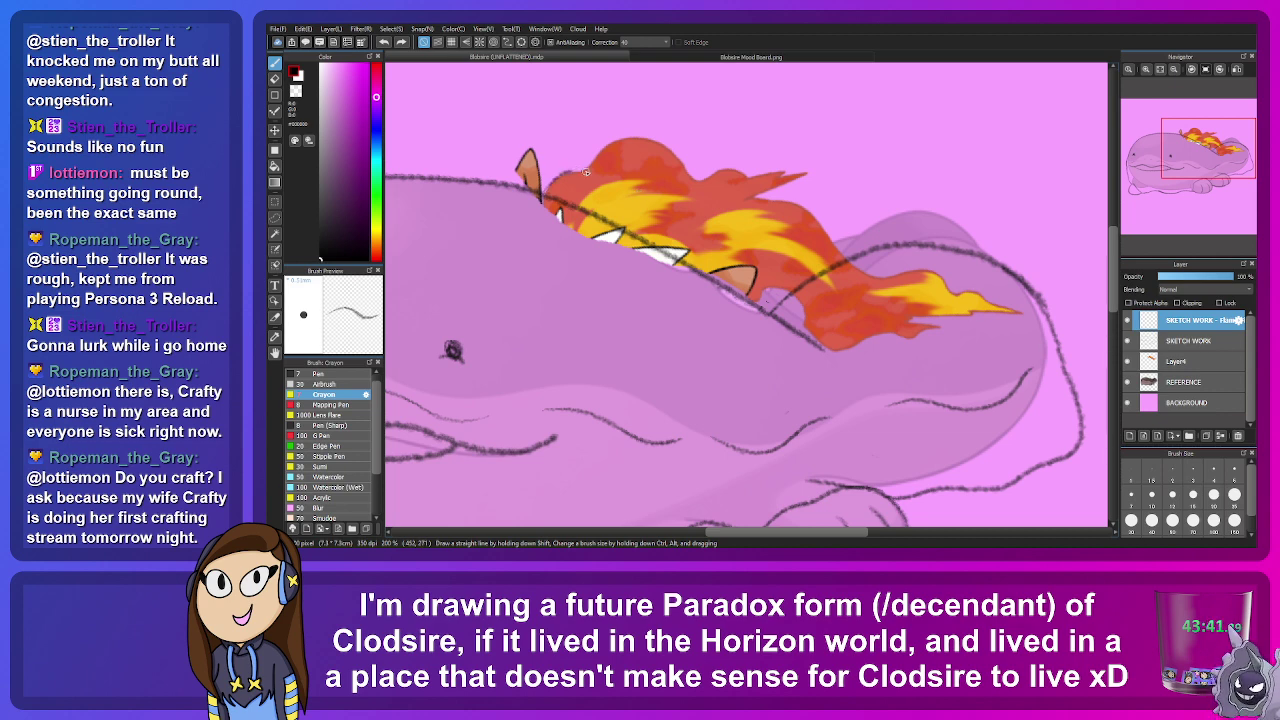
mouse_move(618, 138)
mouse_down()
mouse_move(675, 122)
mouse_move(649, 162)
mouse_move(669, 157)
mouse_move(652, 167)
mouse_move(728, 138)
mouse_up()
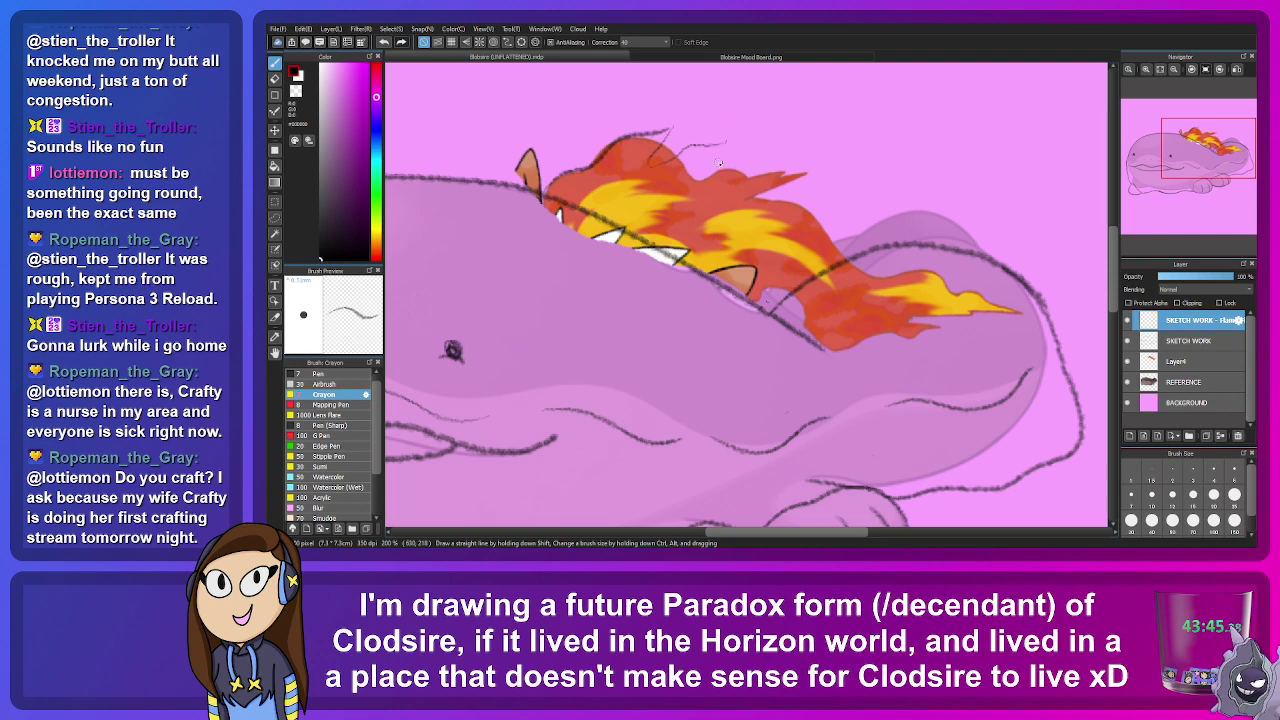
key(ctrl+z)
key(ctrl+z)
key(ctrl+z)
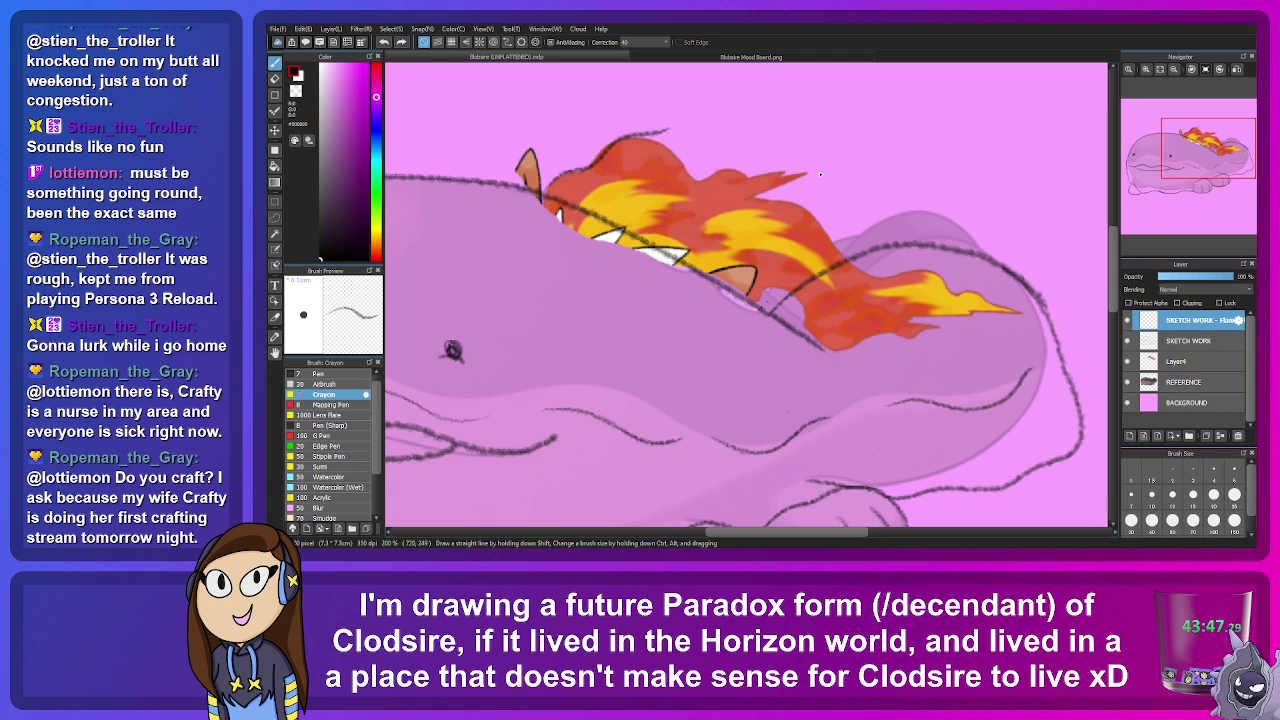
key(ctrl+z)
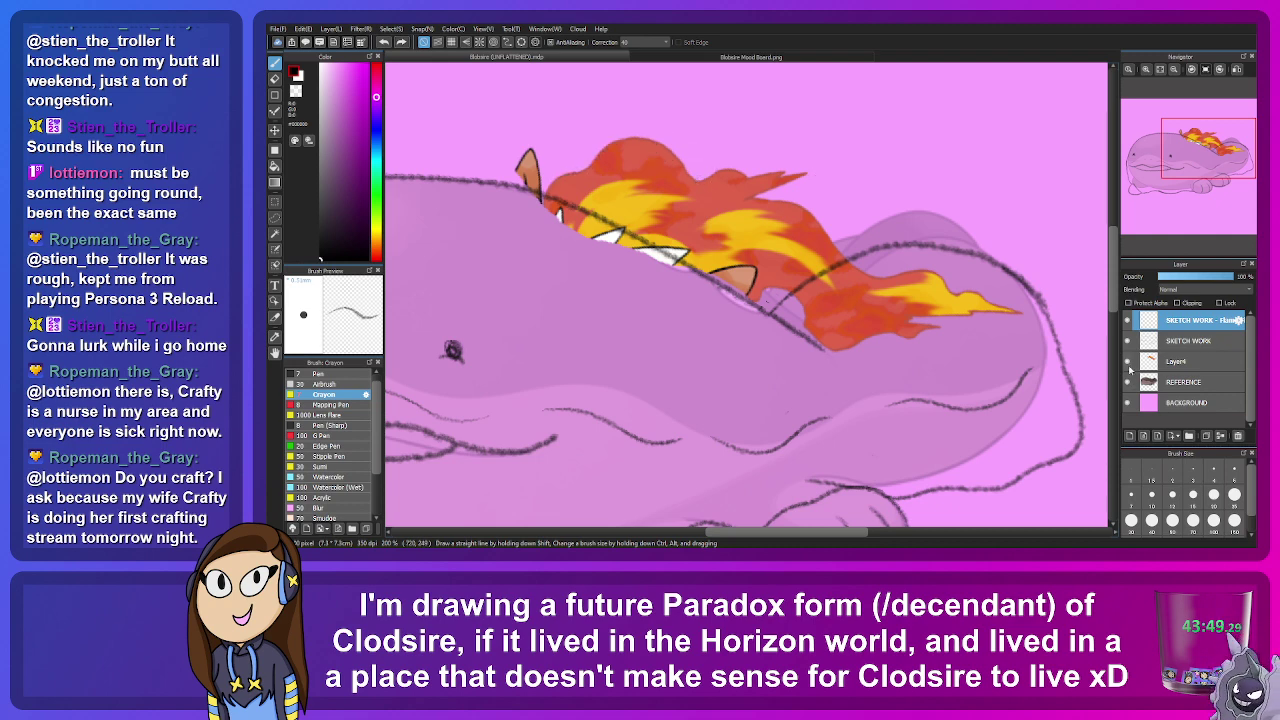
Step: Hide the pasted flame layer and sketch small pointed flames on the flame sketch layer along the rear back slope down to the tail
click(1128, 361)
drag(1209, 150, 1203, 152)
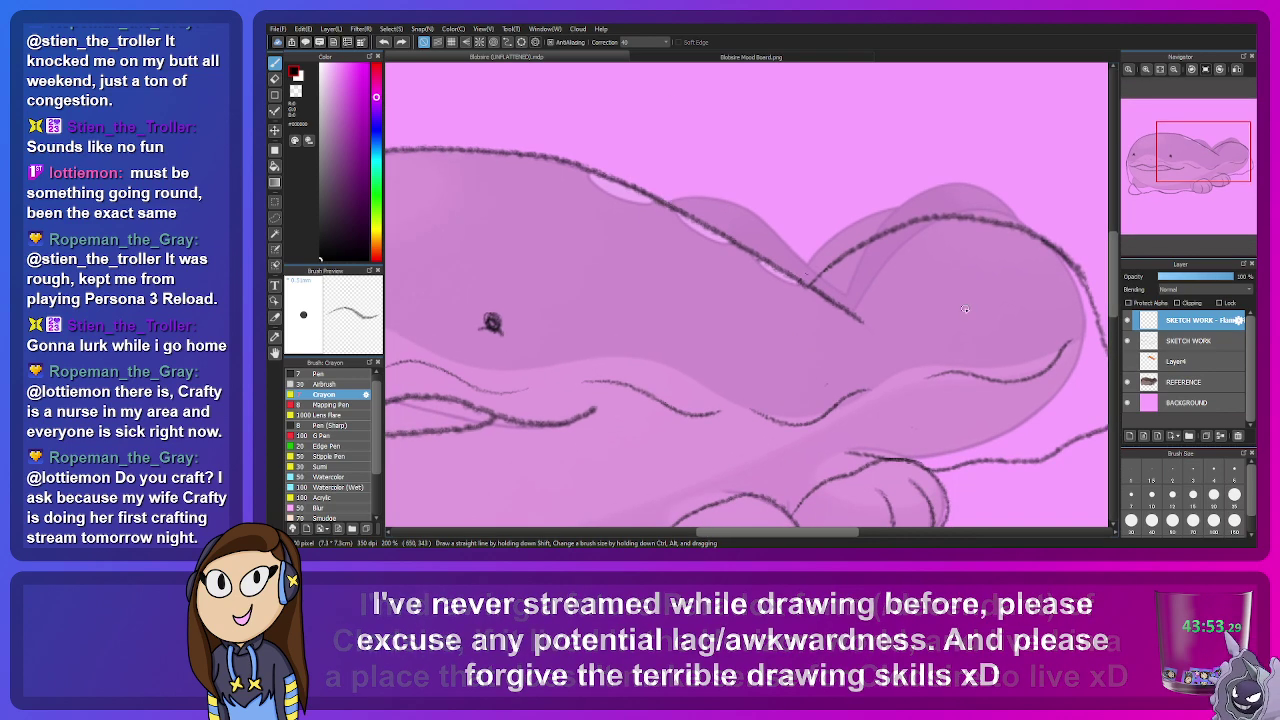
click(1160, 361)
click(1128, 361)
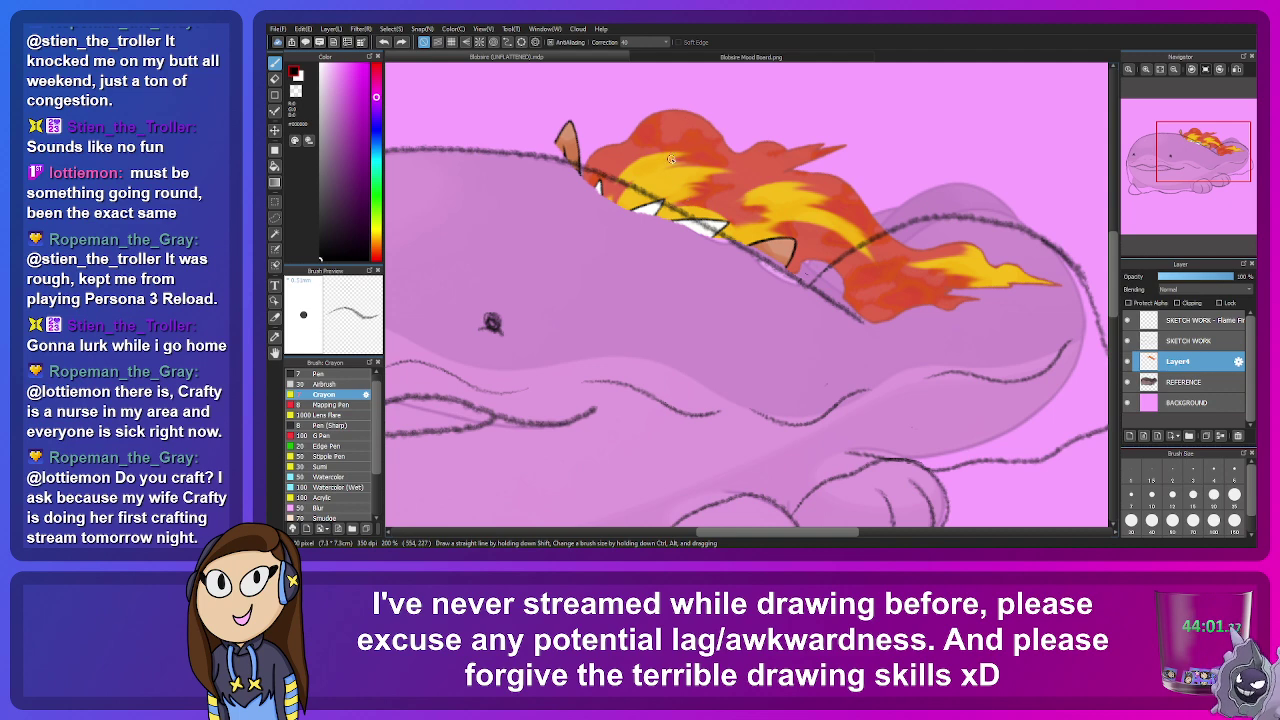
click(1128, 361)
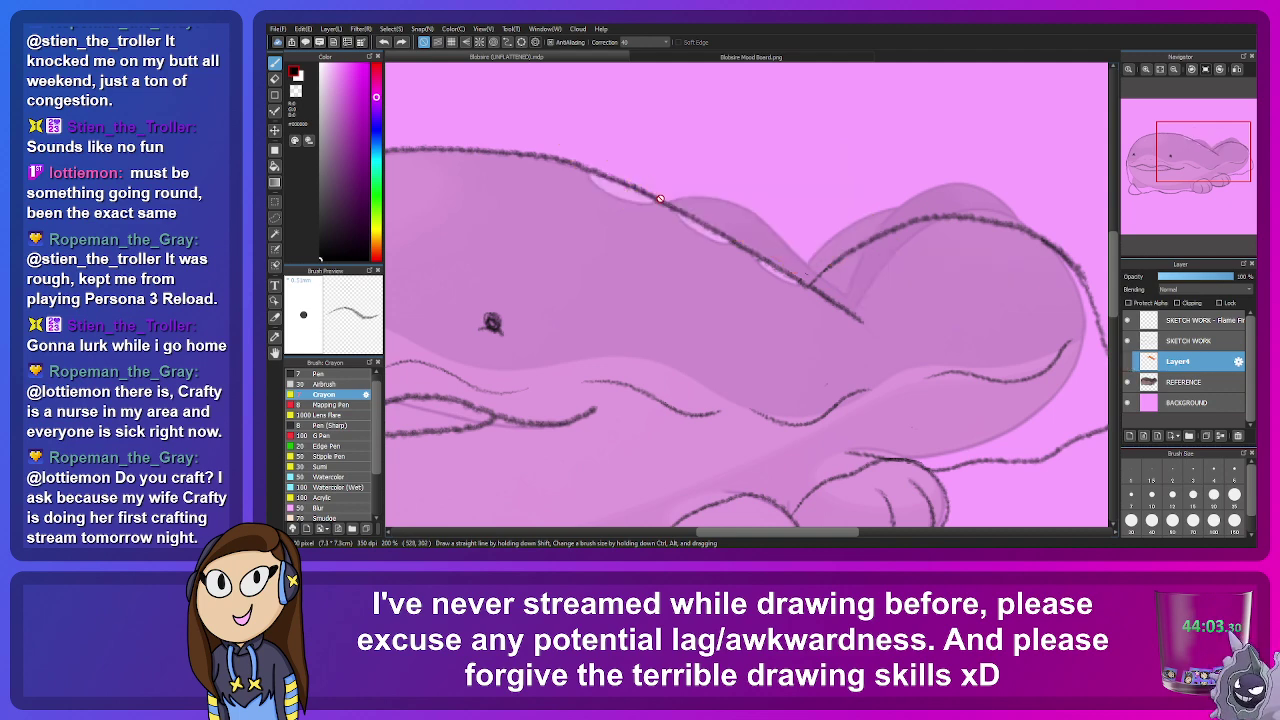
click(1180, 321)
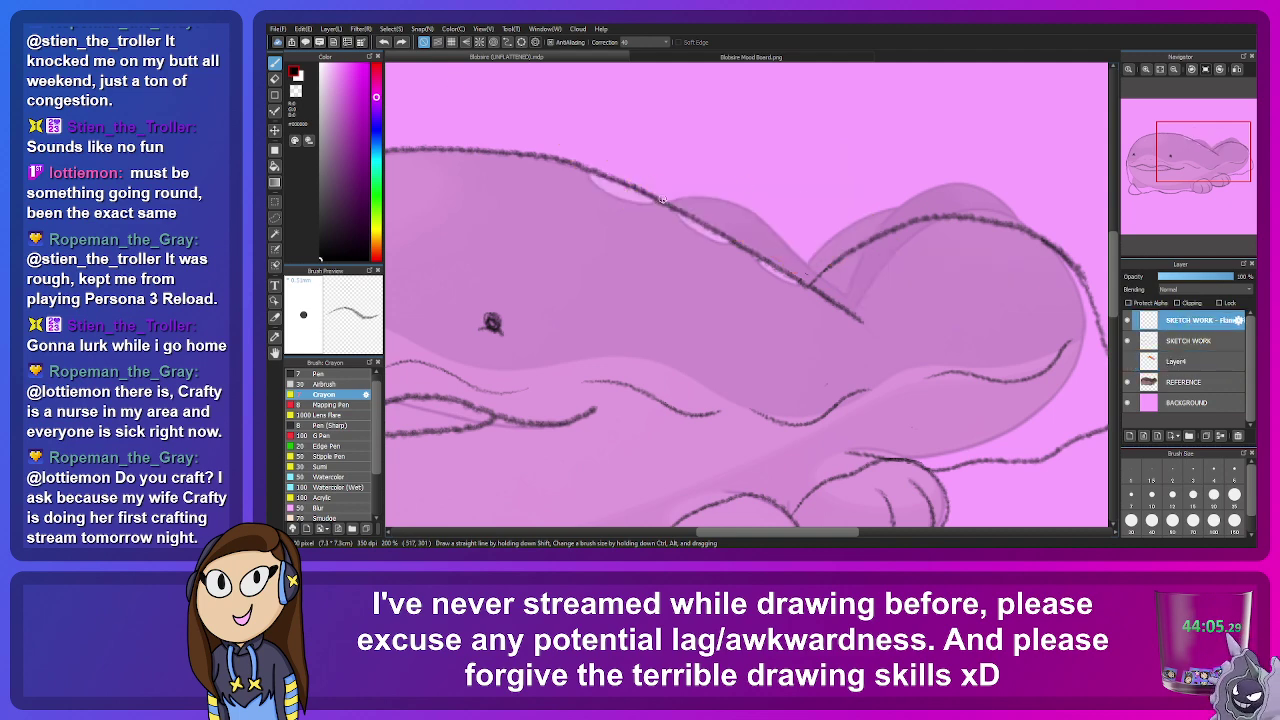
mouse_move(668, 200)
mouse_down()
mouse_move(755, 174)
mouse_move(748, 209)
mouse_move(721, 177)
mouse_move(746, 211)
mouse_move(804, 189)
mouse_up()
mouse_move(797, 238)
mouse_down()
mouse_move(794, 248)
mouse_move(820, 229)
mouse_move(808, 240)
mouse_move(819, 268)
mouse_move(849, 233)
mouse_move(861, 321)
mouse_up()
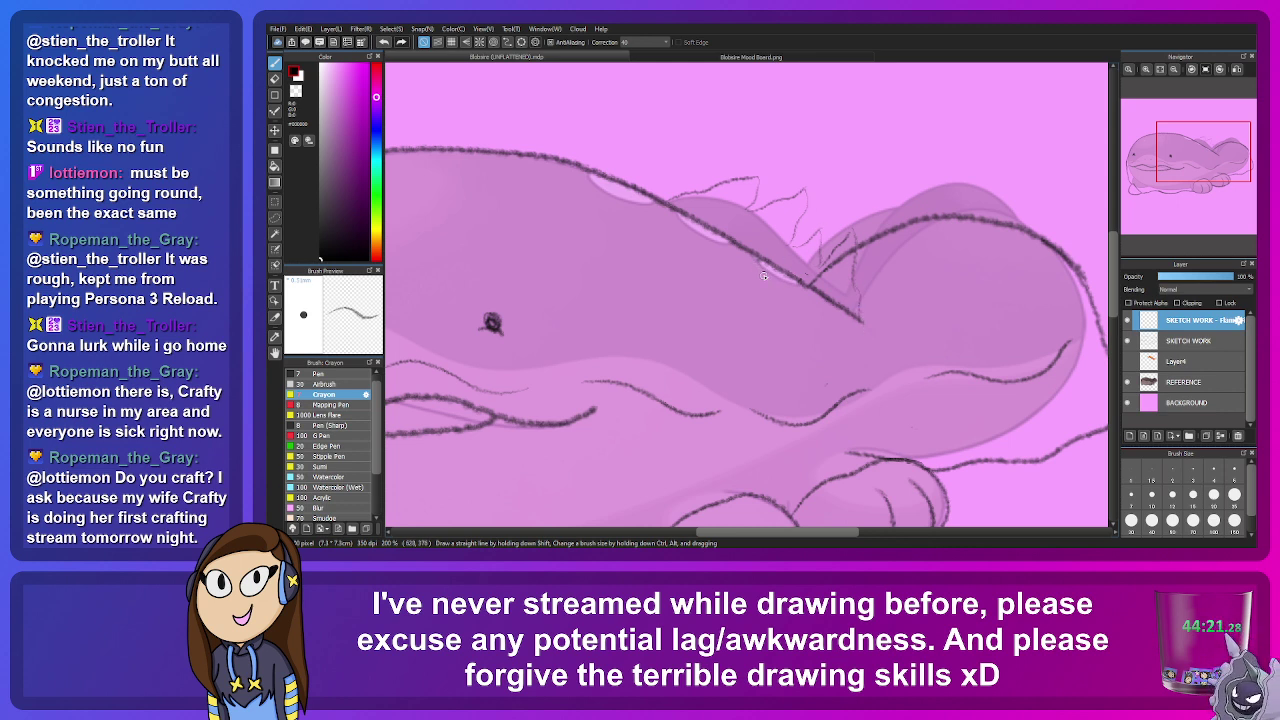
Step: Rework the flame strokes where the back meets the tail and continue them over the tail's top, then hide the REFERENCE layer
key(e)
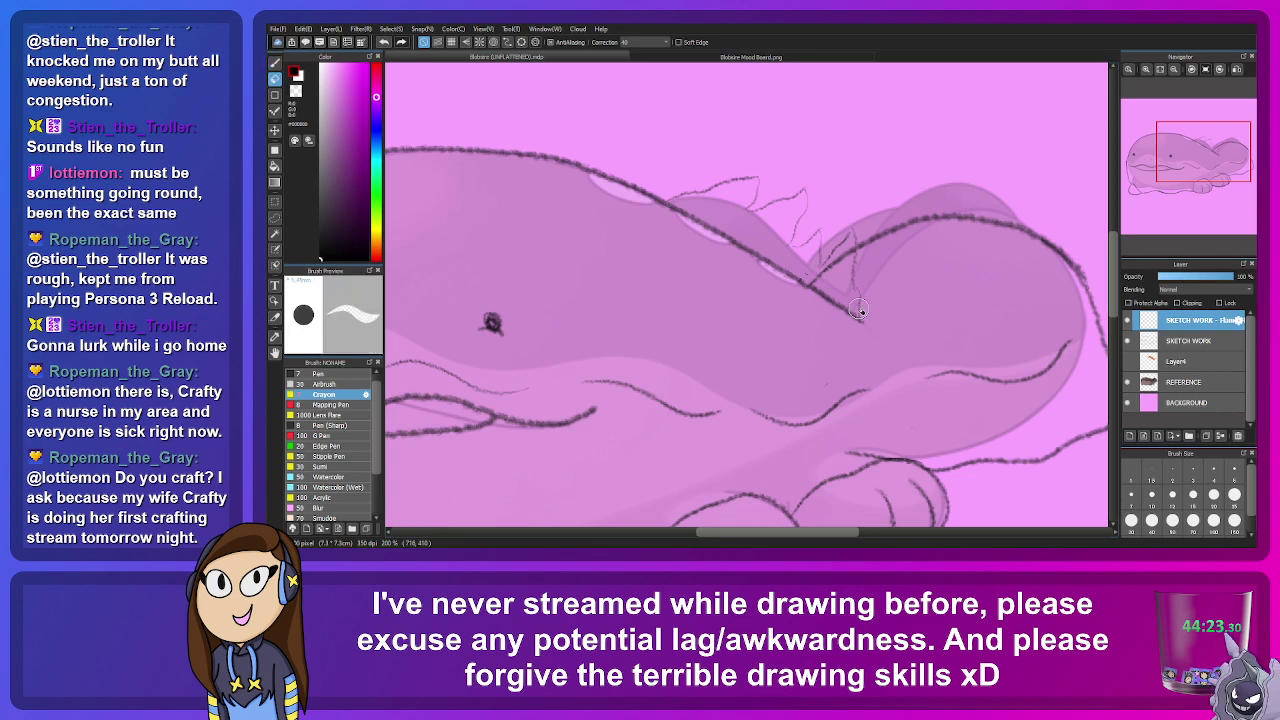
key(p)
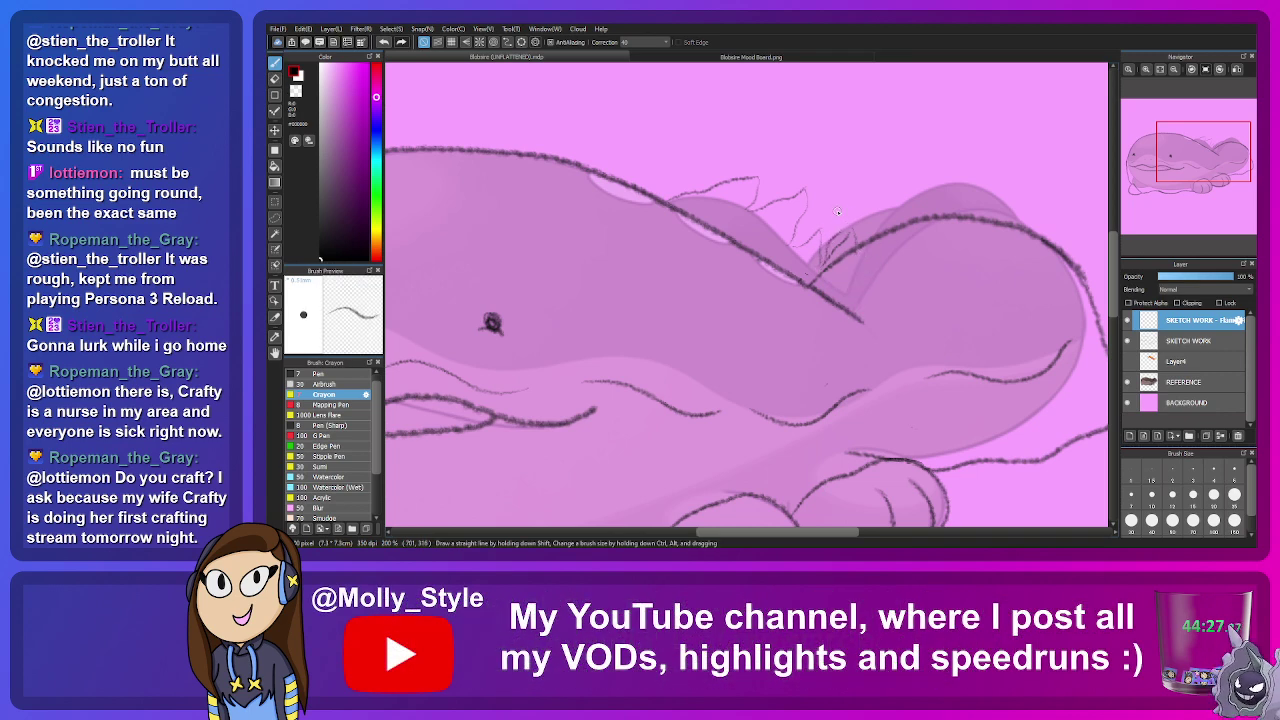
key(ctrl+z)
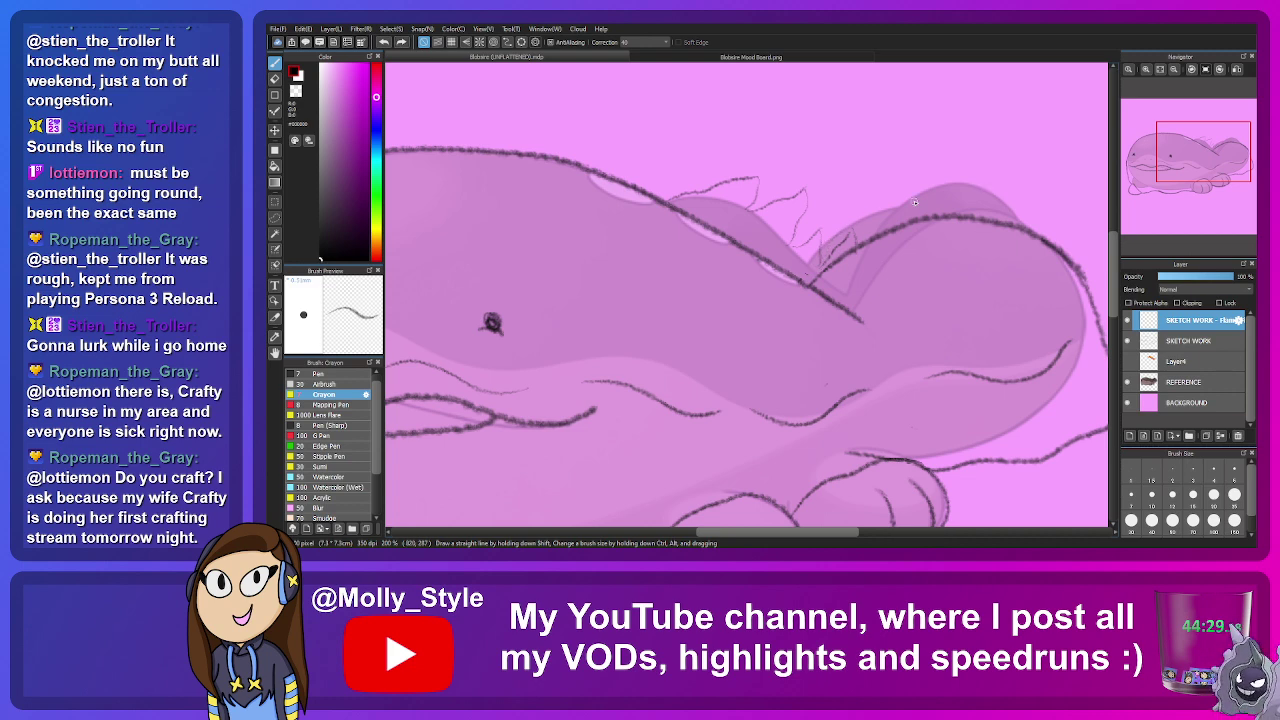
drag(855, 244, 848, 290)
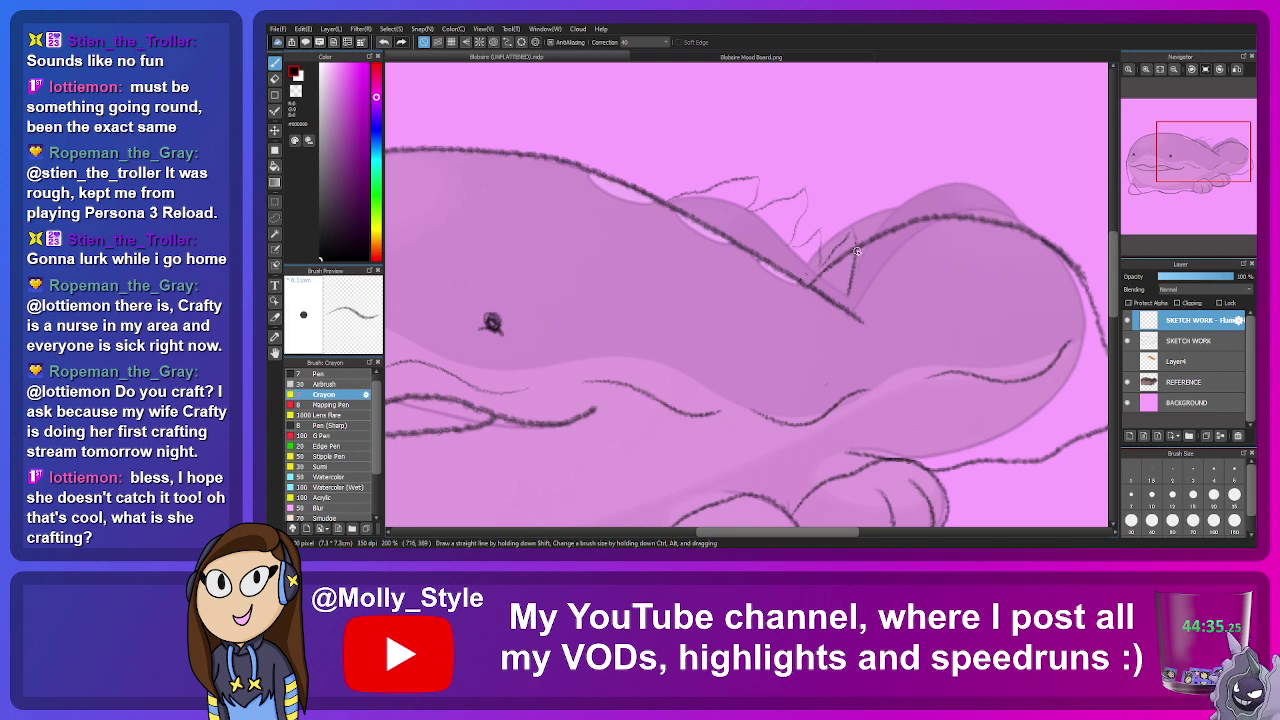
mouse_move(857, 249)
mouse_down()
mouse_move(853, 213)
mouse_move(868, 199)
mouse_move(875, 233)
mouse_move(879, 203)
mouse_move(878, 232)
mouse_move(897, 187)
mouse_move(901, 199)
mouse_move(945, 167)
mouse_move(961, 186)
mouse_move(991, 177)
mouse_move(987, 204)
mouse_move(1023, 185)
mouse_move(1016, 214)
mouse_move(1045, 209)
mouse_move(1034, 241)
mouse_up()
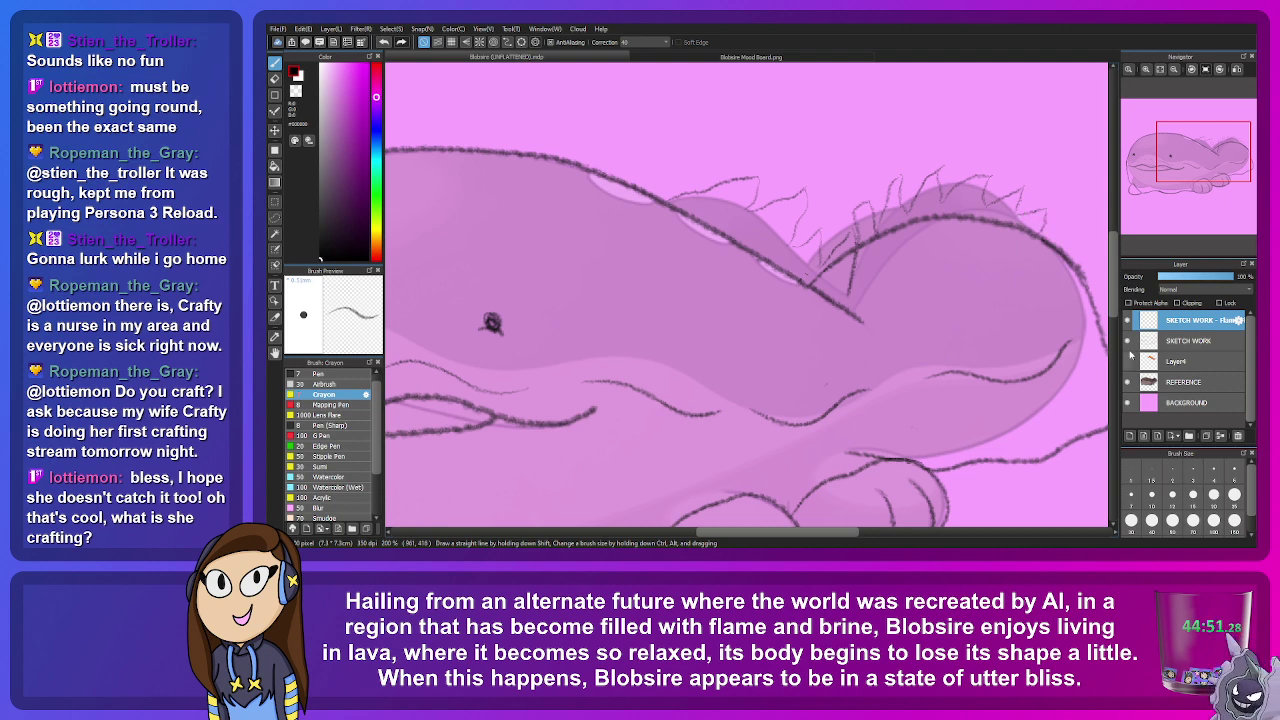
click(1128, 381)
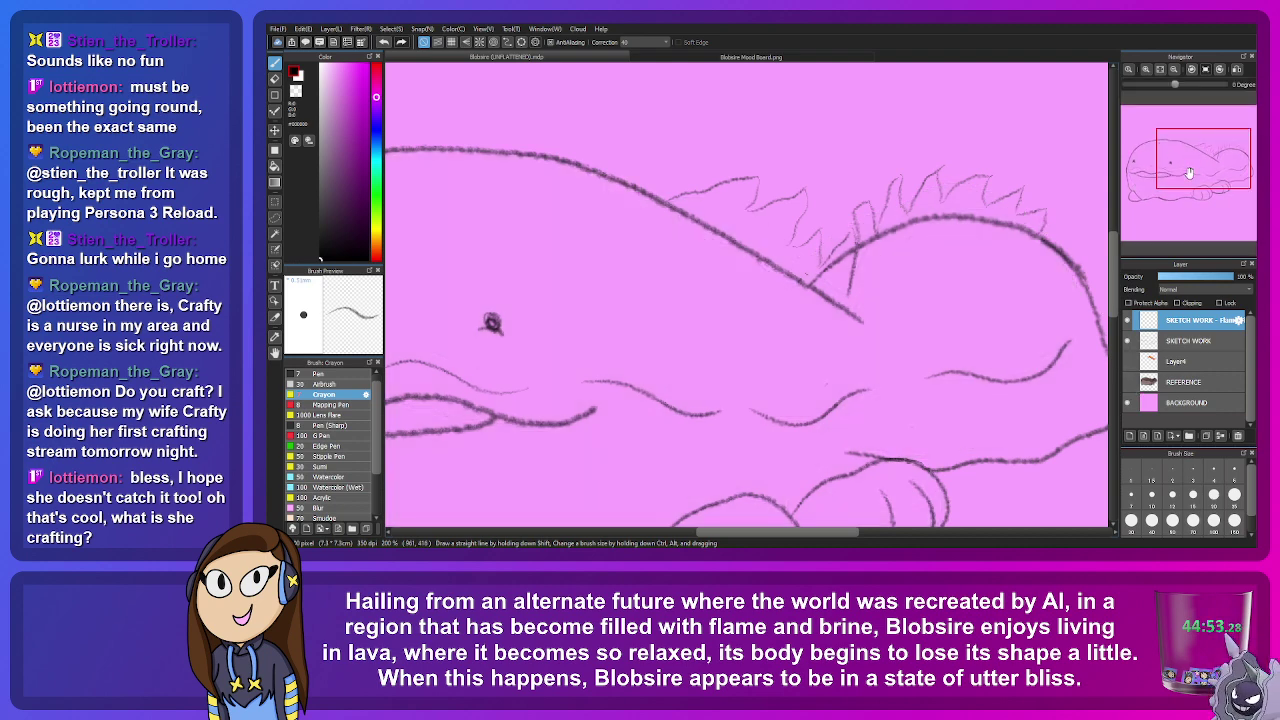
mouse_move(1204, 153)
mouse_down()
mouse_move(1182, 162)
mouse_move(1184, 148)
mouse_up()
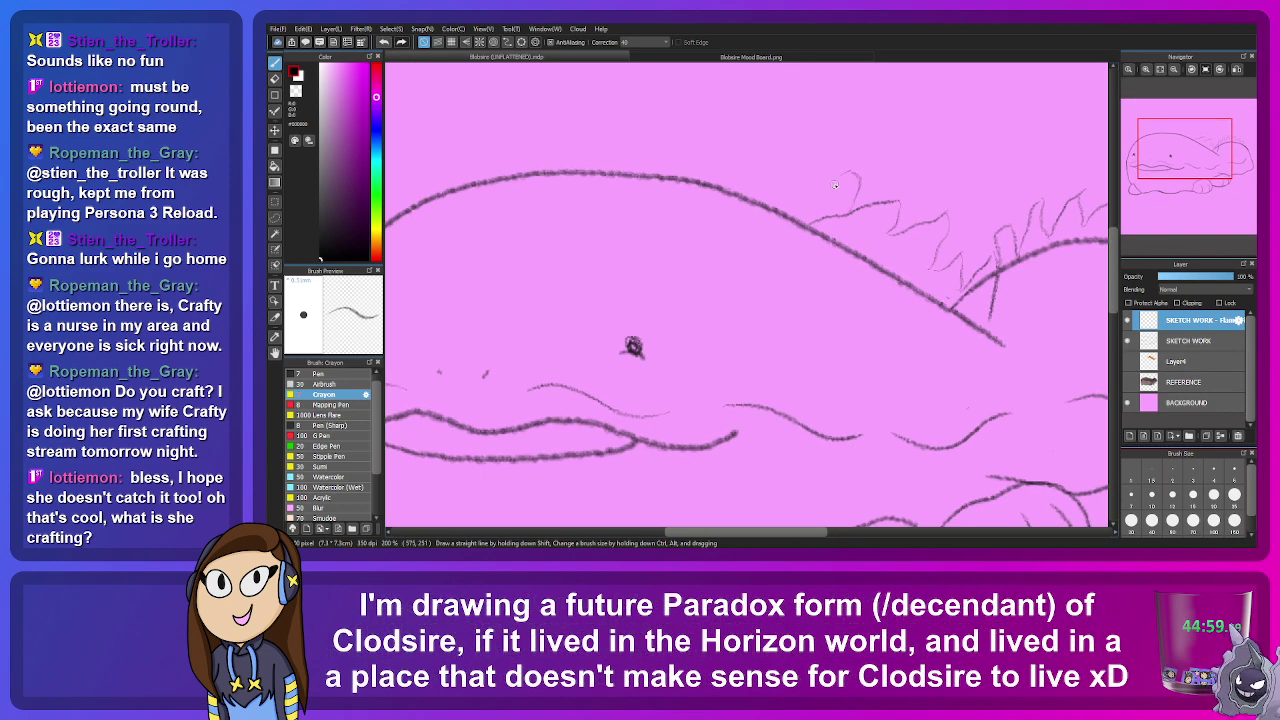
mouse_move(835, 185)
mouse_down()
mouse_move(799, 225)
mouse_move(818, 178)
mouse_move(811, 158)
mouse_up()
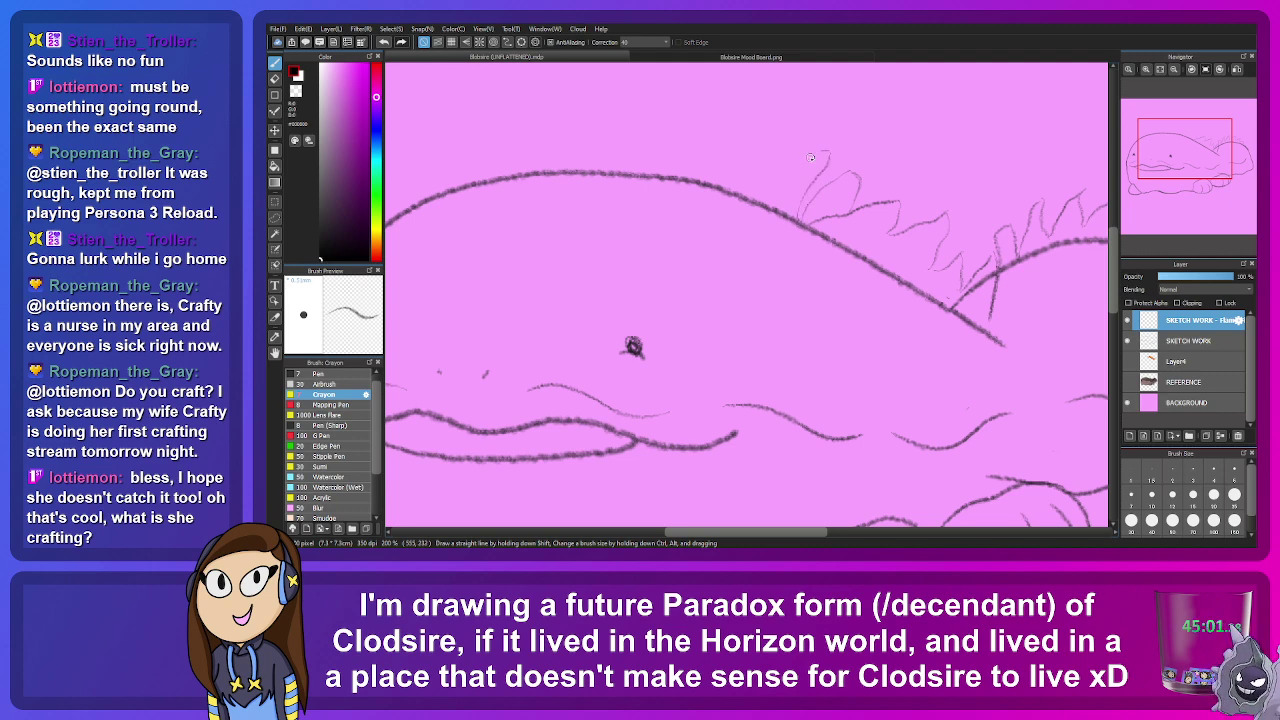
key(ctrl+z)
key(ctrl+z)
key(ctrl+z)
key(ctrl+z)
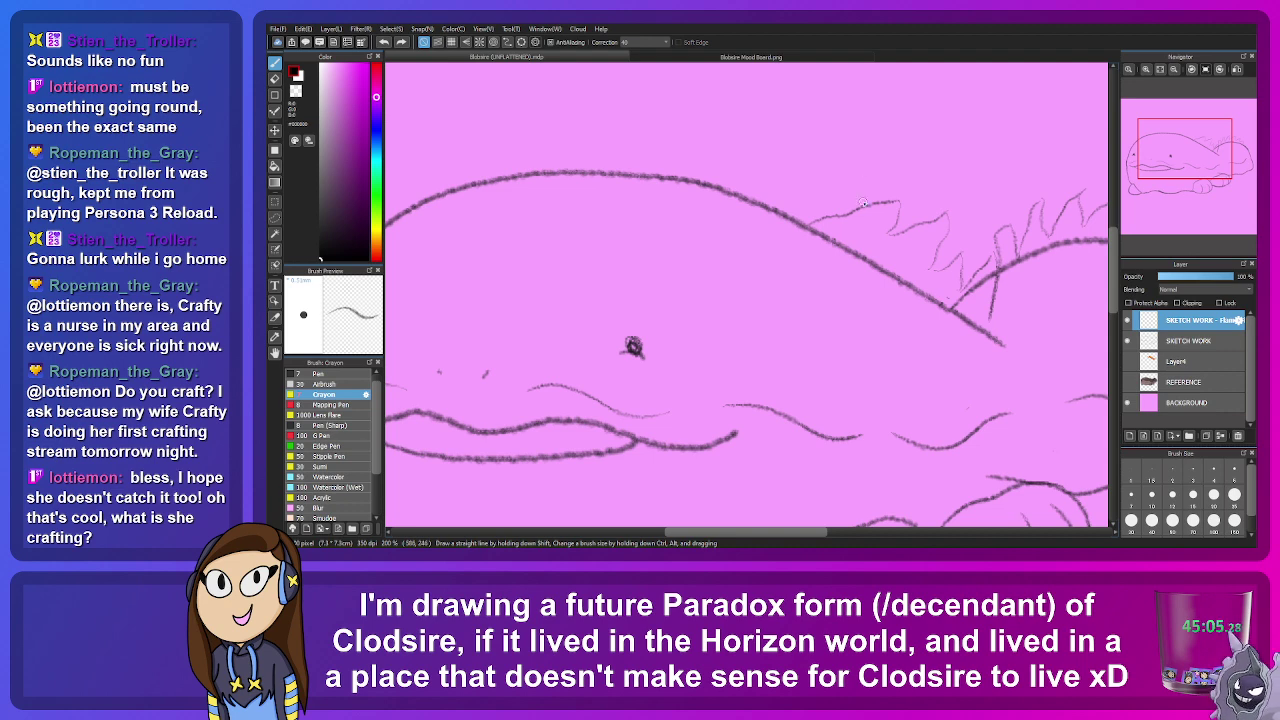
Step: Sketch taller pointed flames at the front end of the back row, joining them to the existing flames
mouse_move(842, 213)
mouse_down()
mouse_move(857, 173)
mouse_move(840, 171)
mouse_move(792, 212)
mouse_move(779, 183)
mouse_move(817, 158)
mouse_move(808, 202)
mouse_up()
mouse_move(1158, 166)
drag(1188, 152, 1194, 154)
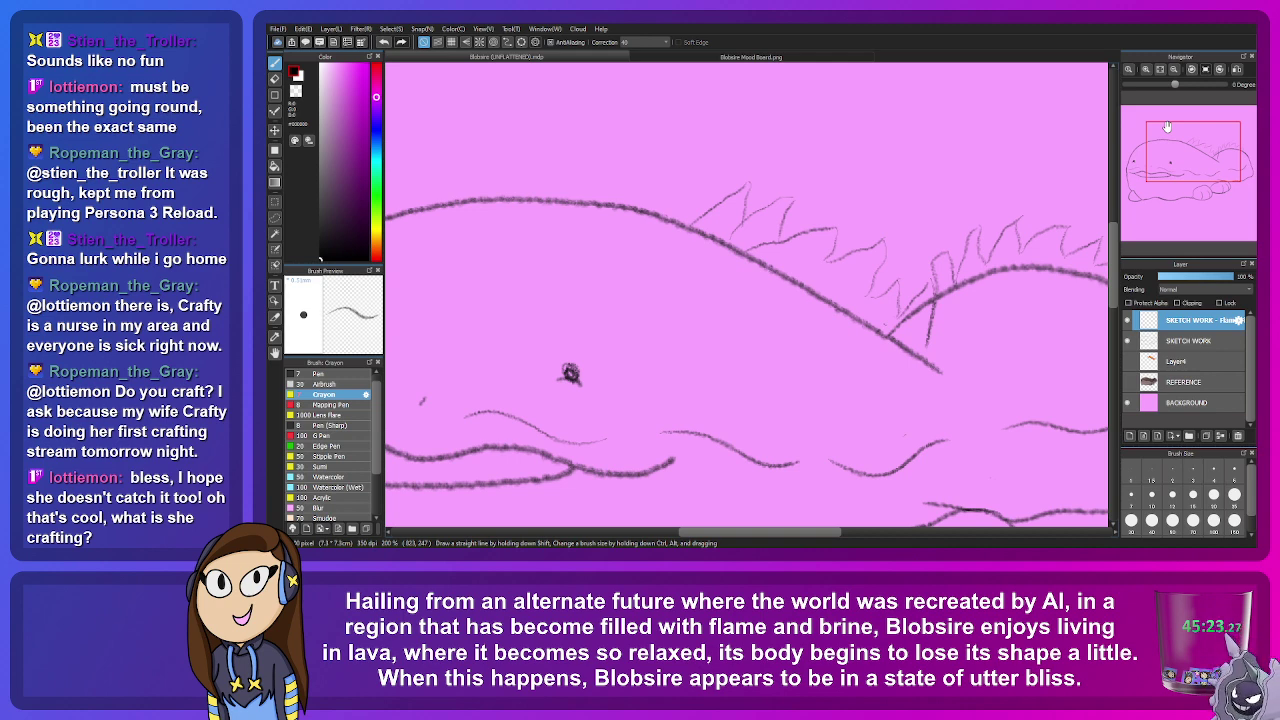
drag(1167, 127, 1170, 133)
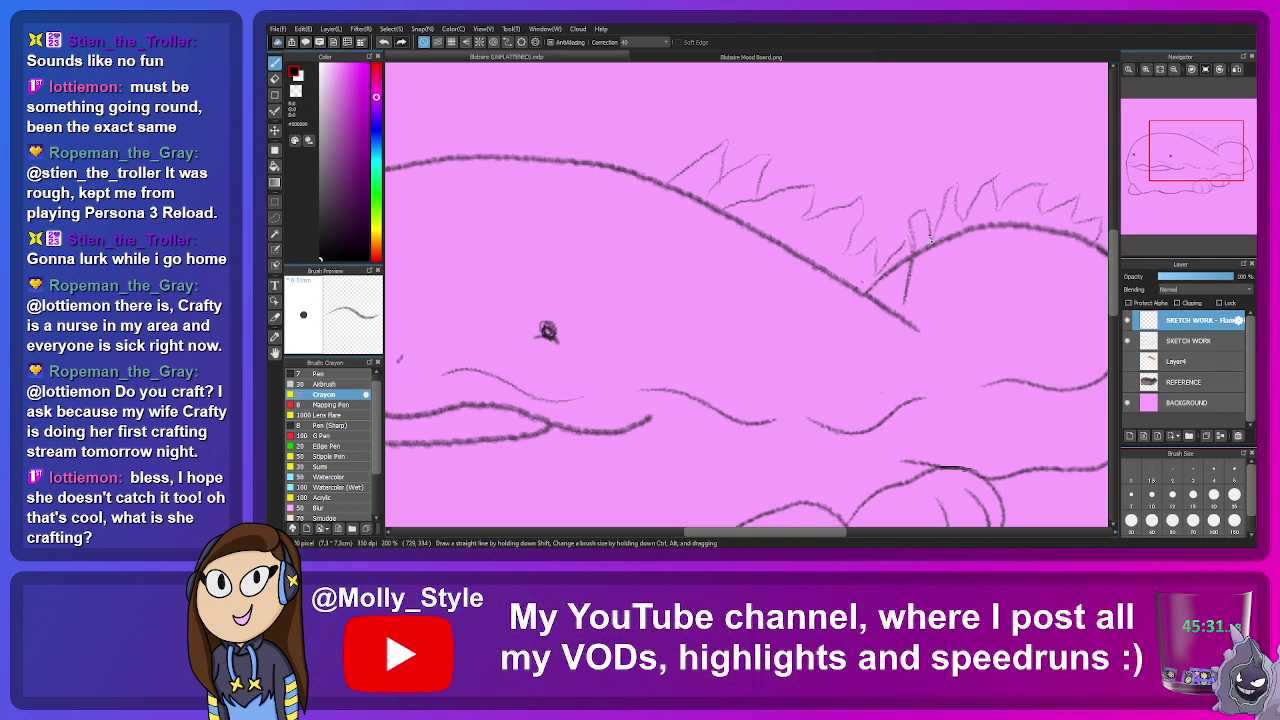
Step: Show the REFERENCE layer, sketch the curved fold line from the back-tail junction up to the tail's top, and hide REFERENCE again
click(1129, 382)
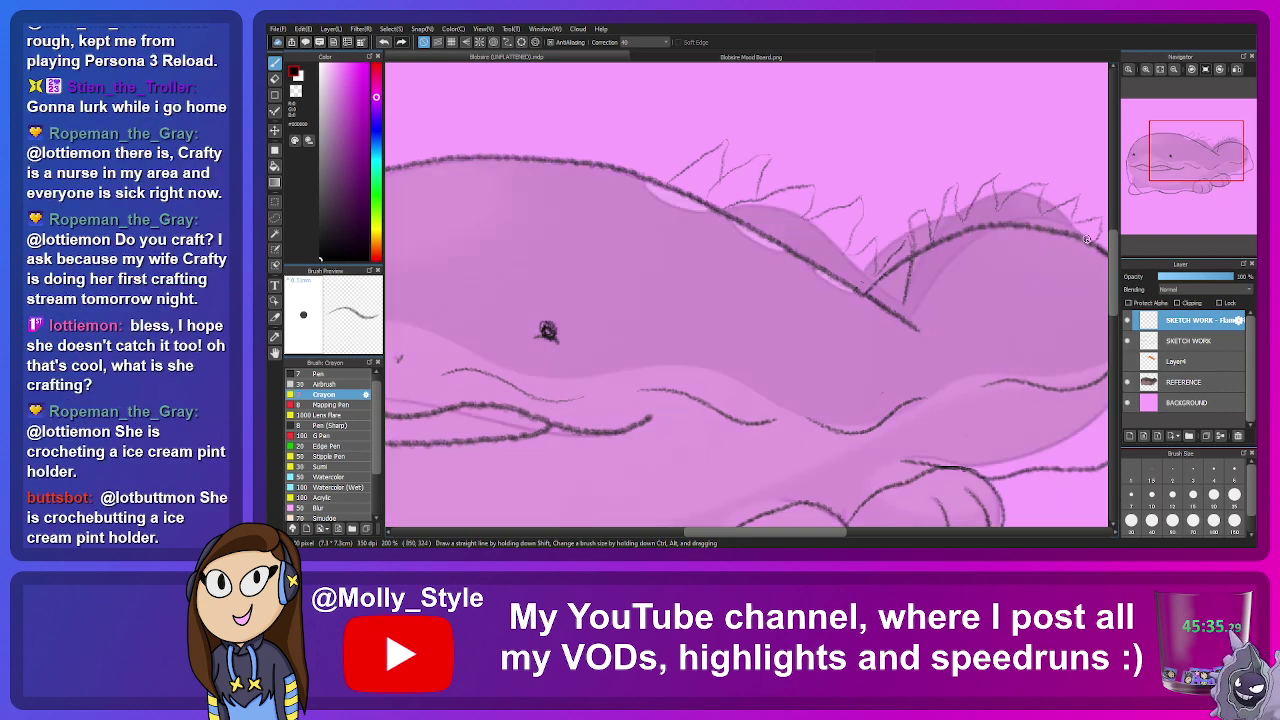
mouse_move(981, 245)
mouse_down()
mouse_move(912, 325)
mouse_move(948, 261)
mouse_move(1024, 222)
mouse_up()
key(ctrl+z)
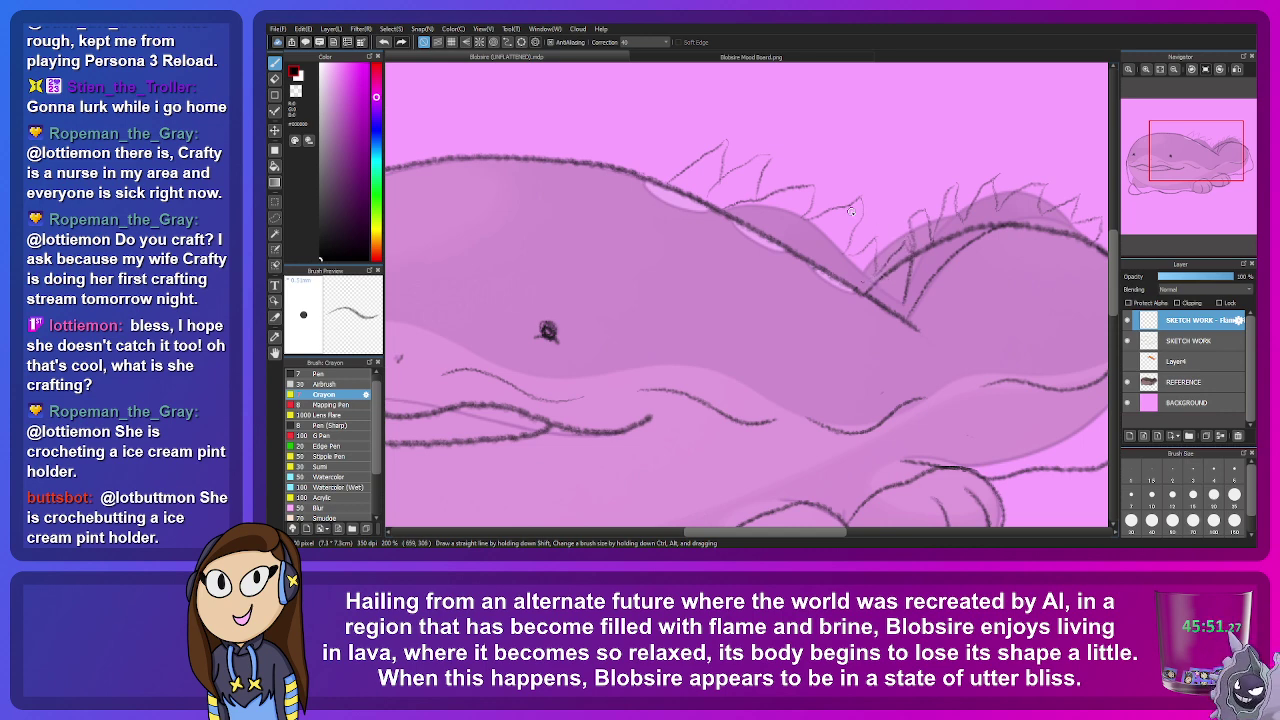
click(1128, 381)
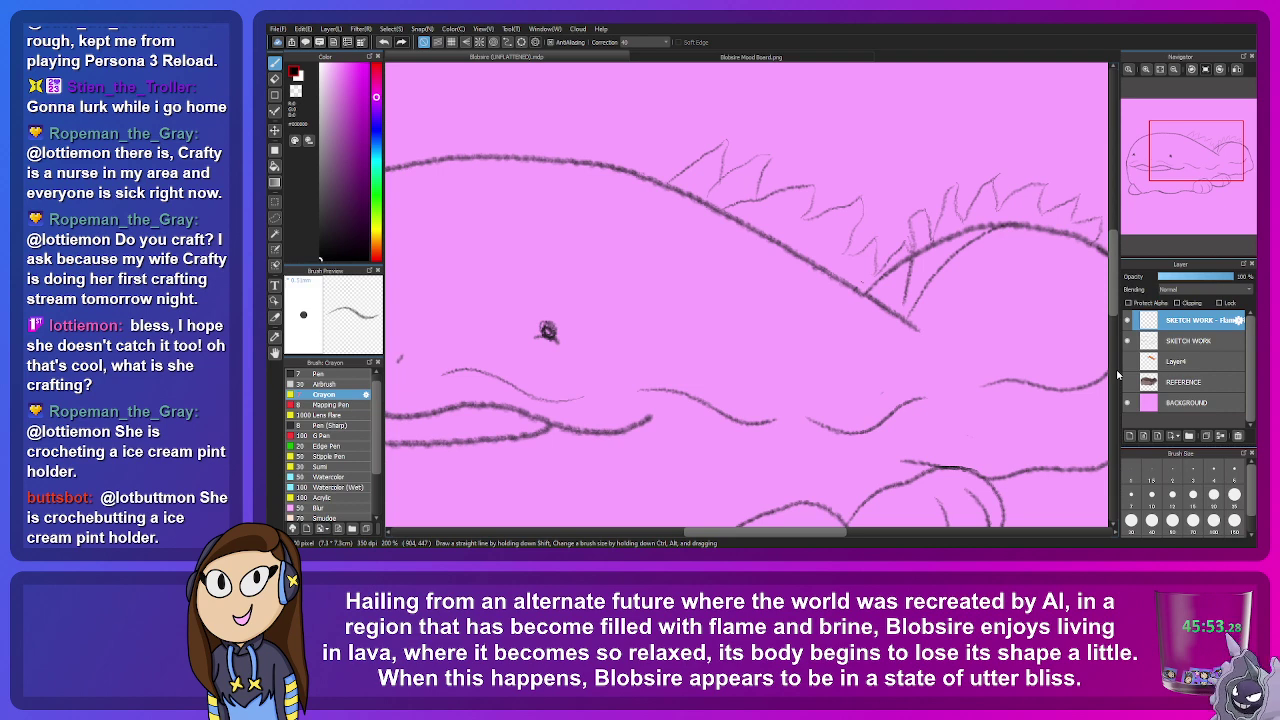
Step: Examine the Clodsire, Wooper and Camerupt artwork on the Blobsire Mood Board alongside the sketch for body marking ideas
drag(1193, 161, 1152, 141)
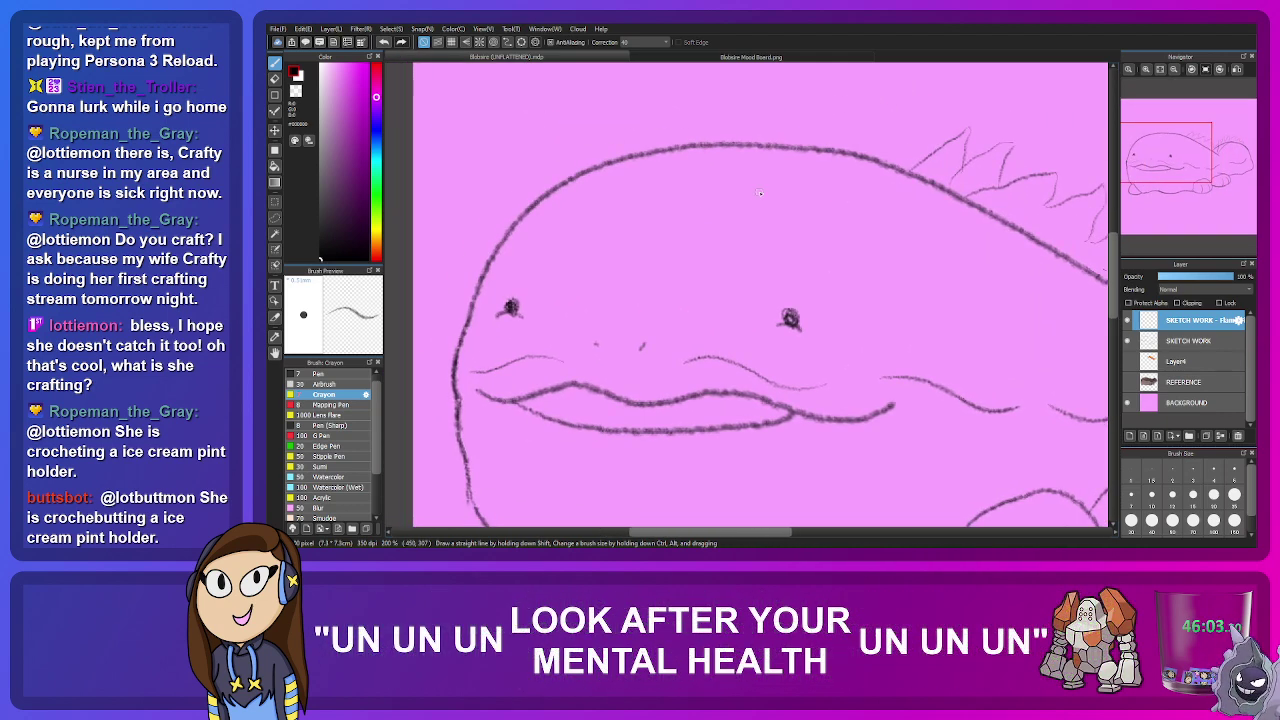
click(716, 57)
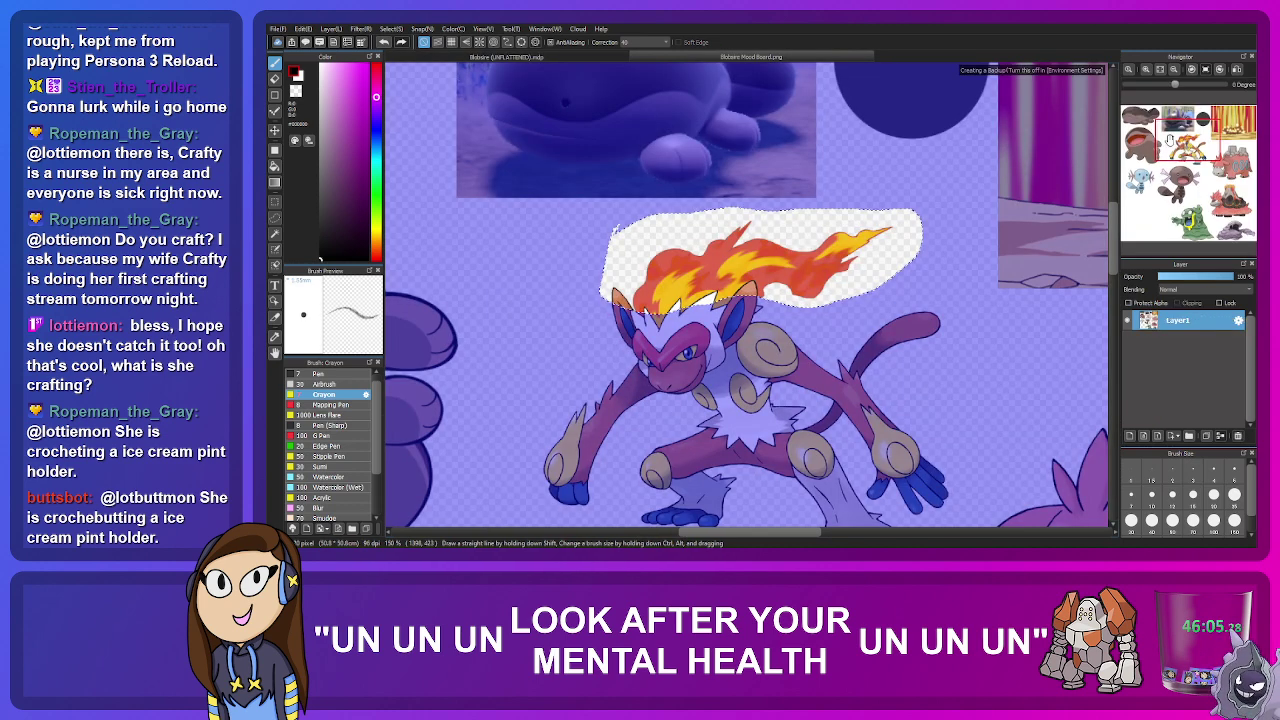
drag(1174, 120, 1133, 98)
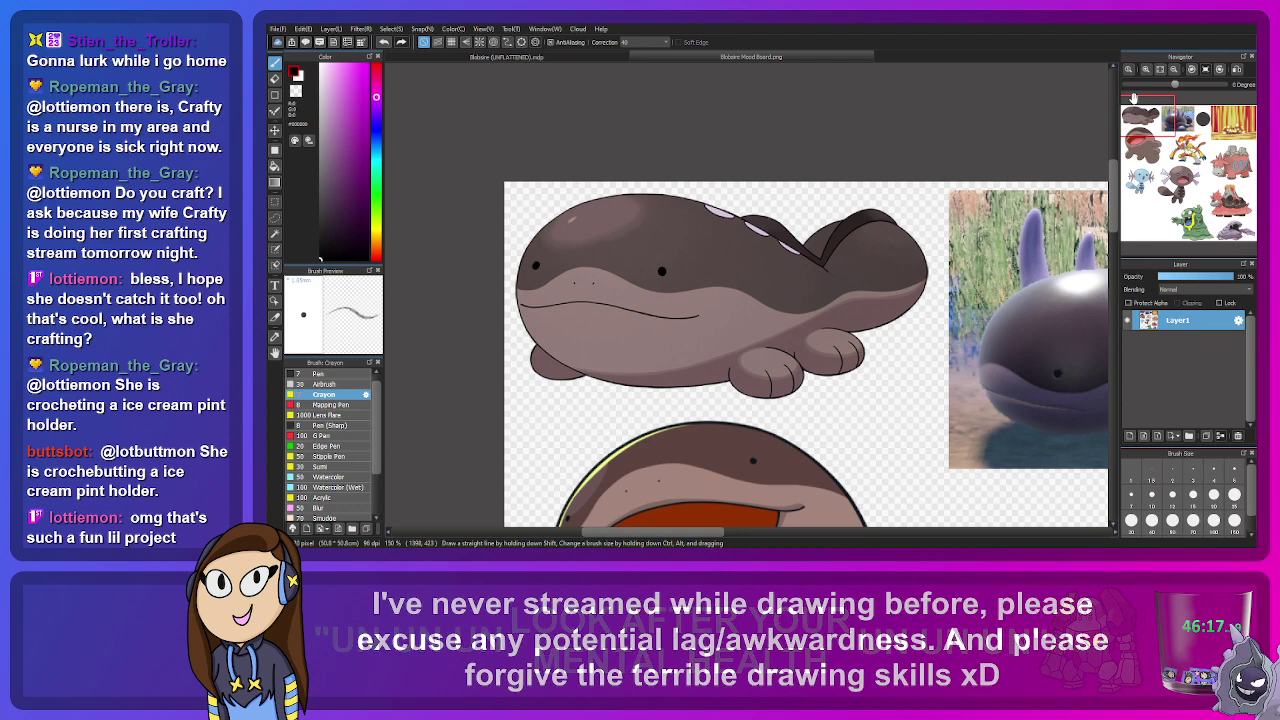
click(1142, 142)
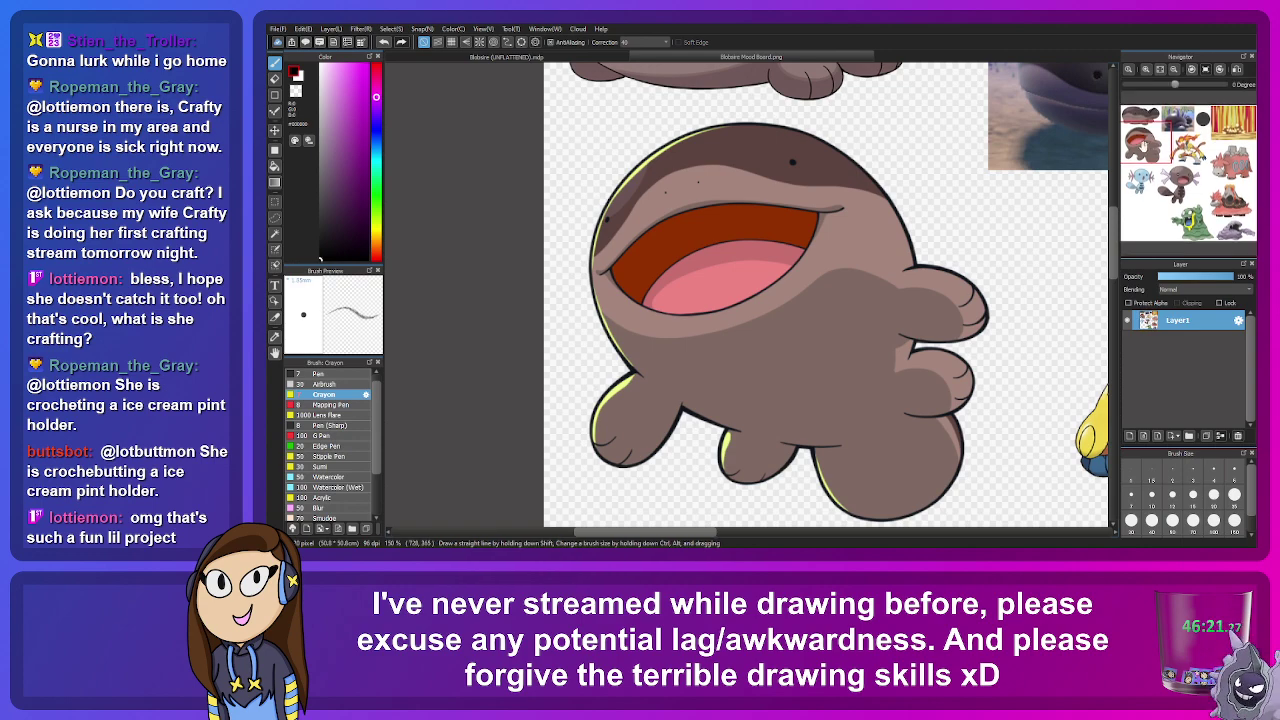
drag(1141, 143, 1160, 186)
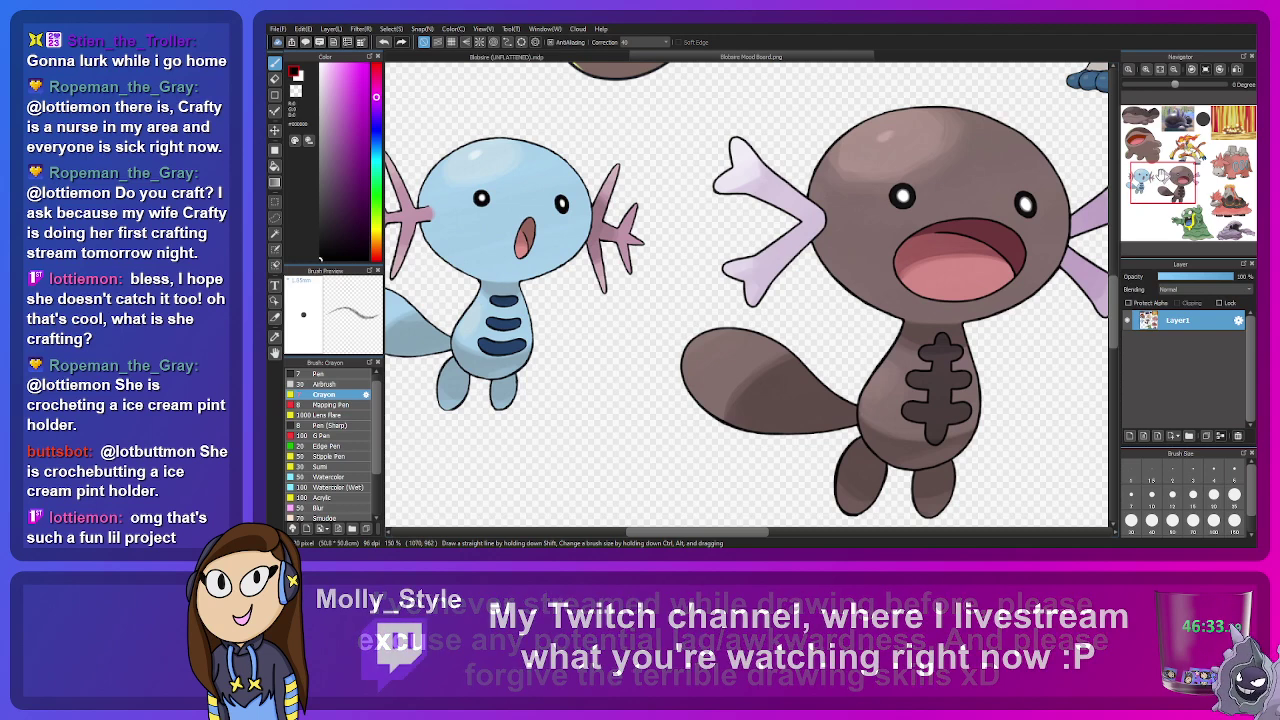
click(578, 54)
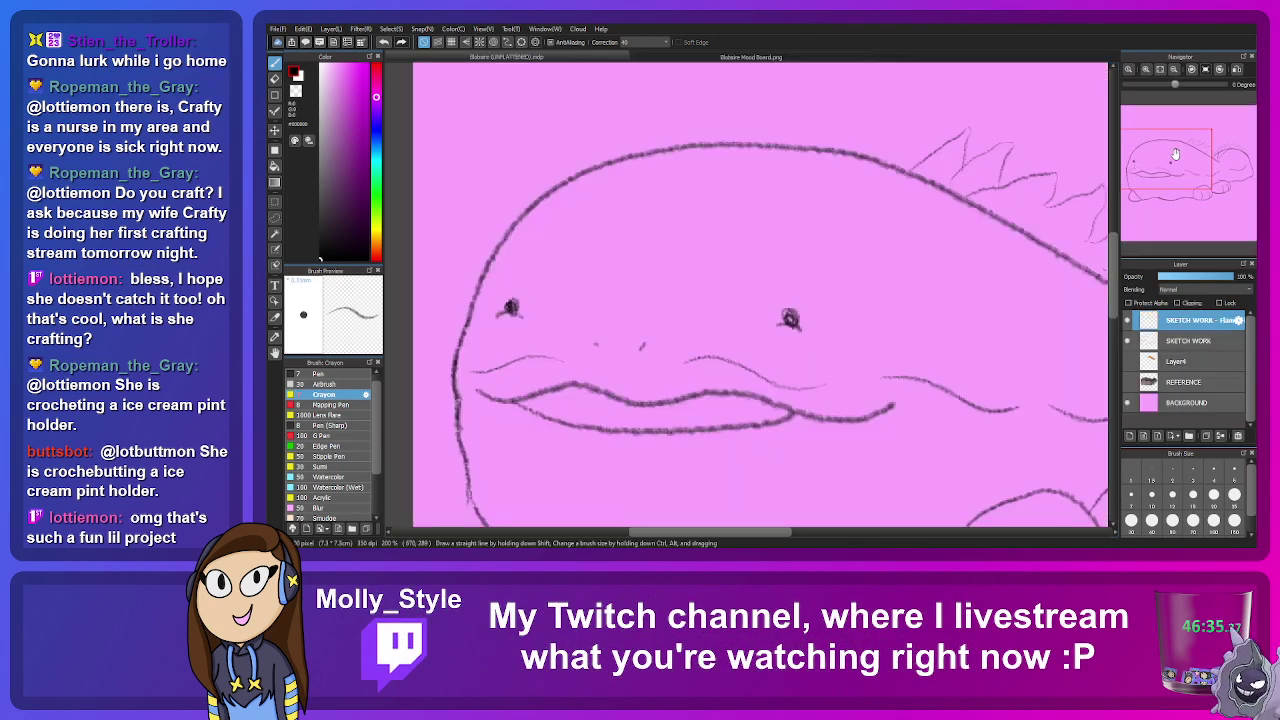
drag(1173, 160, 1177, 156)
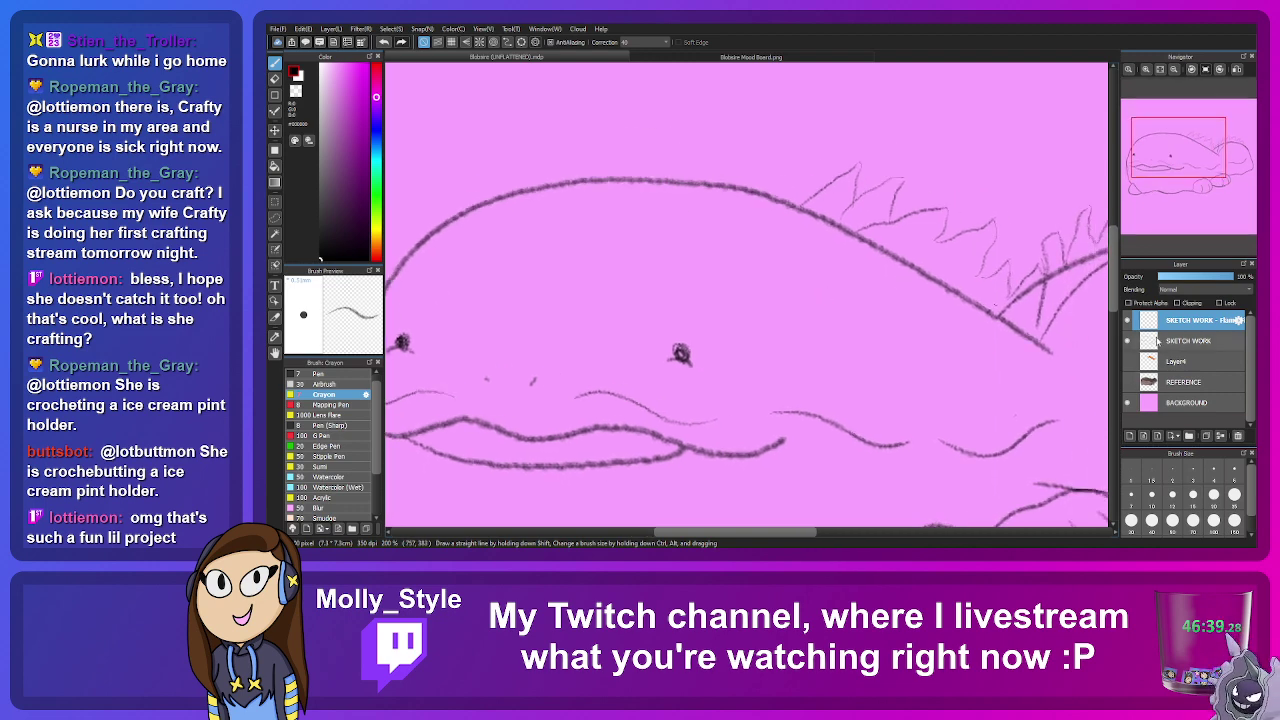
click(770, 58)
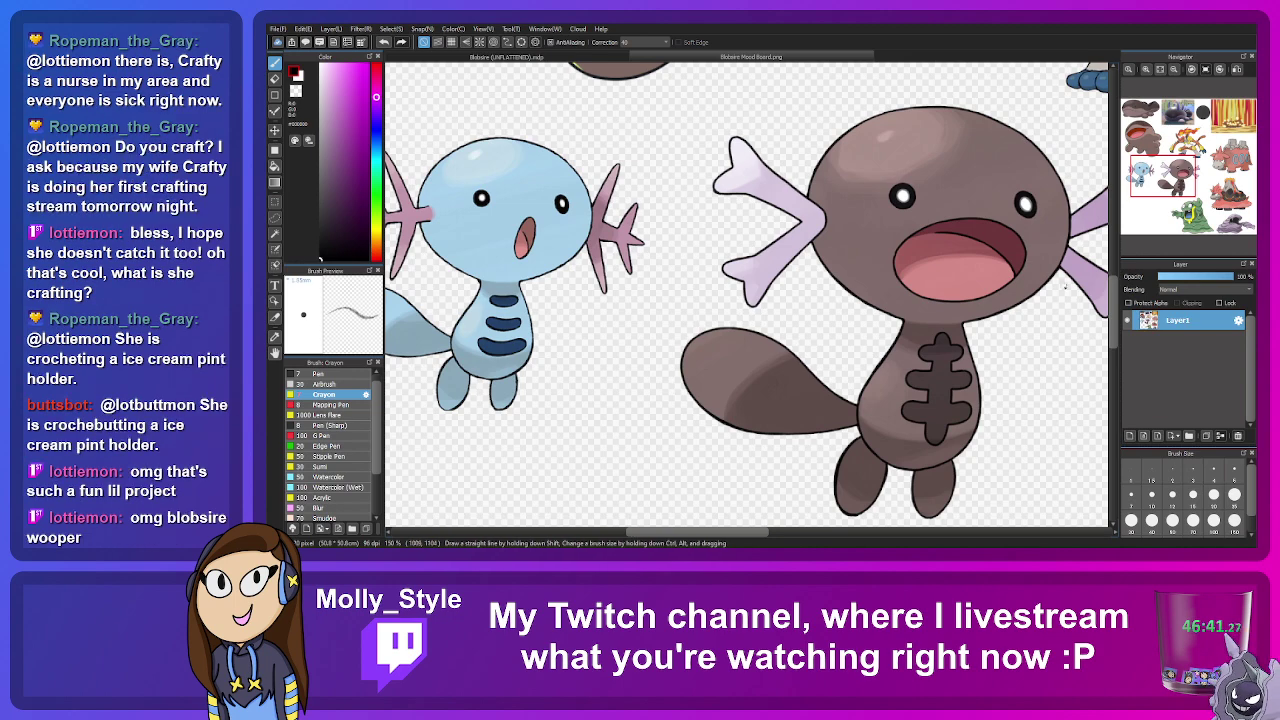
drag(1165, 184, 1224, 165)
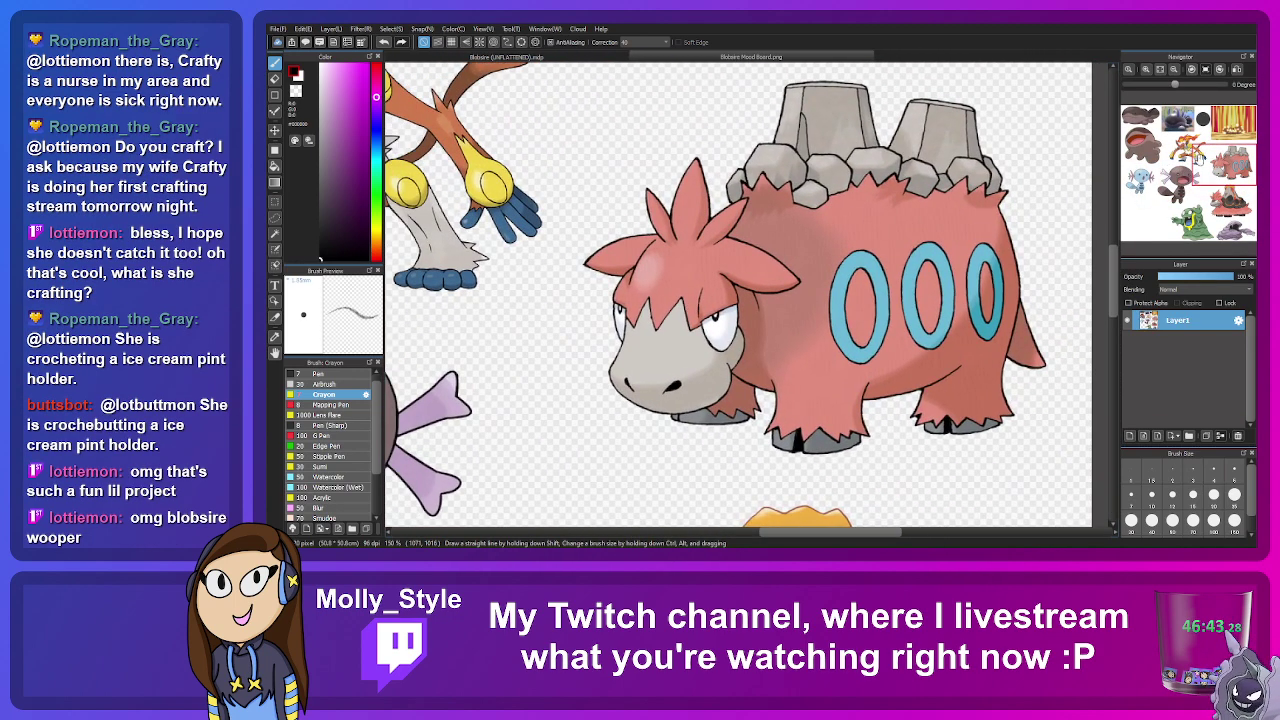
scroll(775, 408, down, 5)
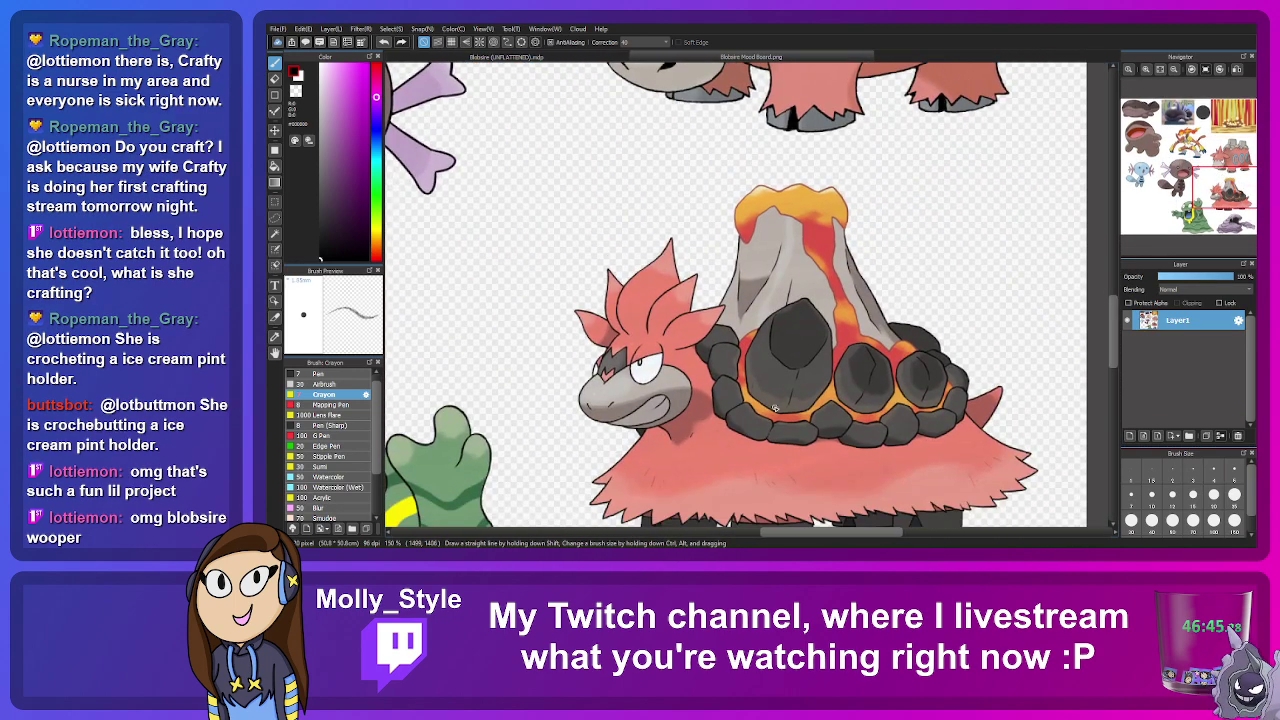
click(561, 59)
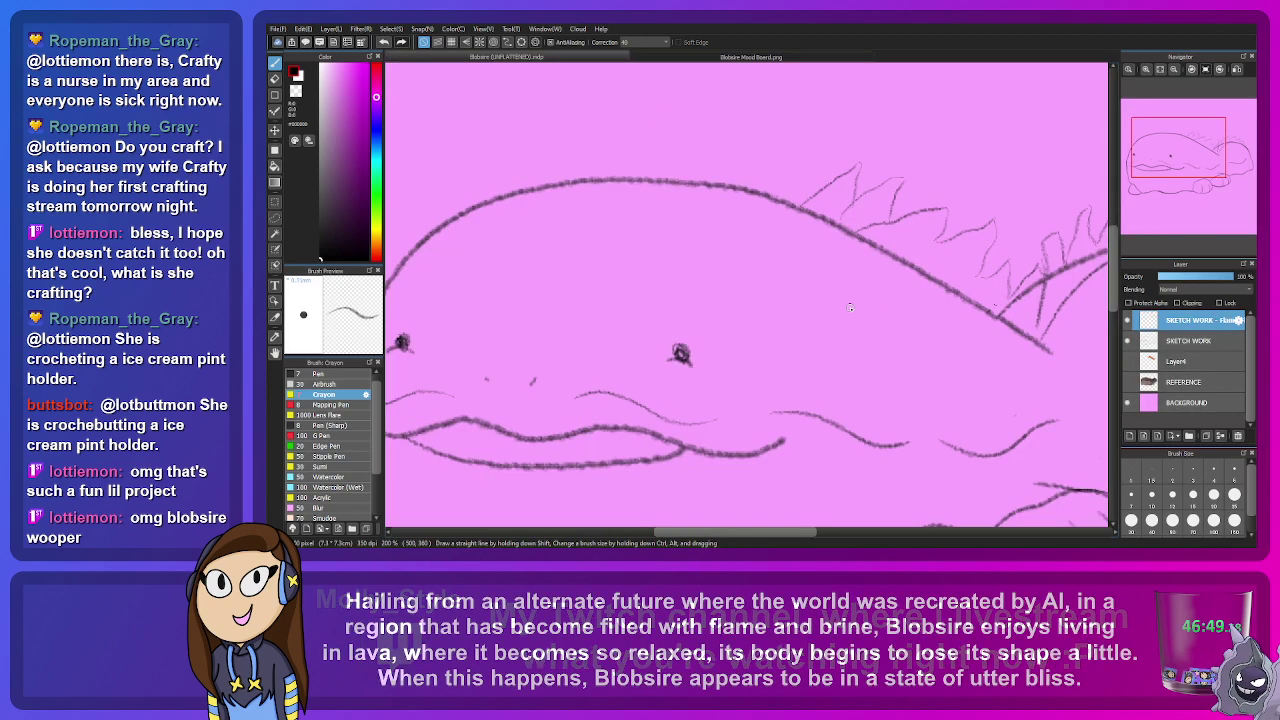
Step: Compare the sketch with the REFERENCE layer by briefly showing it, and recheck the rocky Mega Camerupt artwork on the mood board
click(1203, 165)
drag(1203, 165, 1188, 163)
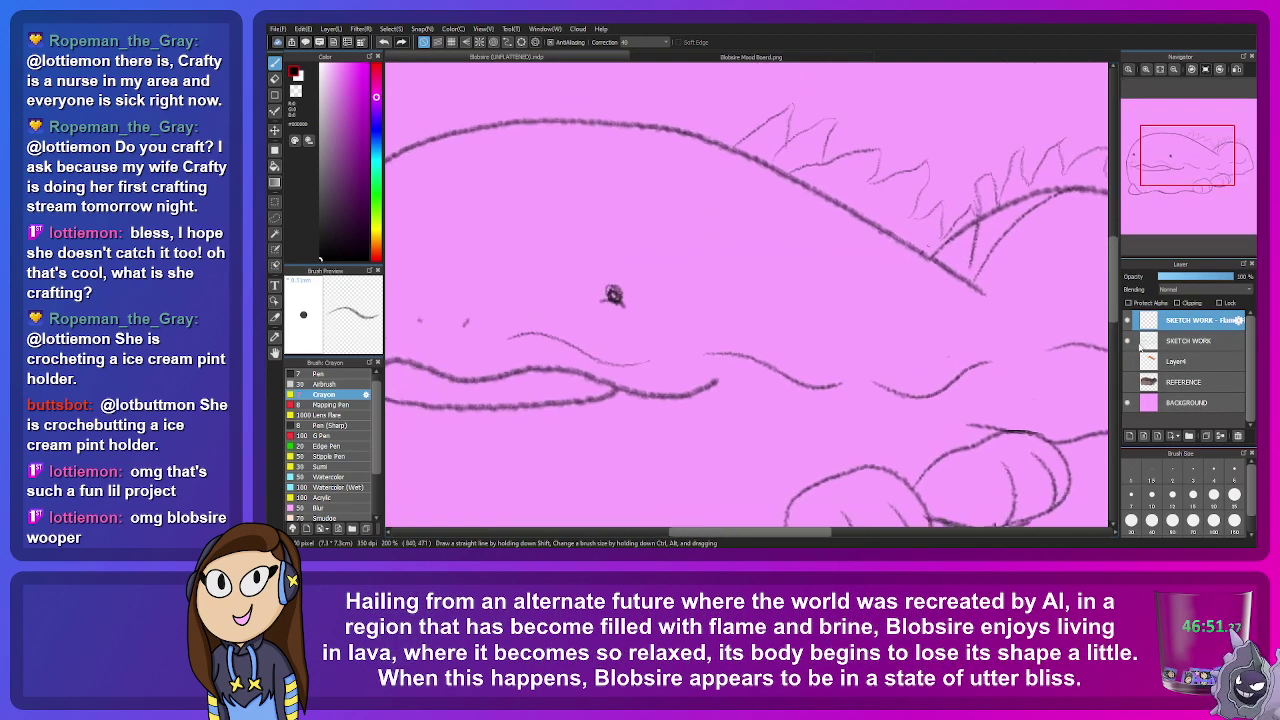
click(1128, 383)
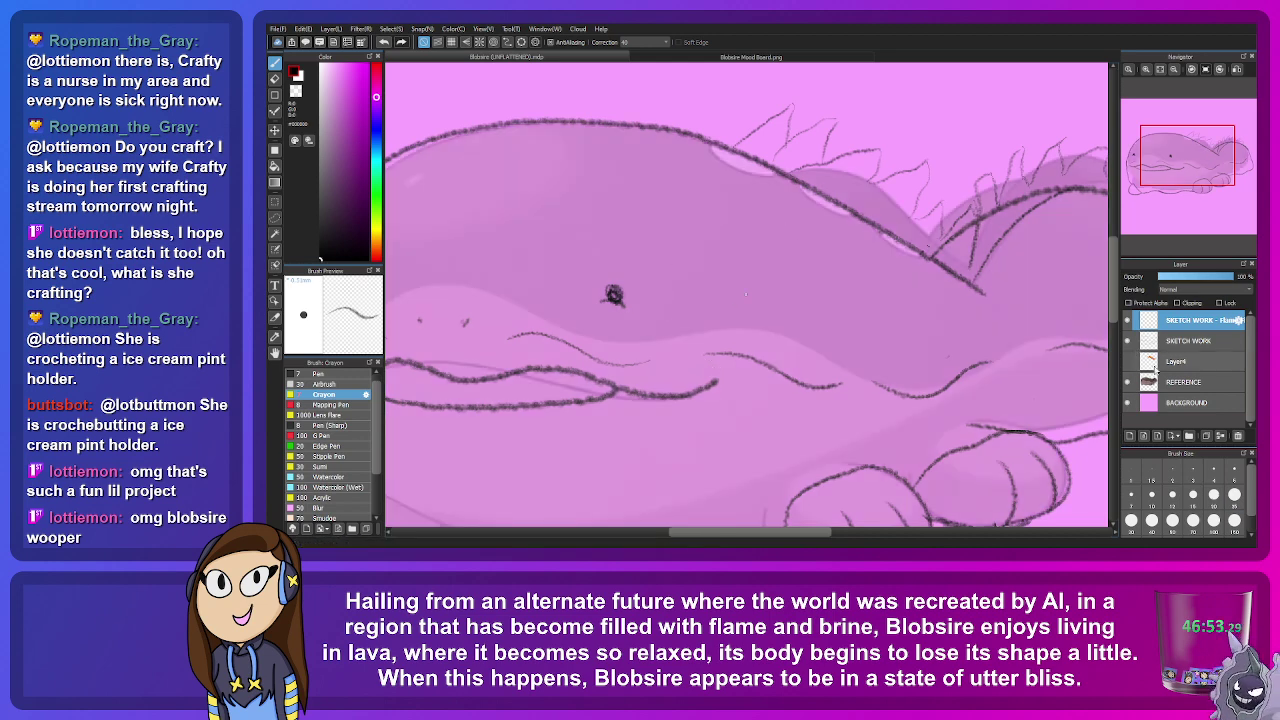
click(1128, 382)
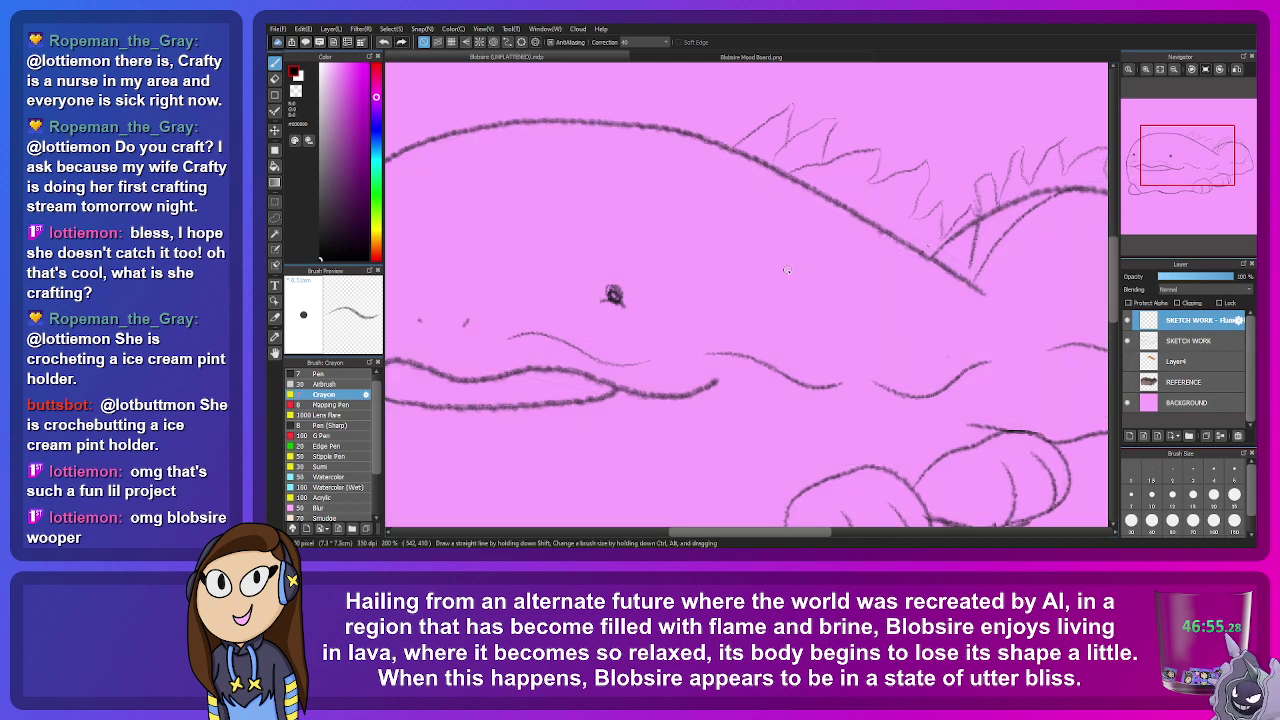
mouse_move(1189, 155)
mouse_down()
mouse_move(1209, 149)
mouse_move(1195, 155)
mouse_up()
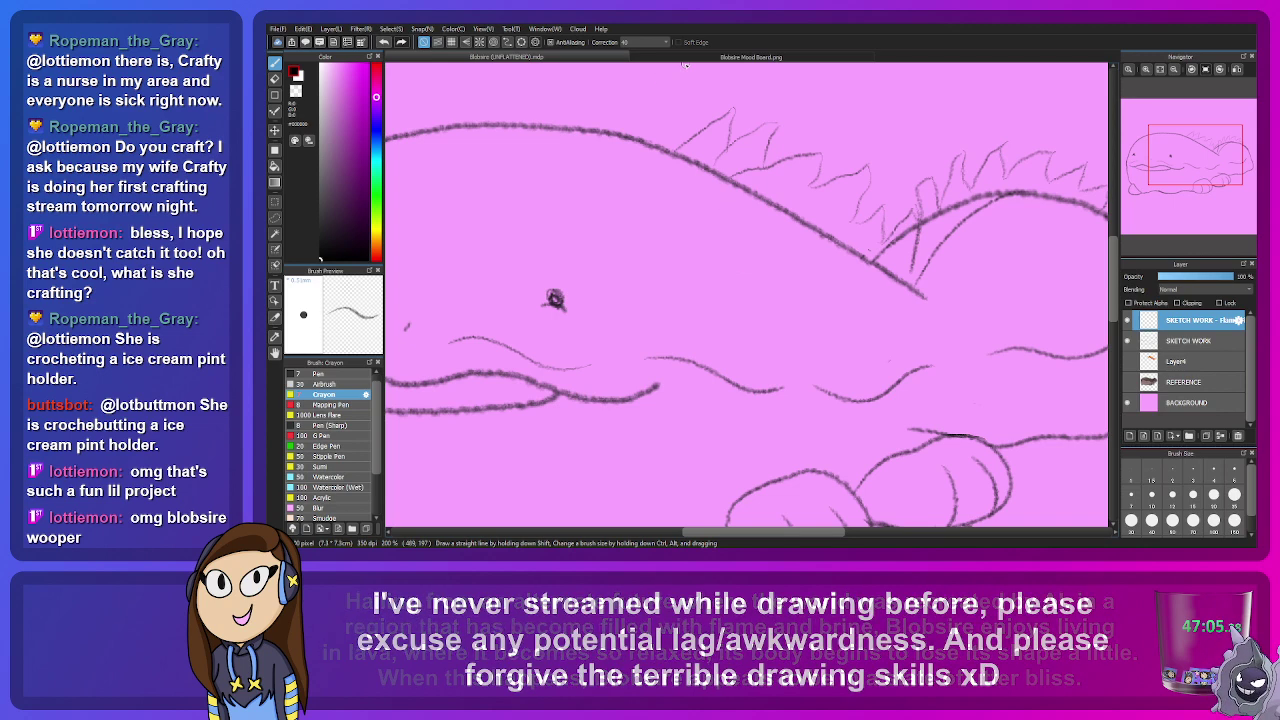
click(735, 57)
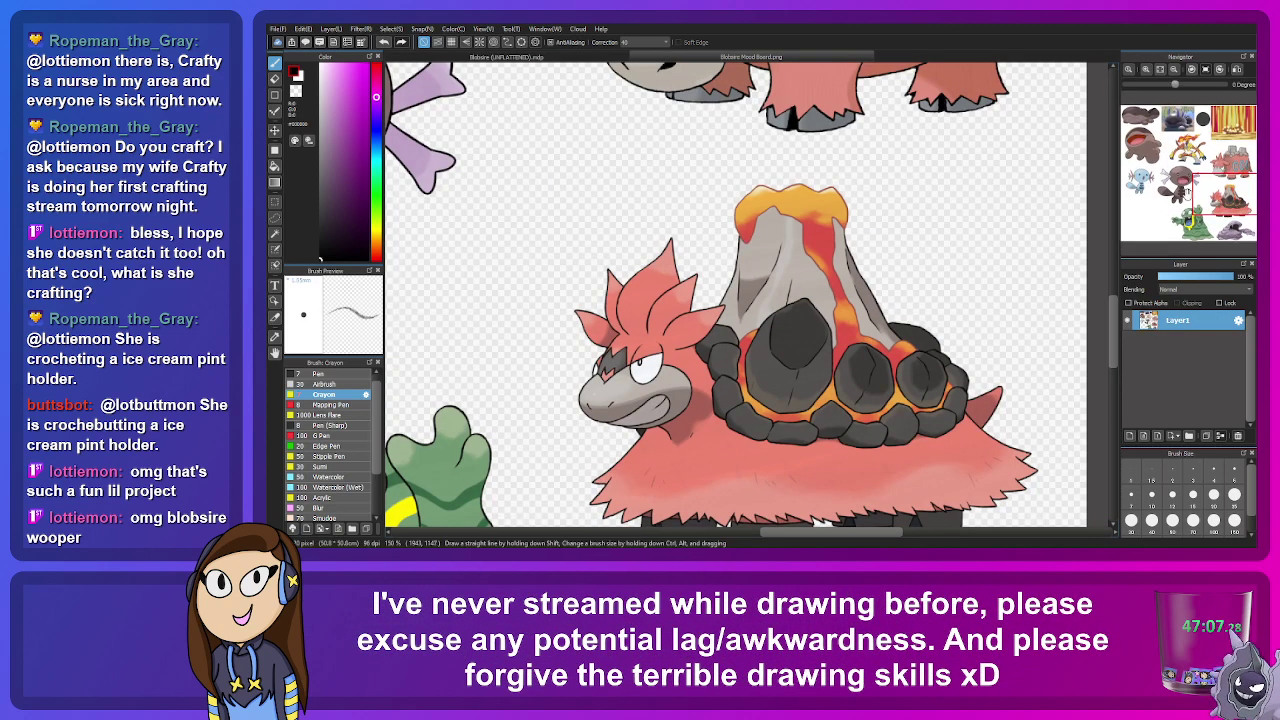
drag(1182, 184, 1174, 179)
Step: On the SKETCH WORK layer, sketch four irregular rounded rock patches of varying size across the upper body behind the eye
click(589, 60)
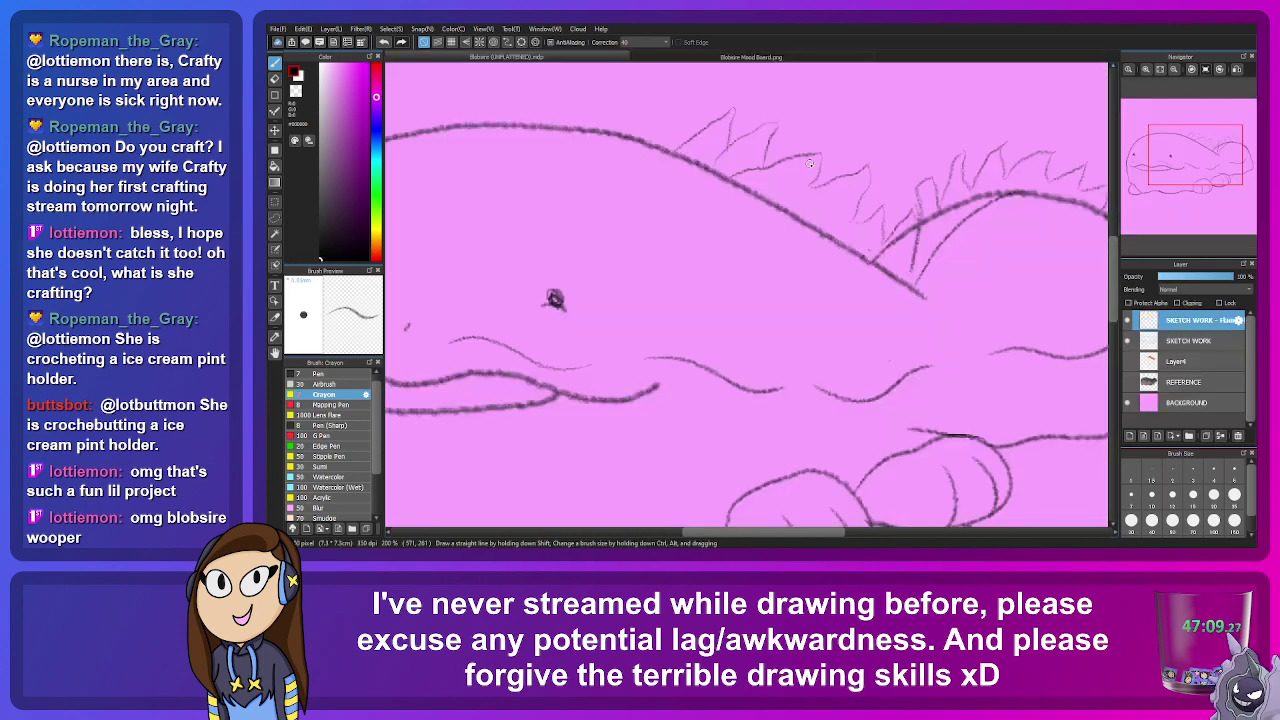
click(1190, 341)
mouse_move(723, 251)
mouse_down()
mouse_move(765, 265)
mouse_move(758, 295)
mouse_move(714, 305)
mouse_move(697, 288)
mouse_move(699, 262)
mouse_move(720, 246)
mouse_up()
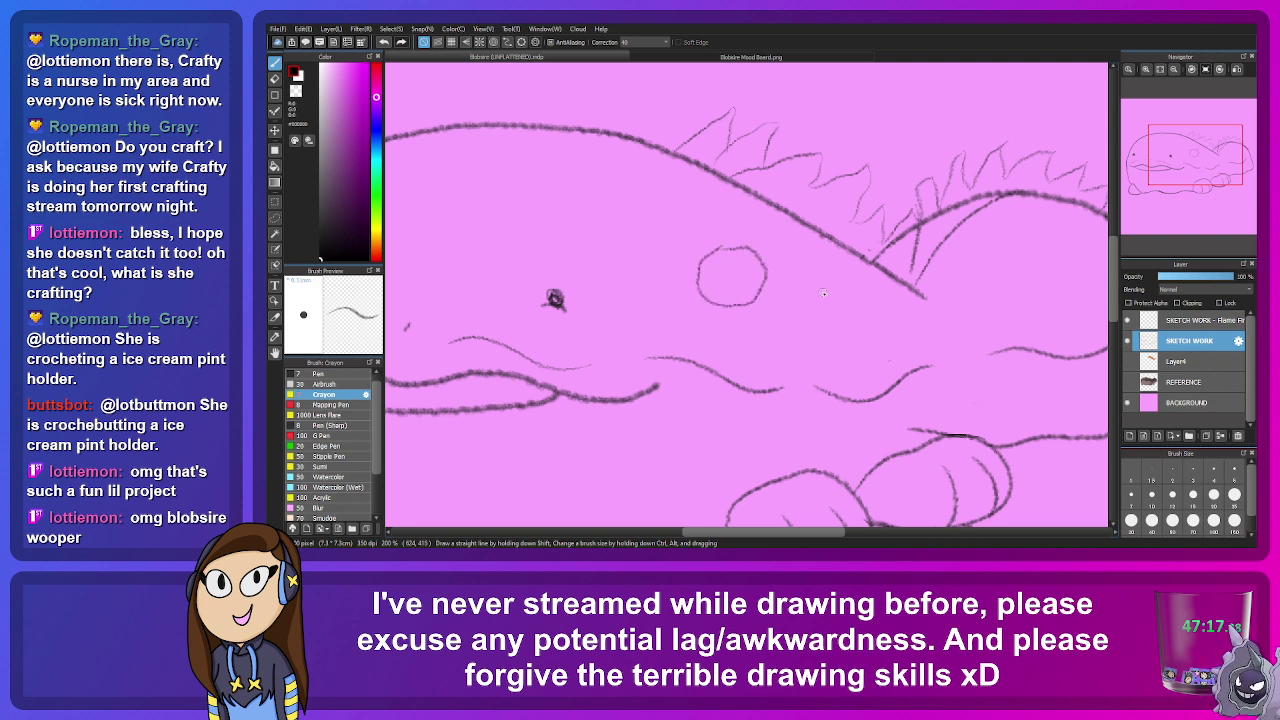
mouse_move(822, 293)
mouse_down()
mouse_move(843, 281)
mouse_move(868, 292)
mouse_move(858, 326)
mouse_move(828, 321)
mouse_move(806, 305)
mouse_move(812, 293)
mouse_up()
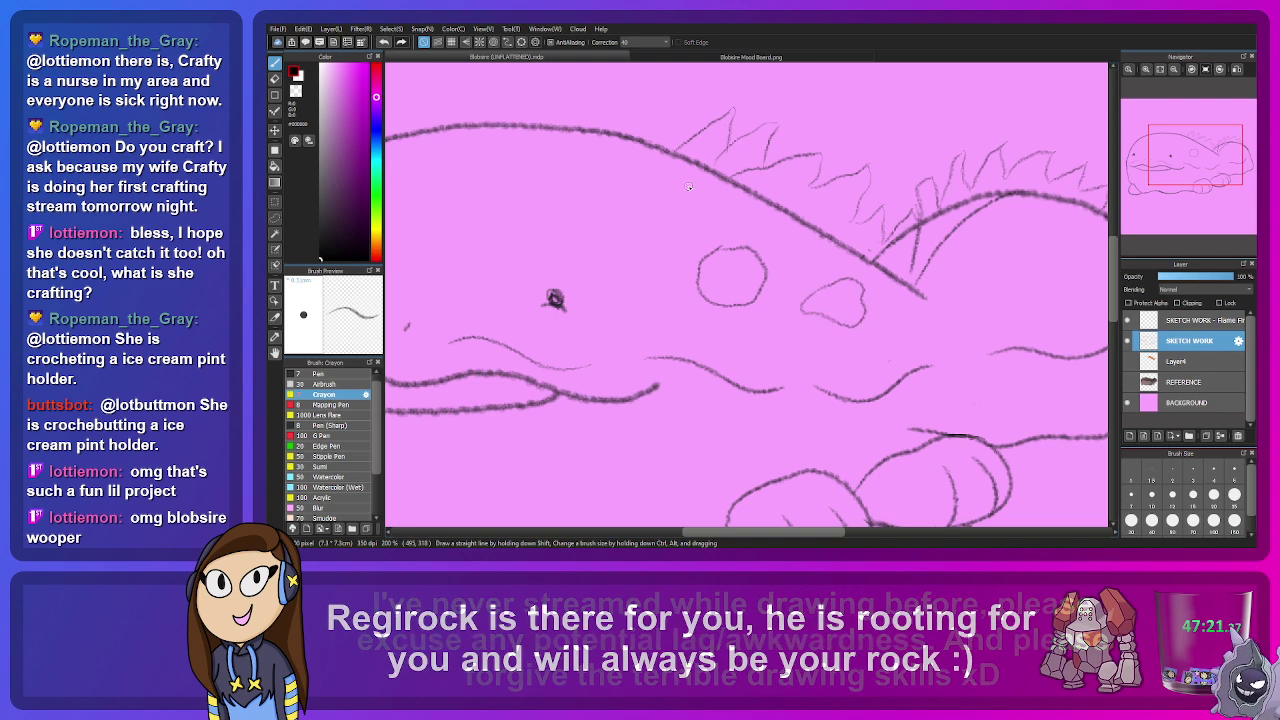
mouse_move(668, 209)
mouse_down()
mouse_move(670, 236)
mouse_move(640, 233)
mouse_move(635, 207)
mouse_move(658, 192)
mouse_up()
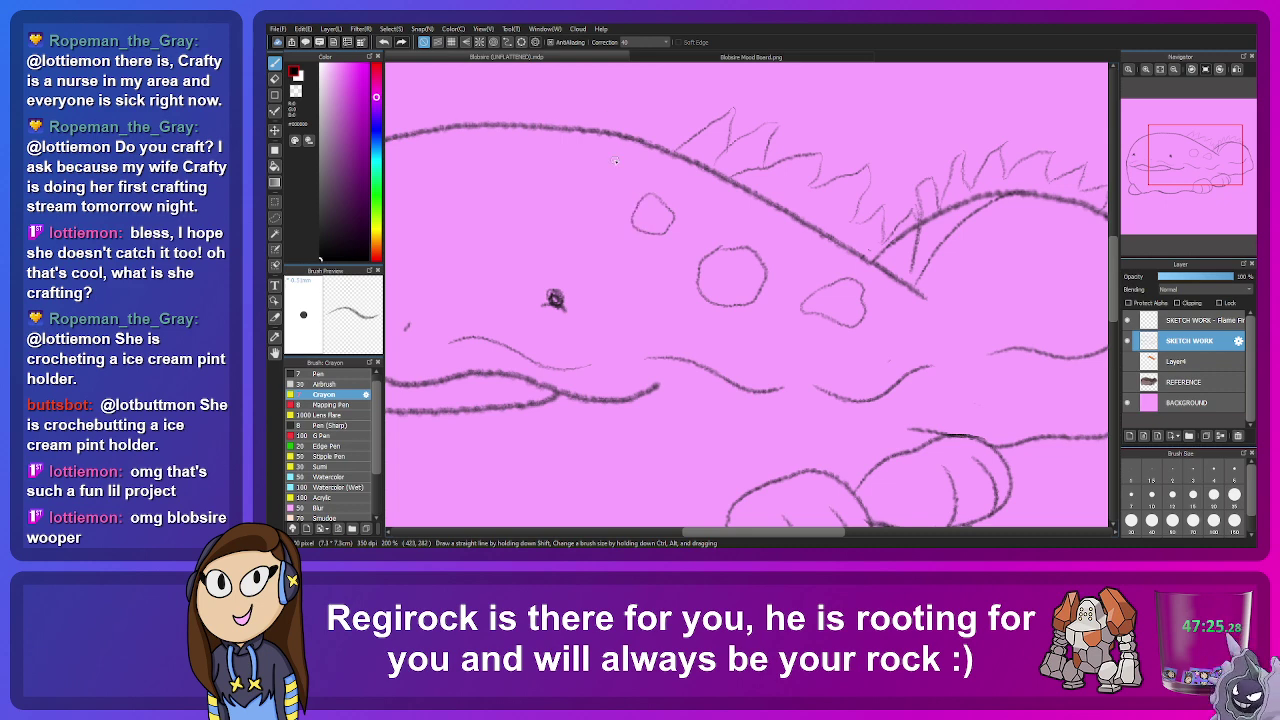
drag(1182, 155, 1168, 149)
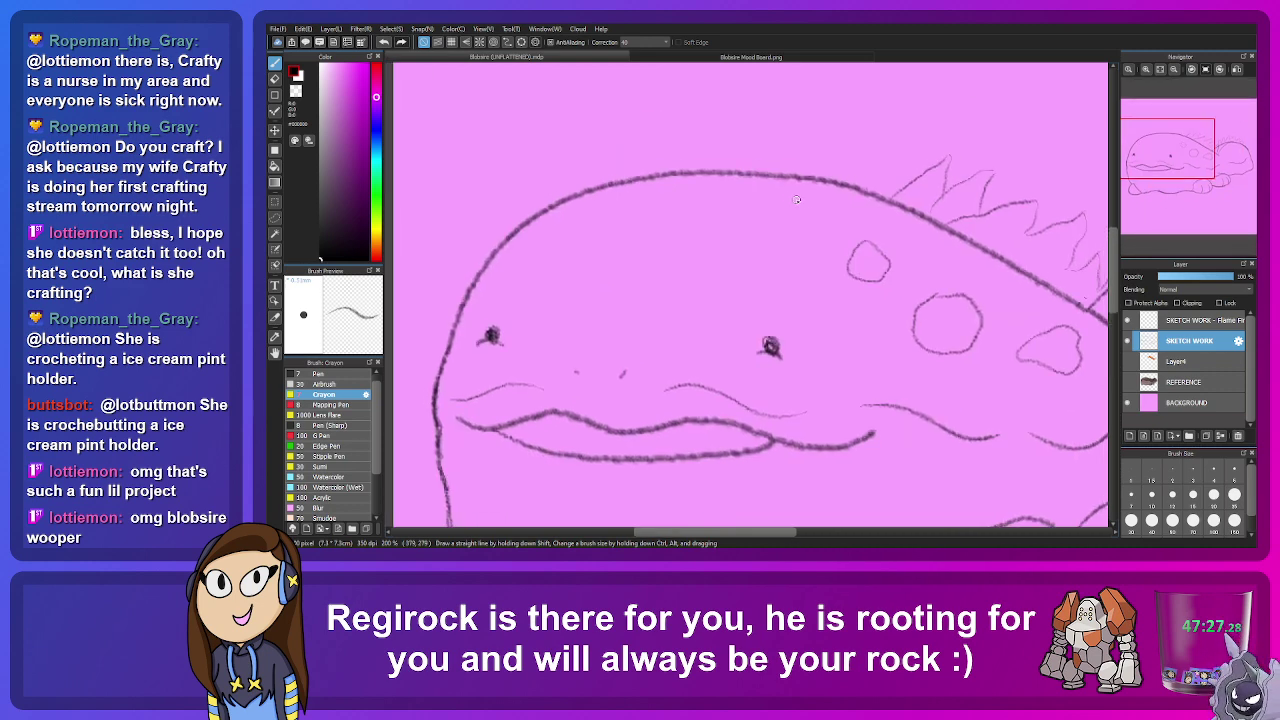
mouse_move(818, 222)
mouse_down()
mouse_move(793, 217)
mouse_move(812, 198)
mouse_up()
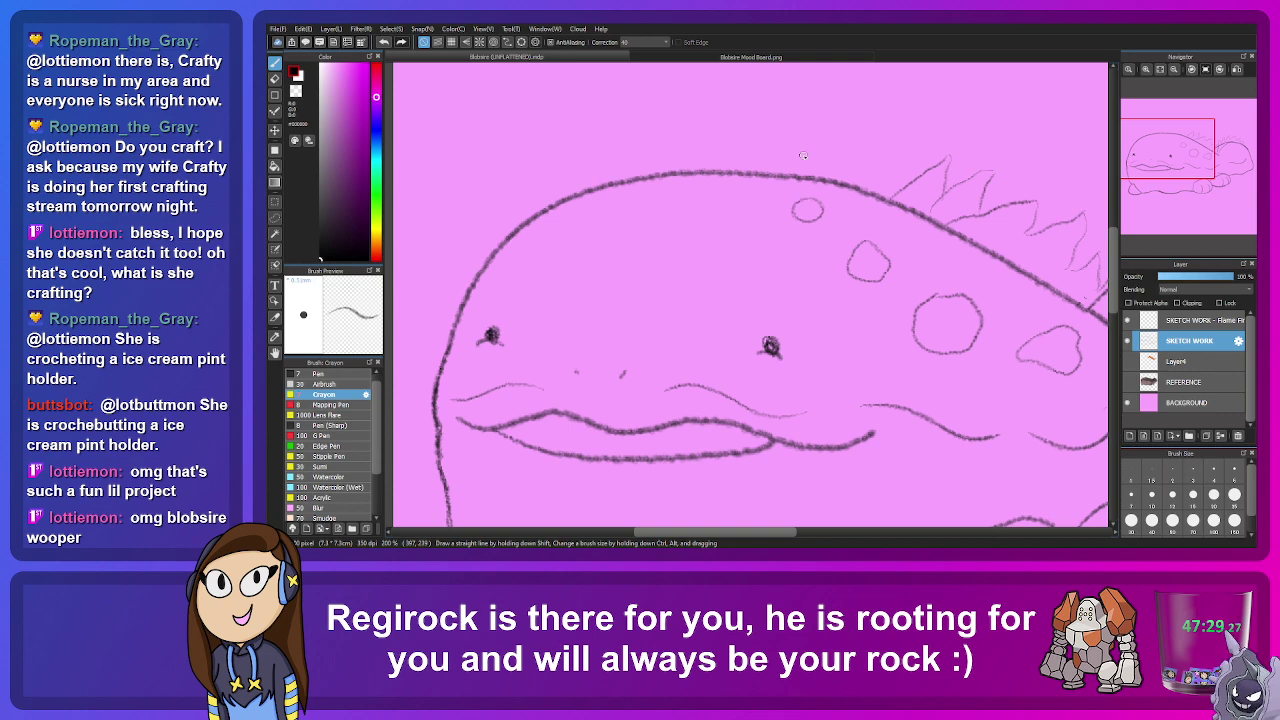
Step: Sketch three rock patches on the tail: a small round one, a larger irregular one and a curved one near the outer edge
drag(1026, 290, 748, 233)
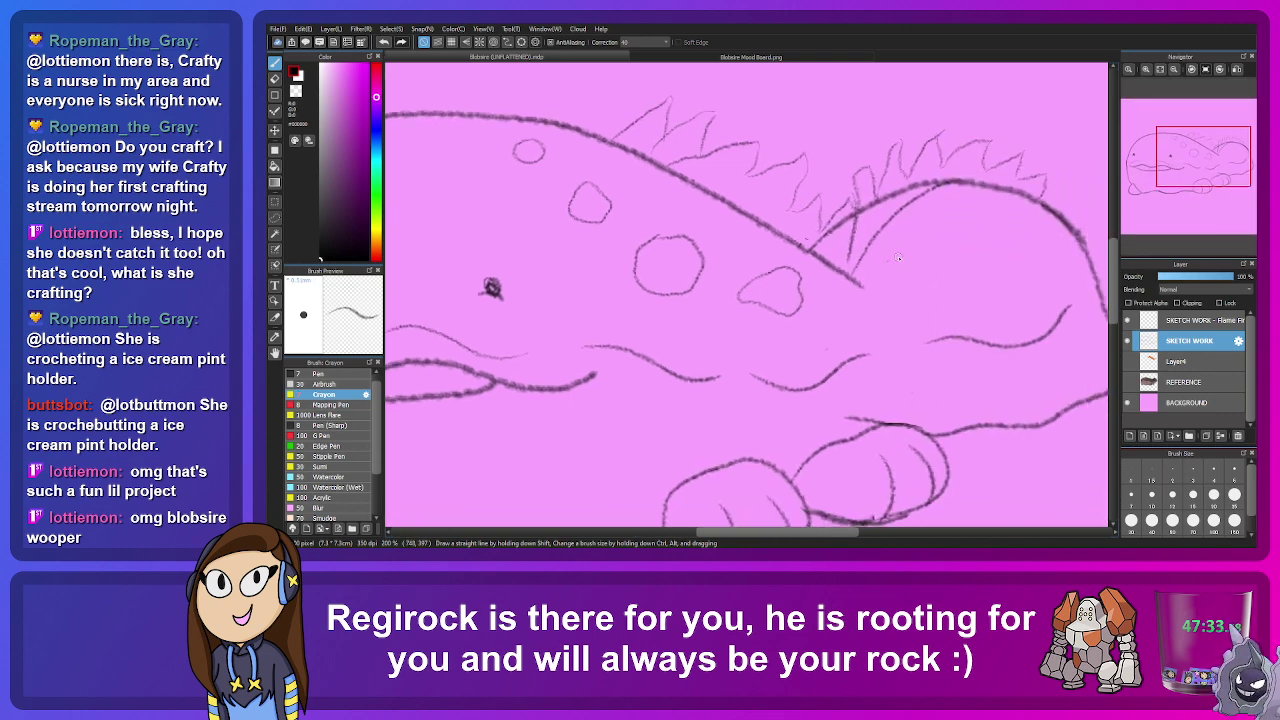
mouse_move(900, 274)
mouse_down()
mouse_move(885, 281)
mouse_move(897, 258)
mouse_up()
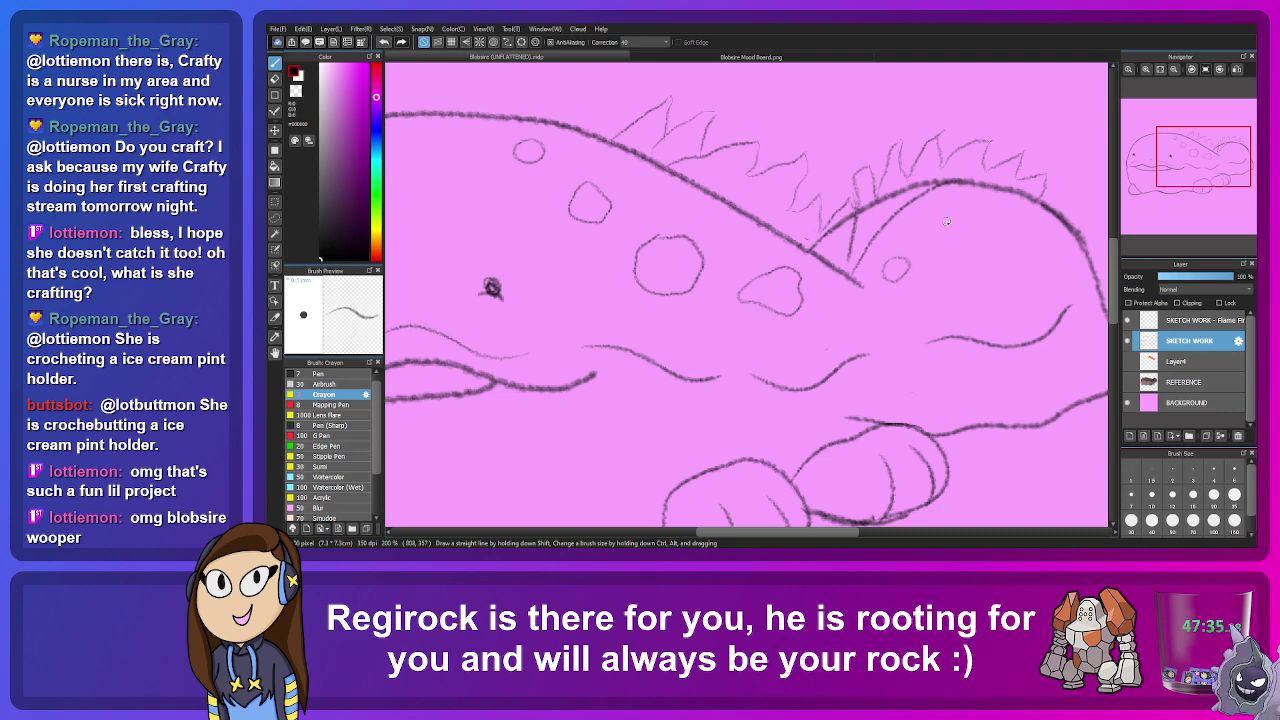
mouse_move(973, 233)
mouse_down()
mouse_move(961, 264)
mouse_move(924, 239)
mouse_move(939, 225)
mouse_move(1021, 218)
mouse_move(996, 247)
mouse_move(1001, 211)
mouse_up()
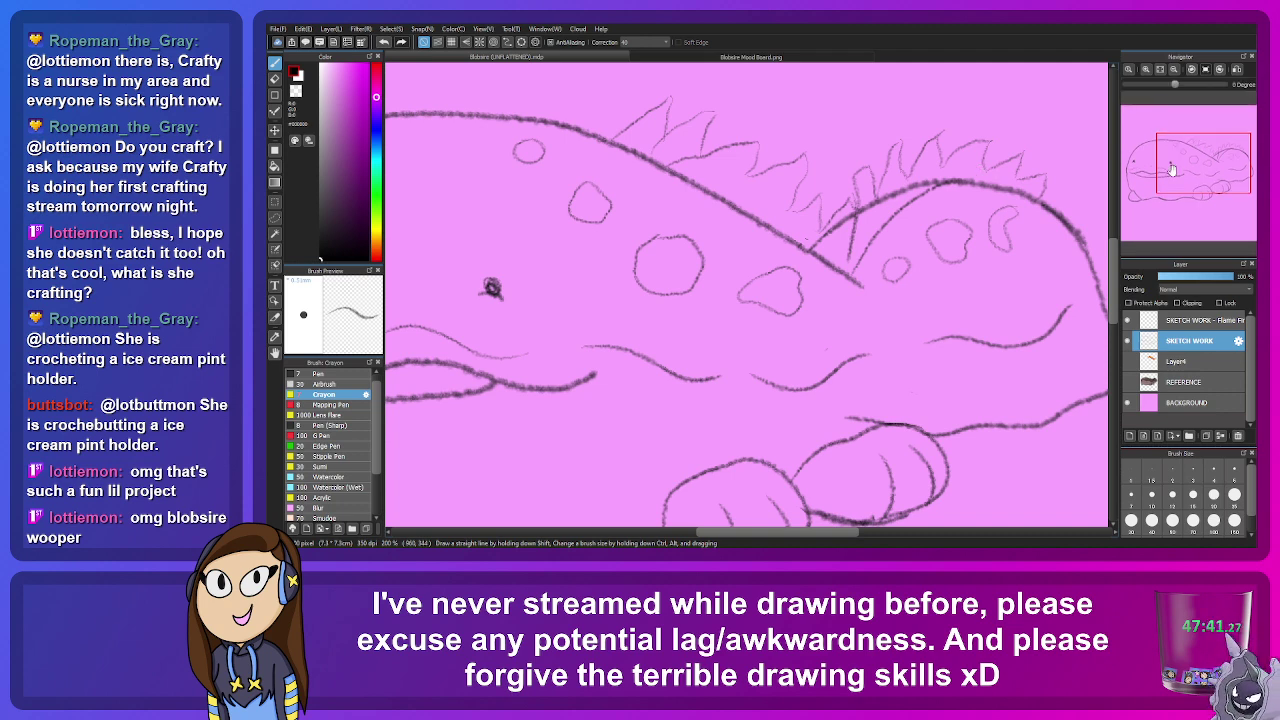
Step: Sketch two small narrow oval patches along the front edge of the head, above the far eye
drag(1168, 168, 1155, 137)
click(1164, 163)
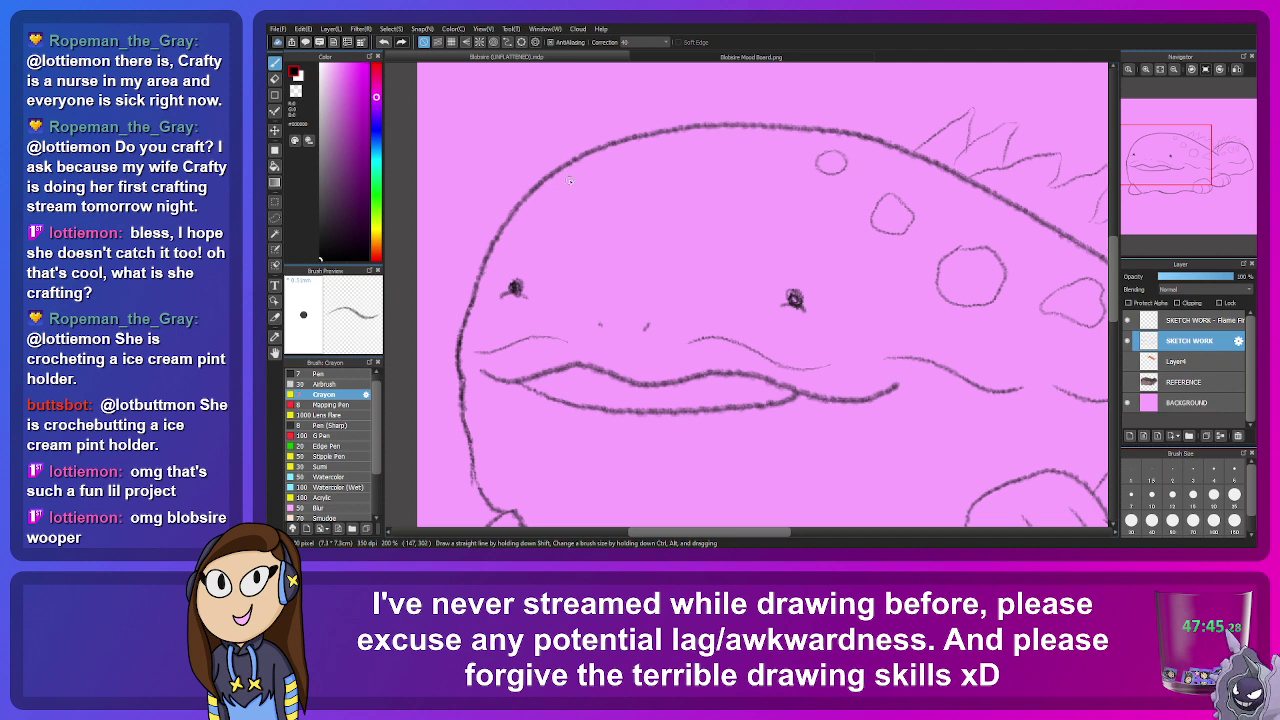
mouse_move(538, 220)
mouse_down()
mouse_move(530, 240)
mouse_move(520, 220)
mouse_move(532, 216)
mouse_up()
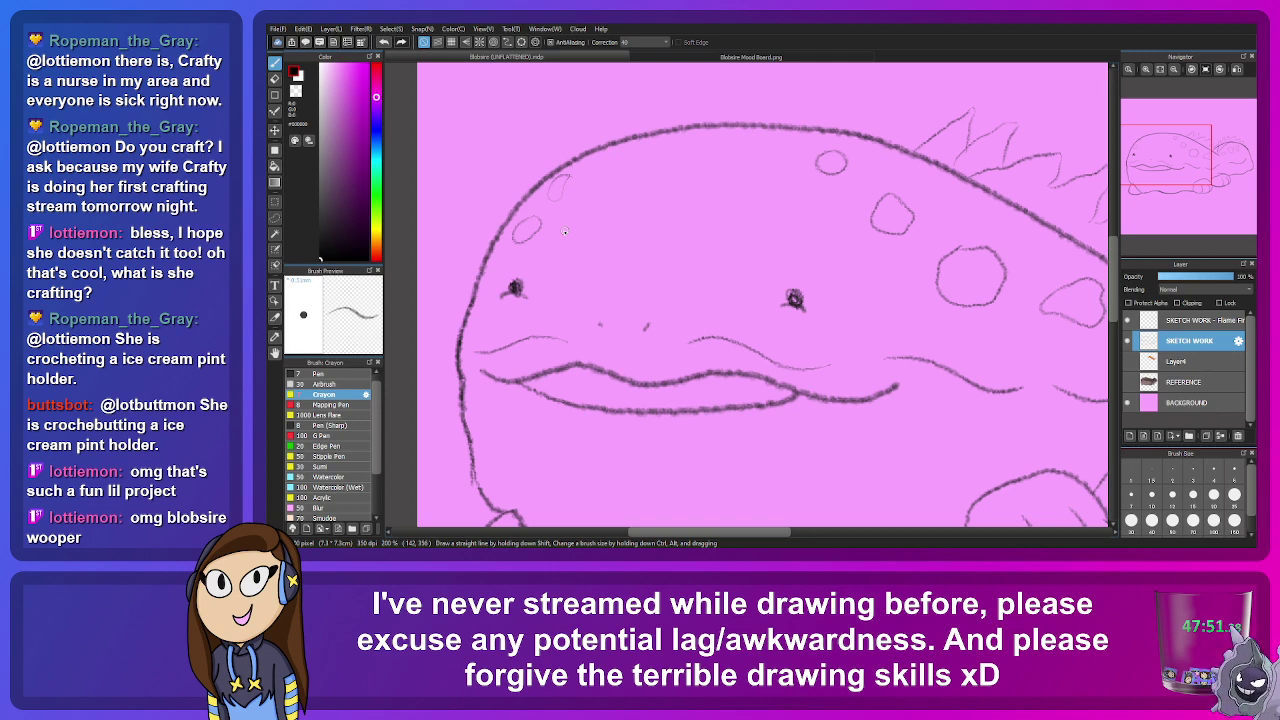
Step: Add a new layer above the flame sketch layer and name it LINEWORK
mouse_move(1165, 160)
mouse_down()
mouse_move(1183, 148)
mouse_move(1189, 184)
mouse_up()
click(1179, 184)
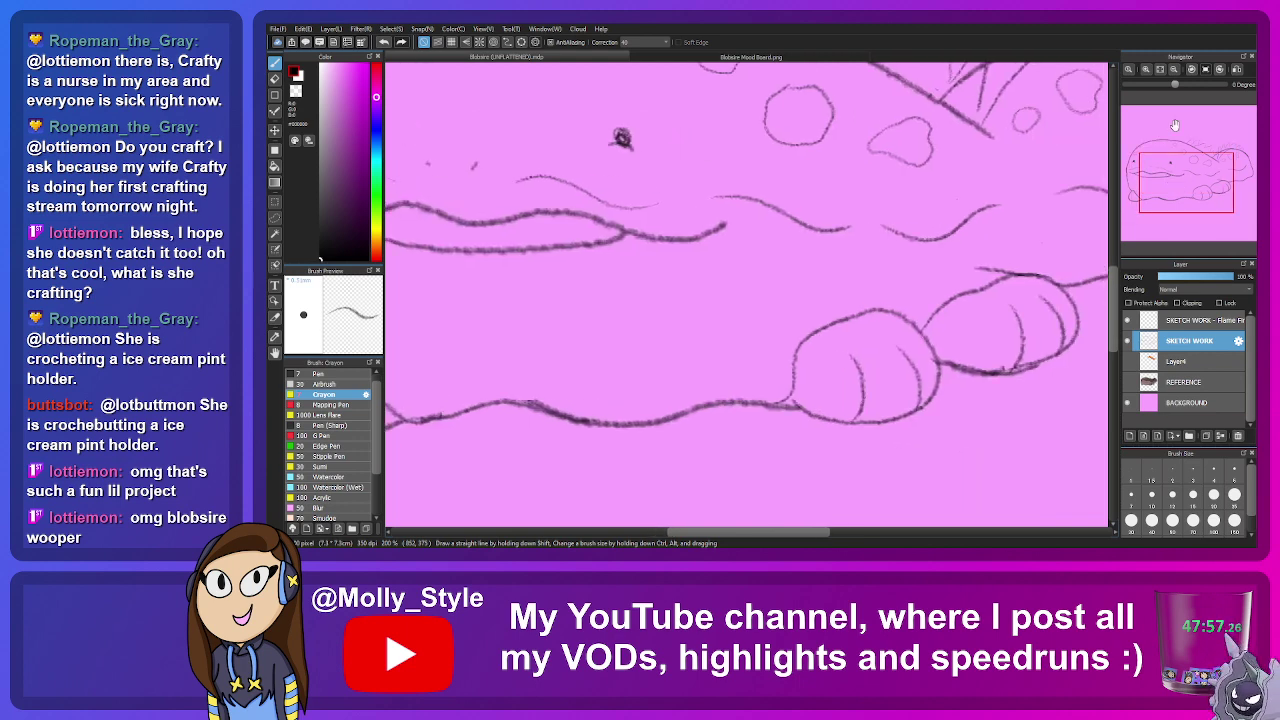
key(ctrl+0)
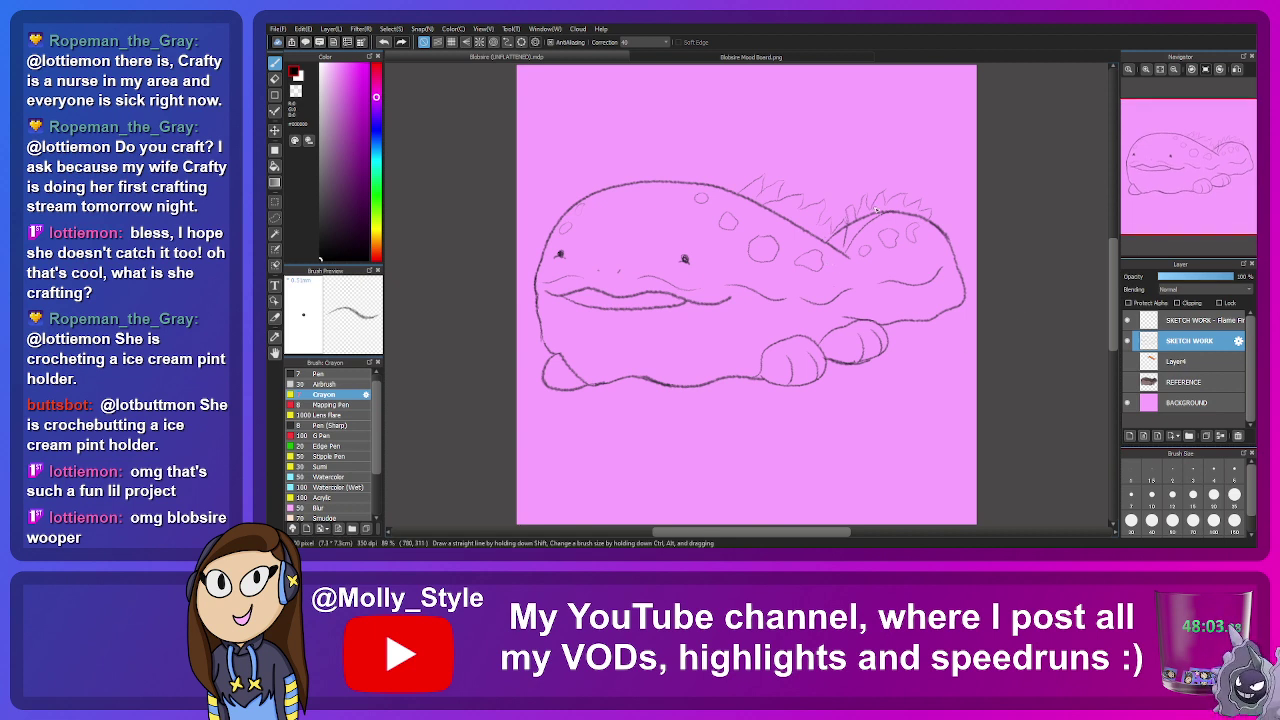
click(1198, 319)
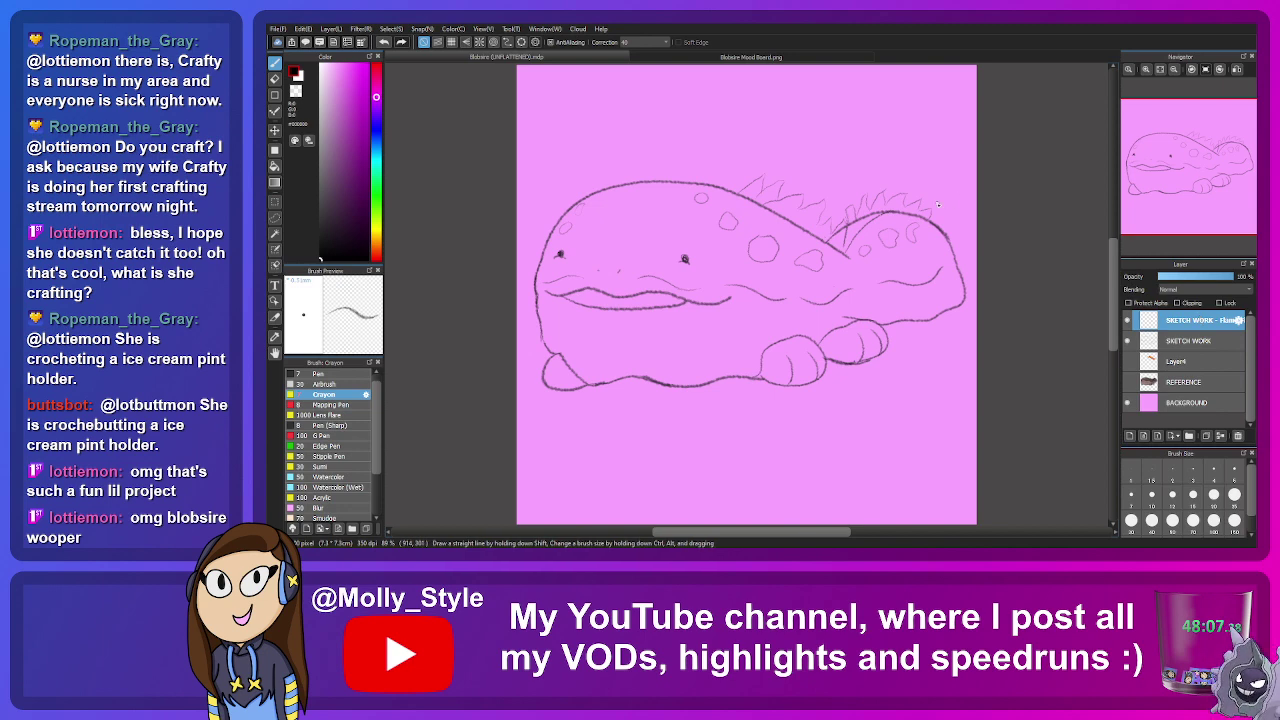
click(1131, 436)
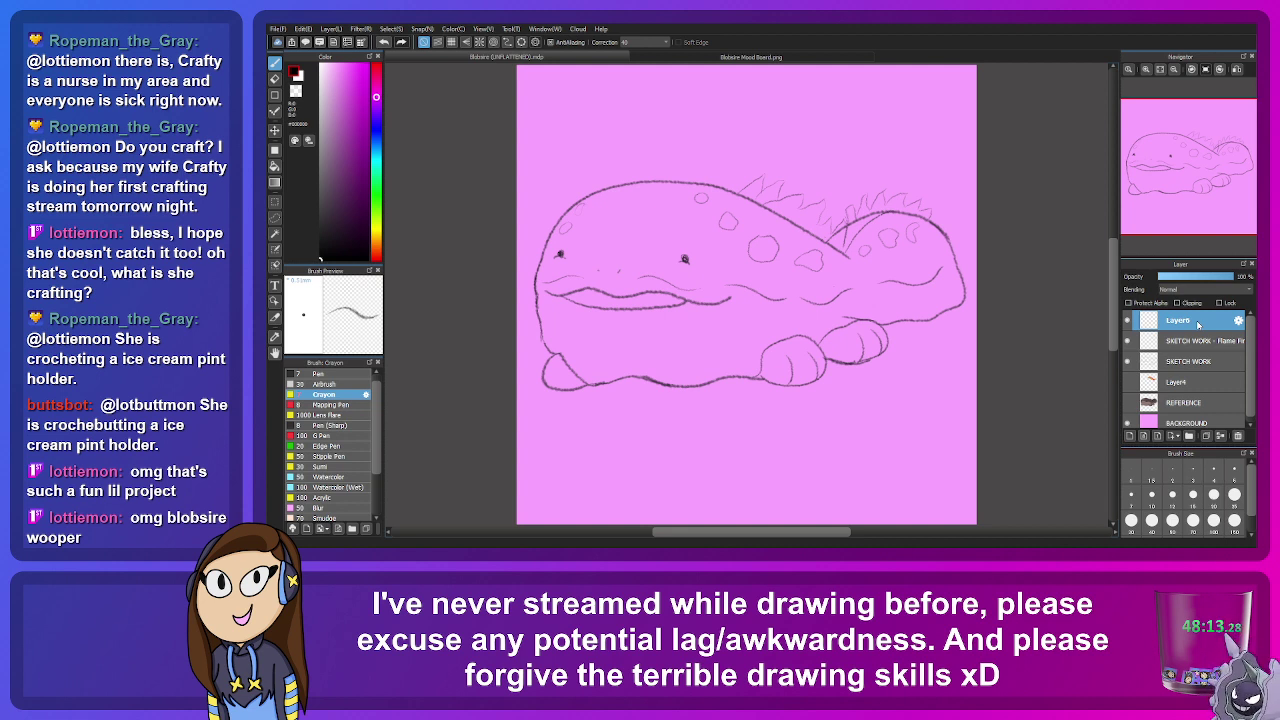
double_click(1180, 320)
text(LINEWORK)
key(Return)
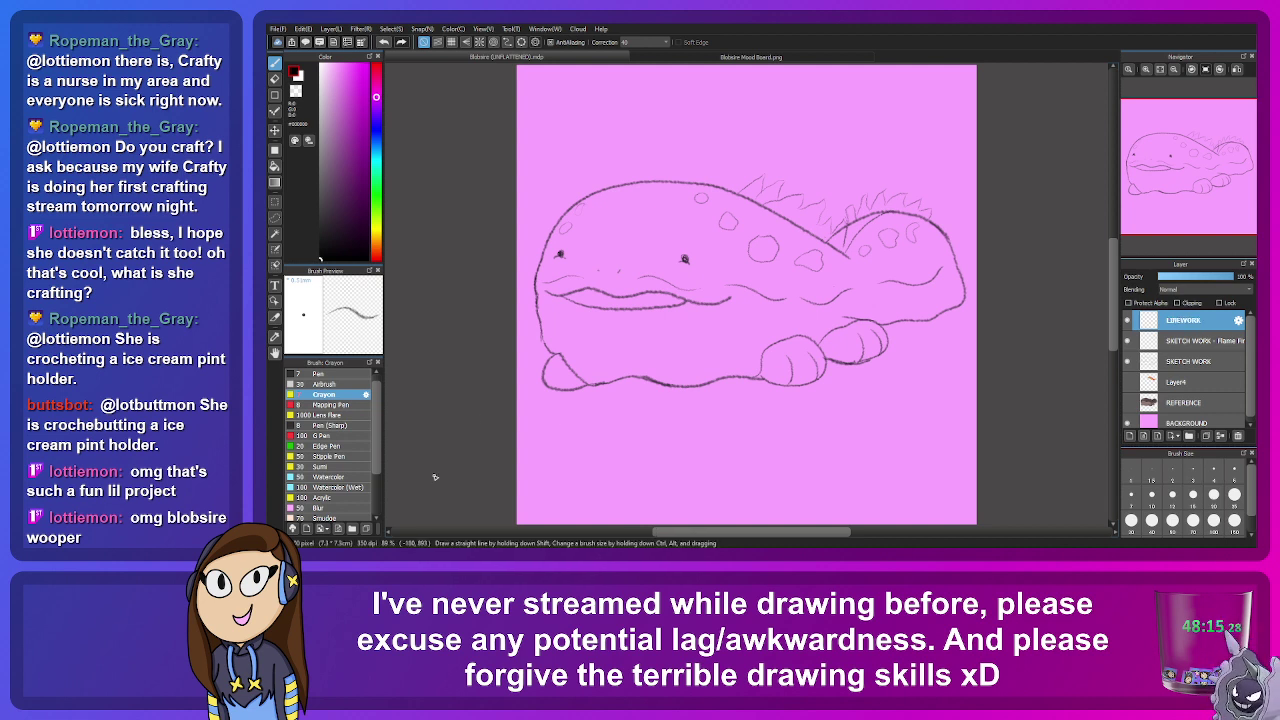
Step: Choose the Pen brush for inking on the LINEWORK layer
click(318, 373)
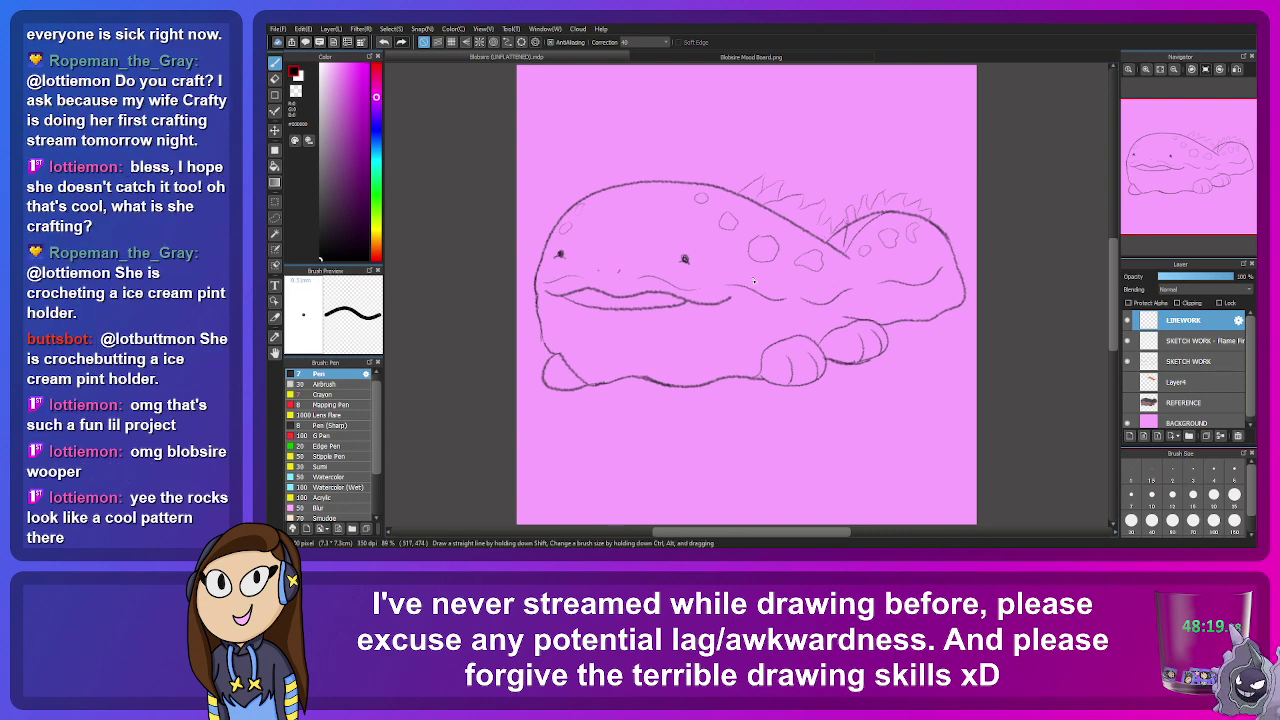
scroll(752, 183, up, 2)
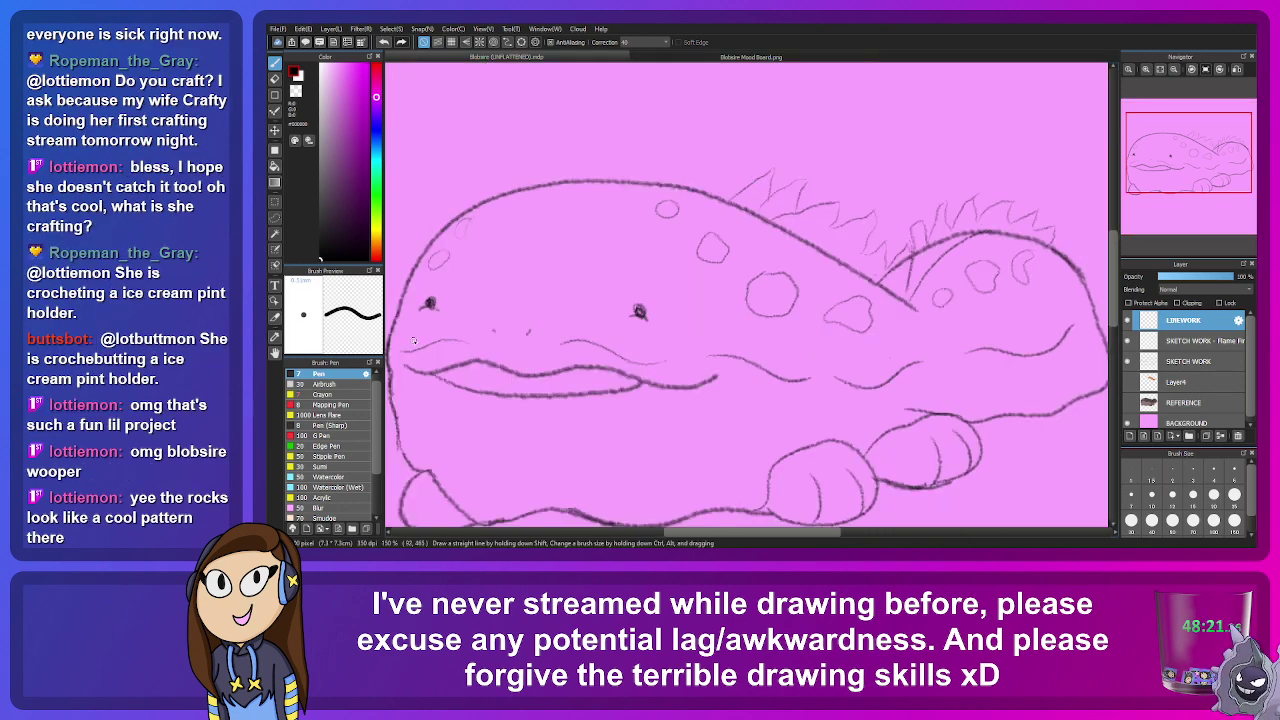
scroll(420, 338, up, 2)
scroll(420, 338, down, 2)
scroll(420, 338, up, 4)
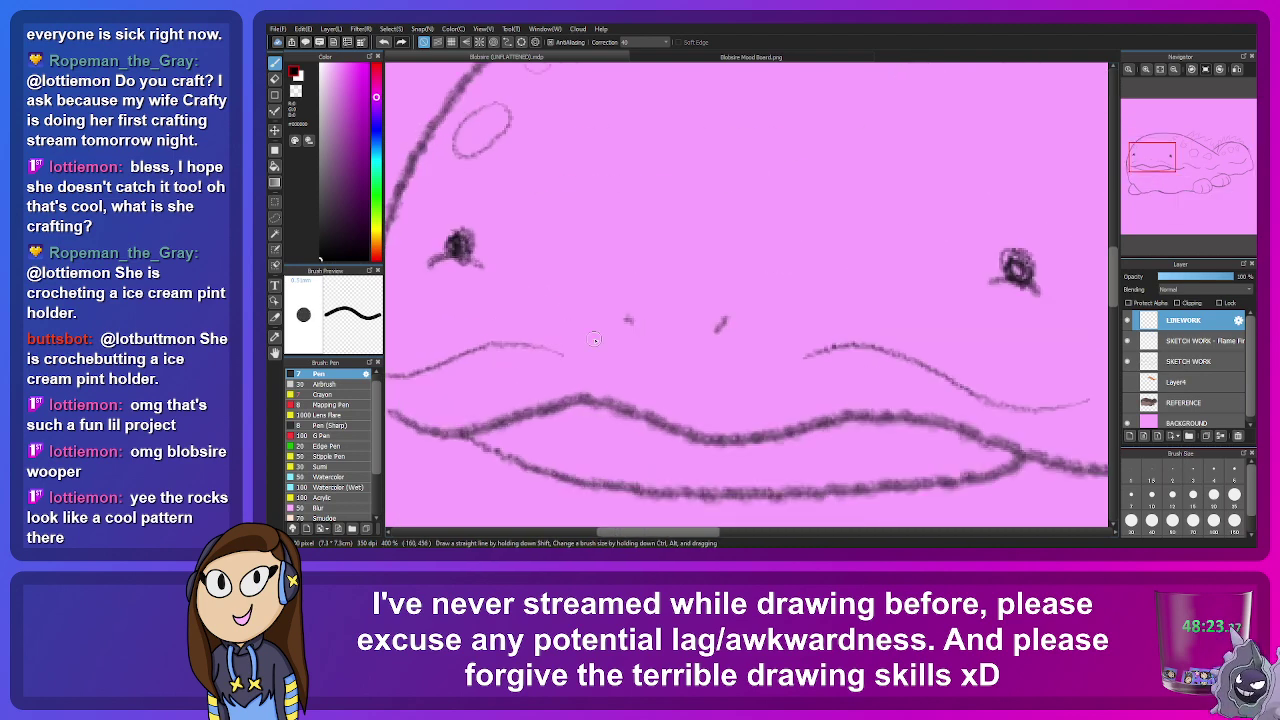
drag(1141, 166, 1141, 169)
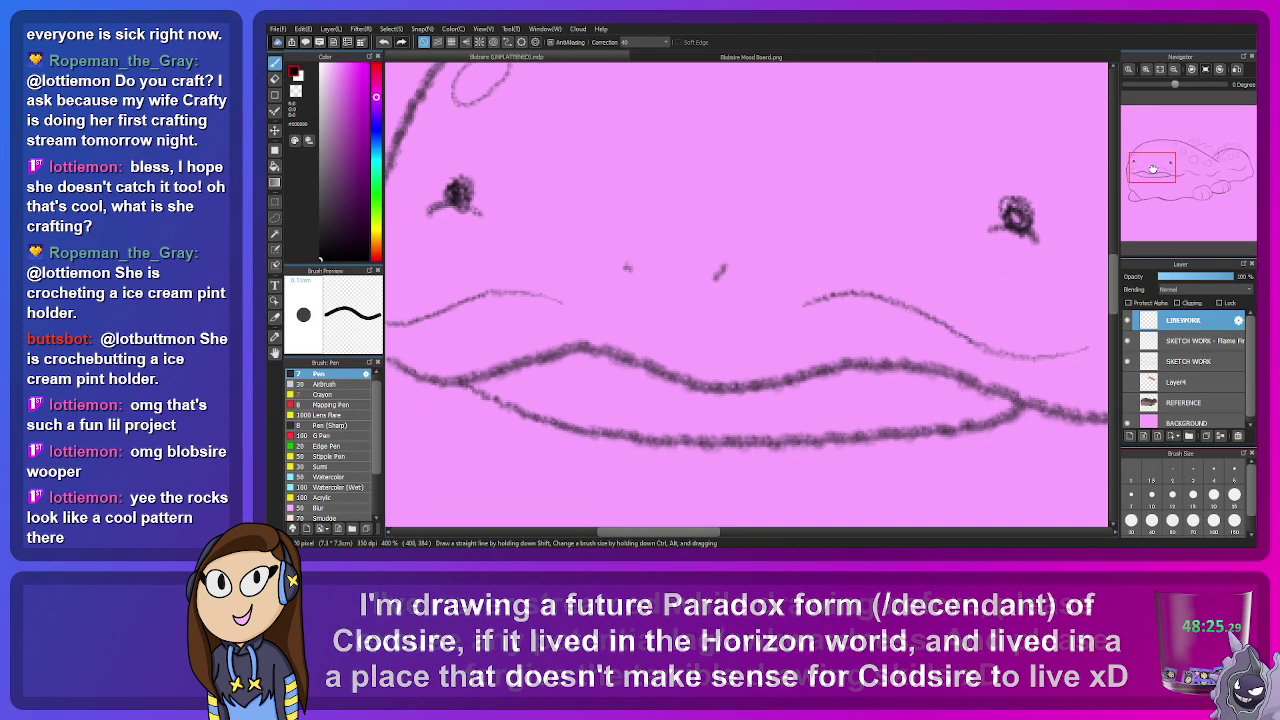
scroll(852, 264, down, 1)
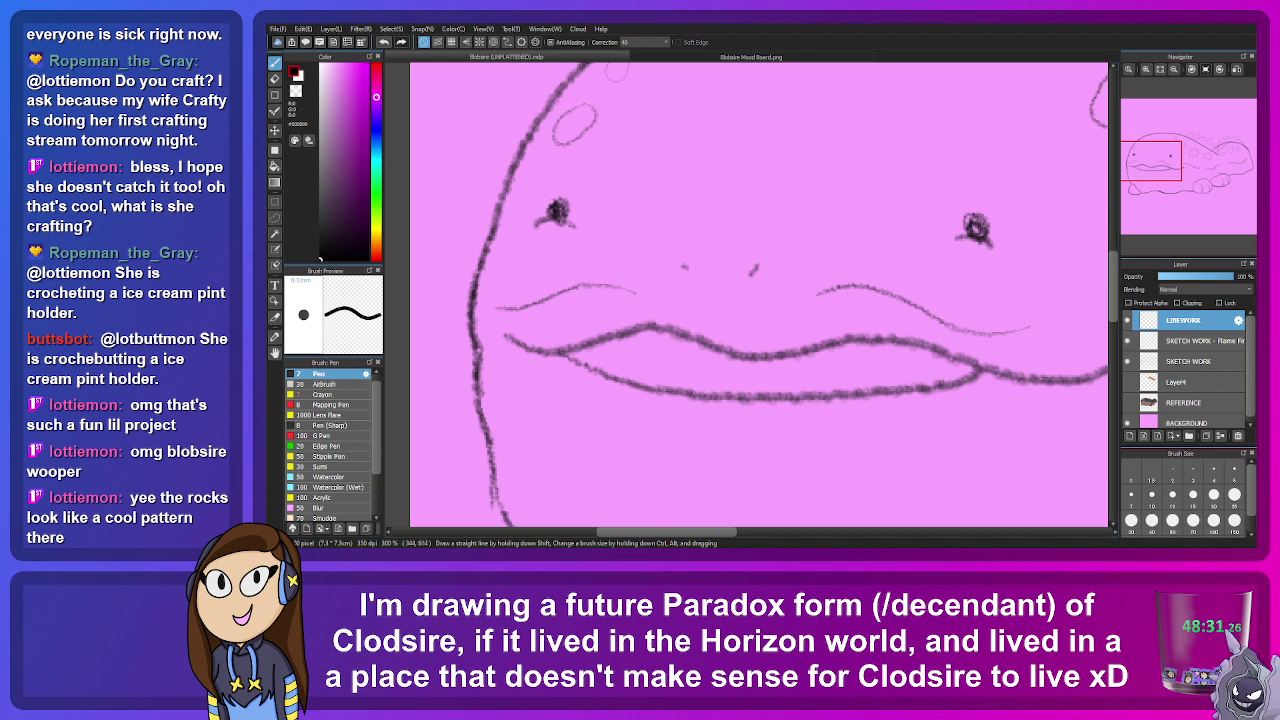
scroll(728, 307, down, 5)
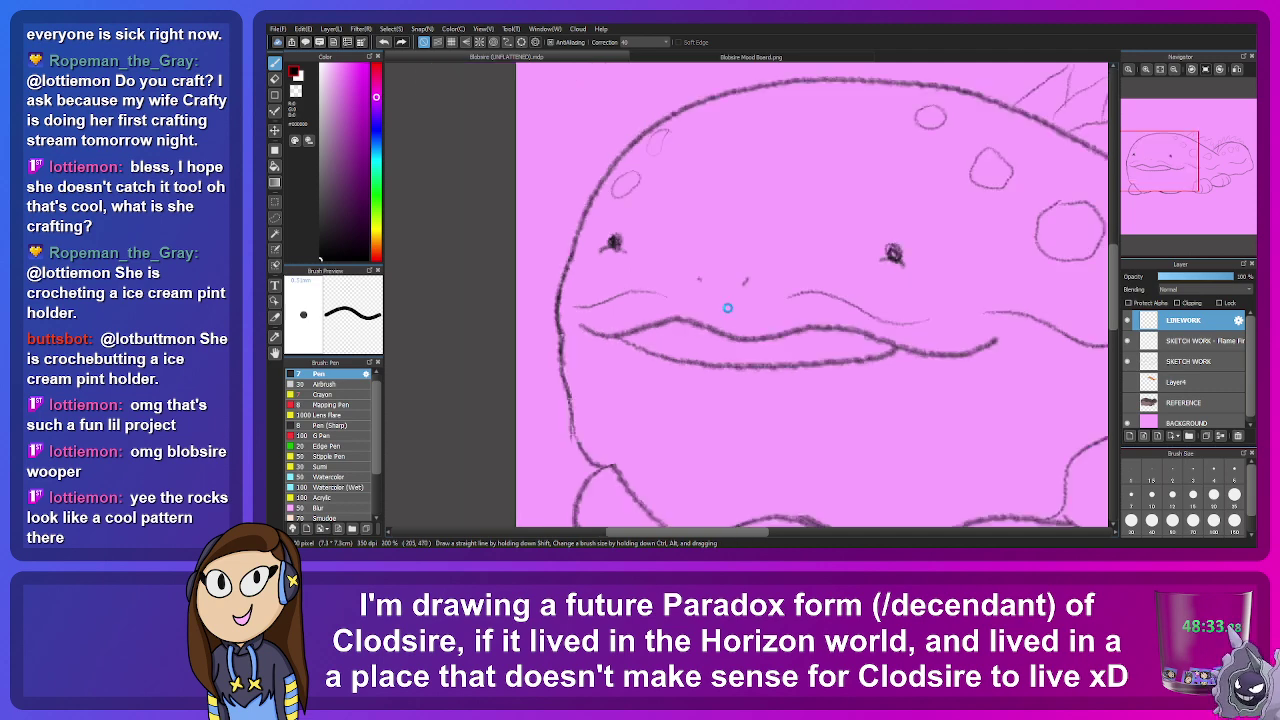
scroll(882, 304, up, 2)
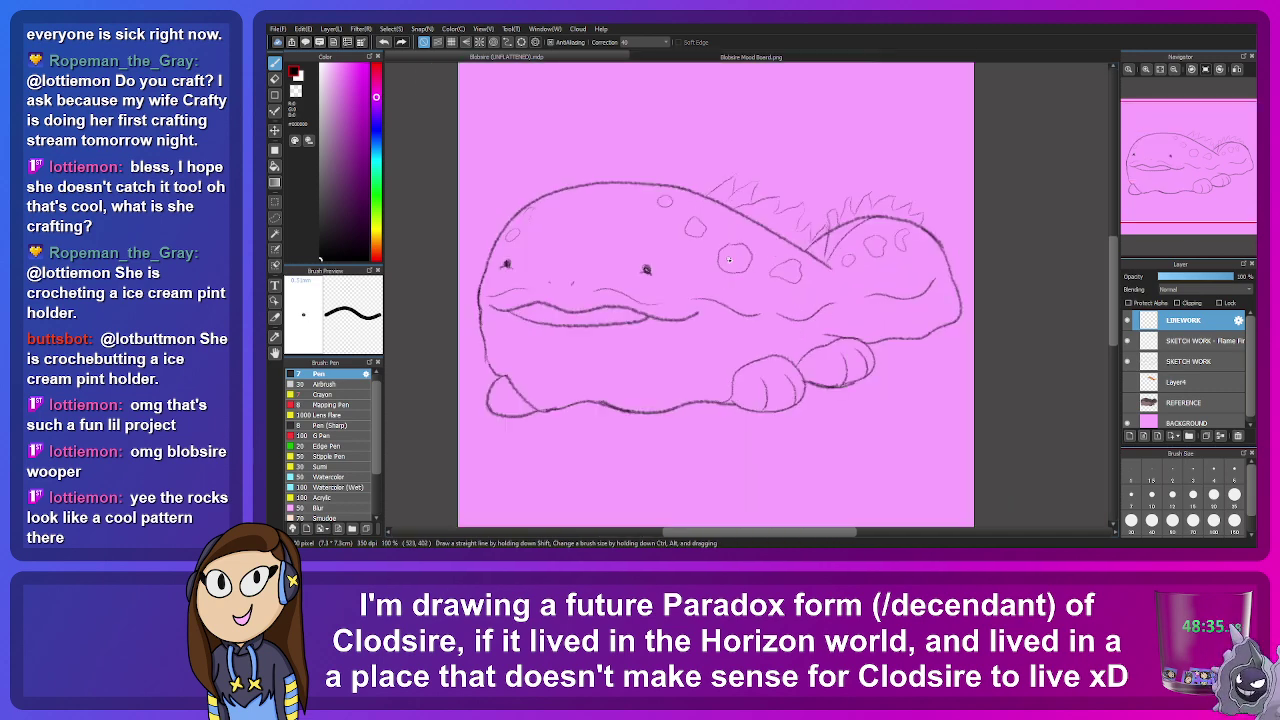
Step: Examine the Clodsire reference on the mood board, then return to the Blobsire drawing
click(685, 57)
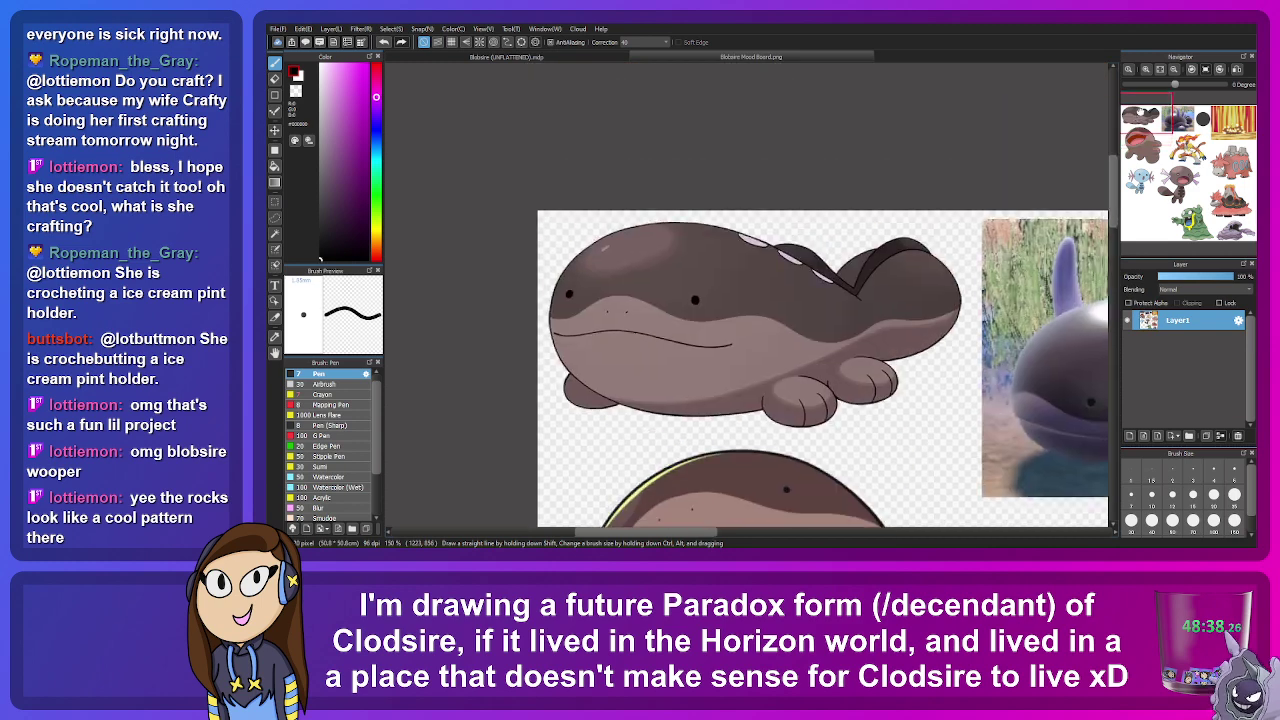
drag(1140, 113, 1141, 110)
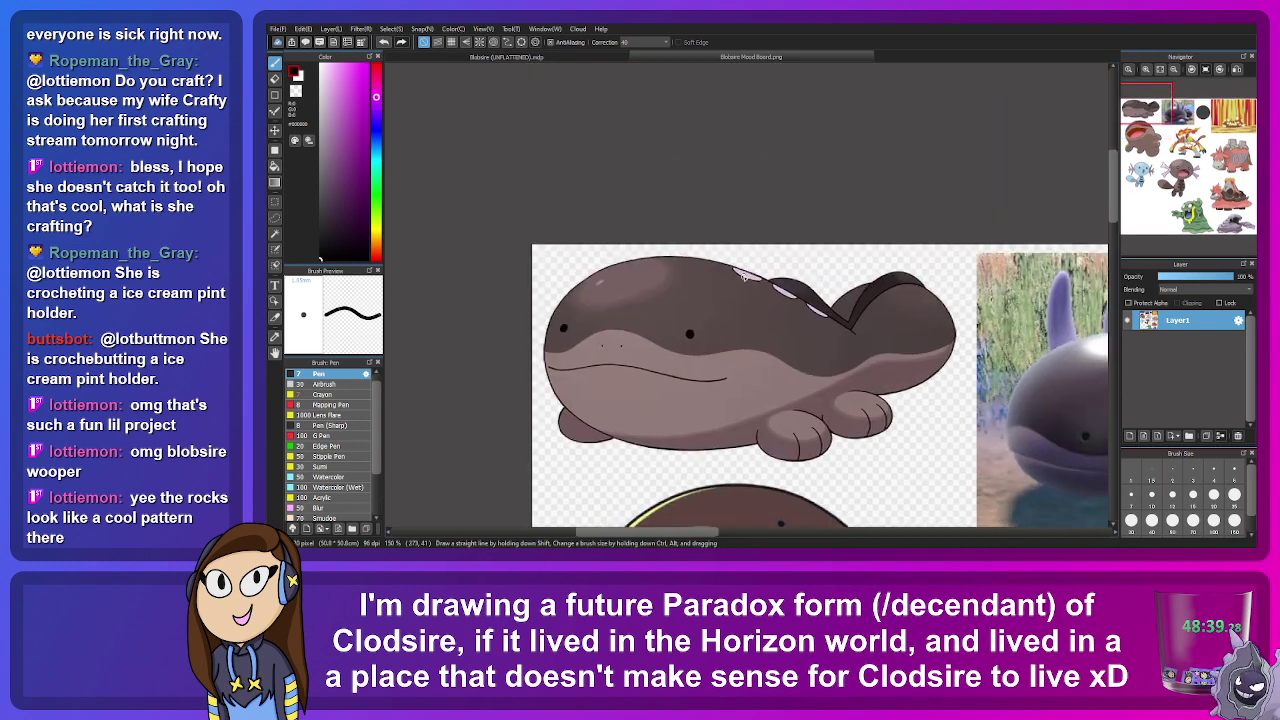
click(560, 57)
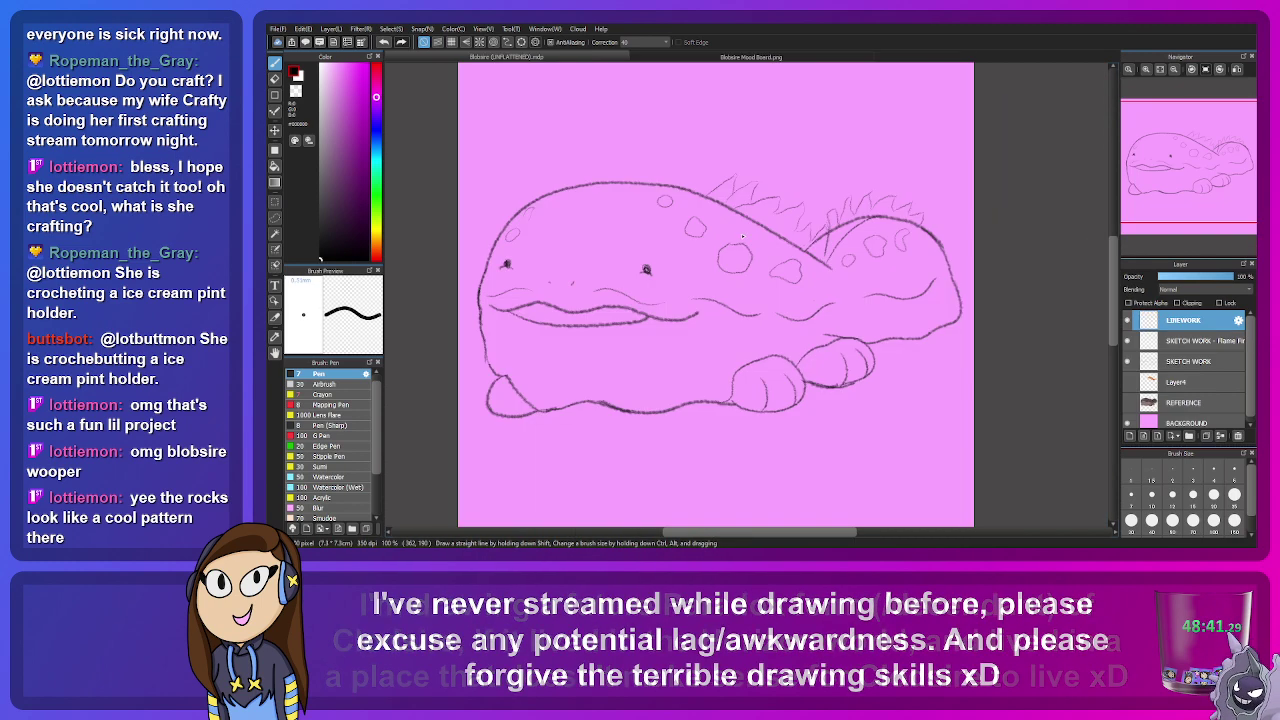
Step: Lasso the largest rock patch on the SKETCH WORK layer and move it slightly up and toward the tail
scroll(752, 236, up, 3)
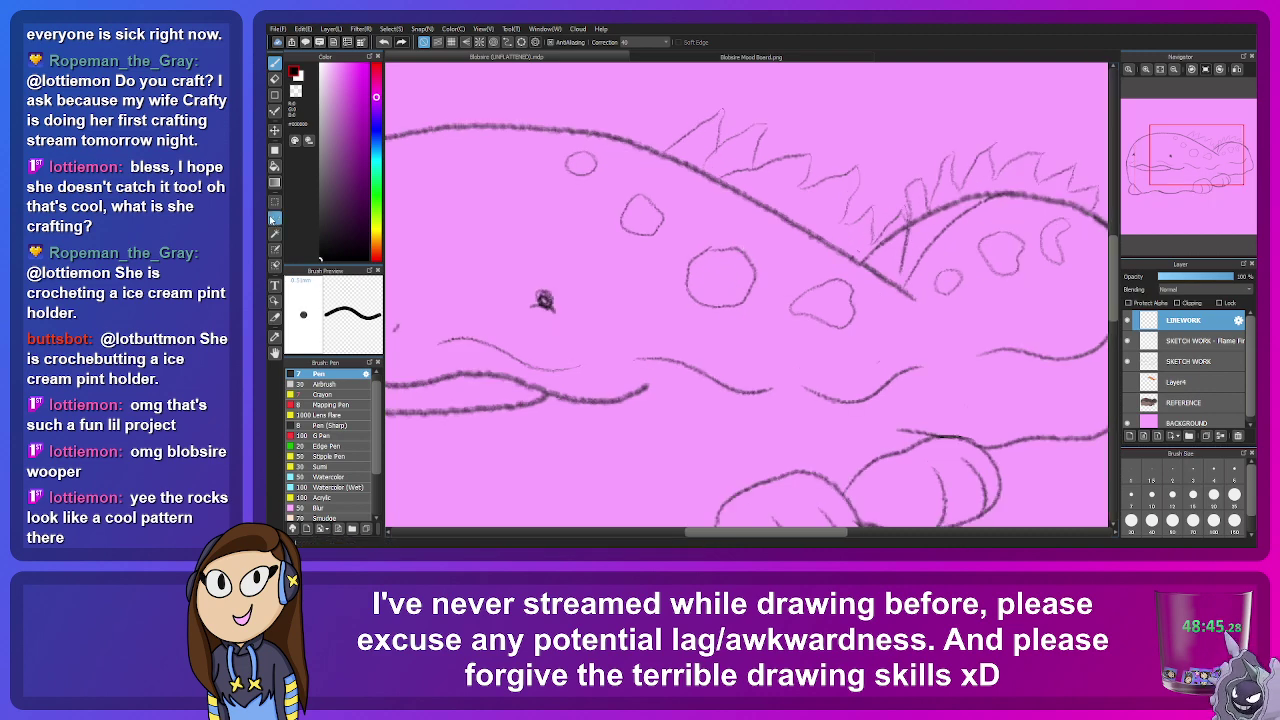
click(275, 217)
mouse_move(688, 256)
mouse_down()
mouse_move(773, 248)
mouse_move(665, 284)
mouse_move(686, 252)
mouse_up()
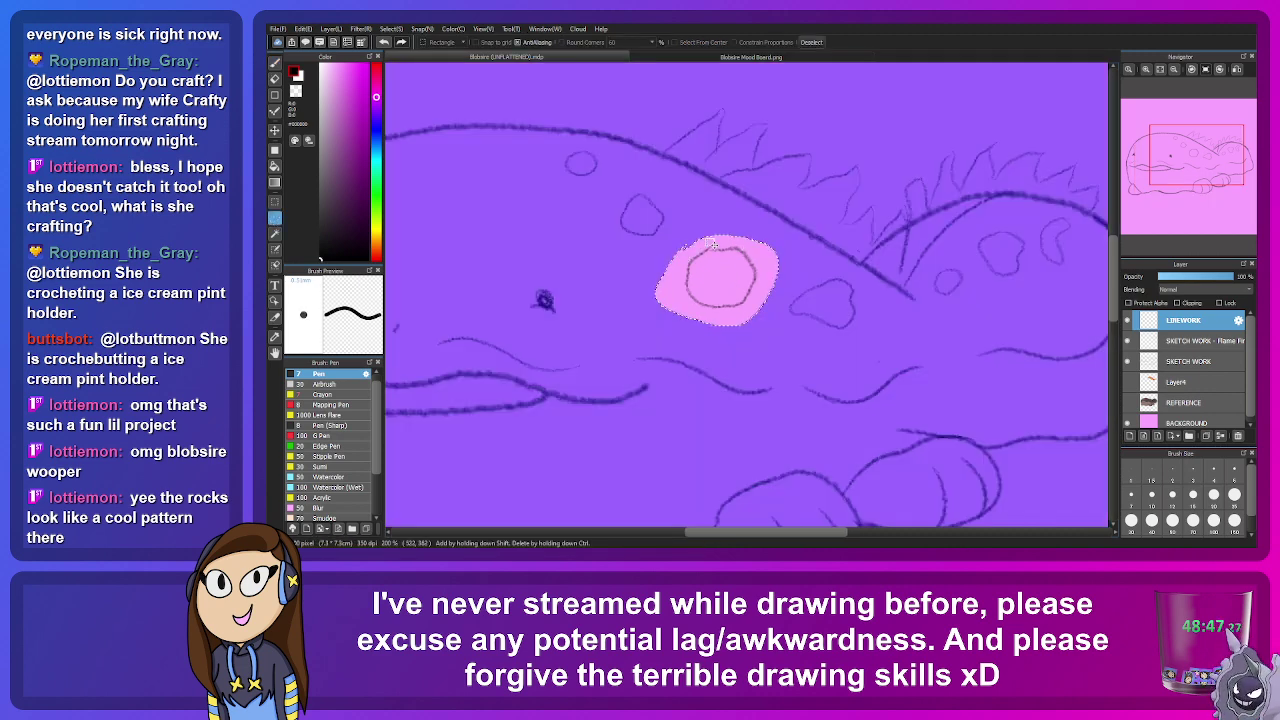
click(1190, 361)
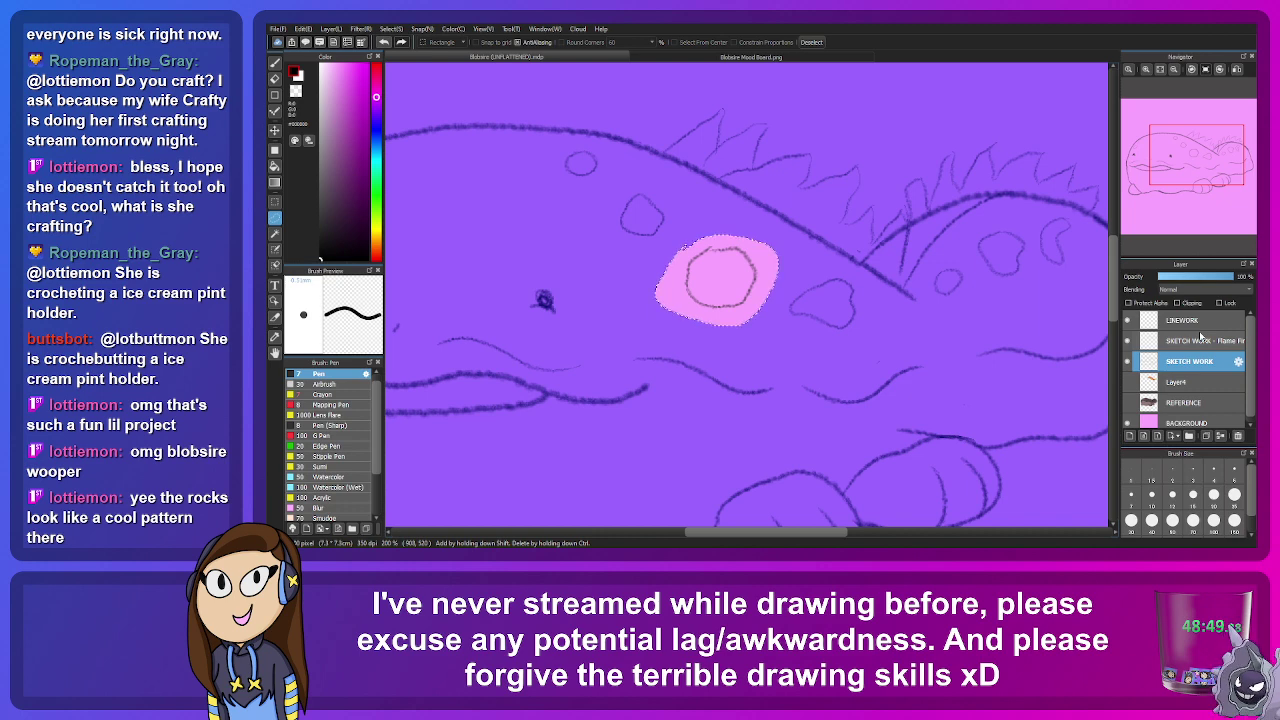
key(ctrl+t)
drag(718, 242, 720, 207)
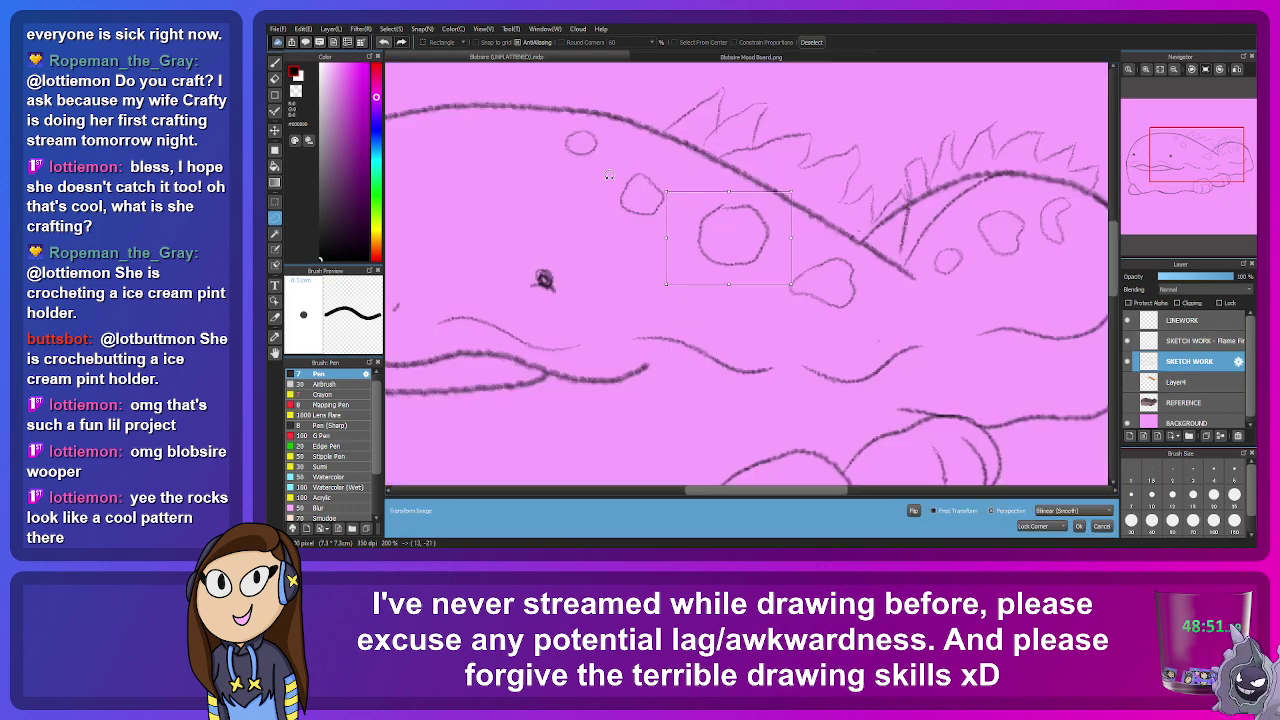
drag(608, 176, 707, 198)
click(1082, 526)
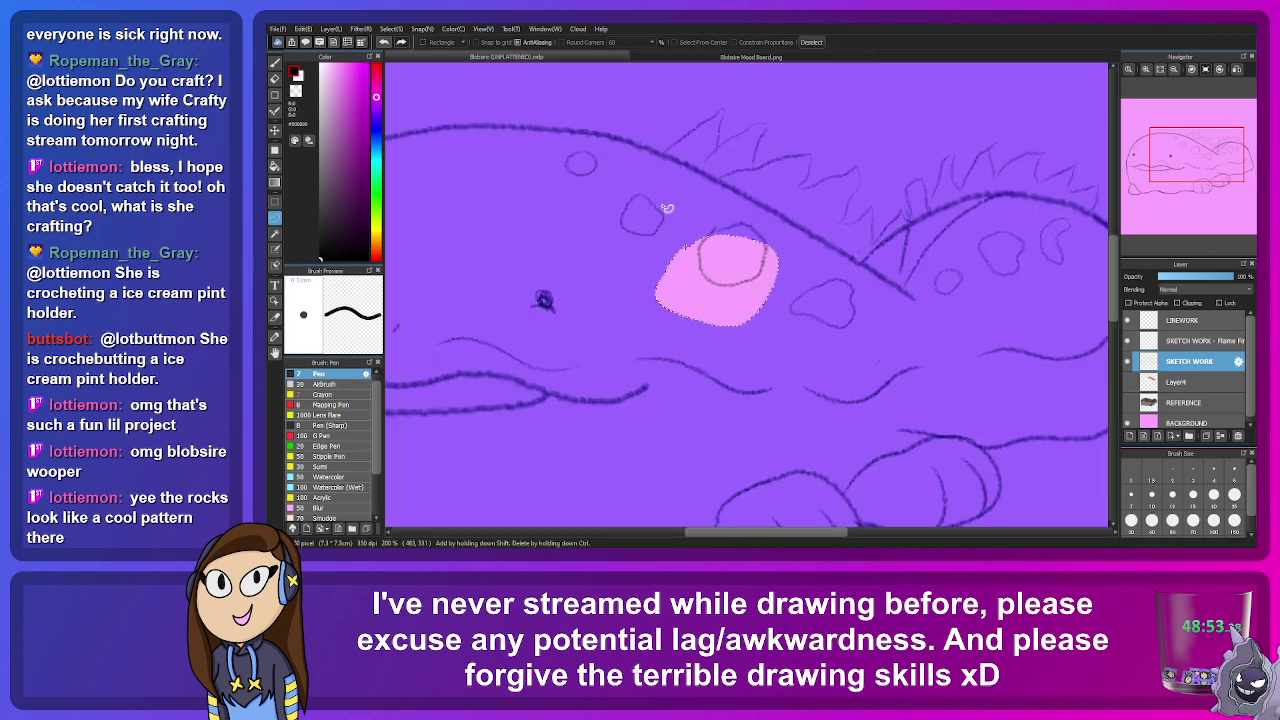
Step: Lasso the smaller rock patch between the top one and the largest one, nudge it toward the back outline, and clear the selection
mouse_move(621, 187)
mouse_down()
mouse_move(688, 248)
mouse_move(608, 245)
mouse_move(651, 182)
mouse_up()
key(ctrl+t)
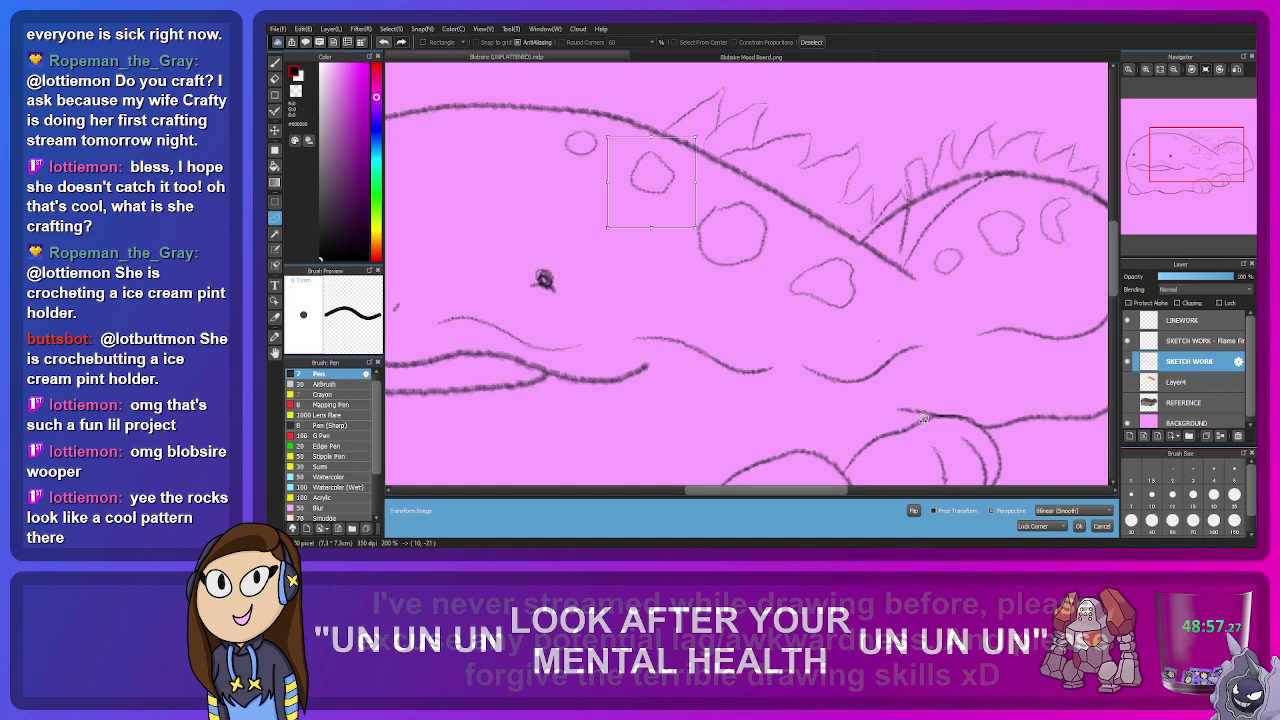
click(1079, 525)
key(ctrl+d)
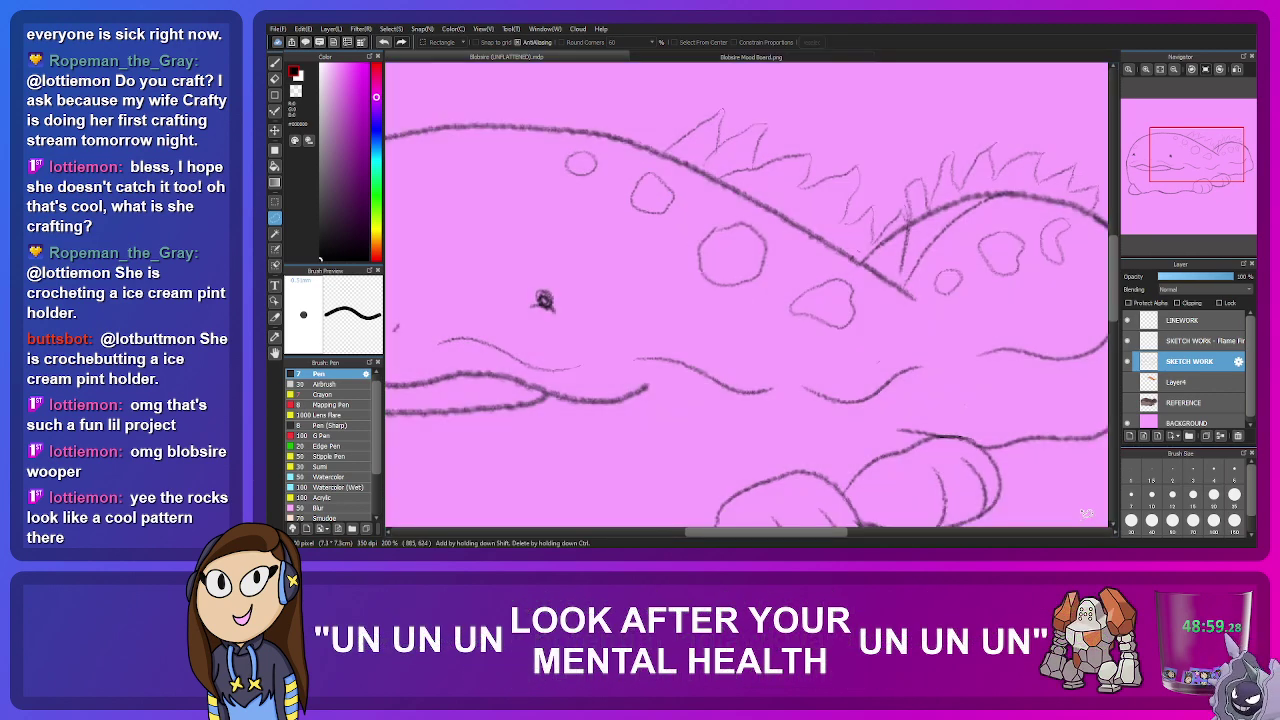
Step: Delete the hidden Layer4 and make LINEWORK the active layer with the brush ready
mouse_move(1178, 163)
mouse_down()
mouse_move(1200, 182)
mouse_move(1143, 184)
mouse_move(1190, 178)
mouse_up()
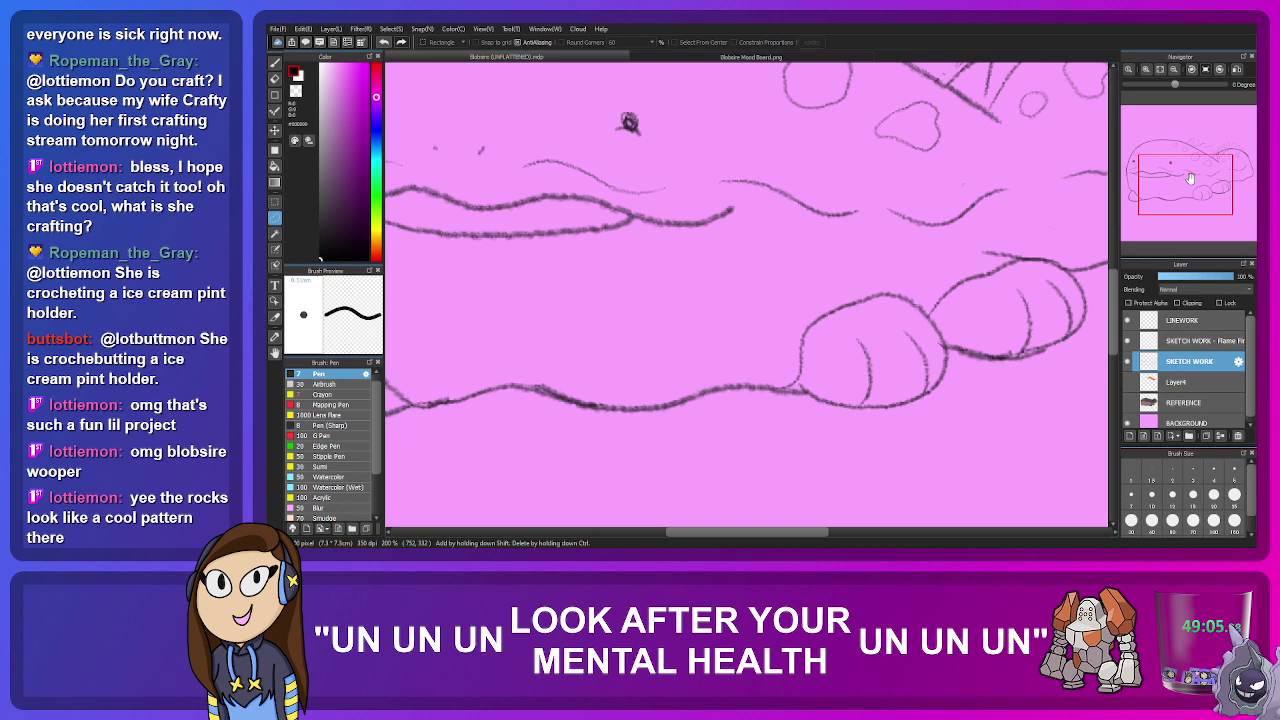
key(p)
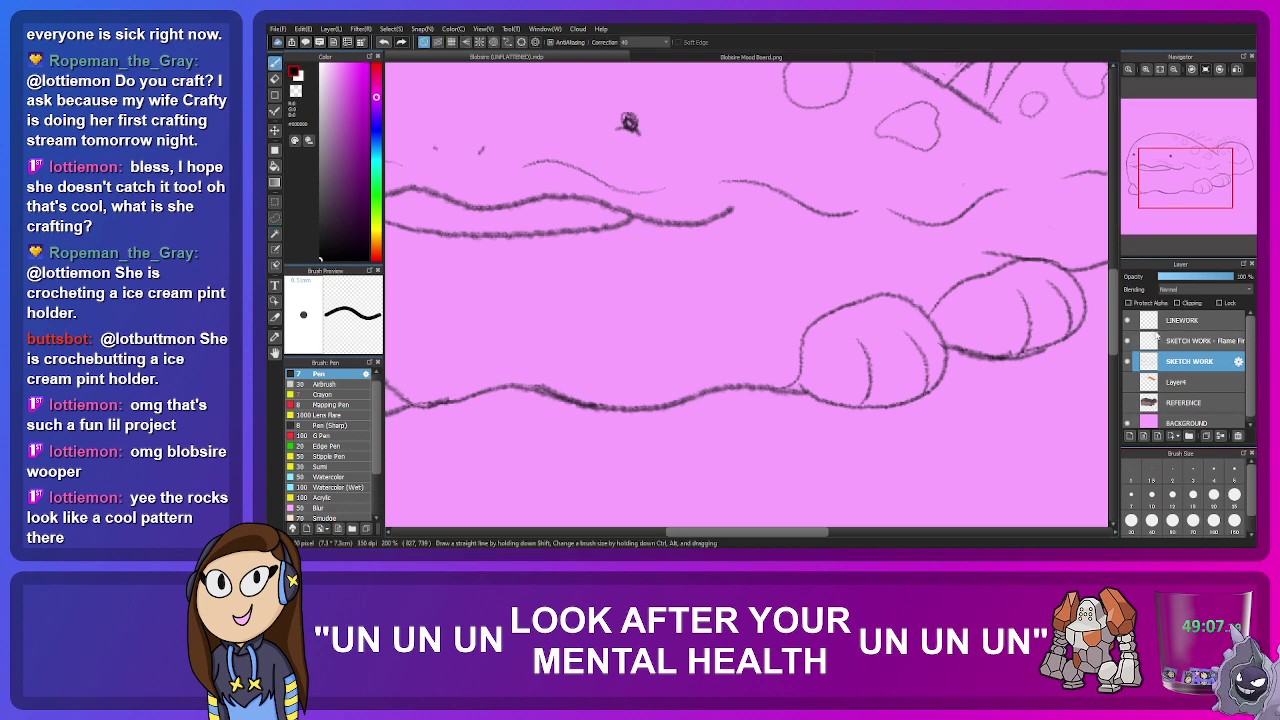
click(1170, 322)
click(1178, 383)
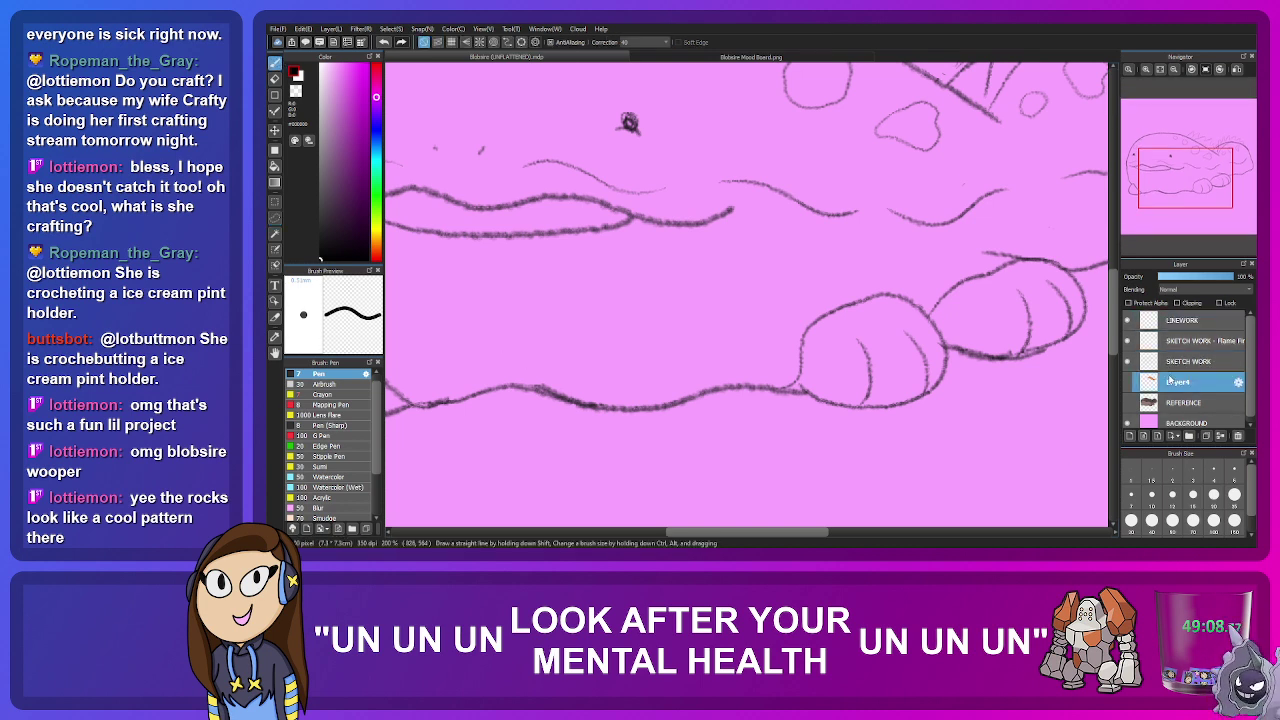
click(1238, 436)
click(1173, 324)
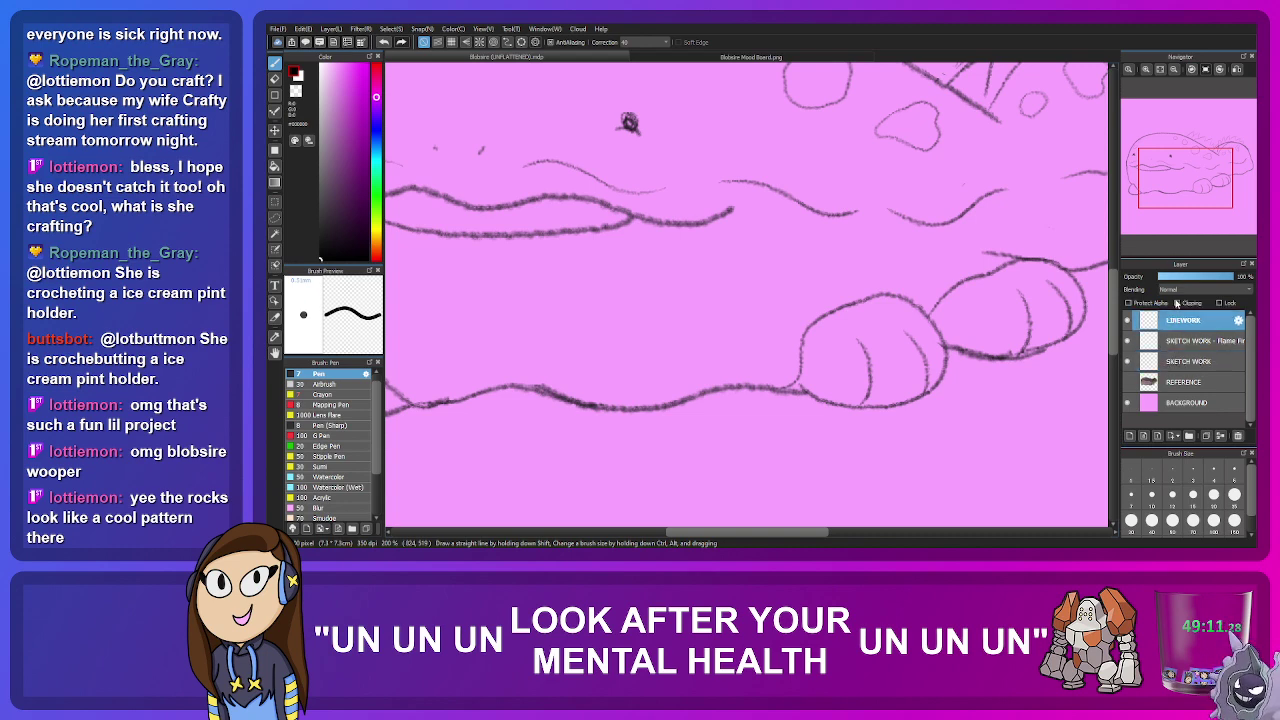
Step: Ink the wavy mouth line and the curved lower lip over the sketch on the LINEWORK layer
drag(1157, 173, 1151, 171)
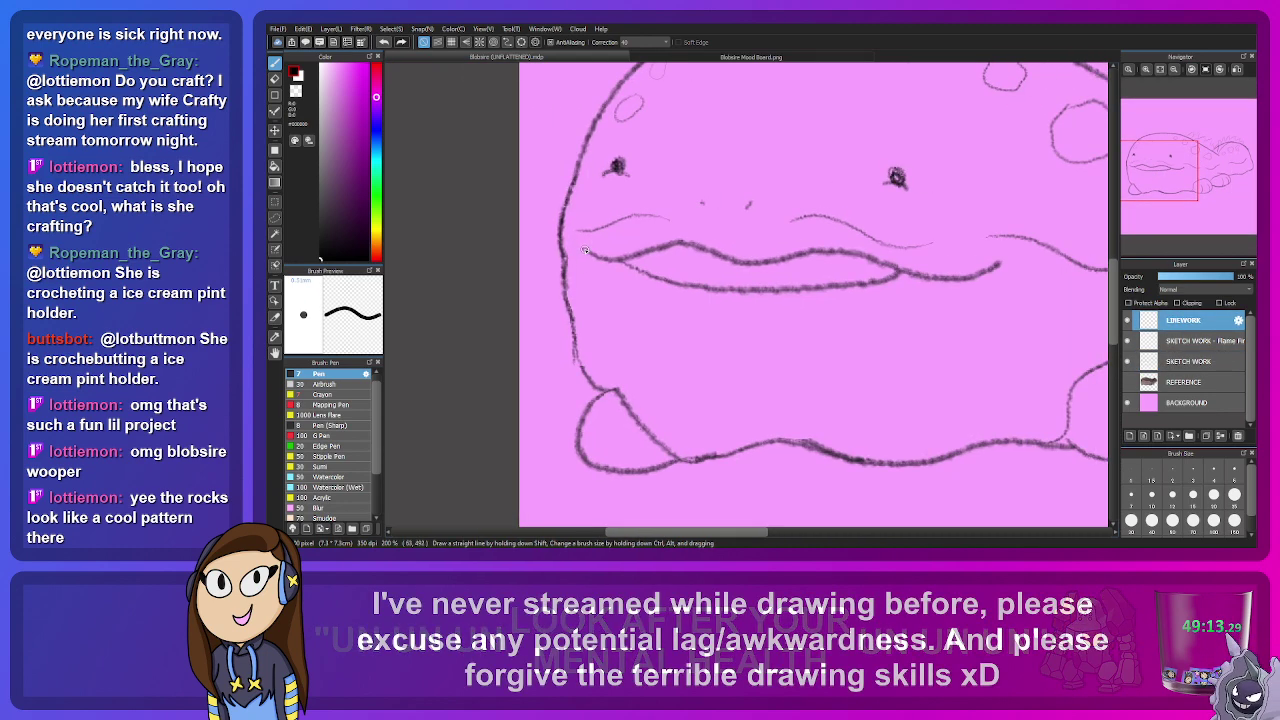
mouse_move(579, 251)
mouse_down()
mouse_move(674, 241)
mouse_move(759, 263)
mouse_move(846, 250)
mouse_move(927, 276)
mouse_move(998, 264)
mouse_up()
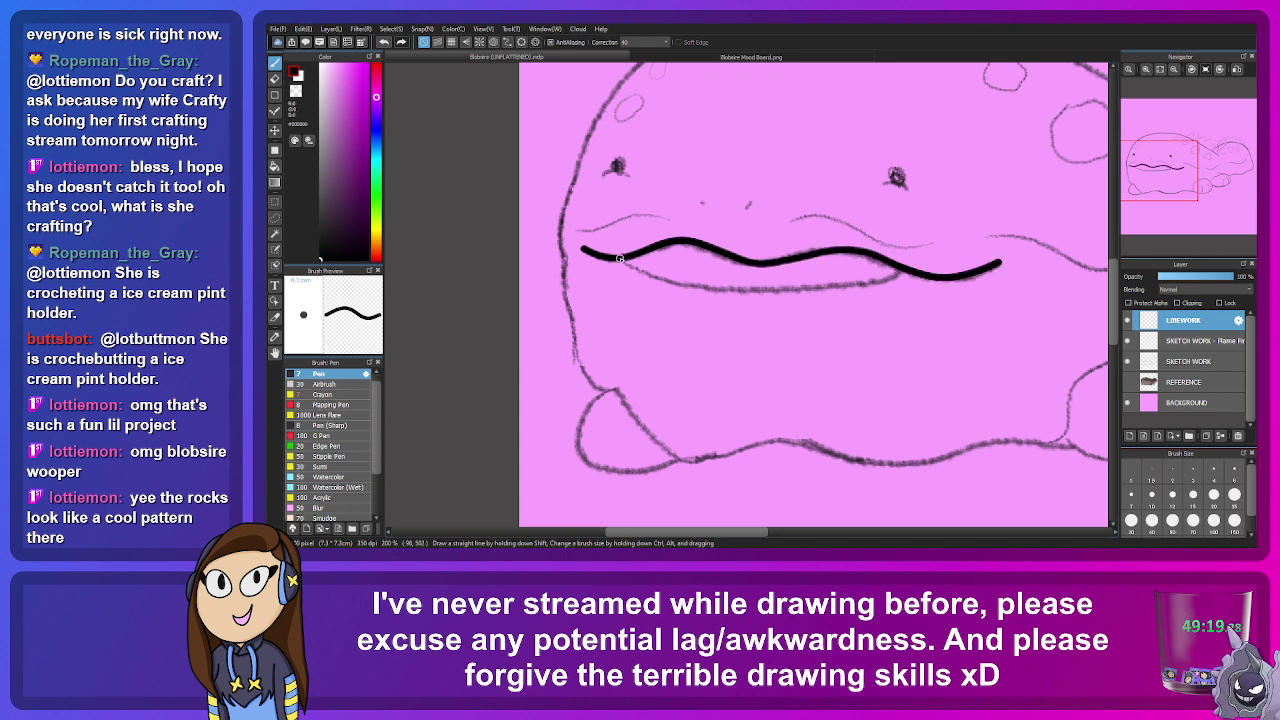
mouse_move(618, 258)
mouse_down()
mouse_move(664, 281)
mouse_move(752, 292)
mouse_move(910, 273)
mouse_up()
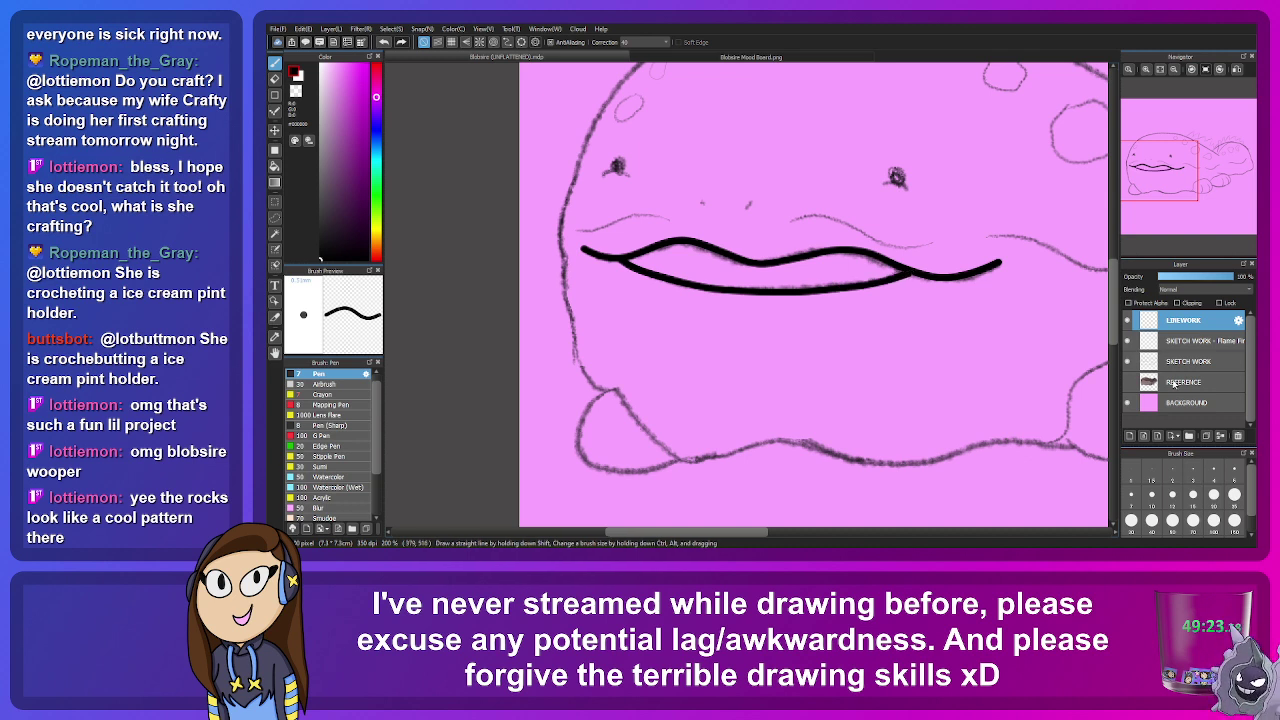
Step: Lower the SKETCH WORK layer's opacity to about 46%
click(1150, 339)
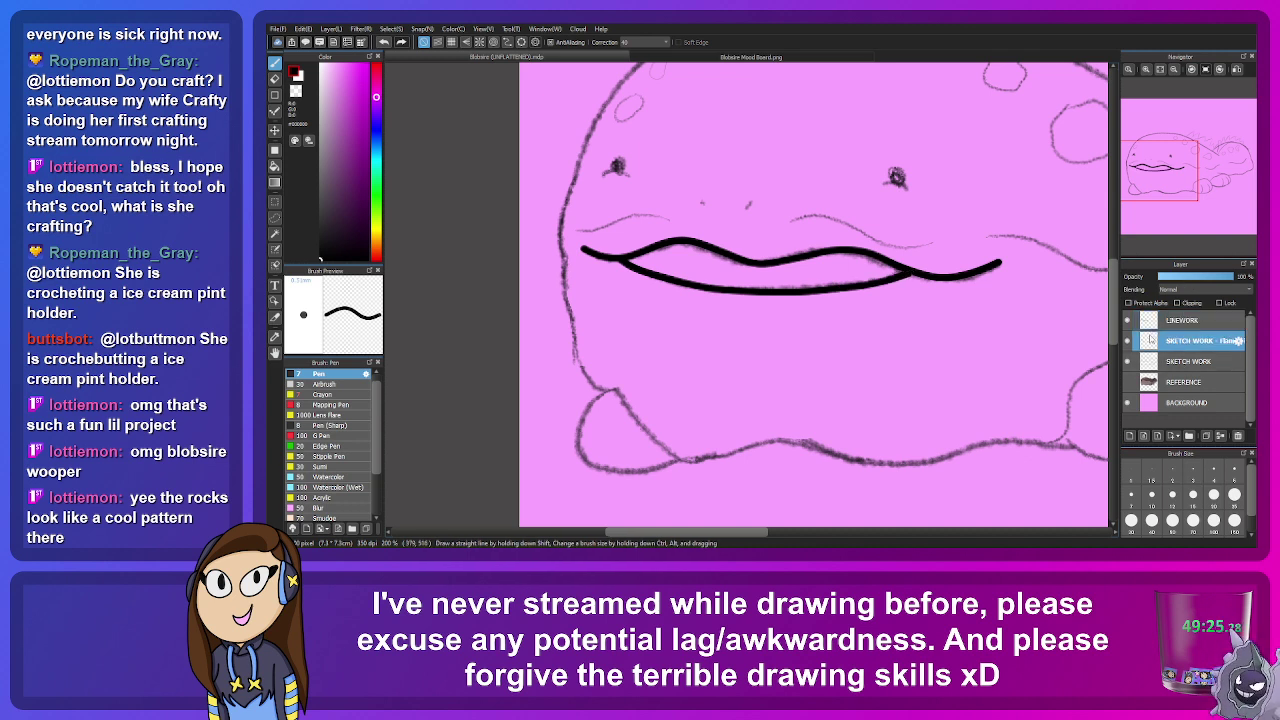
click(1187, 366)
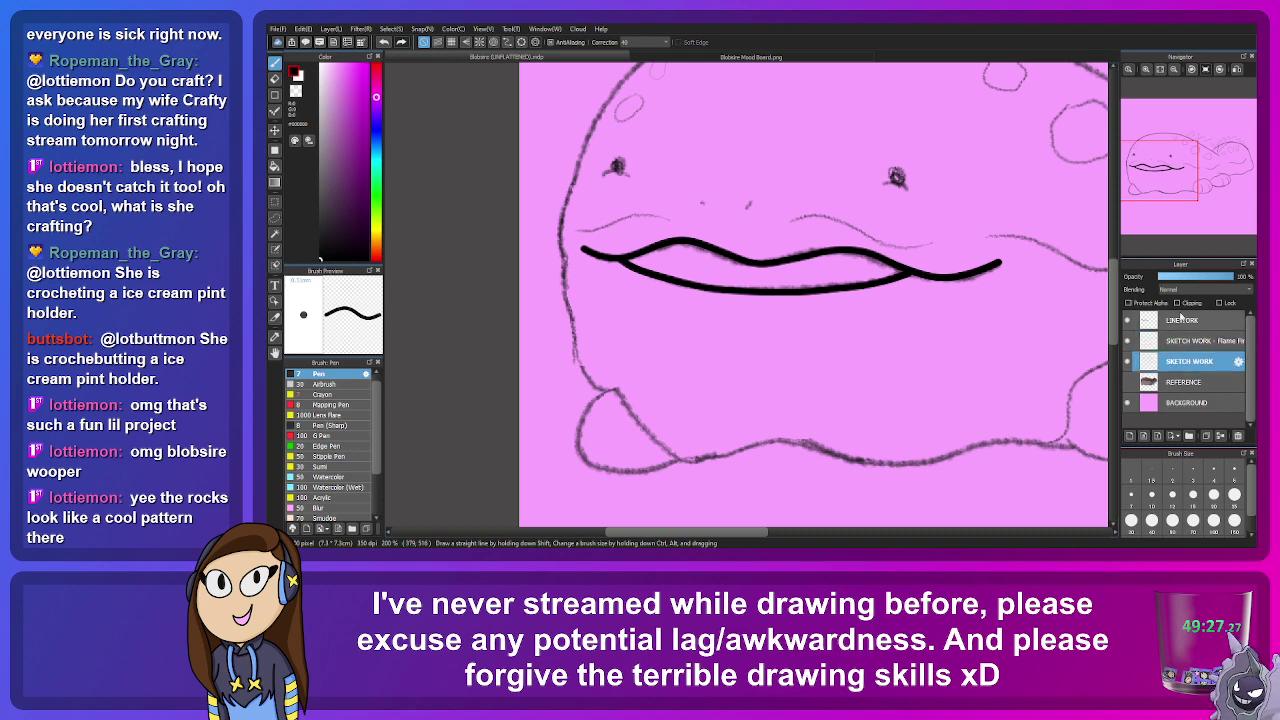
click(1193, 283)
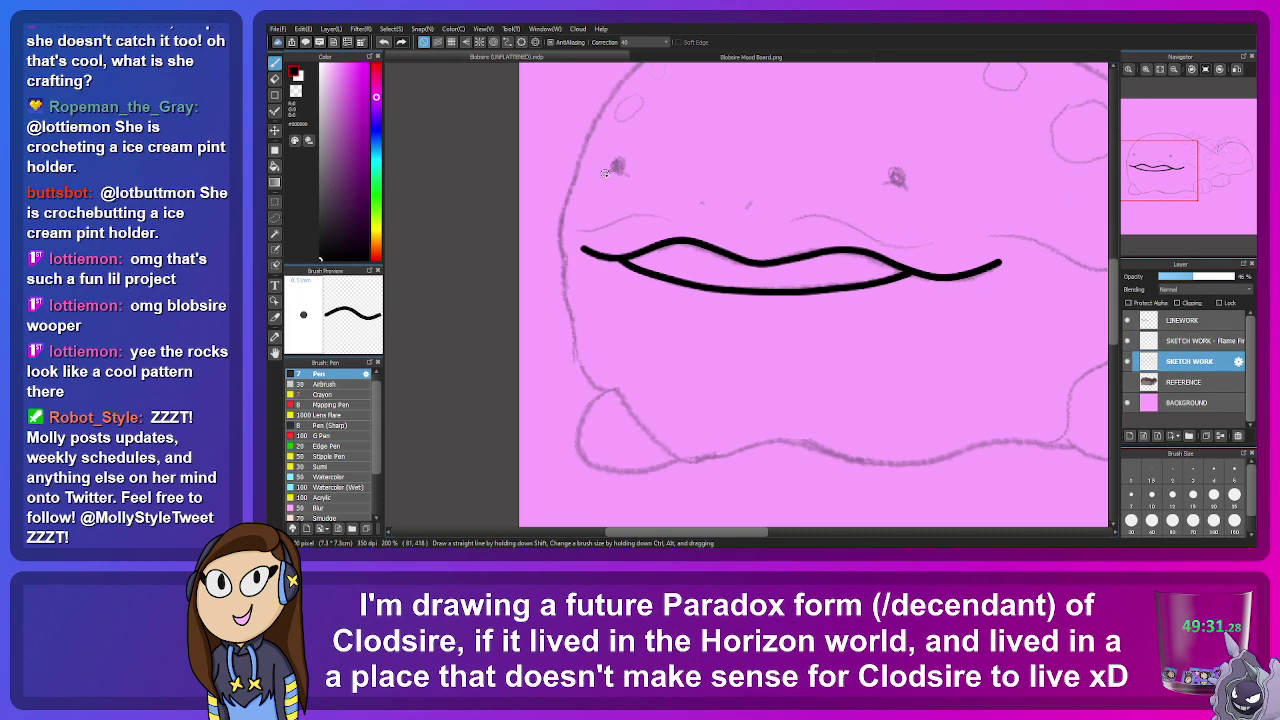
Step: With a smaller Pen size, ink a short curved line beneath each eye on the LINEWORK layer
click(1192, 475)
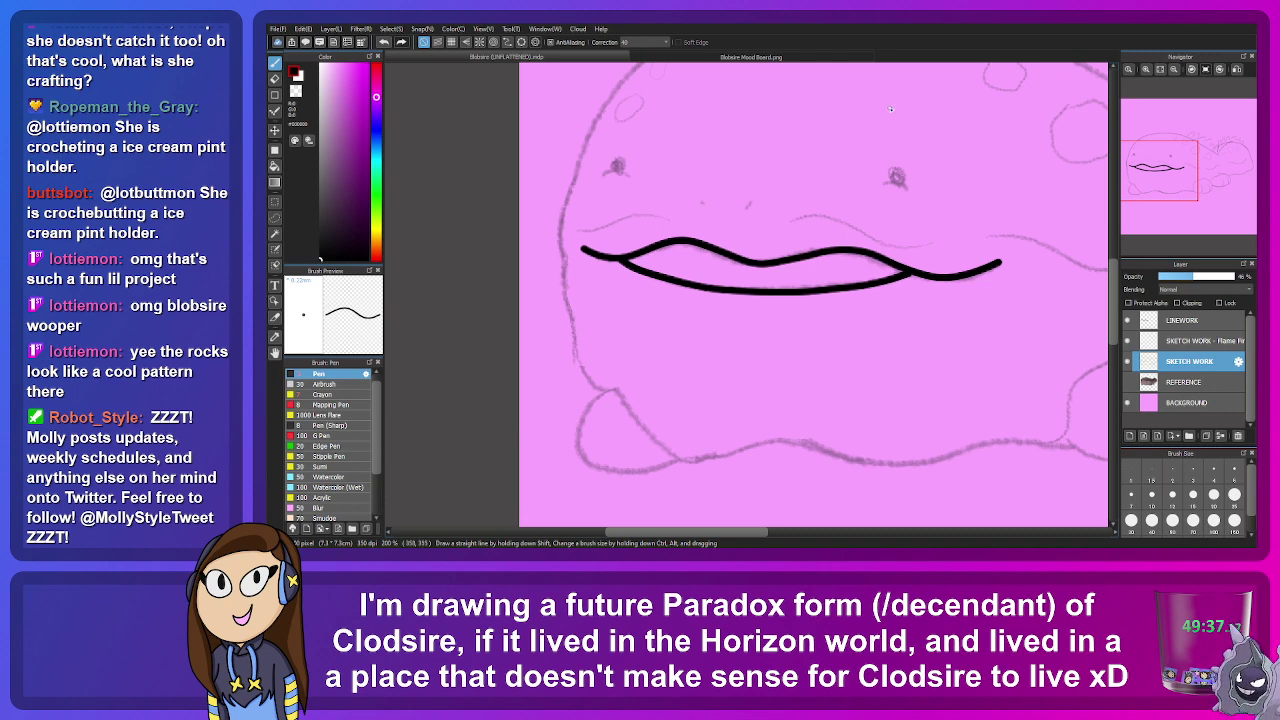
scroll(891, 109, up, 2)
scroll(690, 295, down, 1)
drag(1163, 161, 1164, 166)
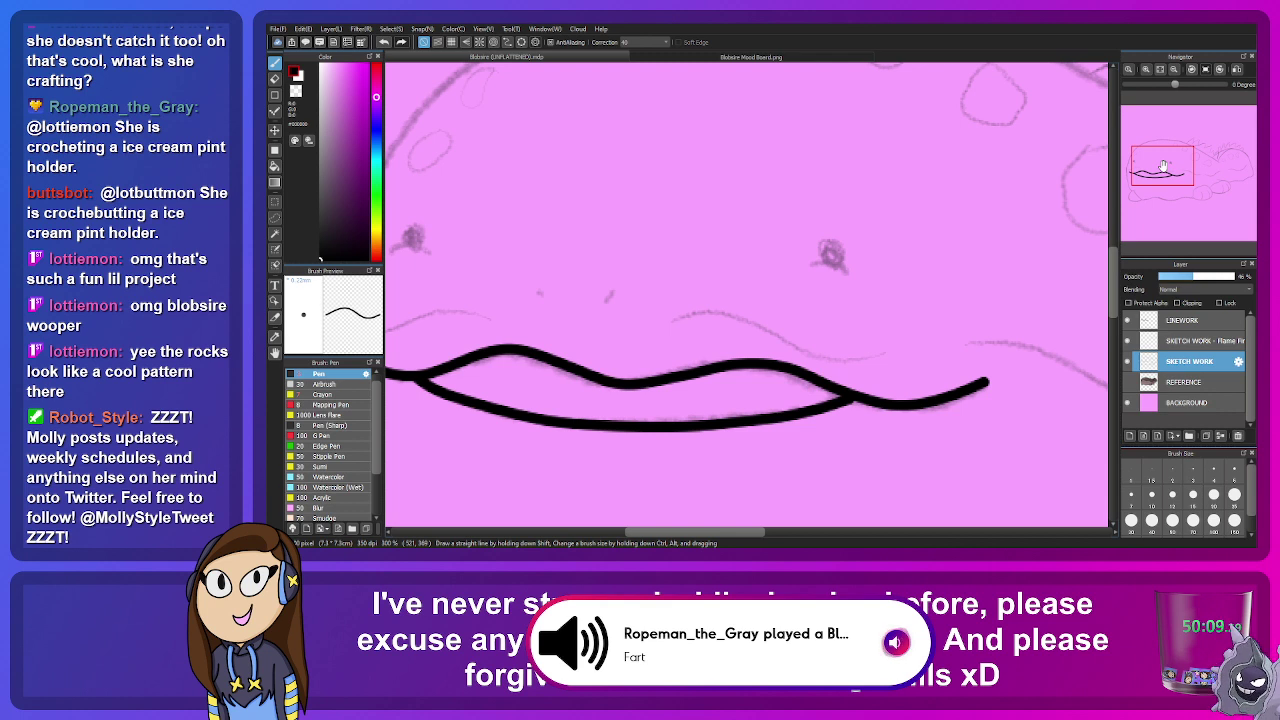
drag(1163, 166, 1153, 157)
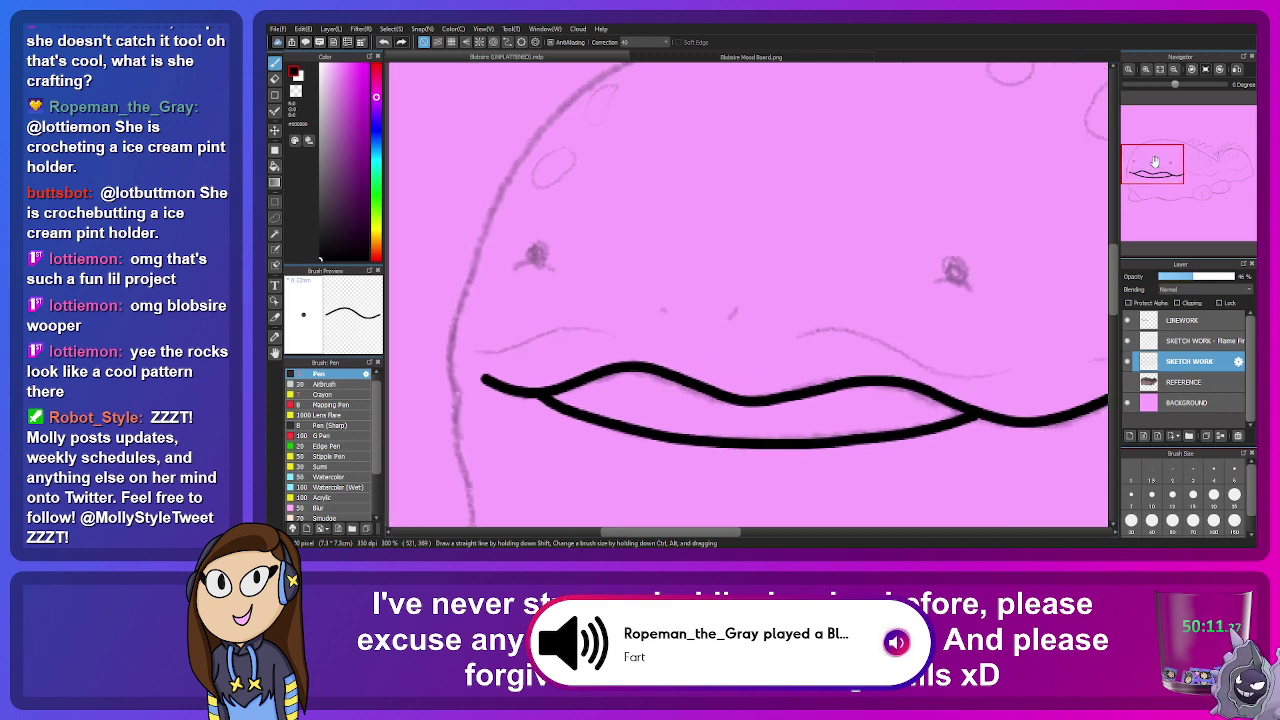
drag(926, 282, 972, 289)
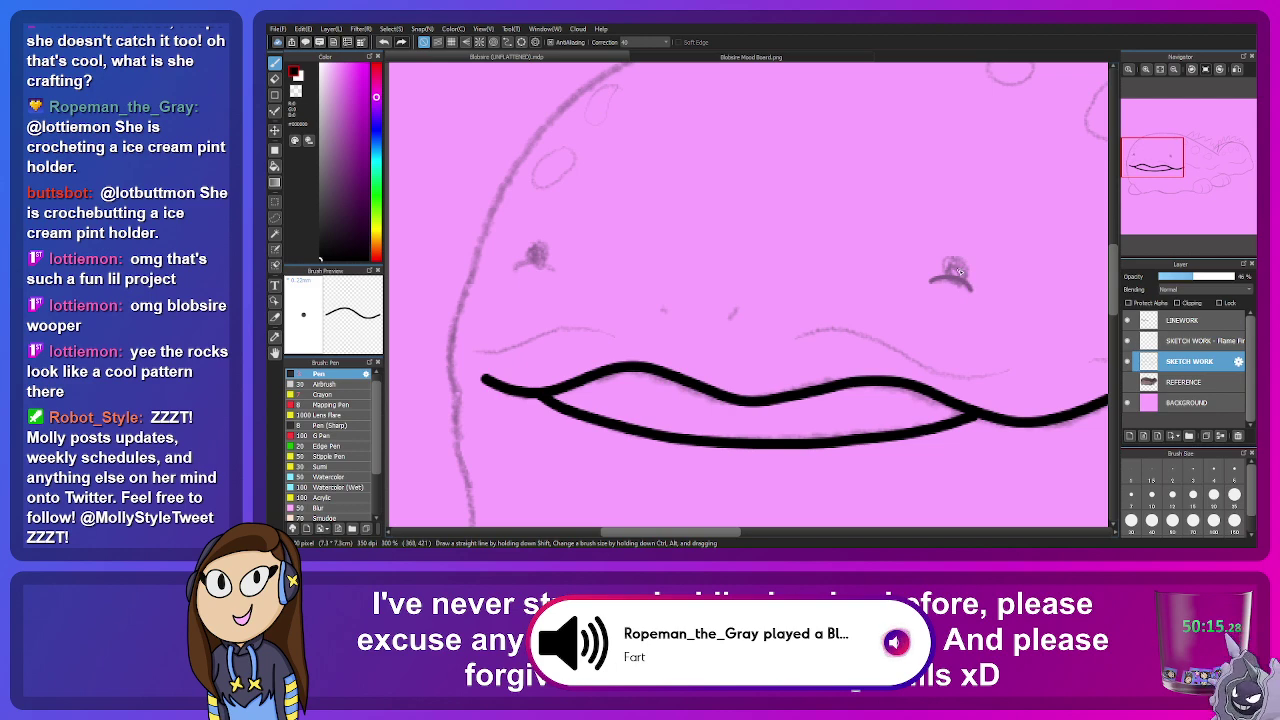
key(ctrl+z)
click(1183, 320)
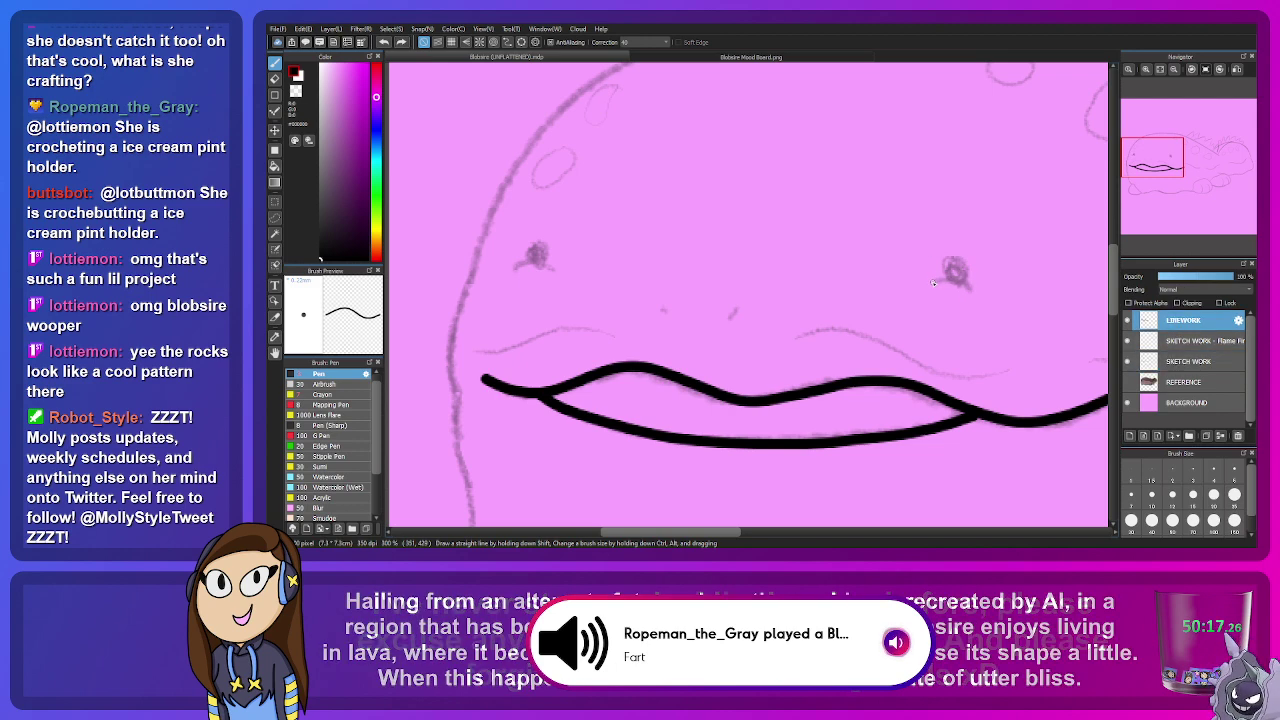
drag(931, 283, 972, 296)
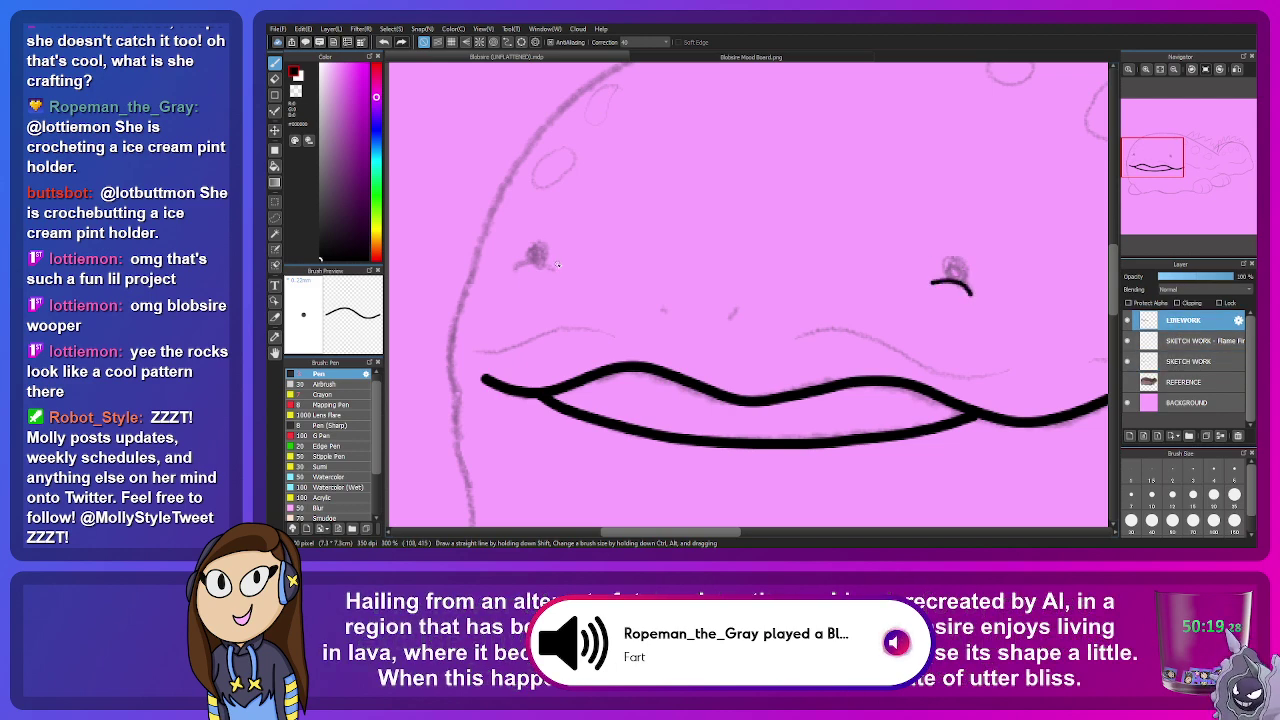
drag(516, 268, 509, 271)
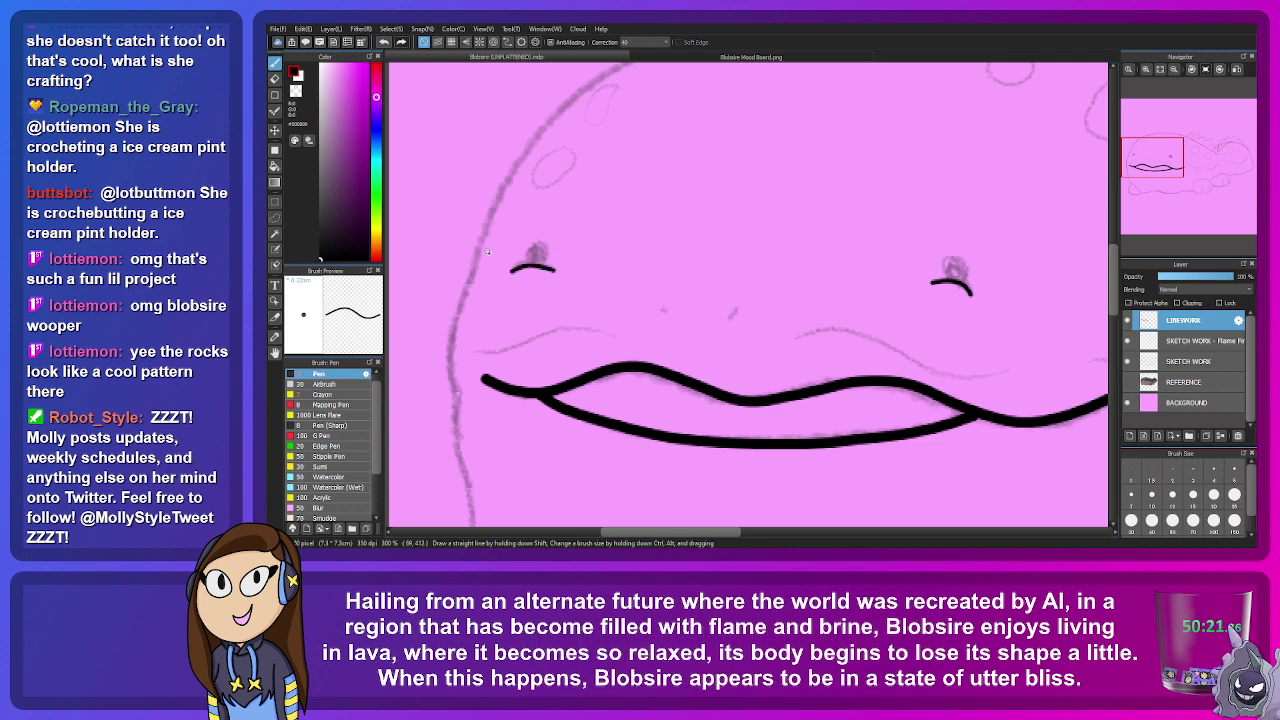
Step: Fill both eyes with very dark grey ovals above their curved lines, using the Pen at size 7
click(1173, 500)
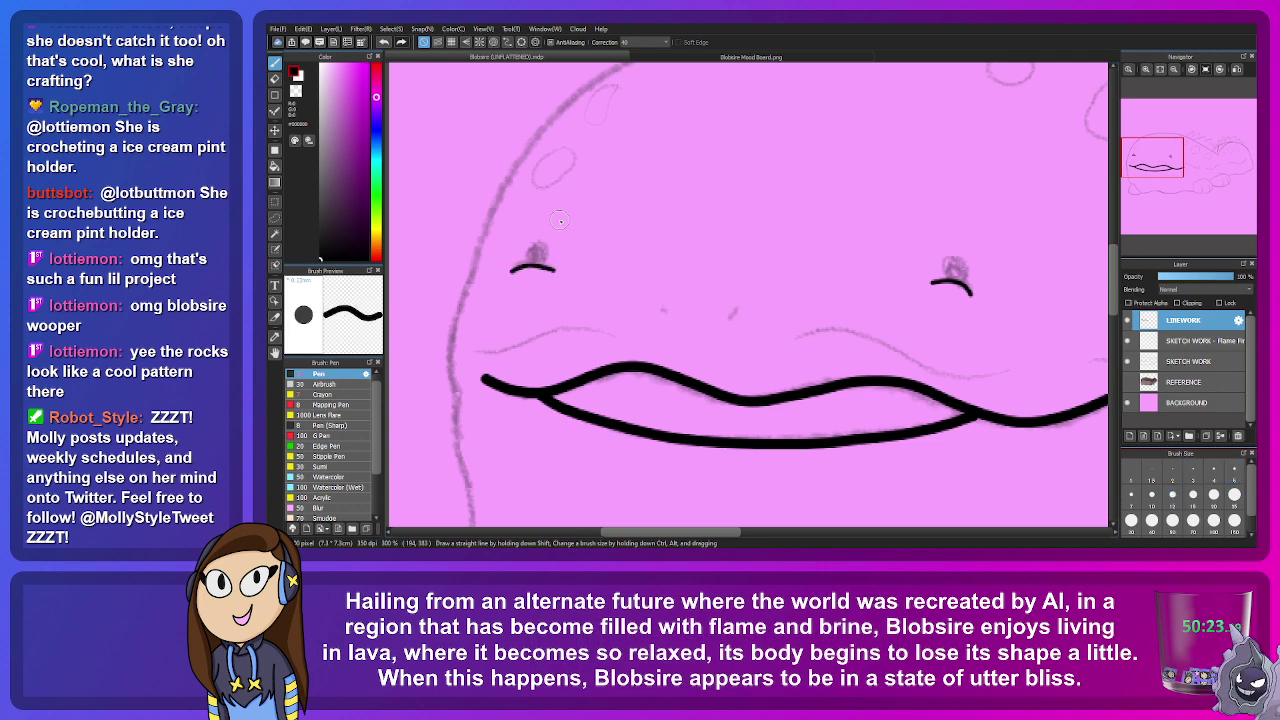
click(1132, 498)
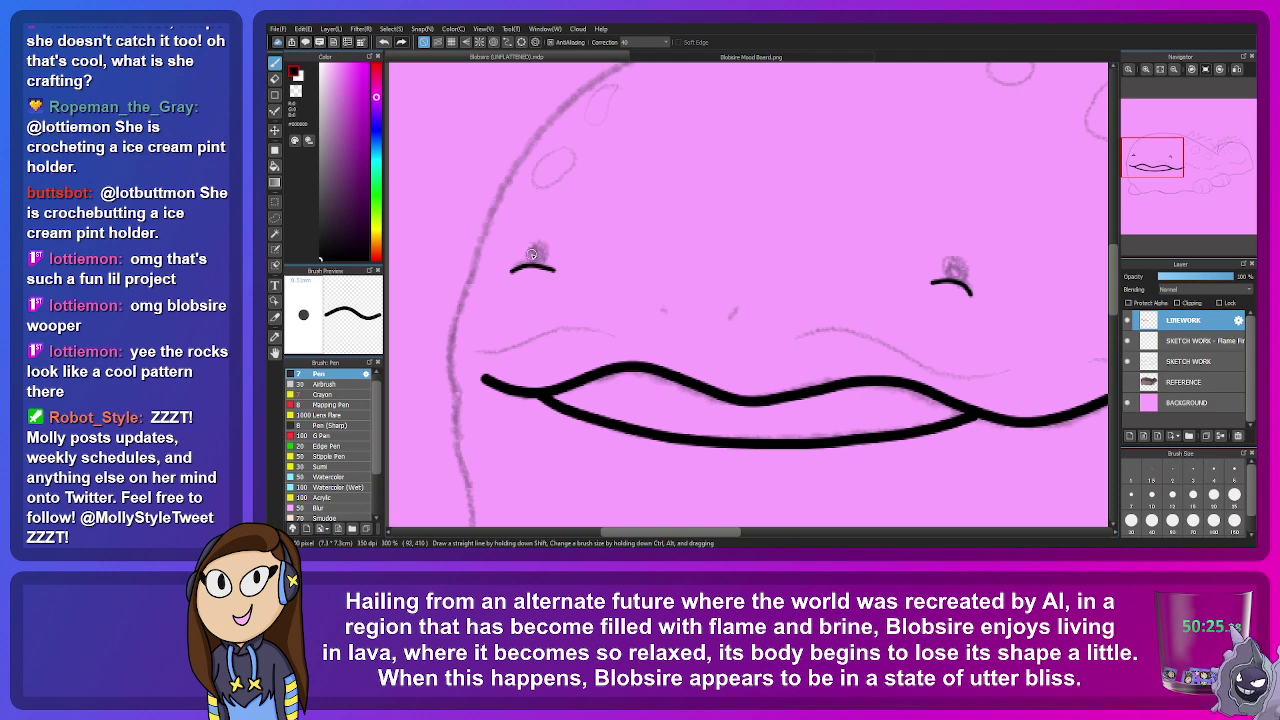
mouse_move(530, 260)
mouse_down()
mouse_move(546, 250)
mouse_move(540, 260)
mouse_move(533, 244)
mouse_up()
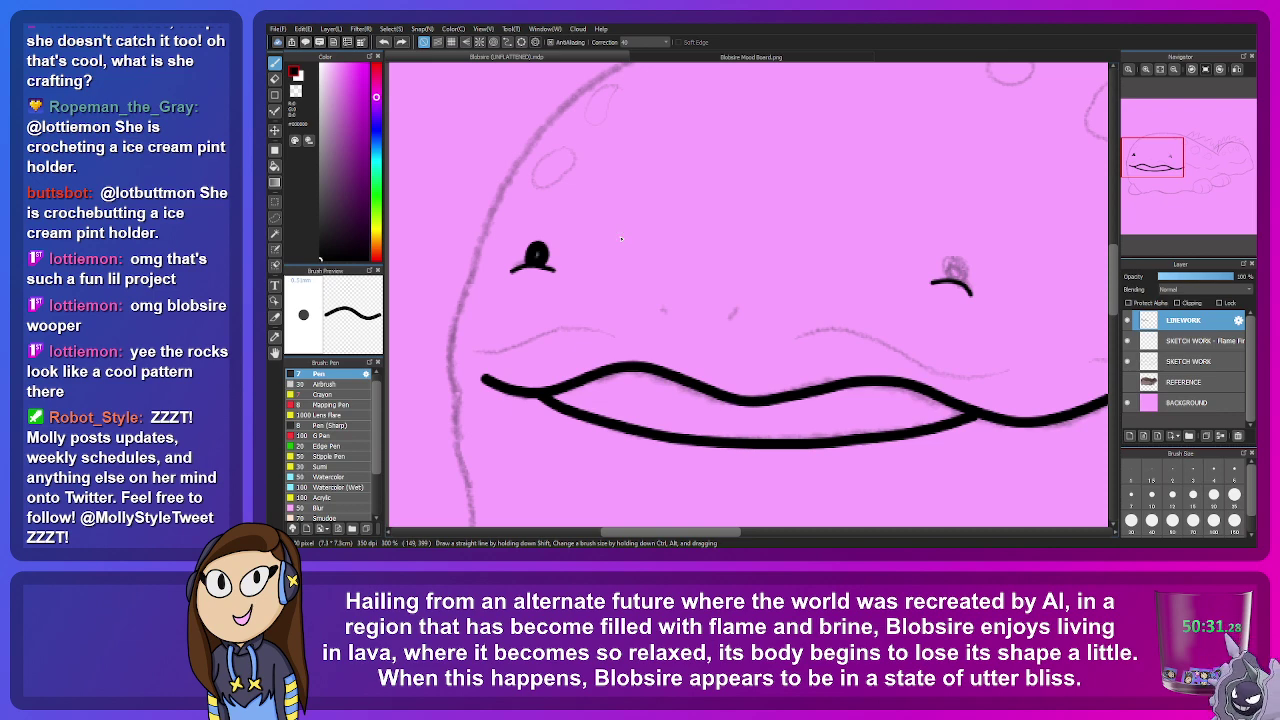
key(ctrl+z)
click(321, 249)
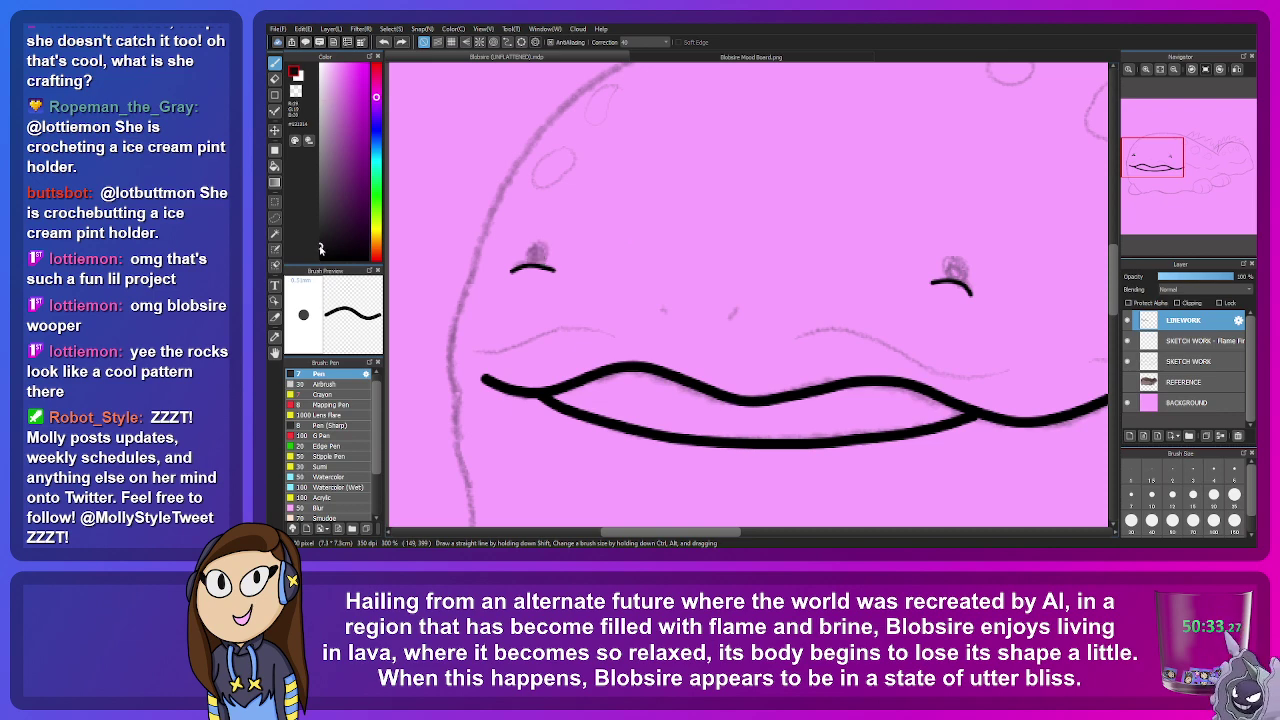
drag(531, 260, 537, 251)
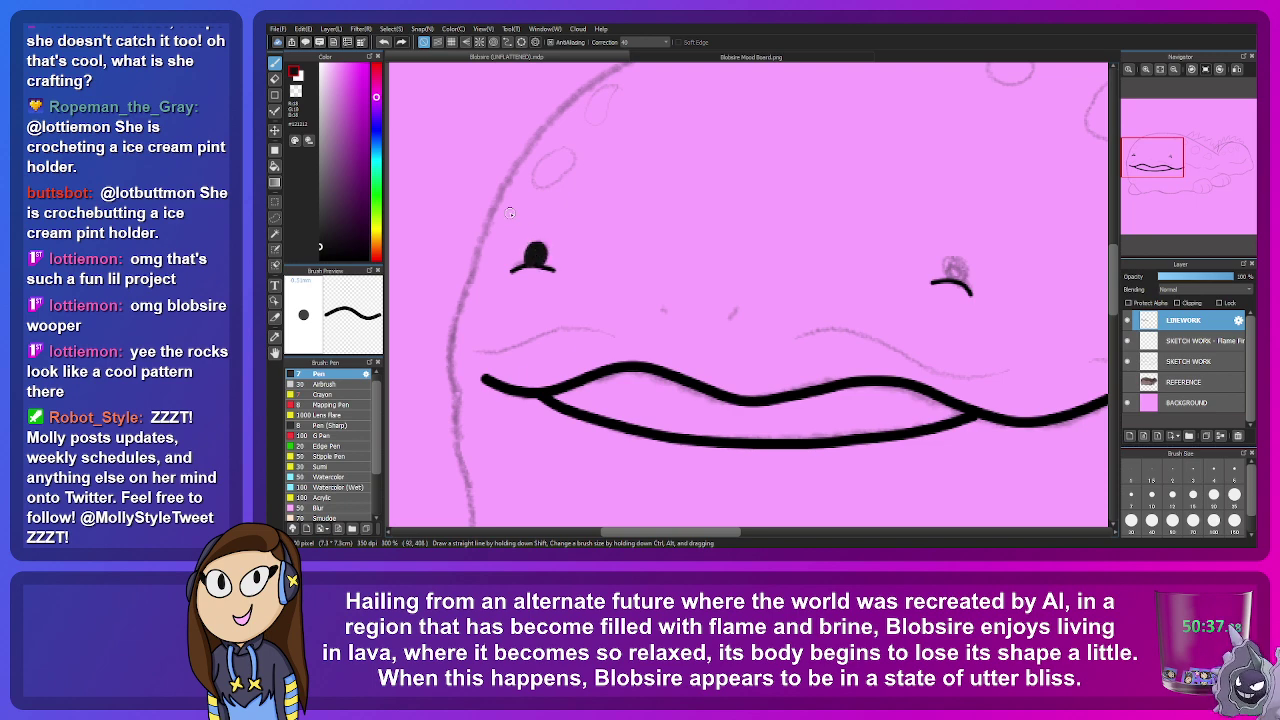
mouse_move(950, 276)
mouse_down()
mouse_move(946, 262)
mouse_move(964, 258)
mouse_move(954, 275)
mouse_up()
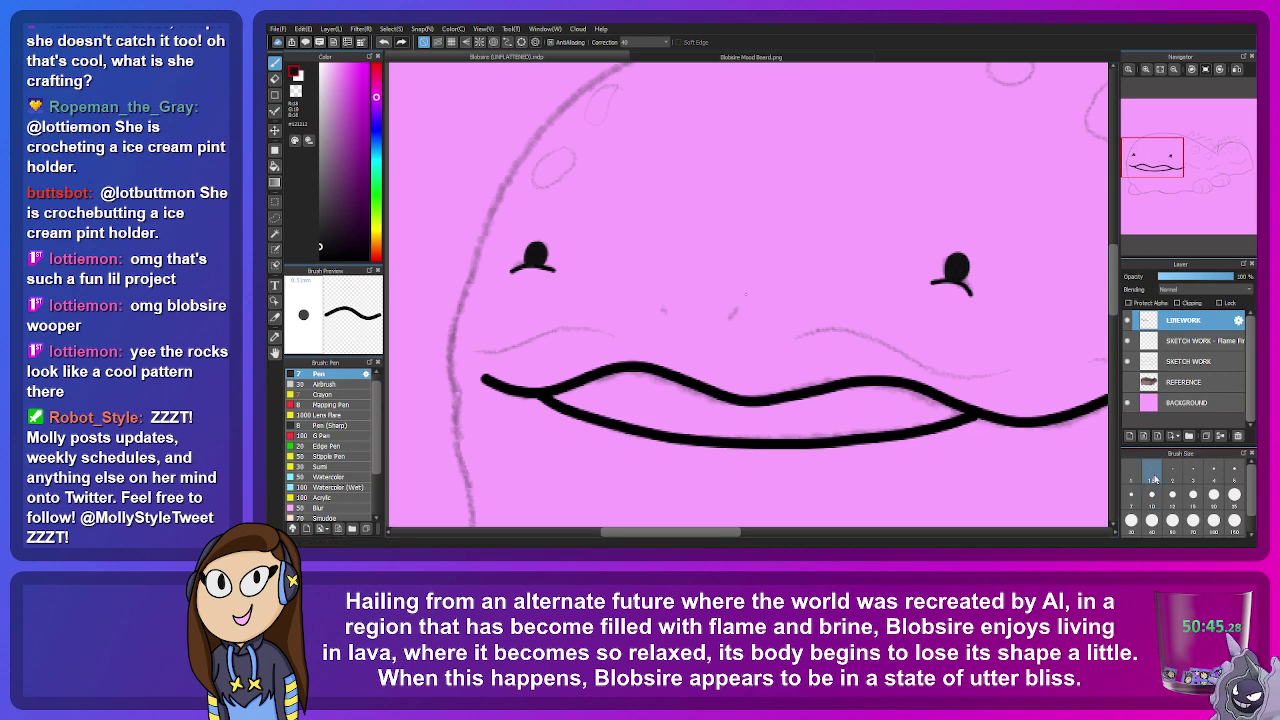
Step: Ink the rounded outline of the foot nearest the mouth and the short belly line leading away from it
mouse_move(1158, 166)
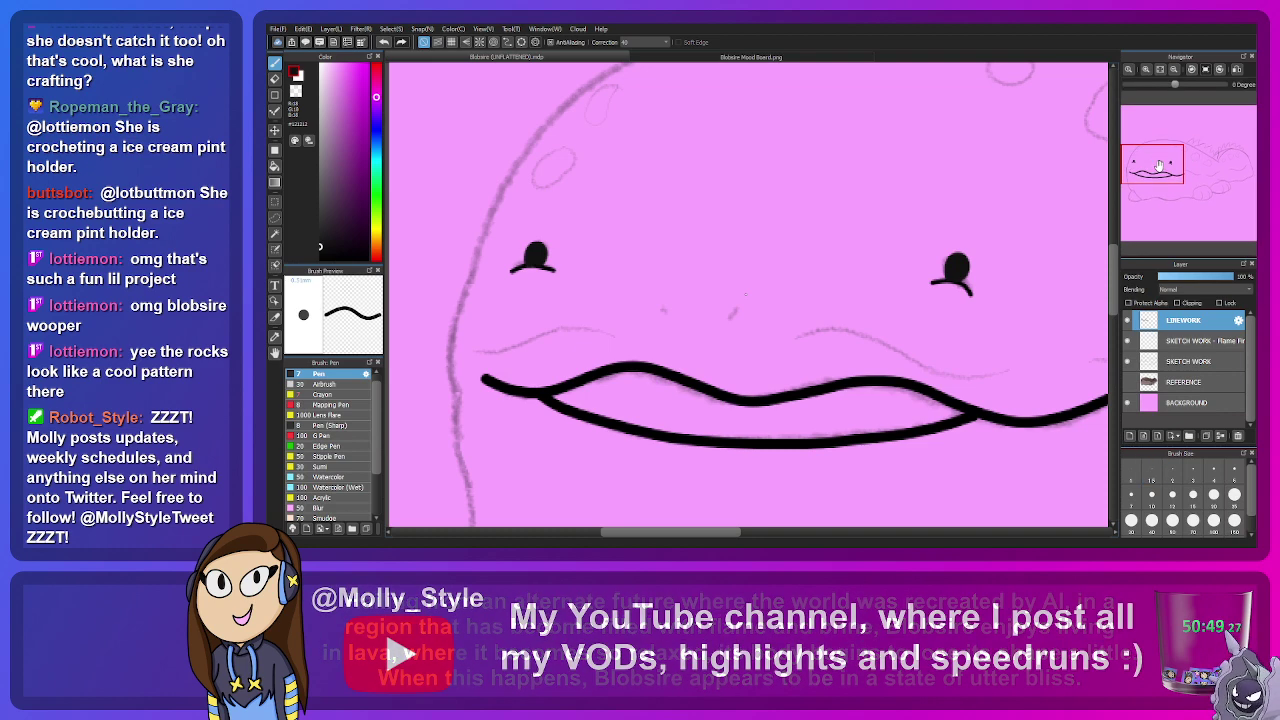
drag(1166, 160, 1190, 194)
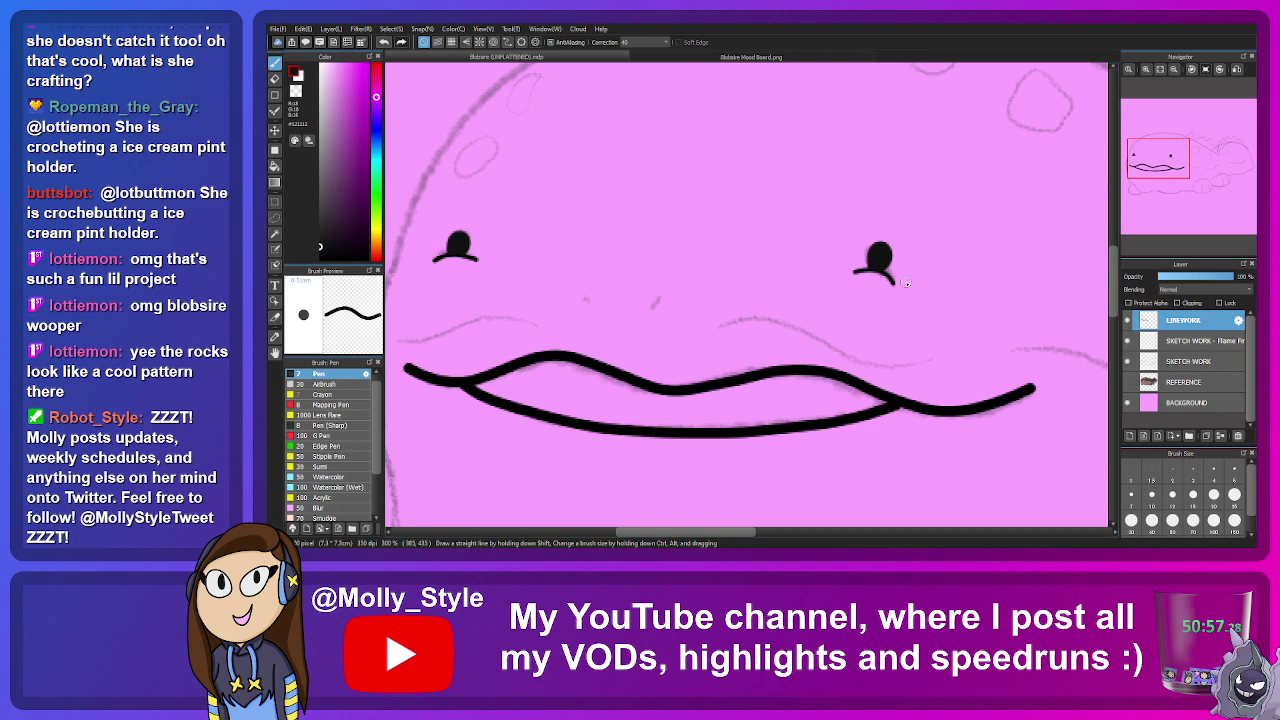
drag(1161, 168, 1158, 166)
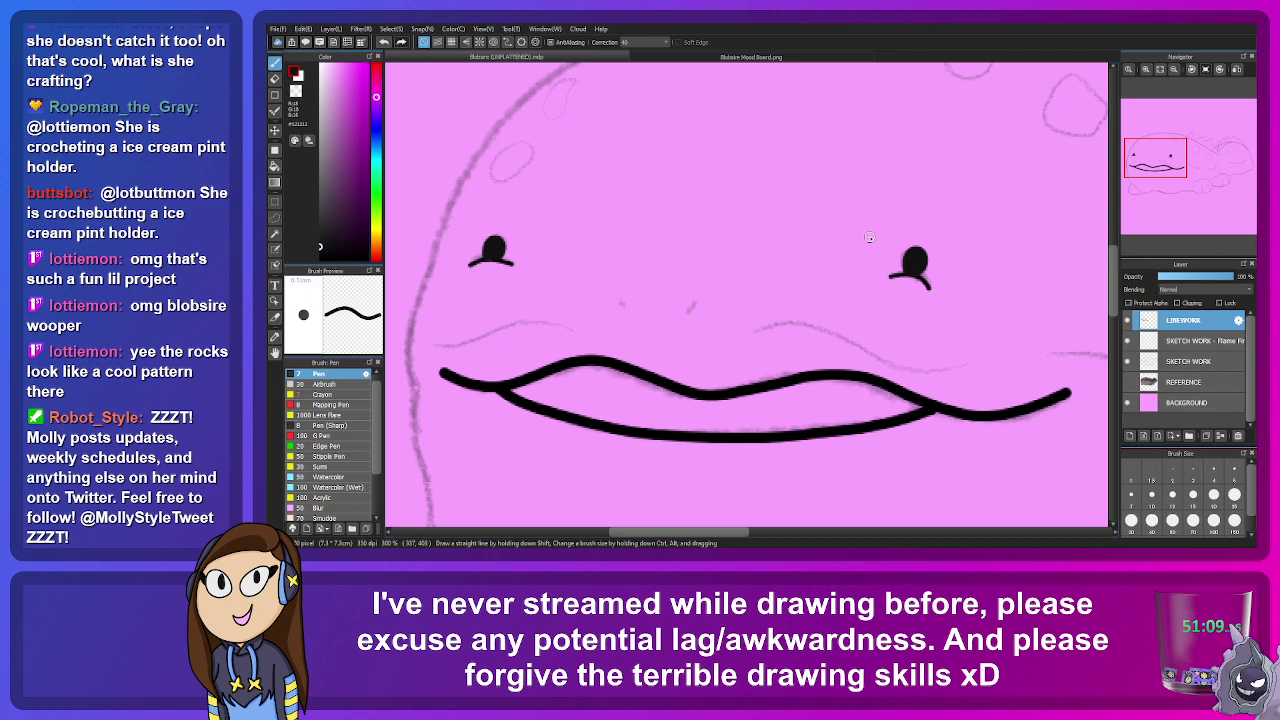
drag(1155, 160, 1178, 161)
click(1174, 495)
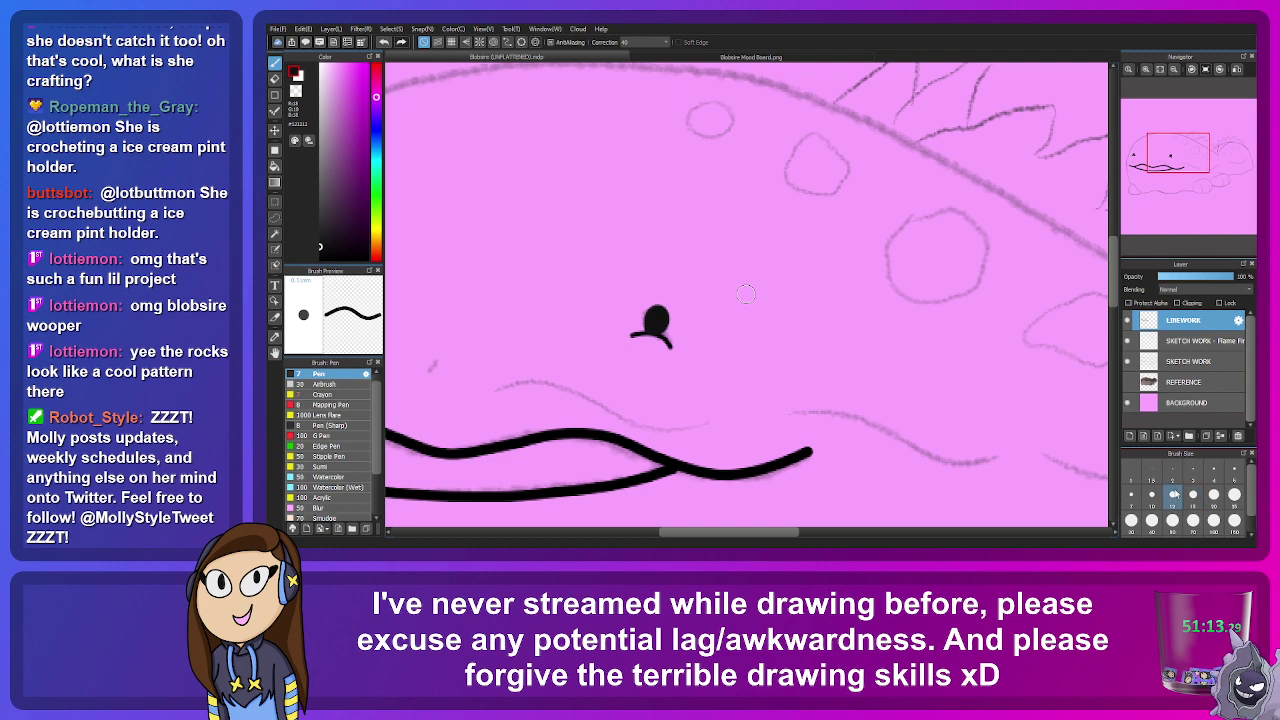
drag(1160, 158, 1204, 187)
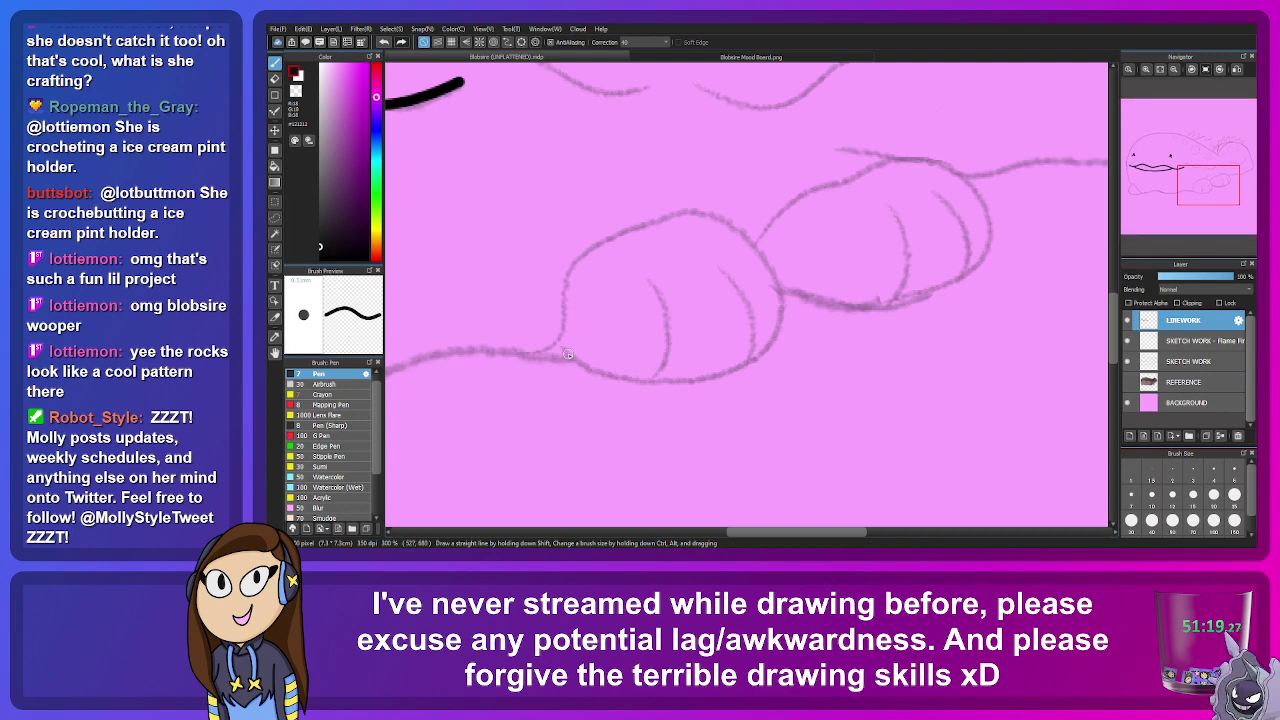
mouse_move(559, 344)
mouse_down()
mouse_move(634, 381)
mouse_move(720, 371)
mouse_move(780, 328)
mouse_move(784, 284)
mouse_move(742, 236)
mouse_move(676, 212)
mouse_move(604, 236)
mouse_move(569, 268)
mouse_move(549, 352)
mouse_move(466, 348)
mouse_move(408, 365)
mouse_up()
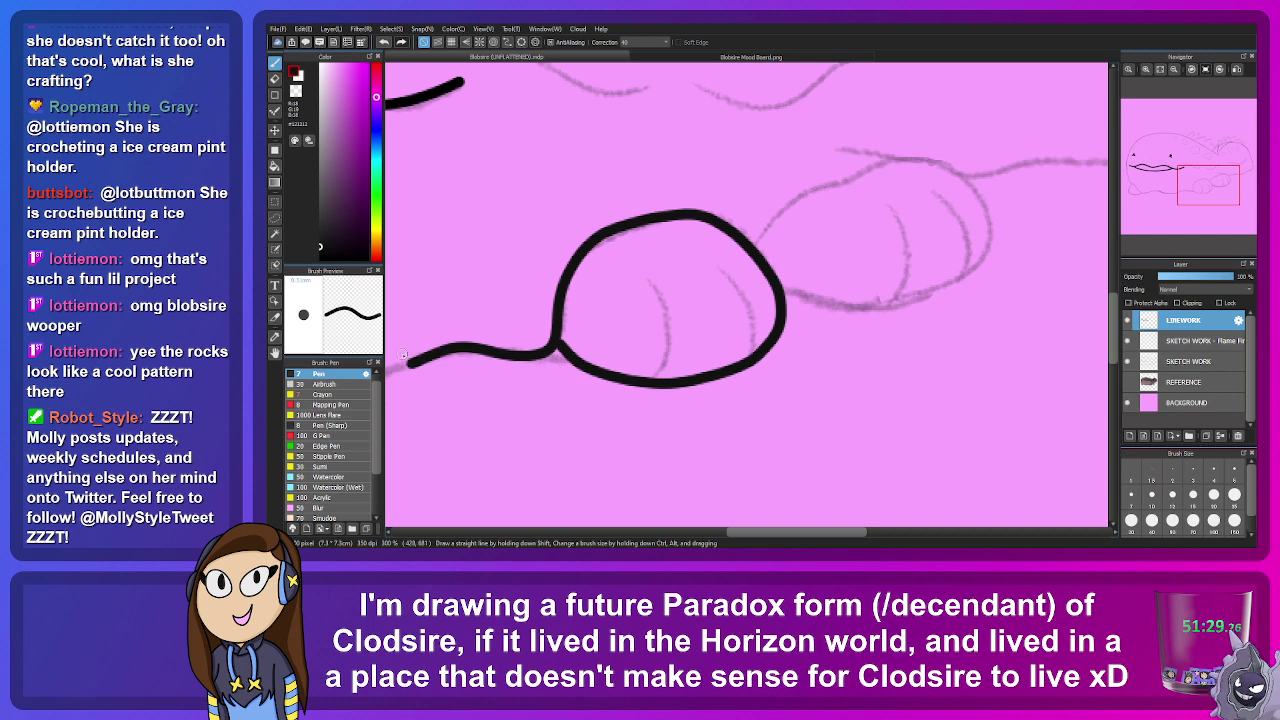
Step: With the Pen at size 3, ink two curved toe lines inside the outlined foot
click(1192, 474)
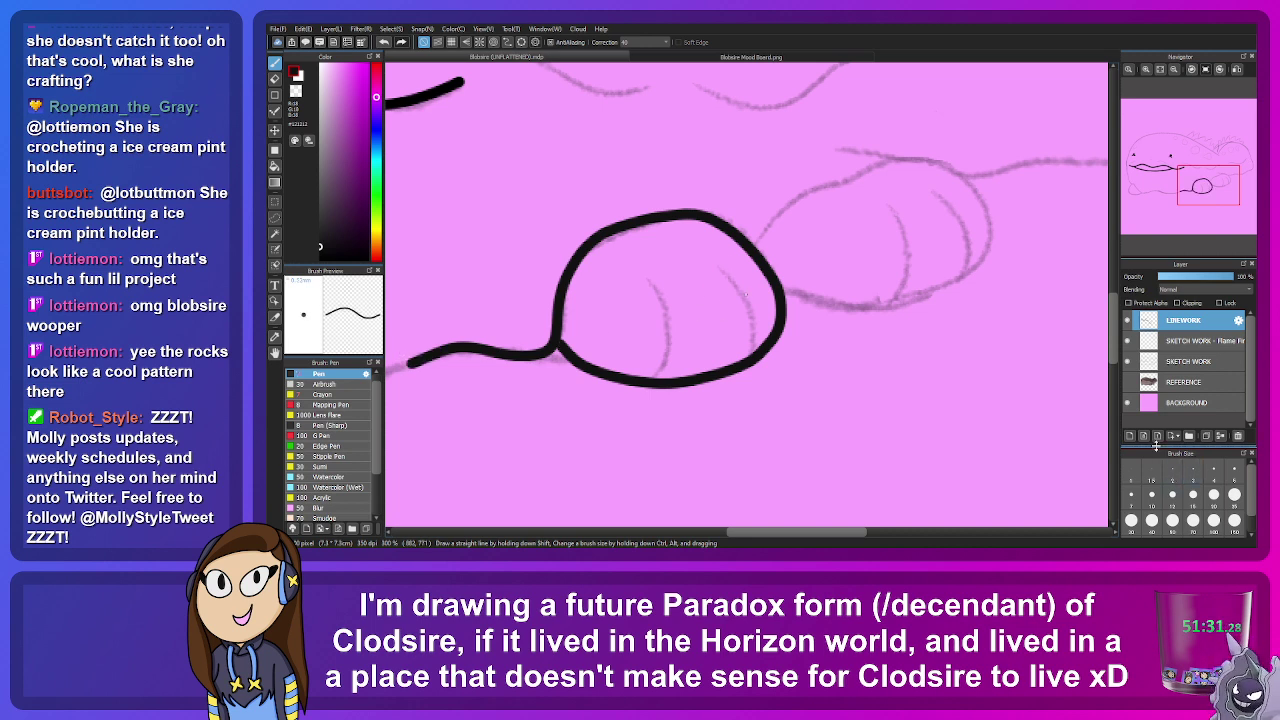
mouse_move(662, 299)
mouse_down()
mouse_move(669, 350)
mouse_move(651, 385)
mouse_up()
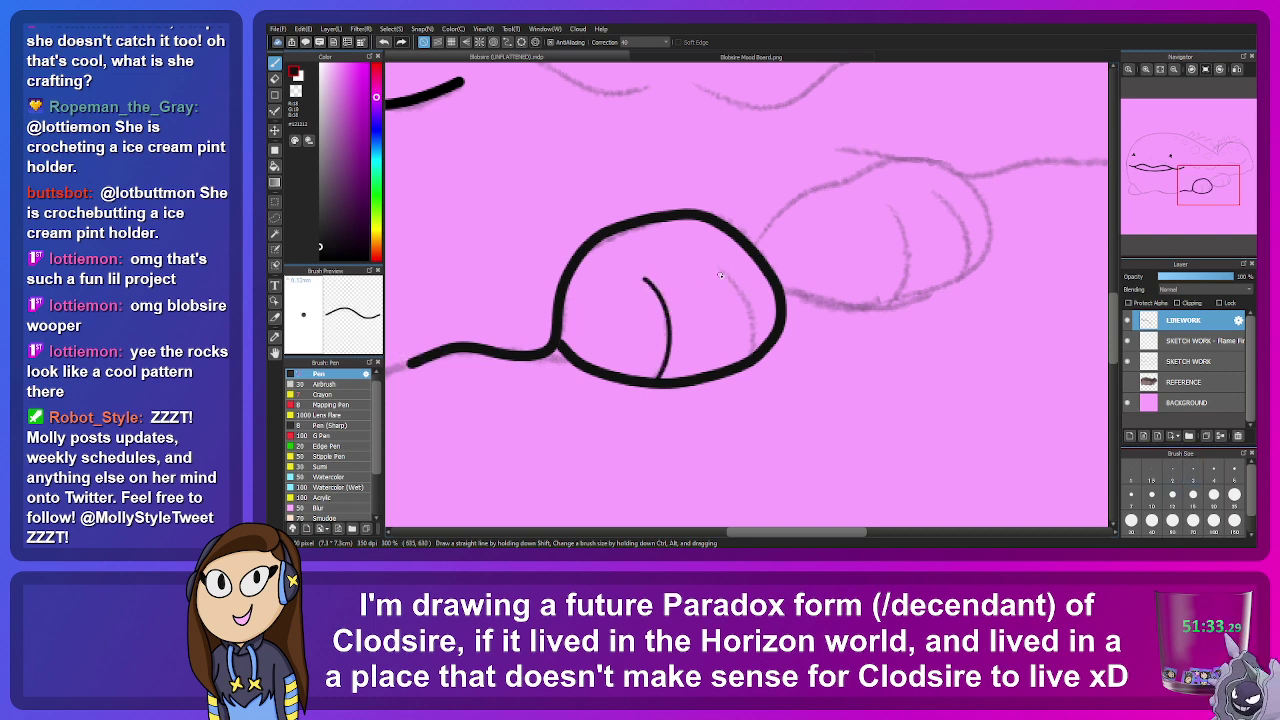
mouse_move(713, 262)
mouse_down()
mouse_move(737, 286)
mouse_move(746, 356)
mouse_move(745, 294)
mouse_up()
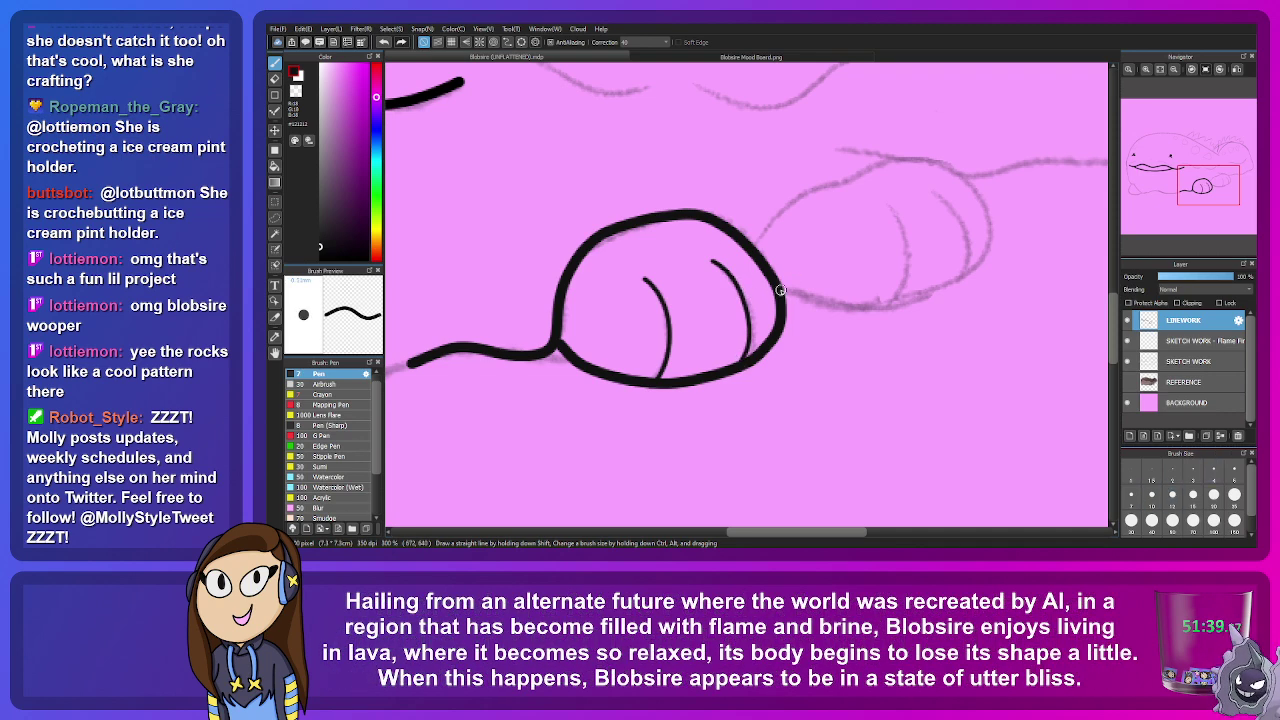
Step: Ink the outline of the second foot behind the first, with two size 3 toe lines inside it
mouse_move(781, 289)
mouse_down()
mouse_move(907, 309)
mouse_move(986, 270)
mouse_move(996, 231)
mouse_move(959, 178)
mouse_move(913, 163)
mouse_move(828, 184)
mouse_up()
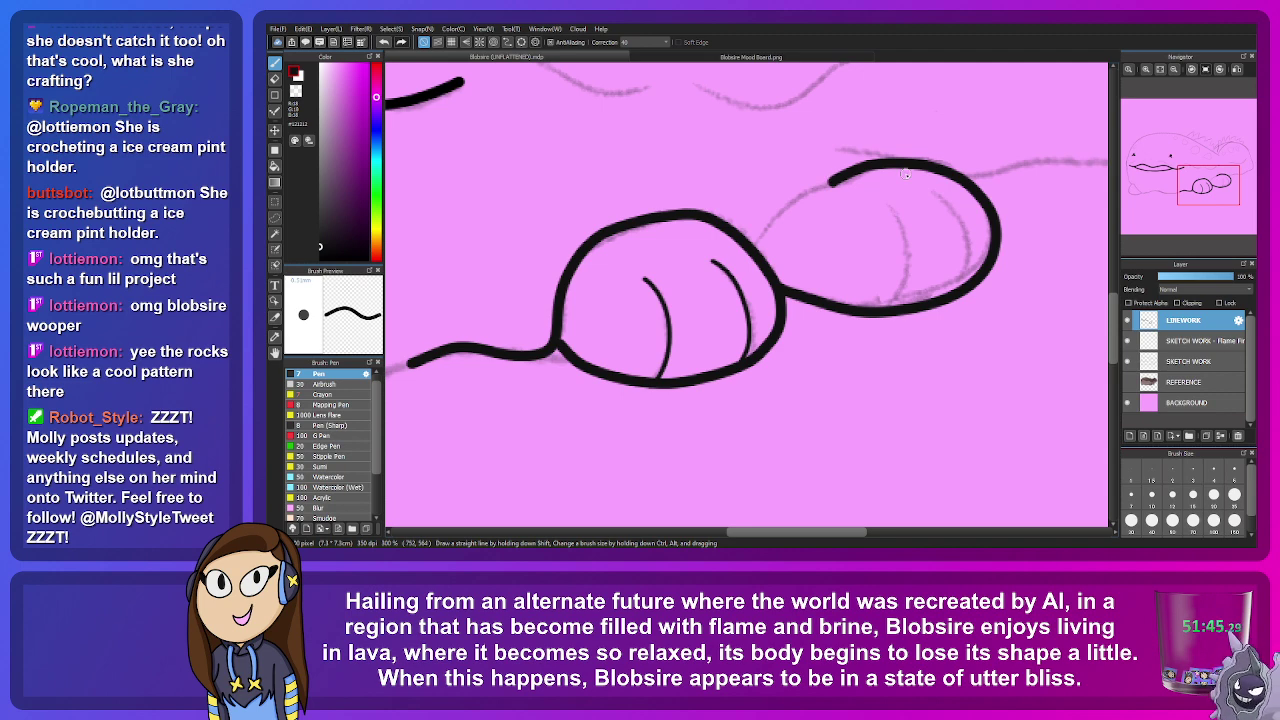
key(ctrl+z)
mouse_move(784, 293)
mouse_down()
mouse_move(898, 312)
mouse_move(942, 299)
mouse_move(975, 278)
mouse_move(992, 222)
mouse_move(953, 176)
mouse_move(887, 164)
mouse_move(794, 191)
mouse_move(725, 218)
mouse_up()
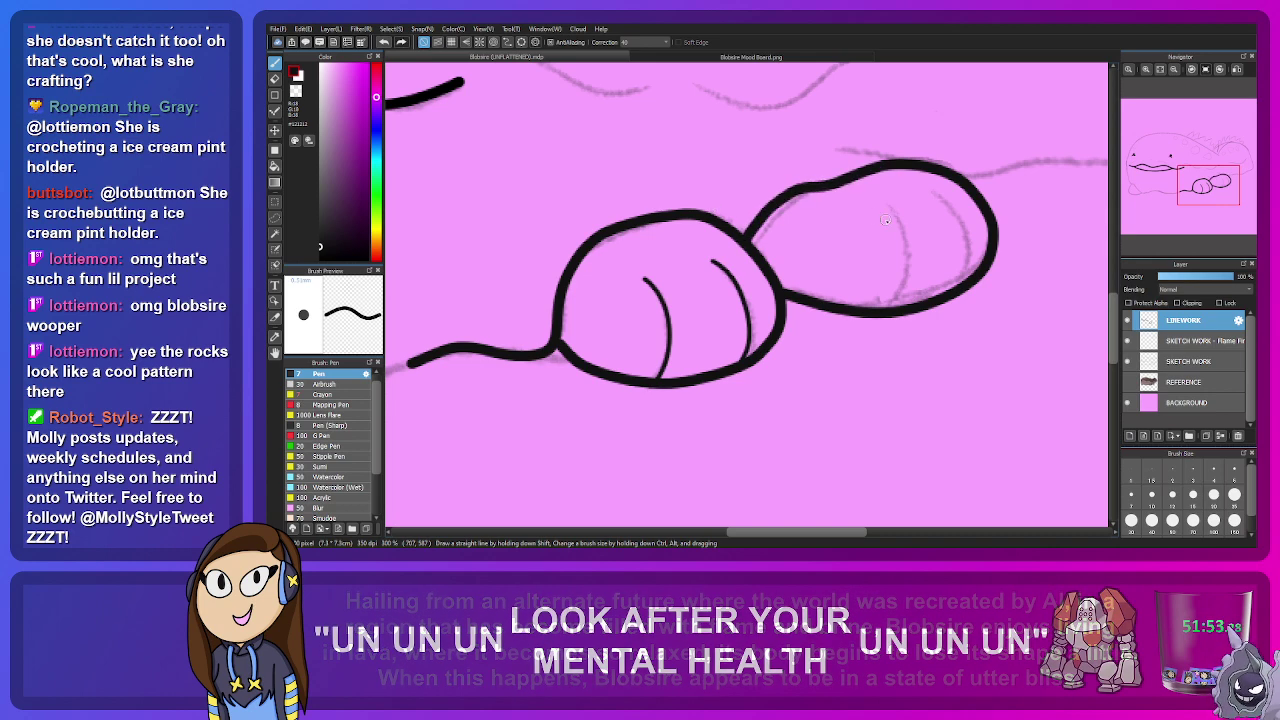
click(1193, 472)
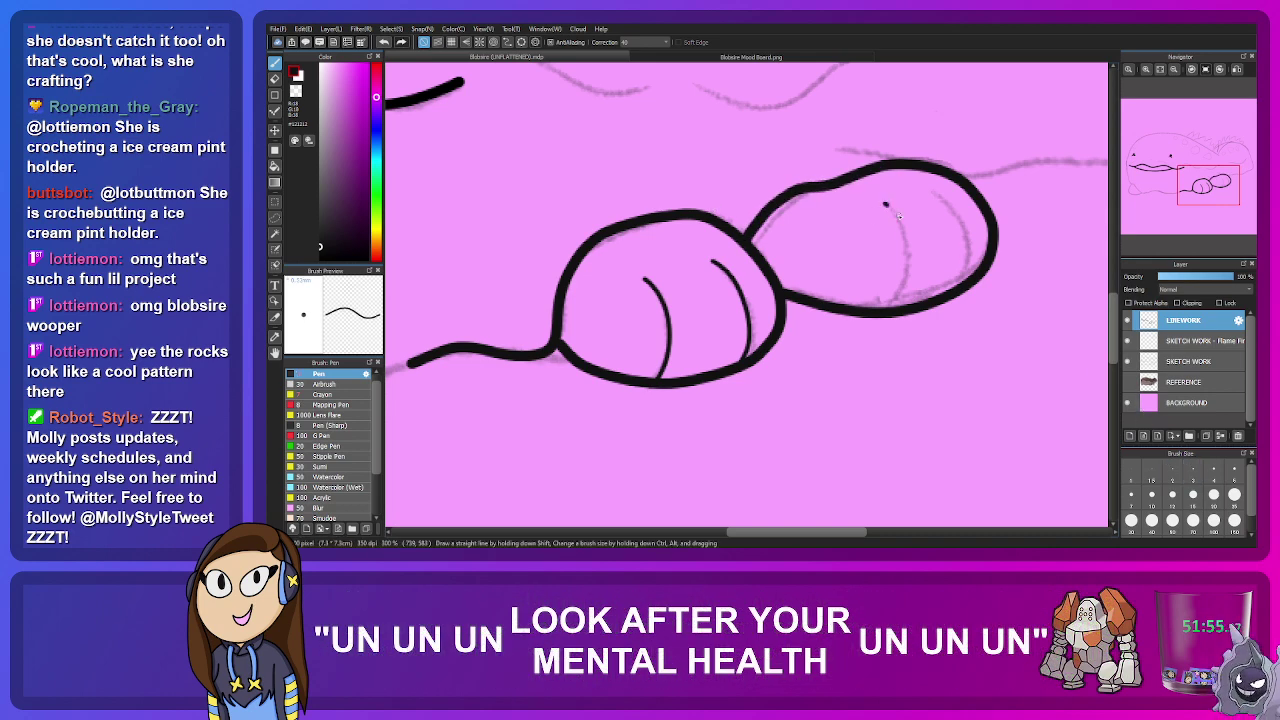
mouse_move(885, 204)
mouse_down()
mouse_move(907, 269)
mouse_move(889, 298)
mouse_up()
mouse_move(937, 192)
mouse_down()
mouse_move(969, 244)
mouse_move(950, 291)
mouse_up()
Step: Restore the Pen size to 7 and ink the back and head outline from below the flames around to the front of the face
click(1215, 474)
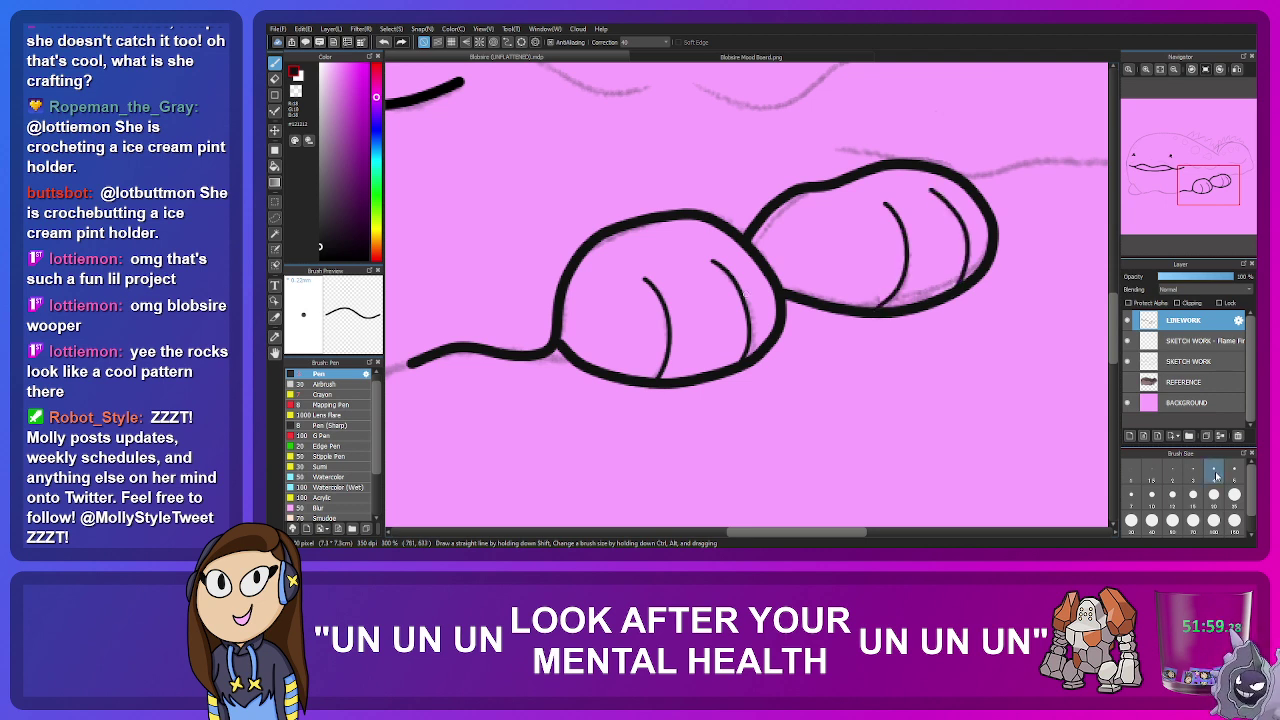
click(1131, 494)
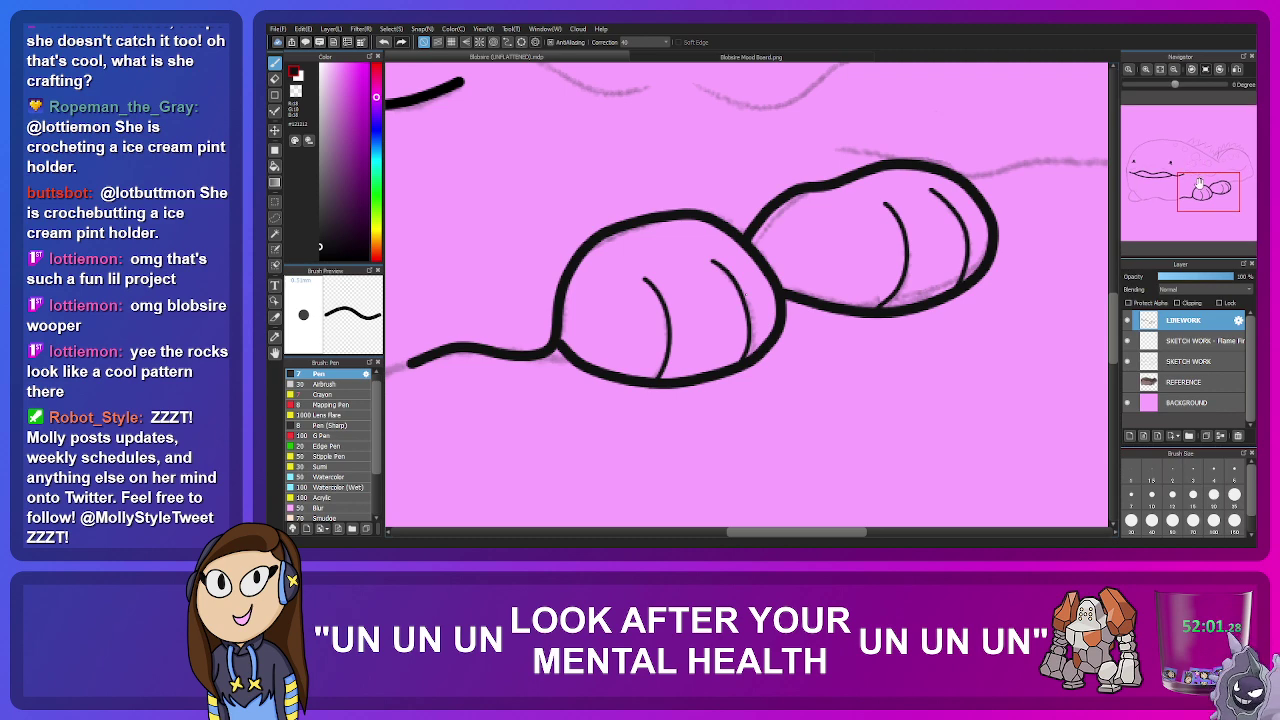
drag(1199, 183, 1211, 183)
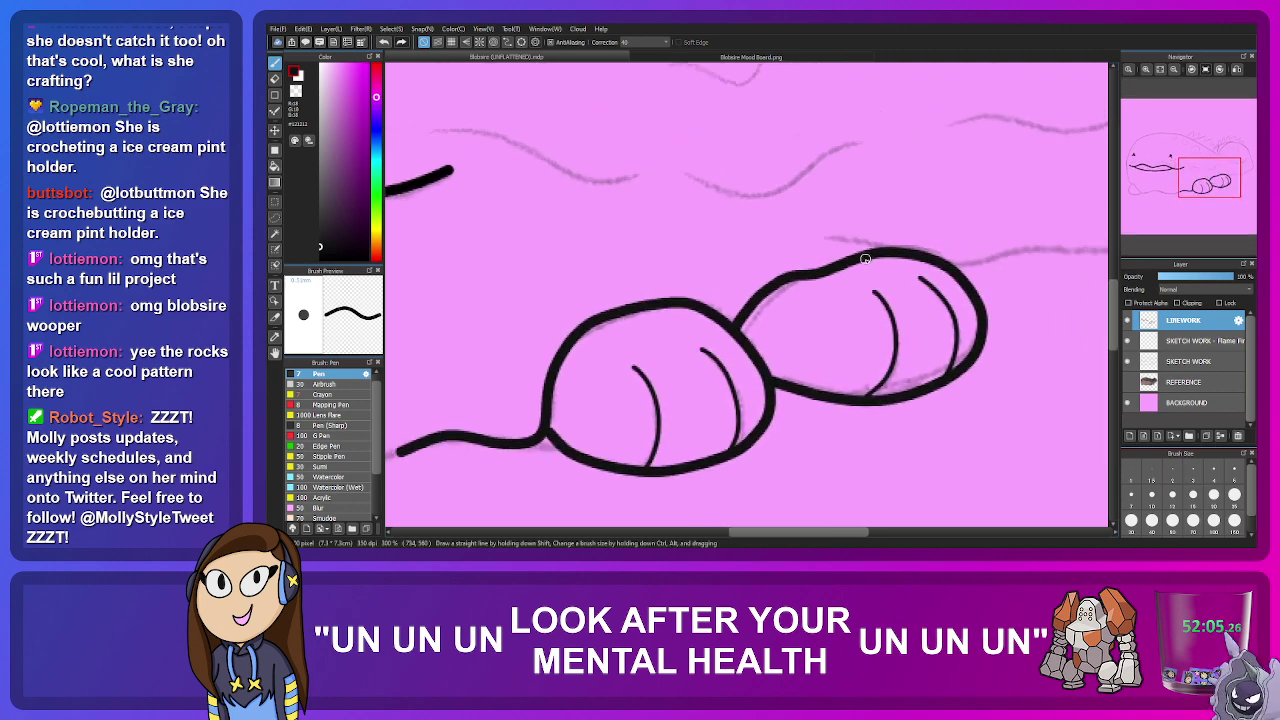
click(1163, 196)
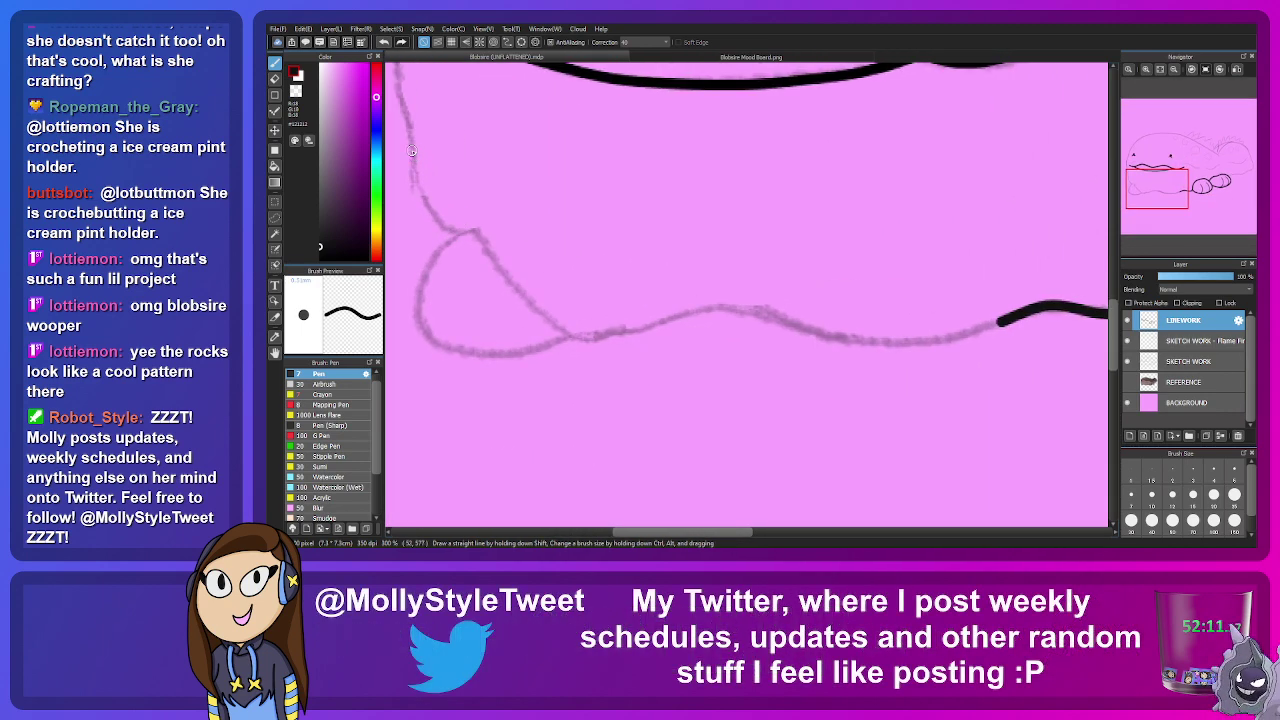
drag(1184, 158, 1195, 148)
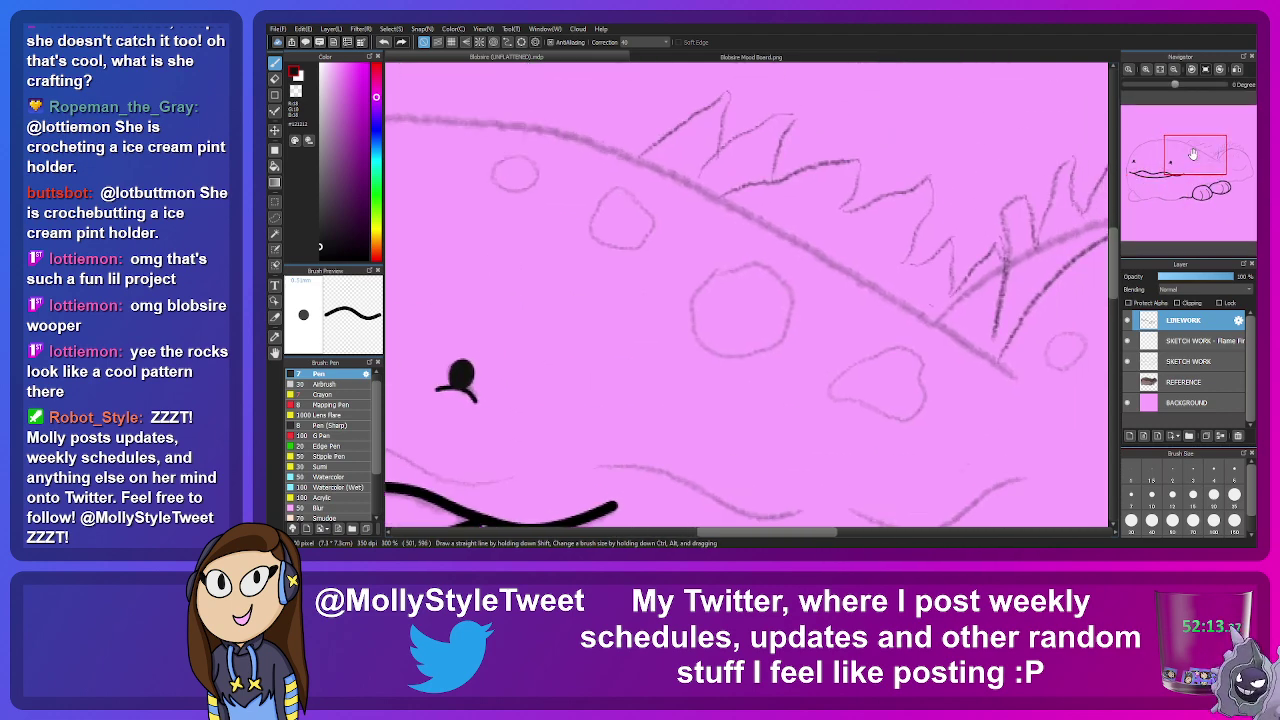
mouse_move(1013, 374)
mouse_down()
mouse_move(677, 178)
mouse_move(534, 128)
mouse_move(412, 110)
mouse_up()
mouse_move(1194, 150)
mouse_down()
mouse_move(1137, 148)
mouse_move(1147, 153)
mouse_up()
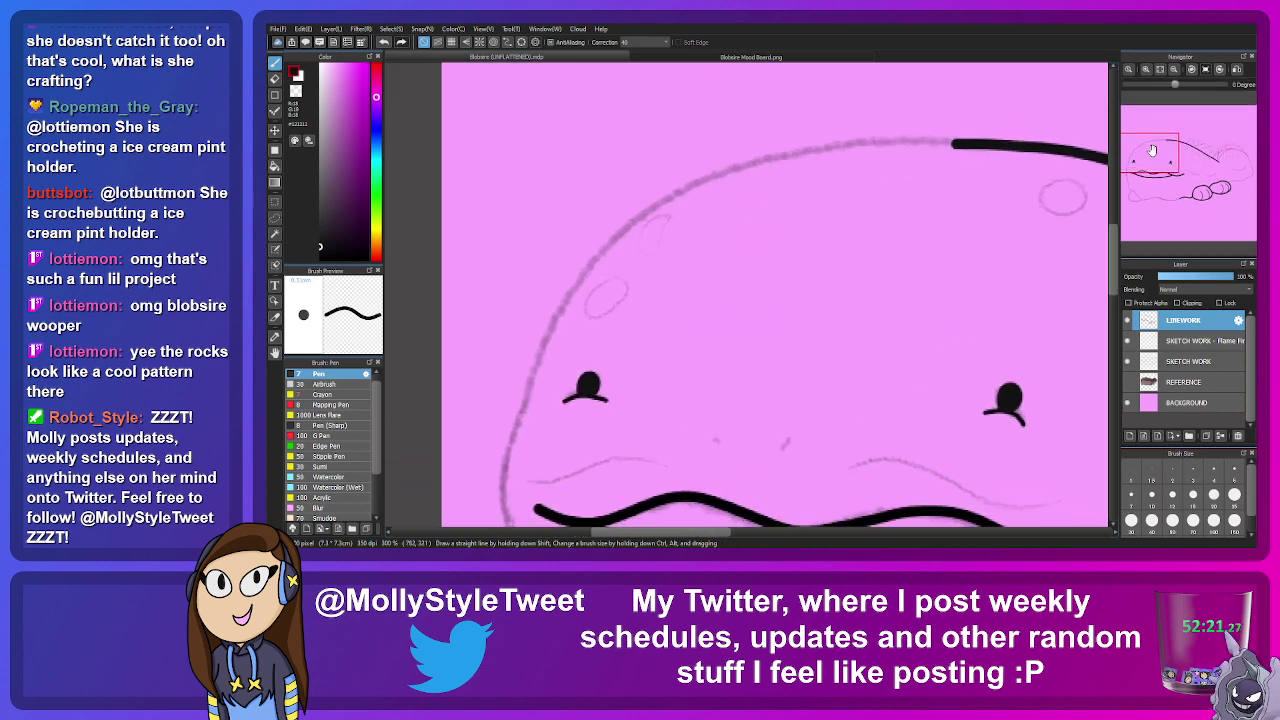
mouse_move(954, 143)
mouse_down()
mouse_move(856, 137)
mouse_move(760, 157)
mouse_move(613, 240)
mouse_move(530, 380)
mouse_move(506, 450)
mouse_move(510, 485)
mouse_up()
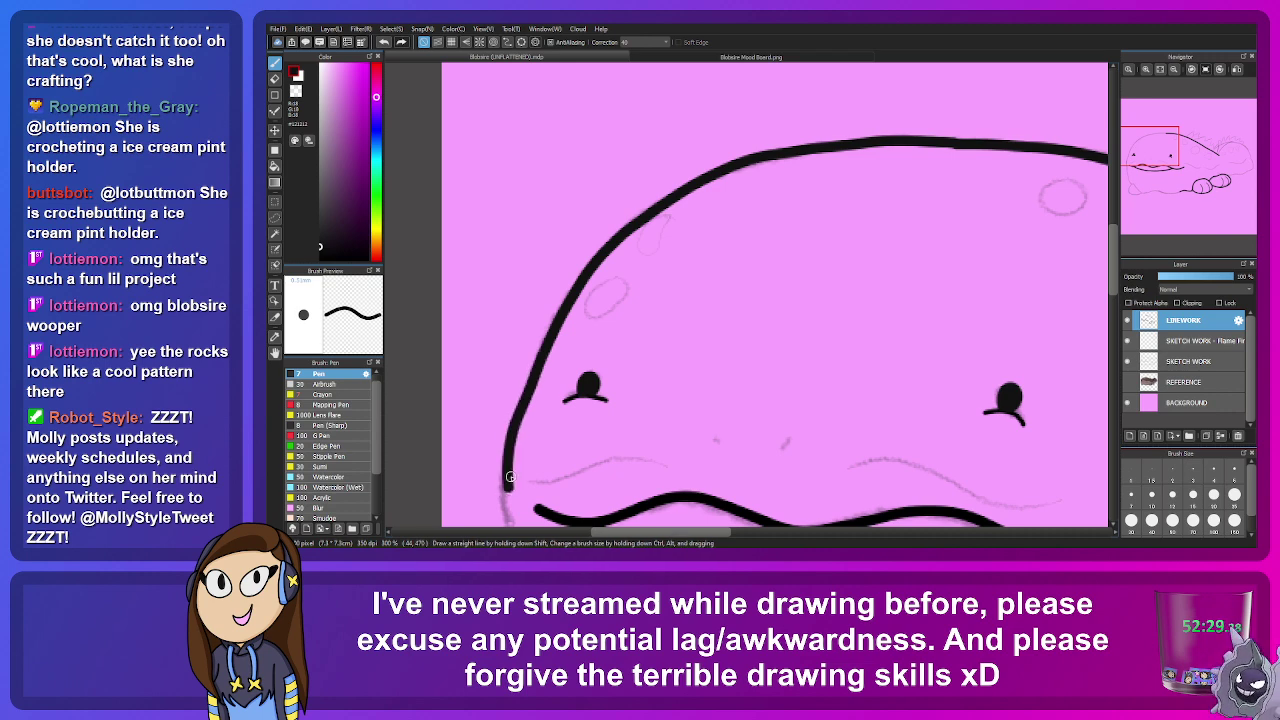
Step: Redo the end of the face outline and continue it down past the mouth and along the wavy belly to the inked foot
drag(1148, 148, 1151, 183)
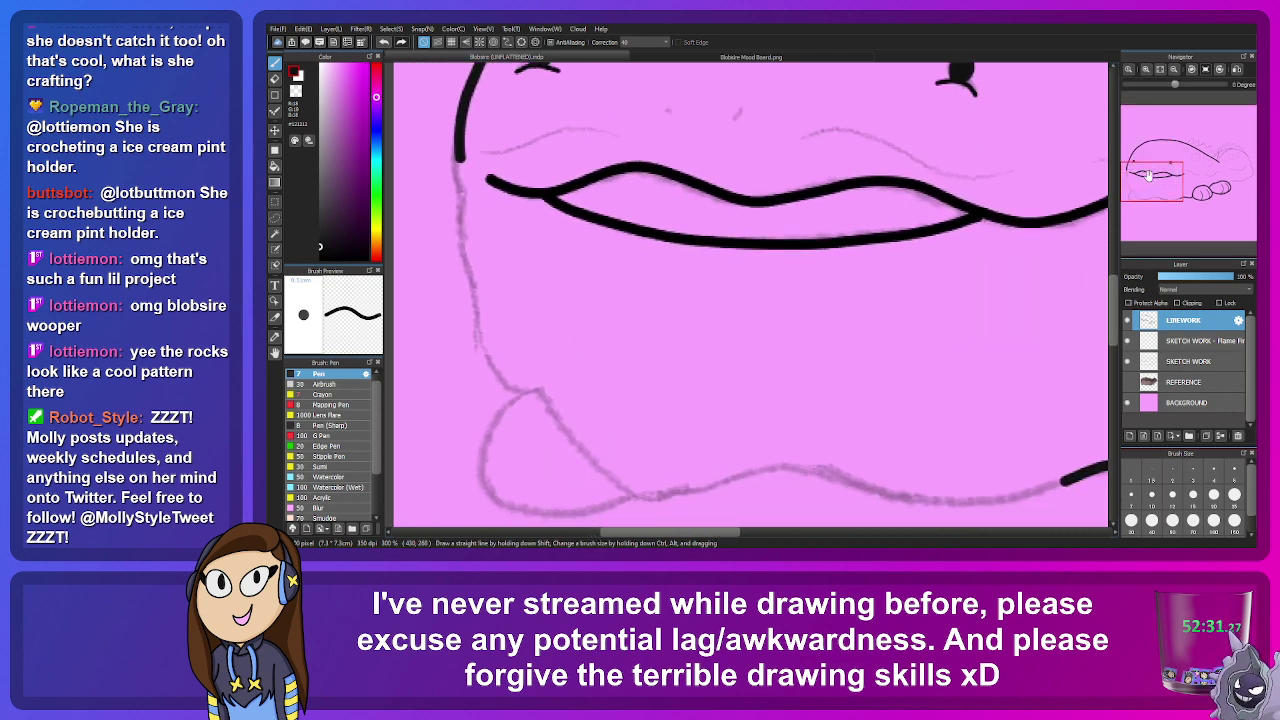
drag(458, 162, 459, 189)
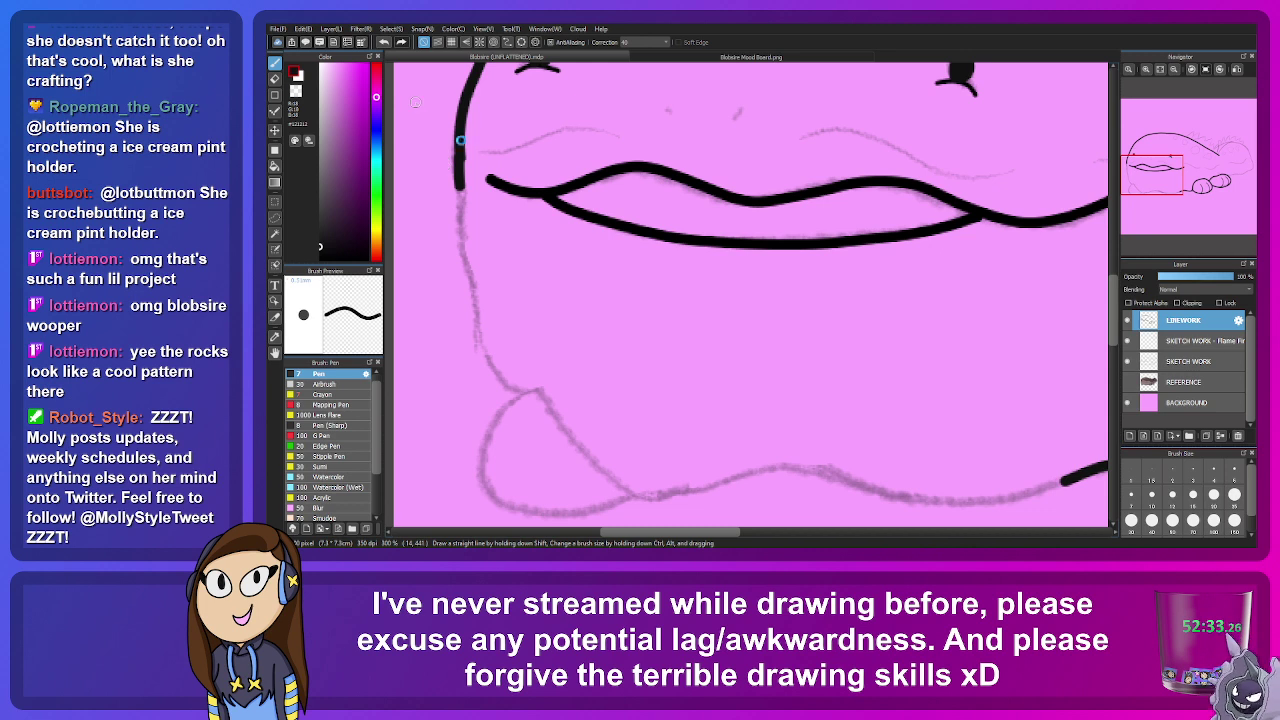
key(ctrl+z)
key(ctrl+z)
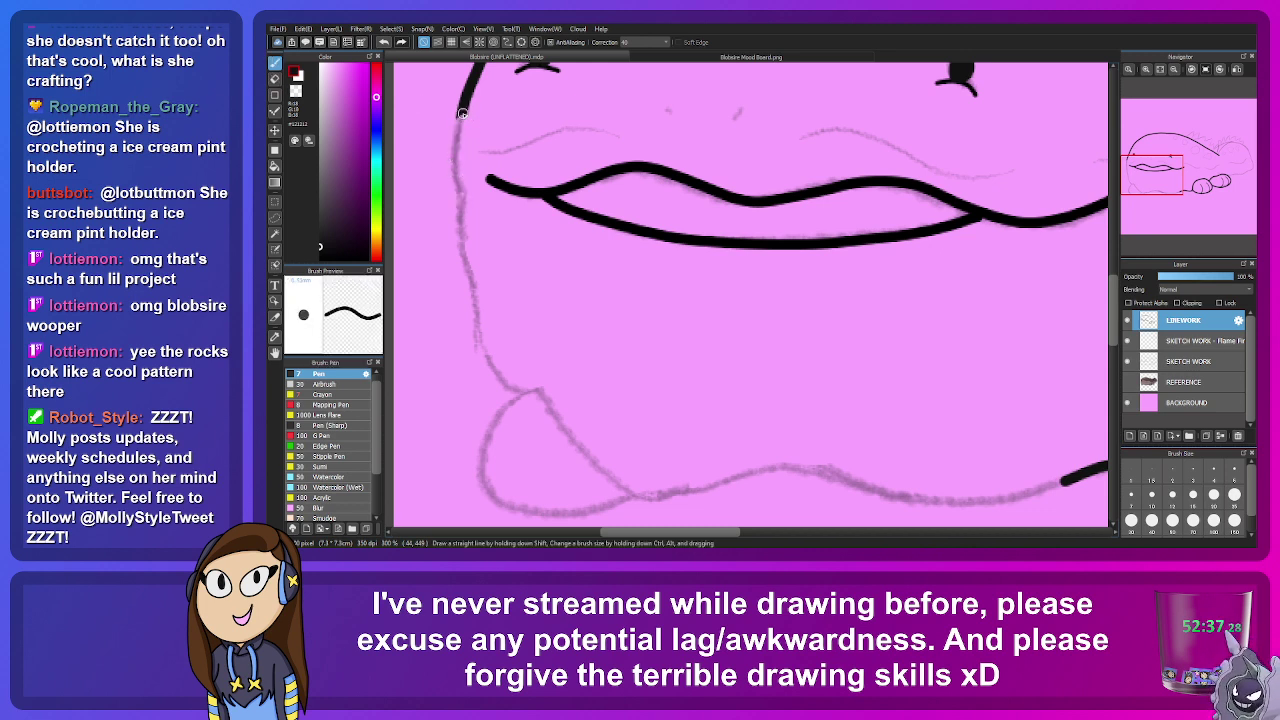
drag(456, 130, 462, 213)
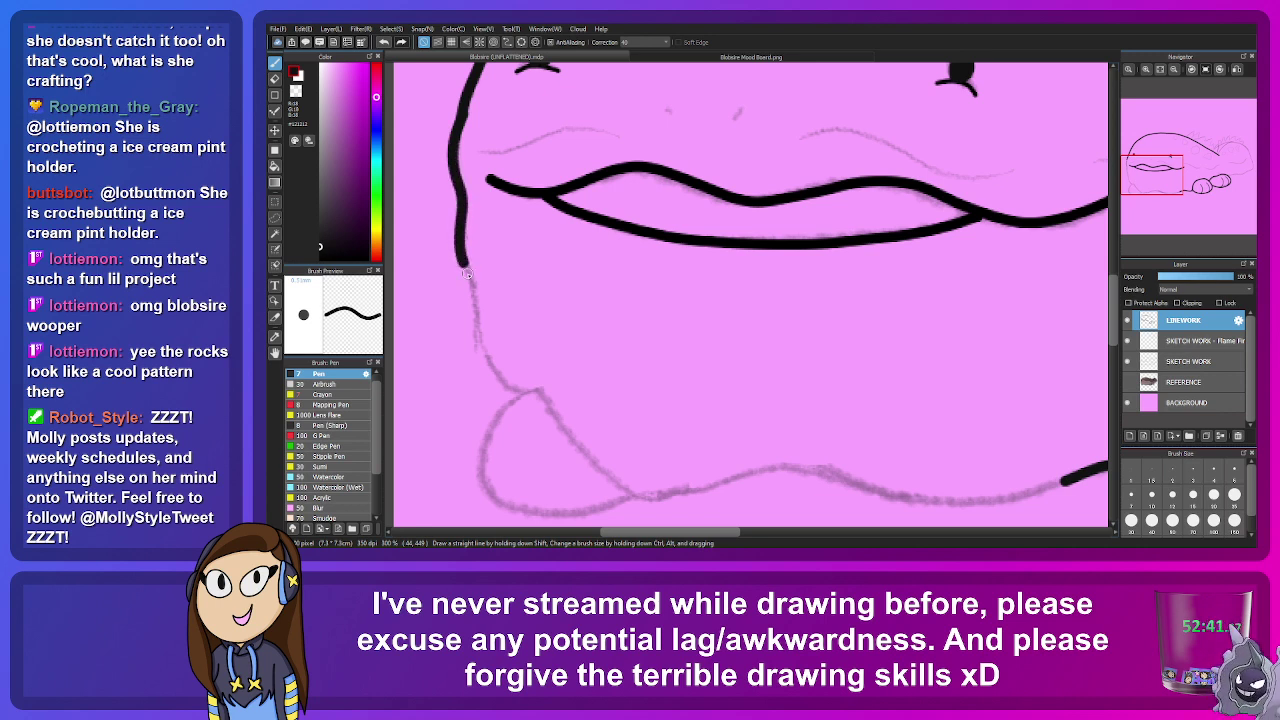
mouse_move(469, 345)
mouse_down()
mouse_move(482, 376)
mouse_move(510, 393)
mouse_move(606, 400)
mouse_move(477, 341)
mouse_move(595, 443)
mouse_move(640, 446)
mouse_move(706, 423)
mouse_move(938, 451)
mouse_move(1035, 429)
mouse_up()
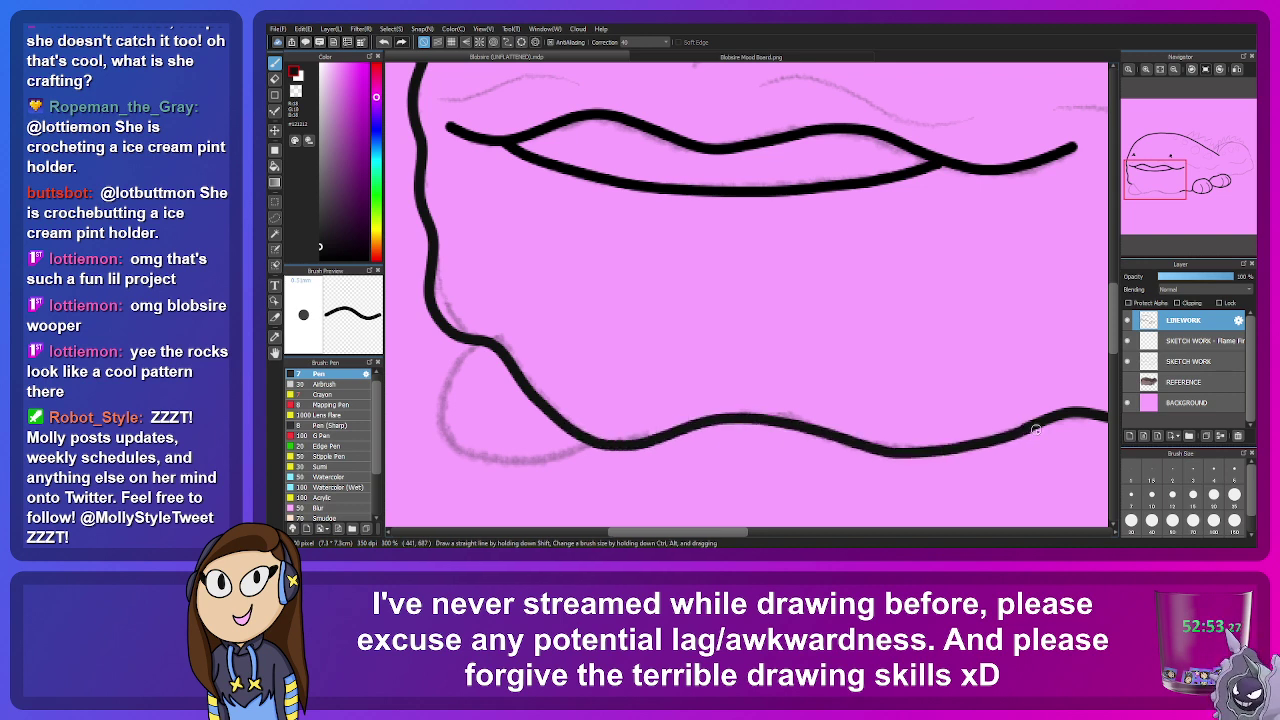
Step: Ink the rounded front foot at the lower corner of the face, redrawing it wider than the sketch
mouse_move(457, 359)
mouse_down()
mouse_move(431, 411)
mouse_move(458, 460)
mouse_move(534, 469)
mouse_move(586, 440)
mouse_up()
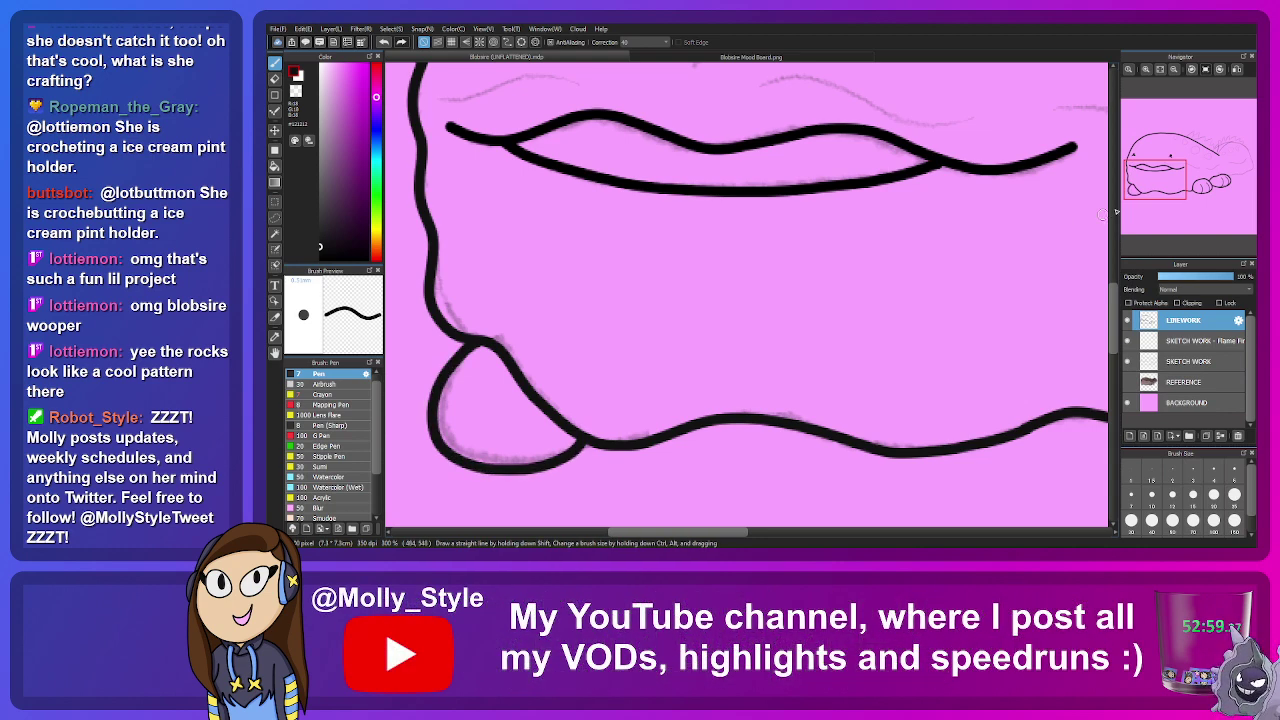
key(ctrl+z)
mouse_move(470, 338)
mouse_down()
mouse_move(423, 381)
mouse_move(426, 443)
mouse_move(480, 468)
mouse_move(590, 439)
mouse_up()
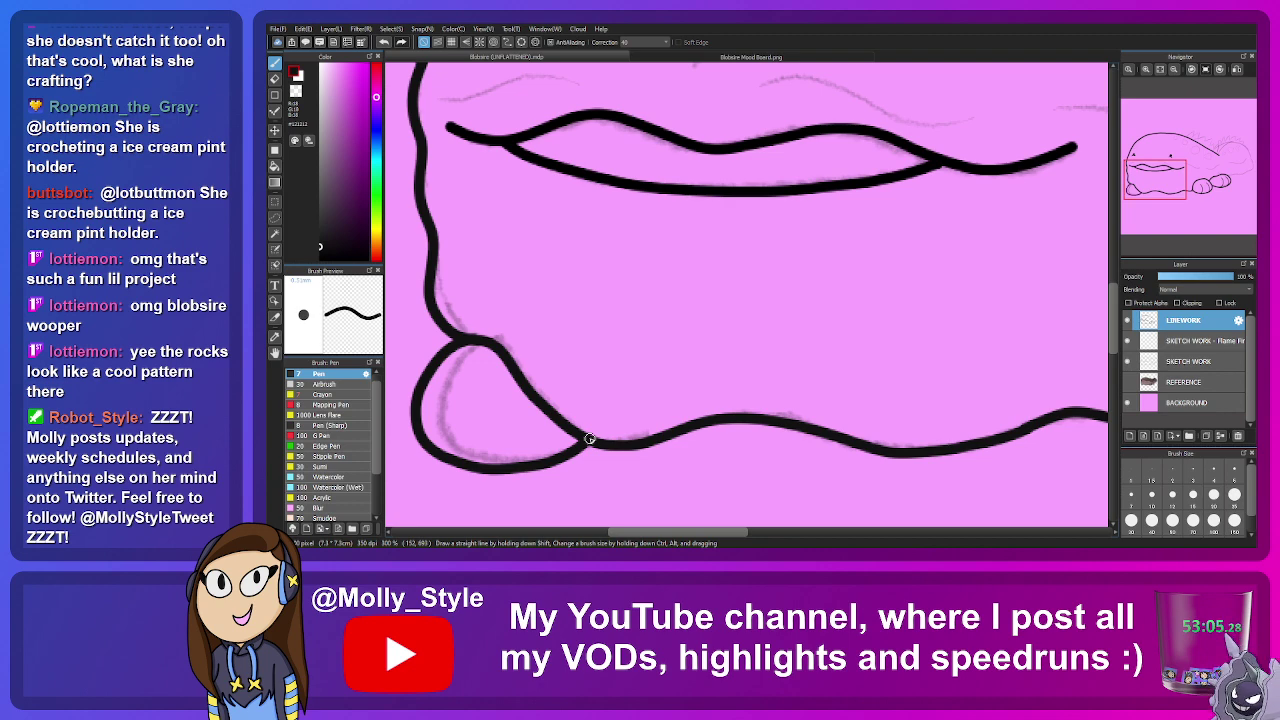
key(ctrl+z)
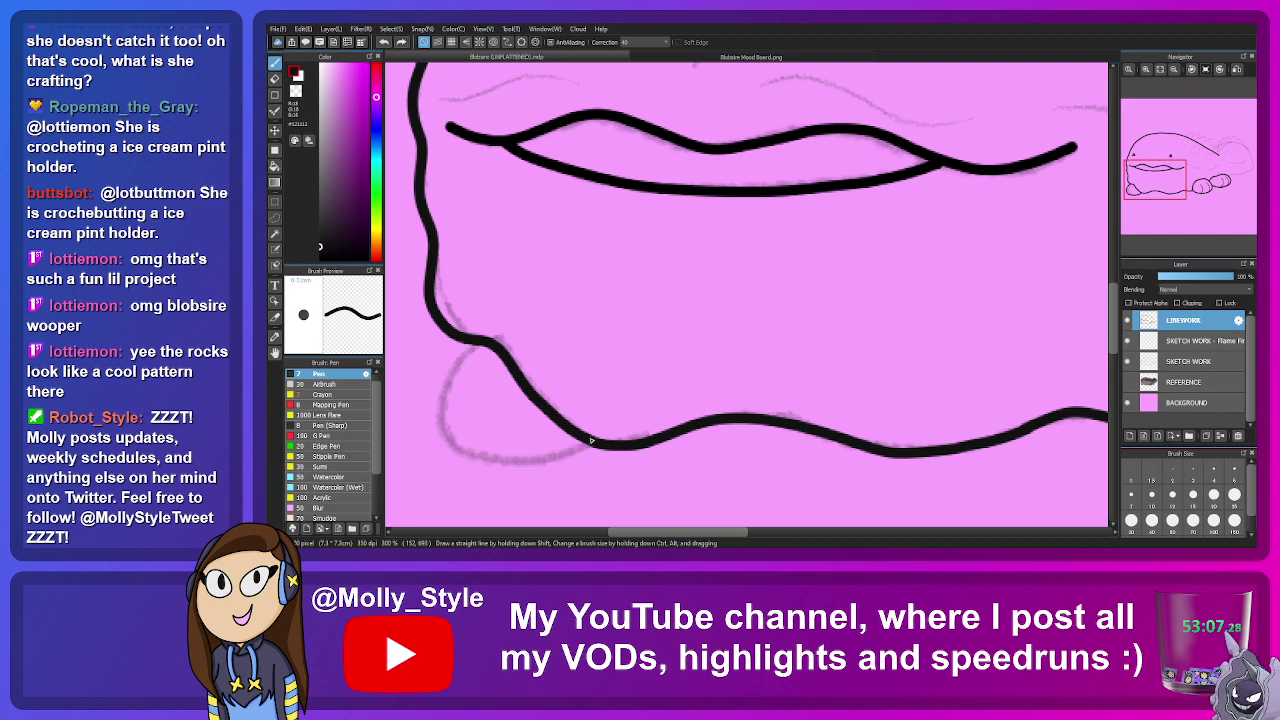
mouse_move(460, 340)
mouse_down()
mouse_move(678, 350)
mouse_move(690, 327)
mouse_move(628, 362)
mouse_move(624, 434)
mouse_move(668, 455)
mouse_move(767, 454)
mouse_move(821, 432)
mouse_up()
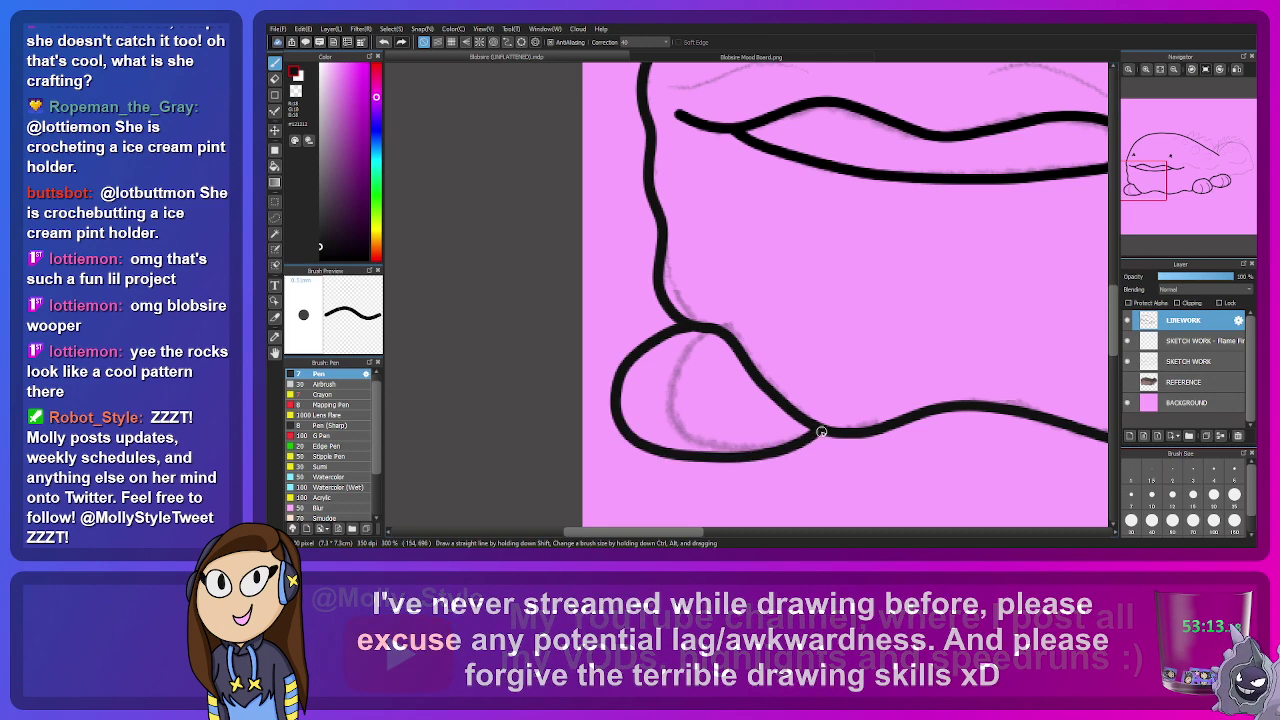
Step: Hide the SKETCH WORK layer to check the inked body lines on their own
click(1128, 361)
scroll(883, 322, down, 3)
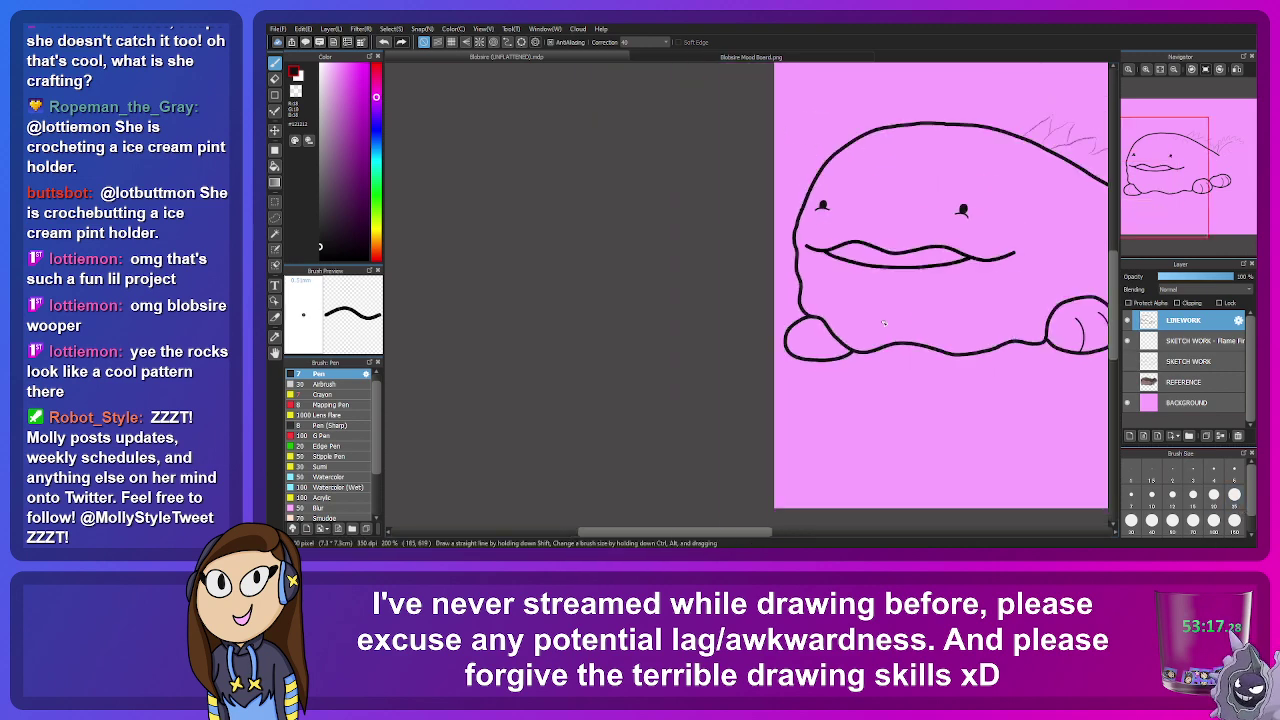
Step: Erase the inner edge of the front foot where it overlaps the body, keeping the foot's outer outline
scroll(883, 322, down, 2)
scroll(1051, 343, up, 4)
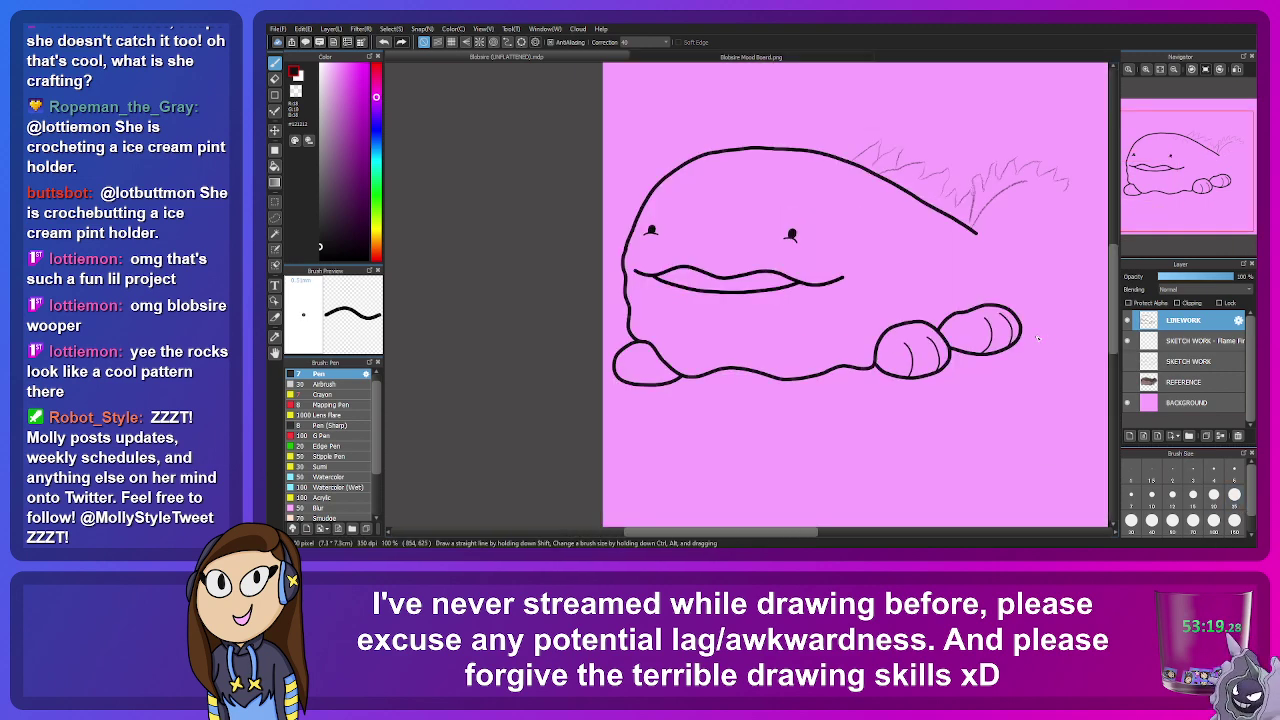
scroll(674, 316, up, 2)
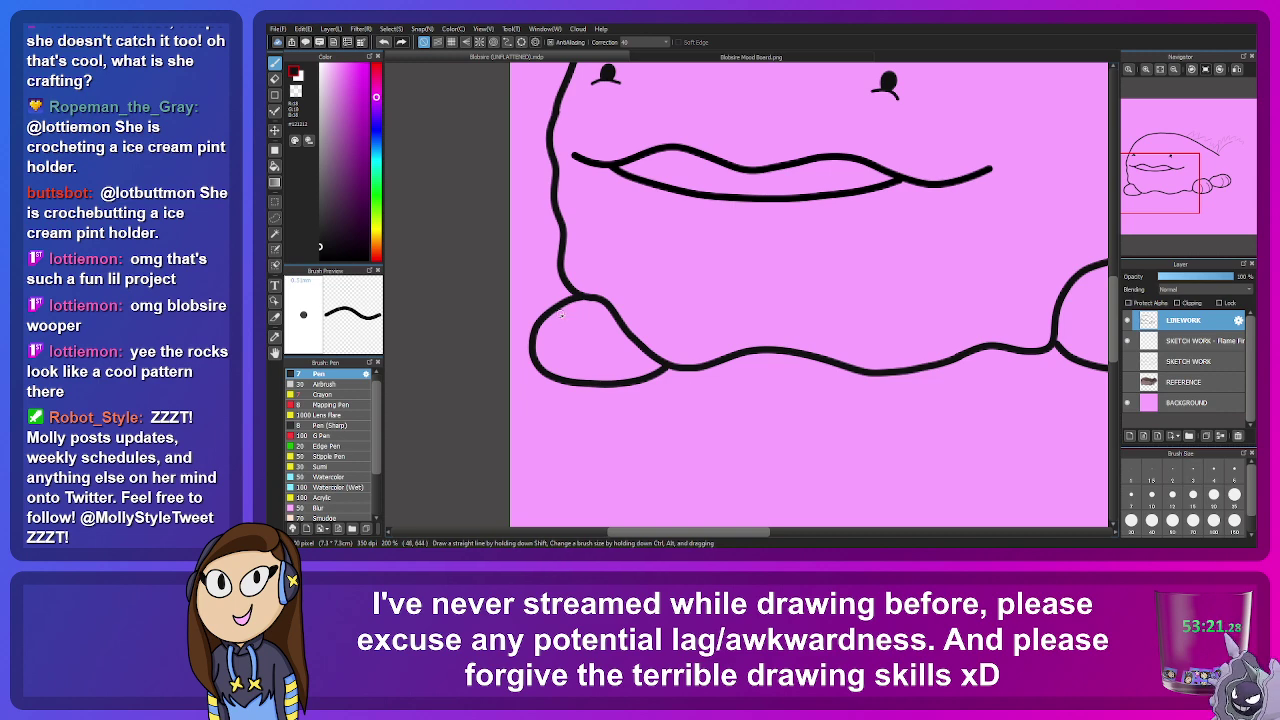
scroll(565, 314, up, 2)
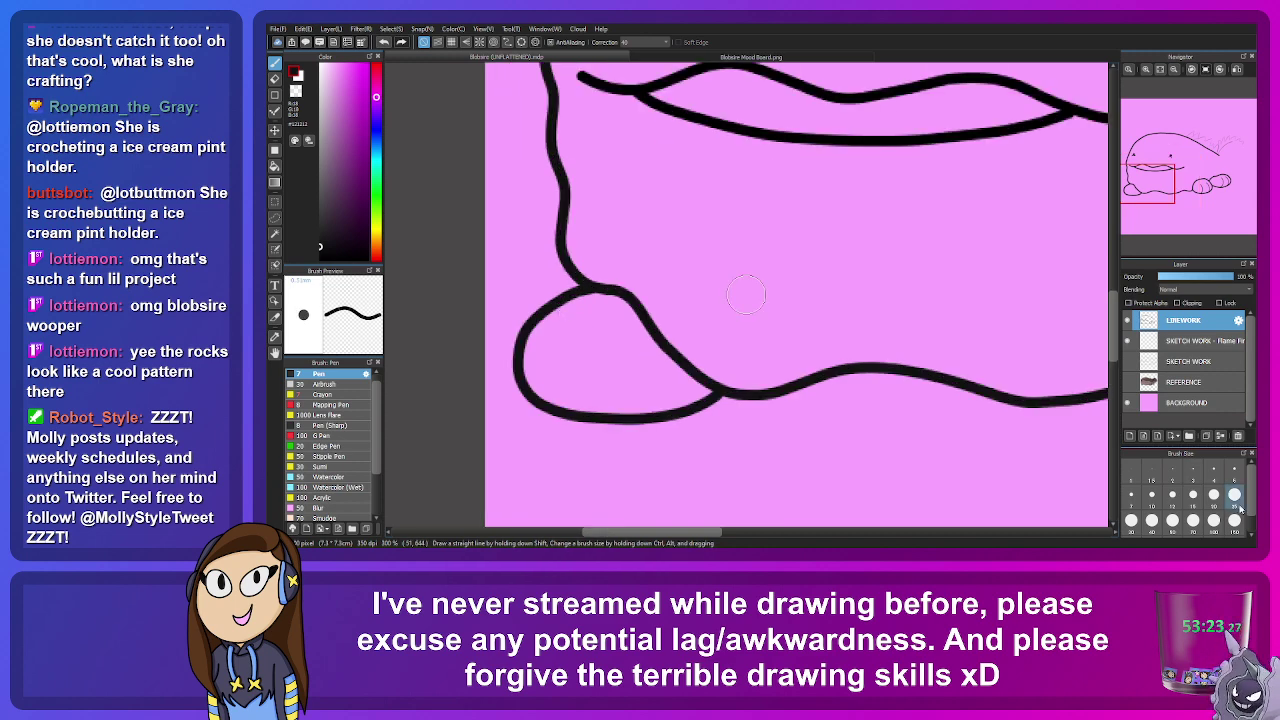
key(e)
mouse_move(580, 283)
mouse_down()
mouse_move(623, 300)
mouse_move(710, 384)
mouse_up()
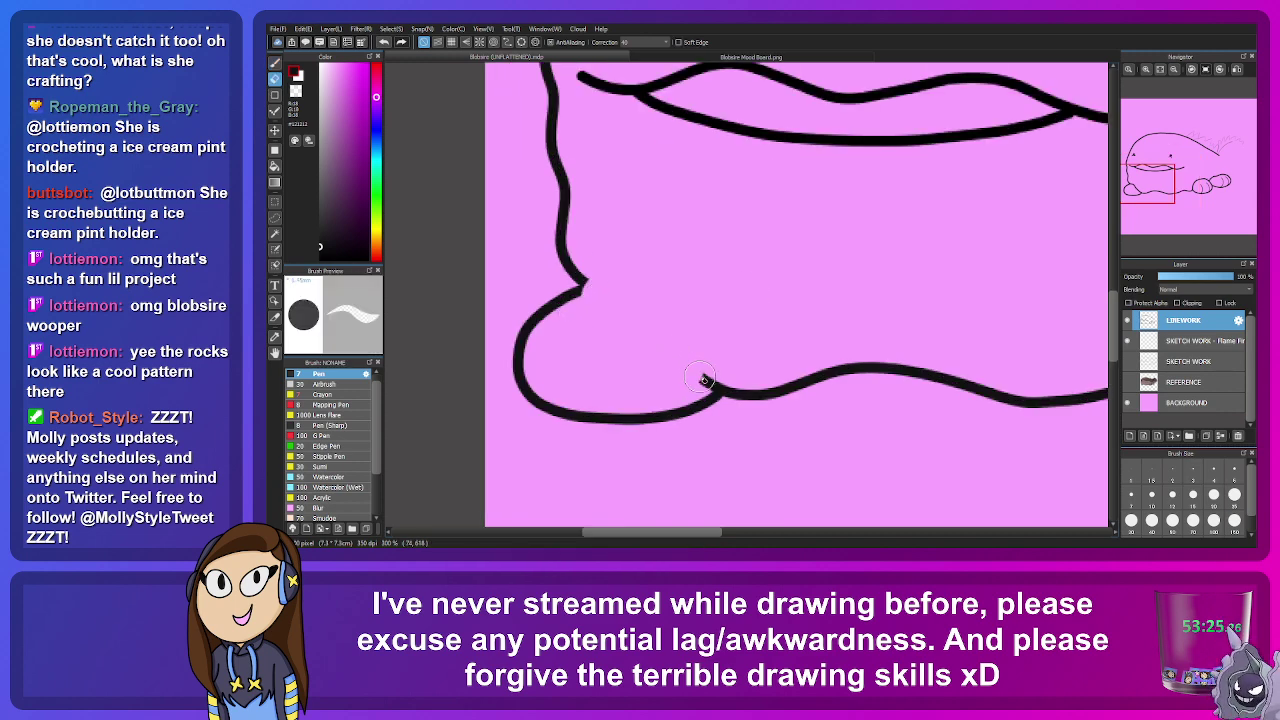
Step: Ink a smooth curve from the end of the face outline down to the belly line, closing the front foot, and tidy the join
key(p)
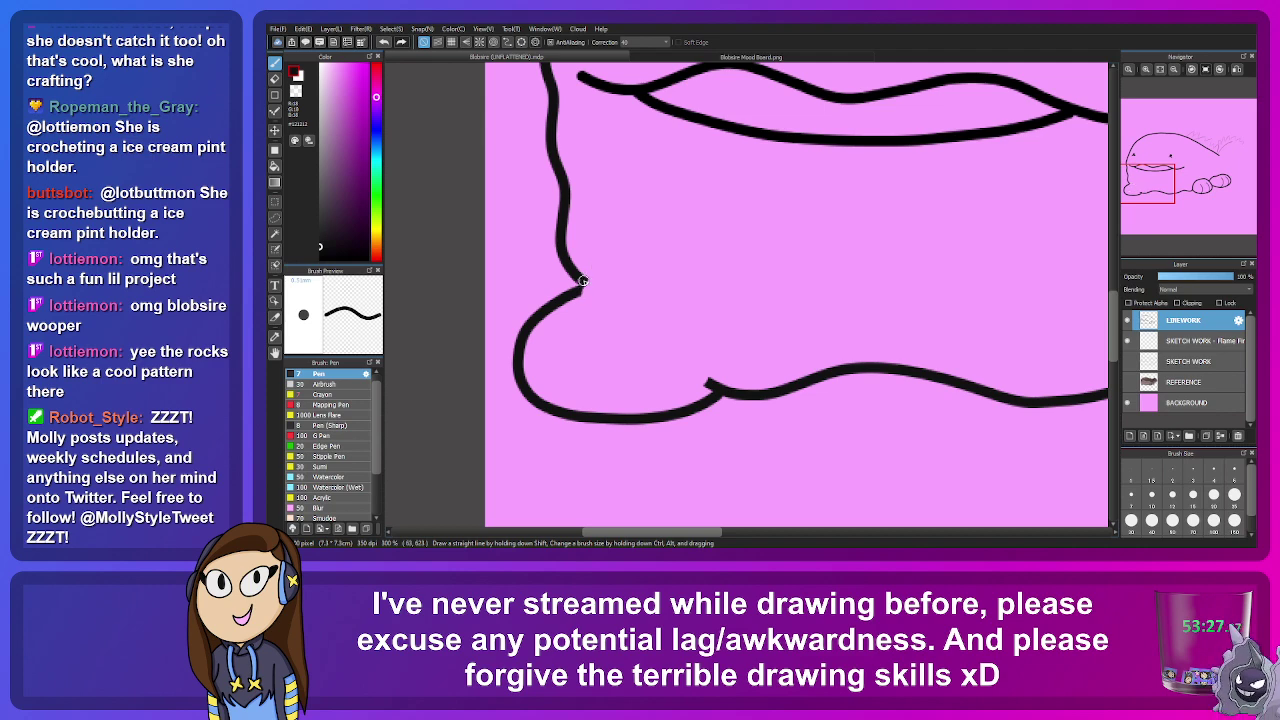
drag(582, 281, 618, 305)
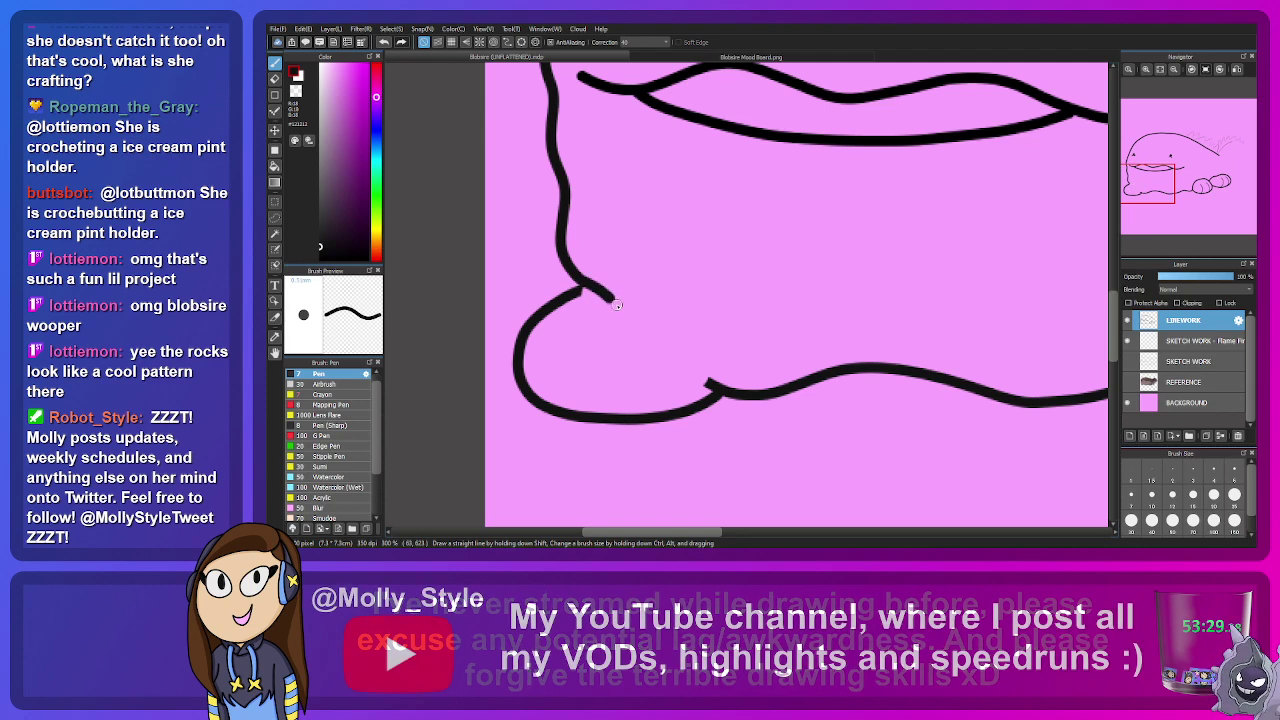
key(ctrl+z)
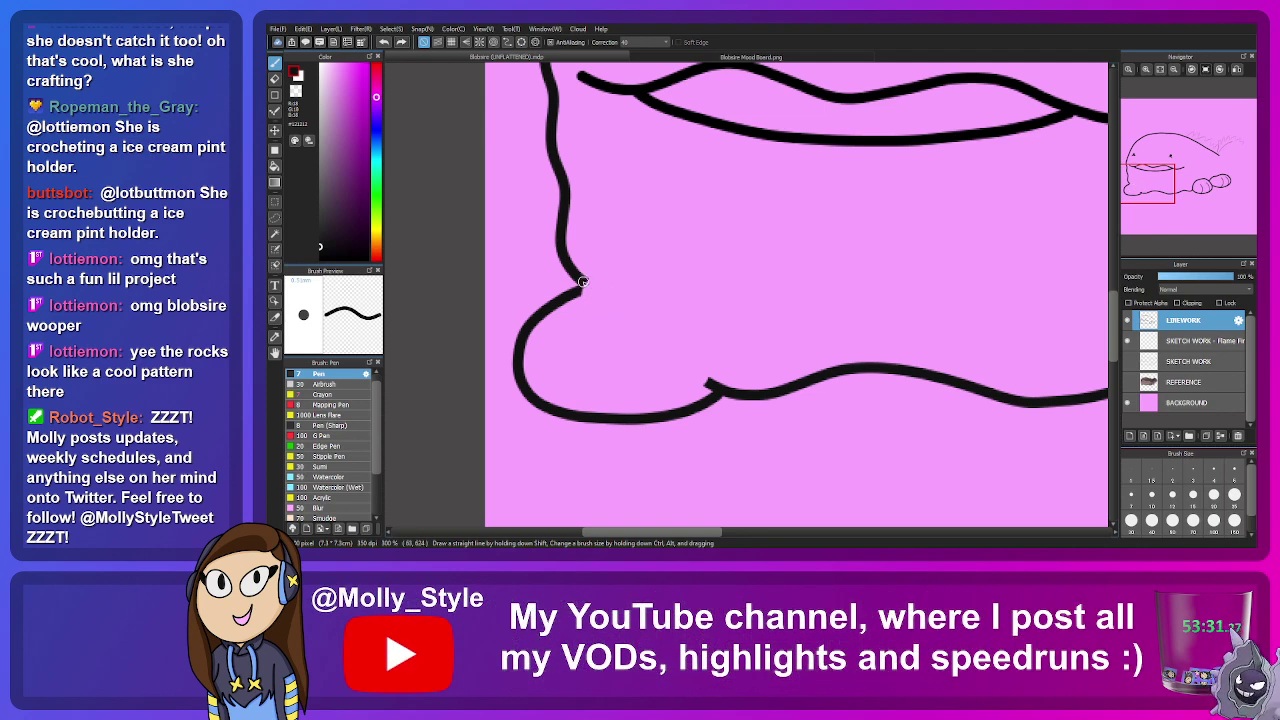
mouse_move(591, 293)
mouse_down()
mouse_move(645, 351)
mouse_move(708, 384)
mouse_up()
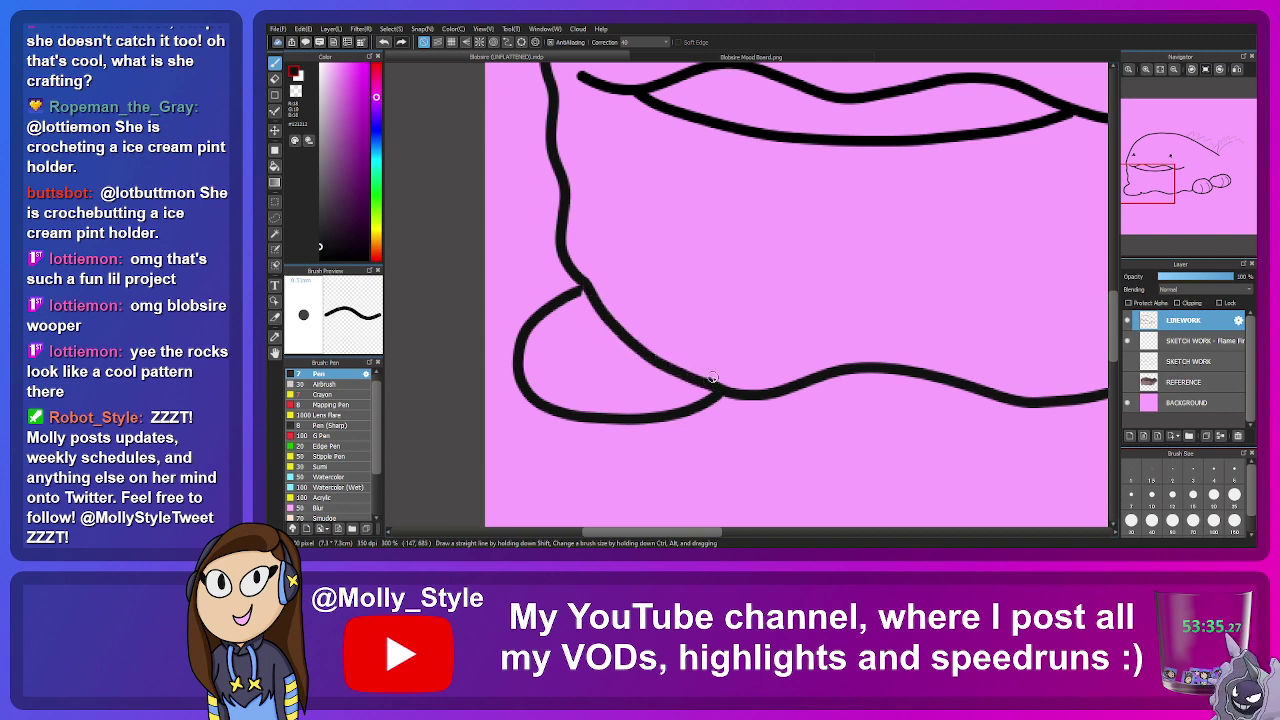
key(e)
key(p)
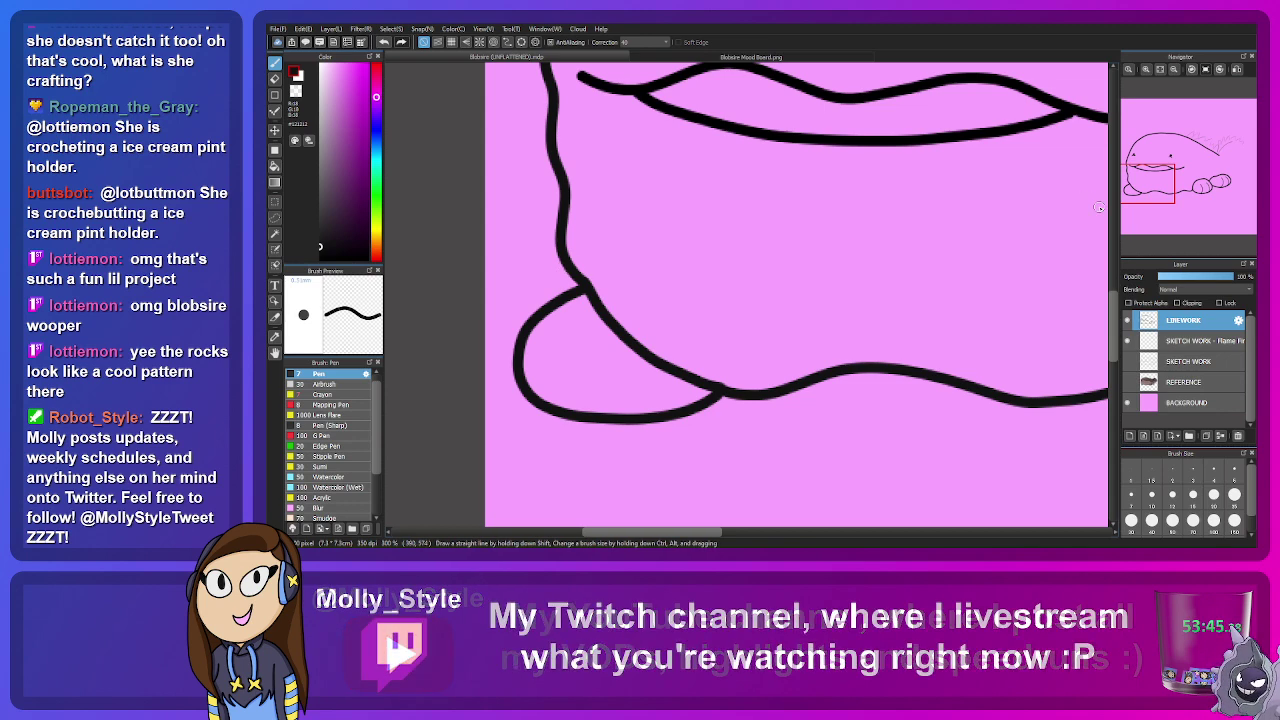
Step: Ink the tail outline over the sketch from above the hind foot around the rear and up towards its crest
click(1174, 193)
drag(1174, 193, 1226, 159)
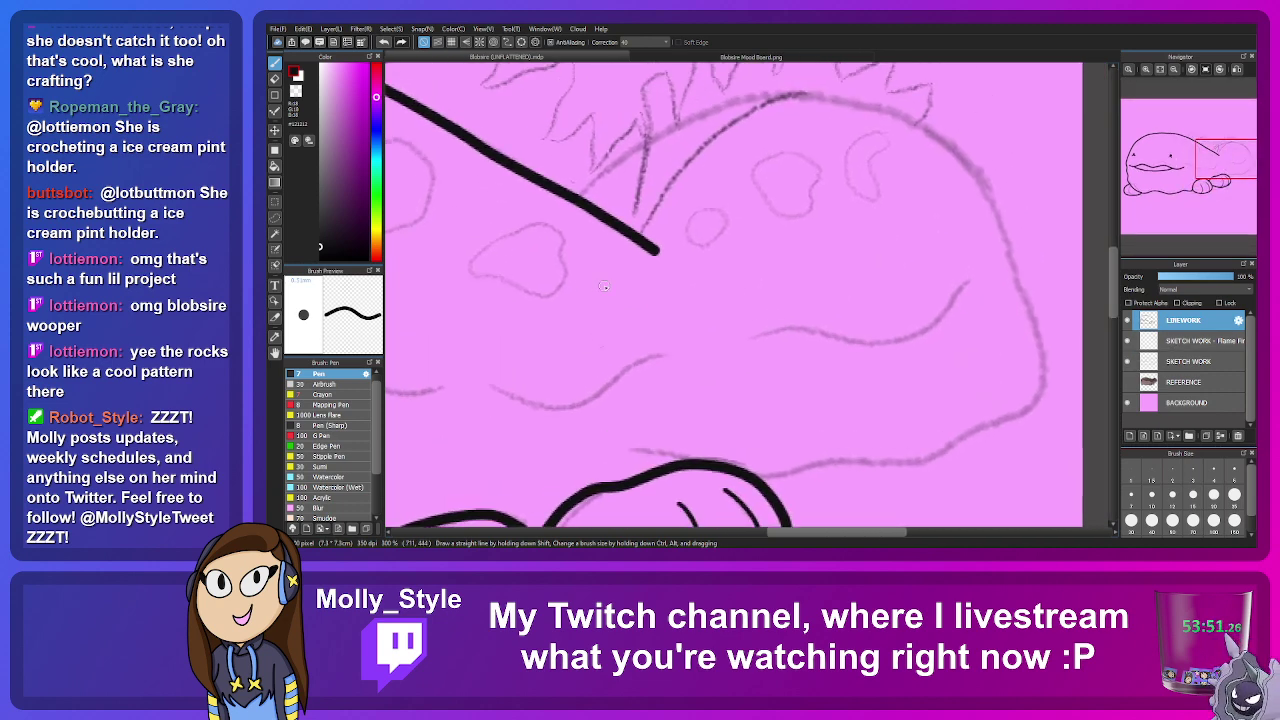
mouse_move(647, 456)
mouse_down()
mouse_move(738, 327)
mouse_move(681, 316)
mouse_move(800, 344)
mouse_move(916, 331)
mouse_move(982, 320)
mouse_move(1086, 270)
mouse_move(1092, 245)
mouse_move(1045, 102)
mouse_up()
drag(1202, 174, 1219, 152)
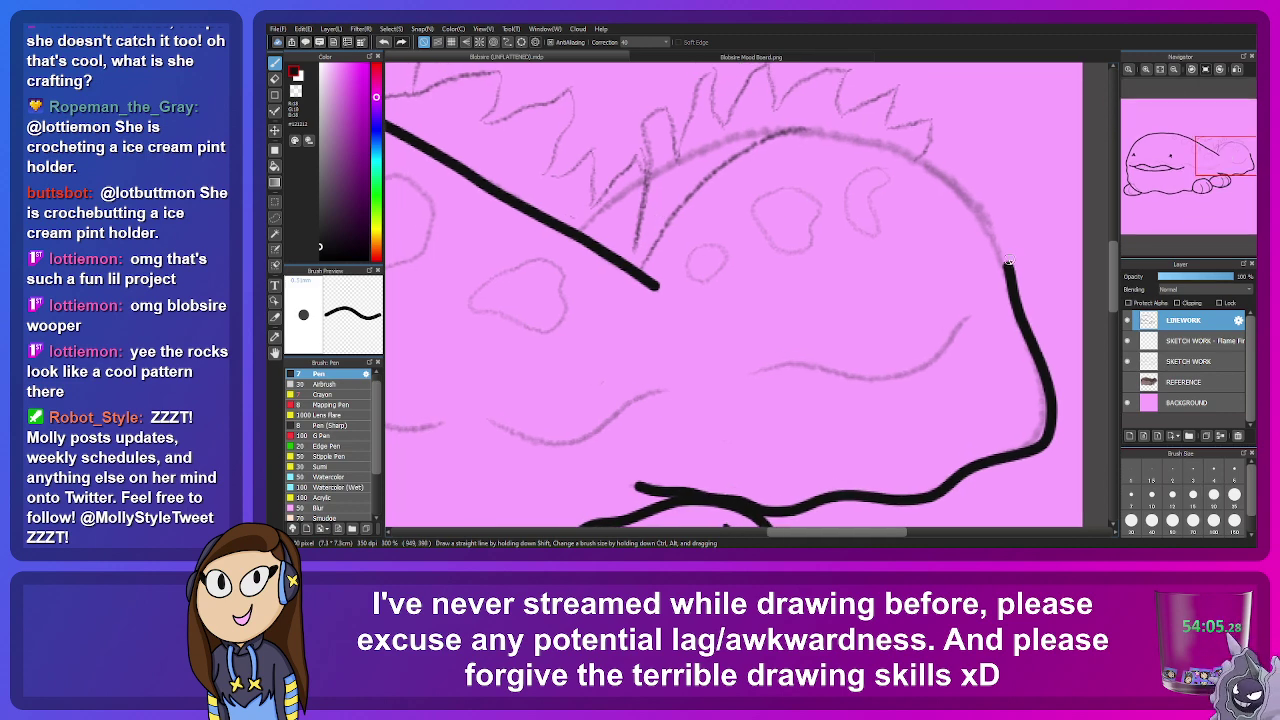
mouse_move(1009, 265)
mouse_down()
mouse_move(961, 194)
mouse_move(877, 141)
mouse_up()
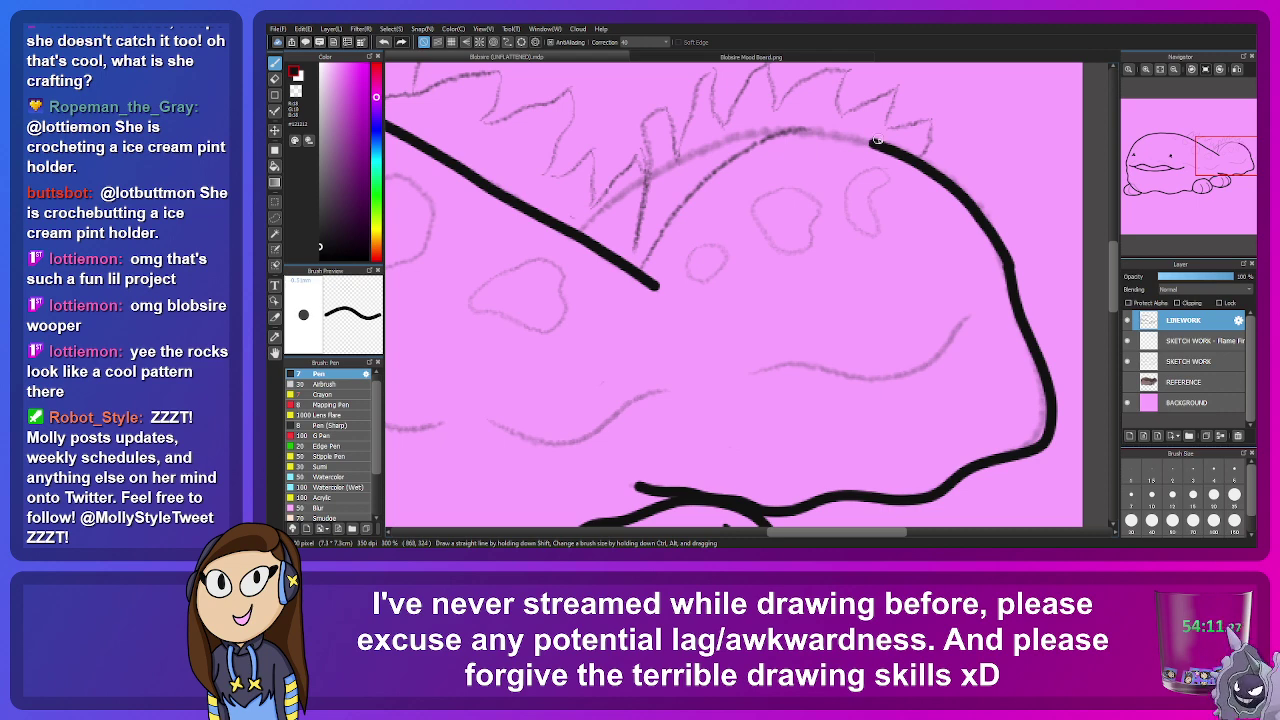
Step: Ink the tail's inner curve from the back line with a thinner Pen, and bridge its crest to the outline at size 7
drag(1206, 159, 1218, 156)
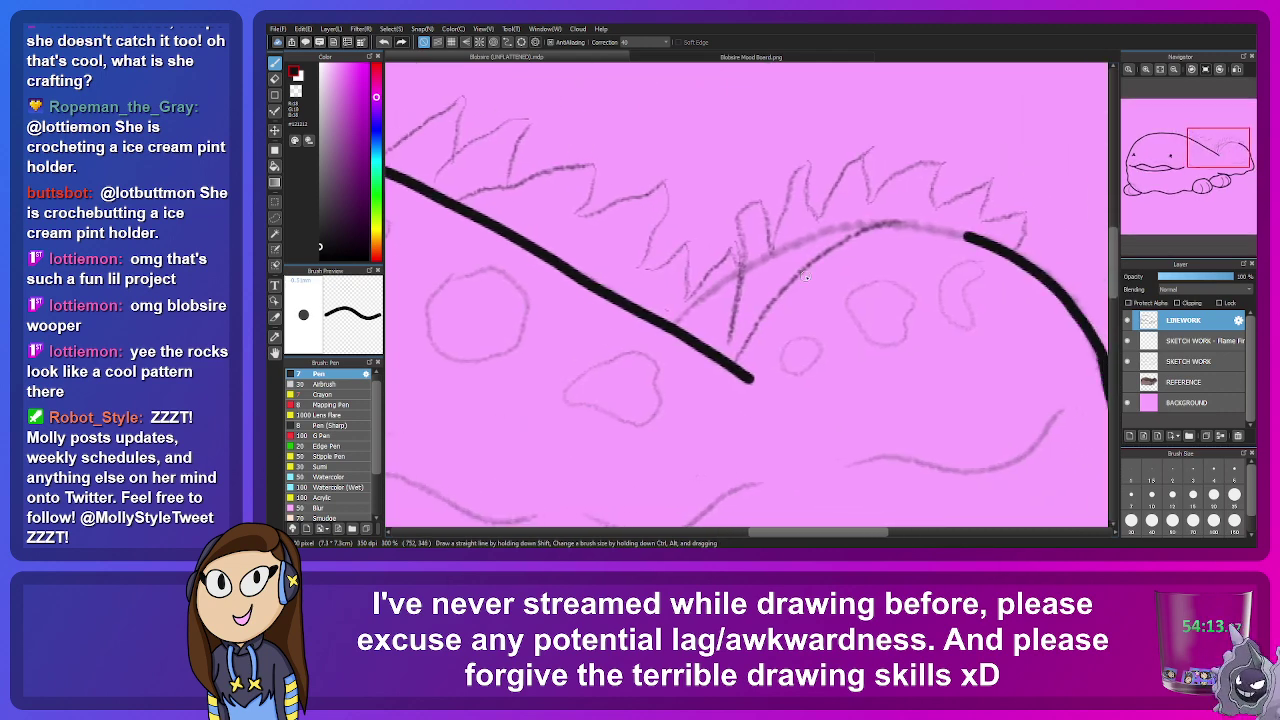
click(1193, 472)
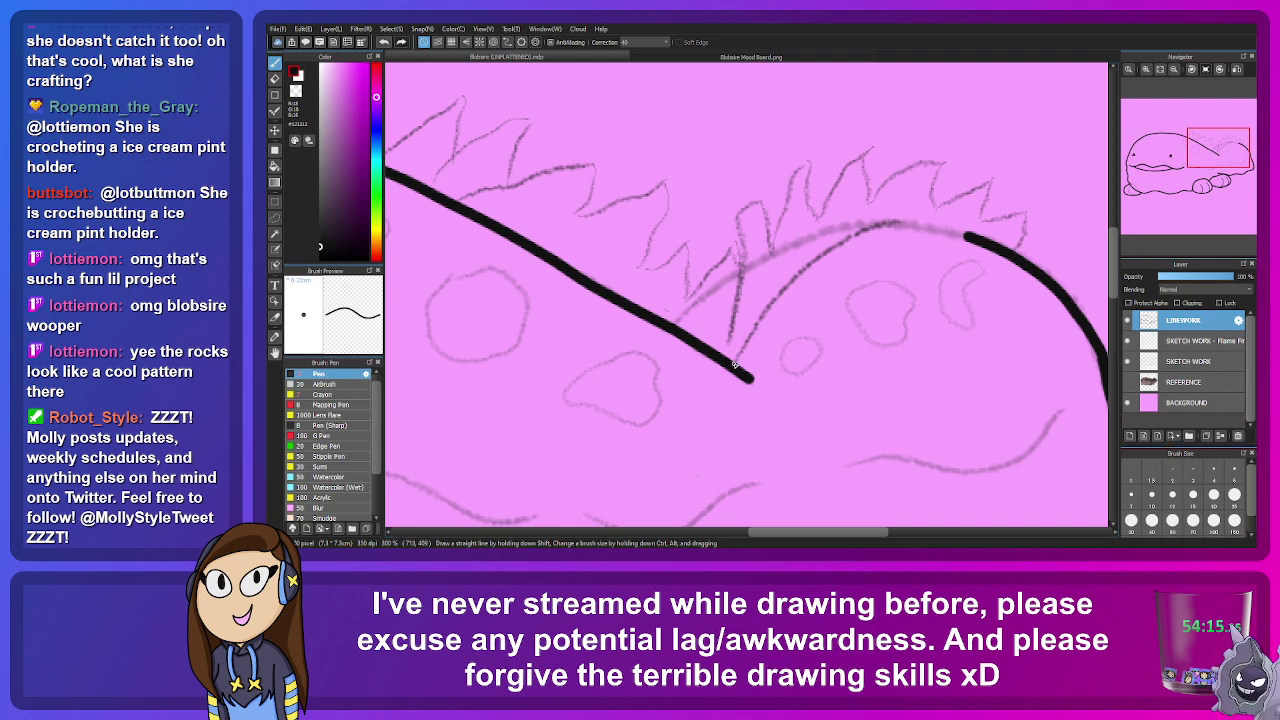
drag(761, 318, 818, 258)
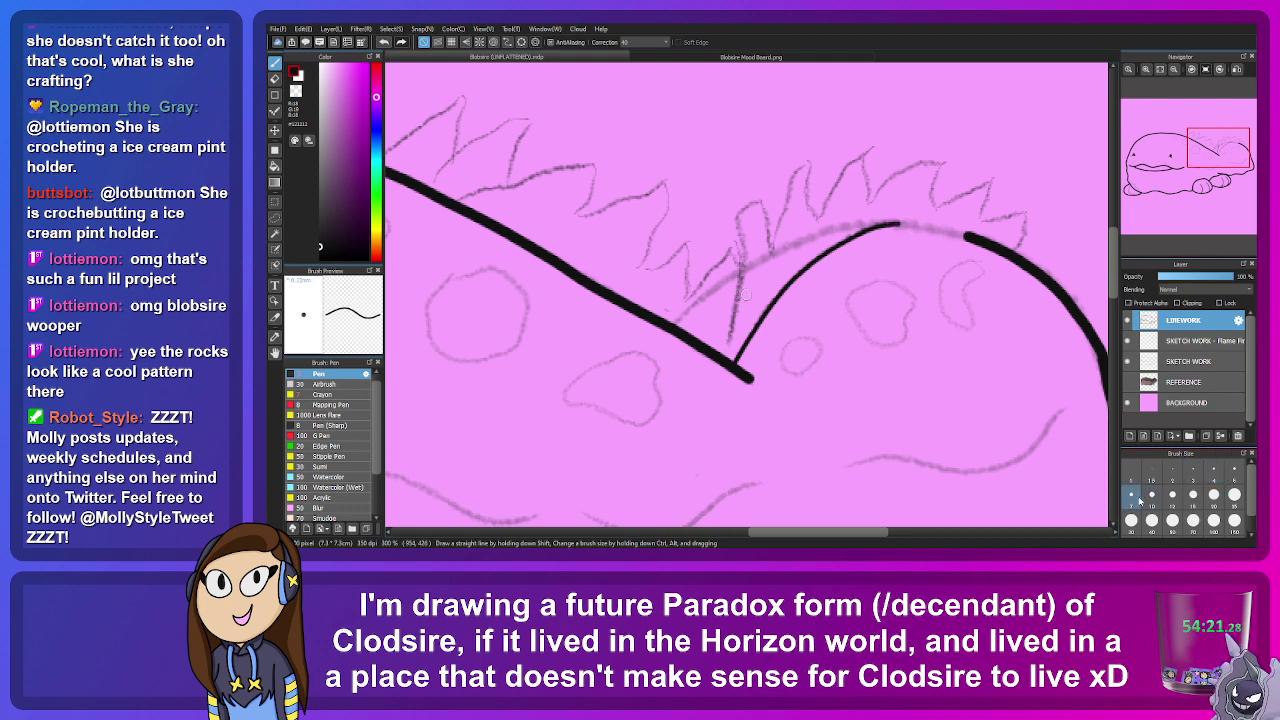
key(bracketright)
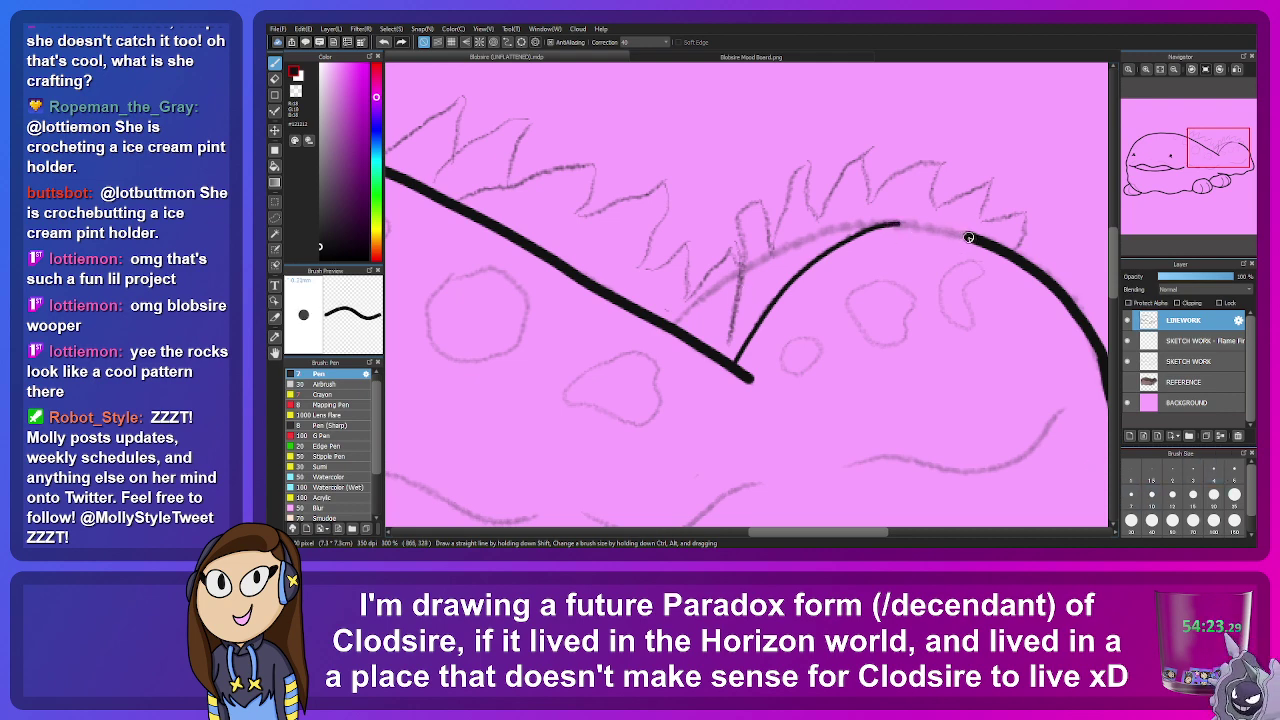
drag(944, 232, 912, 229)
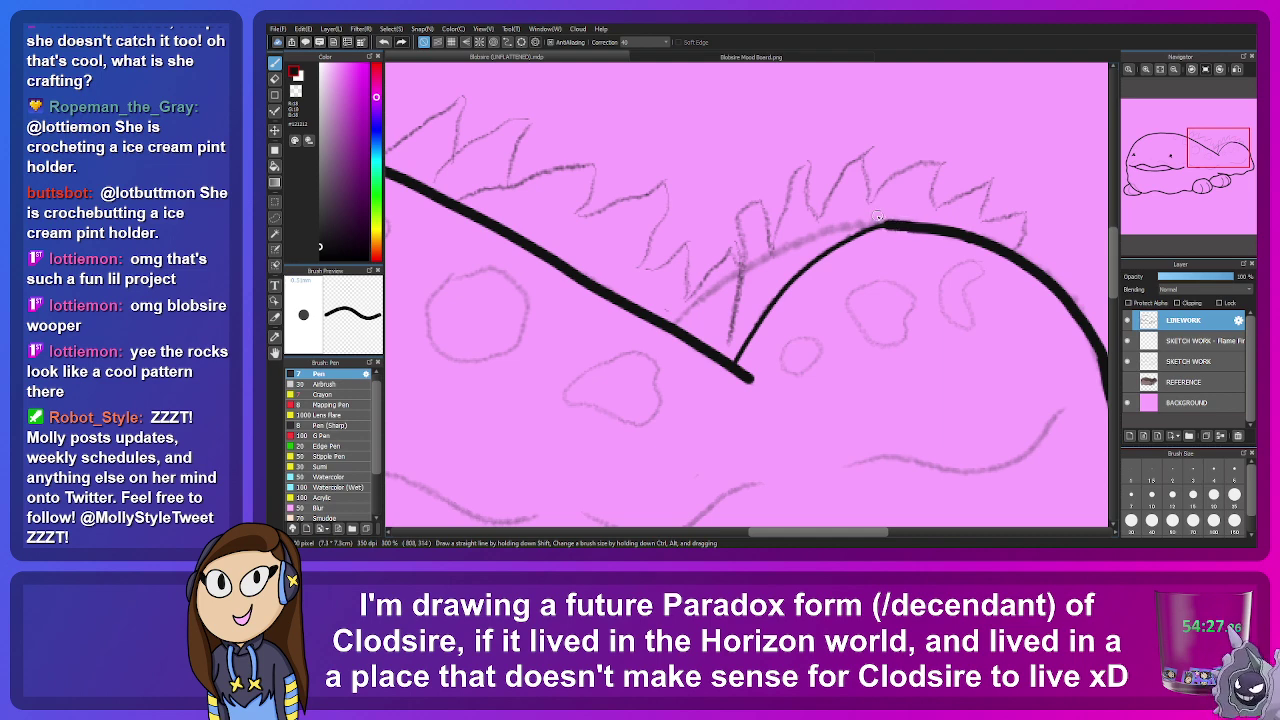
key(ctrl+z)
key(ctrl+z)
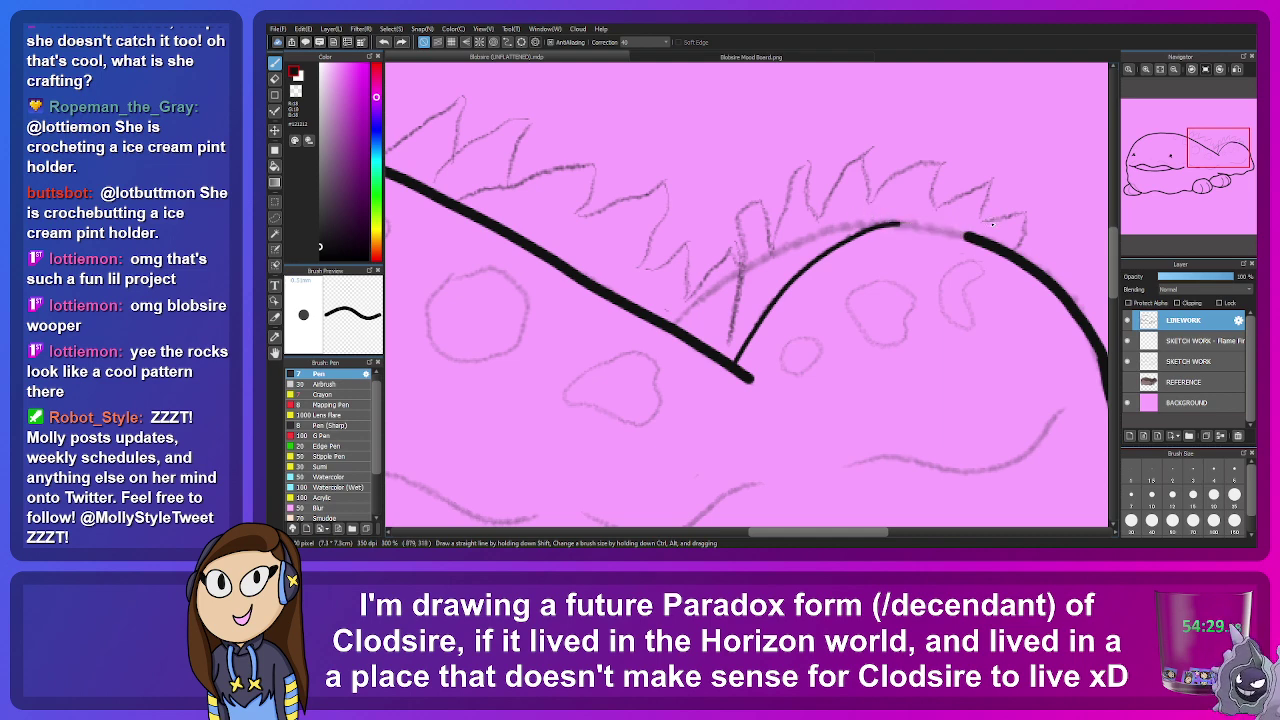
drag(895, 223, 958, 221)
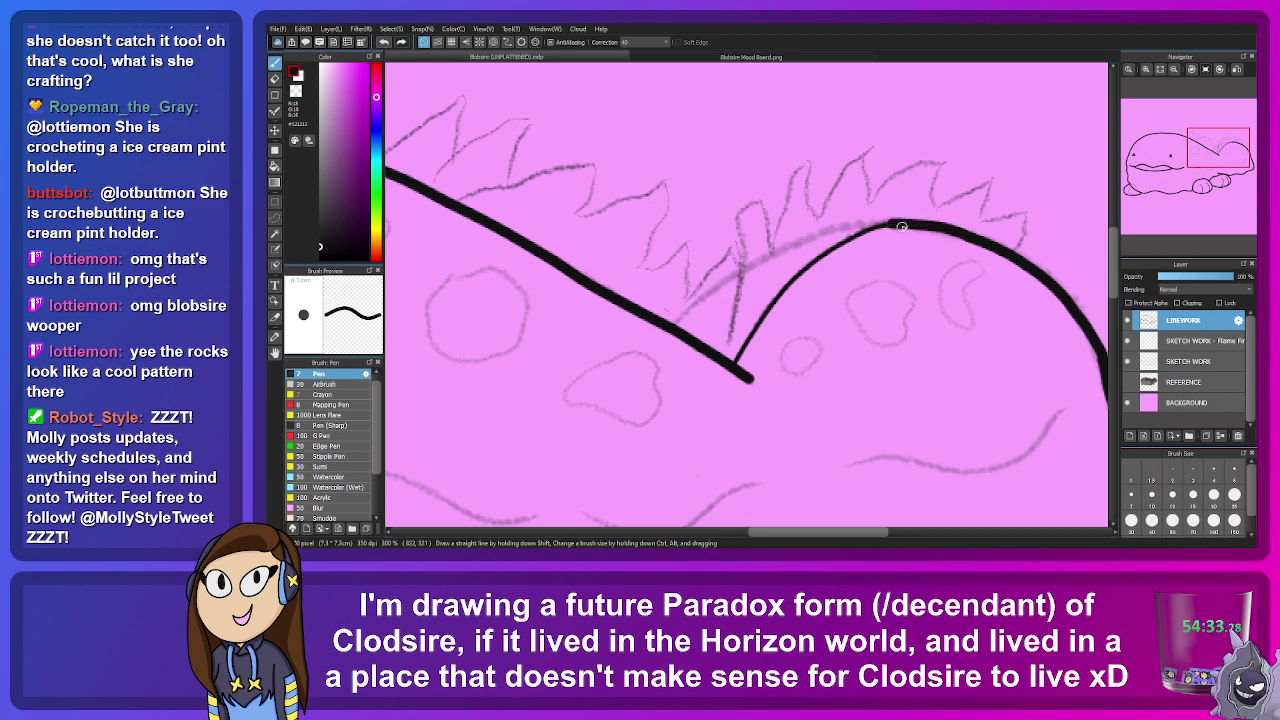
Step: Taper the join at the tail's crest with small Pen strokes, blending the thick outline into the thinner inner curve
scroll(893, 217, up, 6)
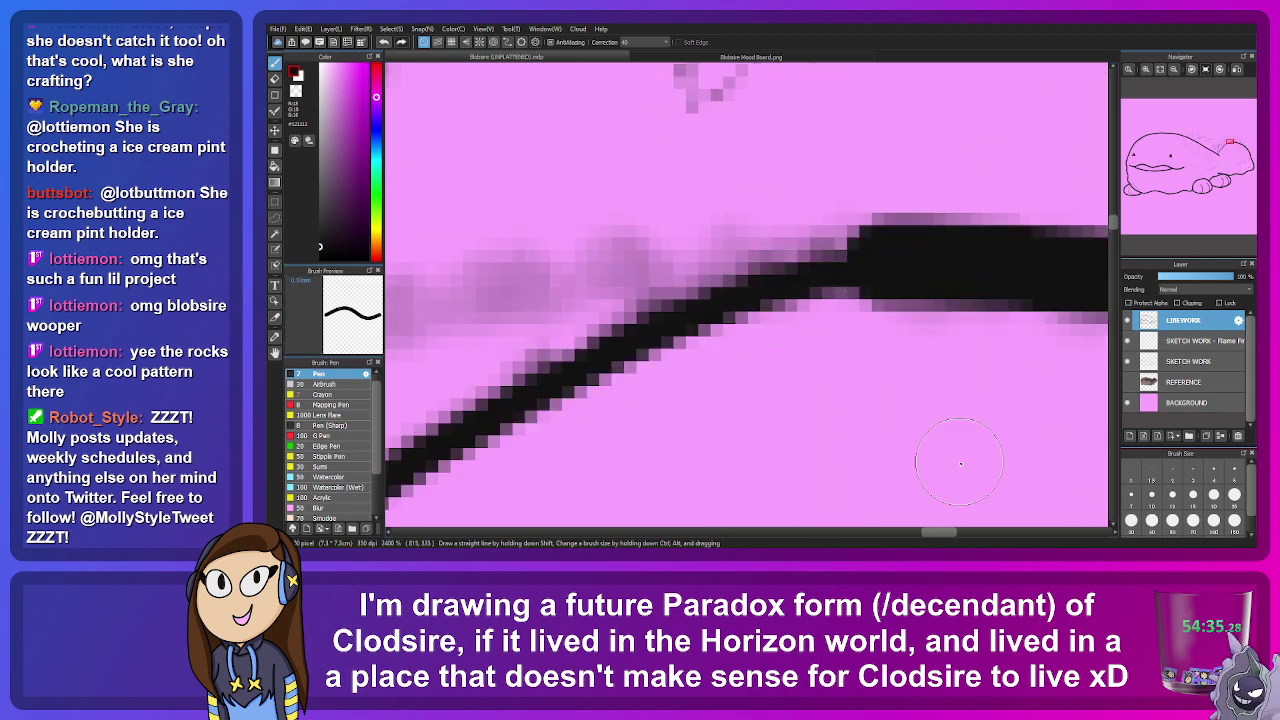
click(1174, 474)
click(1190, 474)
drag(871, 286, 718, 306)
mouse_move(854, 259)
mouse_down()
mouse_move(837, 251)
mouse_move(726, 303)
mouse_up()
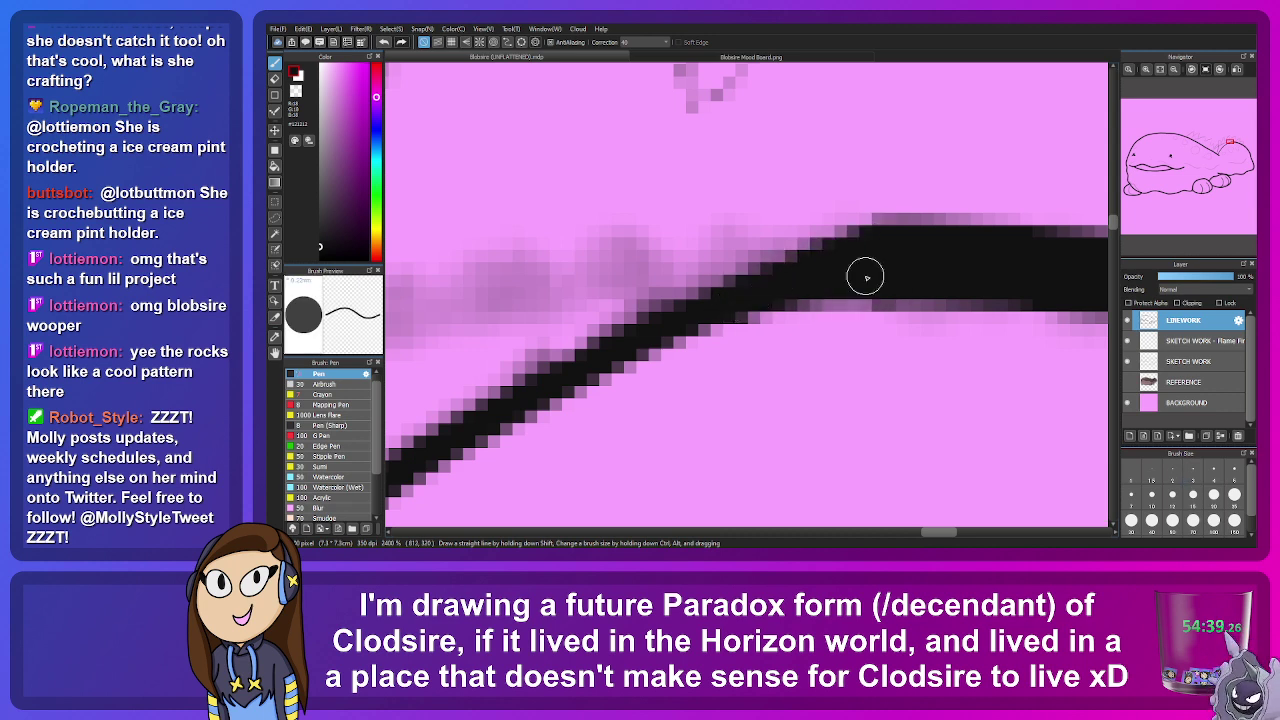
drag(820, 257, 672, 318)
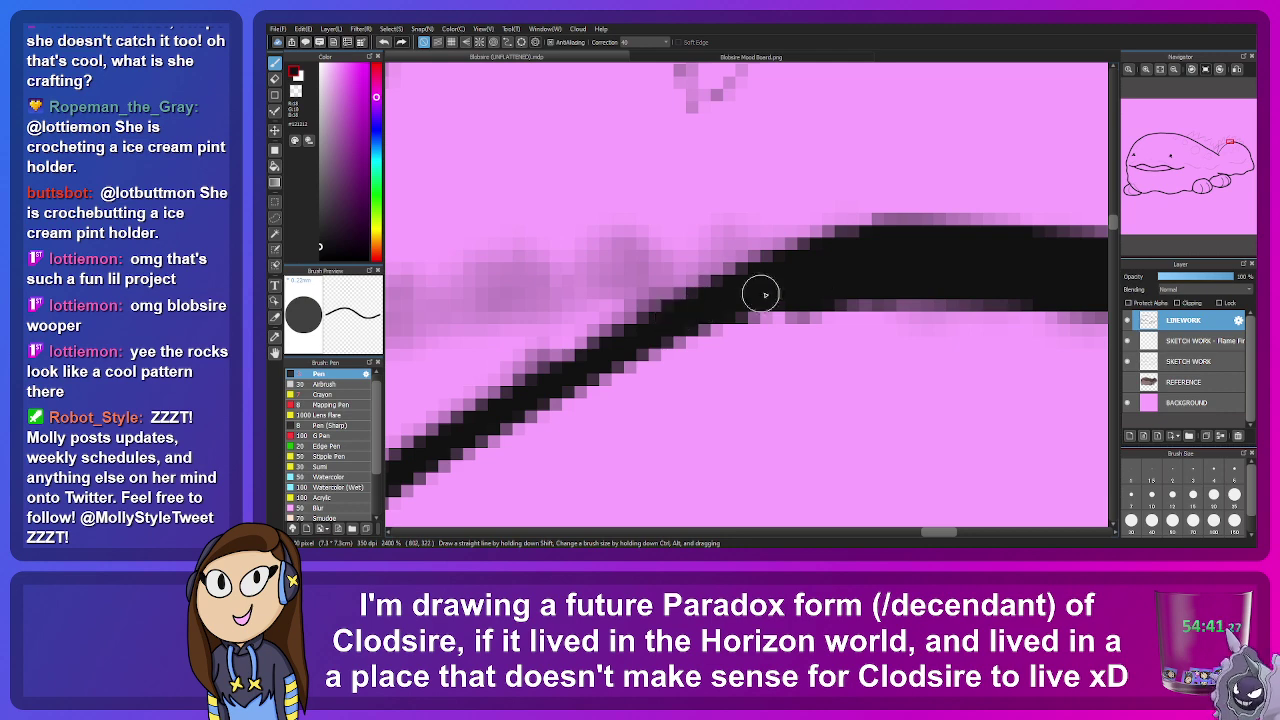
drag(816, 306, 651, 331)
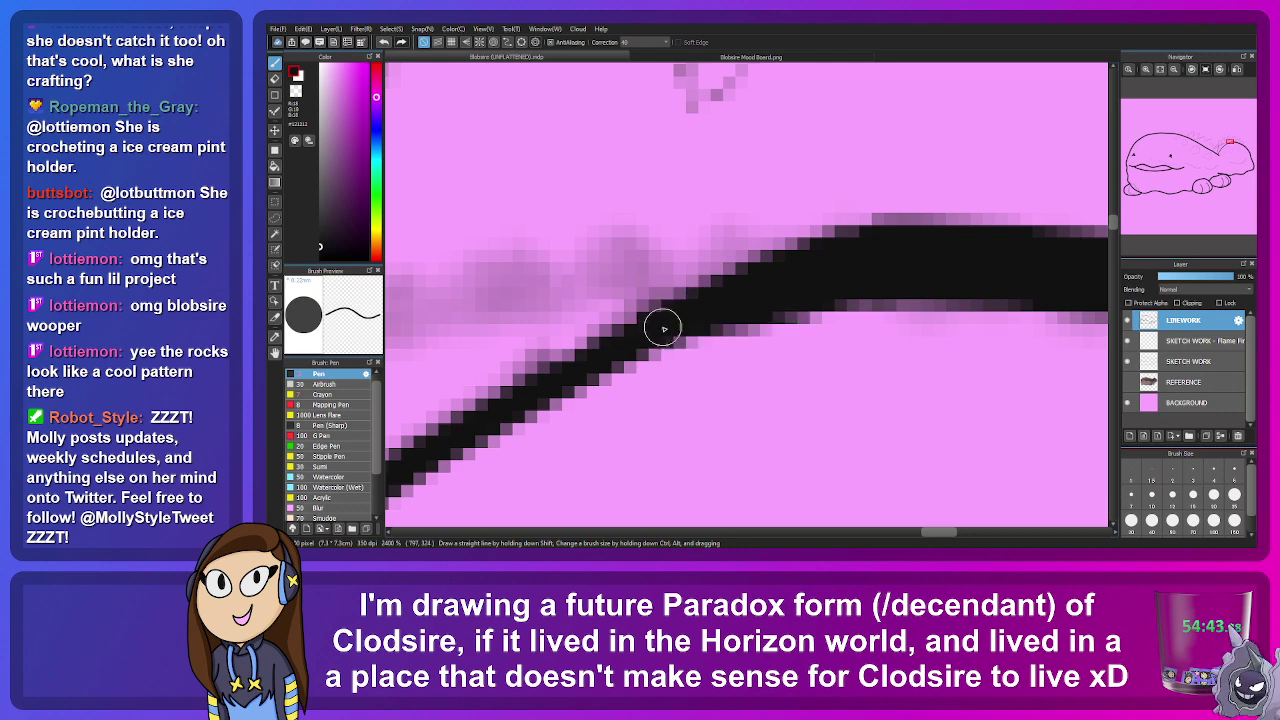
Step: Examine the inked body and tail outline across the whole drawing
scroll(715, 348, down, 7)
scroll(795, 433, down, 3)
scroll(758, 474, up, 3)
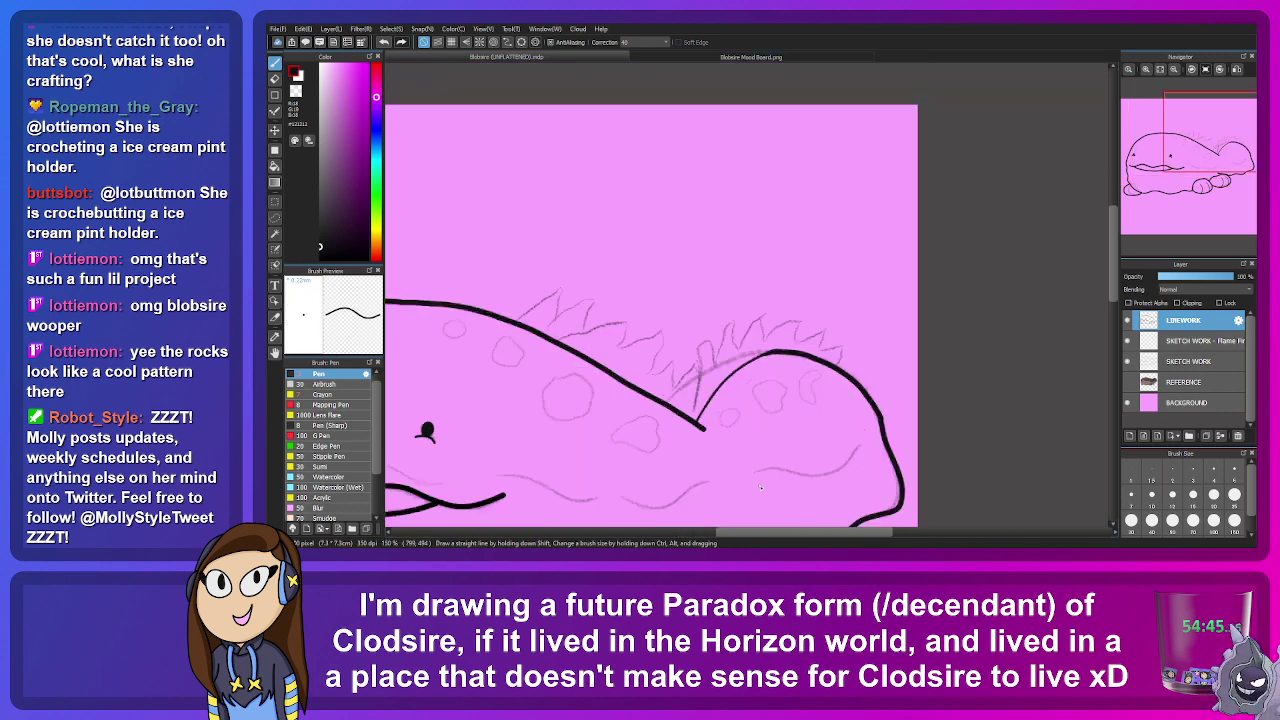
scroll(761, 488, up, 2)
scroll(710, 425, down, 8)
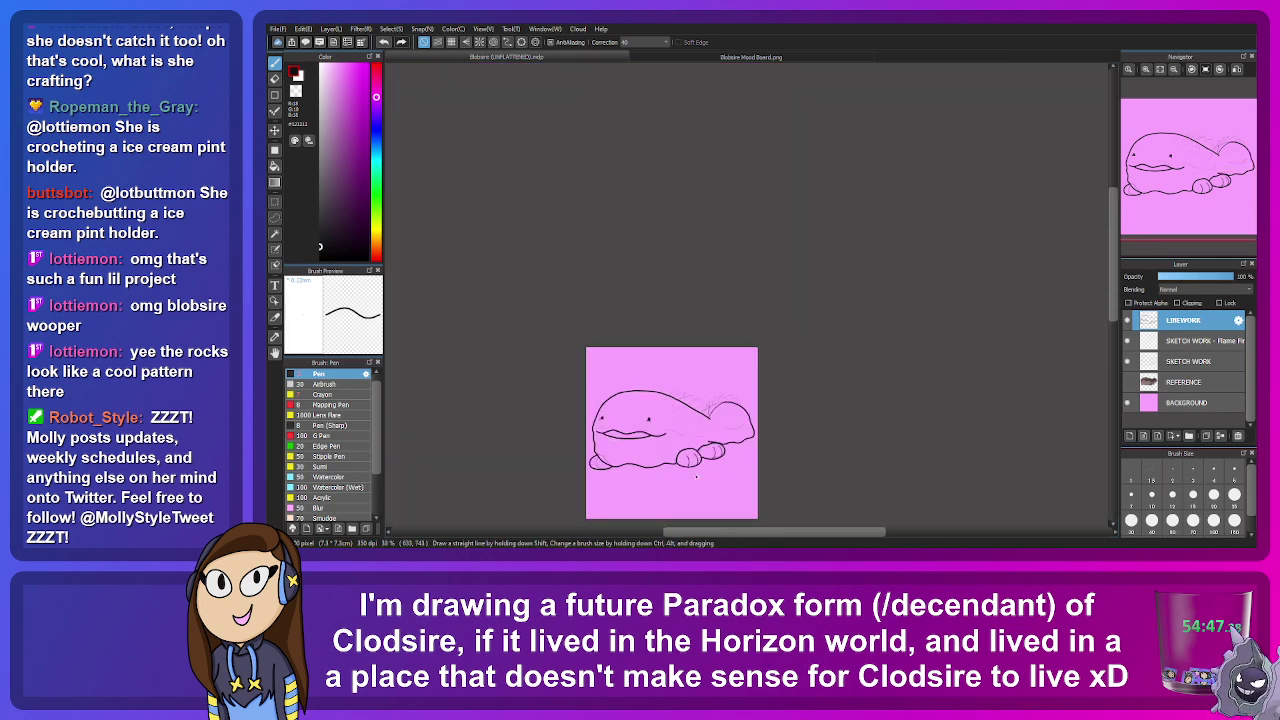
scroll(690, 443, up, 5)
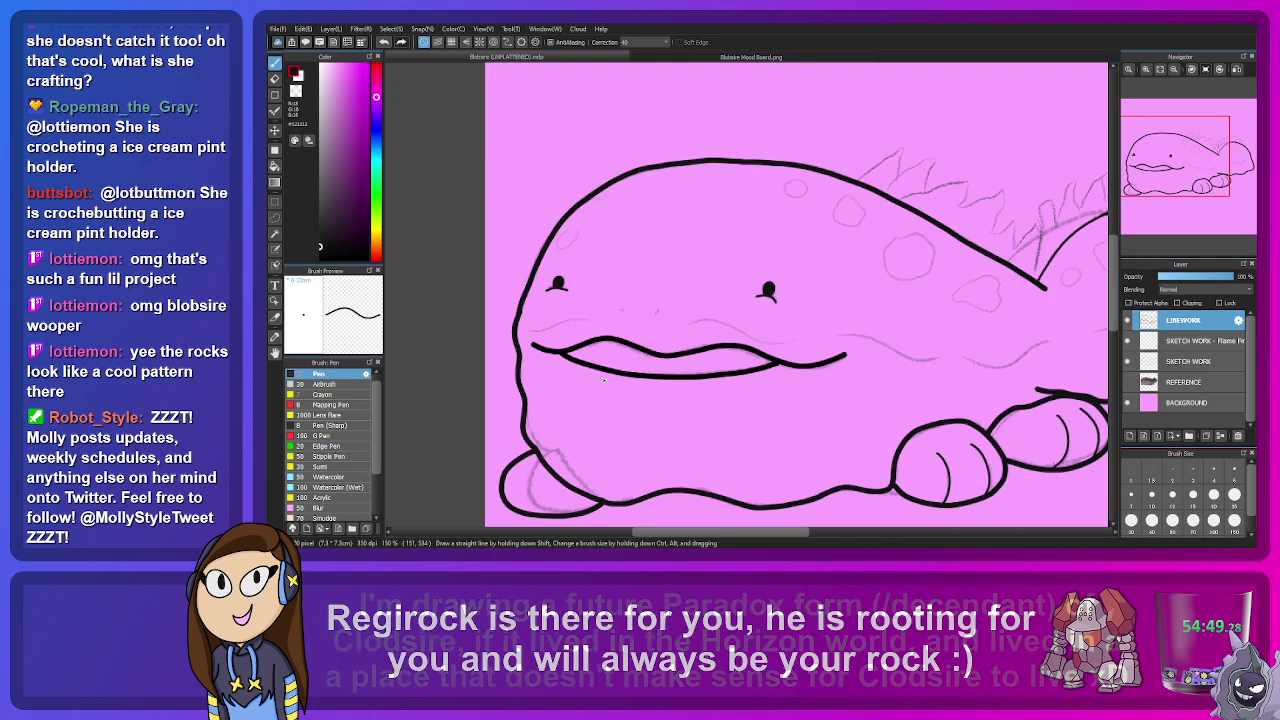
drag(887, 266, 746, 294)
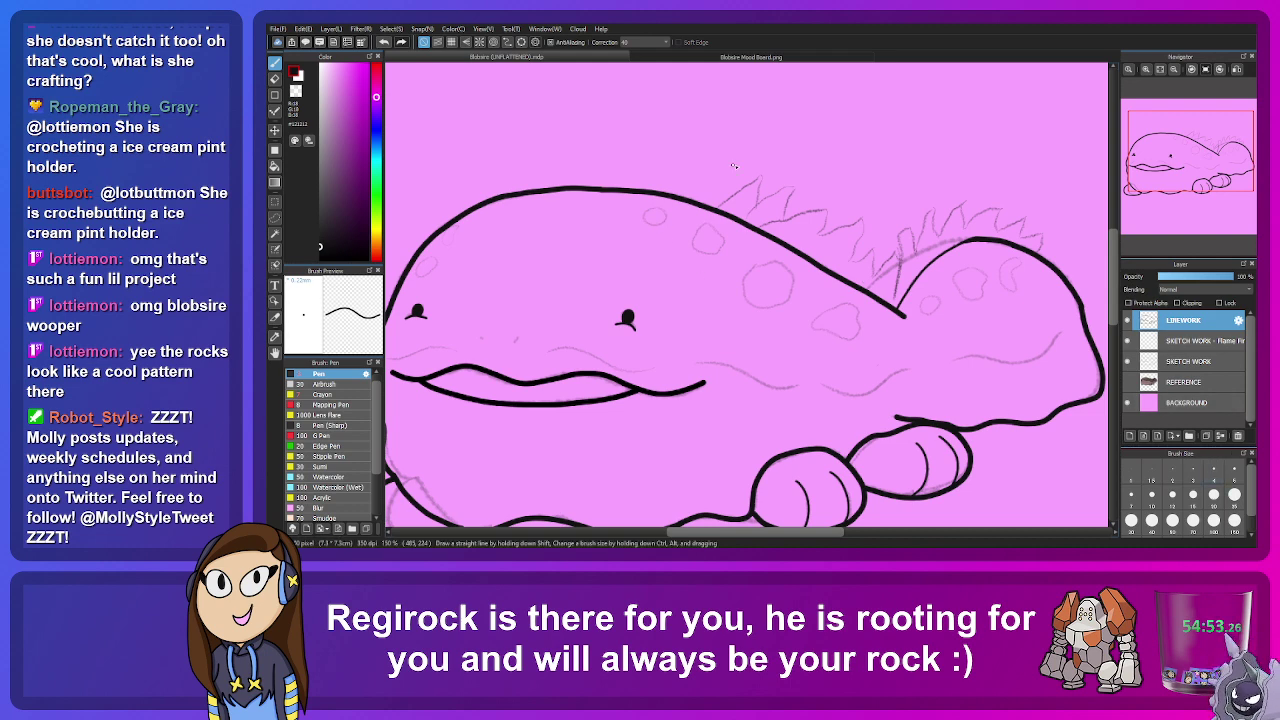
Step: Set the Pen size to 7 and the stroke correction to 0, and ink the small round rock patch behind the eye
scroll(661, 201, up, 2)
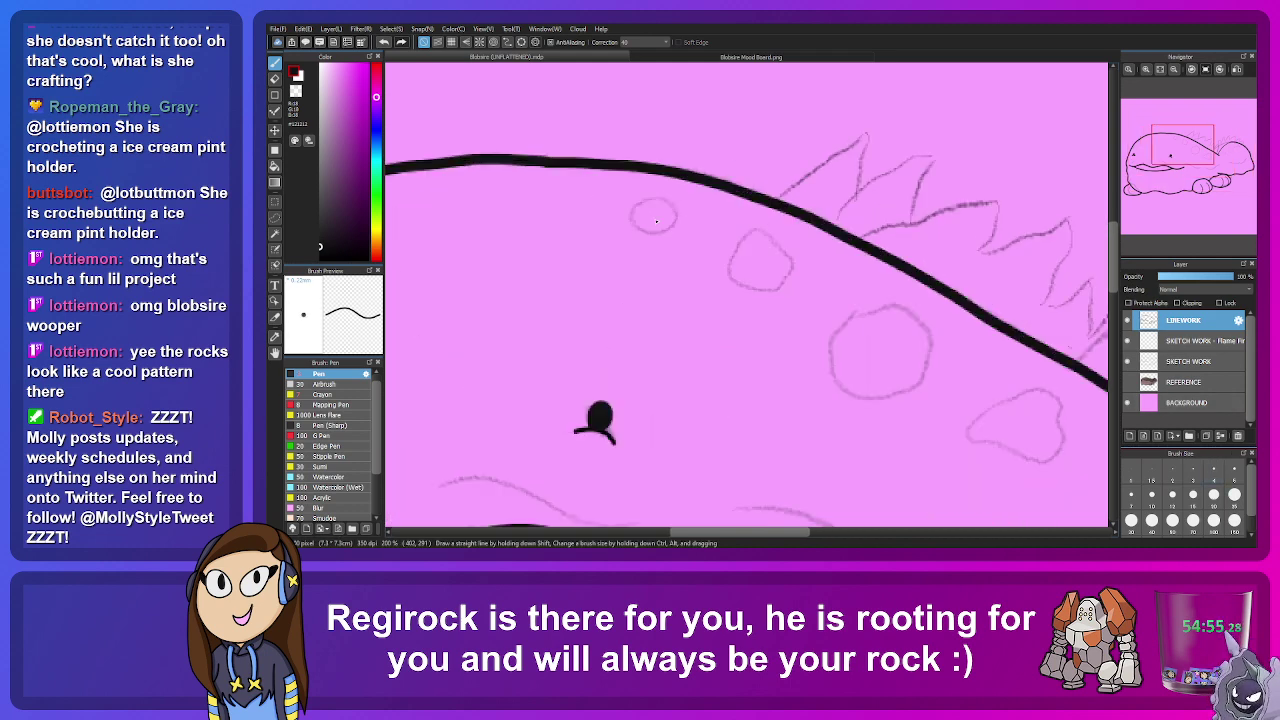
scroll(640, 204, up, 1)
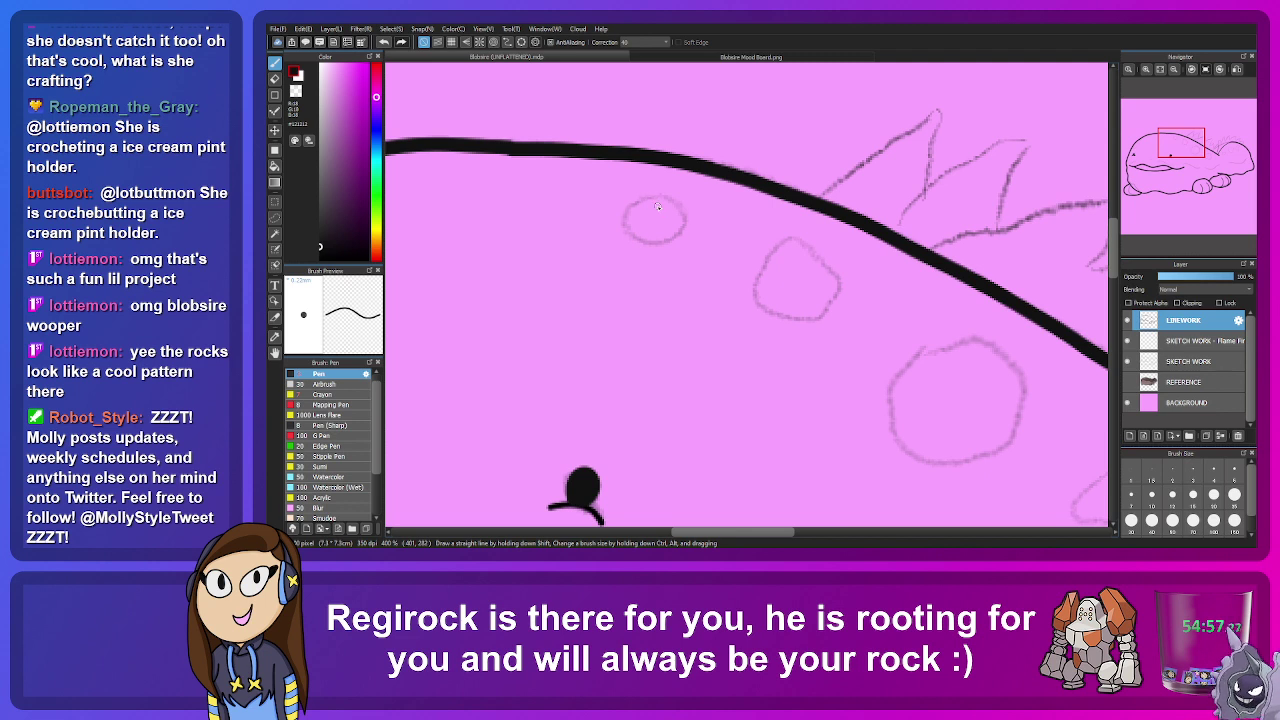
click(1131, 497)
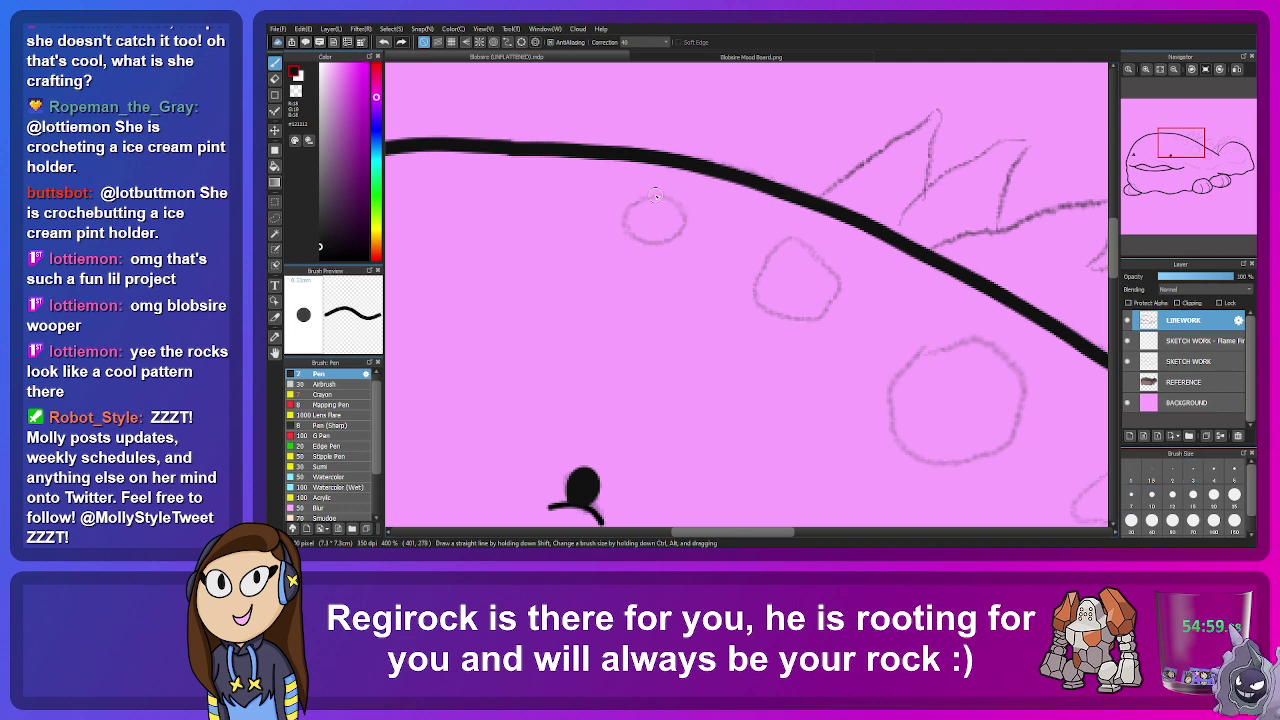
mouse_move(655, 195)
mouse_down()
mouse_move(688, 208)
mouse_move(691, 236)
mouse_move(657, 249)
mouse_move(615, 228)
mouse_up()
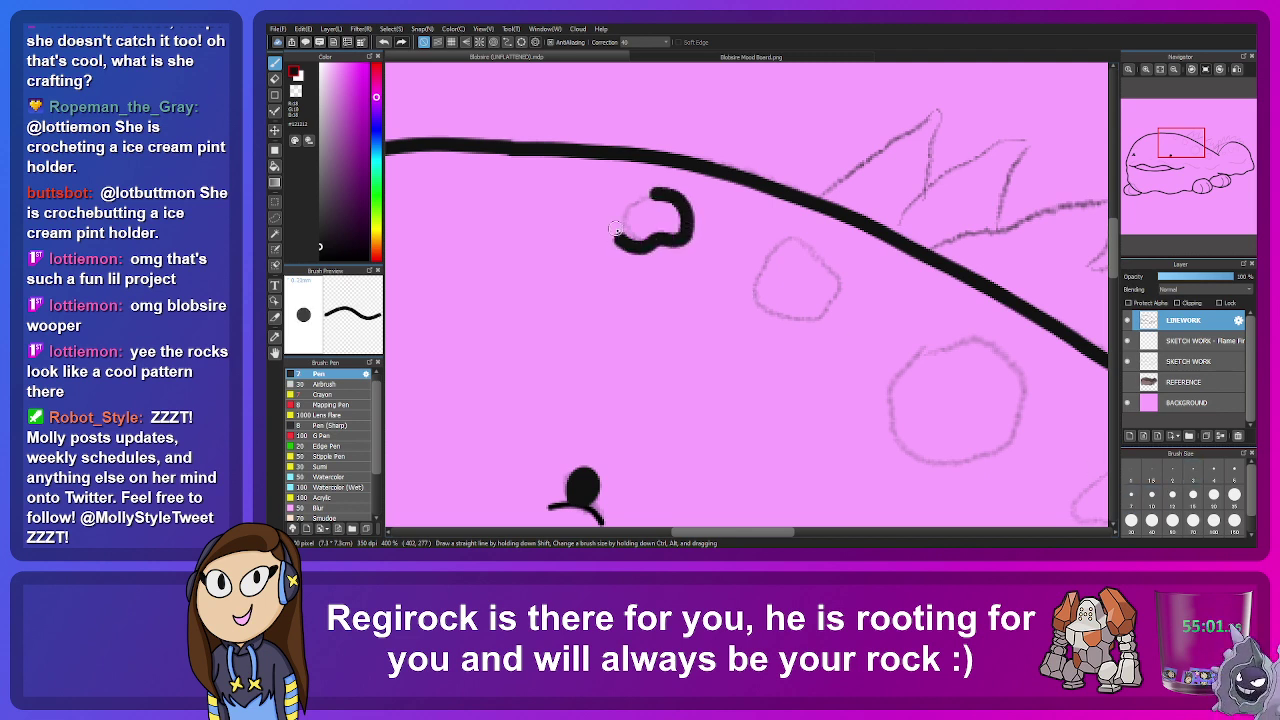
key(ctrl+z)
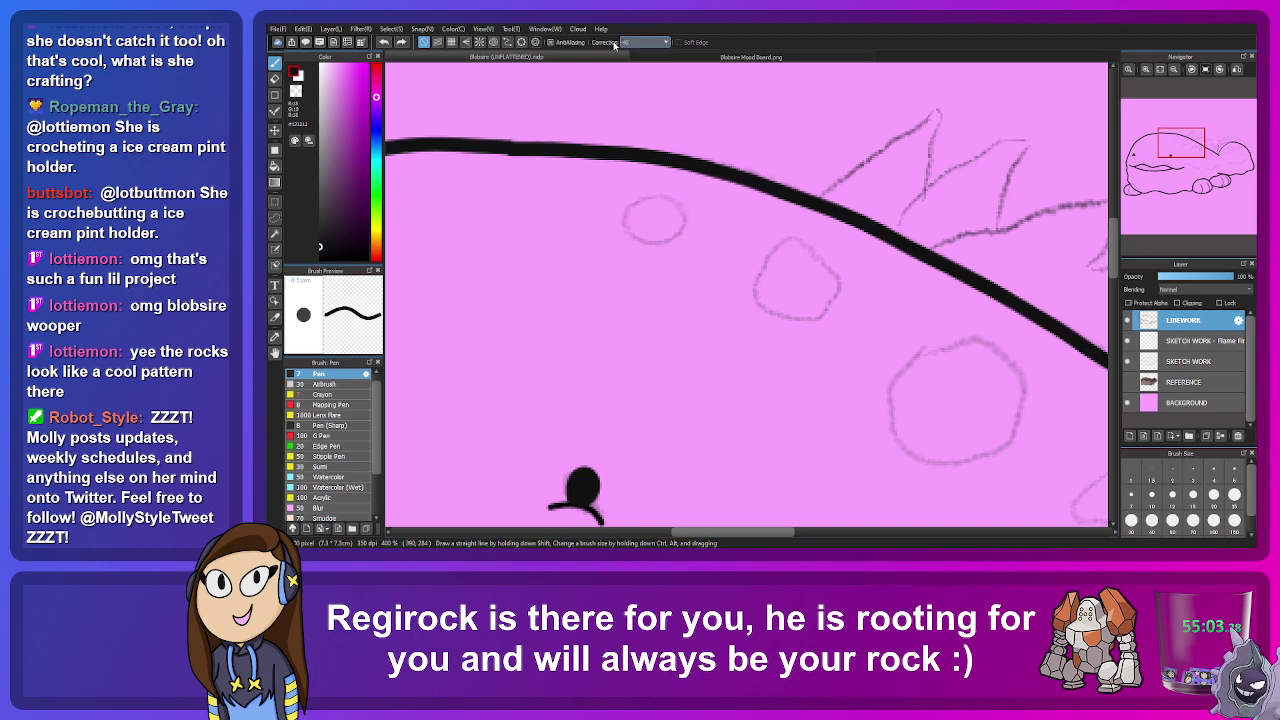
mouse_move(666, 195)
mouse_down()
mouse_move(688, 242)
mouse_move(640, 253)
mouse_move(619, 237)
mouse_move(623, 209)
mouse_move(660, 194)
mouse_up()
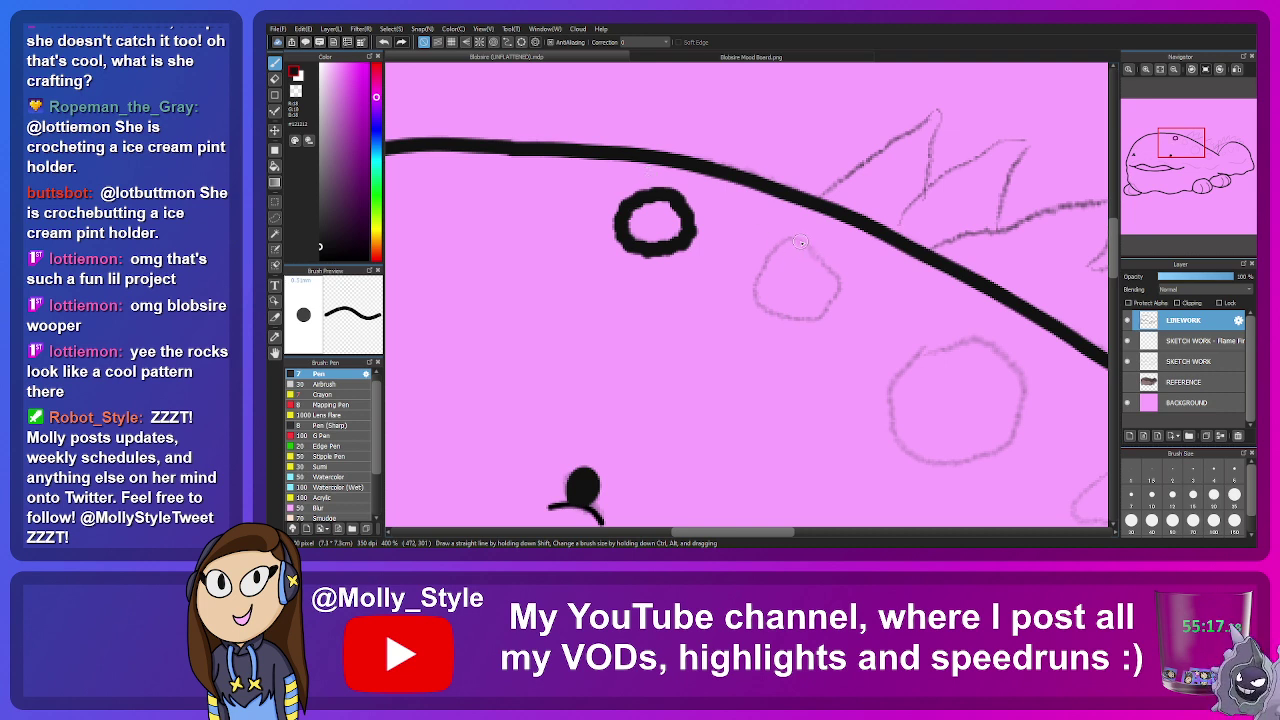
Step: Ink the next two rock patches along the back, the rounded triangular one and the large round one
mouse_move(800, 242)
mouse_down()
mouse_move(839, 287)
mouse_move(825, 313)
mouse_move(758, 313)
mouse_move(750, 283)
mouse_move(800, 232)
mouse_up()
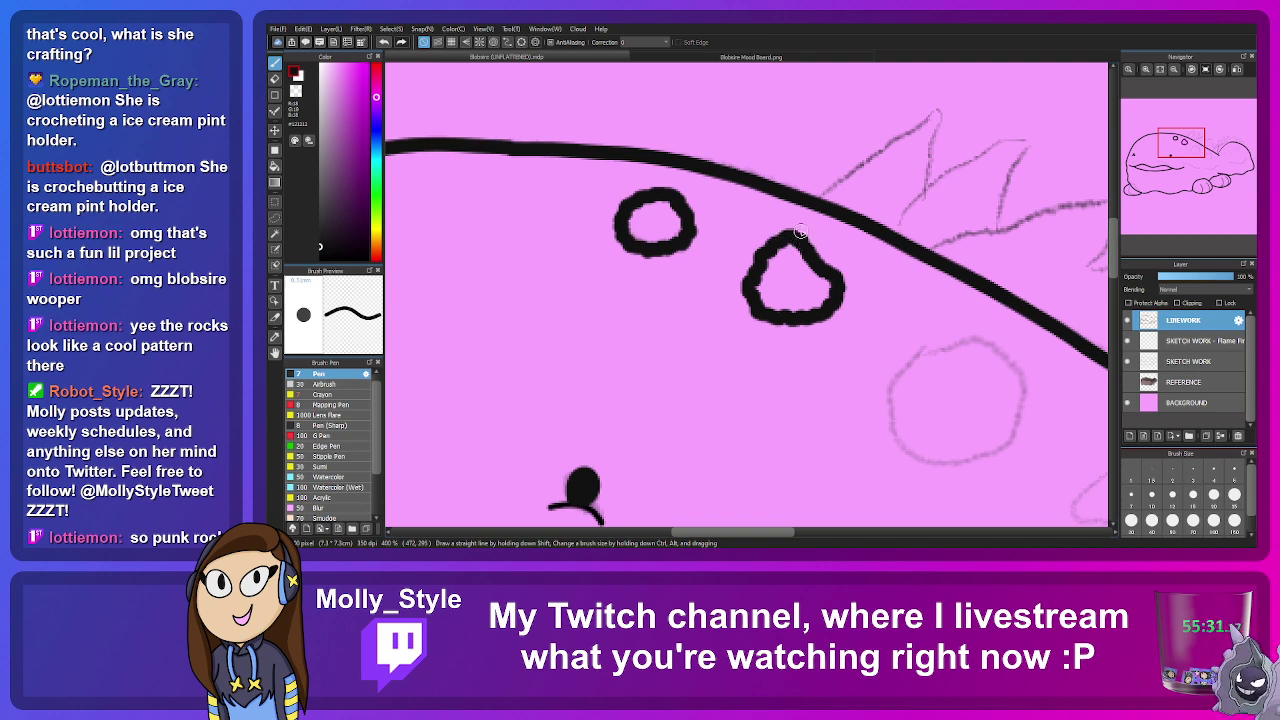
drag(1181, 141, 1193, 155)
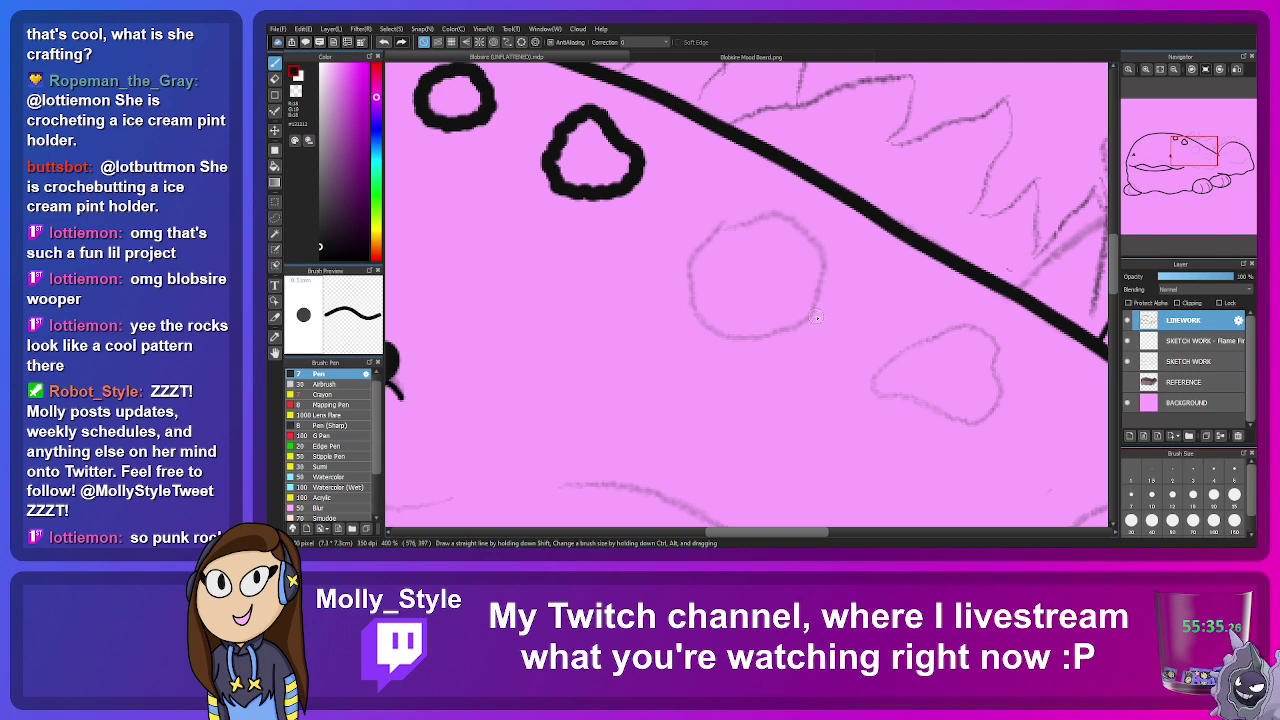
mouse_move(718, 222)
mouse_down()
mouse_move(776, 212)
mouse_move(804, 234)
mouse_move(822, 294)
mouse_move(807, 319)
mouse_move(757, 336)
mouse_move(692, 311)
mouse_move(691, 257)
mouse_move(722, 222)
mouse_move(738, 227)
mouse_up()
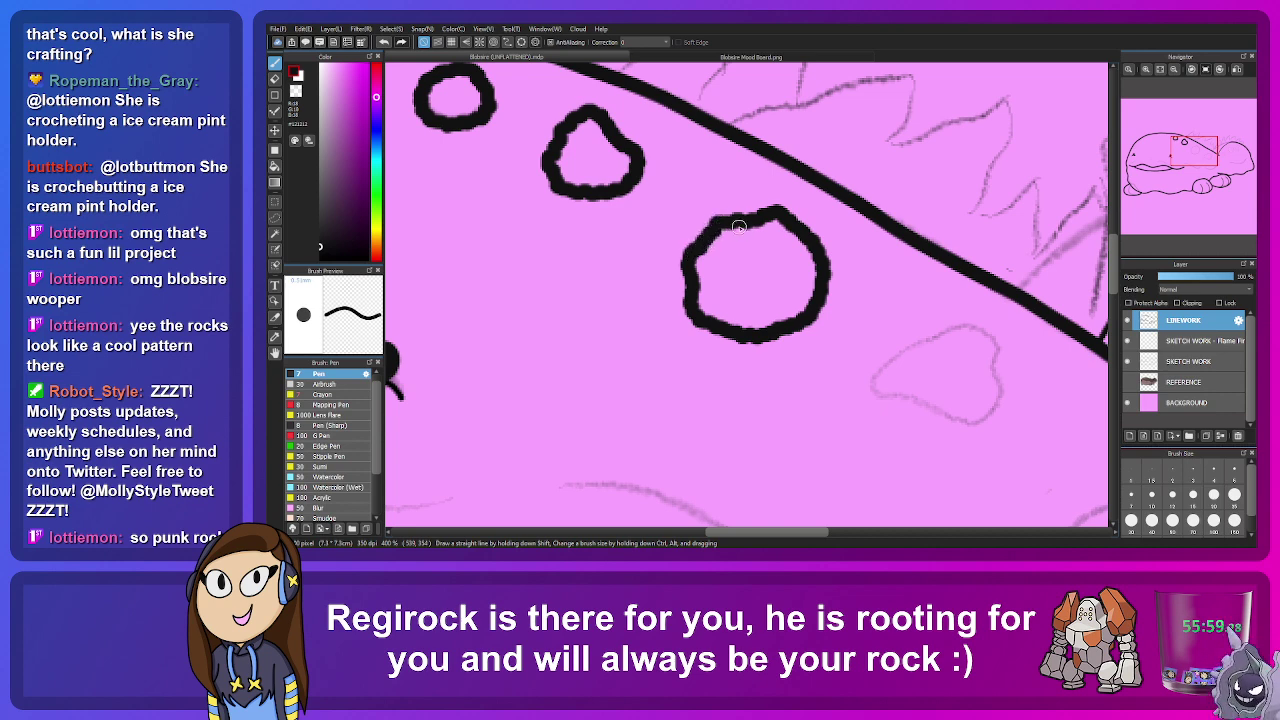
Step: Examine the three inked rock patches against the whole drawing
scroll(742, 232, down, 8)
scroll(757, 252, up, 4)
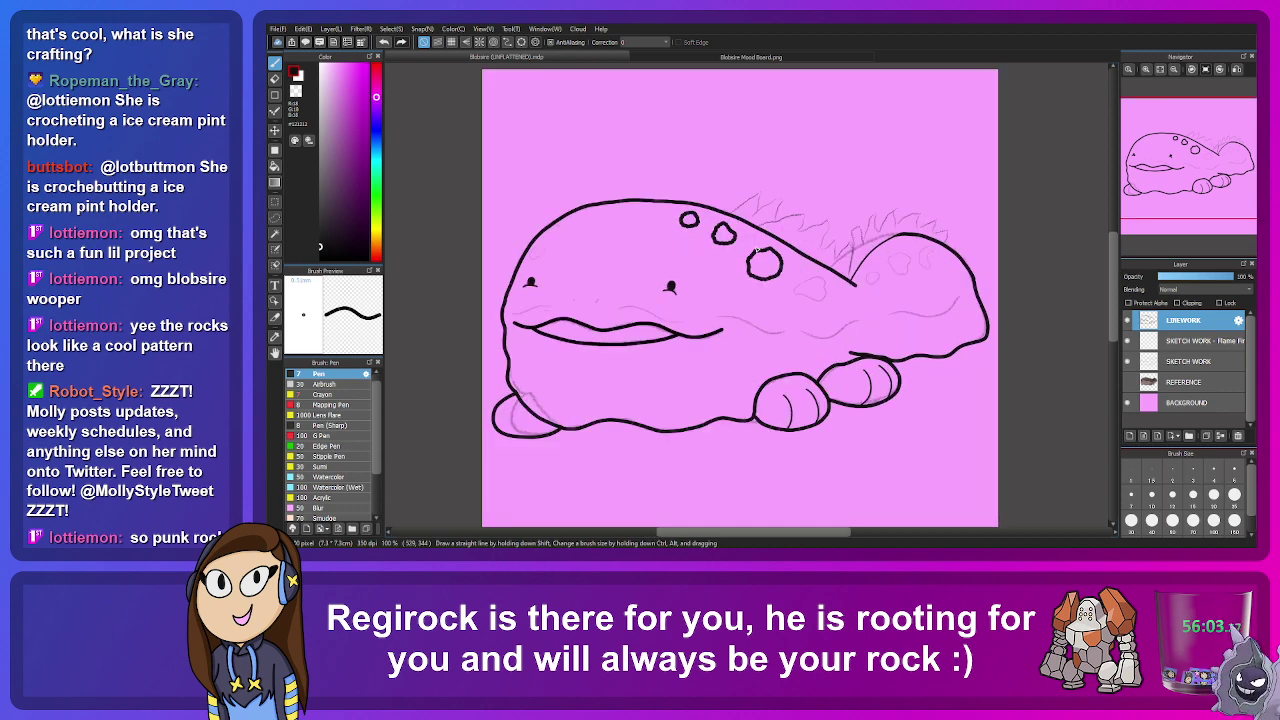
scroll(756, 250, down, 1)
scroll(757, 248, up, 4)
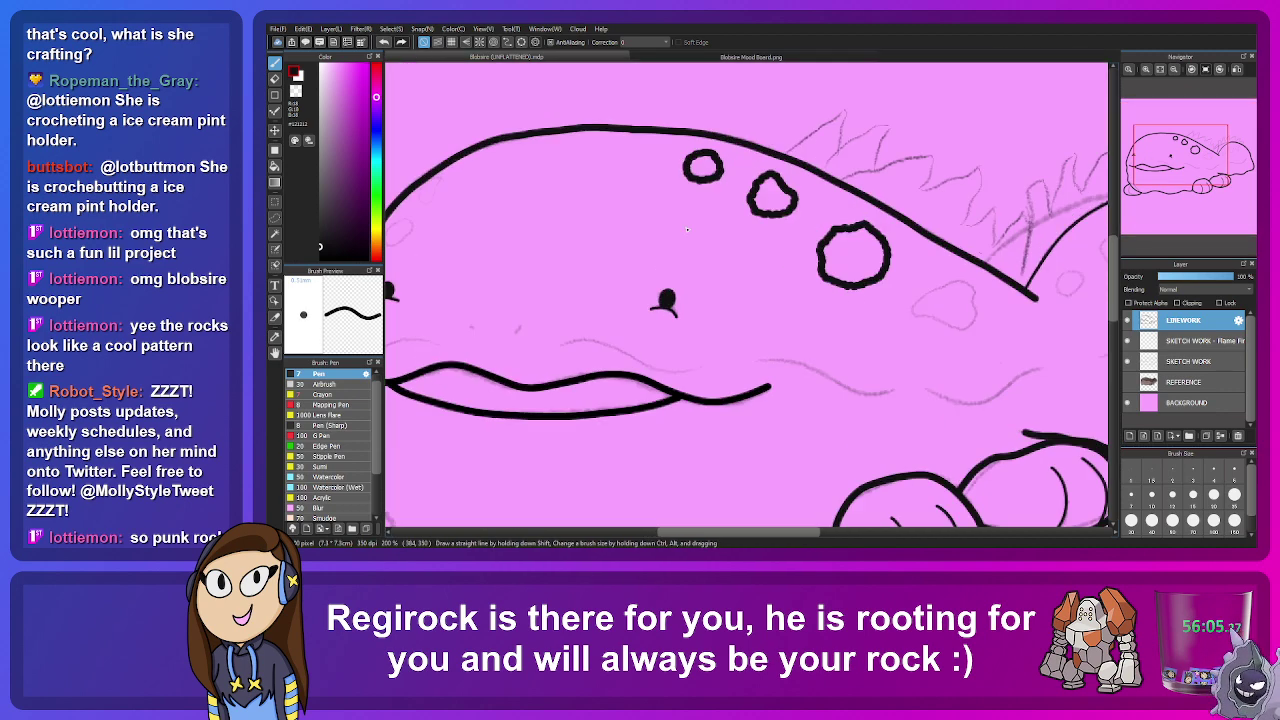
scroll(688, 231, down, 2)
drag(922, 207, 848, 197)
scroll(850, 197, down, 1)
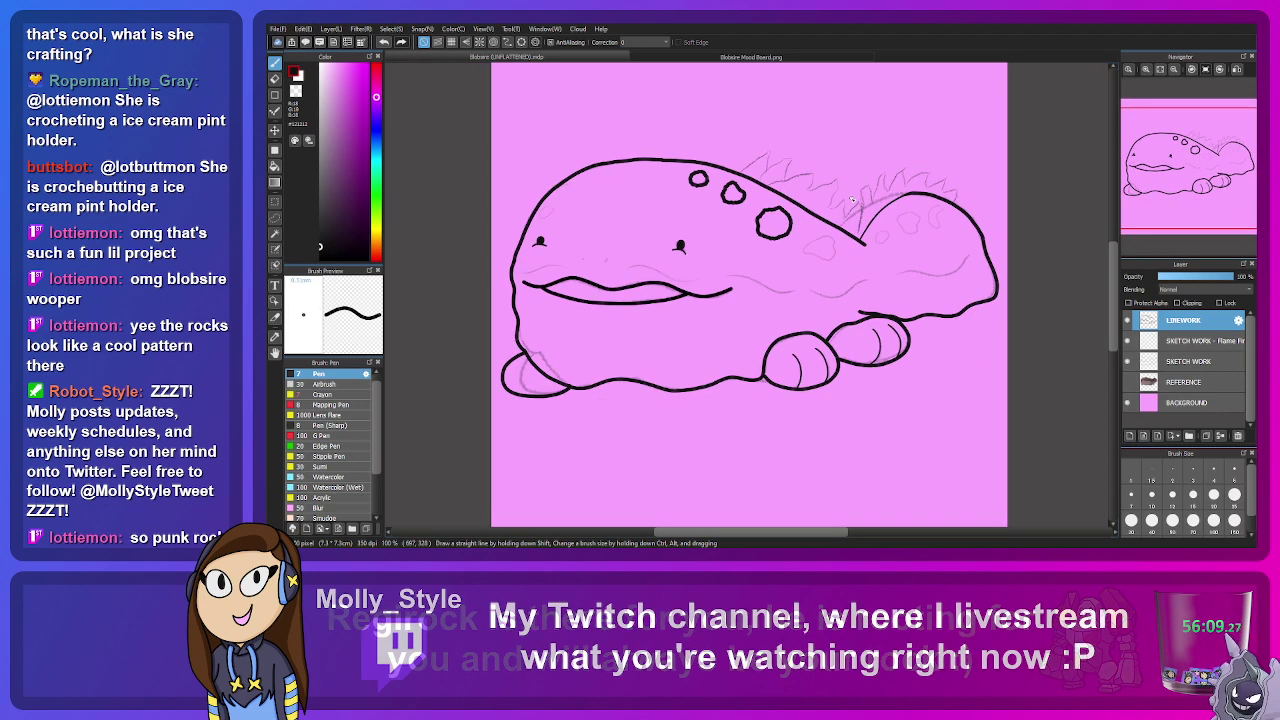
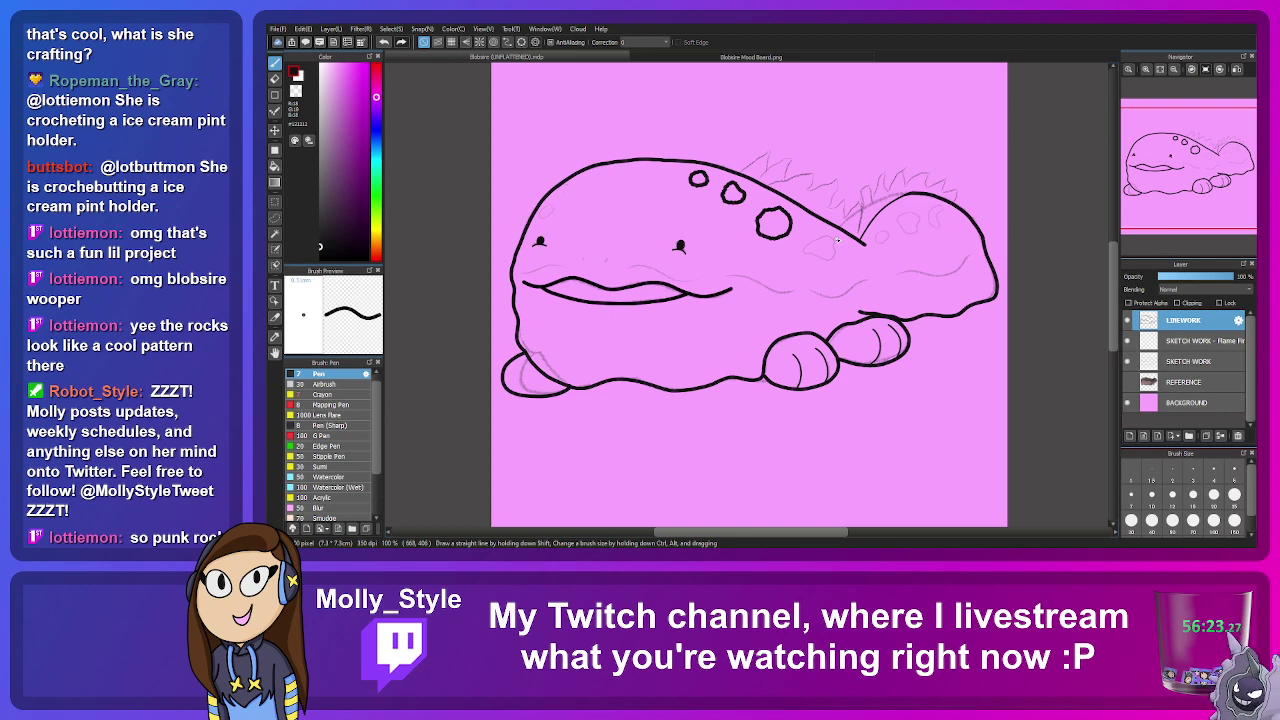
Step: Ink the fourth rock patch along the back, the rounded triangular one beside the base of the tail
scroll(836, 241, up, 2)
scroll(814, 252, up, 3)
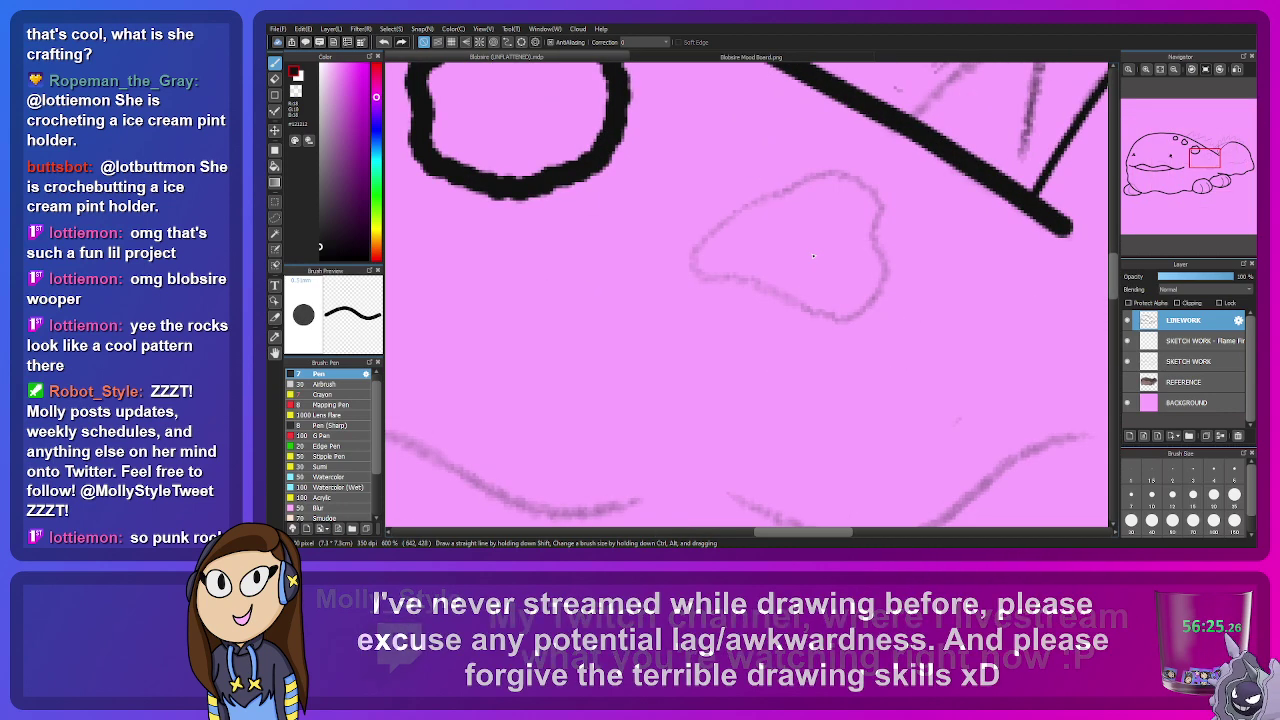
mouse_move(877, 211)
mouse_down()
mouse_move(866, 240)
mouse_move(885, 274)
mouse_move(847, 314)
mouse_move(770, 298)
mouse_move(690, 258)
mouse_move(742, 208)
mouse_move(815, 178)
mouse_move(840, 175)
mouse_move(882, 208)
mouse_up()
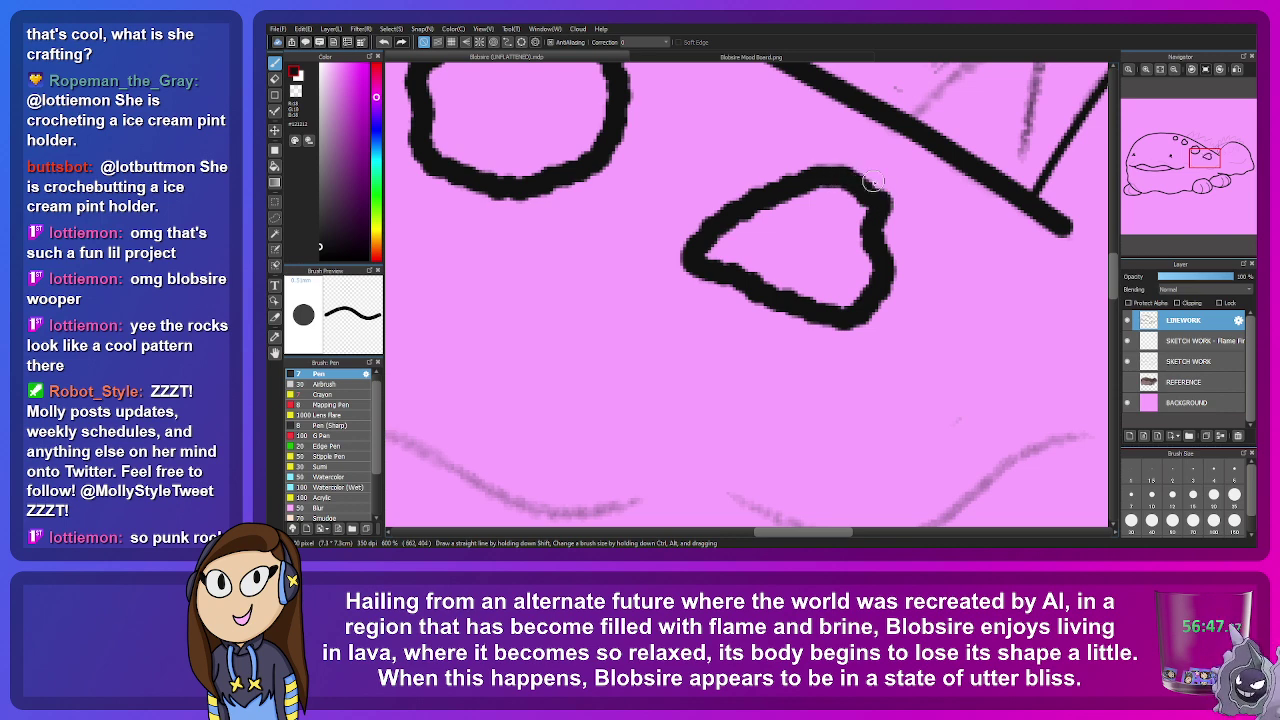
Step: Ink the small round rock patch and the larger lobed one on the tail with a thin line
mouse_move(1181, 141)
drag(1201, 168, 1232, 158)
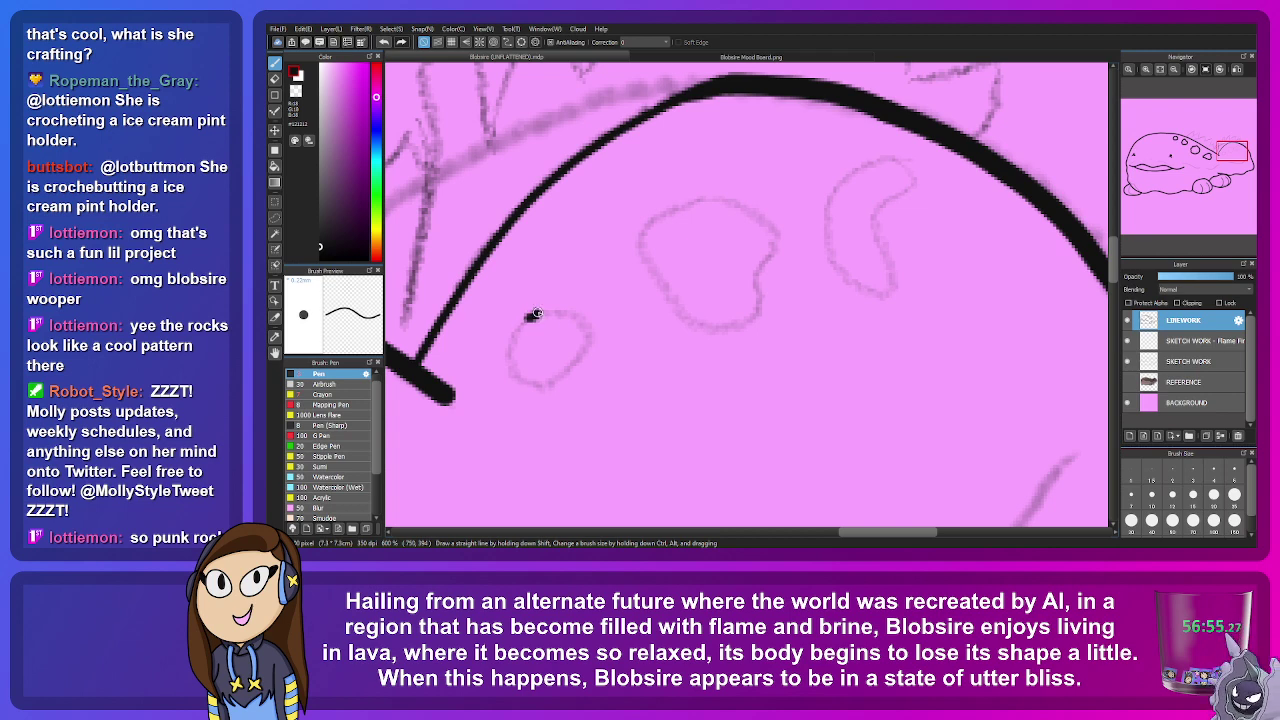
mouse_move(560, 313)
mouse_down()
mouse_move(586, 351)
mouse_move(545, 388)
mouse_move(510, 373)
mouse_move(522, 318)
mouse_up()
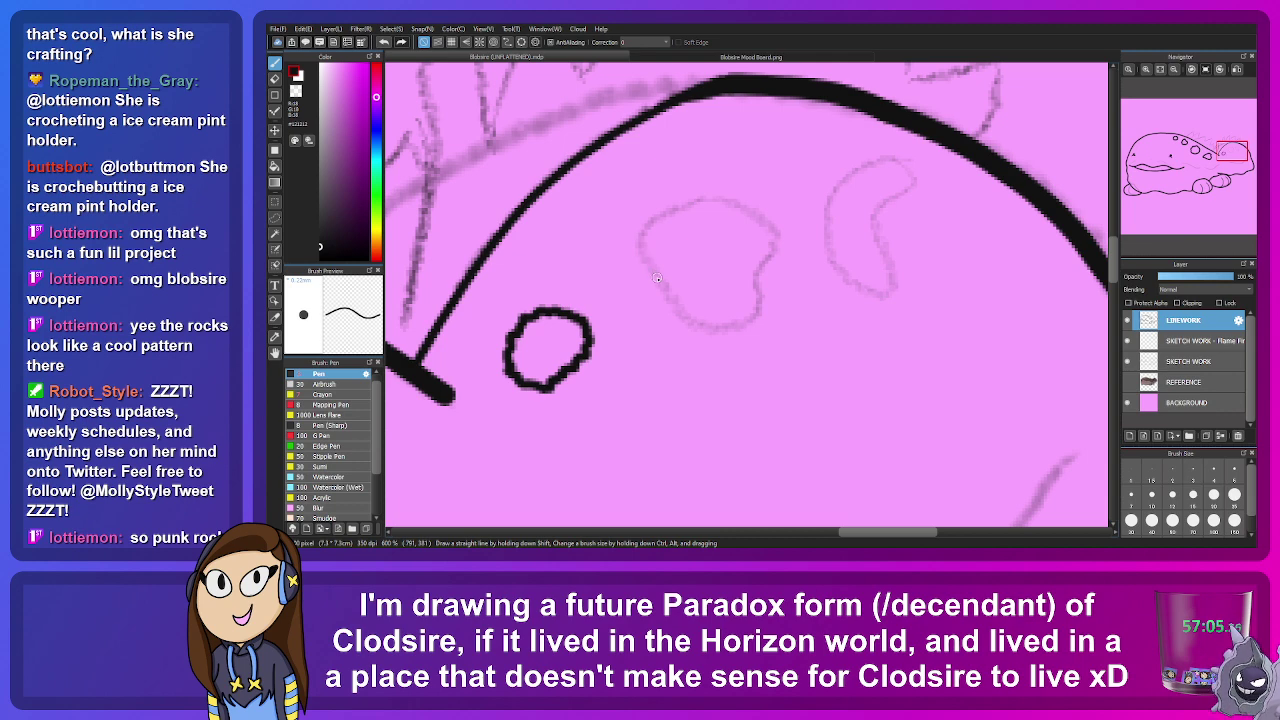
drag(665, 287, 644, 232)
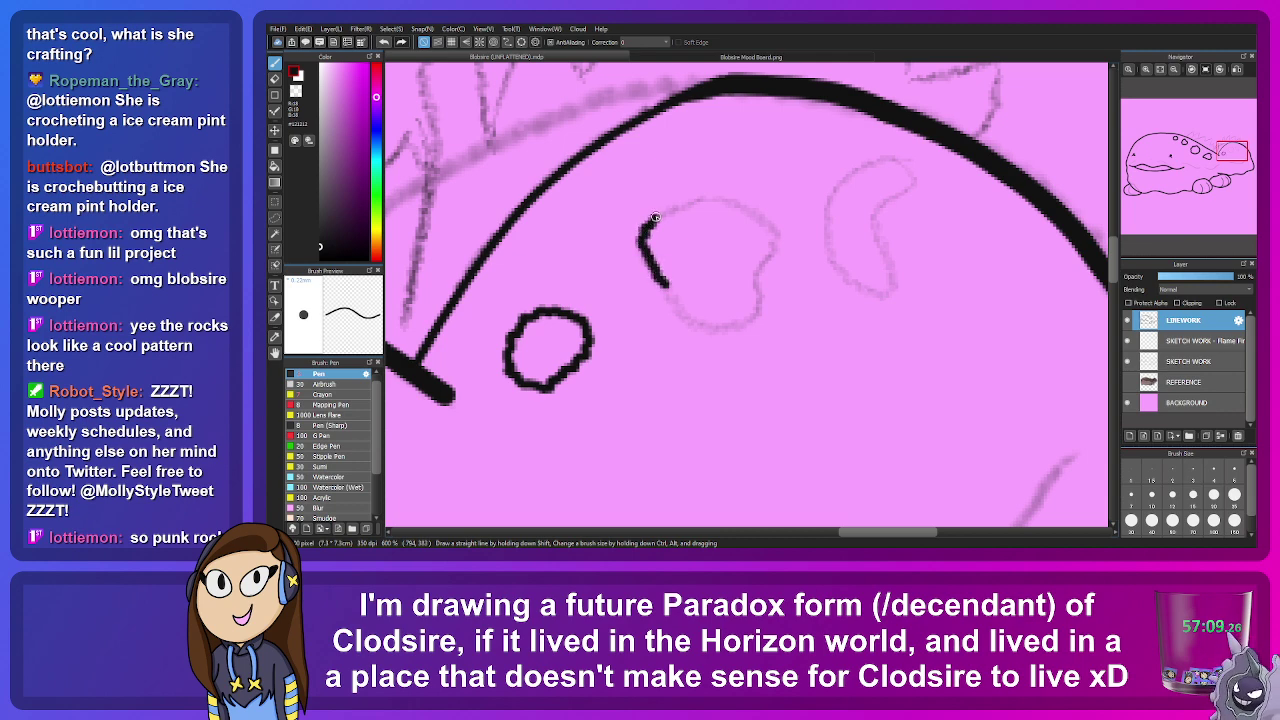
mouse_move(686, 207)
mouse_down()
mouse_move(747, 206)
mouse_move(774, 236)
mouse_move(756, 271)
mouse_move(759, 310)
mouse_move(710, 327)
mouse_move(666, 289)
mouse_up()
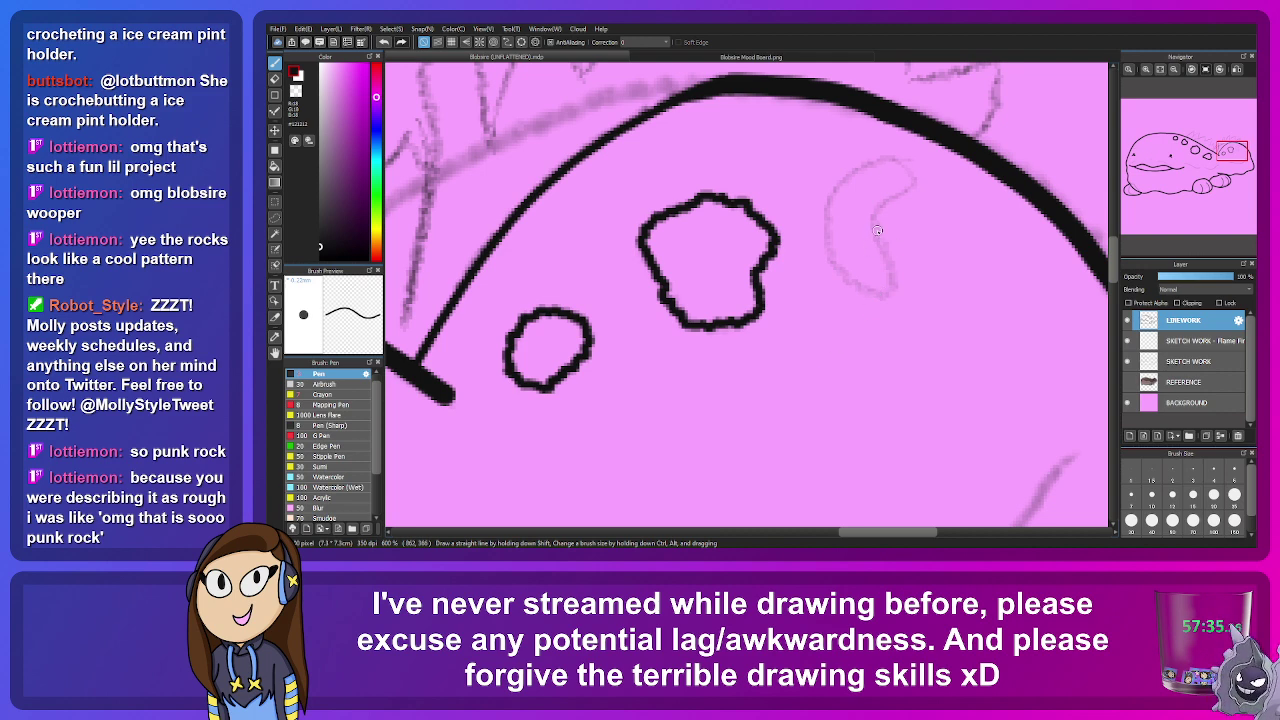
Step: Ink the crescent-shaped rock patch near the tail's upper edge with the same thin line
drag(874, 223, 875, 229)
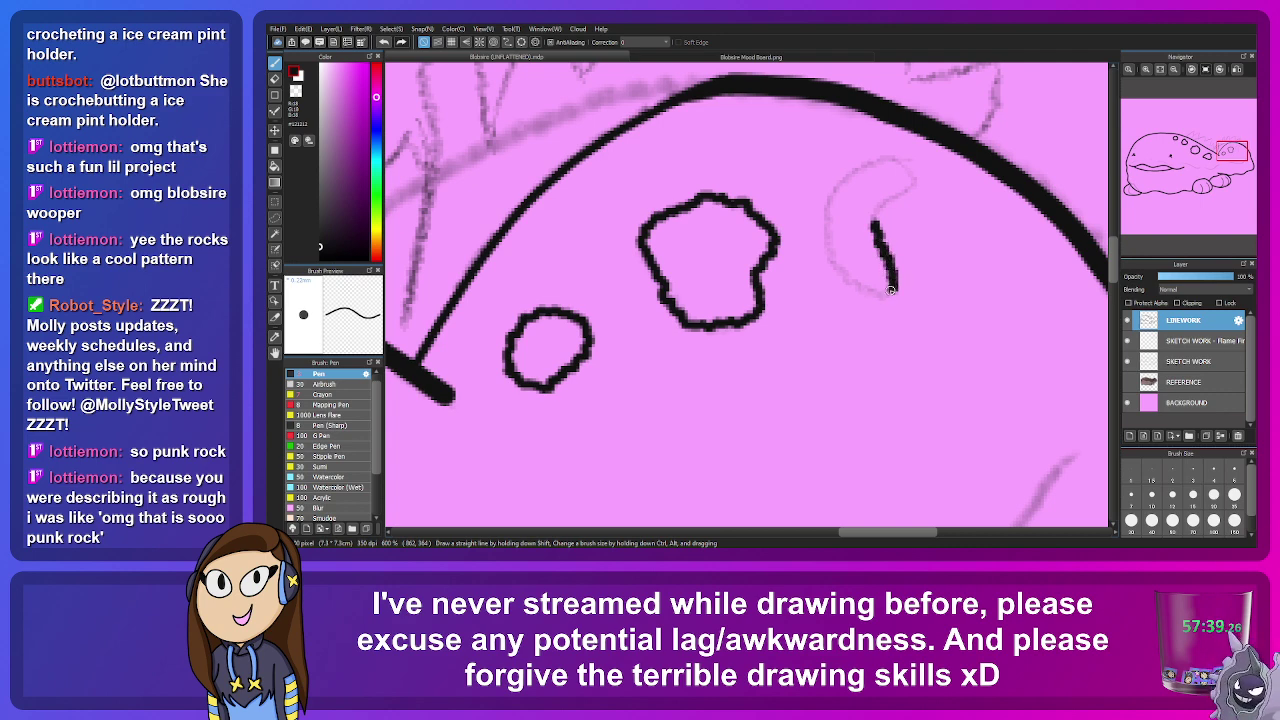
drag(879, 295, 838, 274)
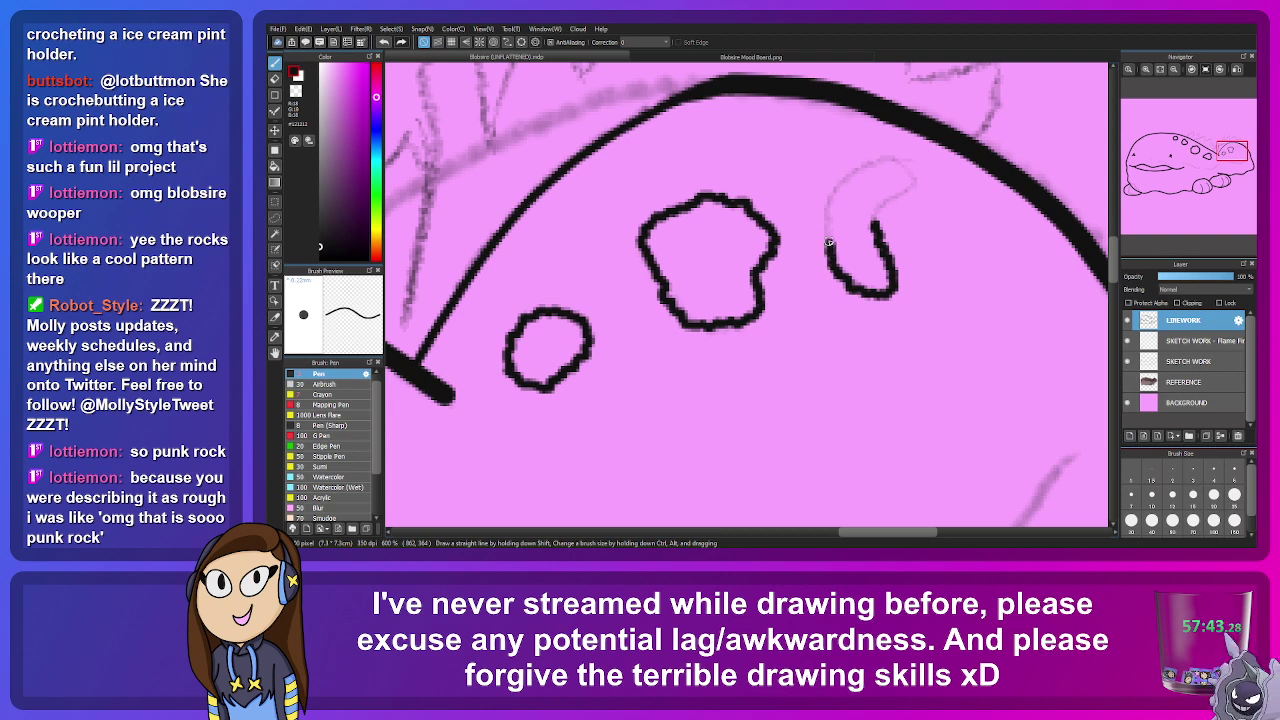
drag(826, 222, 834, 192)
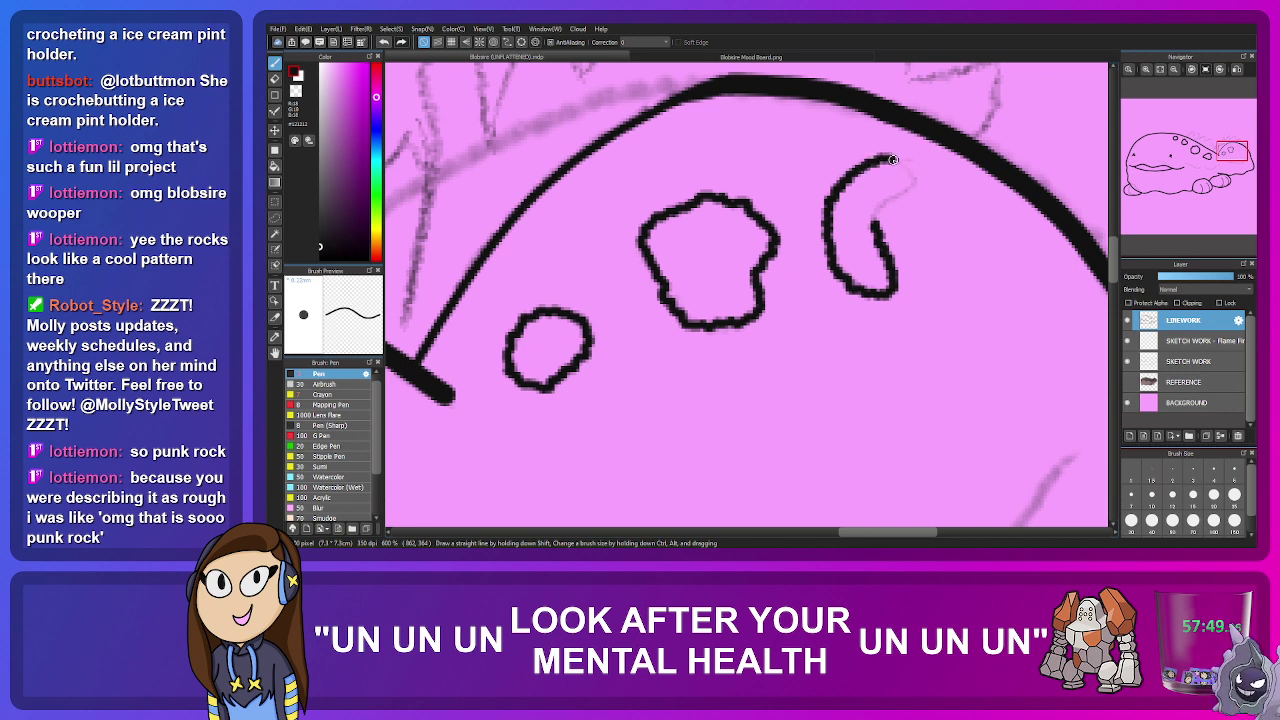
drag(906, 176, 877, 216)
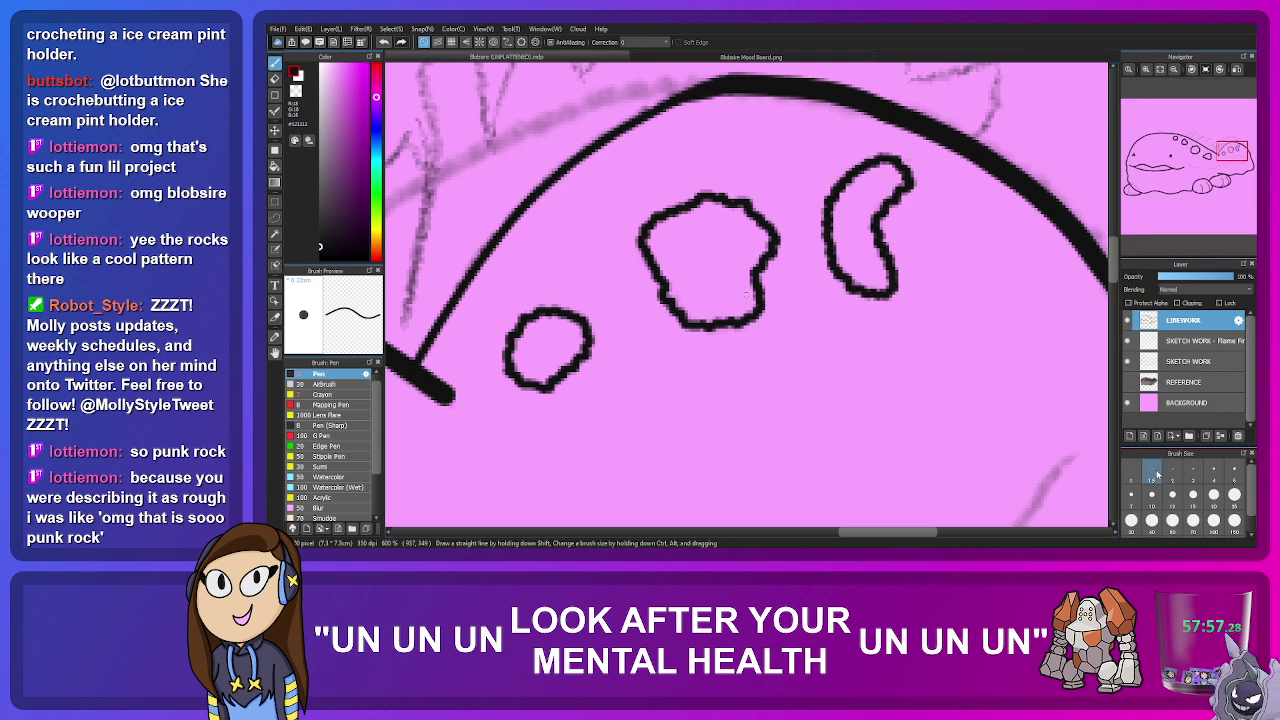
Step: Compare the tail patches with the whole drawing, set the Pen size to 7, and thicken the small round patch's outline
key(ctrl+0)
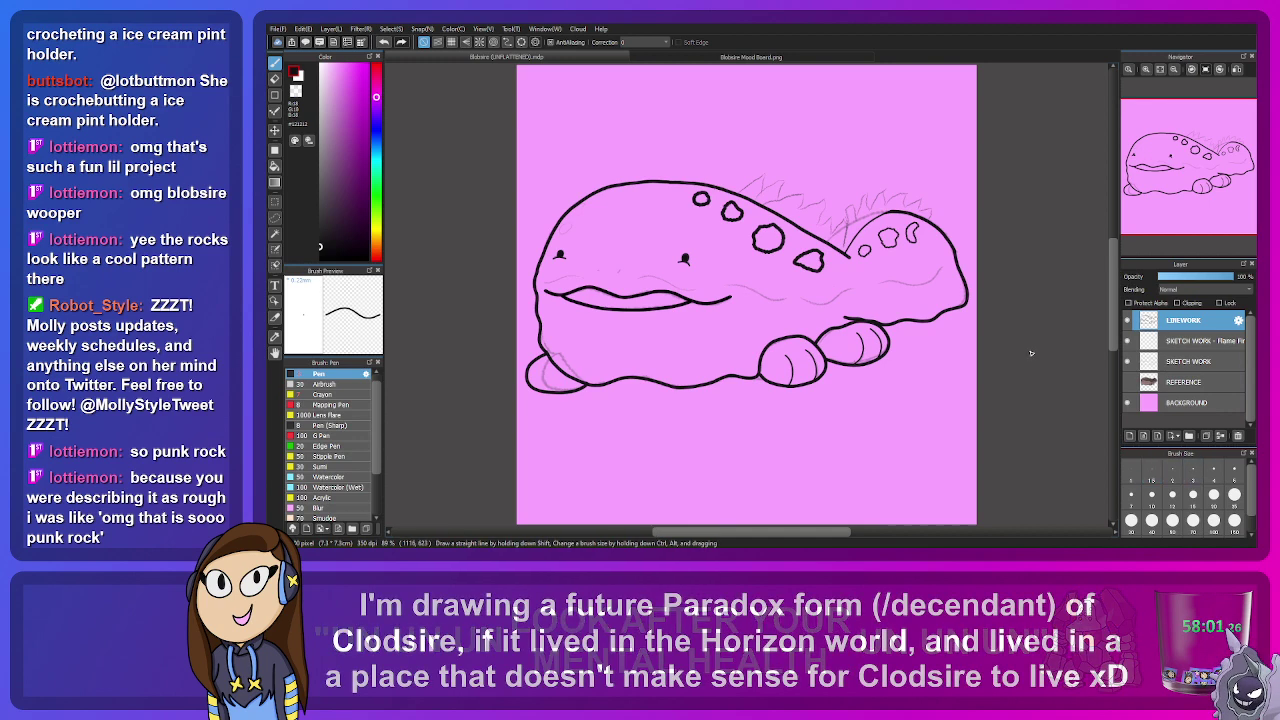
scroll(915, 215, up, 4)
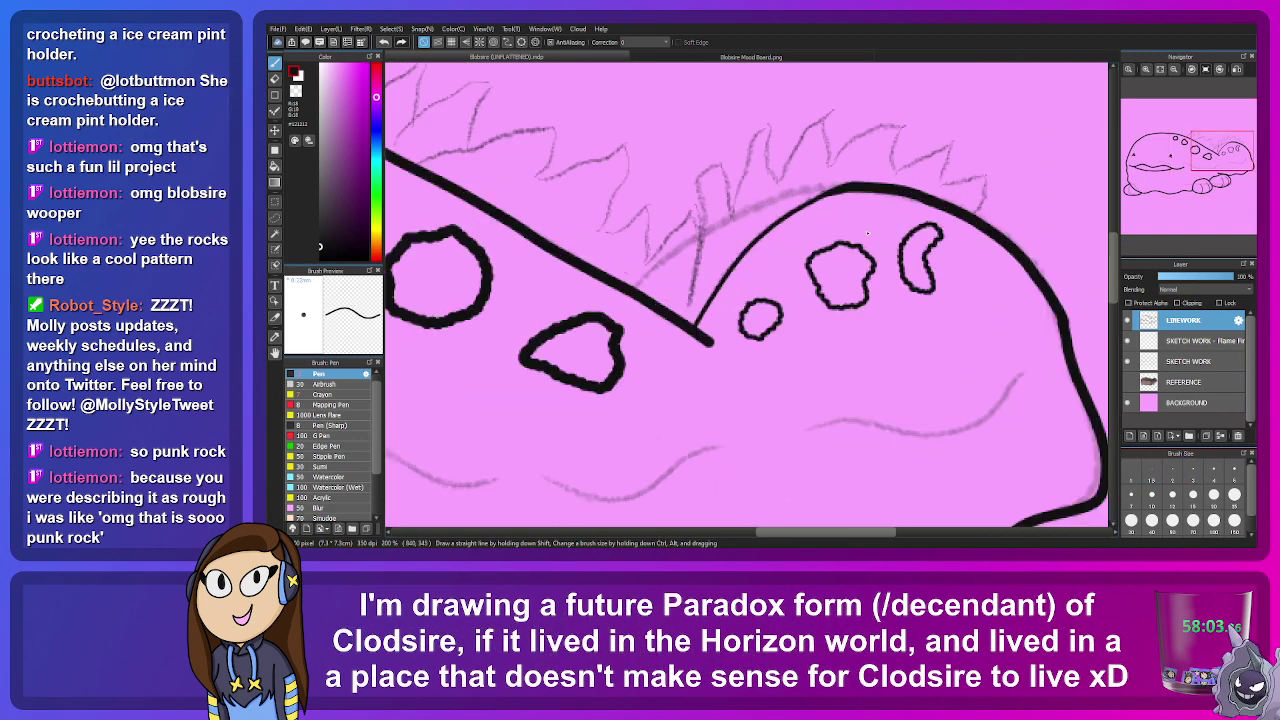
scroll(824, 243, up, 2)
click(1233, 160)
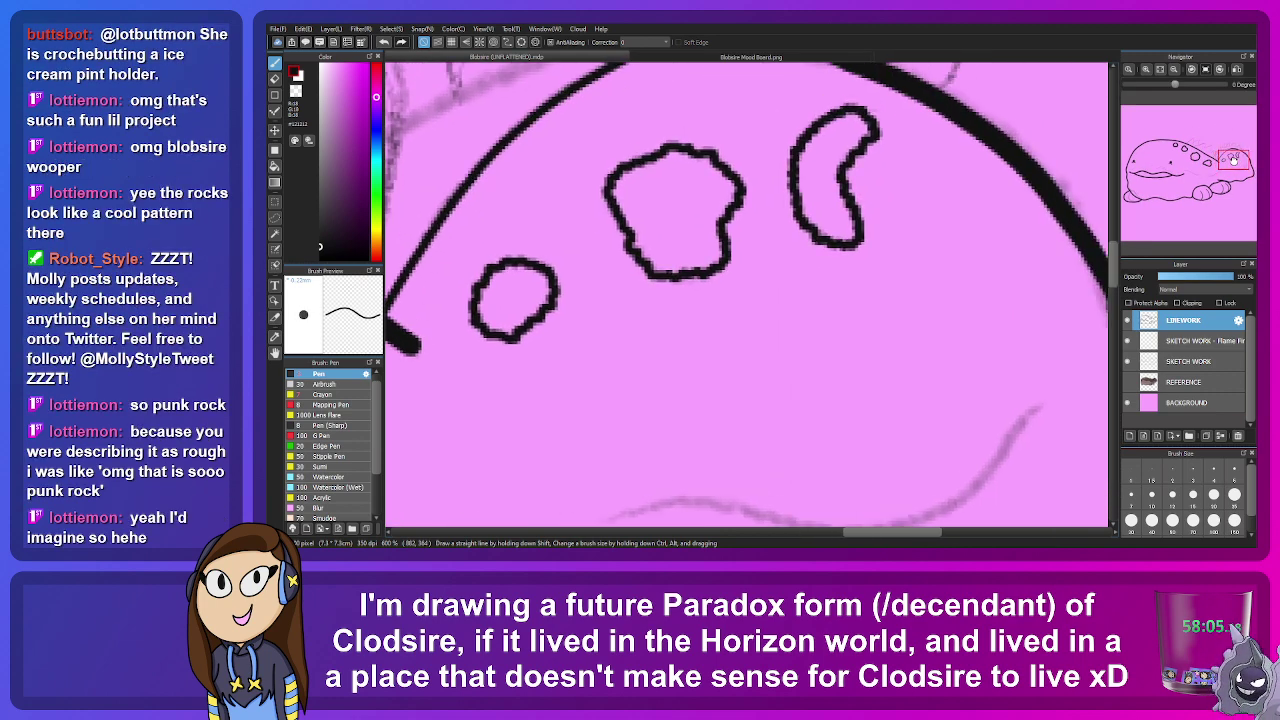
drag(1233, 160, 1230, 157)
click(1133, 495)
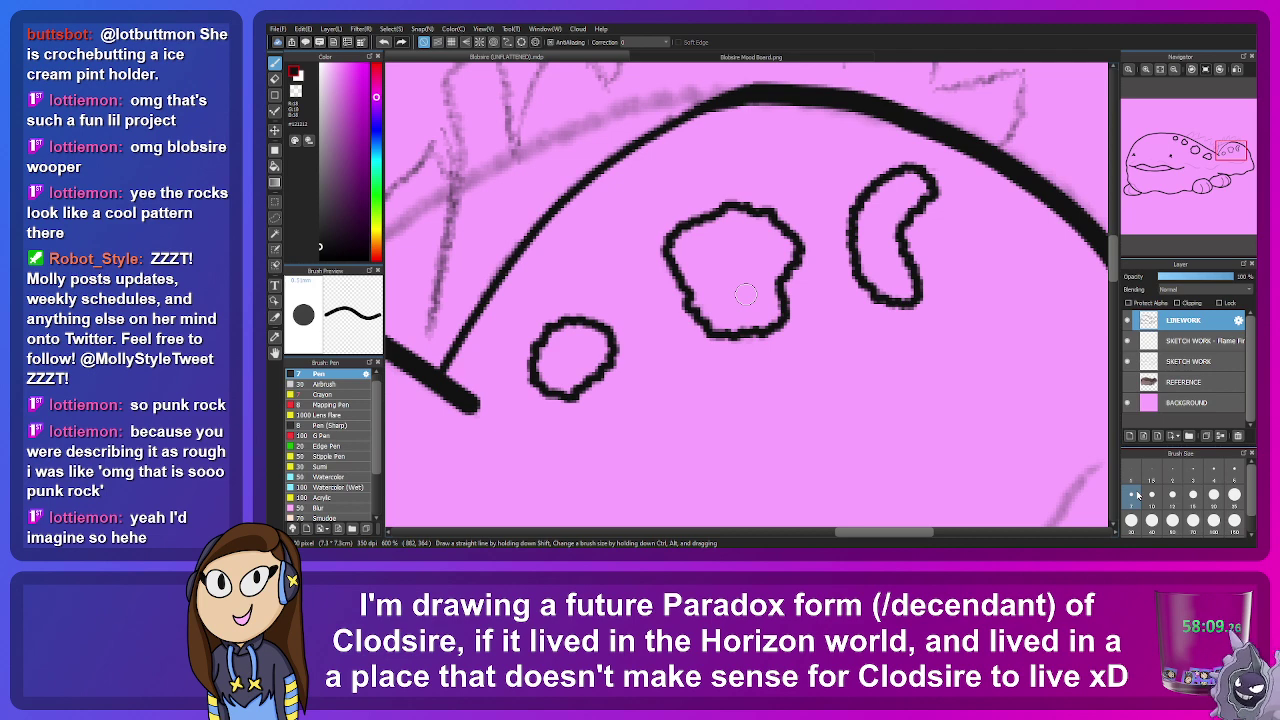
mouse_move(558, 318)
mouse_down()
mouse_move(598, 316)
mouse_move(615, 352)
mouse_move(554, 403)
mouse_move(528, 359)
mouse_move(576, 310)
mouse_up()
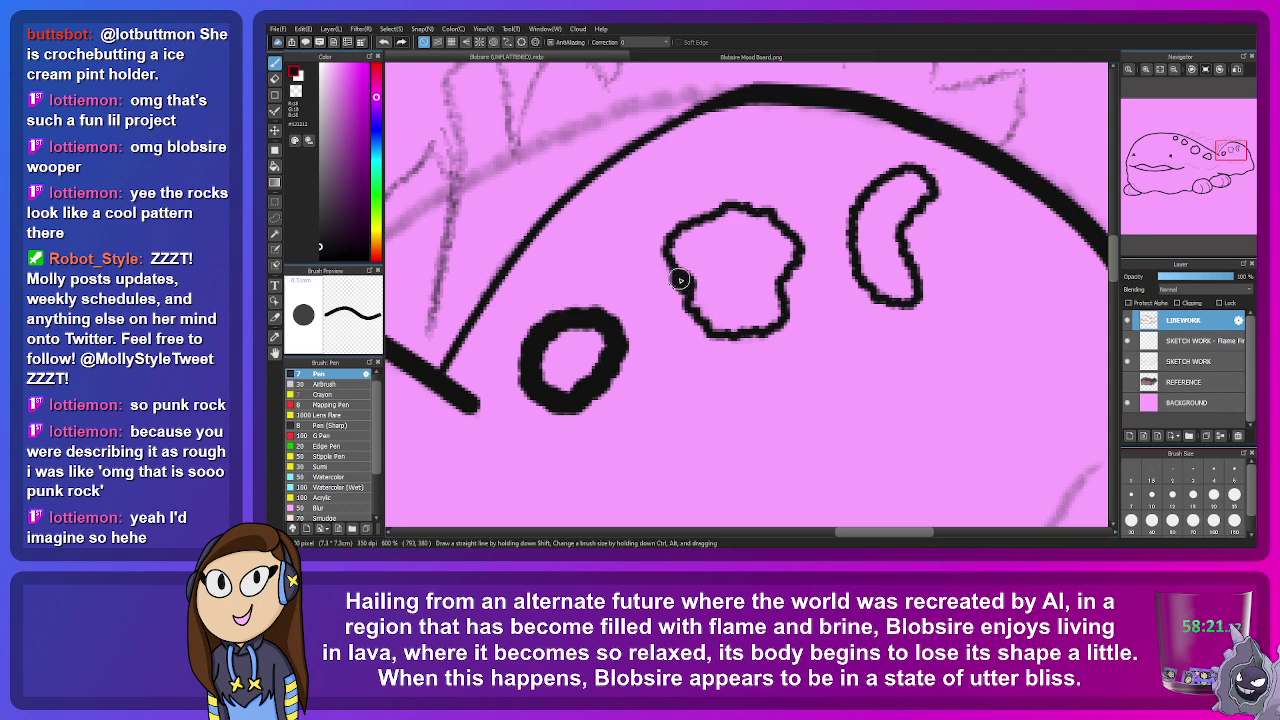
Step: Thicken the outlines of the lobed and crescent-shaped rock patches on the tail
mouse_move(680, 280)
mouse_down()
mouse_move(667, 251)
mouse_move(676, 230)
mouse_move(735, 204)
mouse_move(773, 219)
mouse_move(799, 261)
mouse_up()
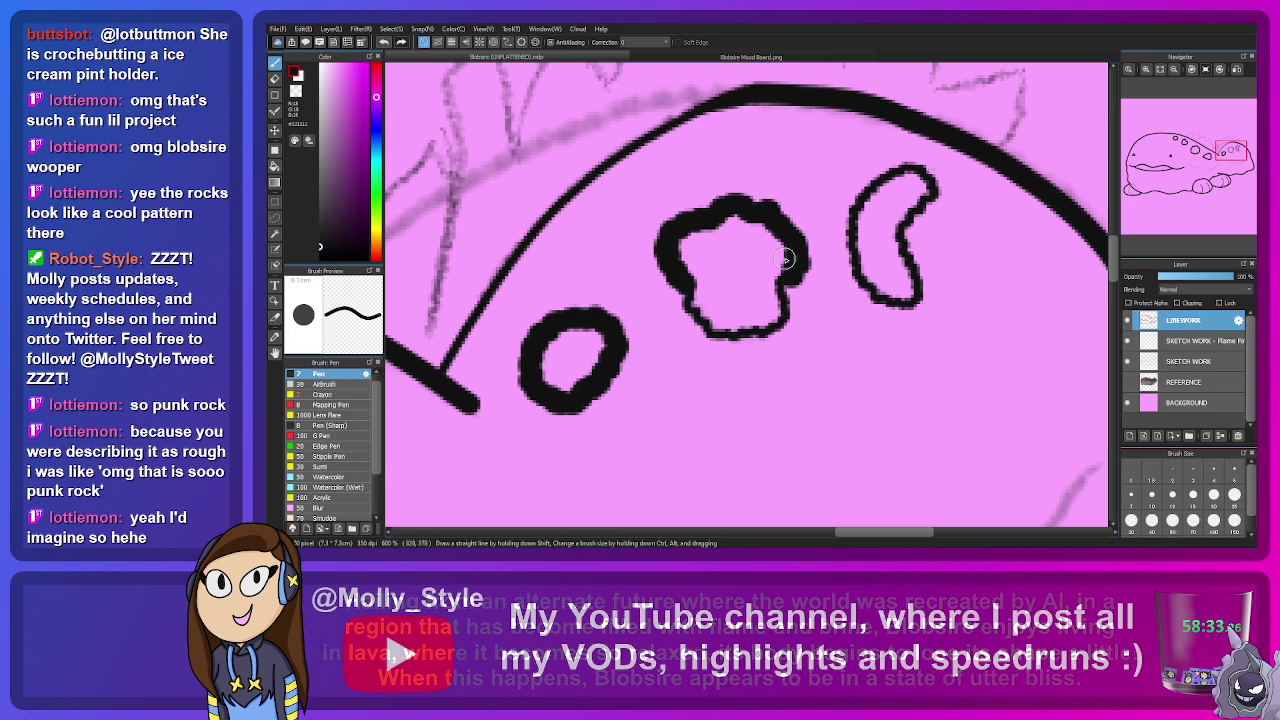
mouse_move(789, 279)
mouse_down()
mouse_move(781, 325)
mouse_move(721, 338)
mouse_up()
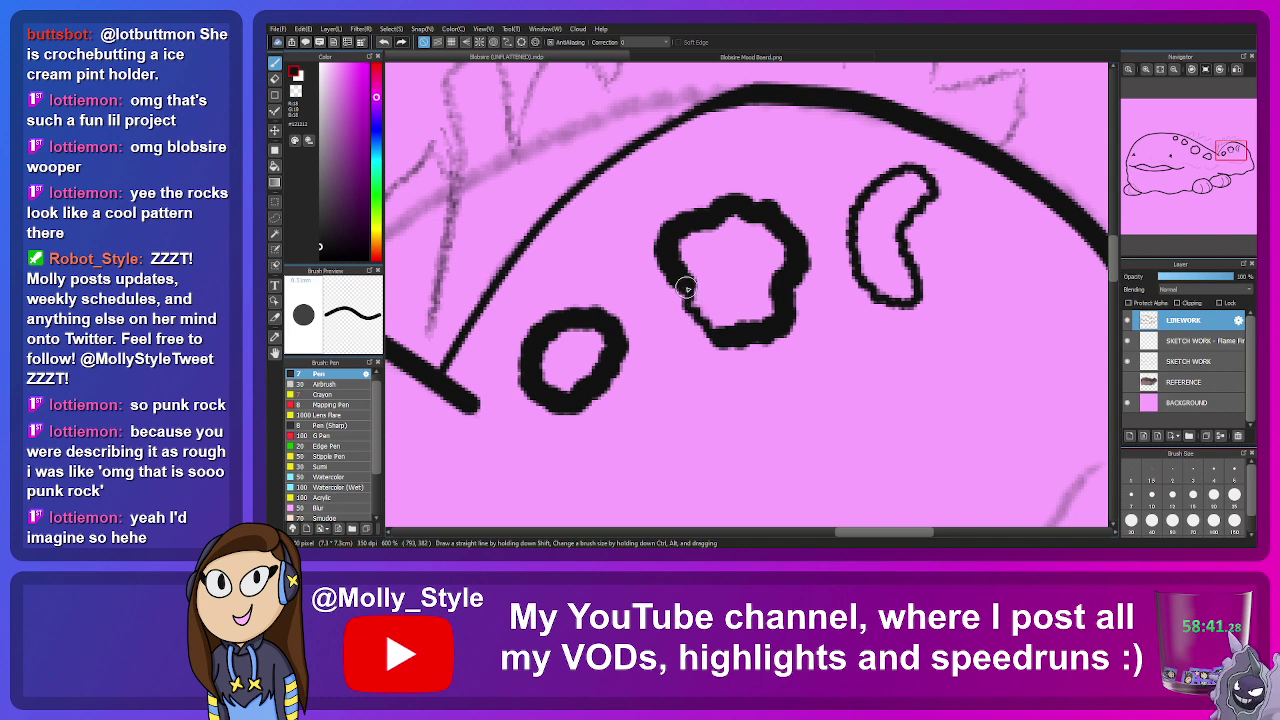
drag(686, 288, 712, 335)
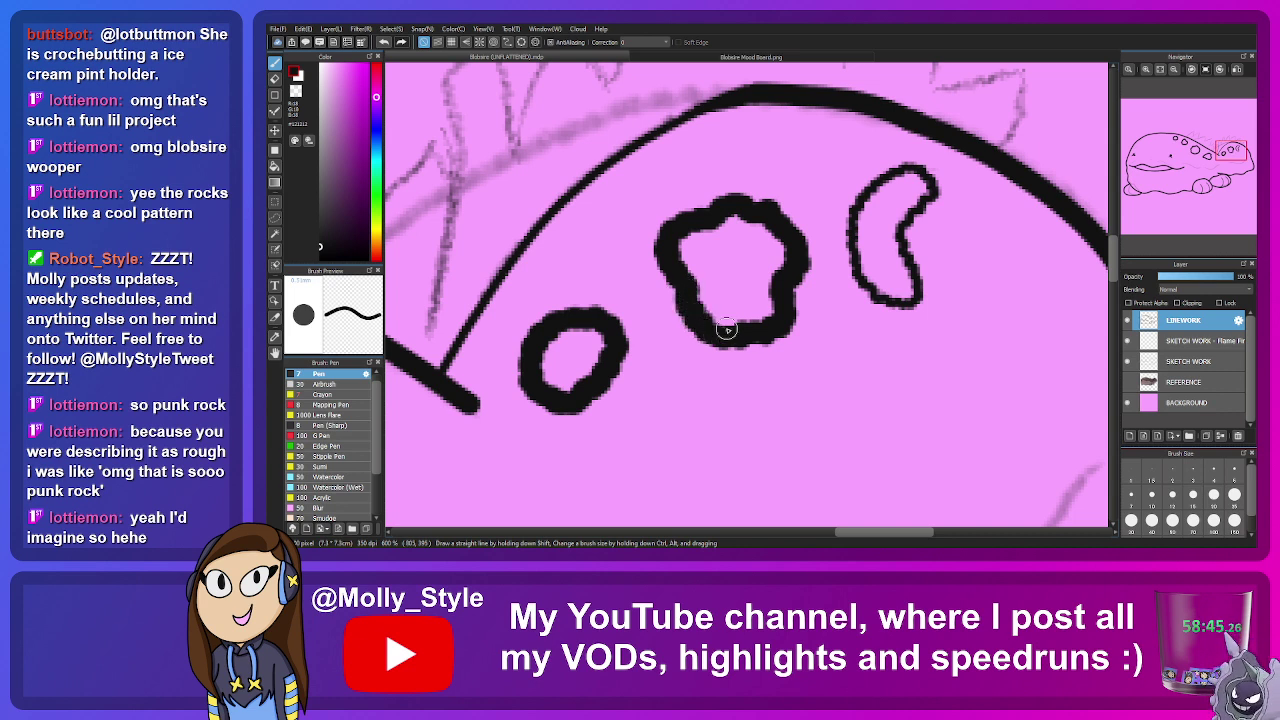
mouse_move(903, 238)
mouse_down()
mouse_move(918, 292)
mouse_move(886, 303)
mouse_move(858, 274)
mouse_move(854, 214)
mouse_move(899, 172)
mouse_move(939, 182)
mouse_move(908, 226)
mouse_move(897, 214)
mouse_up()
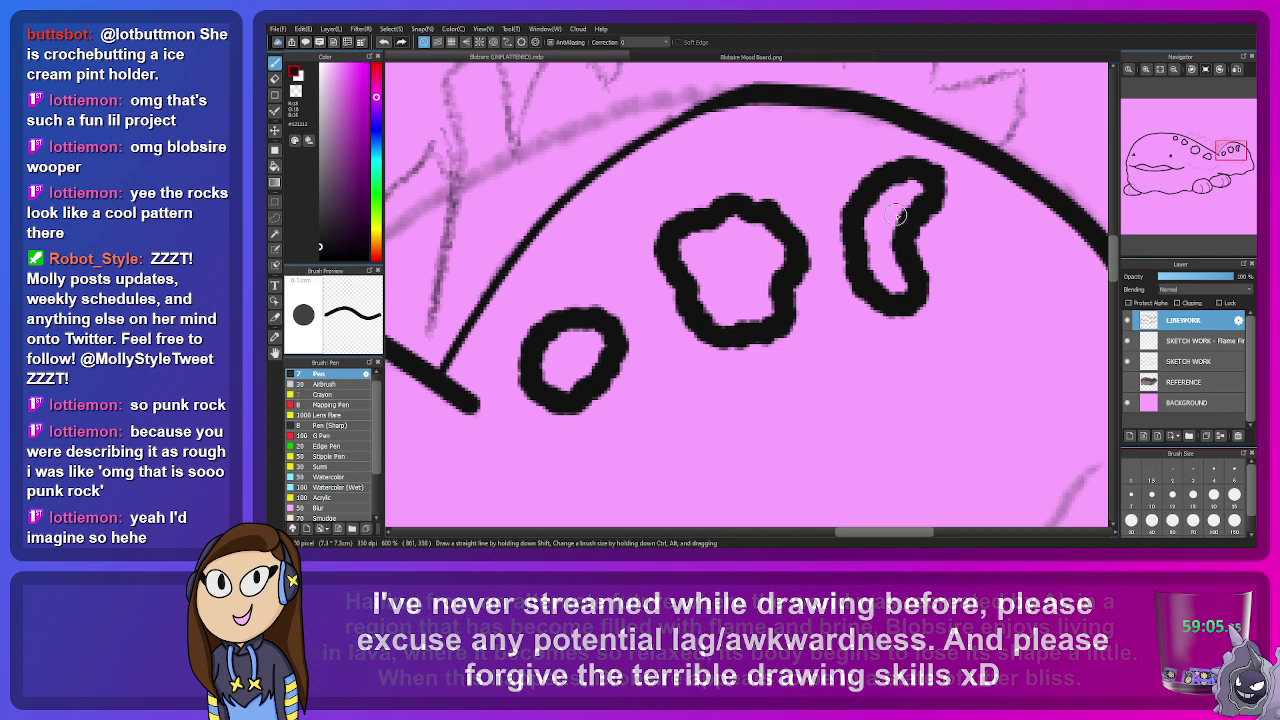
Step: Ink the two elongated rock patches along the front edge of the head, above the eye
click(1137, 145)
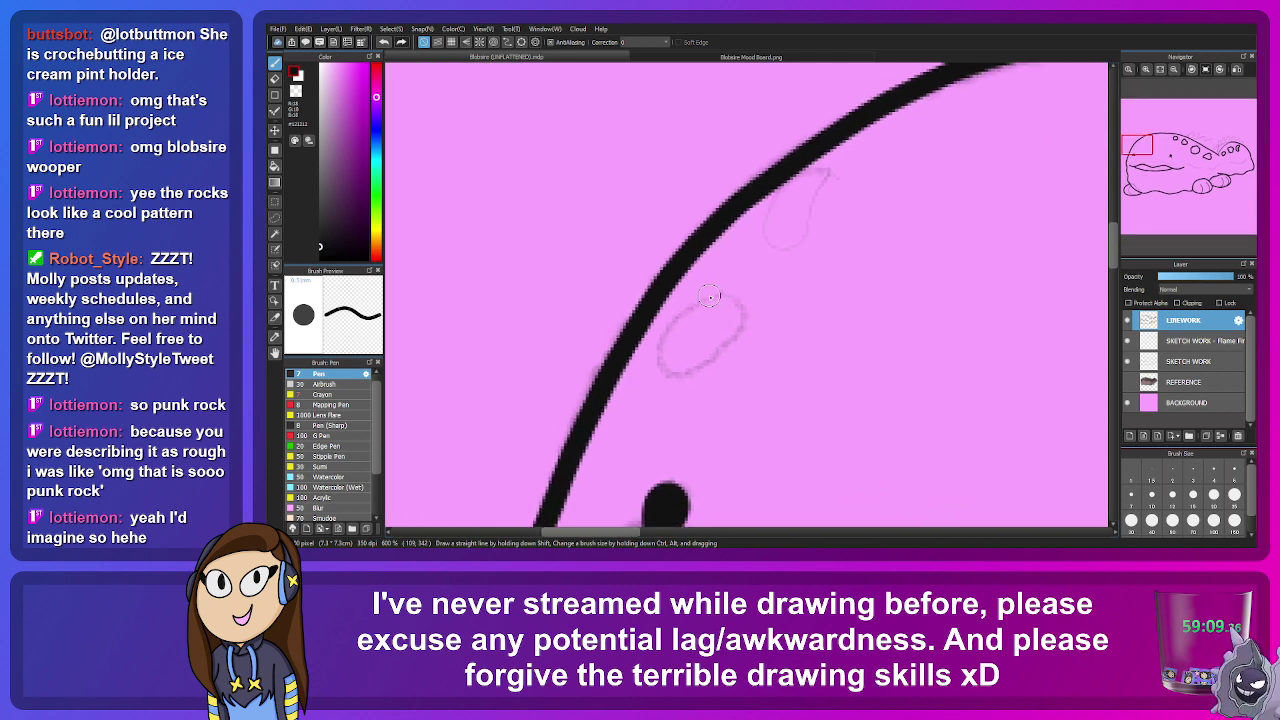
mouse_move(698, 298)
mouse_down()
mouse_move(750, 304)
mouse_move(747, 333)
mouse_move(689, 381)
mouse_move(661, 381)
mouse_move(660, 344)
mouse_move(706, 291)
mouse_up()
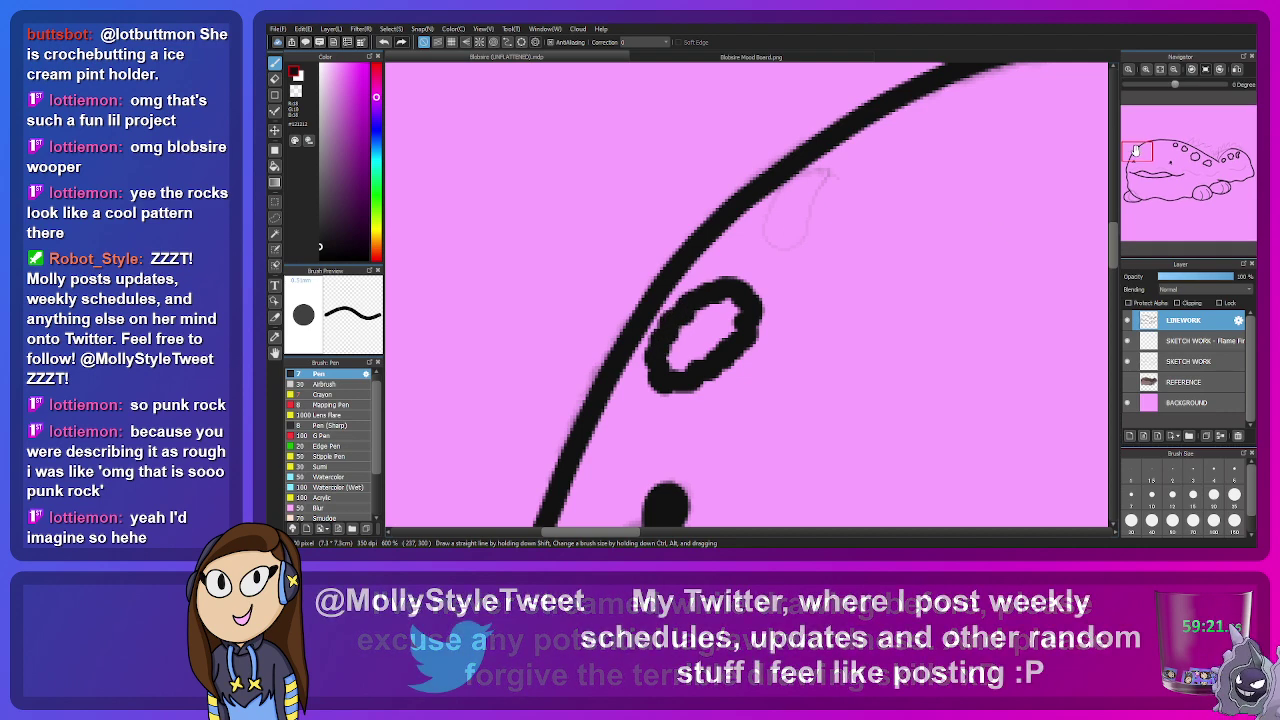
scroll(800, 245, up, 3)
mouse_move(806, 274)
mouse_down()
mouse_move(790, 331)
mouse_move(752, 354)
mouse_move(737, 324)
mouse_move(750, 284)
mouse_move(785, 263)
mouse_move(806, 270)
mouse_up()
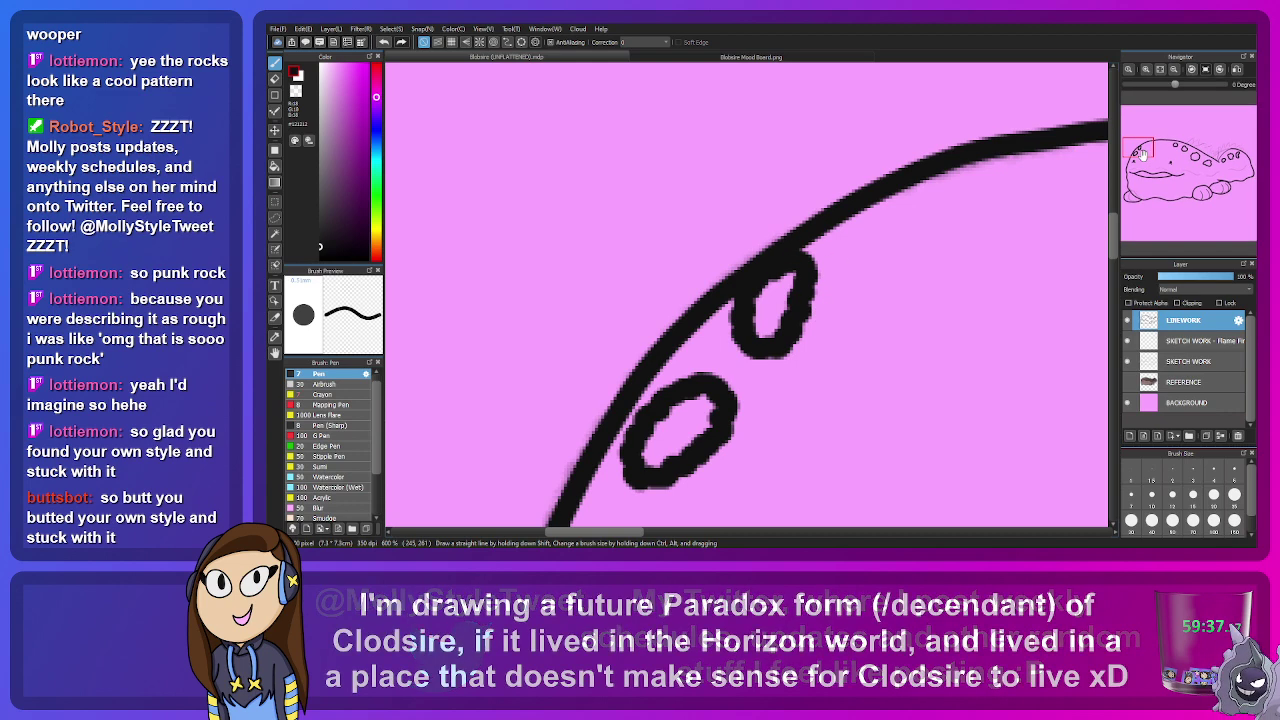
Step: Examine the face, eye, mouth and head patches for sketch lines that still need inking
click(1172, 141)
drag(1172, 146, 1158, 166)
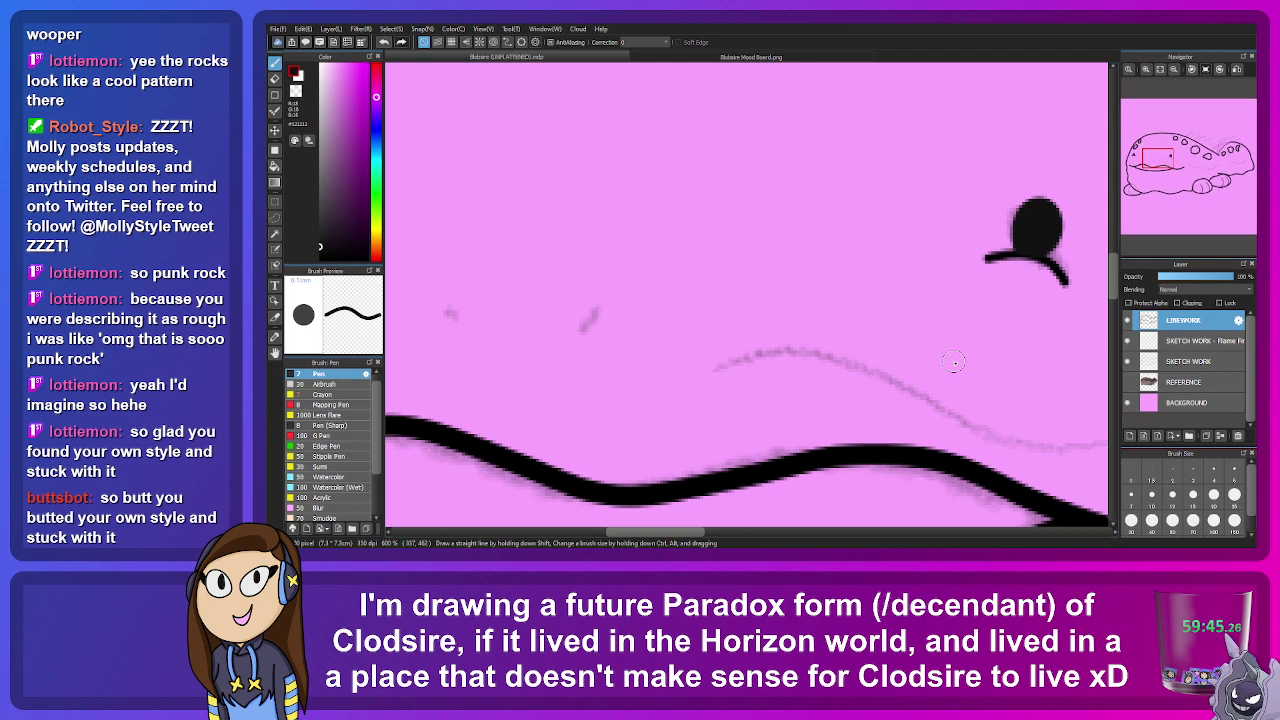
click(1155, 168)
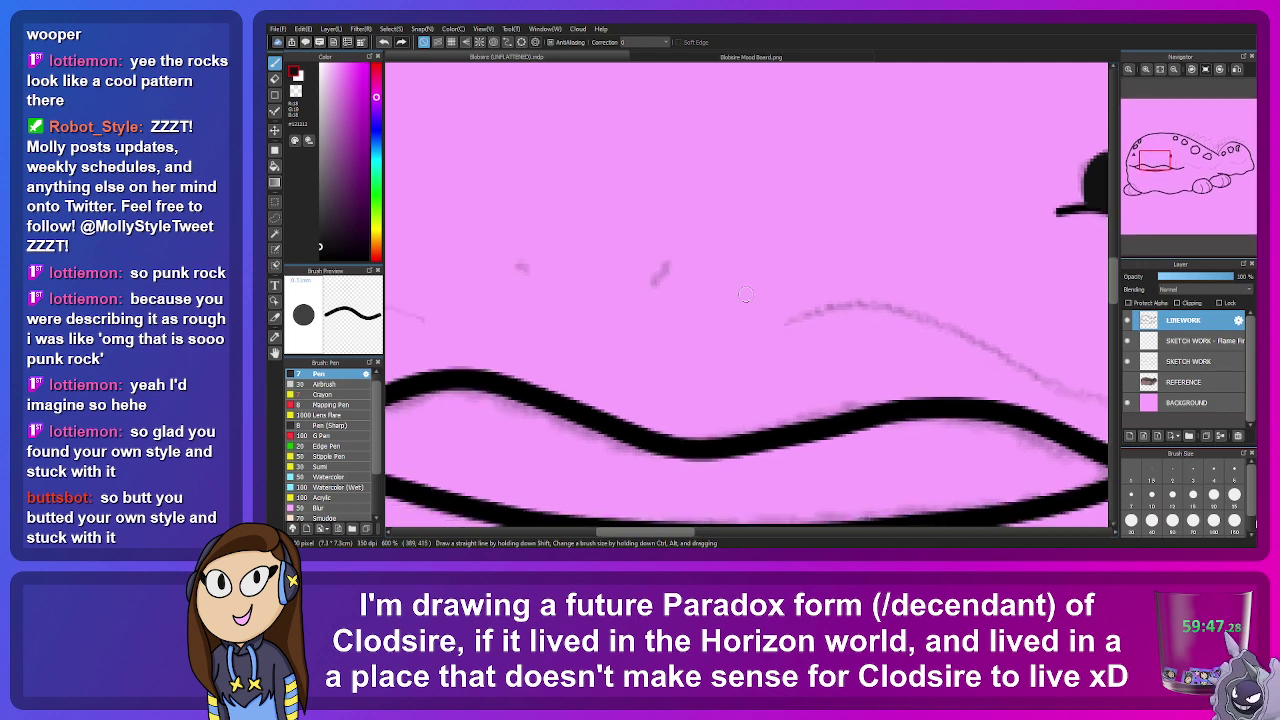
mouse_move(1162, 158)
drag(1160, 166, 1170, 164)
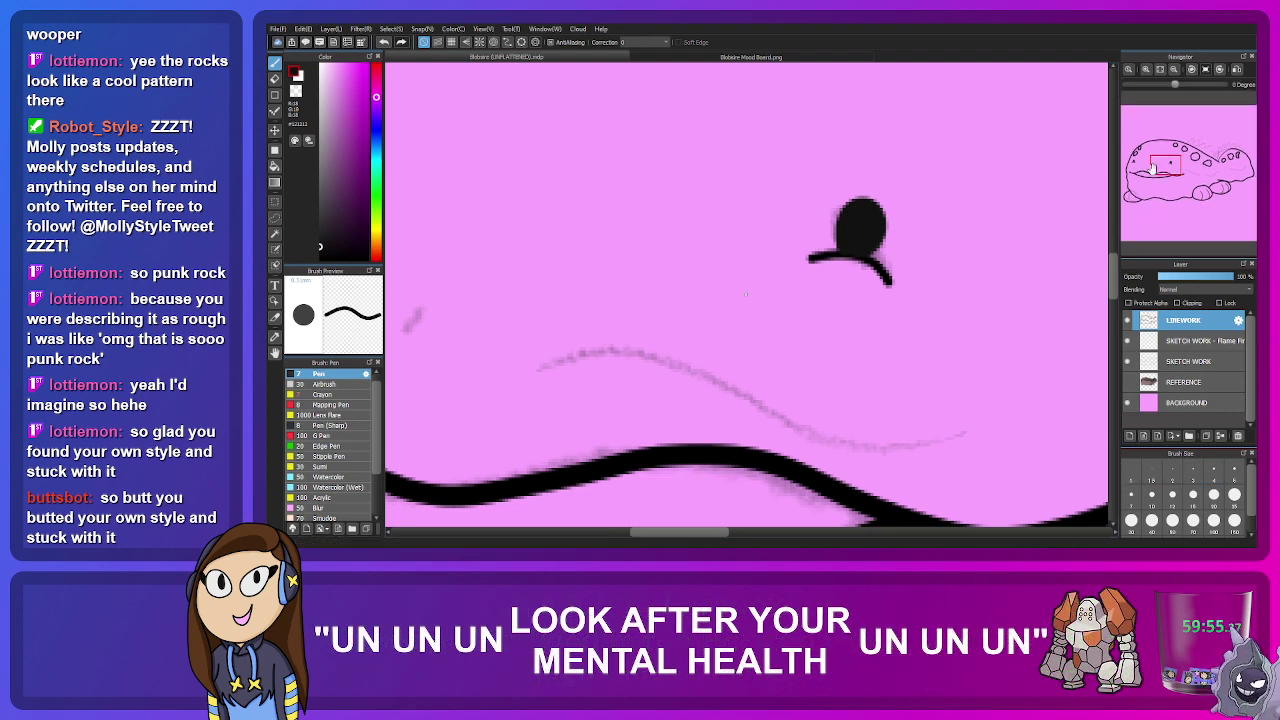
drag(1159, 155, 1139, 140)
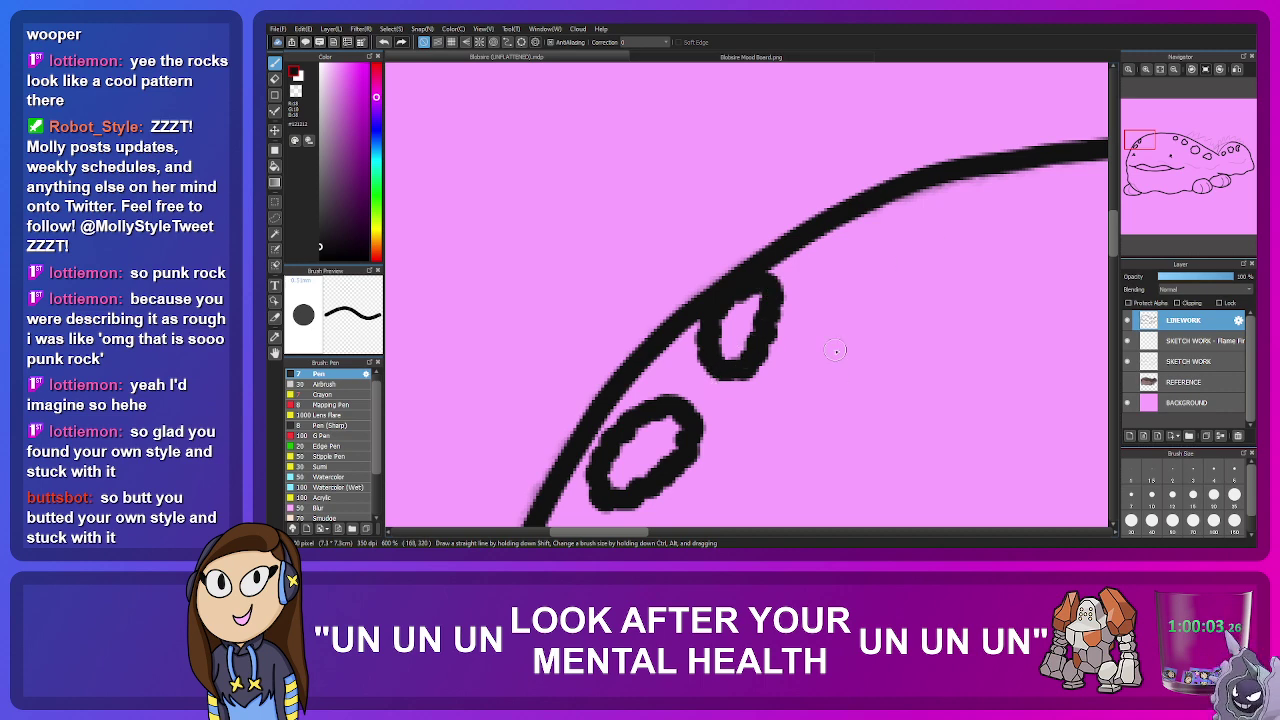
mouse_move(1122, 160)
drag(1149, 149, 1177, 152)
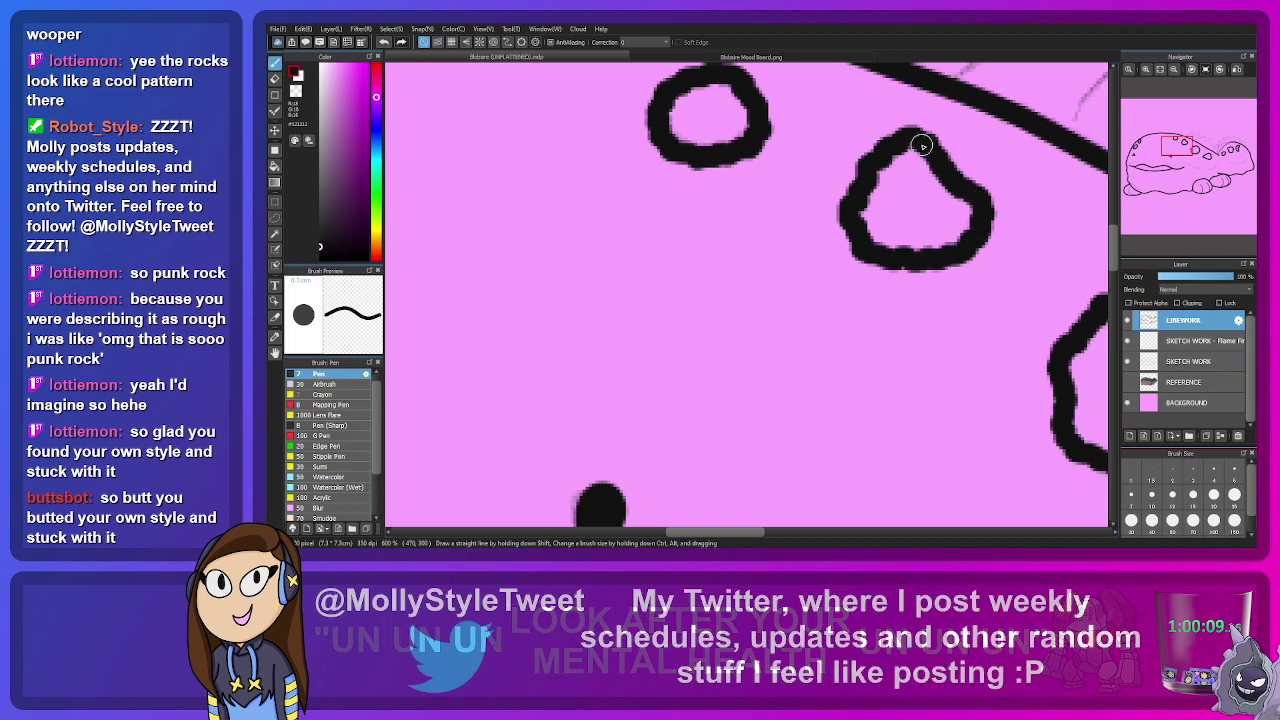
mouse_move(1150, 145)
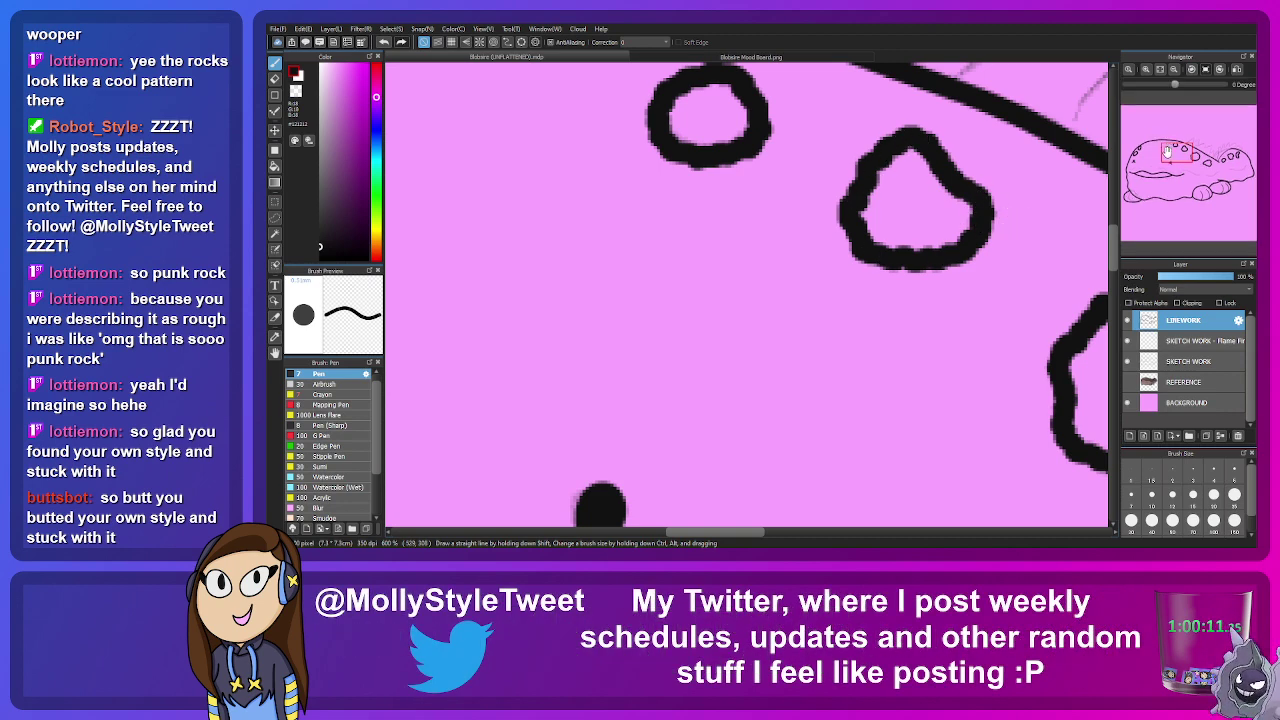
drag(1166, 151, 1154, 158)
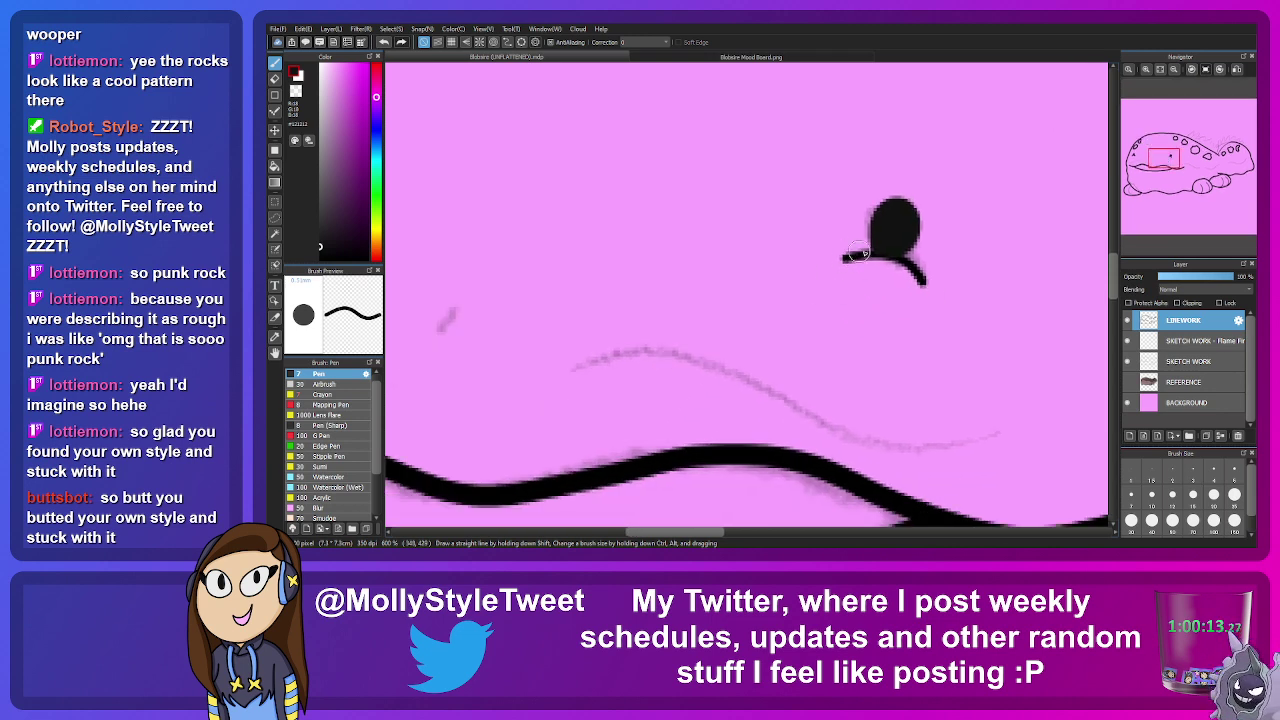
drag(857, 254, 876, 257)
Step: Set the Pen size to 3 and the stroke correction to 40, and ink the wavy body line behind the mouth
click(1192, 472)
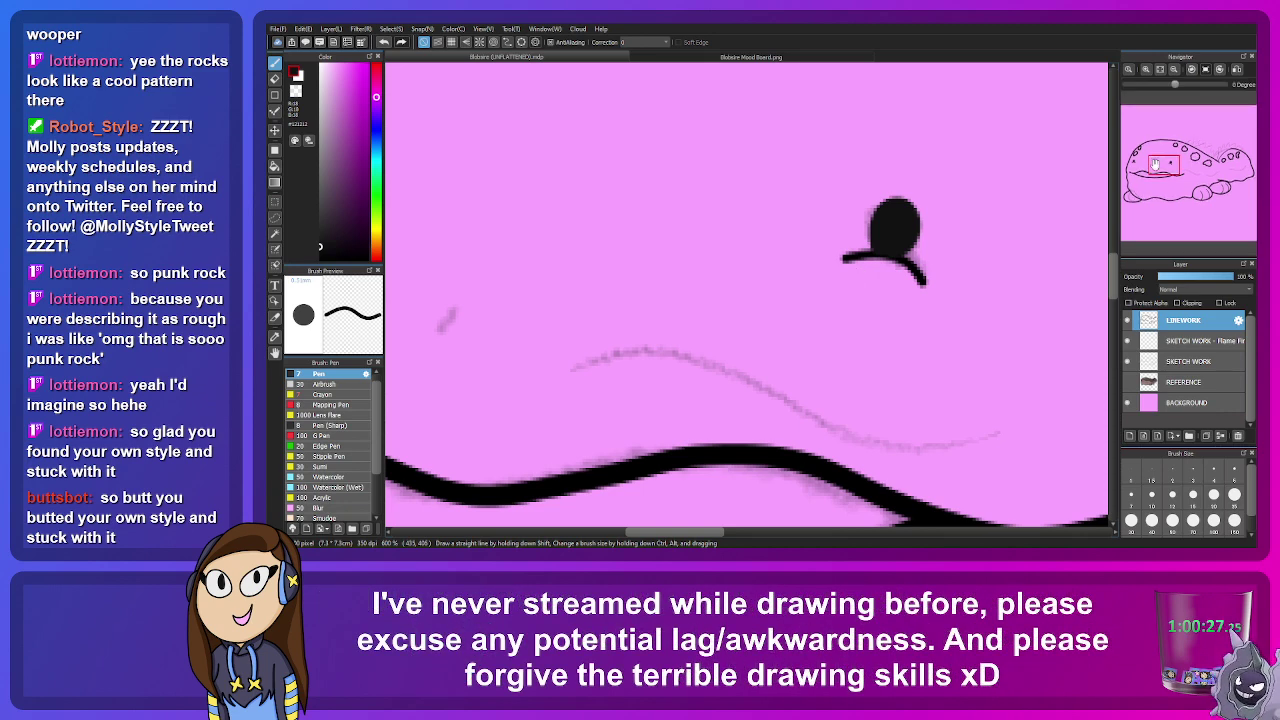
mouse_move(1157, 166)
mouse_down()
mouse_move(1147, 182)
mouse_move(1188, 170)
mouse_up()
click(1193, 472)
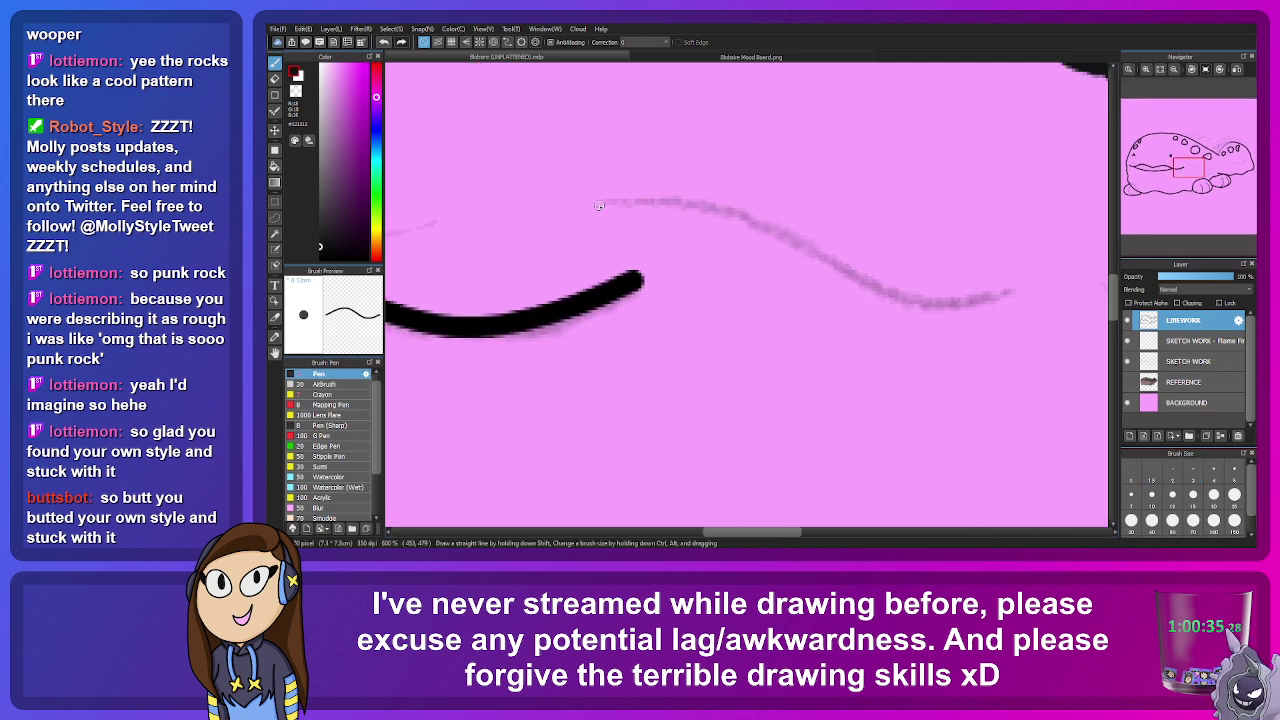
mouse_move(589, 205)
mouse_down()
mouse_move(733, 208)
mouse_move(887, 296)
mouse_move(957, 307)
mouse_move(1024, 292)
mouse_up()
key(ctrl+z)
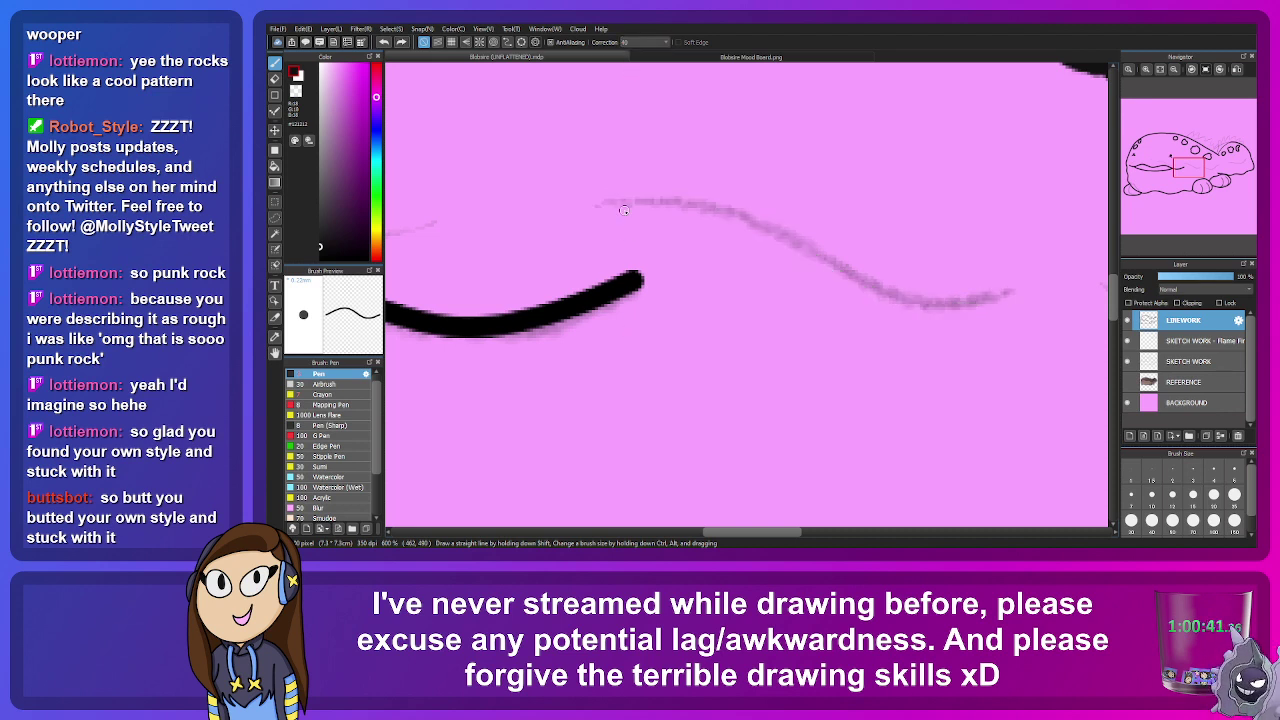
mouse_move(596, 205)
mouse_down()
mouse_move(752, 220)
mouse_move(901, 306)
mouse_move(956, 311)
mouse_move(1014, 286)
mouse_up()
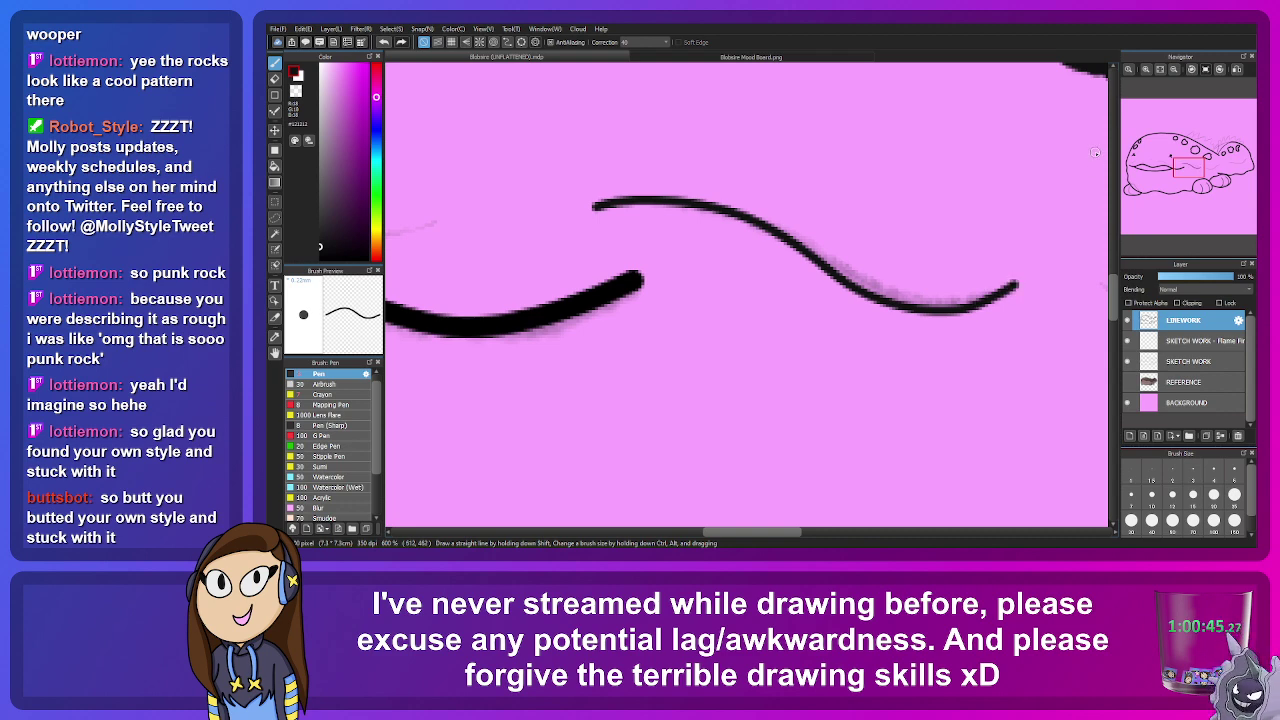
Step: Ink the next two wavy lines, one along the body above the feet and one across the tail
mouse_move(1098, 284)
mouse_down()
mouse_move(520, 260)
mouse_move(668, 317)
mouse_move(758, 276)
mouse_move(808, 211)
mouse_move(893, 187)
mouse_up()
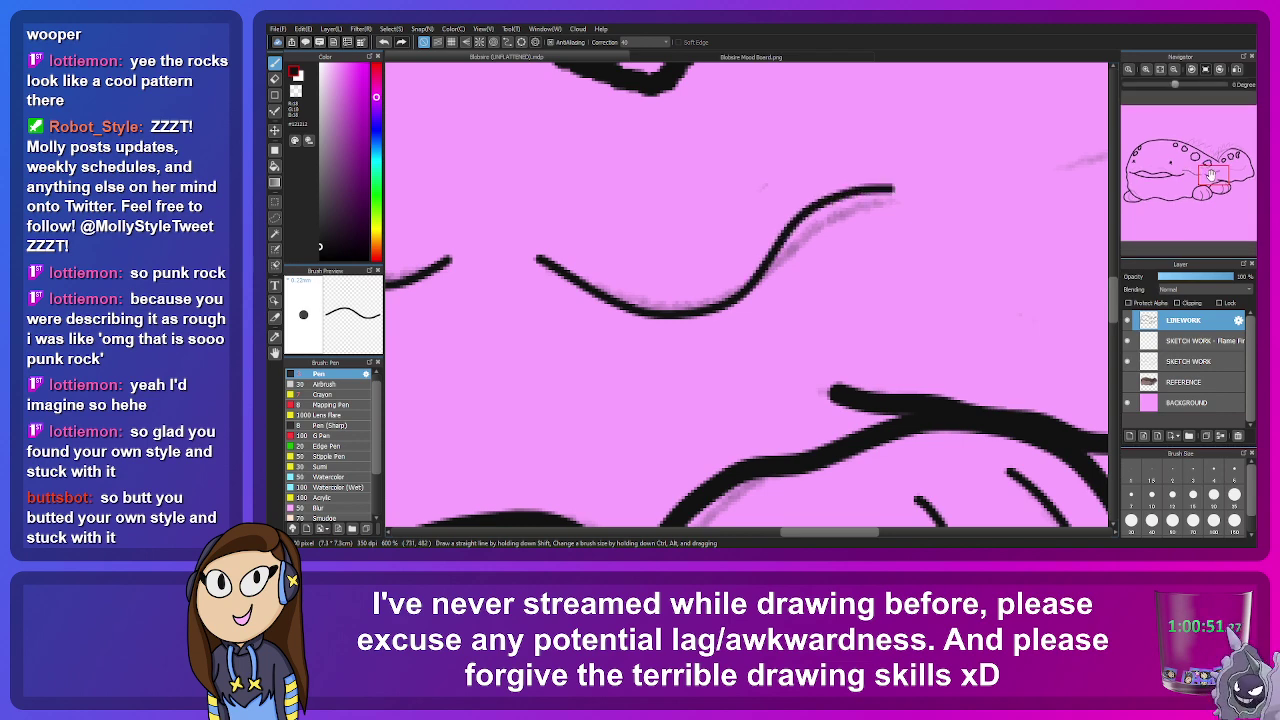
drag(1211, 175, 1230, 168)
mouse_move(612, 340)
mouse_down()
mouse_move(647, 310)
mouse_move(698, 298)
mouse_move(869, 346)
mouse_move(934, 335)
mouse_move(991, 298)
mouse_move(1078, 215)
mouse_up()
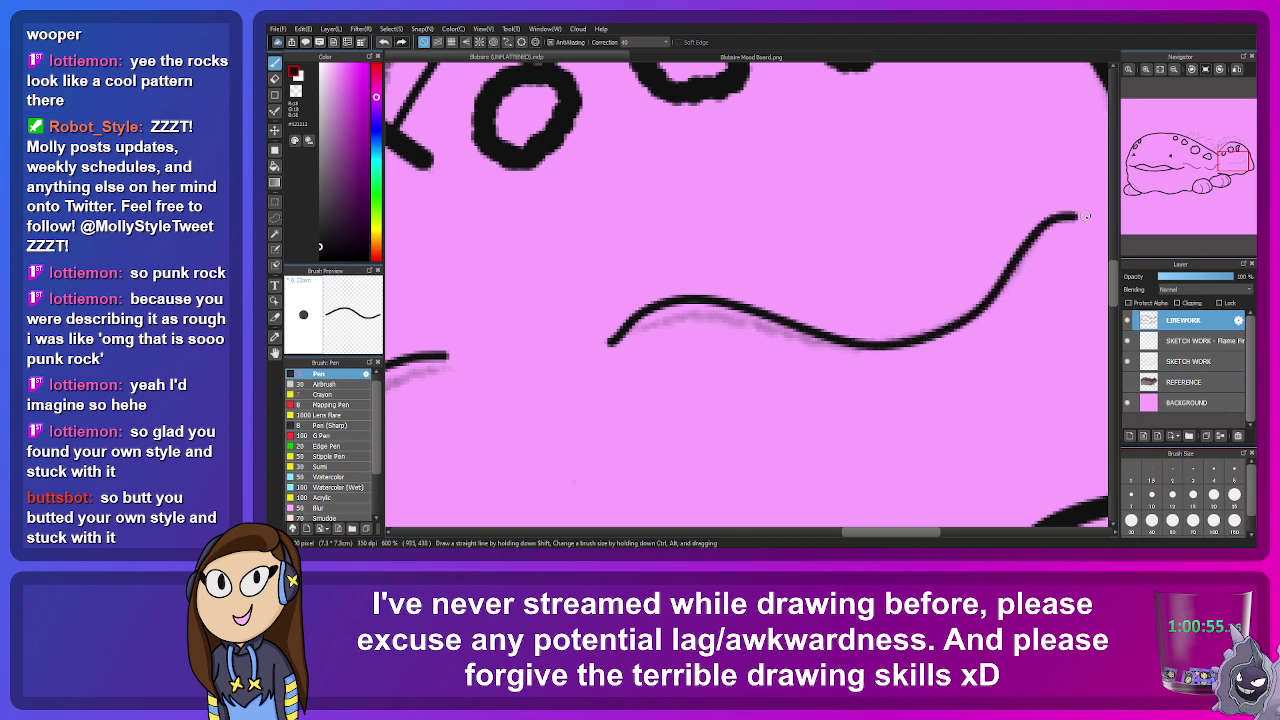
Step: Ink the two wavy lines above the mouth, one below the eye behind the nostrils and one near the front corner
drag(1167, 150, 1155, 166)
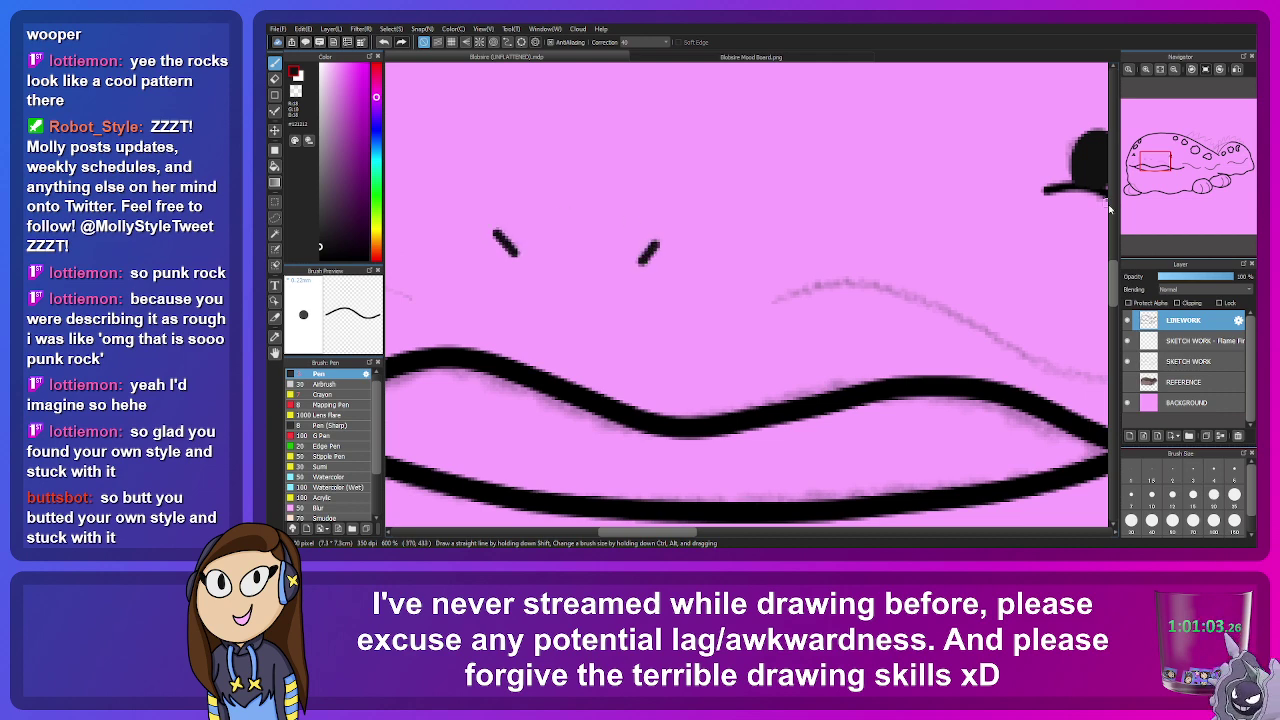
drag(1155, 166, 1167, 166)
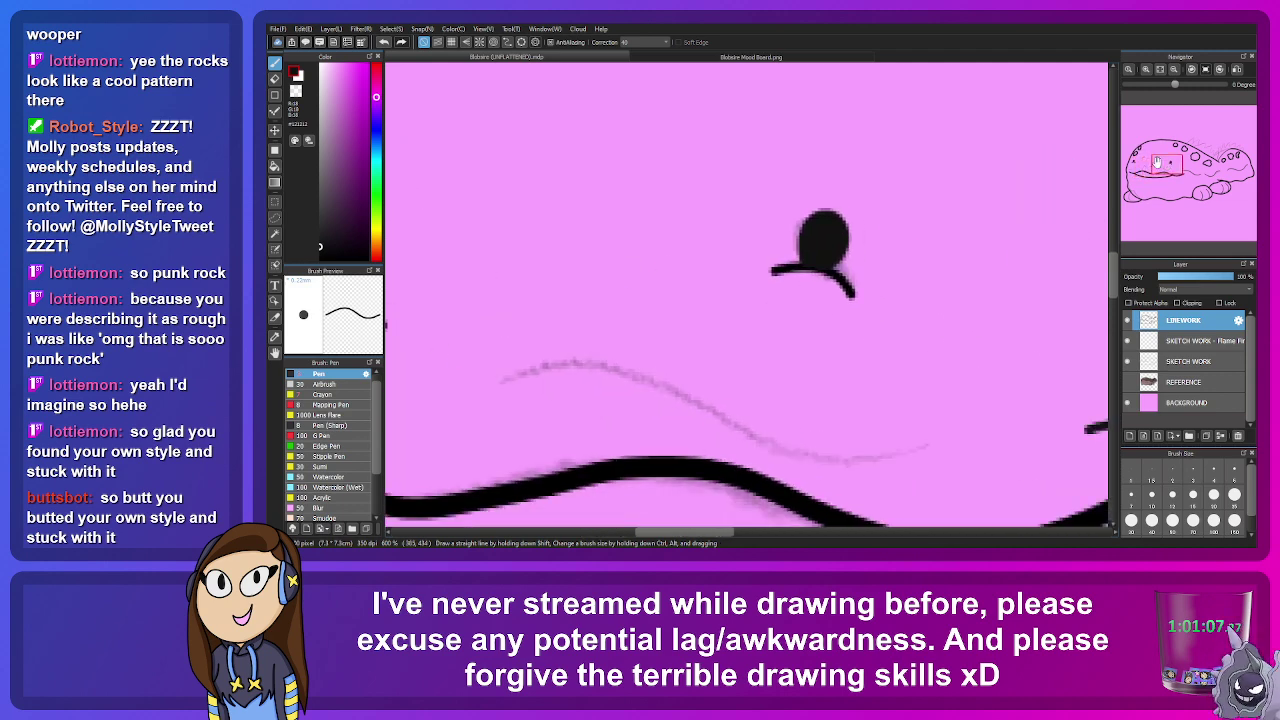
mouse_move(496, 384)
mouse_down()
mouse_move(546, 366)
mouse_move(678, 384)
mouse_move(795, 448)
mouse_move(915, 450)
mouse_move(935, 438)
mouse_up()
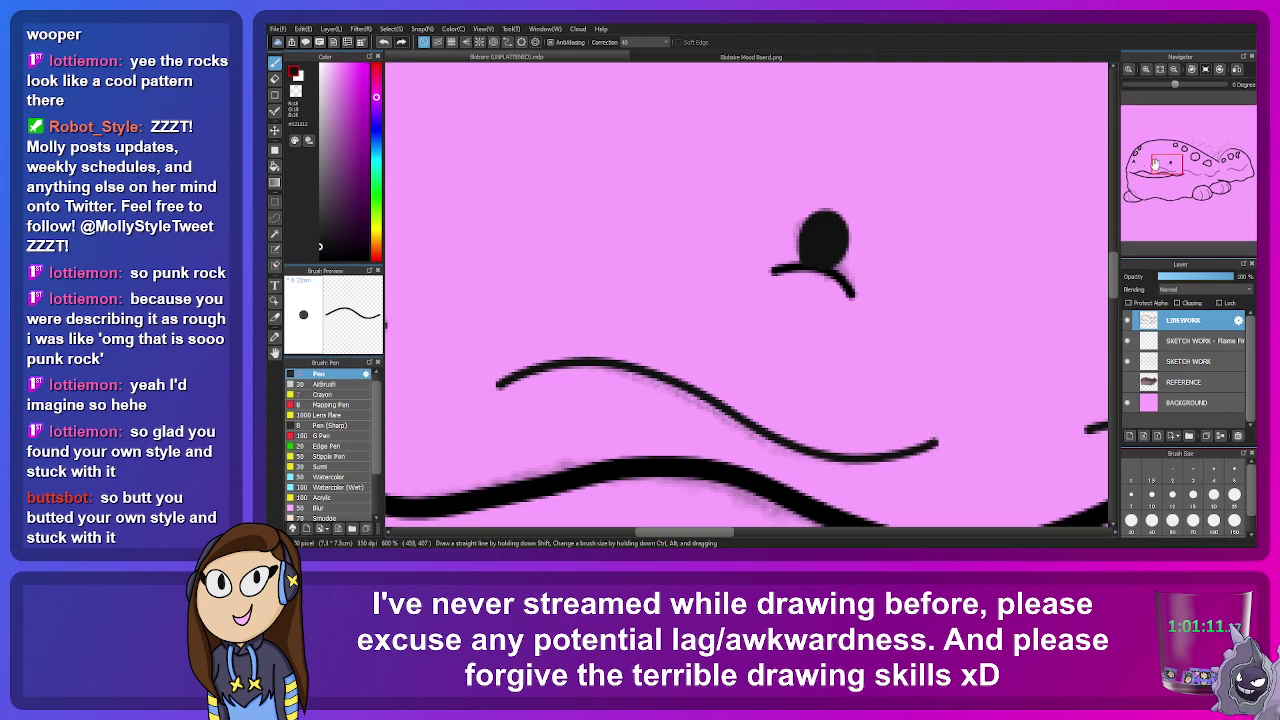
drag(1151, 160, 1141, 163)
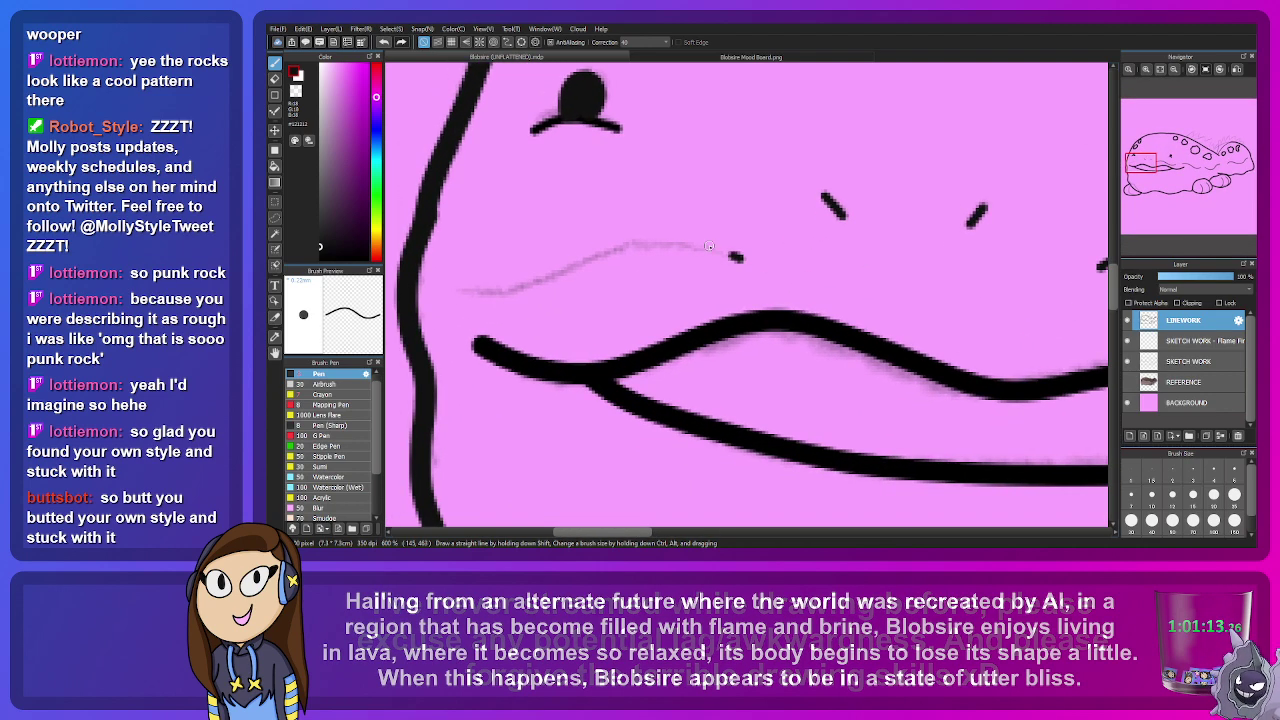
mouse_move(742, 258)
mouse_down()
mouse_move(647, 241)
mouse_move(547, 287)
mouse_move(456, 286)
mouse_up()
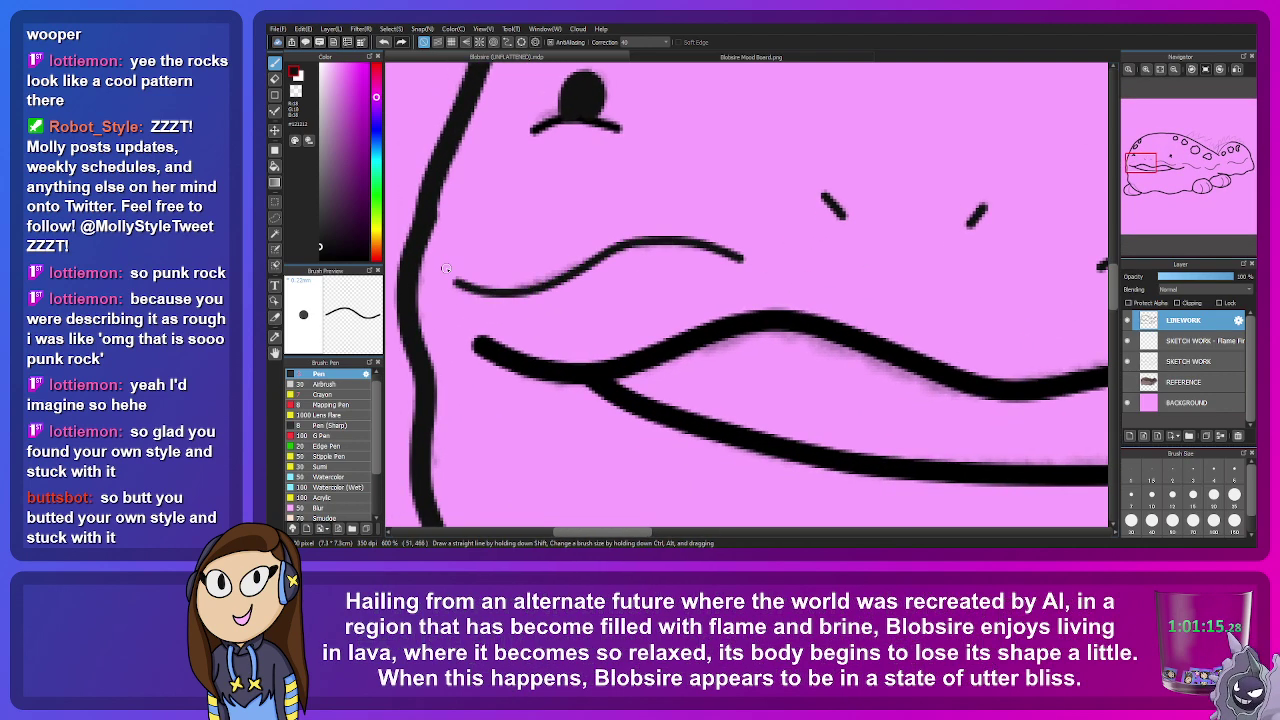
Step: Compare the whole linework with the REFERENCE layer by showing it briefly and hiding it again
mouse_move(1131, 157)
mouse_move(1147, 176)
mouse_down()
mouse_move(1170, 174)
mouse_move(1149, 185)
mouse_up()
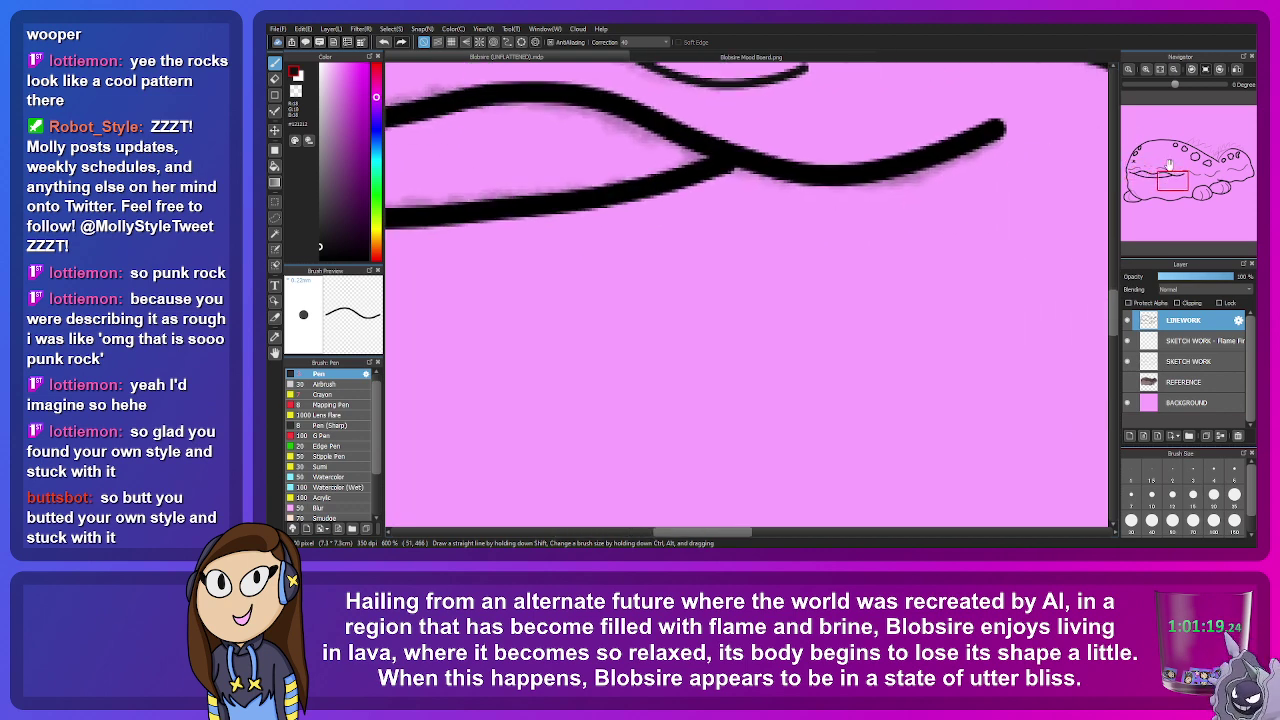
click(1128, 383)
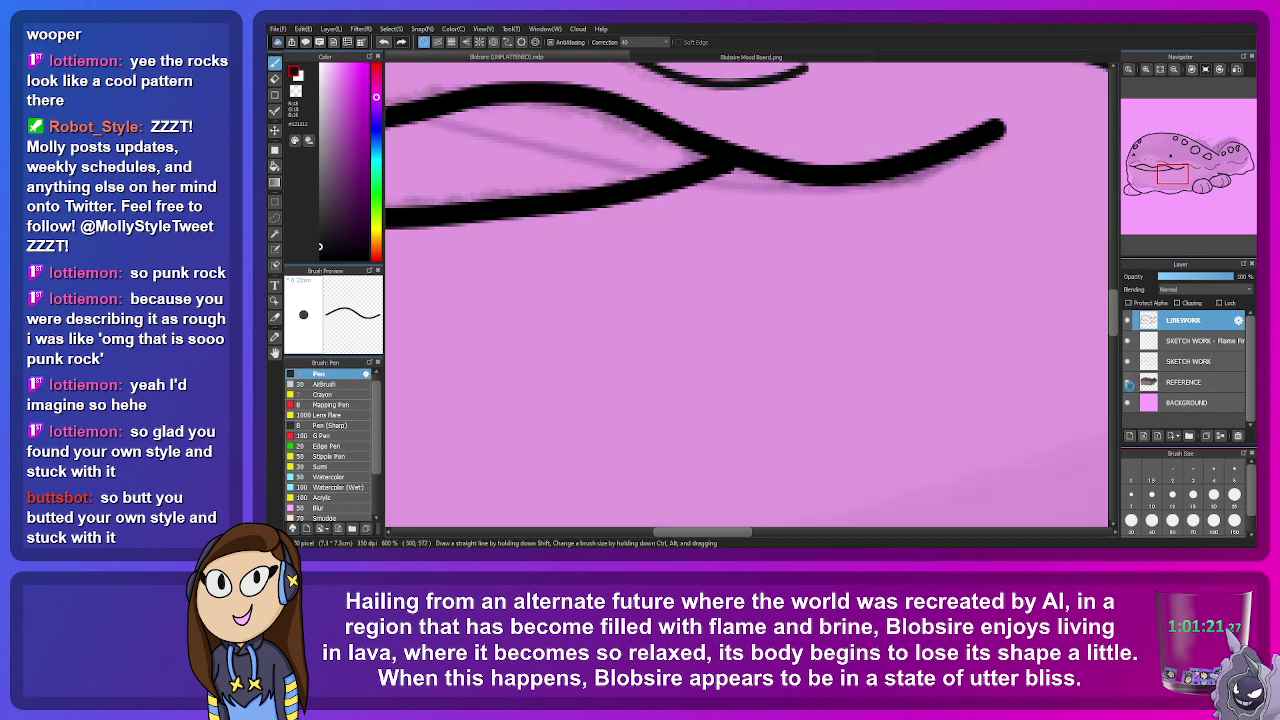
scroll(697, 303, down, 5)
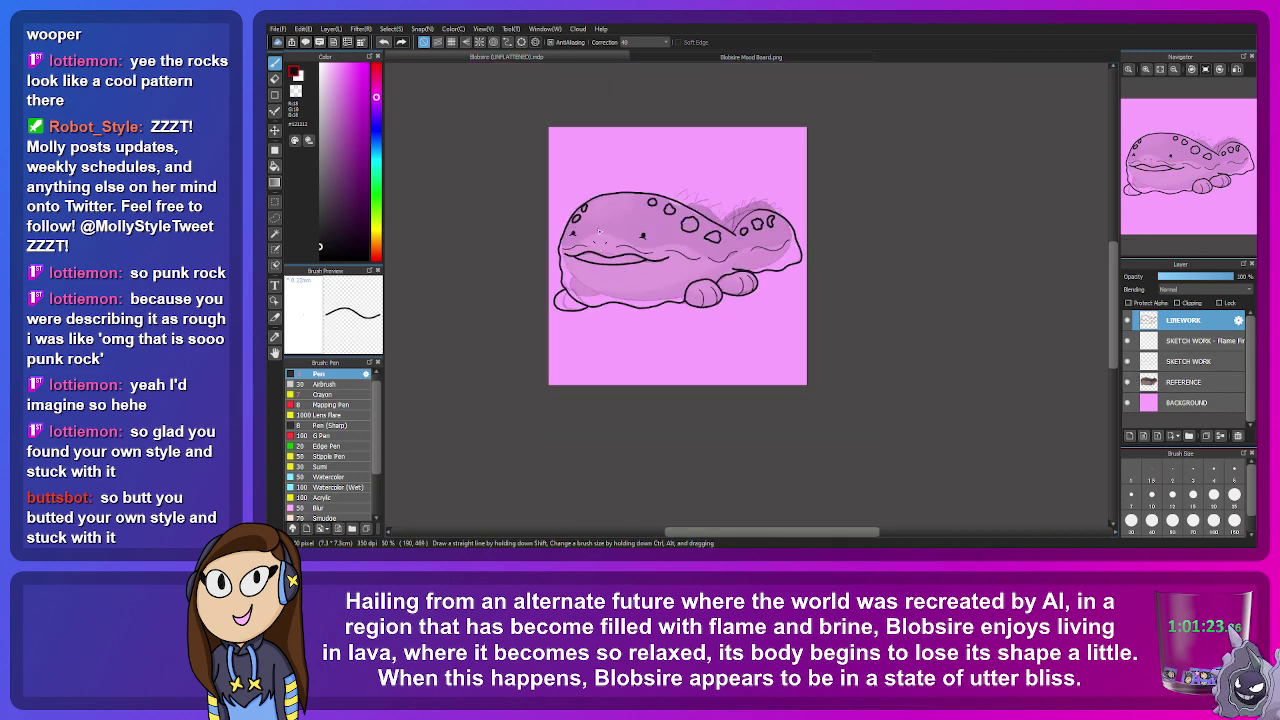
click(1128, 383)
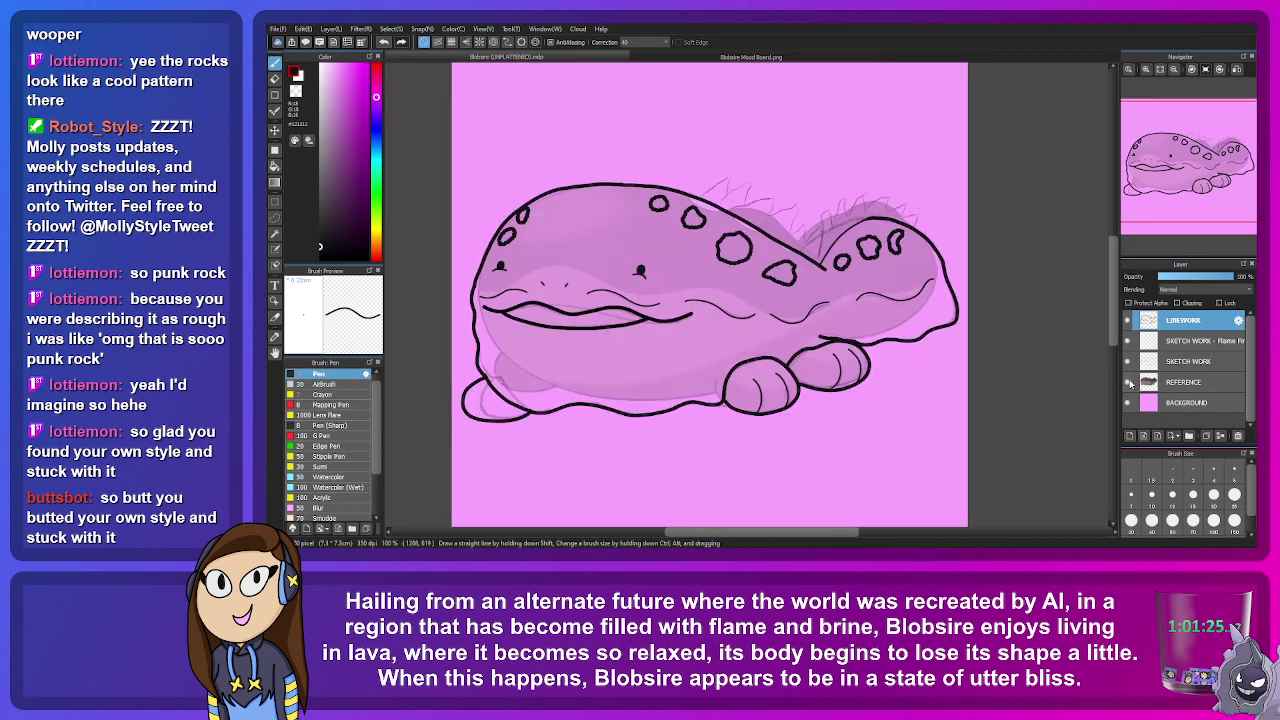
scroll(570, 390, up, 1)
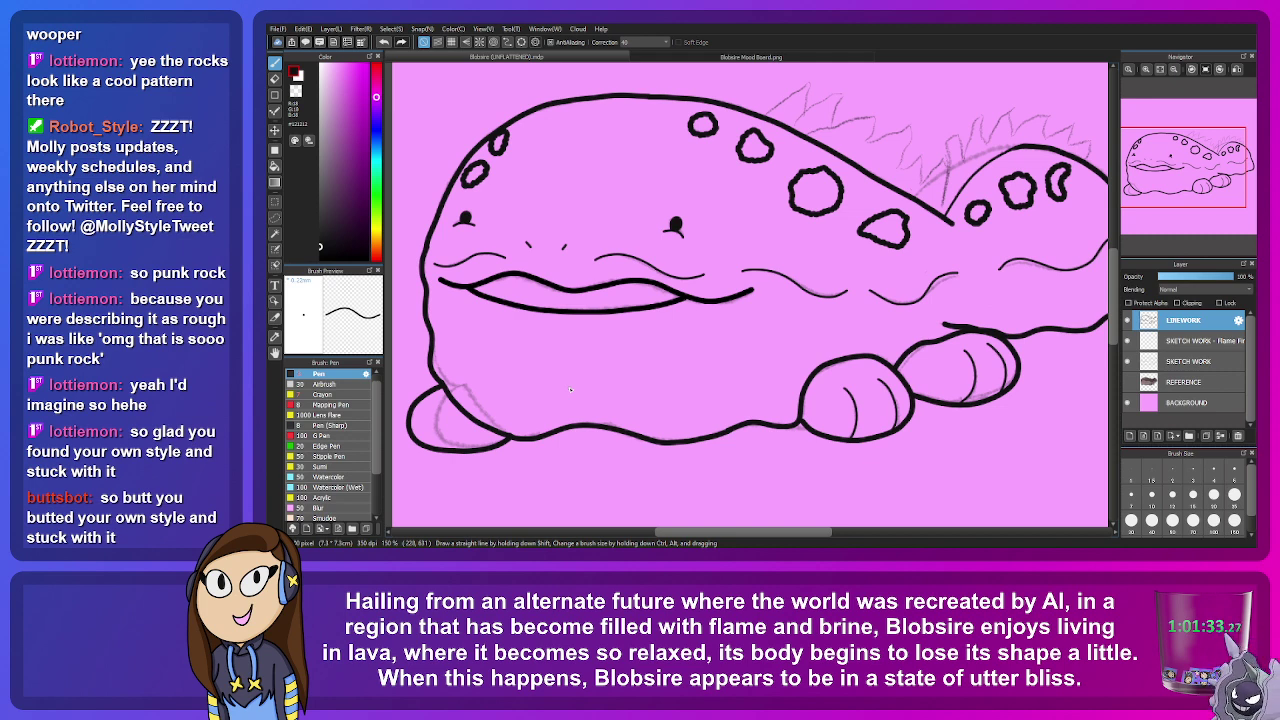
Step: Ink short wavy lines on the lower belly, one midway along it and one above the far front foot
drag(1172, 189, 1181, 184)
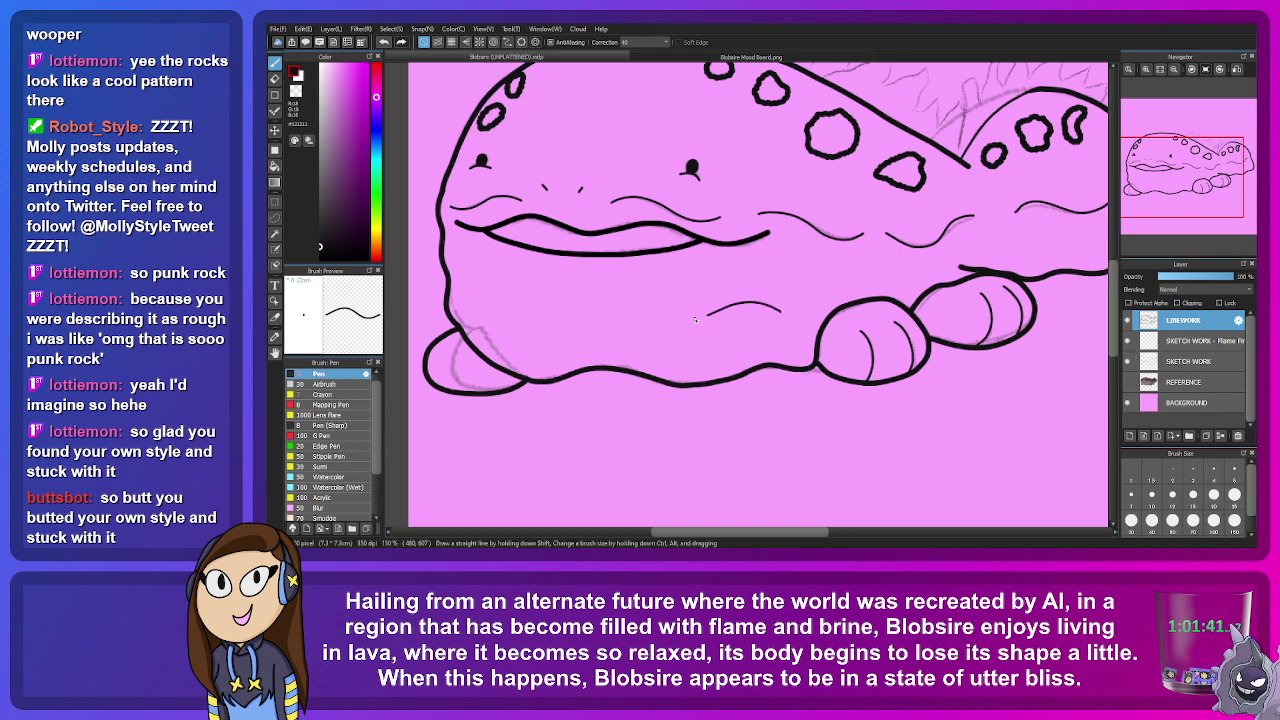
key(ctrl+z)
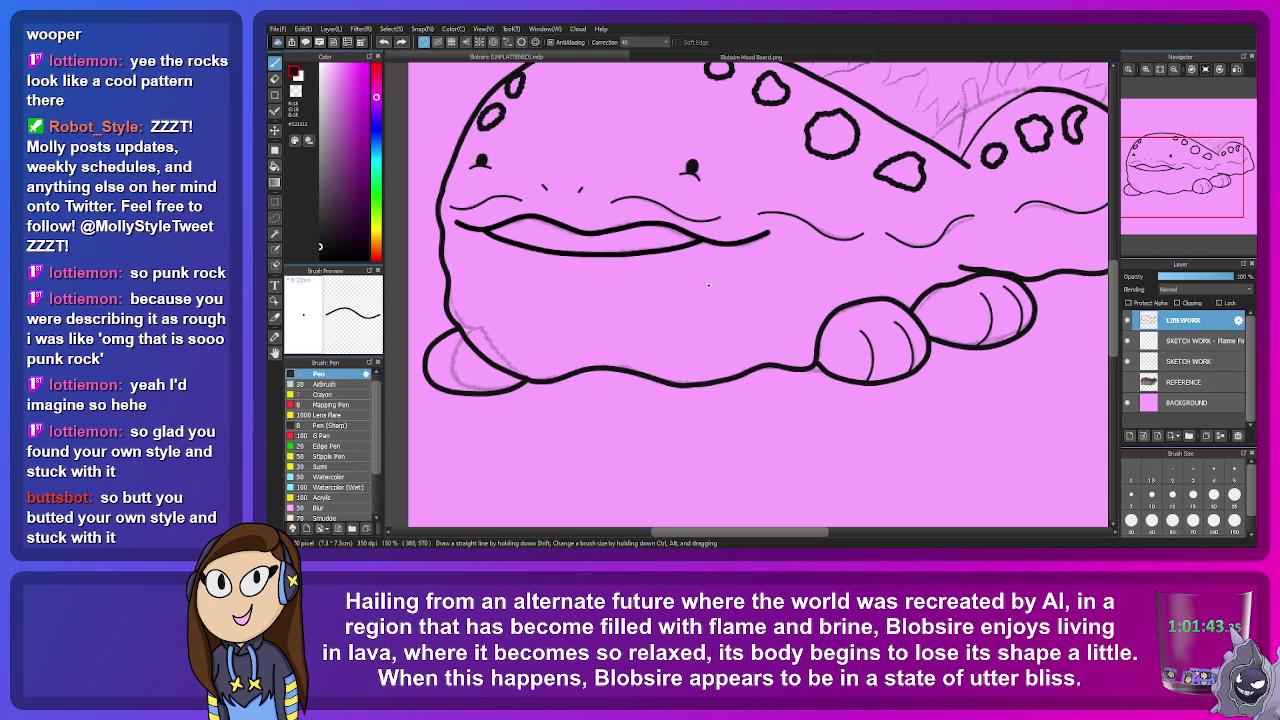
drag(764, 306, 673, 321)
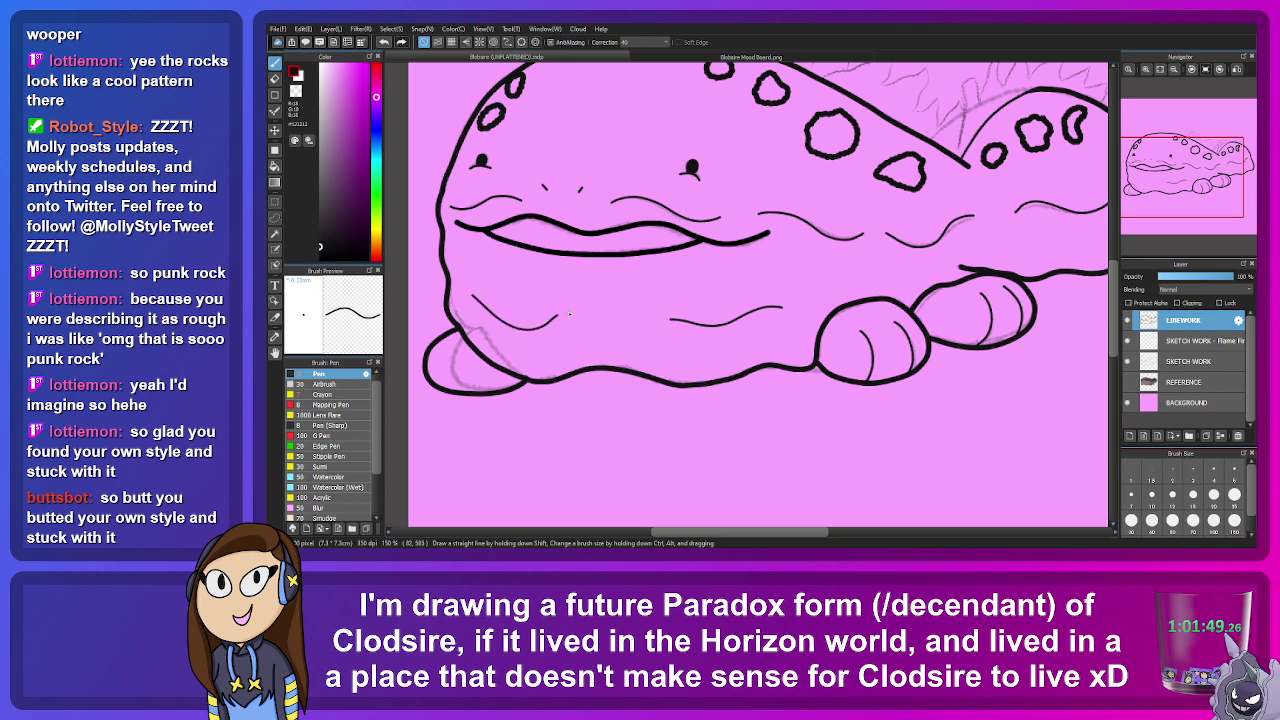
drag(569, 314, 571, 300)
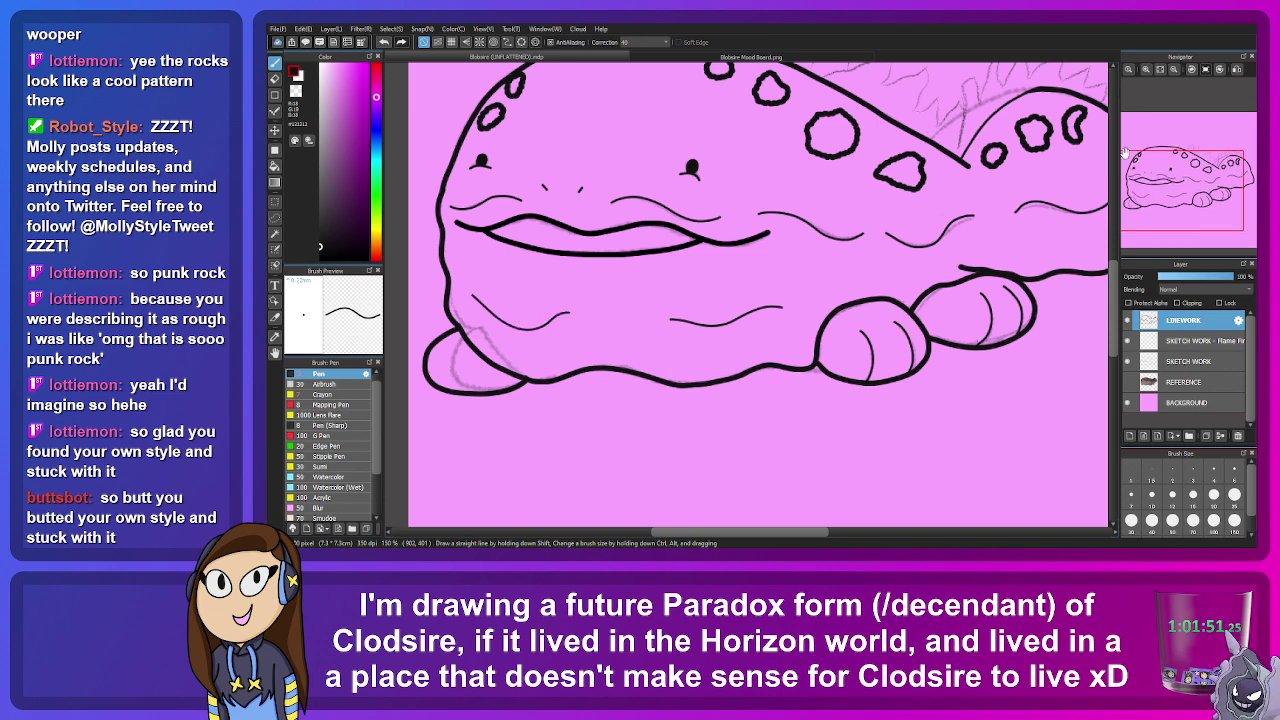
Step: Try adding a wavy line low on the tail and another above the feet, and undo both
drag(1177, 180, 1195, 172)
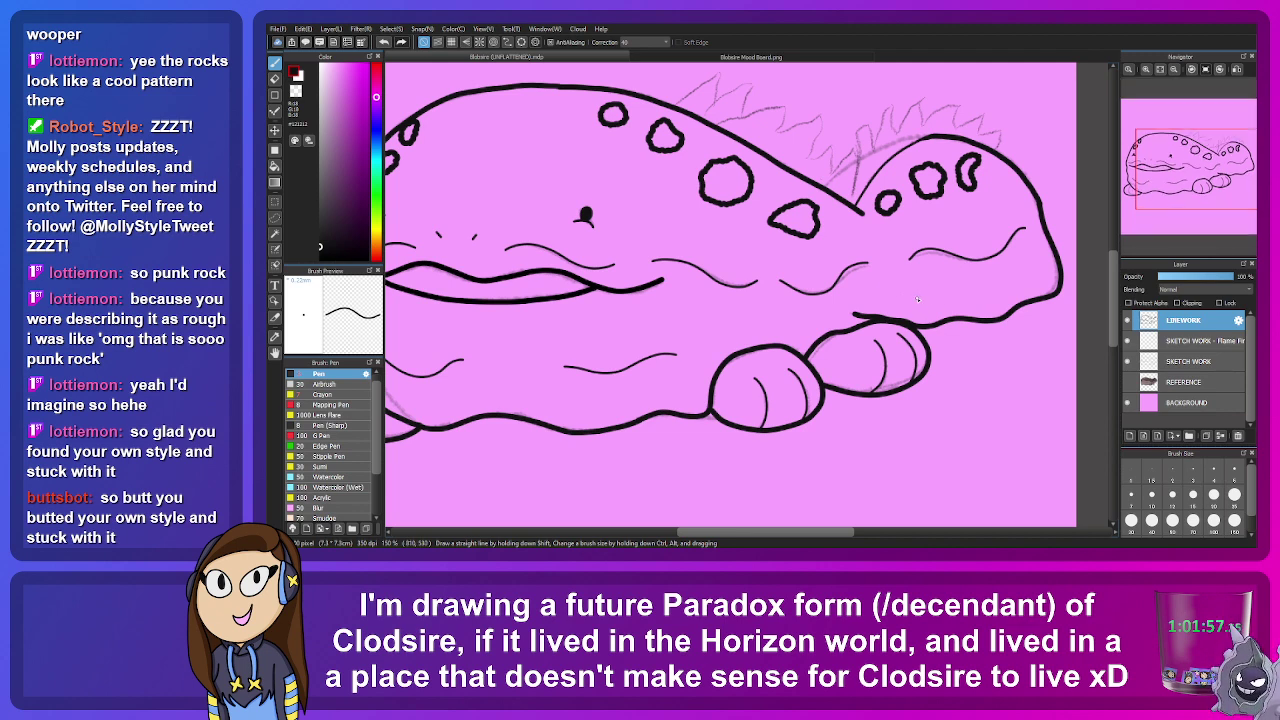
drag(917, 301, 1024, 270)
drag(737, 331, 822, 321)
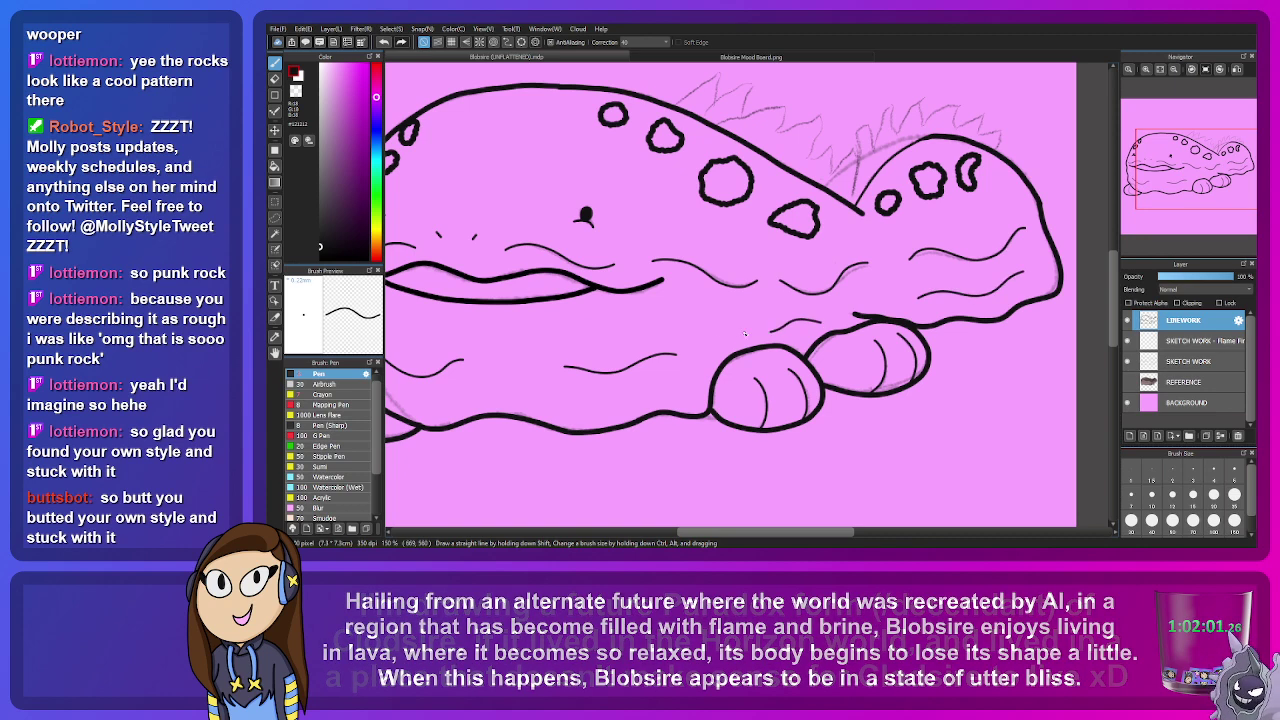
key(ctrl+z)
key(ctrl+z)
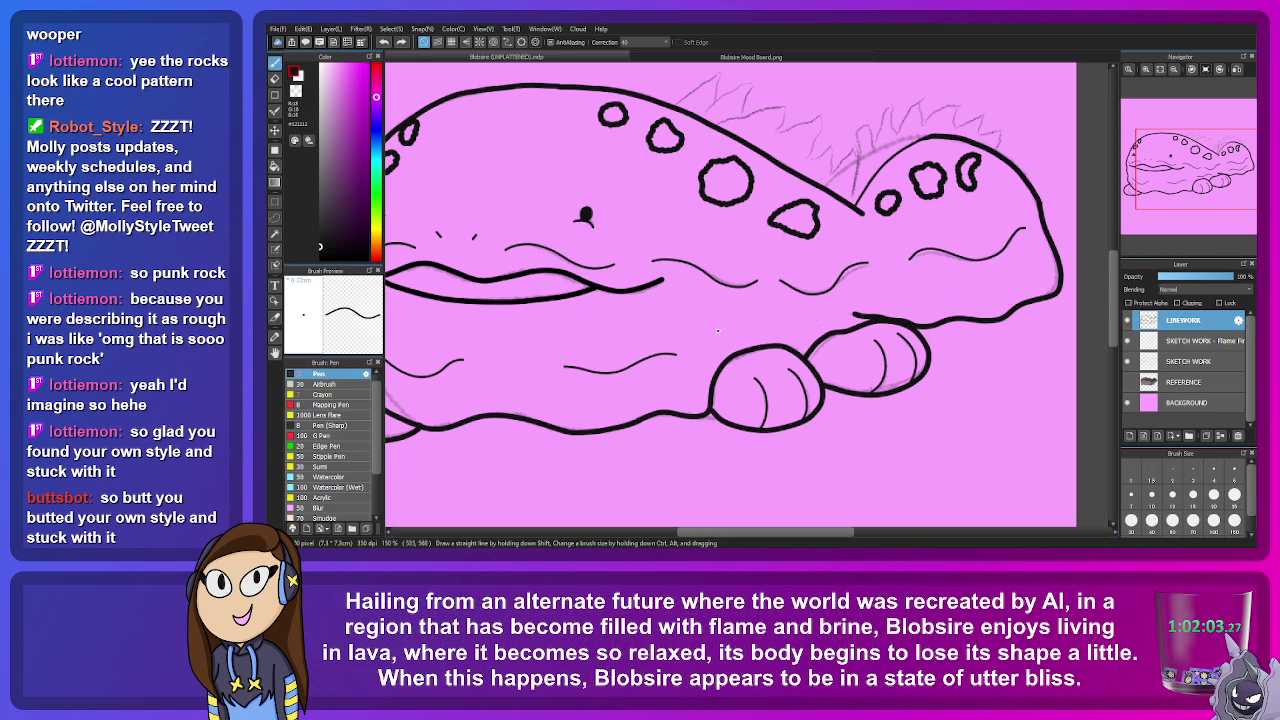
Step: Replace the middle belly line with a longer wavy line reaching toward the near foot, and check it against the REFERENCE layer
drag(625, 366, 1002, 334)
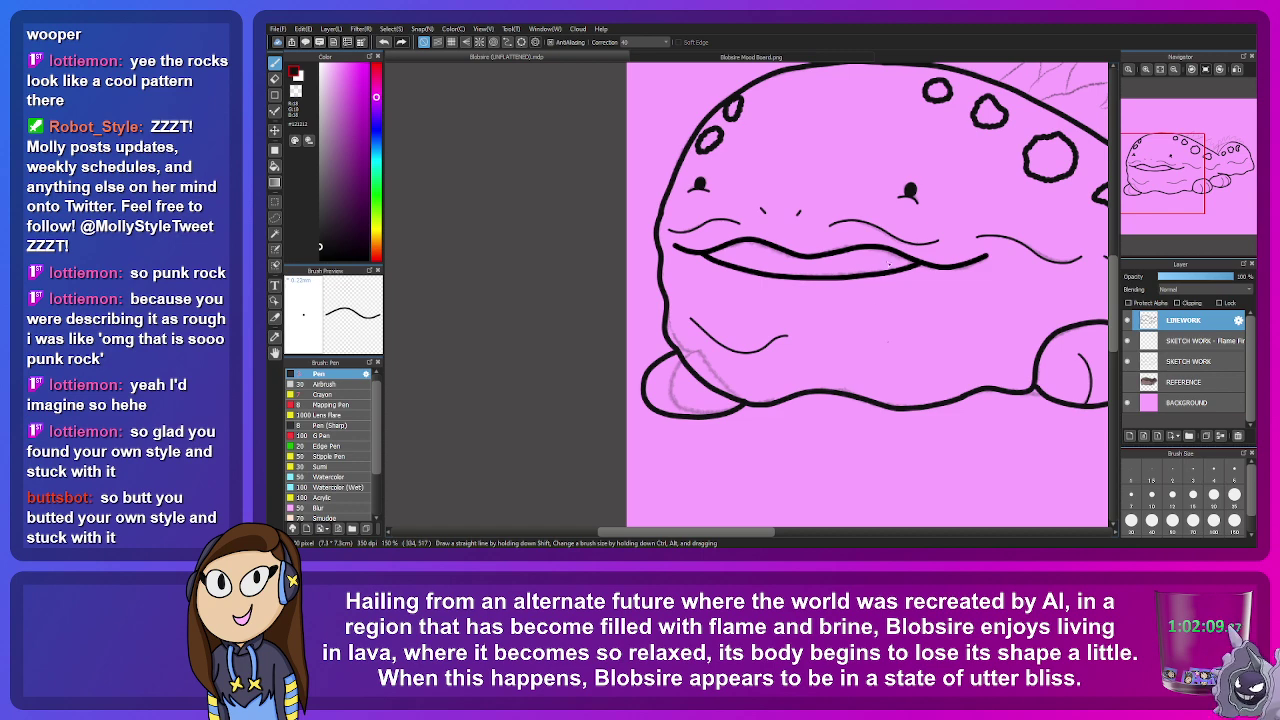
mouse_move(880, 338)
mouse_down()
mouse_move(964, 353)
mouse_move(1047, 303)
mouse_up()
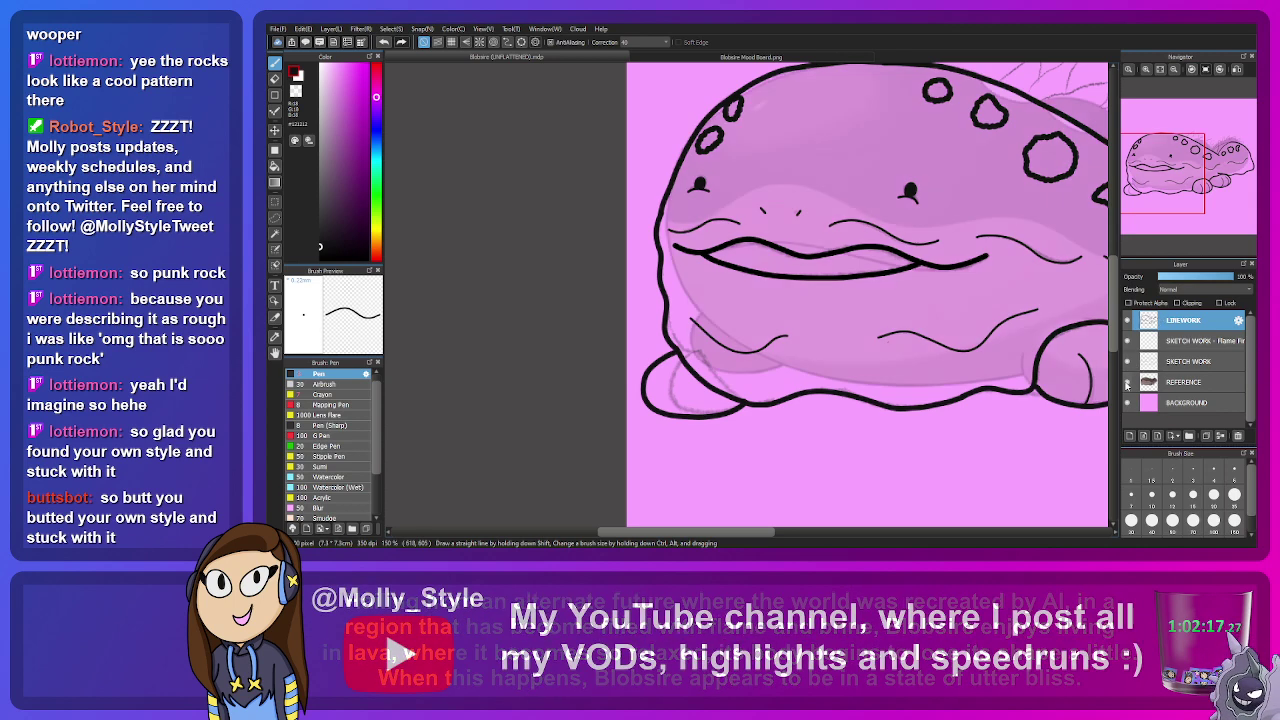
click(1128, 382)
click(1127, 382)
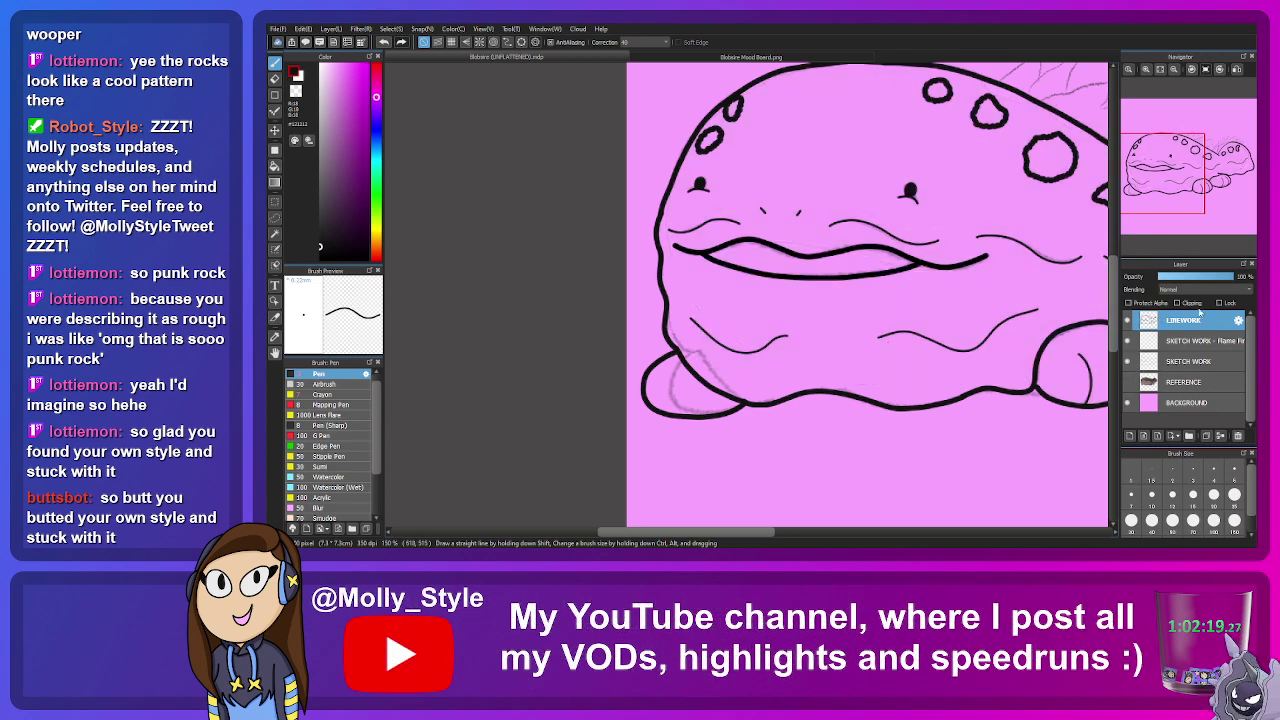
Step: Check the finished linework on the full canvas by temporarily hiding the SKETCH WORK layer and the flame sketch layer
key(ctrl+0)
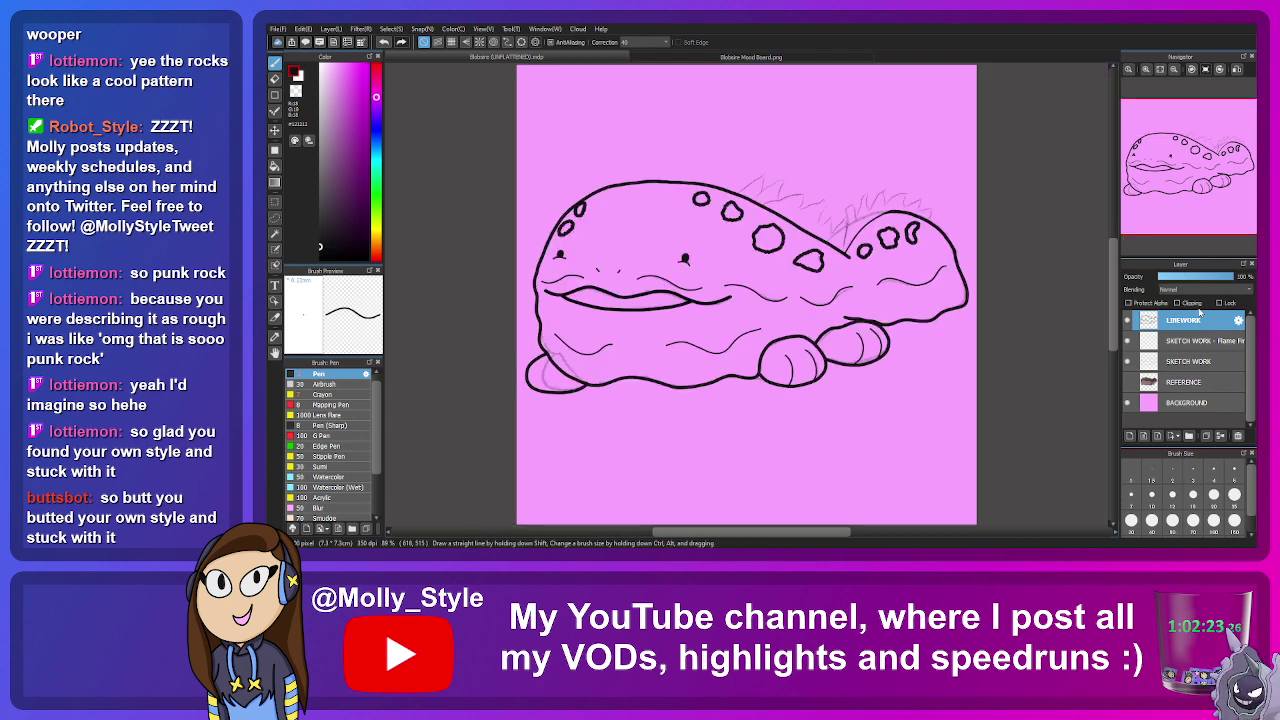
click(1128, 358)
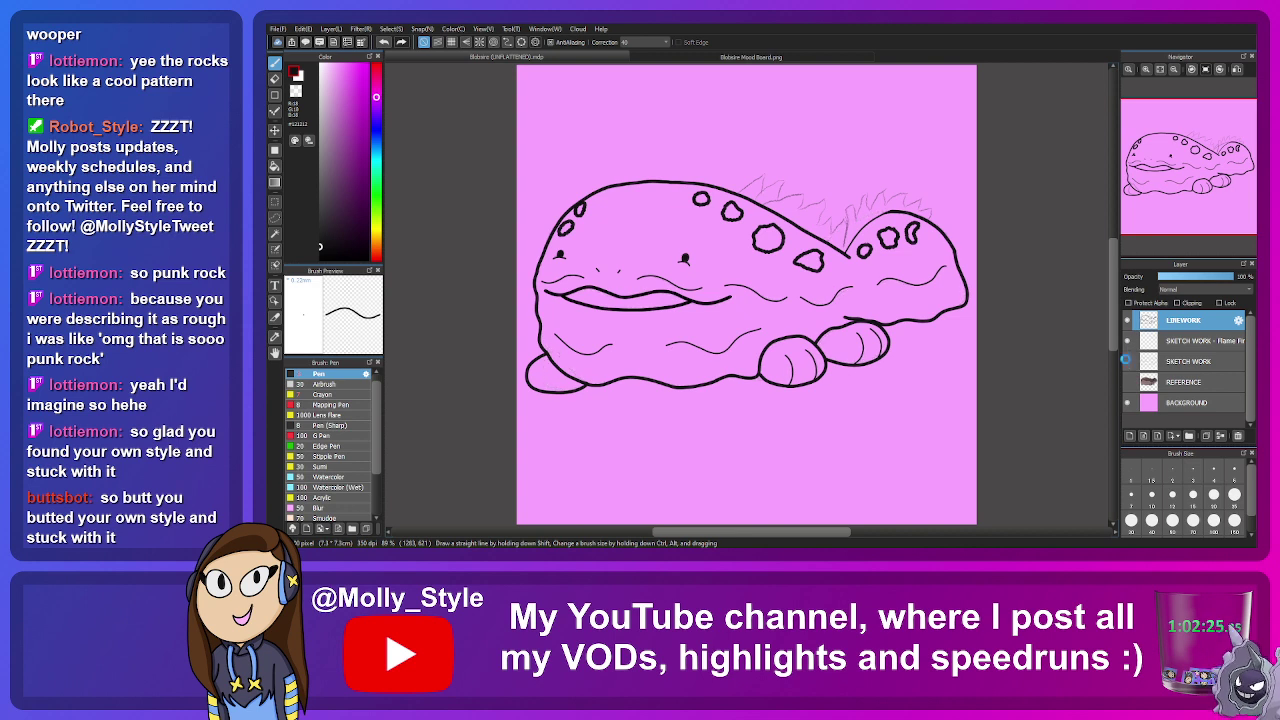
click(1128, 341)
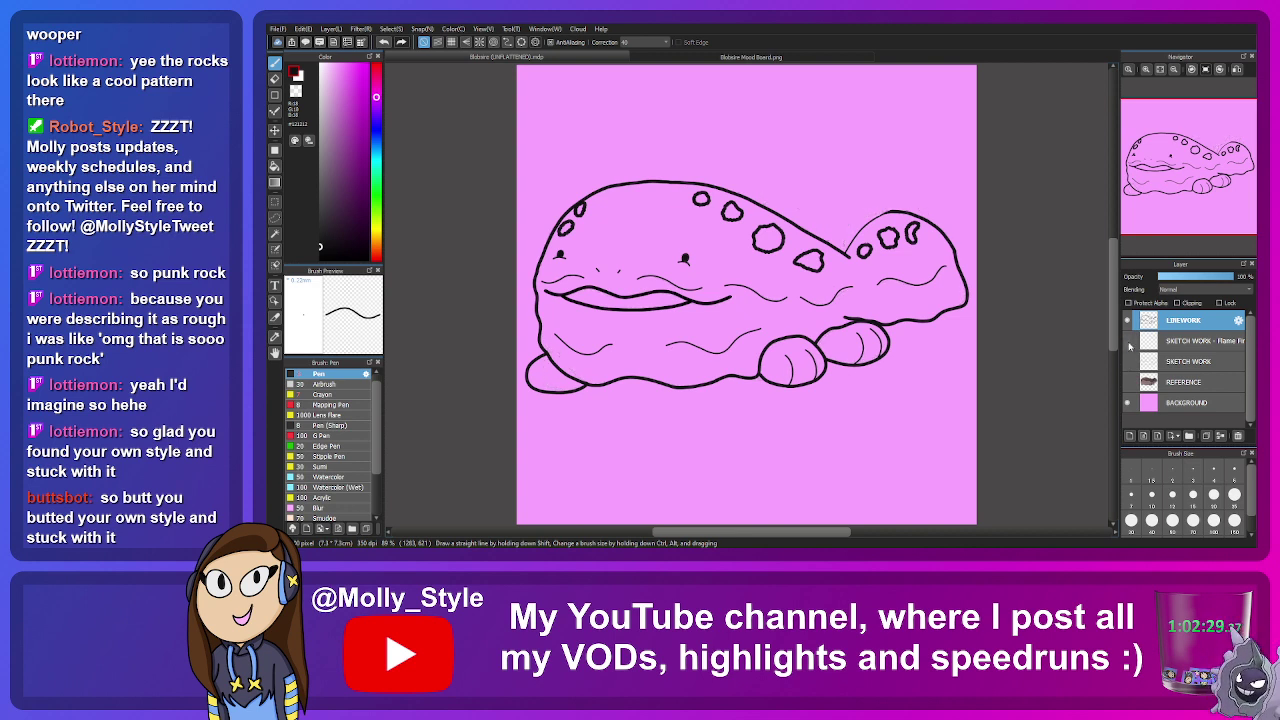
click(1128, 341)
click(1128, 361)
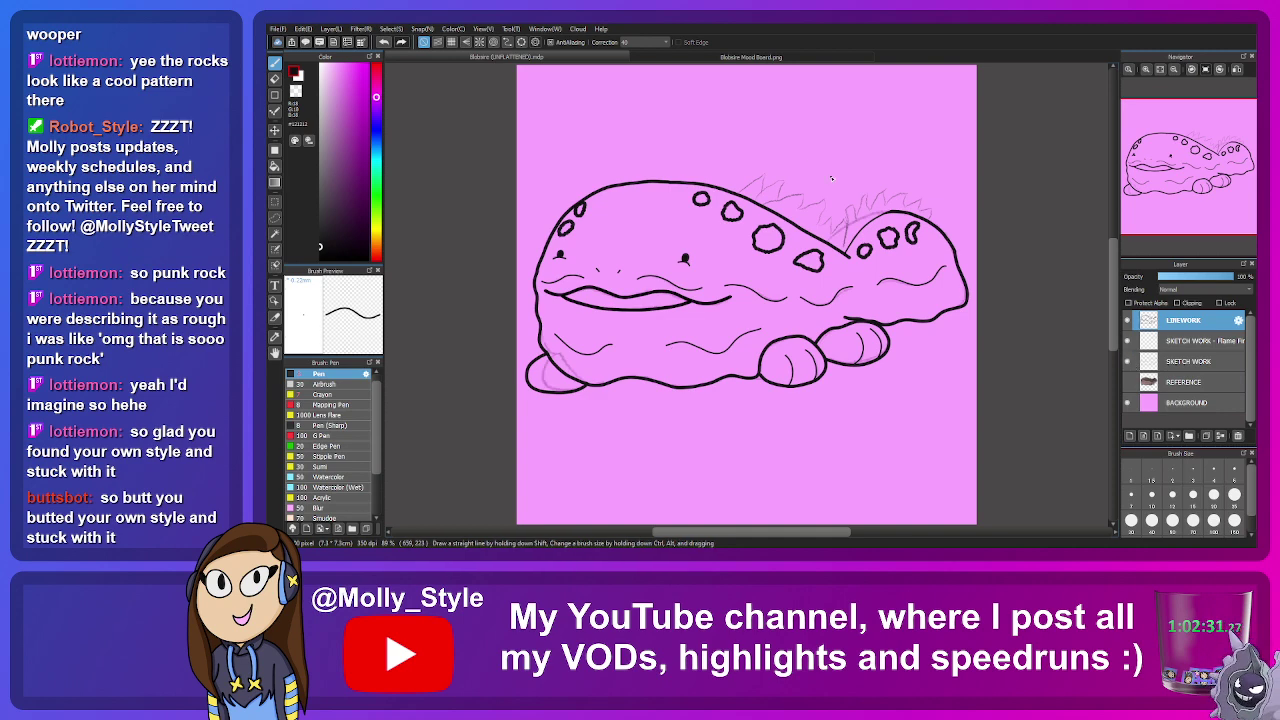
Step: Add a new layer above the flame sketch layer and name it LINEWORK - Flames
scroll(831, 177, up, 3)
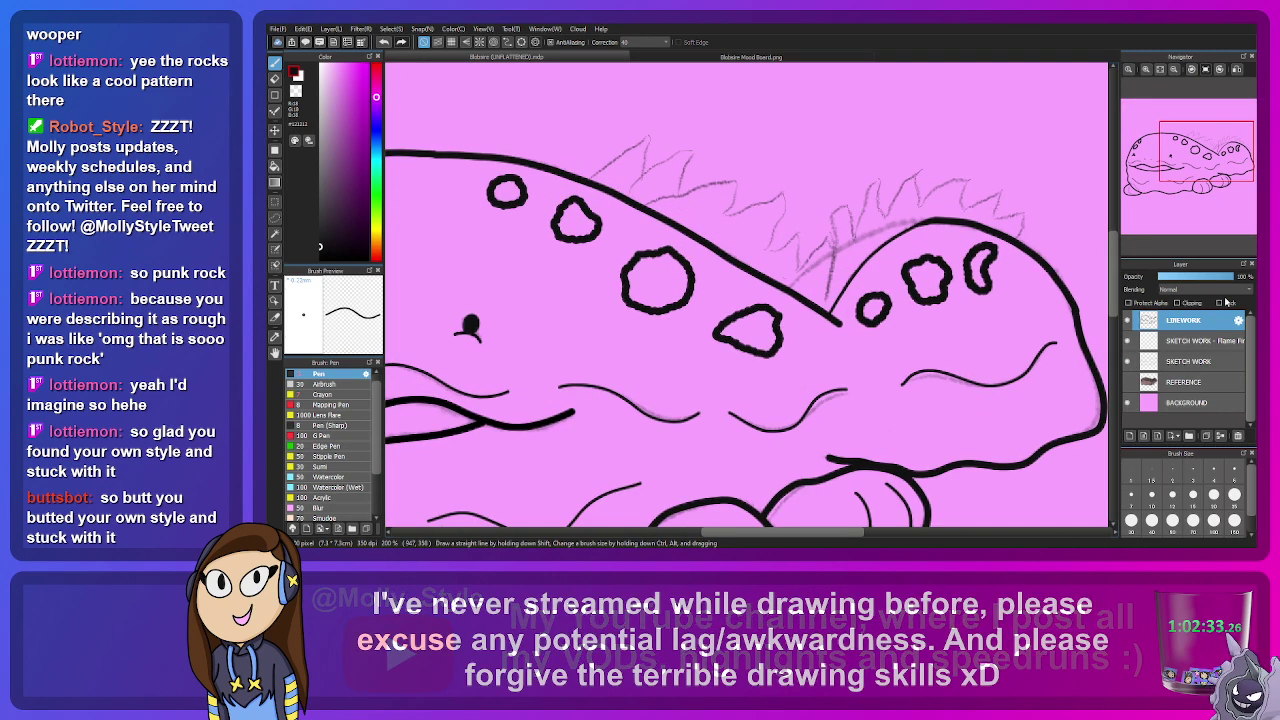
click(1183, 342)
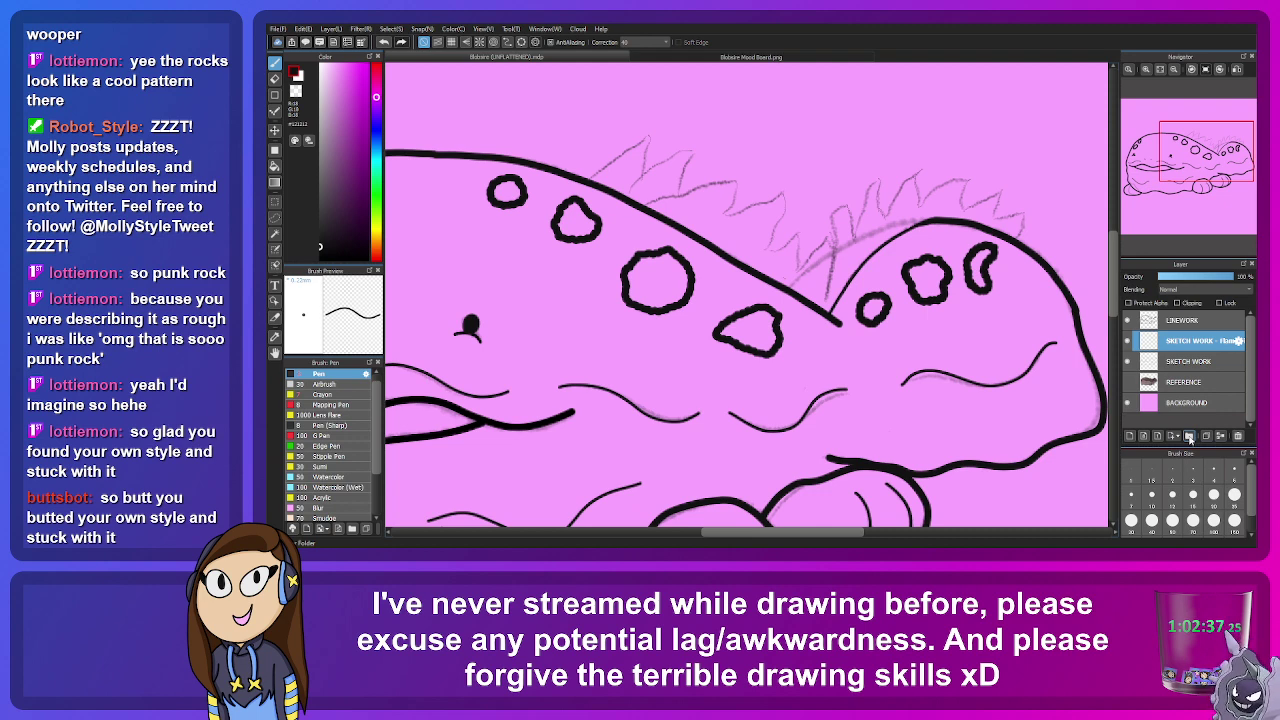
click(1189, 437)
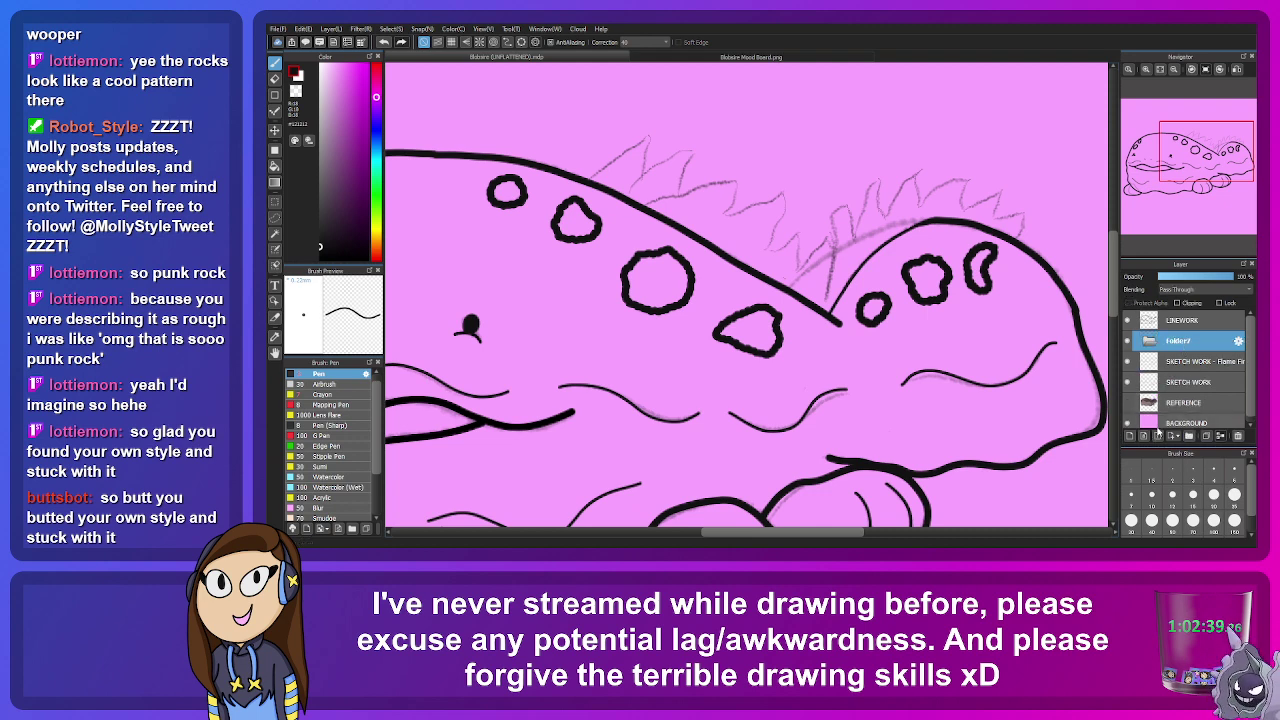
click(1238, 437)
click(1180, 340)
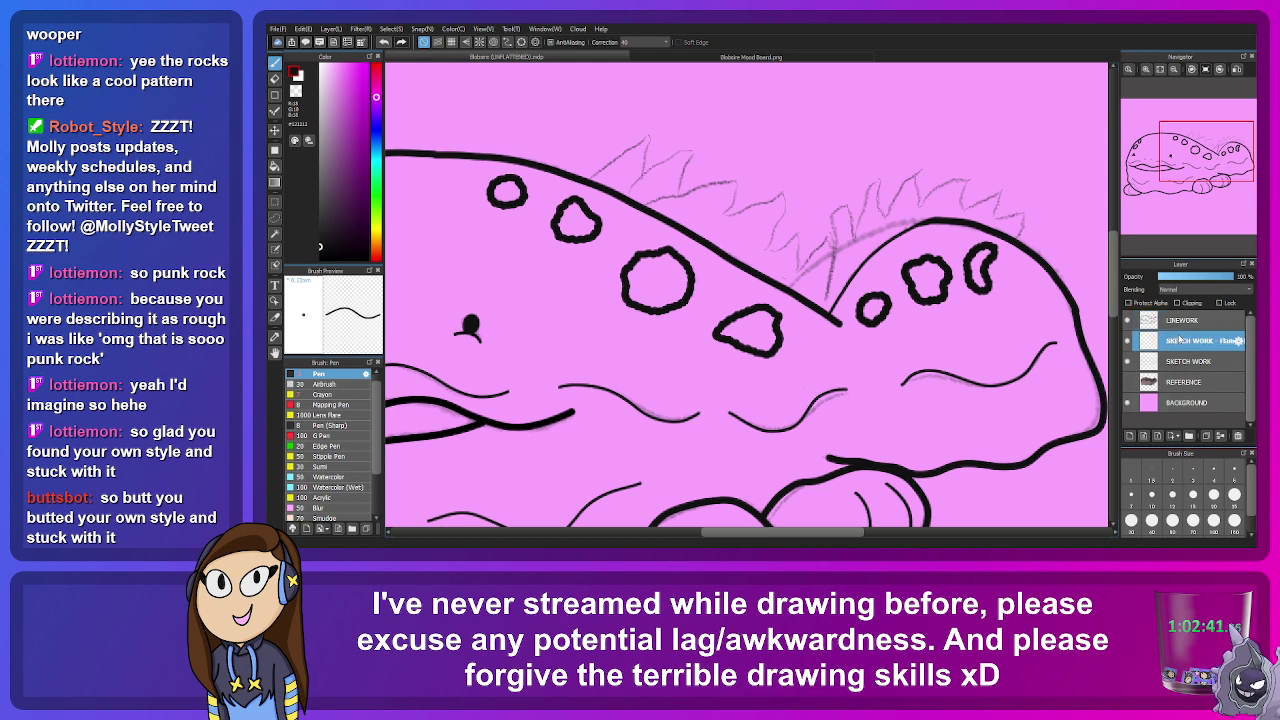
click(1130, 436)
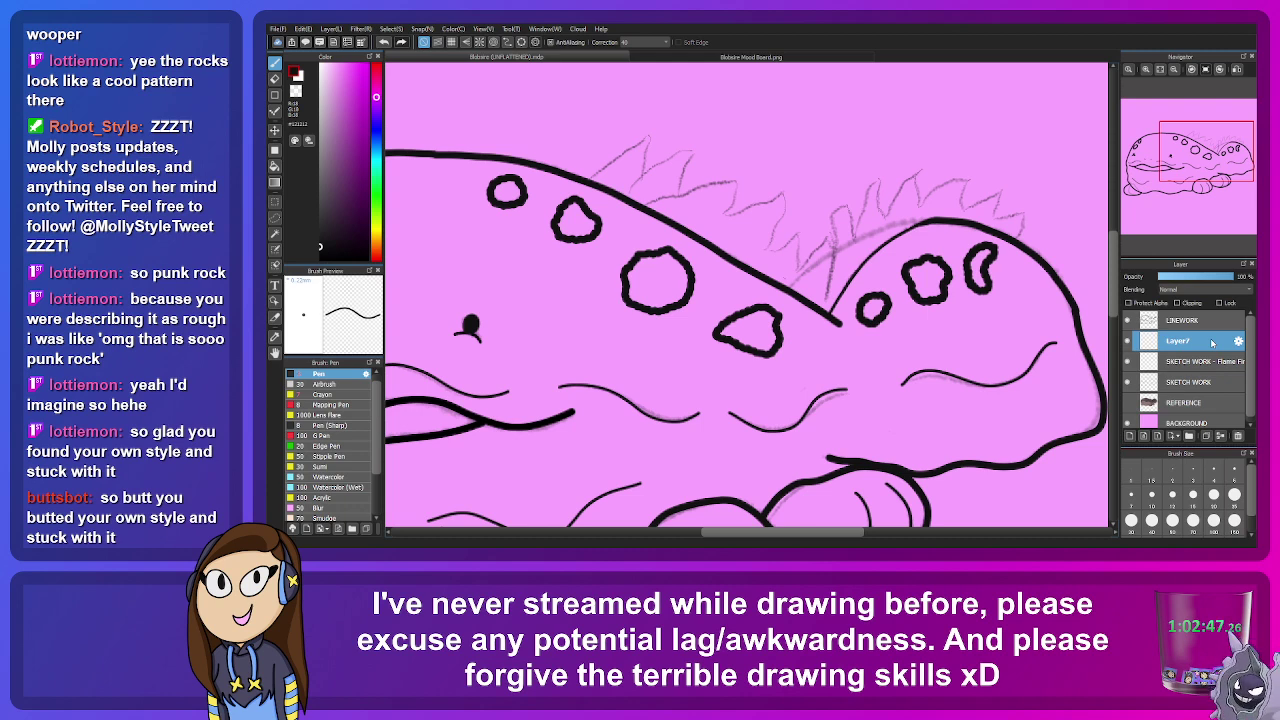
key(Return)
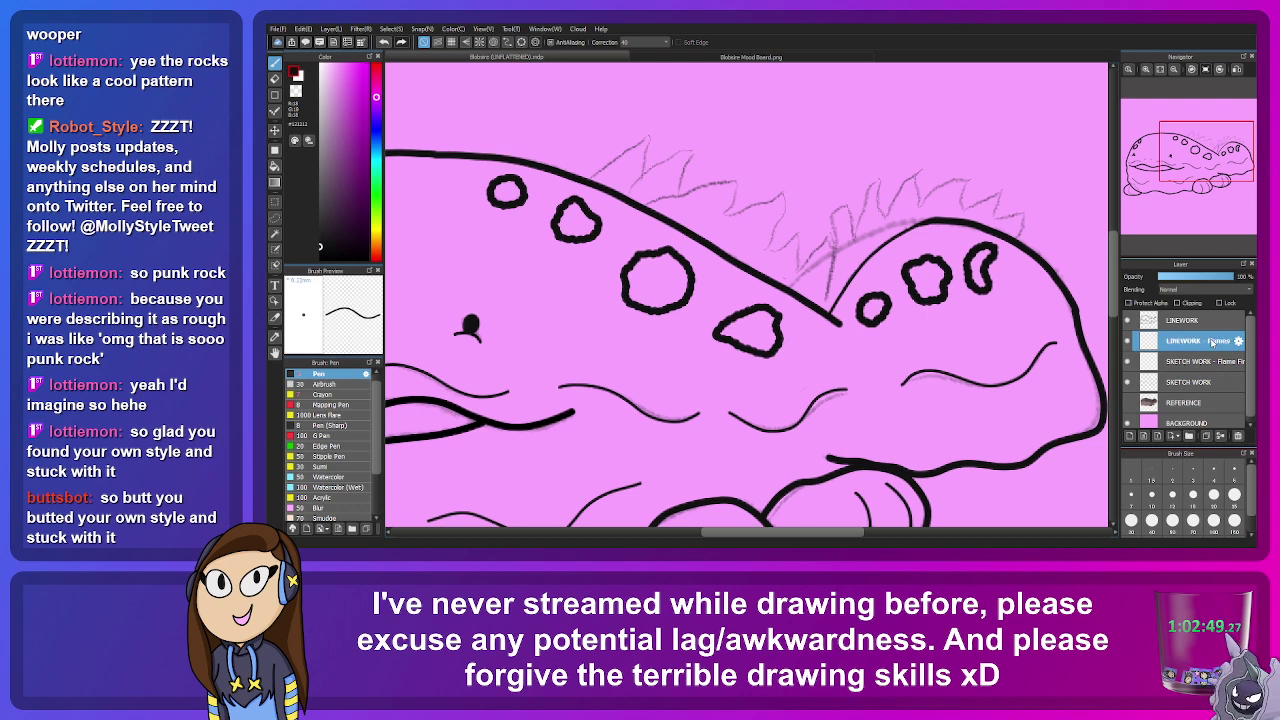
Step: Switch to the Blobsire Mood Board image and sample an orange-red from the fiery background of the eruption picture
mouse_move(1207, 155)
mouse_down()
mouse_move(1172, 116)
mouse_move(1231, 115)
mouse_up()
click(700, 57)
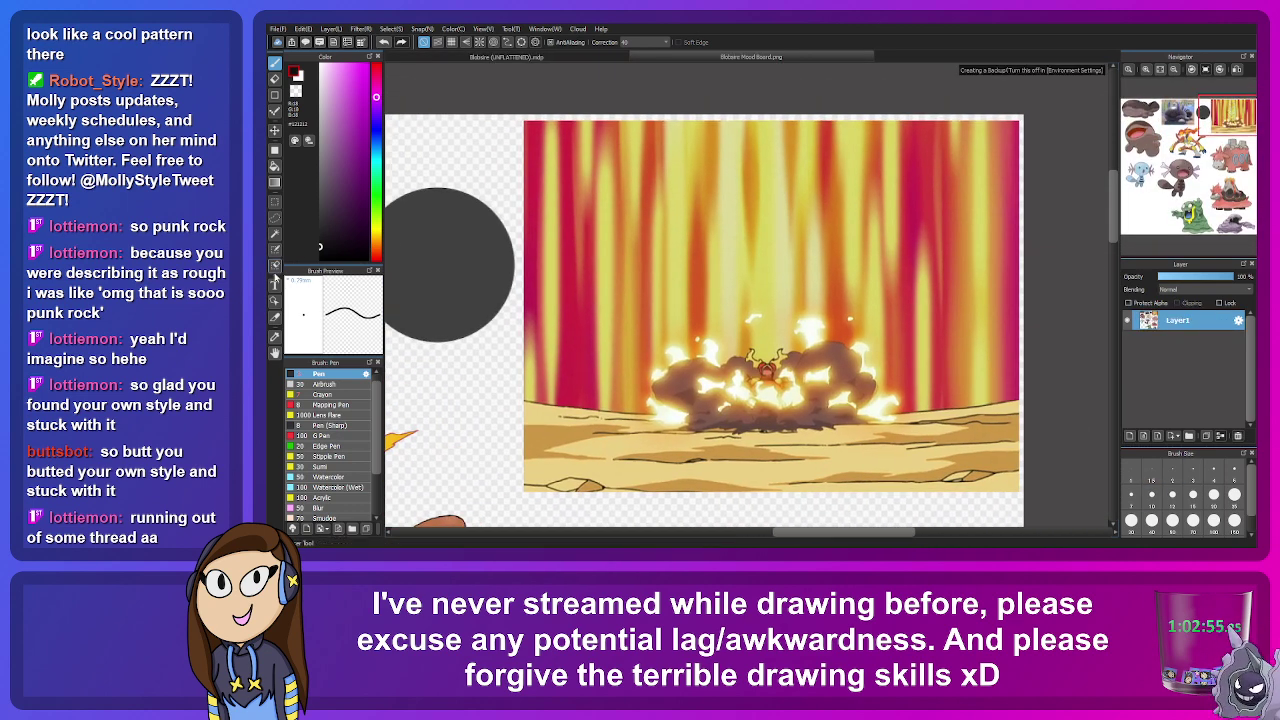
click(275, 337)
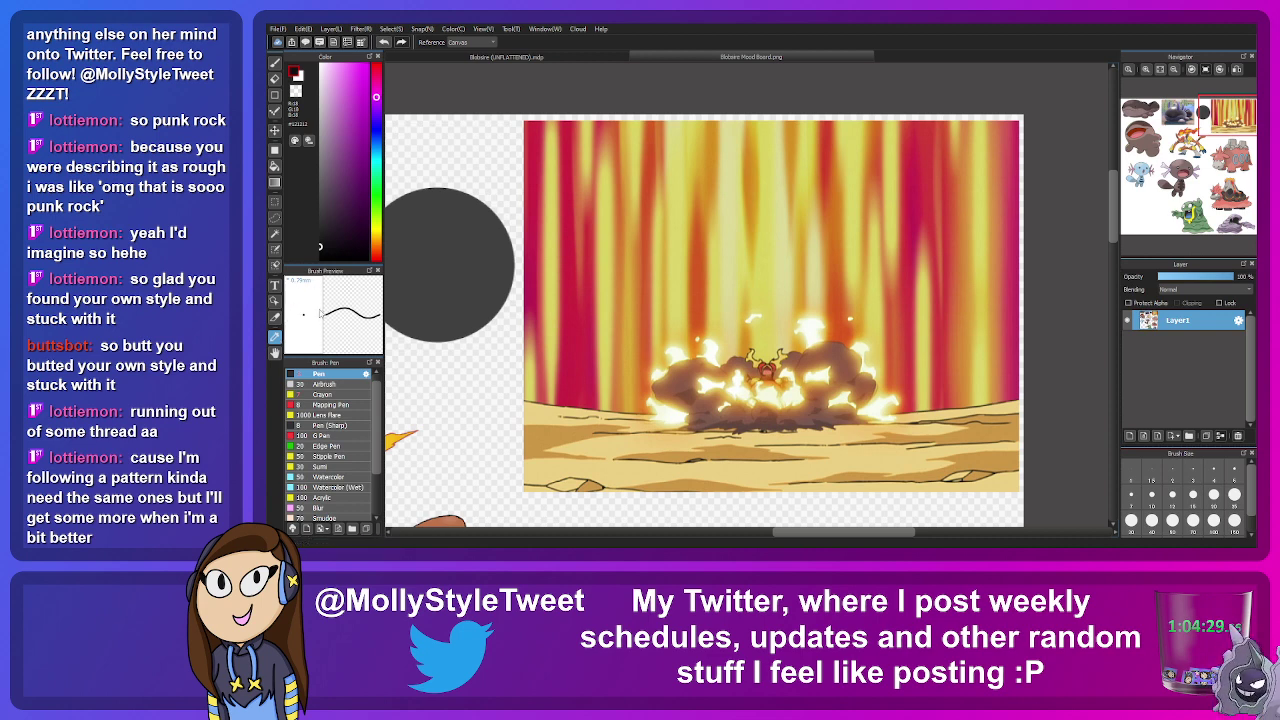
alt+click(573, 281)
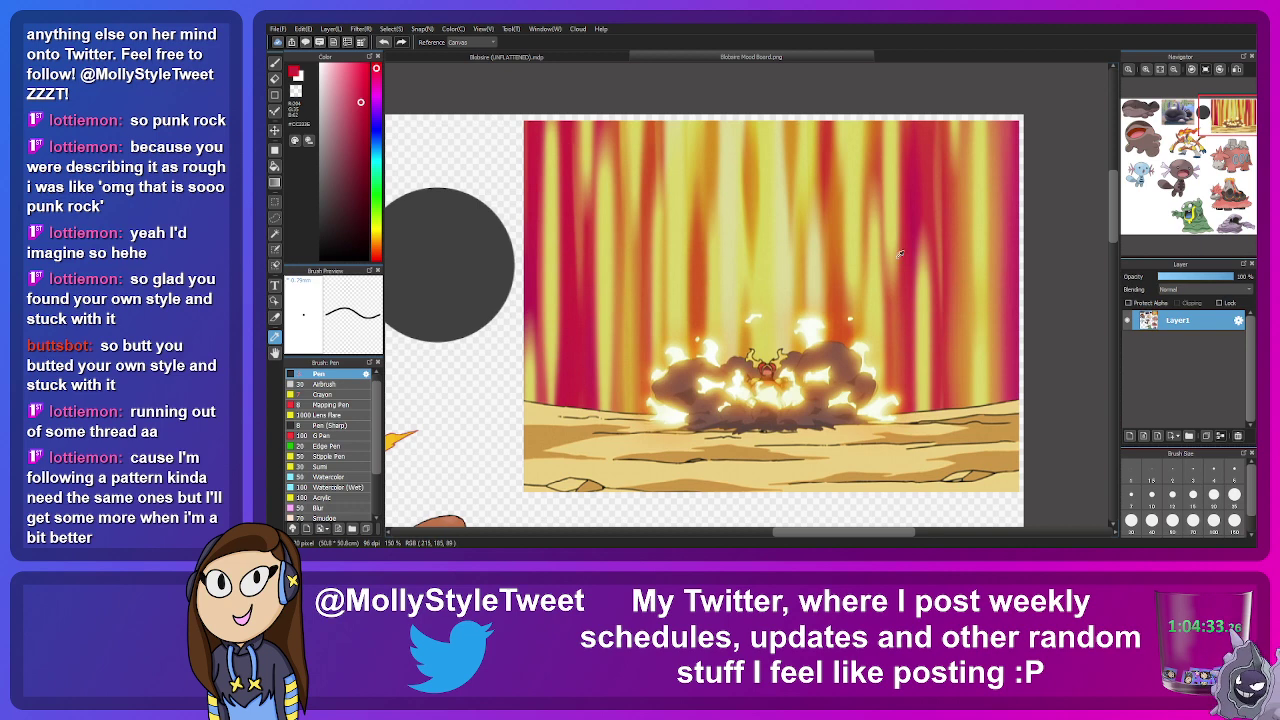
scroll(901, 254, up, 6)
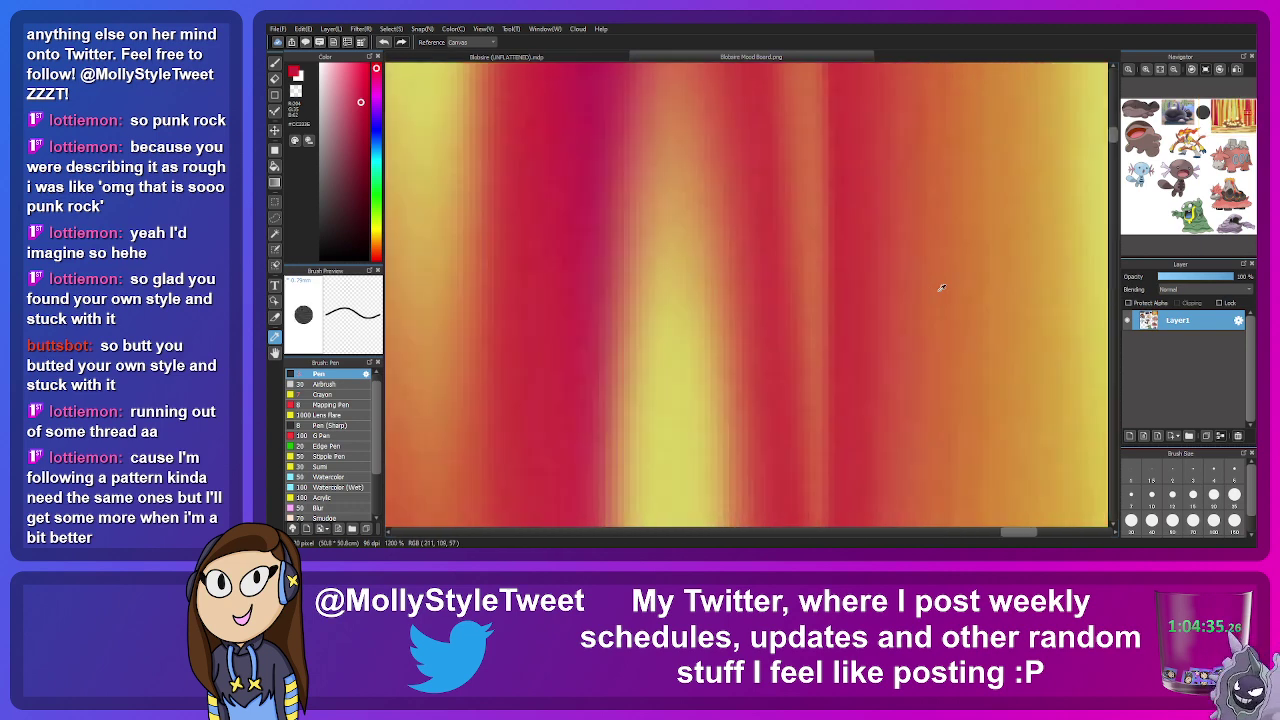
alt+click(941, 288)
scroll(945, 279, down, 2)
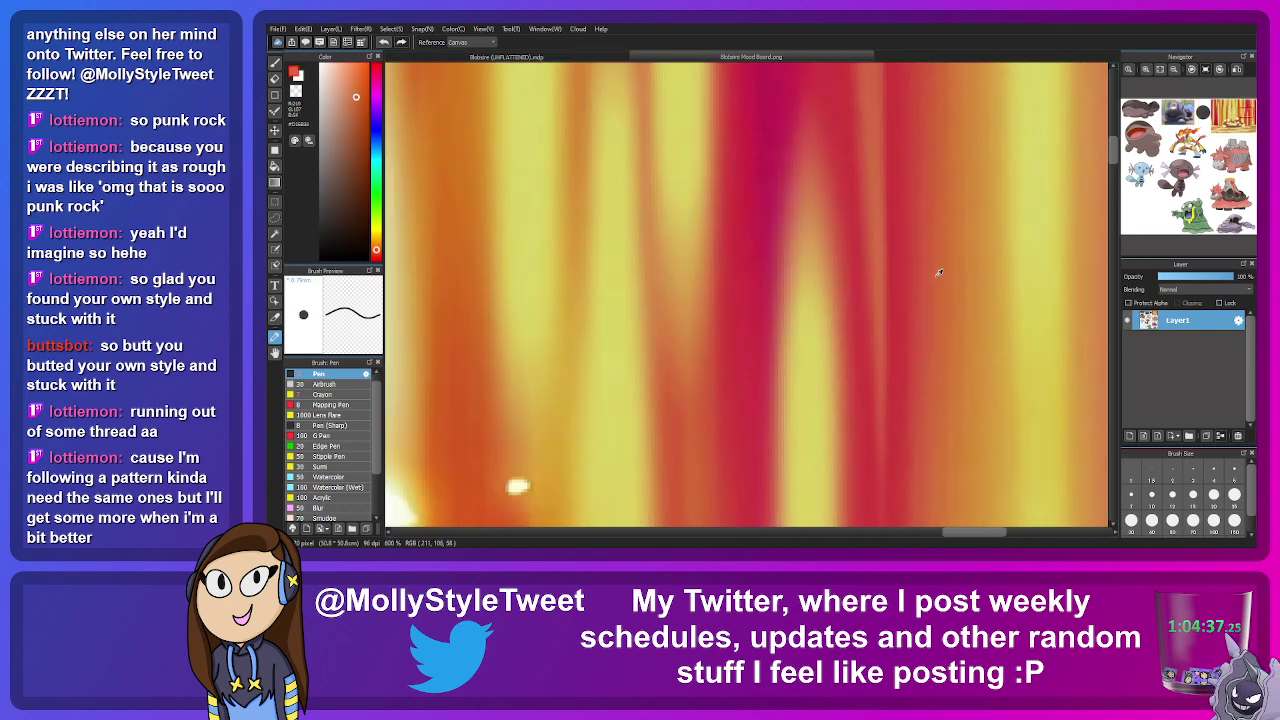
Step: Return to the Blobsire drawing, choose a lighter shade of the sampled orange, and switch to the Pen brush
click(598, 57)
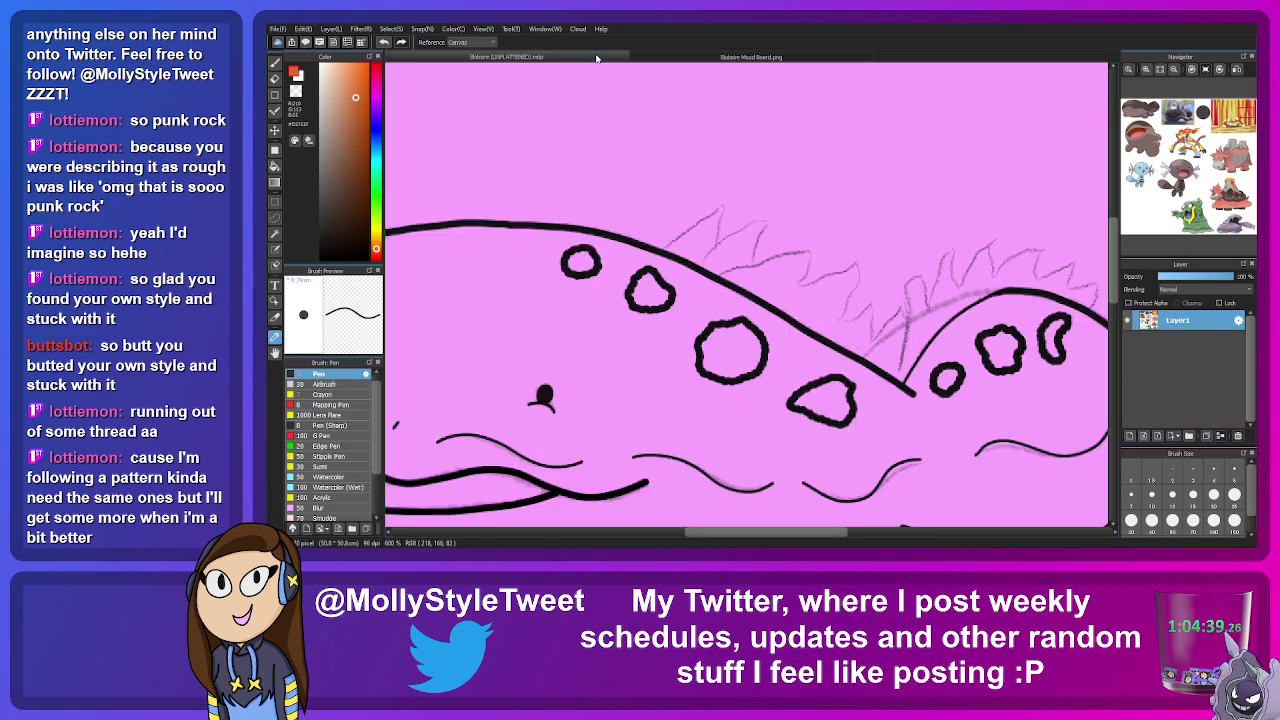
scroll(720, 253, up, 2)
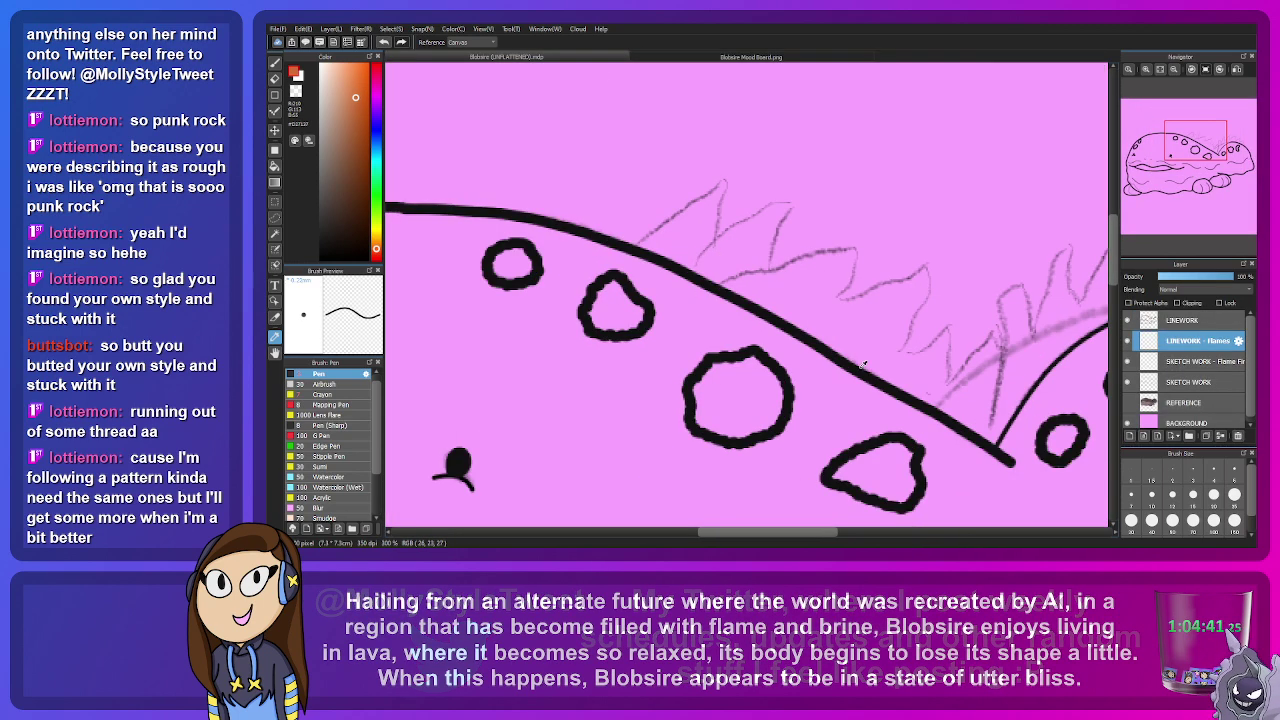
click(352, 85)
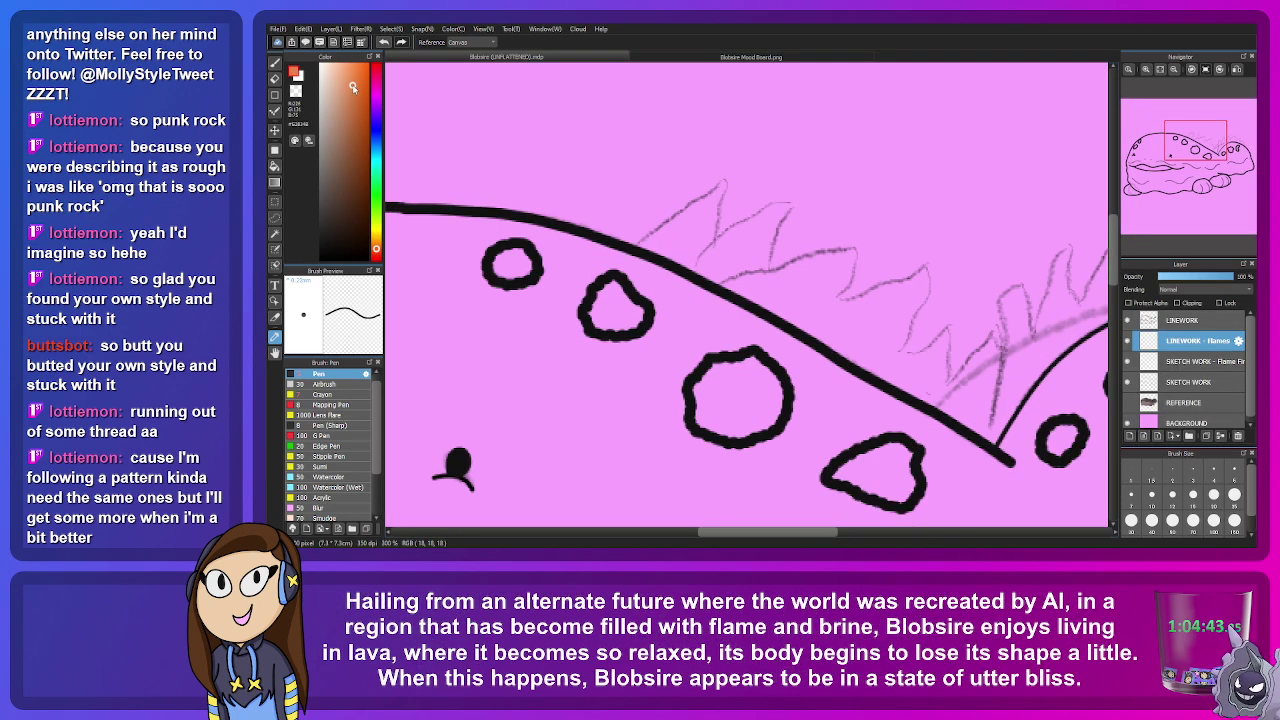
click(276, 63)
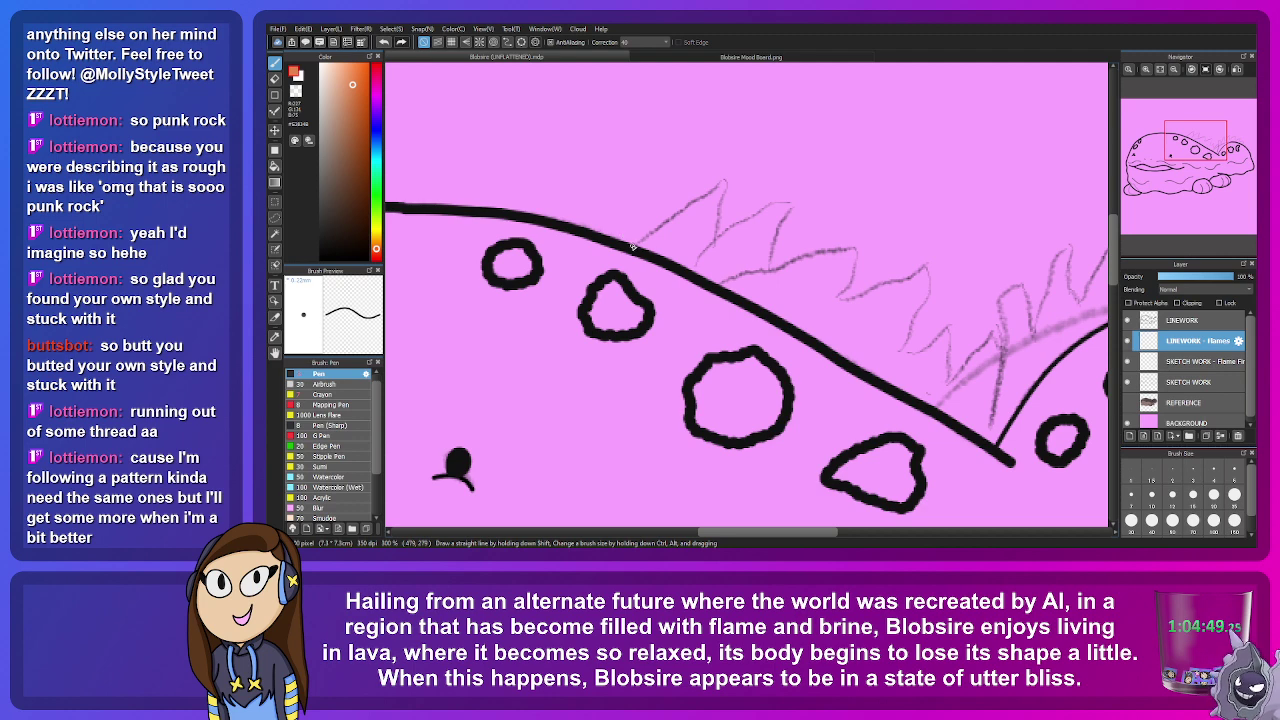
Step: Trace the first two sketched flame tongues along Blobsire's back in orange, plus the upper edge of the third
drag(633, 243, 728, 173)
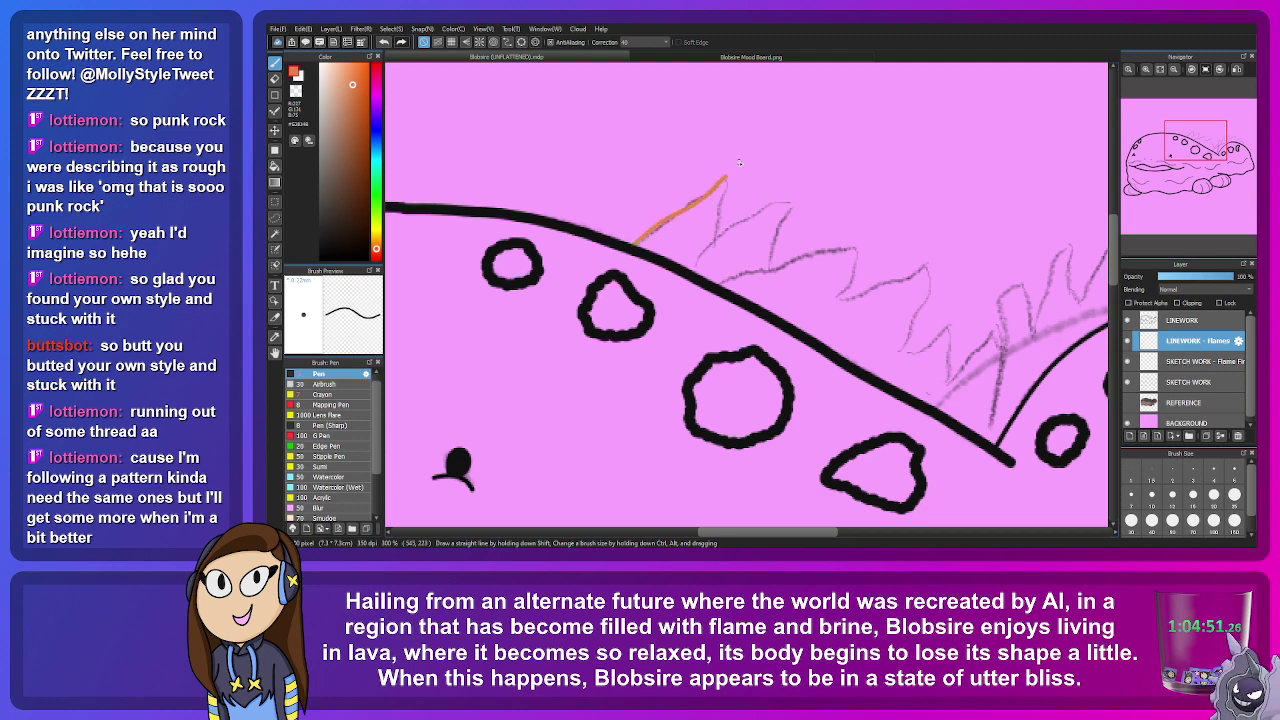
mouse_move(694, 266)
mouse_down()
mouse_move(766, 202)
mouse_move(793, 198)
mouse_up()
drag(720, 178, 716, 237)
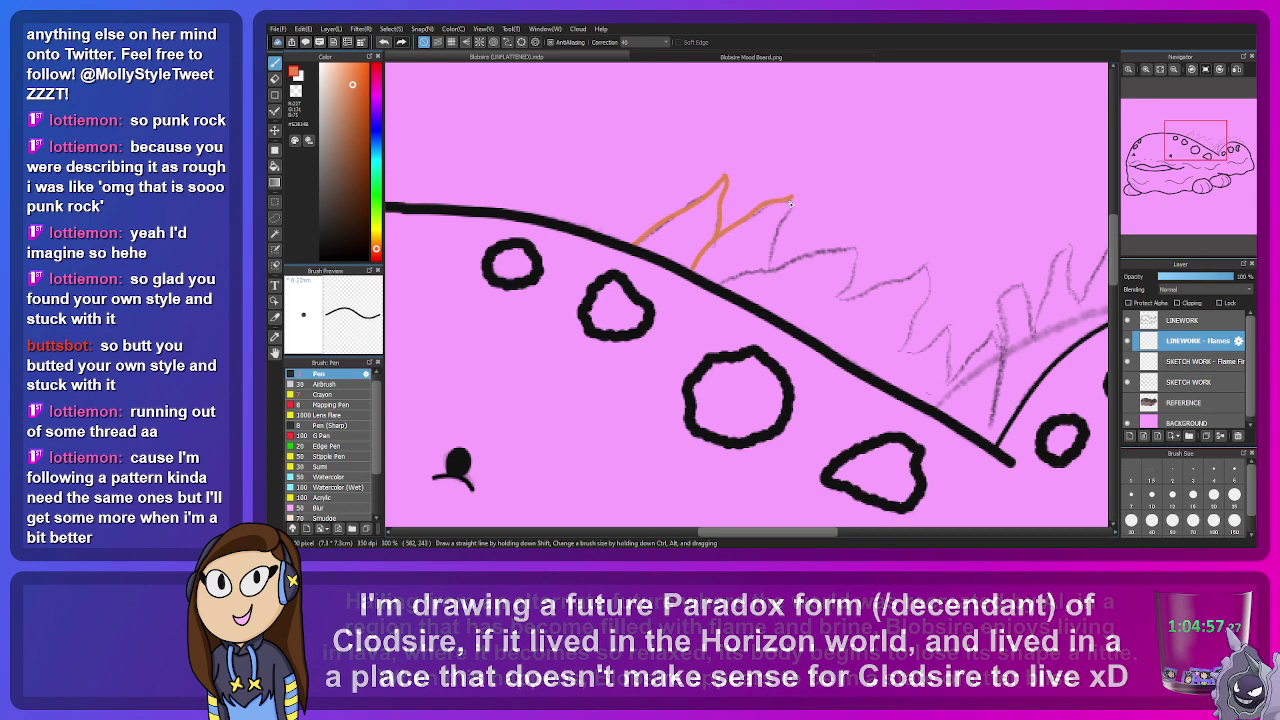
drag(714, 287, 853, 235)
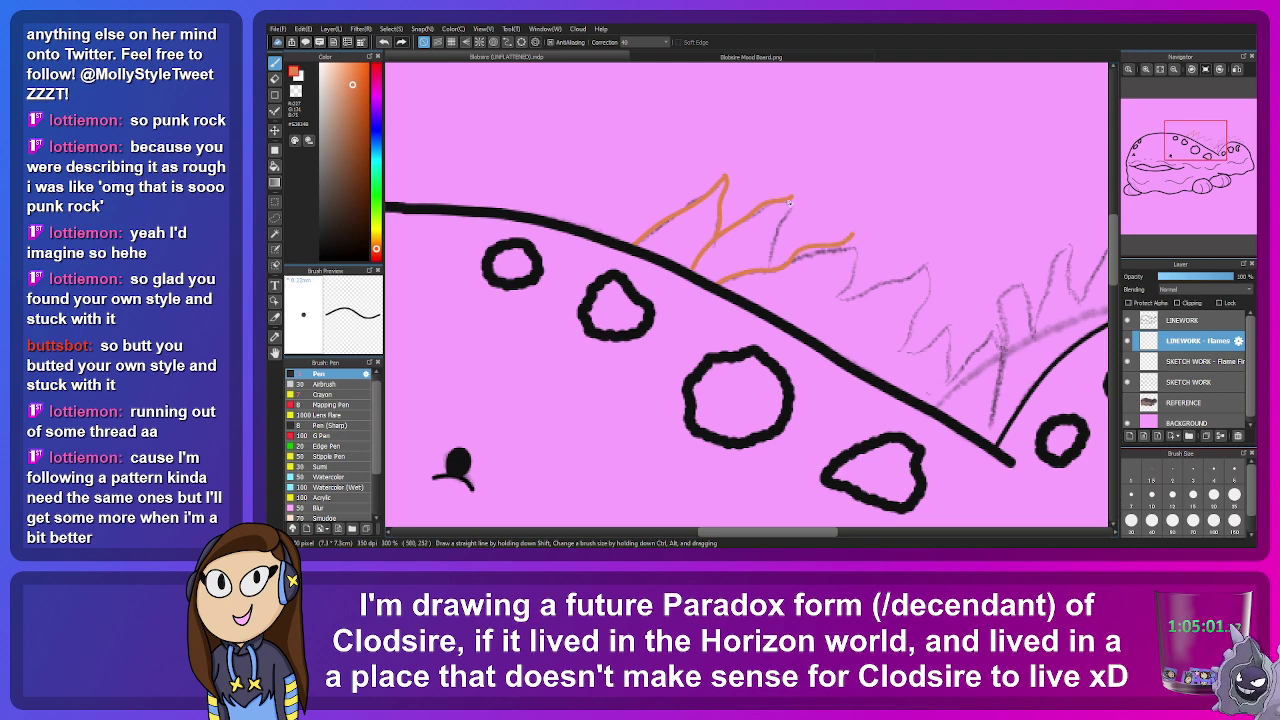
drag(790, 200, 768, 272)
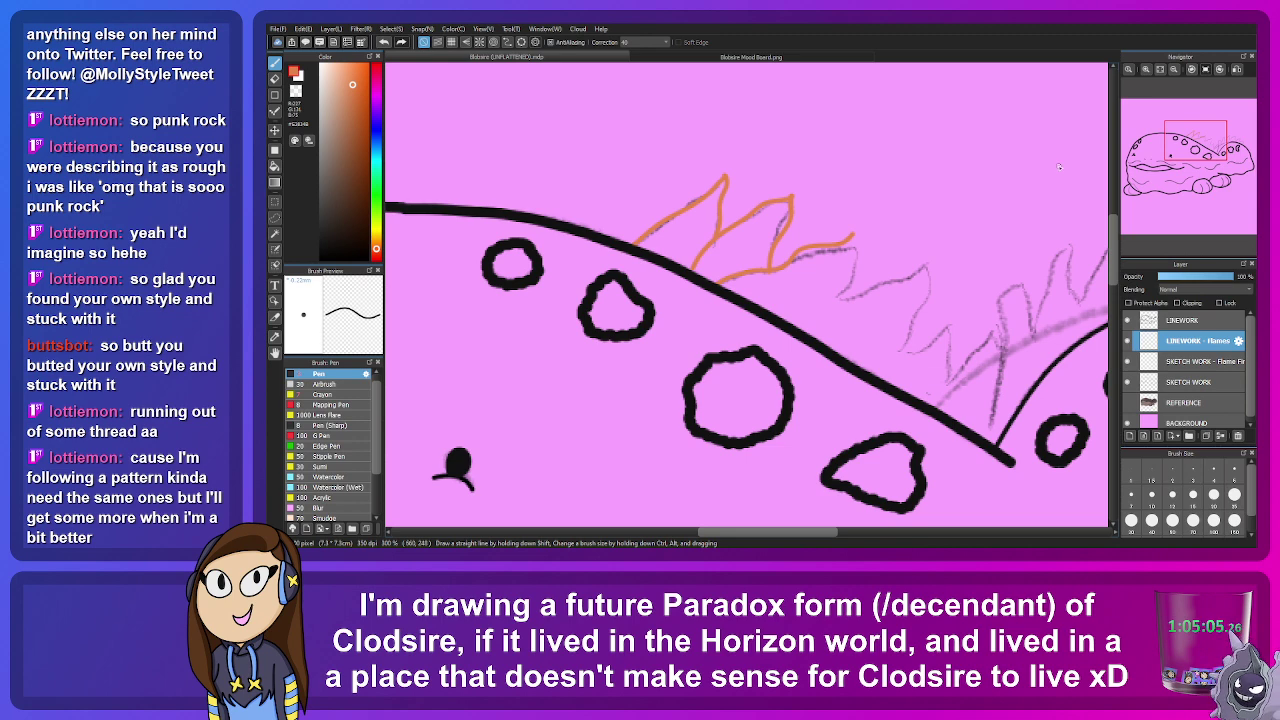
Step: Trace the third and fourth flame tongues down the back in orange, redoing the third flame's descending edge
drag(1201, 134, 1208, 138)
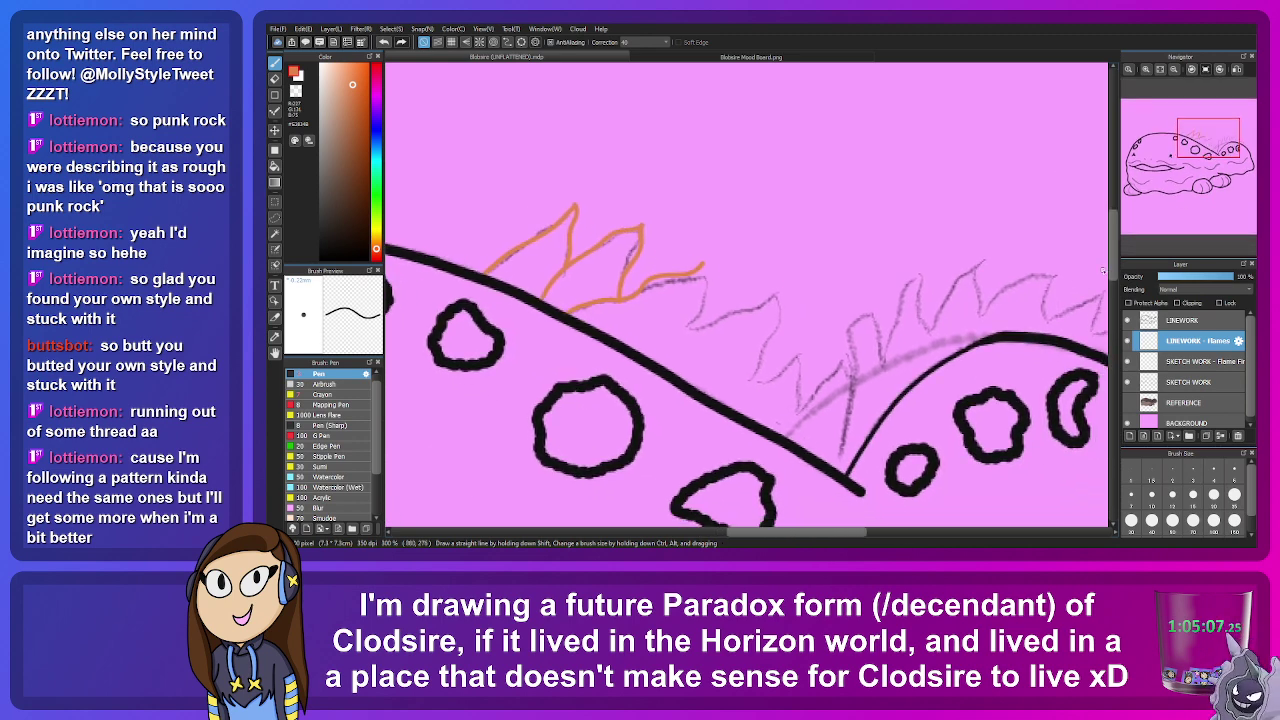
mouse_move(690, 277)
mouse_down()
mouse_move(705, 264)
mouse_move(691, 327)
mouse_move(659, 368)
mouse_up()
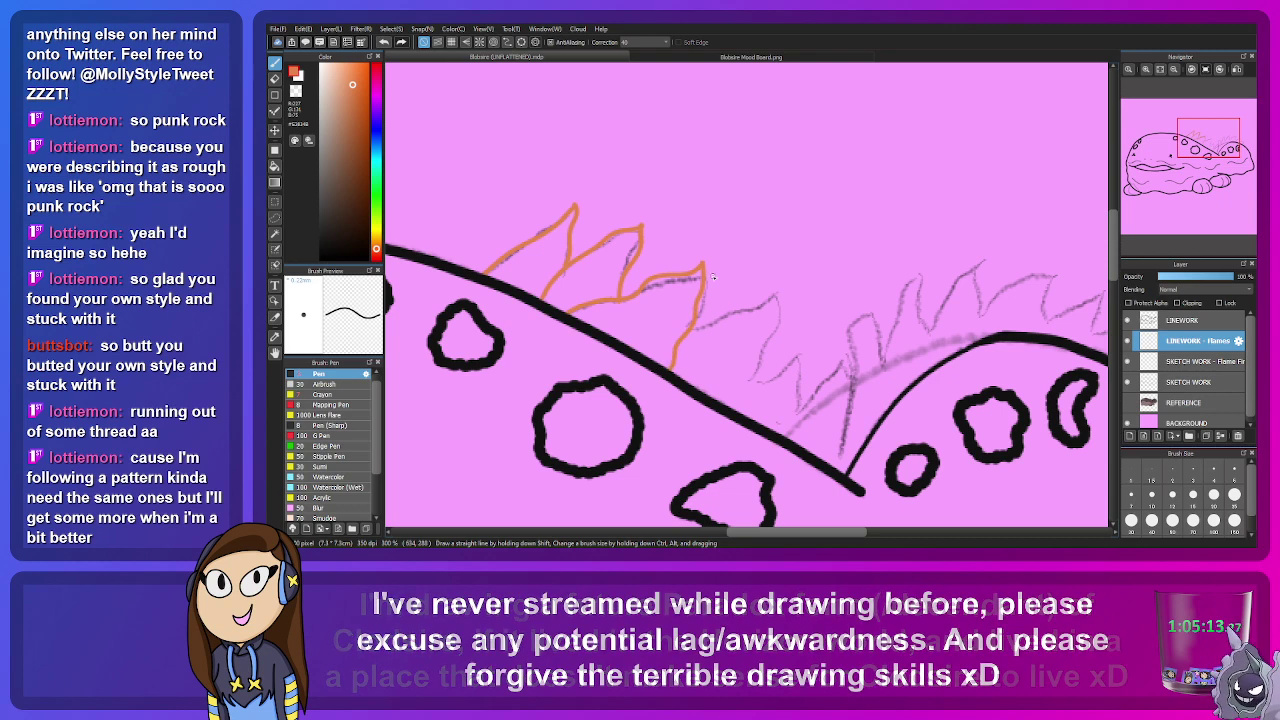
key(ctrl+z)
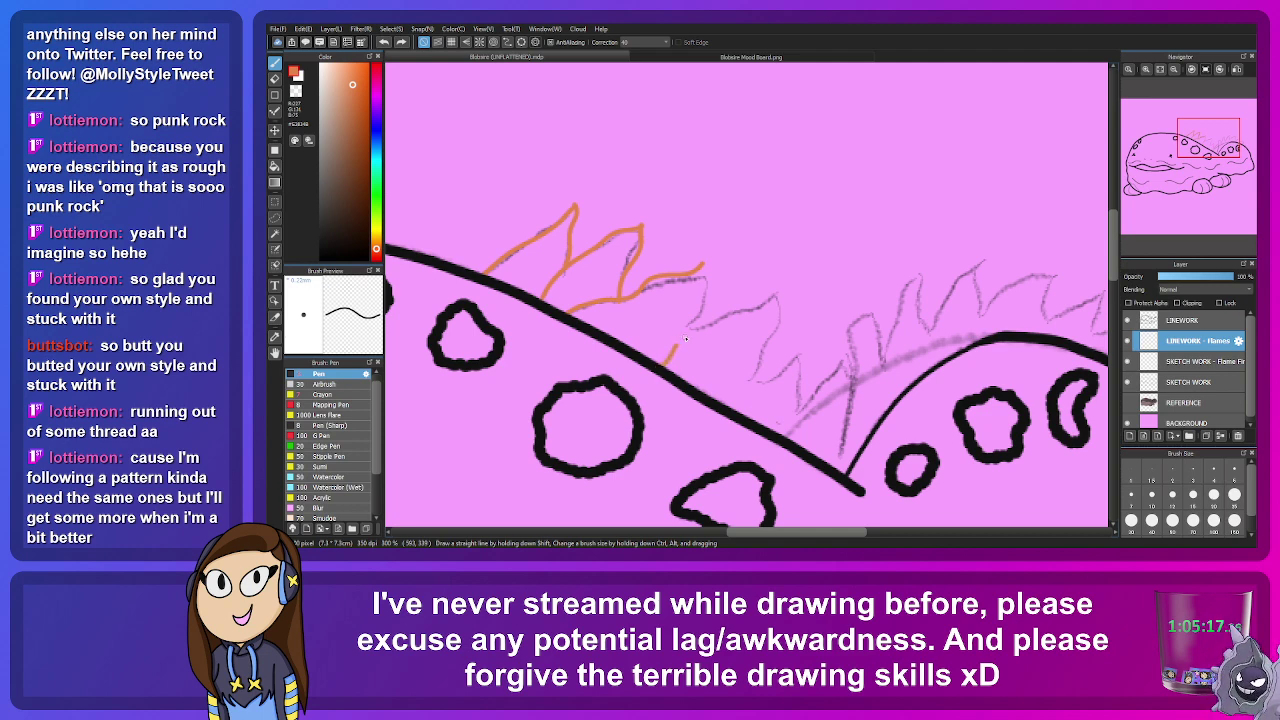
drag(760, 307, 775, 291)
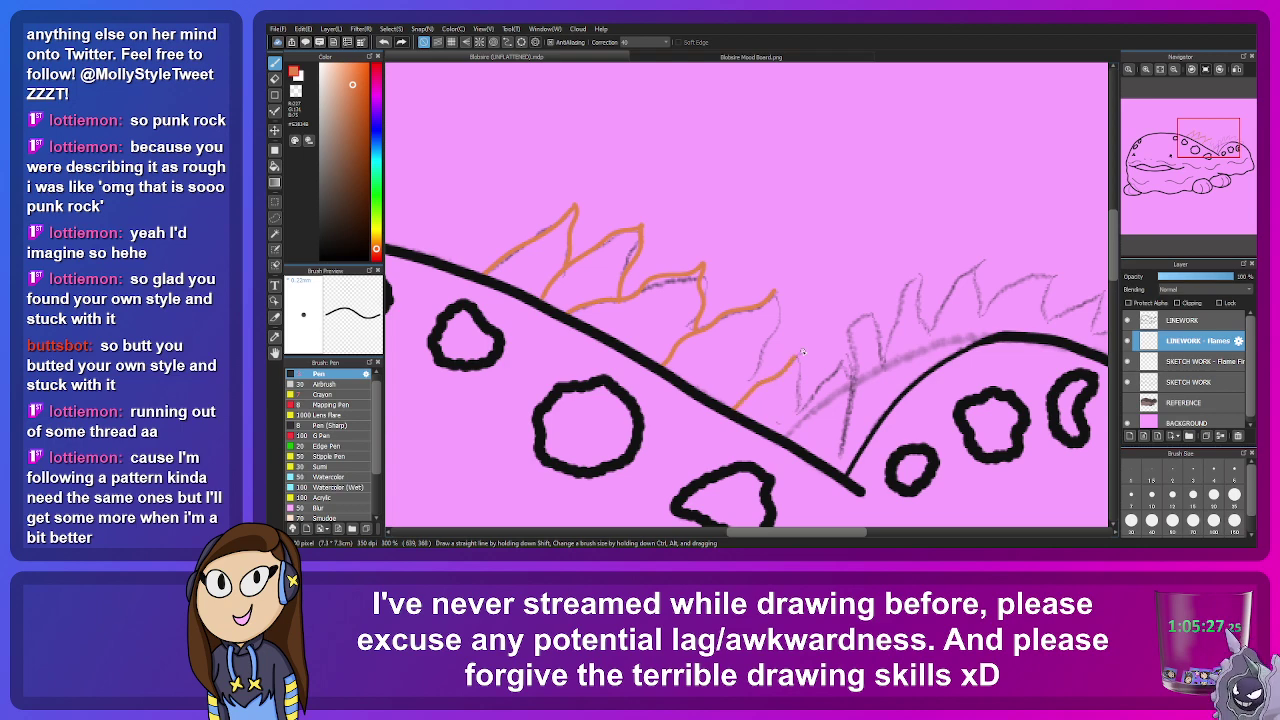
drag(773, 294, 780, 325)
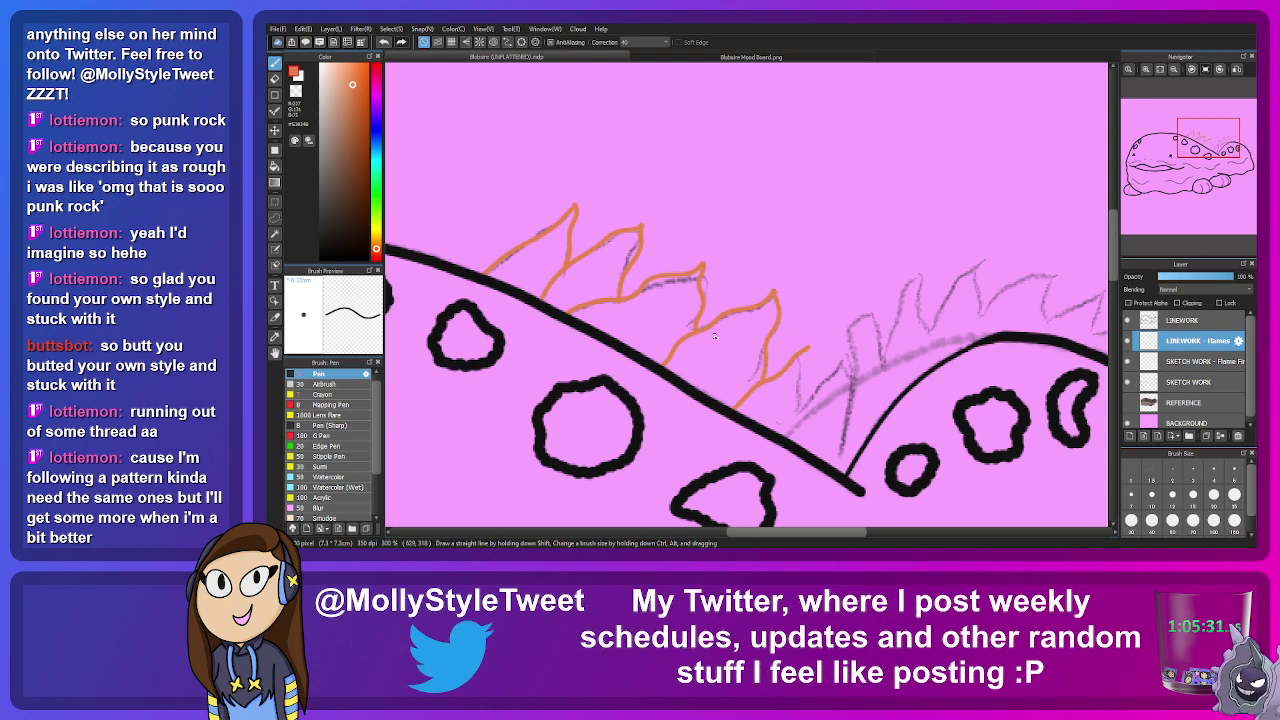
Step: Trace the remaining flames in orange, from the dip between the back and rear hump to the hump's far side
drag(793, 396, 694, 301)
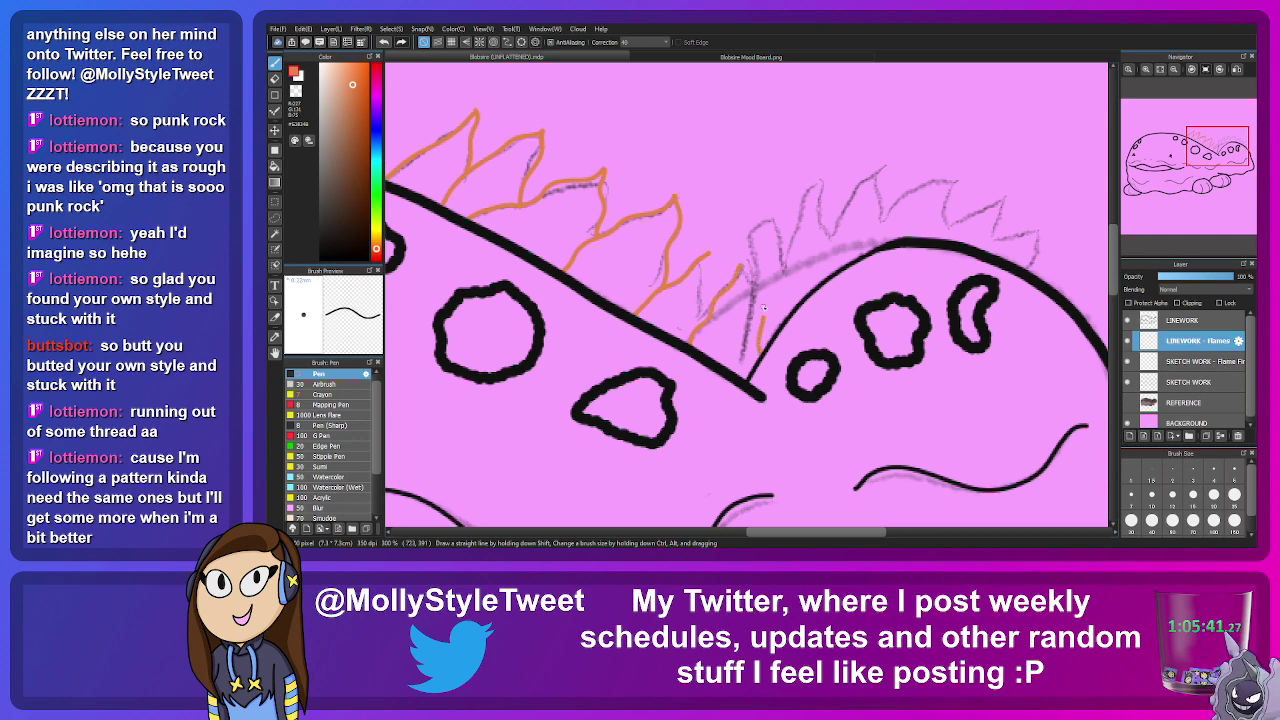
drag(759, 247, 765, 222)
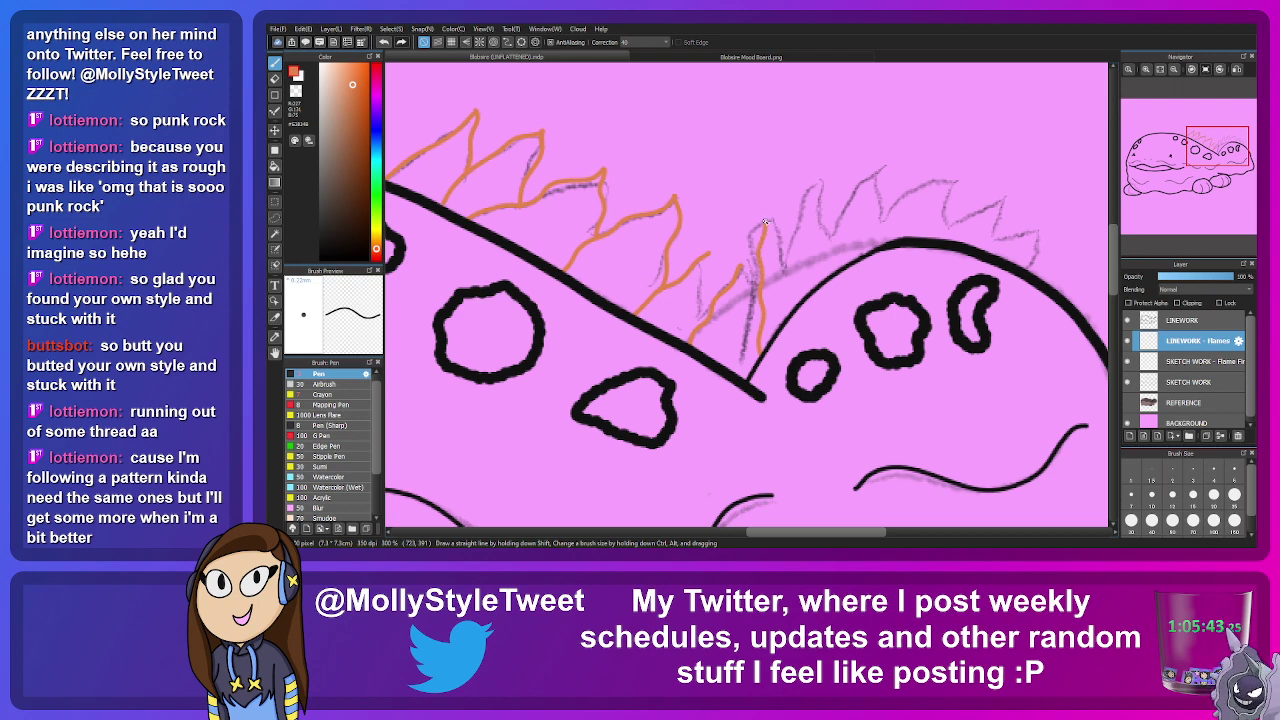
drag(709, 254, 707, 320)
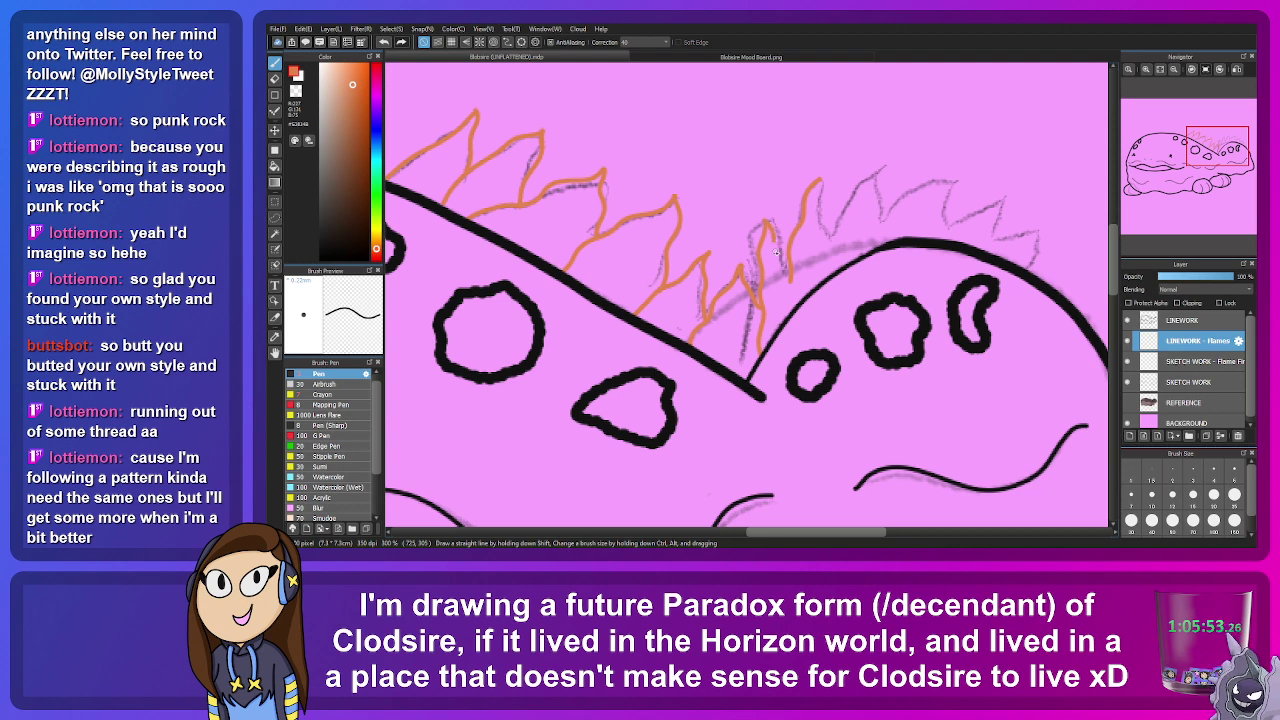
drag(930, 183, 776, 194)
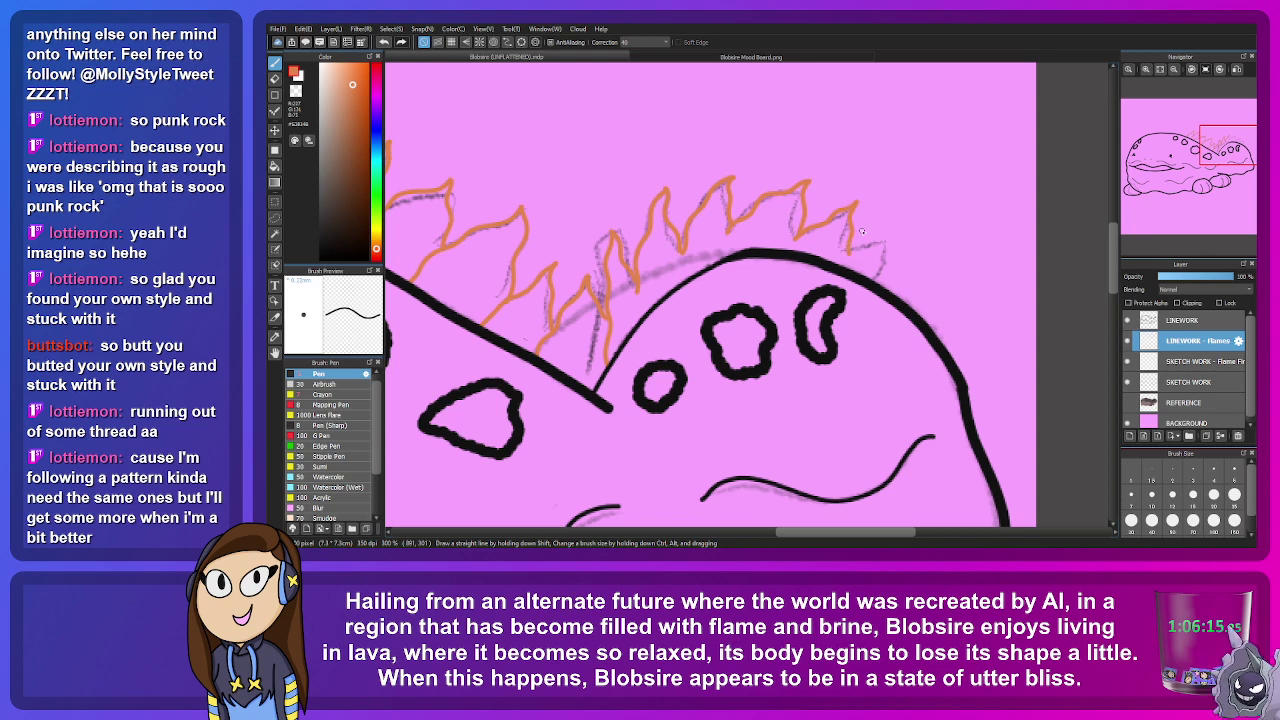
drag(846, 254, 891, 240)
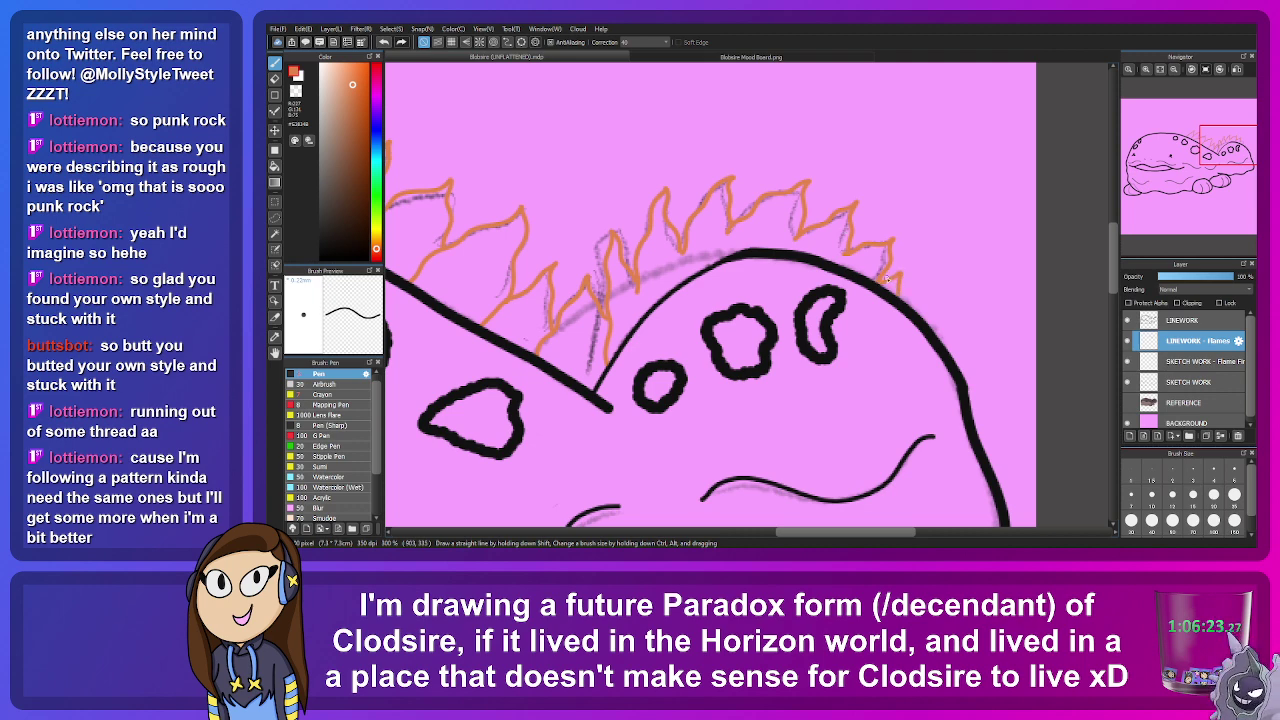
Step: Hide the flame sketch layer and toggle LINEWORK - Flames off and on to check the orange outlines
drag(1222, 135, 1194, 143)
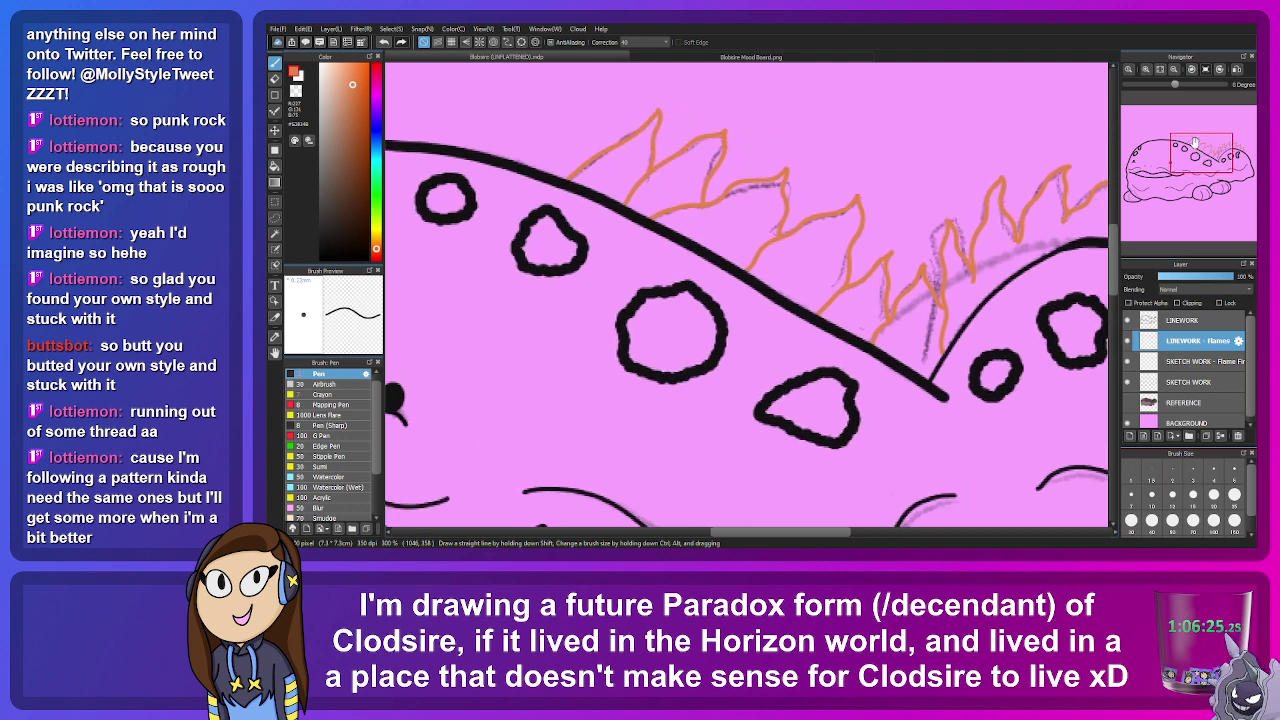
click(1129, 361)
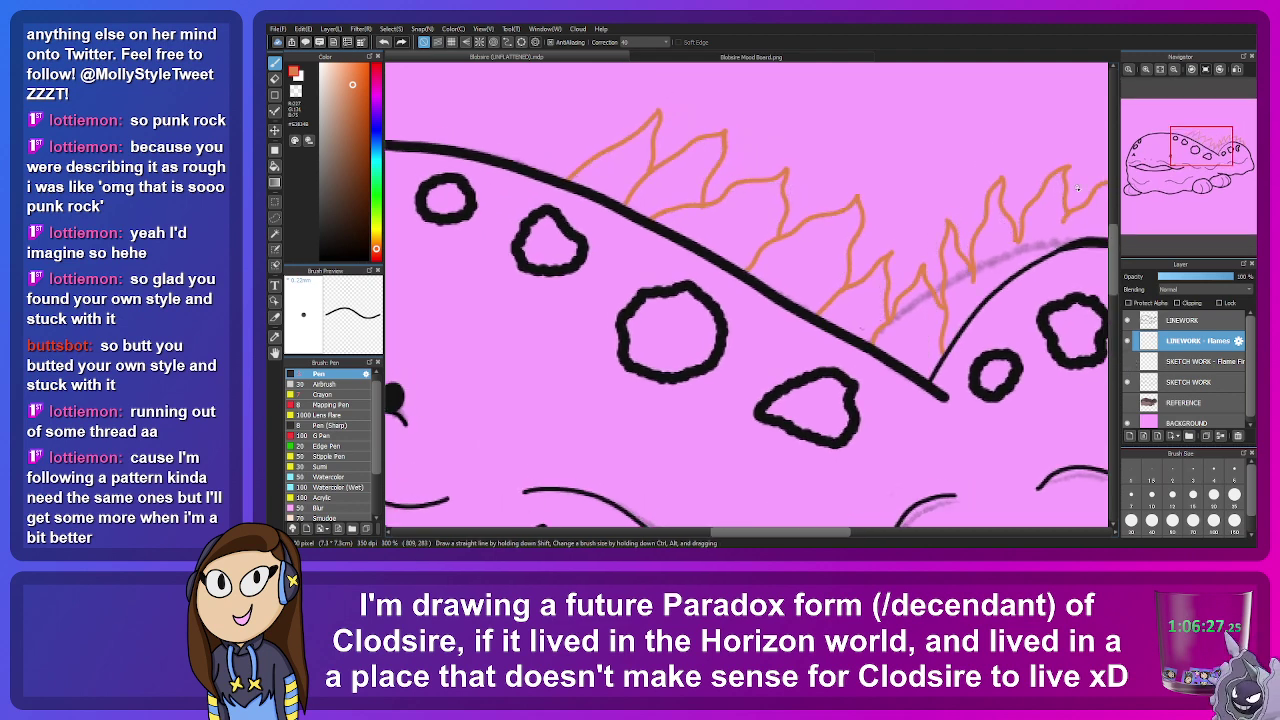
click(1128, 342)
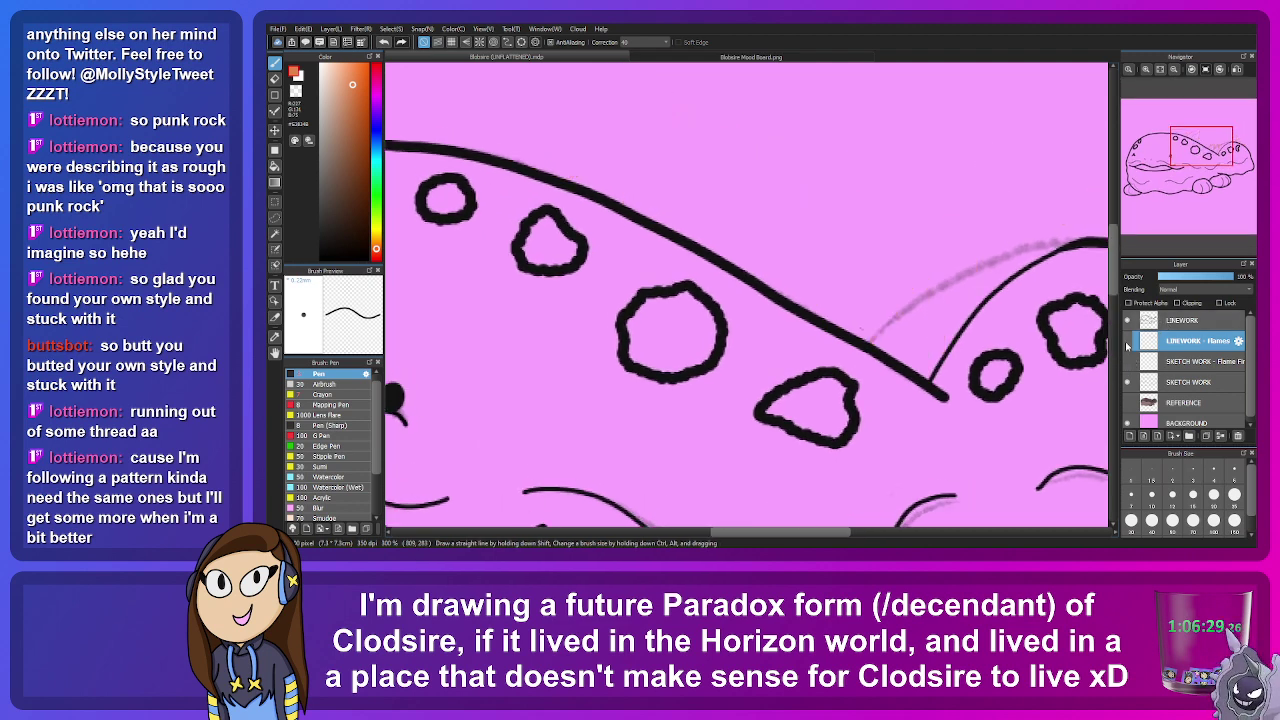
click(1128, 342)
Step: Paint the first flame on the back solid orange from its base to its tip, using a finer brush for the tip
drag(1196, 154, 1207, 148)
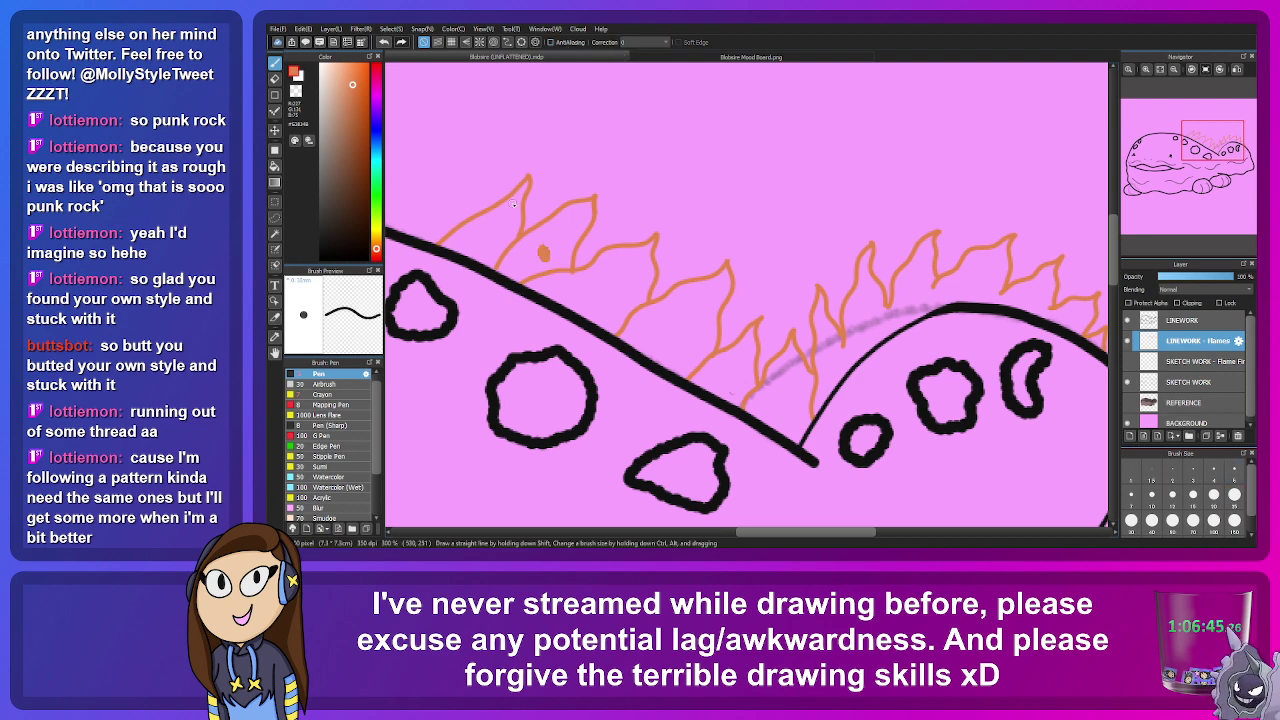
mouse_move(514, 198)
mouse_down()
mouse_move(511, 253)
mouse_move(499, 215)
mouse_move(493, 245)
mouse_move(479, 233)
mouse_move(498, 212)
mouse_move(455, 237)
mouse_up()
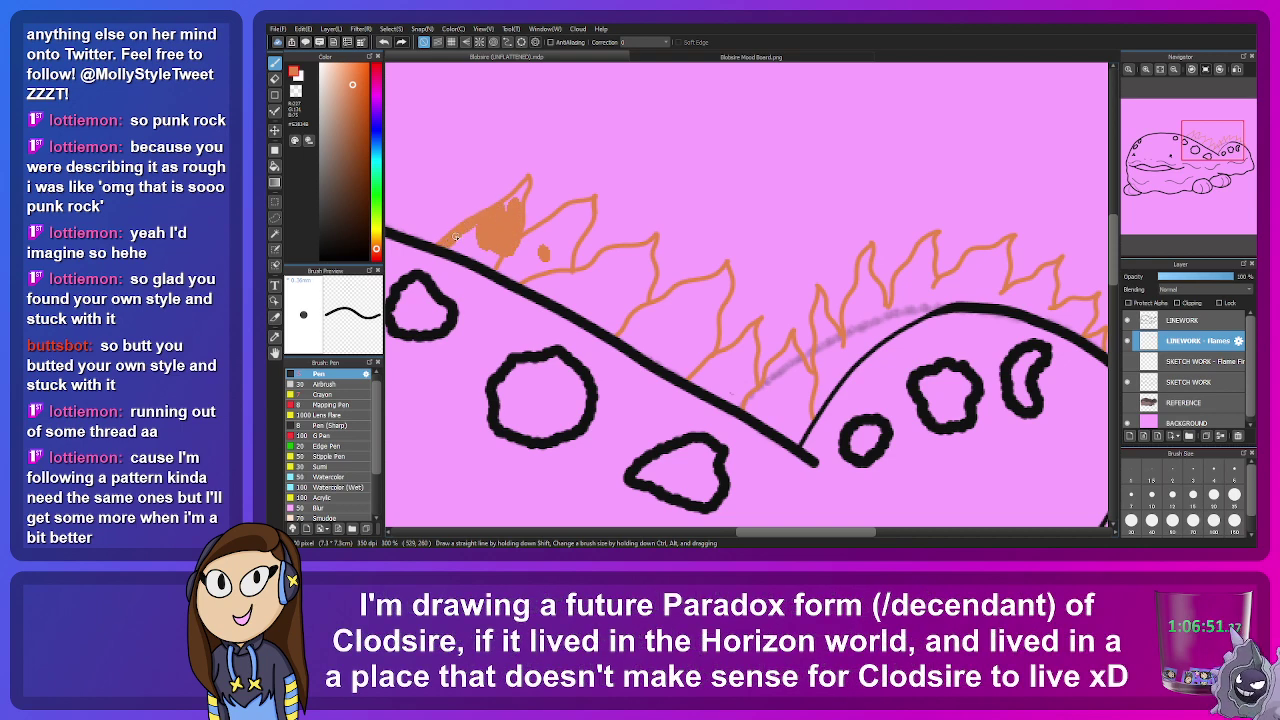
scroll(457, 230, up, 4)
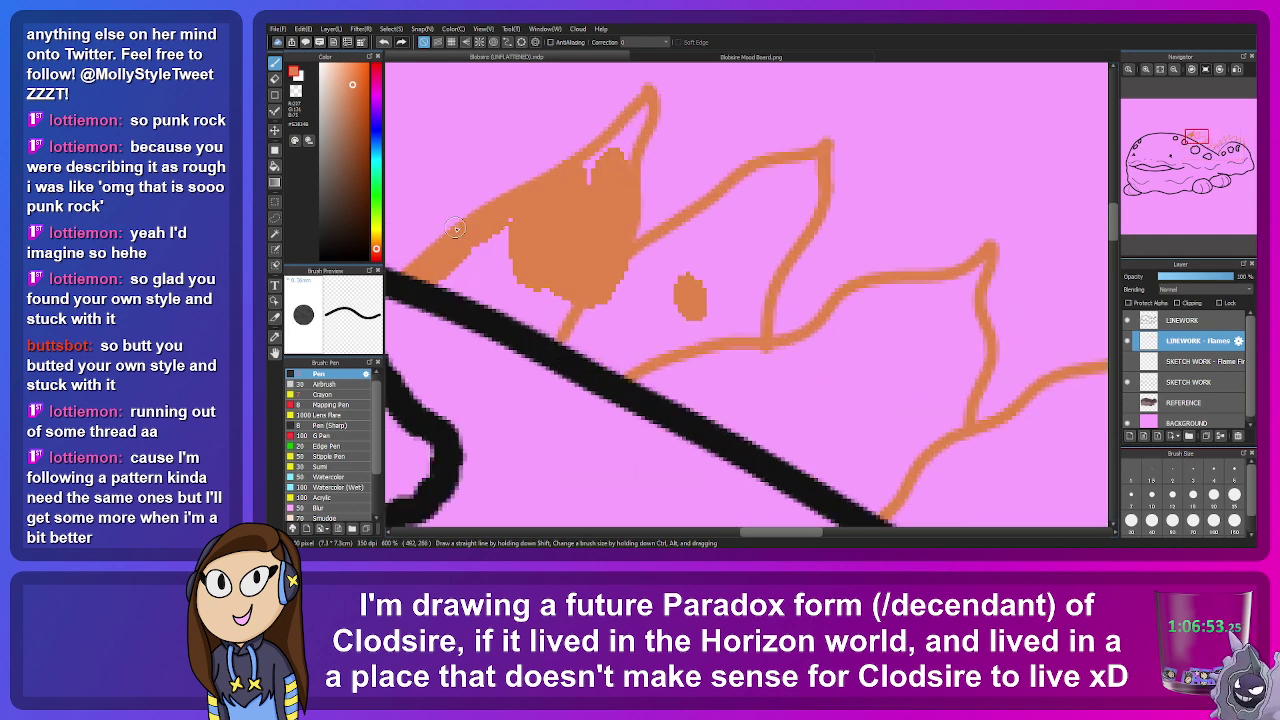
mouse_move(446, 300)
mouse_down()
mouse_move(504, 256)
mouse_move(530, 295)
mouse_move(541, 247)
mouse_move(528, 311)
mouse_move(537, 362)
mouse_move(576, 285)
mouse_move(599, 307)
mouse_move(626, 392)
mouse_move(652, 362)
mouse_up()
drag(1113, 214, 1113, 209)
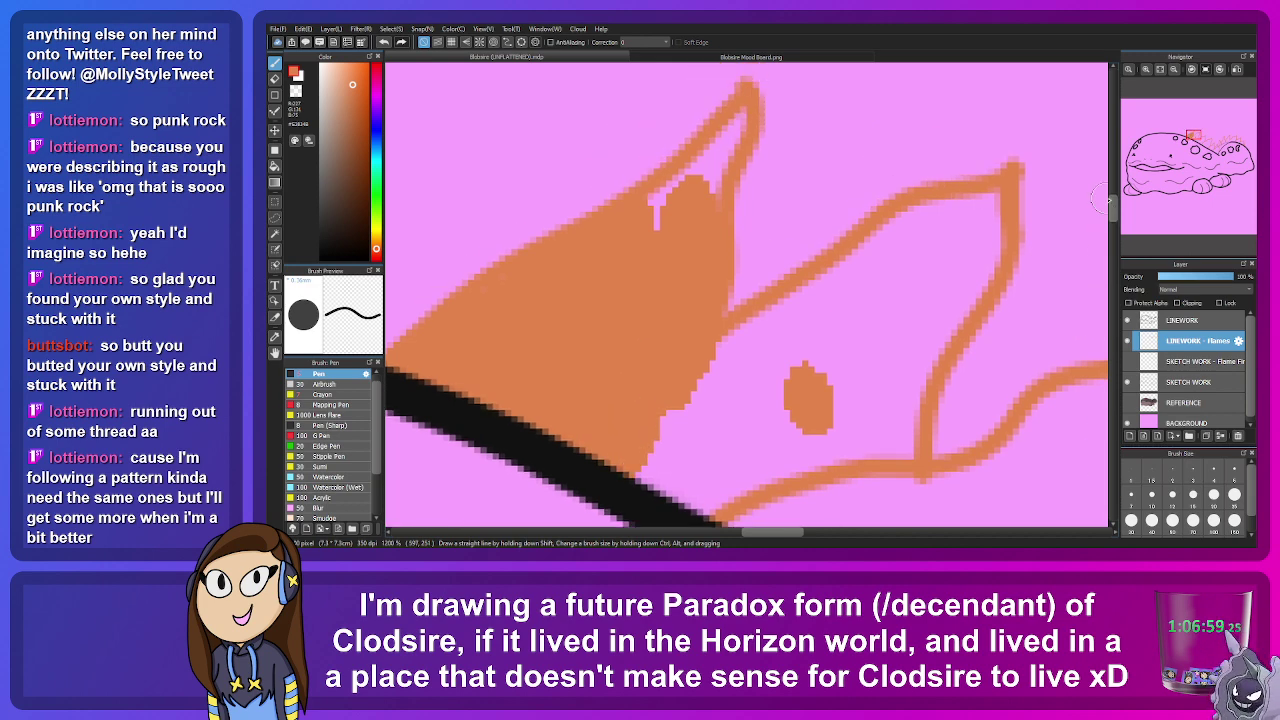
click(1188, 462)
mouse_move(748, 104)
mouse_down()
mouse_move(725, 150)
mouse_move(657, 215)
mouse_move(700, 158)
mouse_move(645, 200)
mouse_move(712, 190)
mouse_move(697, 148)
mouse_up()
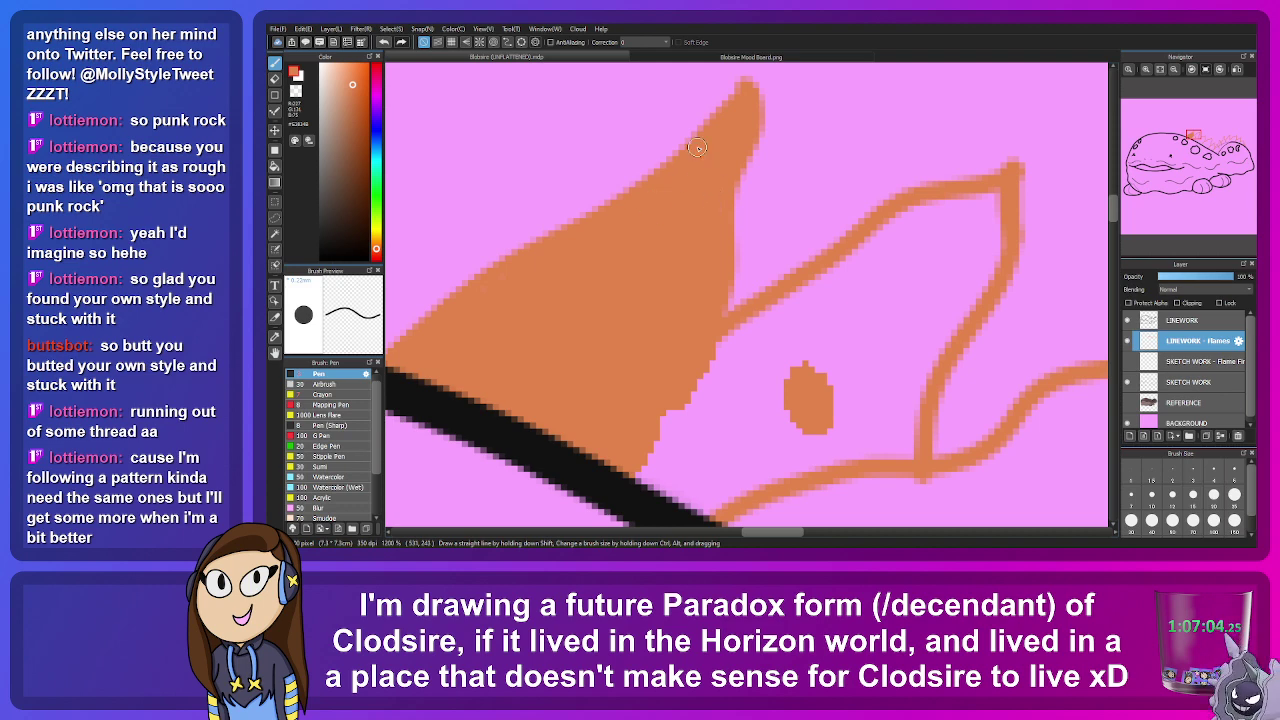
Step: Fill the second flame on the back with solid orange using brush size 7
click(1131, 497)
mouse_move(992, 207)
mouse_down()
mouse_move(897, 229)
mouse_move(860, 271)
mouse_move(698, 368)
mouse_move(911, 323)
mouse_move(991, 227)
mouse_move(914, 428)
mouse_up()
mouse_move(953, 320)
mouse_down()
mouse_move(908, 345)
mouse_move(900, 320)
mouse_move(857, 304)
mouse_move(809, 375)
mouse_move(629, 427)
mouse_move(632, 462)
mouse_move(742, 504)
mouse_move(785, 493)
mouse_move(777, 397)
mouse_move(836, 482)
mouse_move(899, 501)
mouse_move(910, 395)
mouse_up()
Step: Fill the third flame with solid orange out to its tip and down to the back outline, finishing the base with brush size 7
drag(1194, 148, 1197, 144)
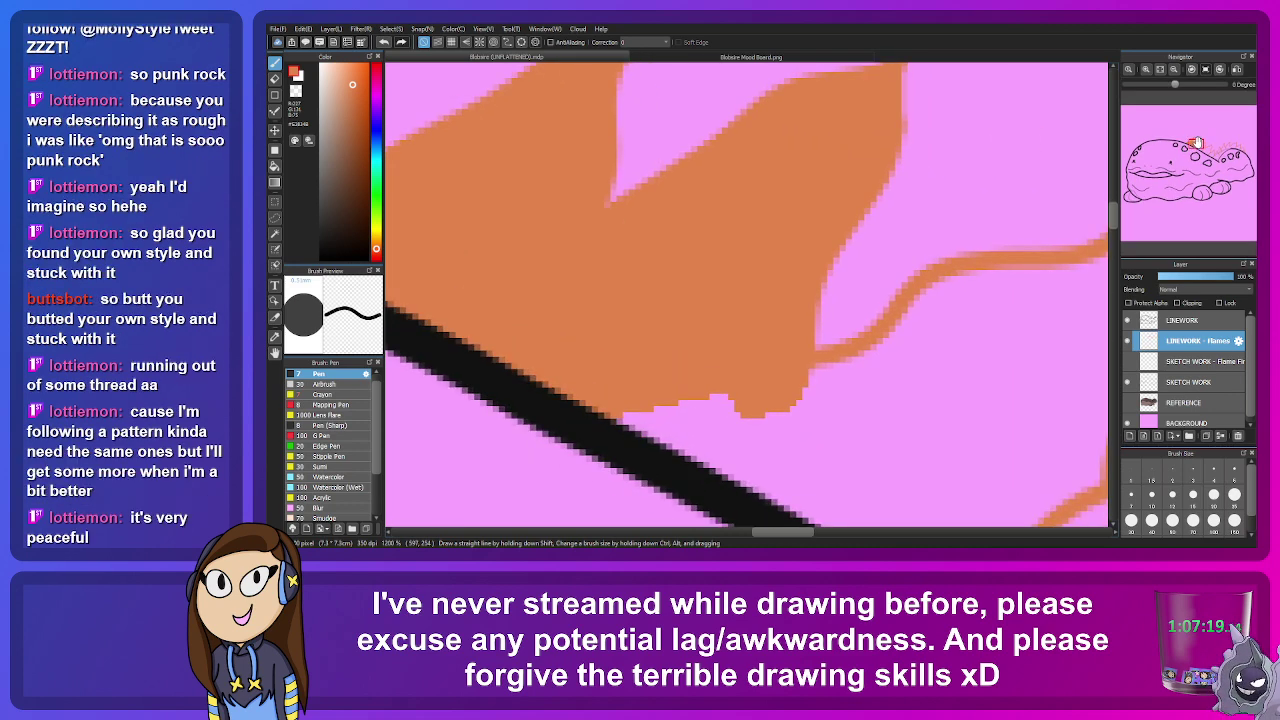
mouse_move(617, 390)
mouse_down()
mouse_move(772, 499)
mouse_move(634, 389)
mouse_move(699, 387)
mouse_move(819, 485)
mouse_move(857, 485)
mouse_move(807, 399)
mouse_move(891, 354)
mouse_move(944, 300)
mouse_move(1017, 287)
mouse_move(850, 408)
mouse_move(979, 327)
mouse_move(954, 340)
mouse_move(909, 437)
mouse_up()
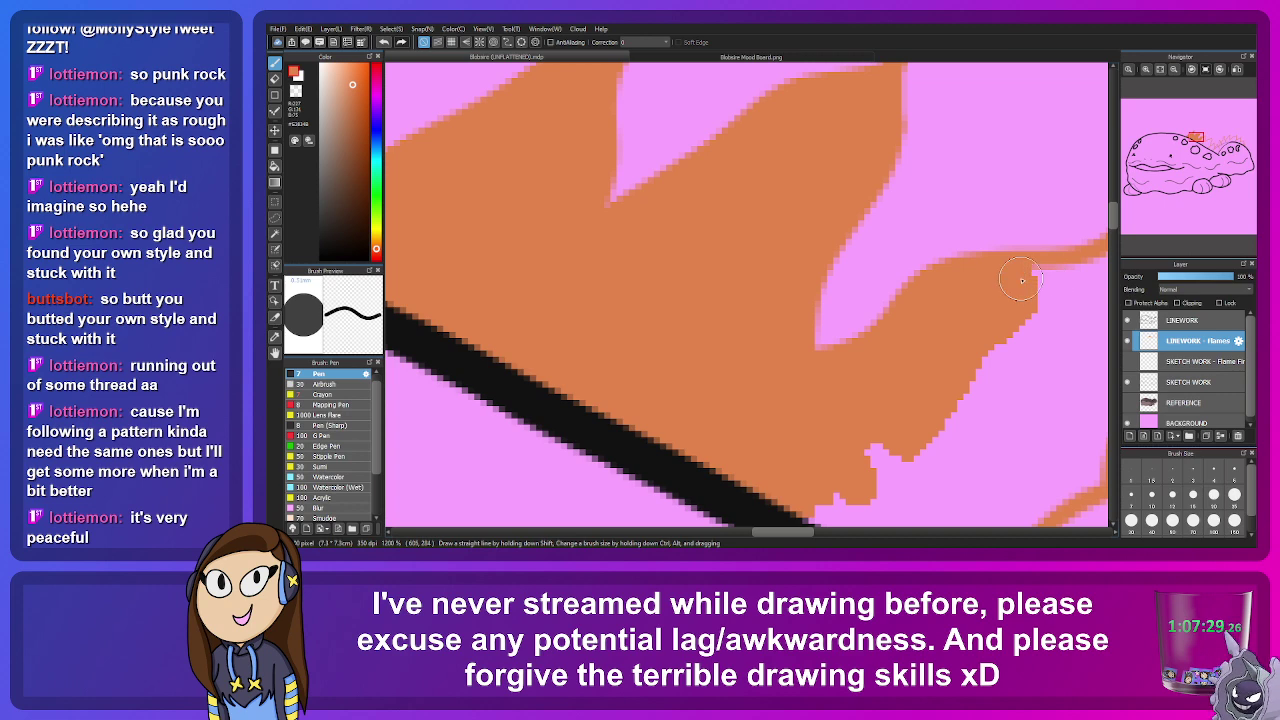
scroll(979, 270, down, 5)
scroll(980, 293, up, 4)
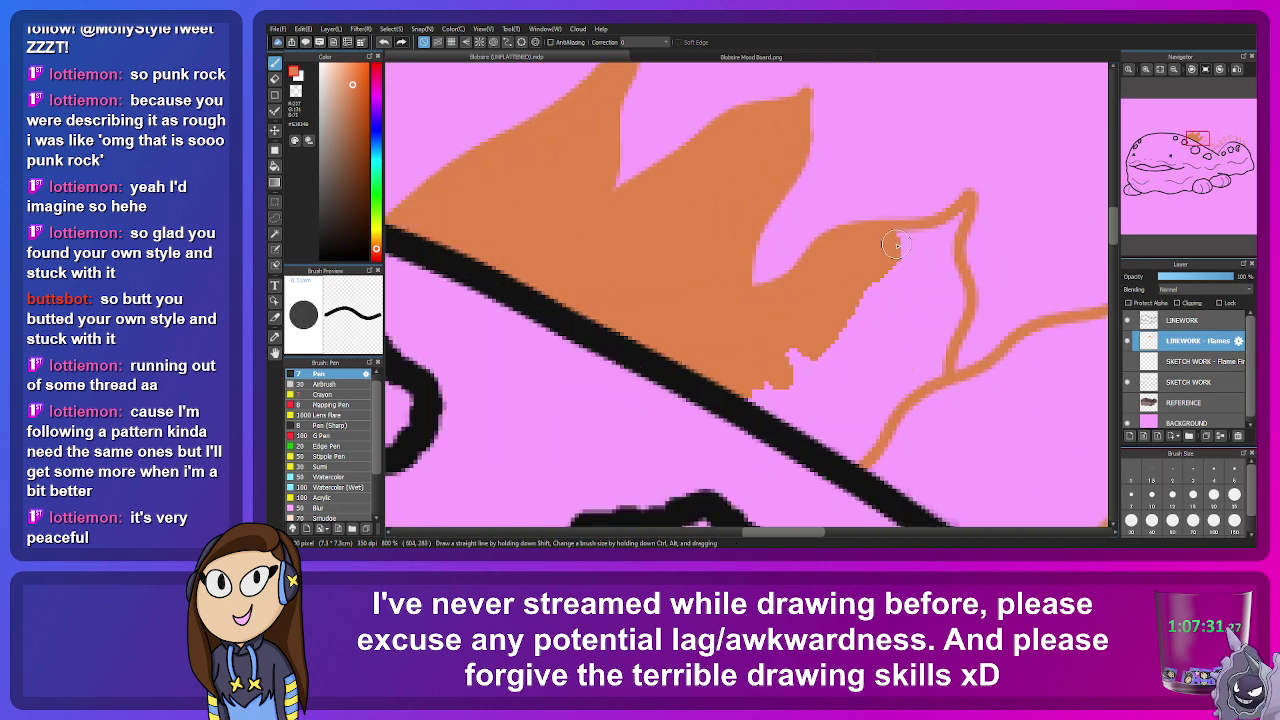
mouse_move(893, 245)
mouse_down()
mouse_move(942, 236)
mouse_move(953, 291)
mouse_move(928, 390)
mouse_move(923, 264)
mouse_move(905, 320)
mouse_move(916, 262)
mouse_up()
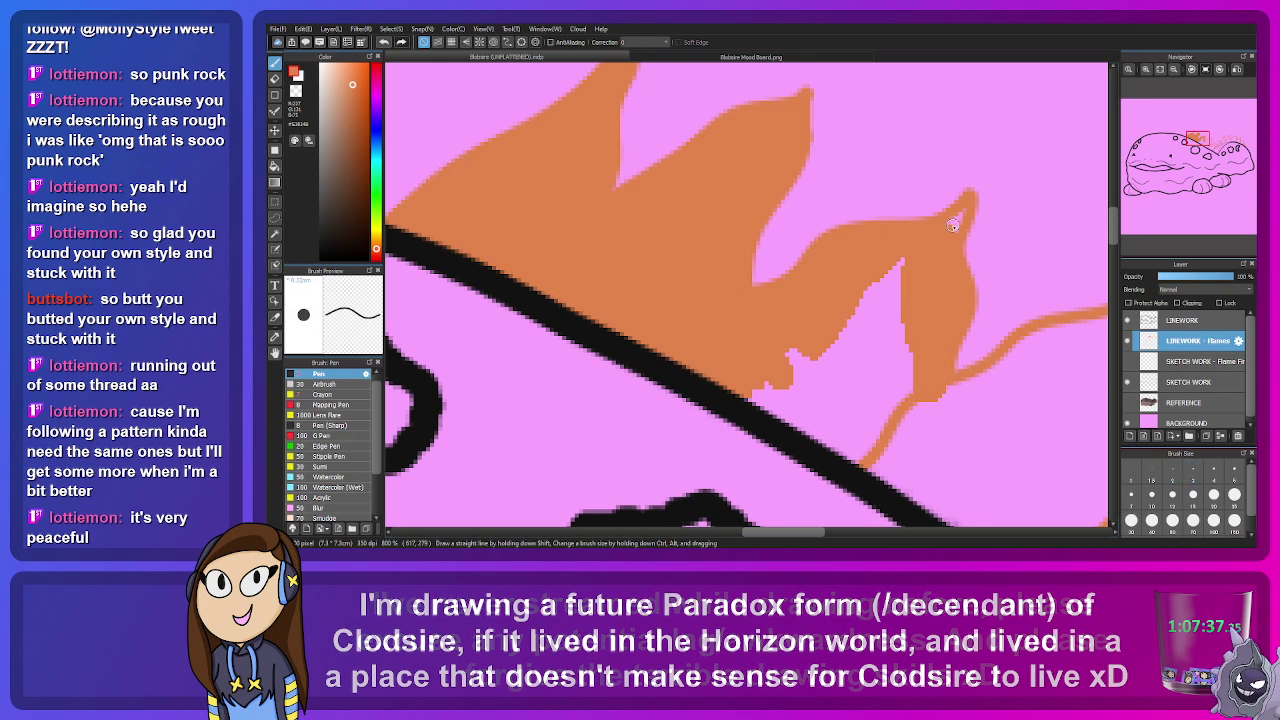
mouse_move(898, 254)
mouse_down()
mouse_move(883, 287)
mouse_move(901, 343)
mouse_move(866, 390)
mouse_up()
click(1131, 498)
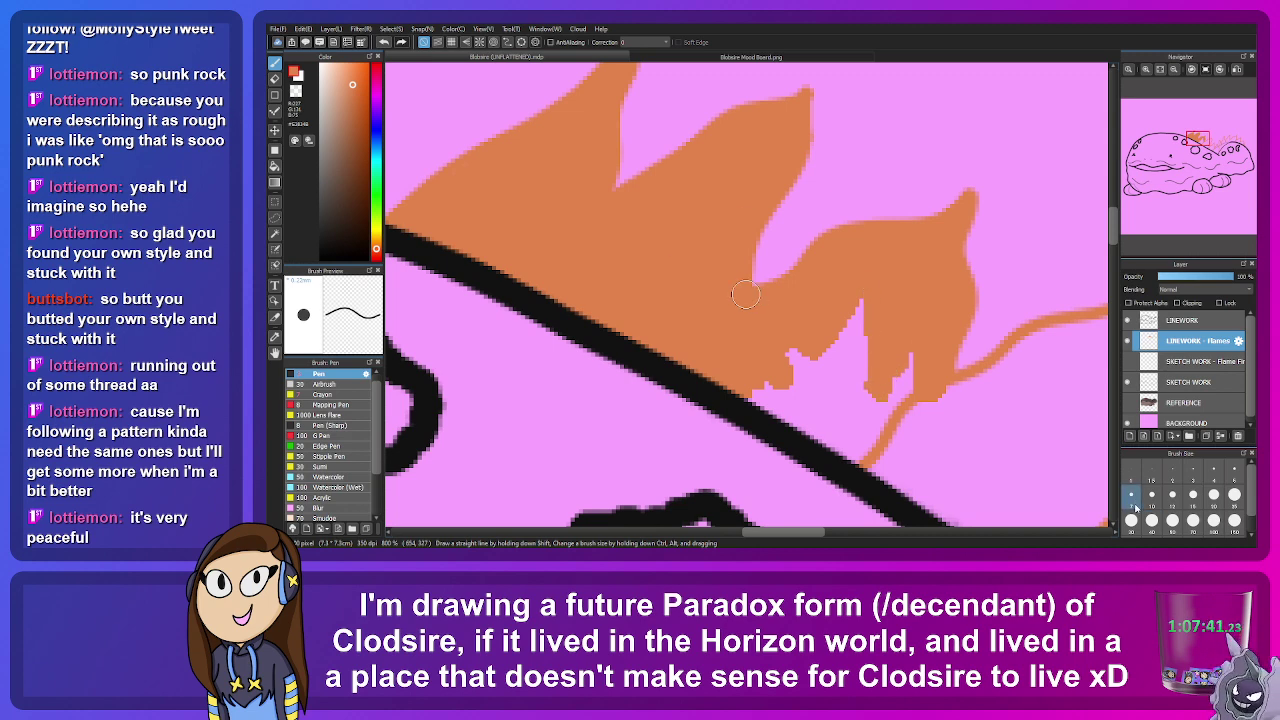
mouse_move(768, 367)
mouse_down()
mouse_move(781, 407)
mouse_move(736, 386)
mouse_move(885, 472)
mouse_move(770, 380)
mouse_move(851, 436)
mouse_move(875, 437)
mouse_move(841, 328)
mouse_move(848, 289)
mouse_move(907, 351)
mouse_up()
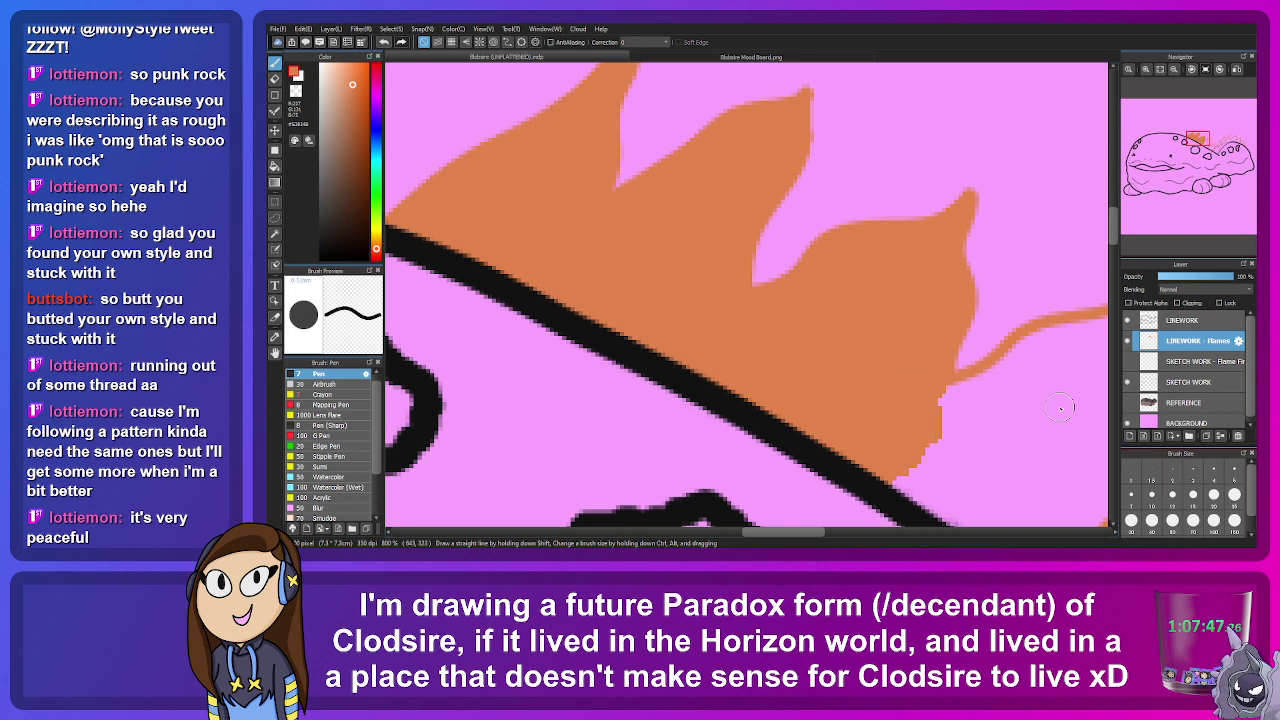
Step: Fill the fourth flame with solid orange from its tip down to the body outline
drag(1060, 407, 815, 267)
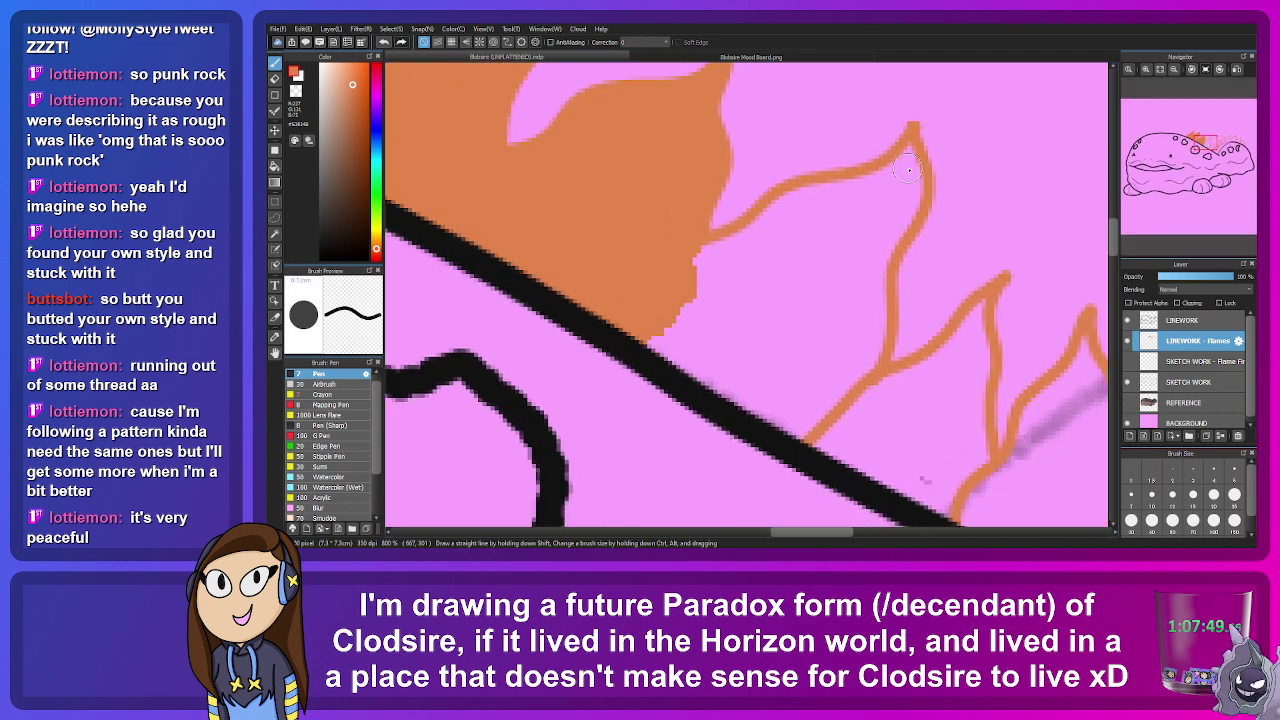
mouse_move(908, 170)
mouse_down()
mouse_move(880, 270)
mouse_move(870, 379)
mouse_move(871, 279)
mouse_move(894, 174)
mouse_move(792, 205)
mouse_move(692, 269)
mouse_move(687, 294)
mouse_move(682, 285)
mouse_move(763, 266)
mouse_move(802, 278)
mouse_move(828, 323)
mouse_move(854, 308)
mouse_move(866, 263)
mouse_move(833, 308)
mouse_move(841, 402)
mouse_move(861, 405)
mouse_move(842, 386)
mouse_move(793, 430)
mouse_move(645, 333)
mouse_move(721, 381)
mouse_move(751, 377)
mouse_move(725, 338)
mouse_move(790, 350)
mouse_up()
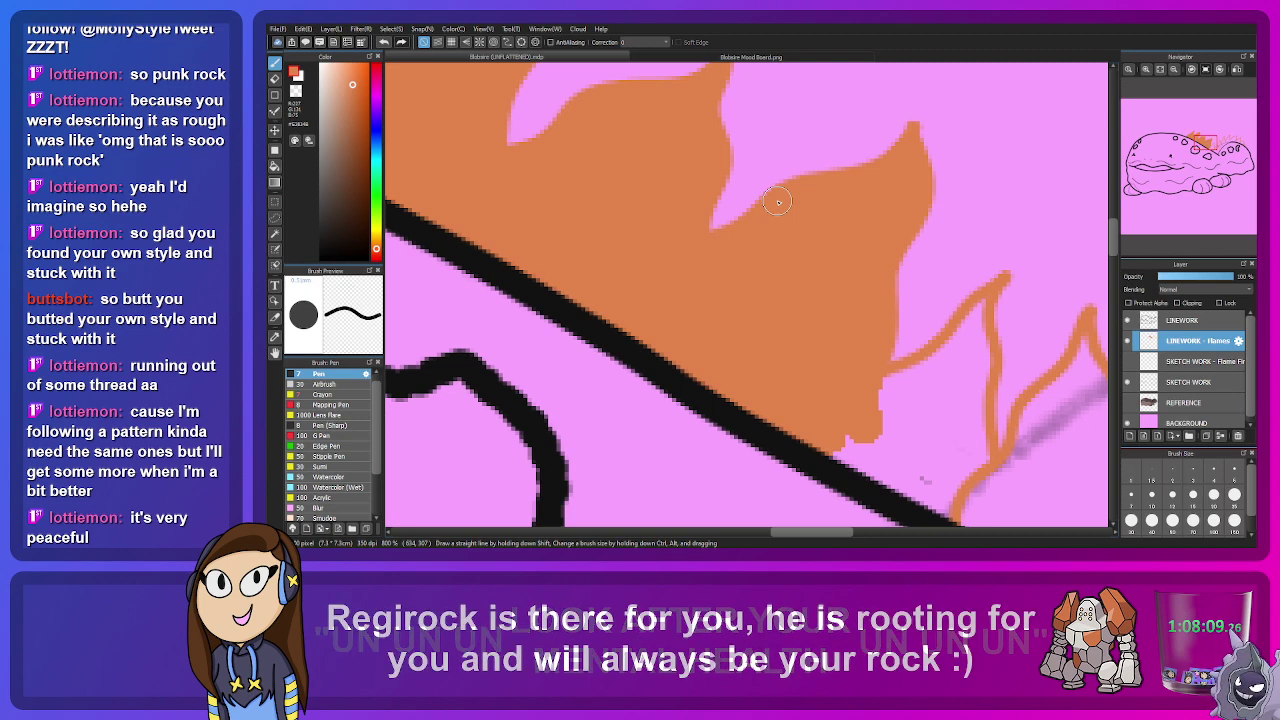
mouse_move(1208, 156)
drag(1208, 156, 1213, 159)
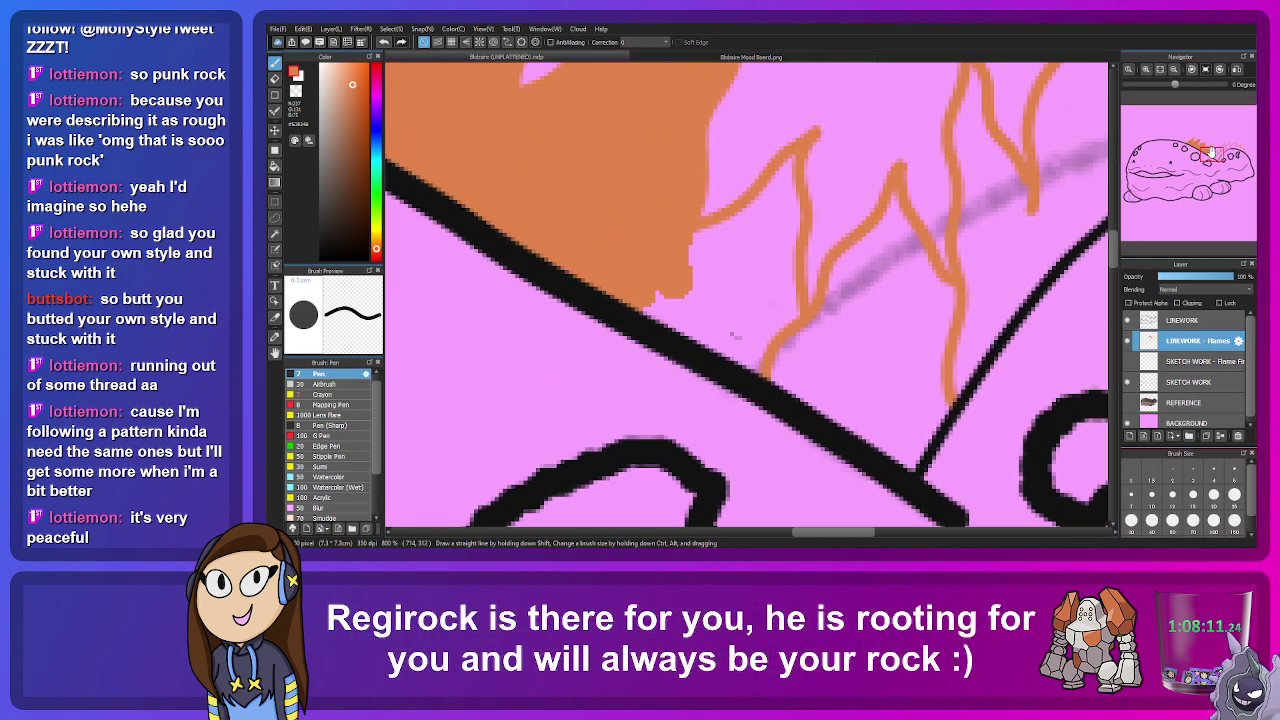
Step: Fill the two small flames beside the dip in the back with solid orange, from their tips down to the body outline
mouse_move(787, 200)
mouse_down()
mouse_move(787, 331)
mouse_move(782, 296)
mouse_move(762, 358)
mouse_move(750, 331)
mouse_move(733, 348)
mouse_move(627, 289)
mouse_move(691, 331)
mouse_move(701, 242)
mouse_move(771, 192)
mouse_move(691, 273)
mouse_move(732, 258)
mouse_move(736, 272)
mouse_move(775, 285)
mouse_up()
click(1192, 482)
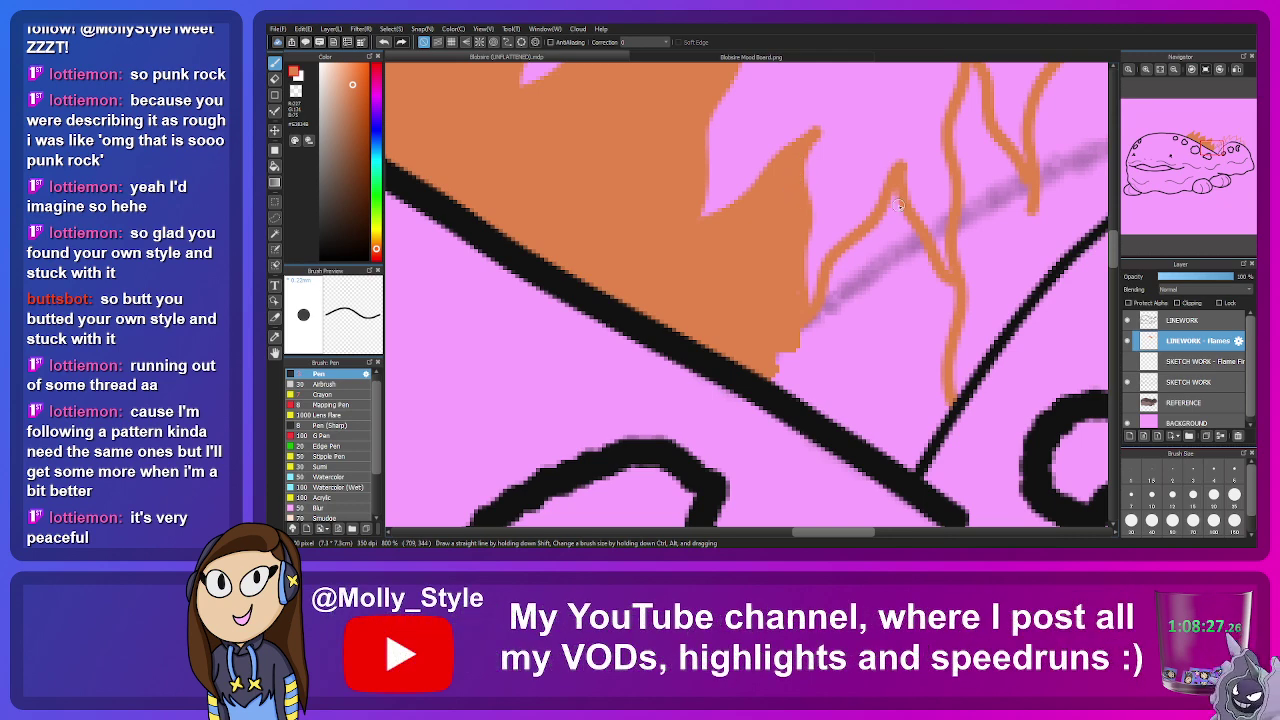
mouse_move(898, 204)
mouse_down()
mouse_move(868, 260)
mouse_move(887, 226)
mouse_move(924, 264)
mouse_move(896, 282)
mouse_move(906, 258)
mouse_move(916, 296)
mouse_move(879, 295)
mouse_up()
mouse_move(858, 315)
mouse_down()
mouse_move(840, 268)
mouse_move(812, 334)
mouse_move(836, 318)
mouse_move(812, 402)
mouse_move(908, 460)
mouse_move(935, 395)
mouse_move(940, 320)
mouse_move(920, 275)
mouse_move(908, 283)
mouse_move(904, 412)
mouse_up()
click(1131, 494)
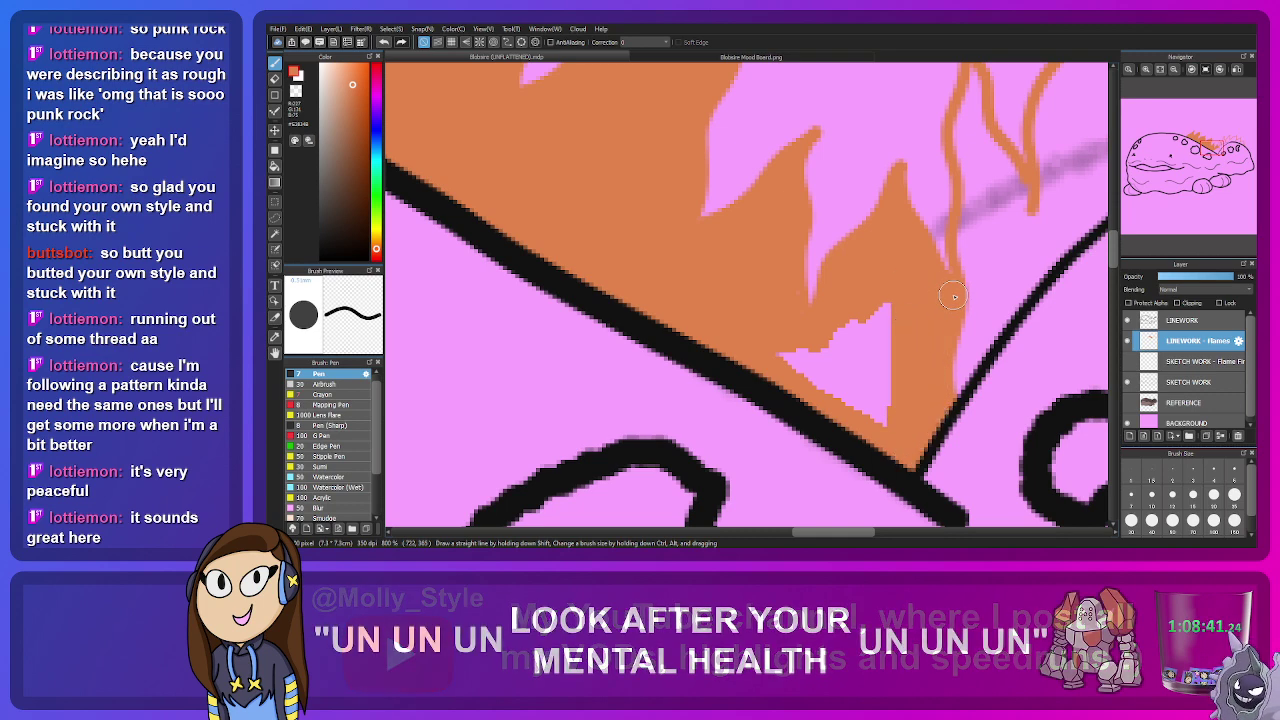
mouse_move(828, 320)
mouse_down()
mouse_move(801, 349)
mouse_move(795, 400)
mouse_move(860, 380)
mouse_move(895, 388)
mouse_move(869, 391)
mouse_up()
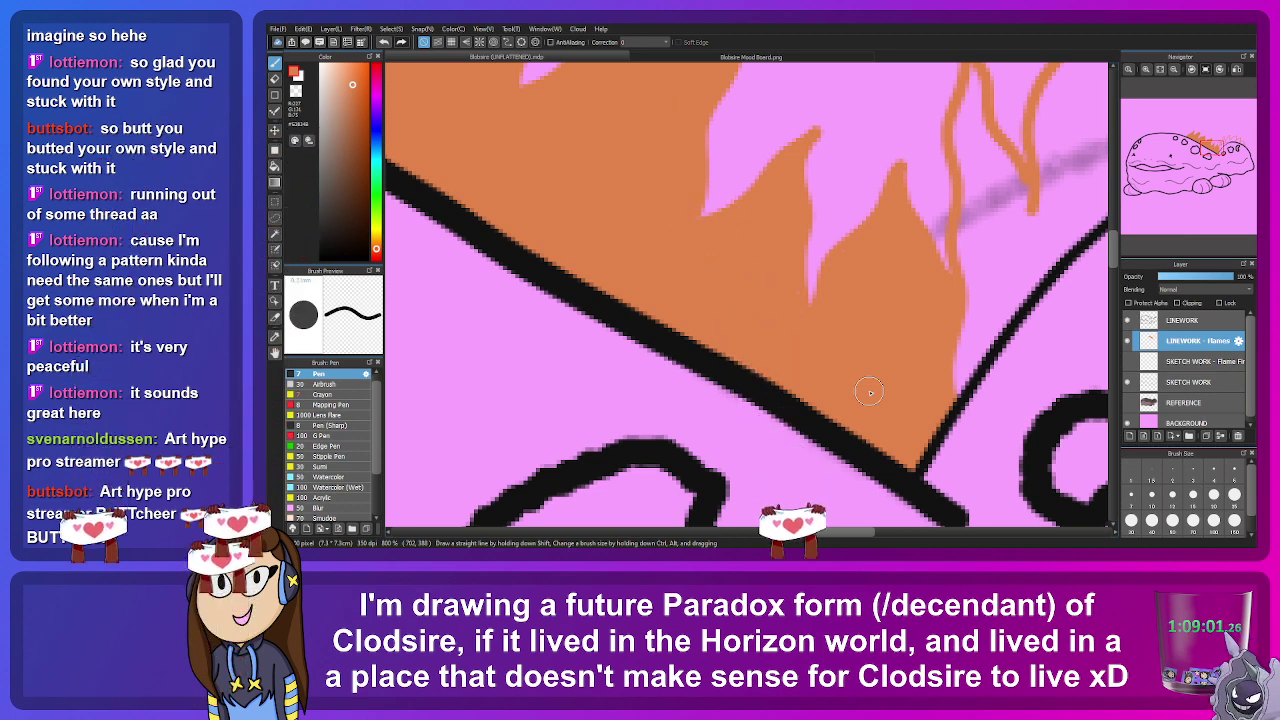
Step: Fill the first flame behind the dip with solid orange down to the outline, using brush size 3 for its tip
drag(1081, 217, 956, 295)
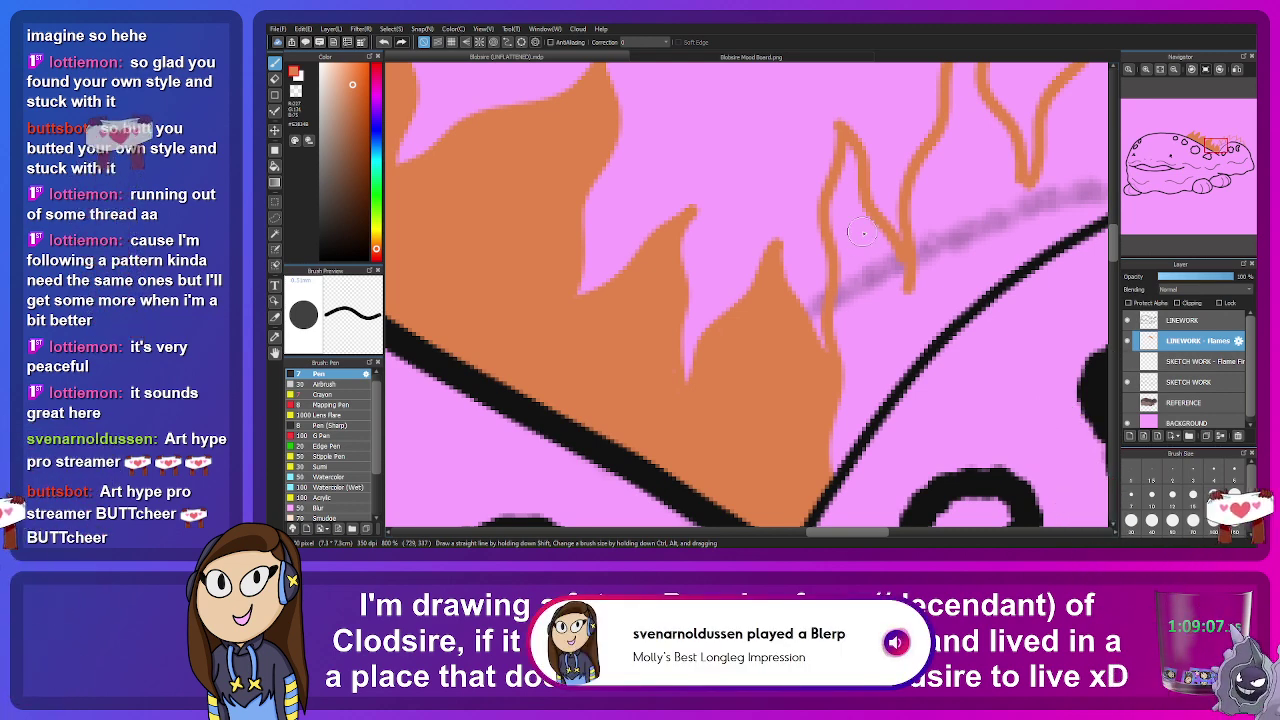
drag(848, 193, 843, 384)
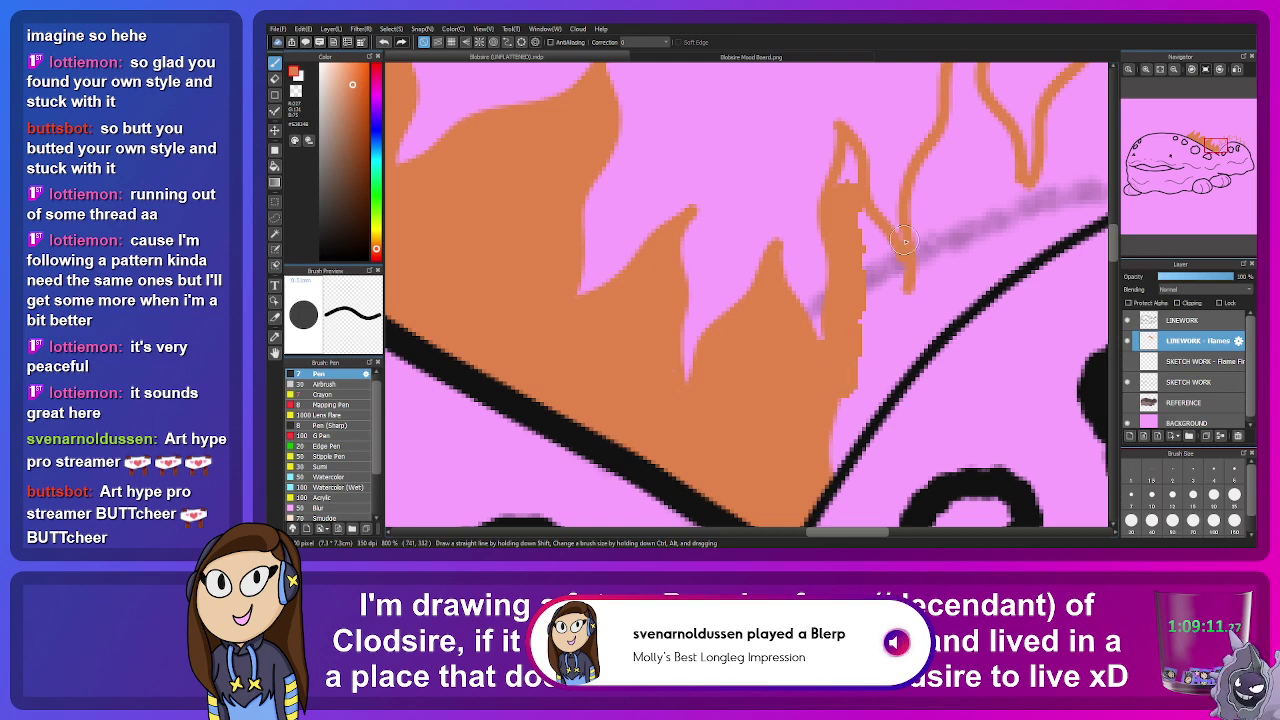
key(ctrl+z)
mouse_move(855, 317)
mouse_down()
mouse_move(844, 356)
mouse_move(863, 298)
mouse_move(855, 211)
mouse_move(908, 329)
mouse_move(866, 405)
mouse_move(916, 333)
mouse_move(845, 432)
mouse_move(845, 400)
mouse_up()
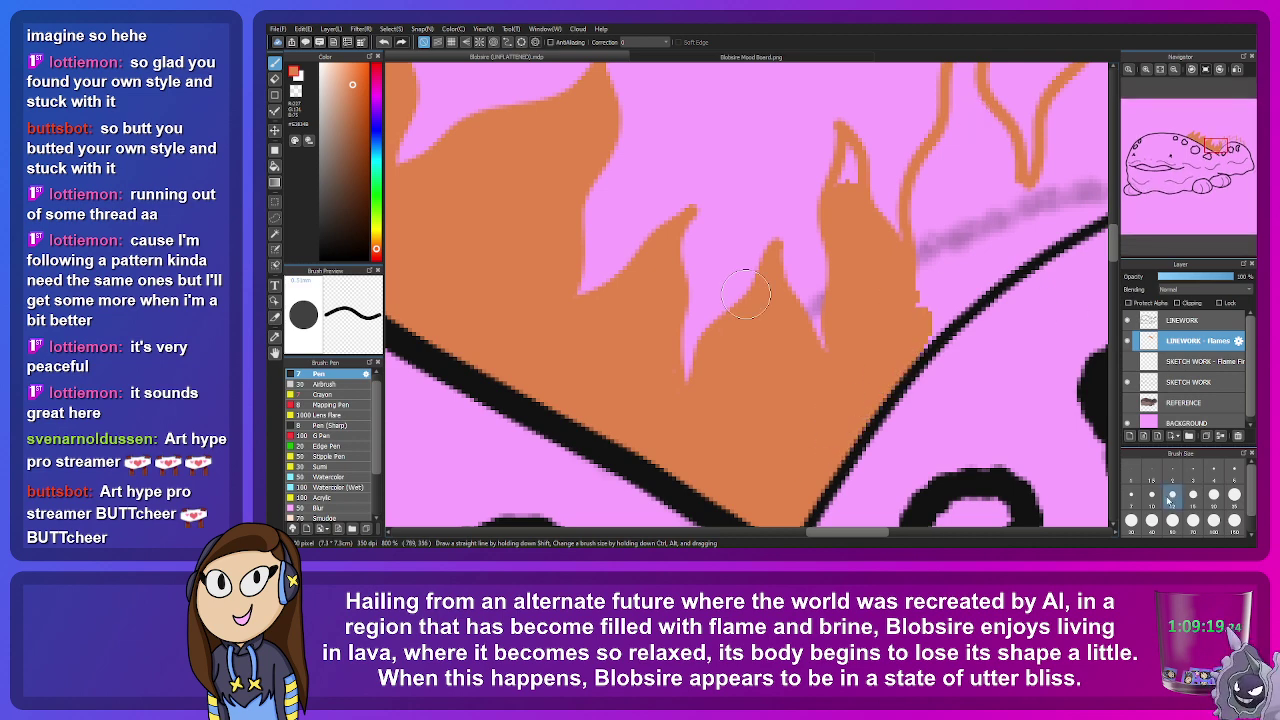
click(1193, 472)
drag(842, 180, 848, 148)
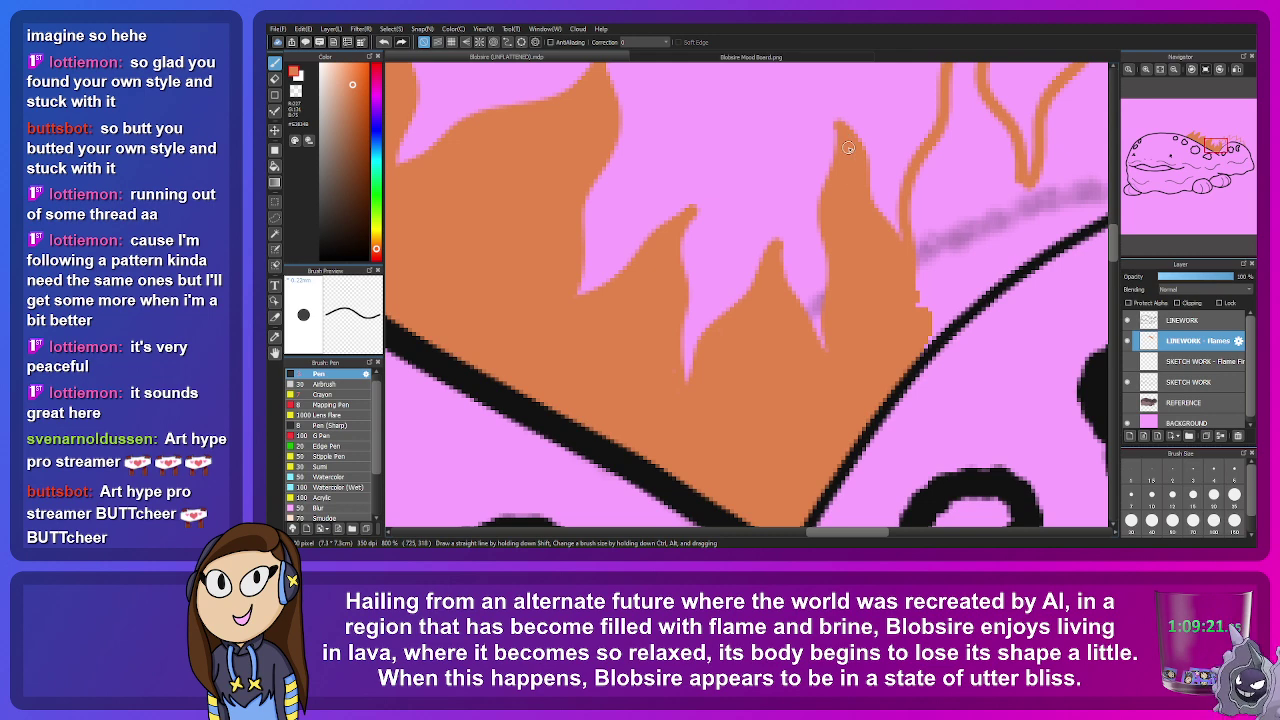
Step: Paint the second flame behind the dip solid orange with brush size 7, finishing its tip with size 3
click(1216, 143)
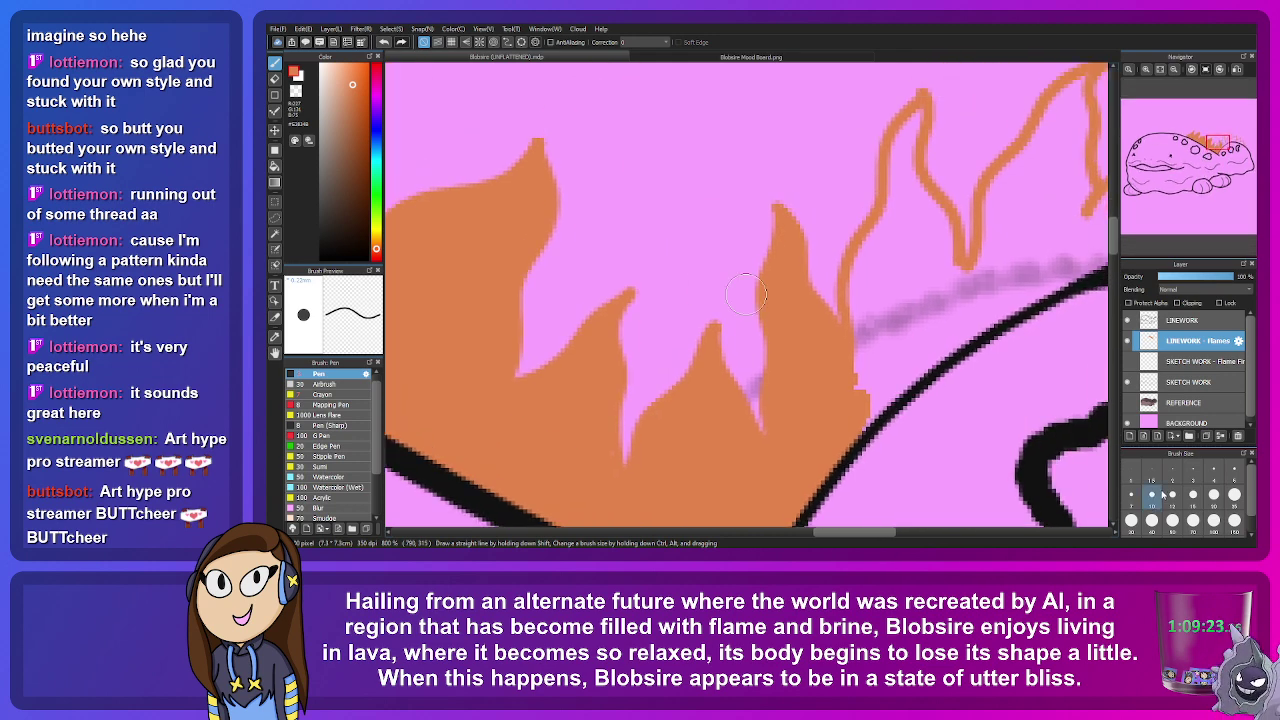
click(1138, 496)
click(1140, 497)
mouse_move(903, 168)
mouse_down()
mouse_move(948, 259)
mouse_move(926, 210)
mouse_move(940, 231)
mouse_move(904, 268)
mouse_move(895, 231)
mouse_move(870, 264)
mouse_move(875, 248)
mouse_move(879, 356)
mouse_up()
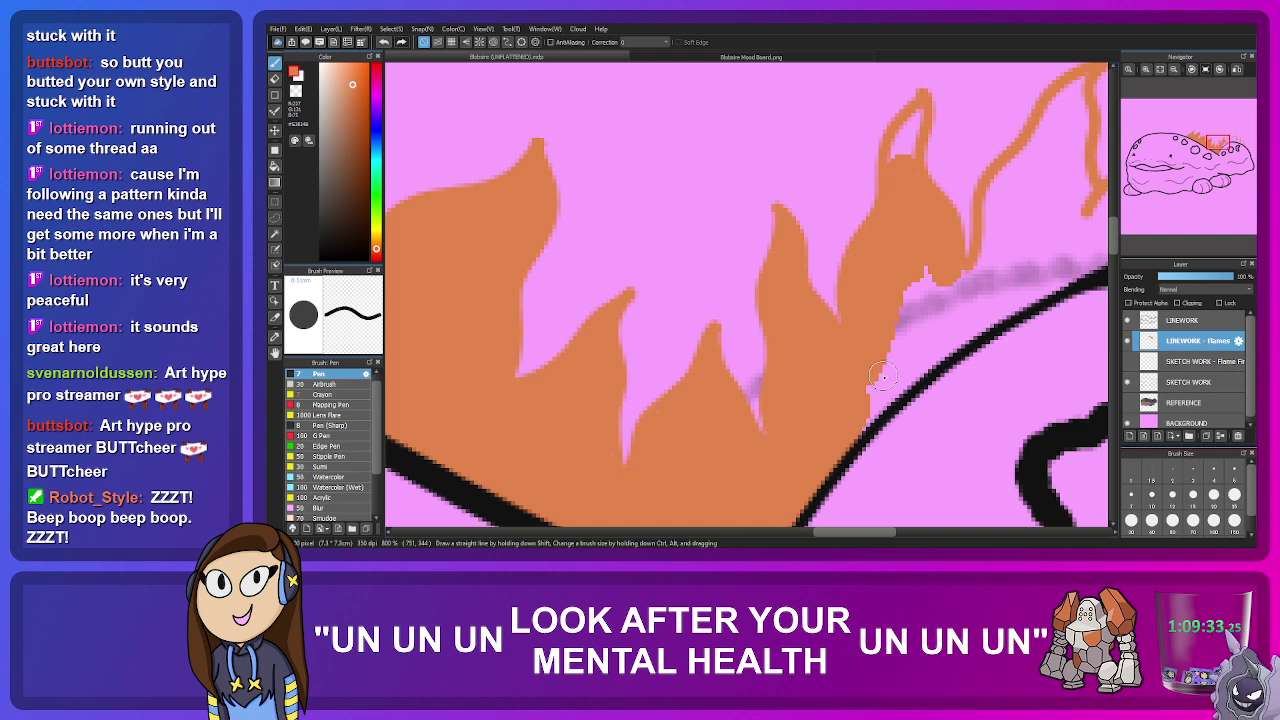
mouse_move(858, 430)
mouse_down()
mouse_move(977, 319)
mouse_move(965, 332)
mouse_move(972, 299)
mouse_move(865, 394)
mouse_move(900, 350)
mouse_up()
click(1192, 470)
mouse_move(914, 155)
mouse_down()
mouse_move(918, 110)
mouse_move(894, 160)
mouse_move(900, 150)
mouse_up()
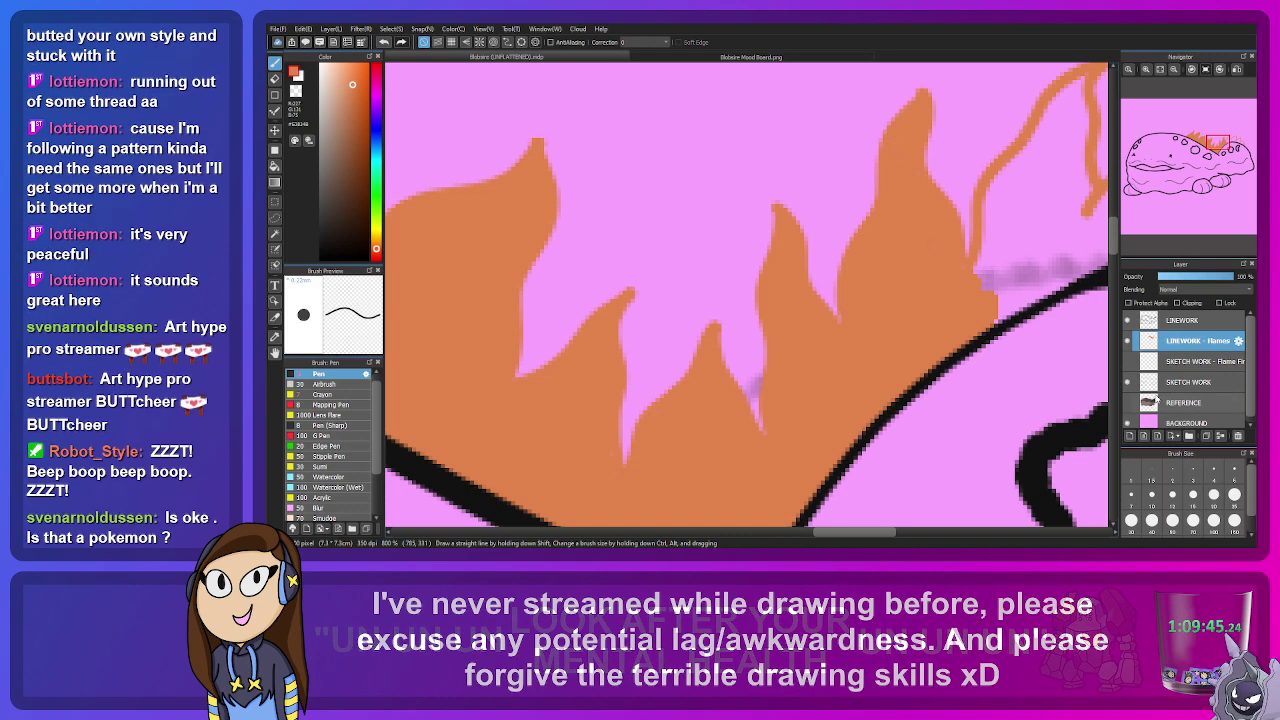
Step: Fill the two large flames at the top of the rear hump with solid orange using brush size 5
key(ctrl+0)
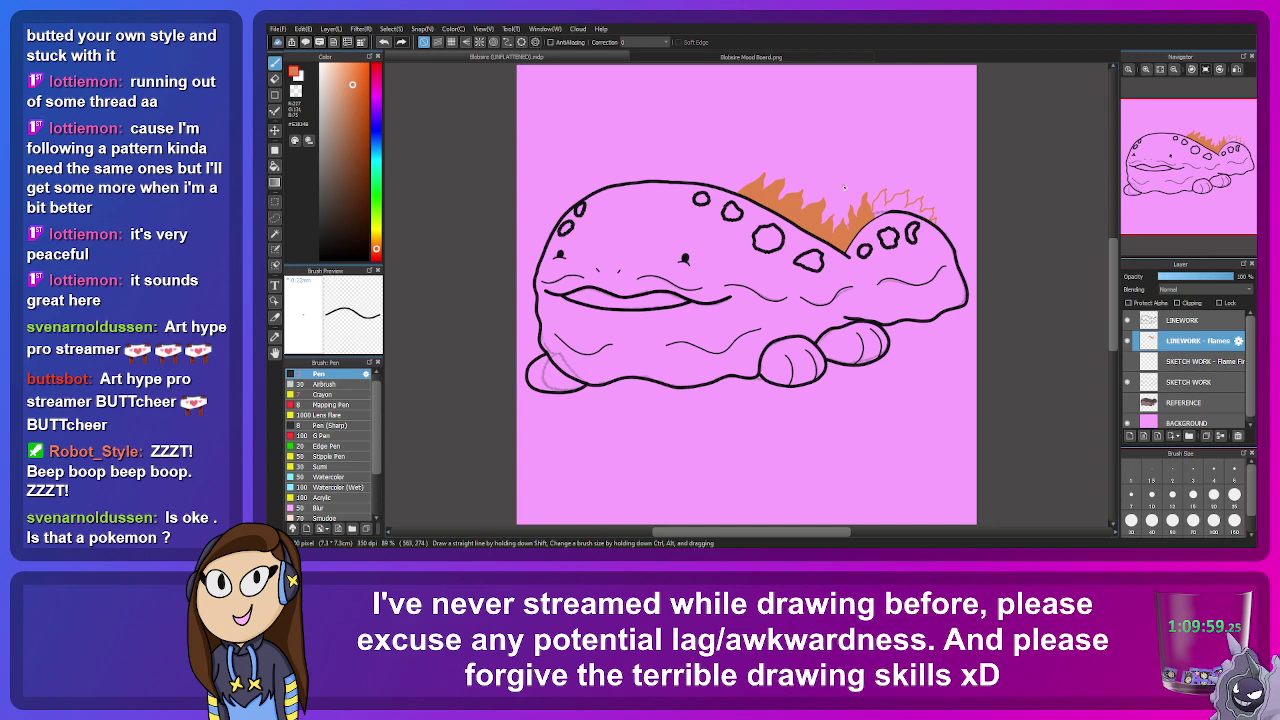
scroll(845, 187, up, 4)
scroll(880, 241, up, 2)
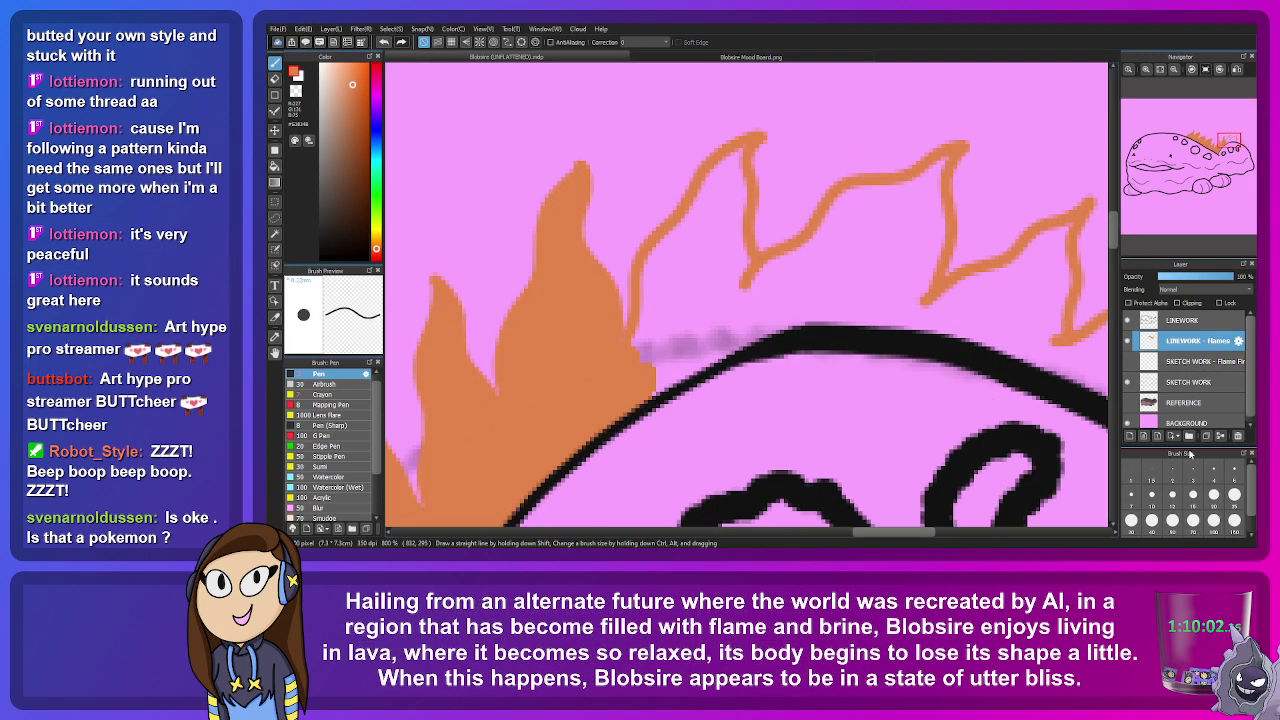
click(1213, 472)
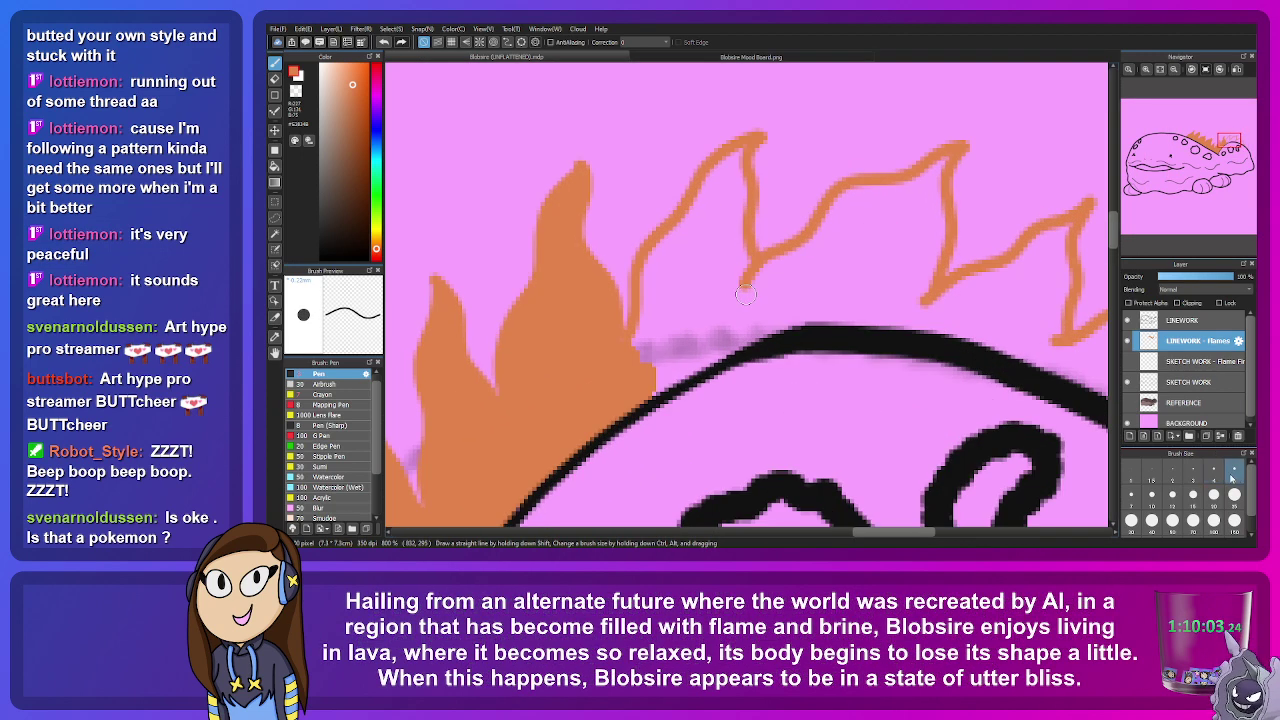
mouse_move(736, 157)
mouse_down()
mouse_move(695, 224)
mouse_move(653, 266)
mouse_move(644, 355)
mouse_move(654, 256)
mouse_move(639, 350)
mouse_up()
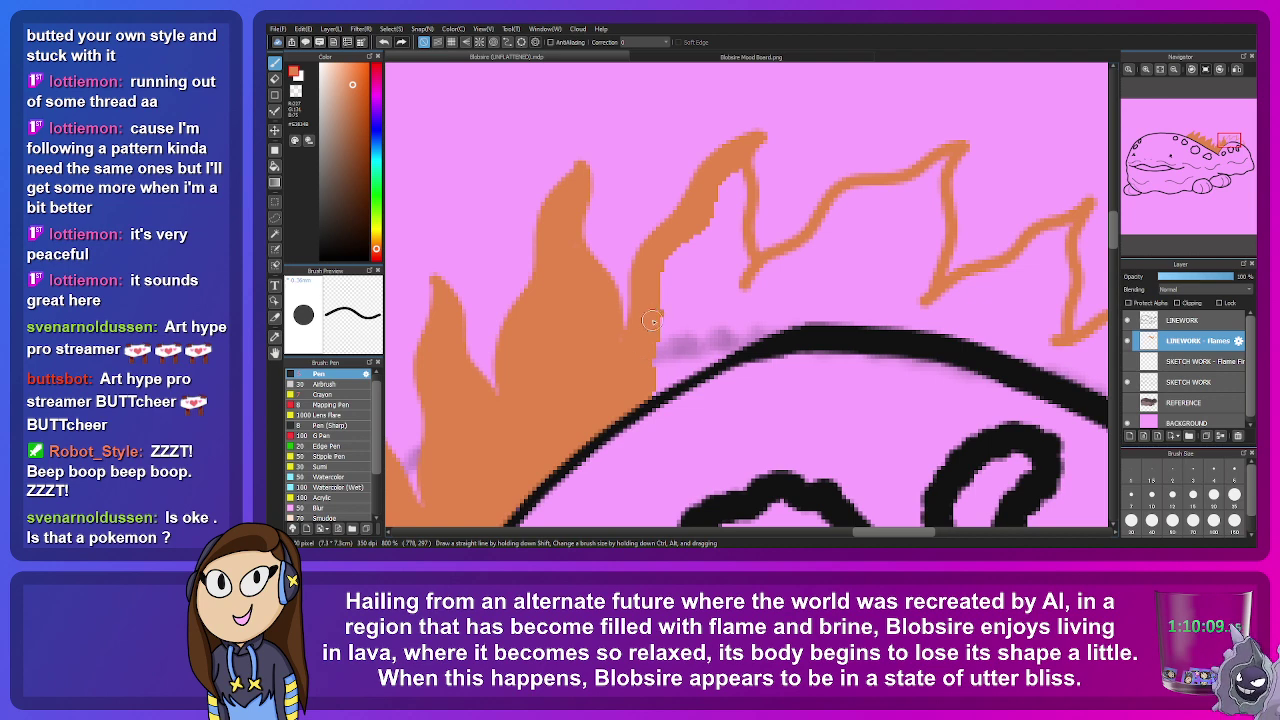
mouse_move(735, 165)
mouse_down()
mouse_move(748, 290)
mouse_move(719, 193)
mouse_move(668, 300)
mouse_move(660, 290)
mouse_move(643, 400)
mouse_move(730, 343)
mouse_move(785, 328)
mouse_move(673, 311)
mouse_move(690, 338)
mouse_move(770, 315)
mouse_up()
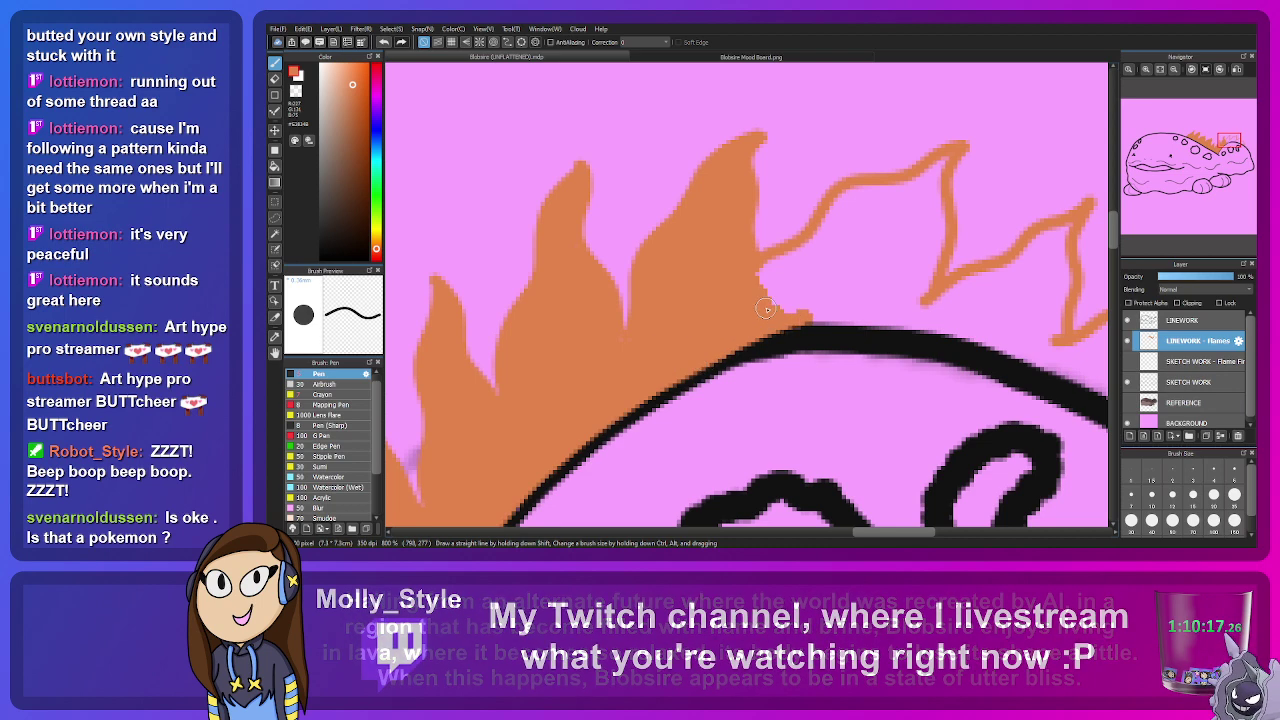
mouse_move(938, 172)
mouse_down()
mouse_move(855, 197)
mouse_move(814, 246)
mouse_move(756, 276)
mouse_move(768, 283)
mouse_move(810, 259)
mouse_move(866, 200)
mouse_move(923, 183)
mouse_move(936, 188)
mouse_move(937, 242)
mouse_move(930, 262)
mouse_move(930, 228)
mouse_move(912, 301)
mouse_move(875, 281)
mouse_move(783, 291)
mouse_move(787, 312)
mouse_move(815, 327)
mouse_move(871, 311)
mouse_move(928, 302)
mouse_up()
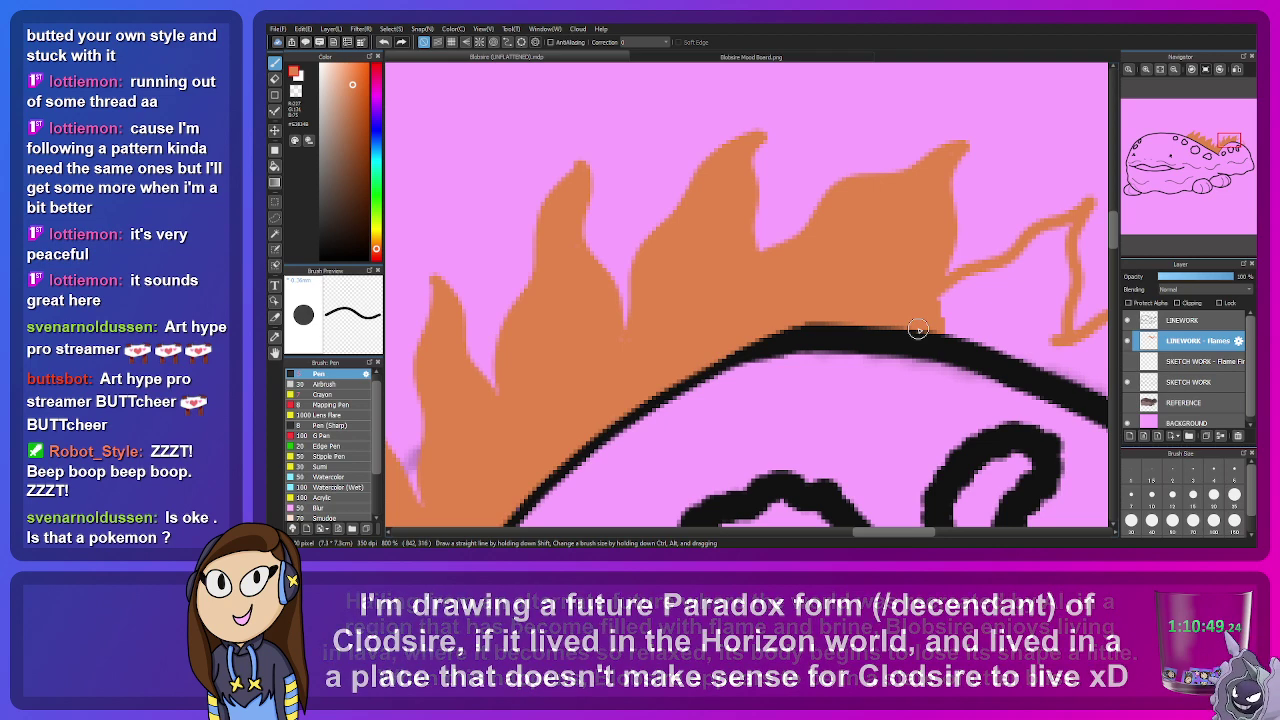
Step: Fill the last three flames down the far slope of the rear hump with solid orange
mouse_move(1216, 102)
drag(1230, 152, 1238, 150)
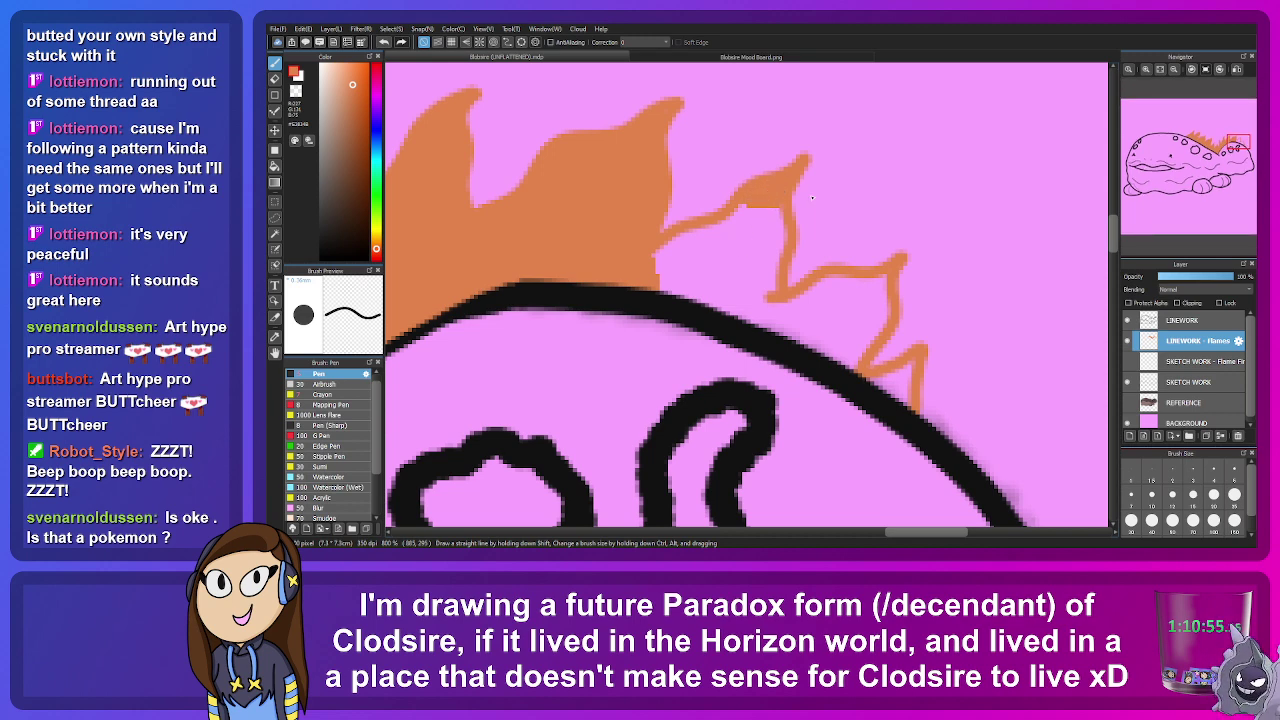
mouse_move(740, 212)
mouse_down()
mouse_move(641, 257)
mouse_move(660, 284)
mouse_move(670, 257)
mouse_move(698, 255)
mouse_move(714, 277)
mouse_move(771, 212)
mouse_move(773, 261)
mouse_move(756, 229)
mouse_move(739, 249)
mouse_move(741, 220)
mouse_move(724, 233)
mouse_move(739, 316)
mouse_move(773, 319)
mouse_move(757, 320)
mouse_move(883, 387)
mouse_move(912, 366)
mouse_move(905, 387)
mouse_move(876, 328)
mouse_move(882, 283)
mouse_move(835, 284)
mouse_move(772, 314)
mouse_move(820, 343)
mouse_move(849, 320)
mouse_up()
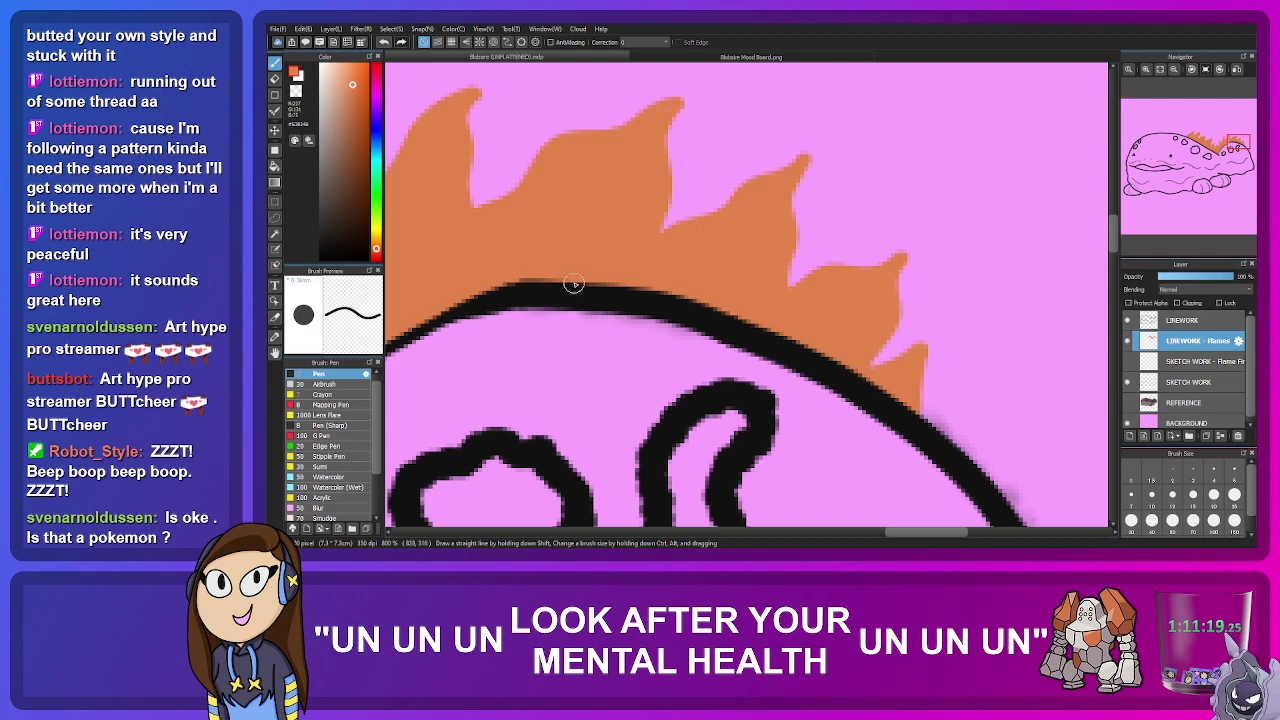
Step: Outline an extra flame ahead of the frontmost one with brush size 3, with anti-aliasing and stroke correction turned on
scroll(573, 284, down, 6)
scroll(600, 320, up, 3)
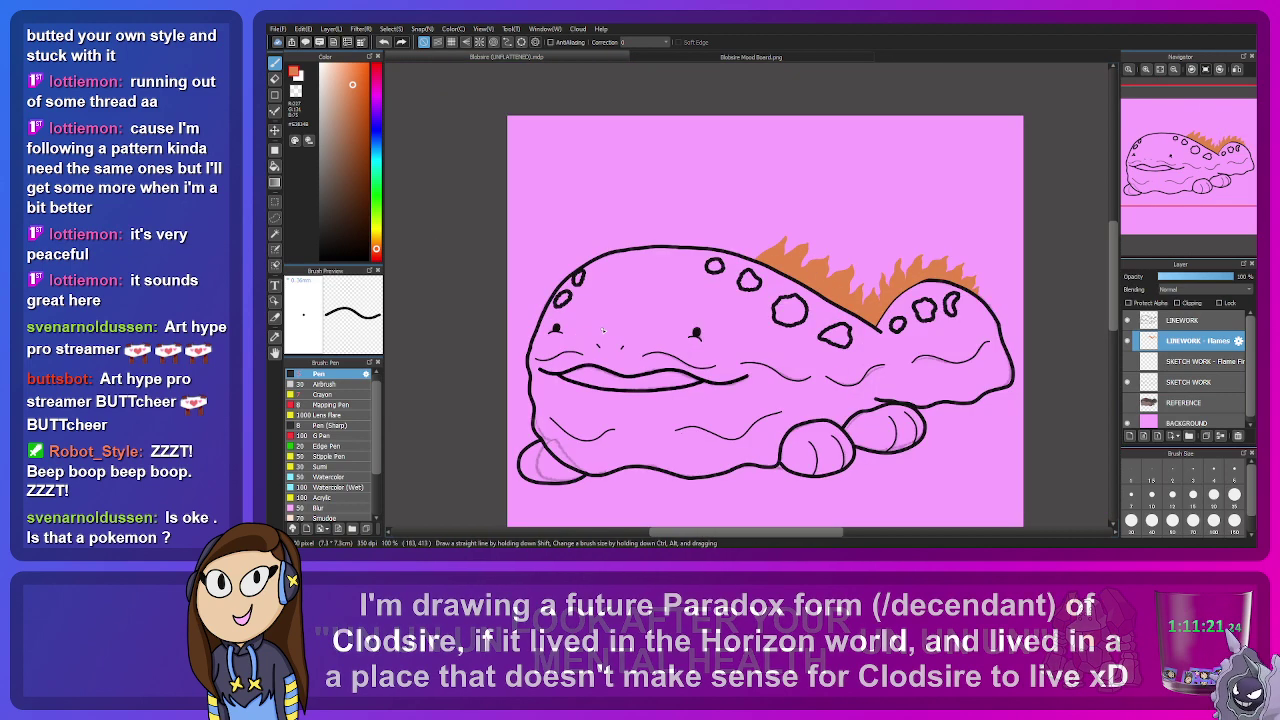
scroll(603, 330, down, 1)
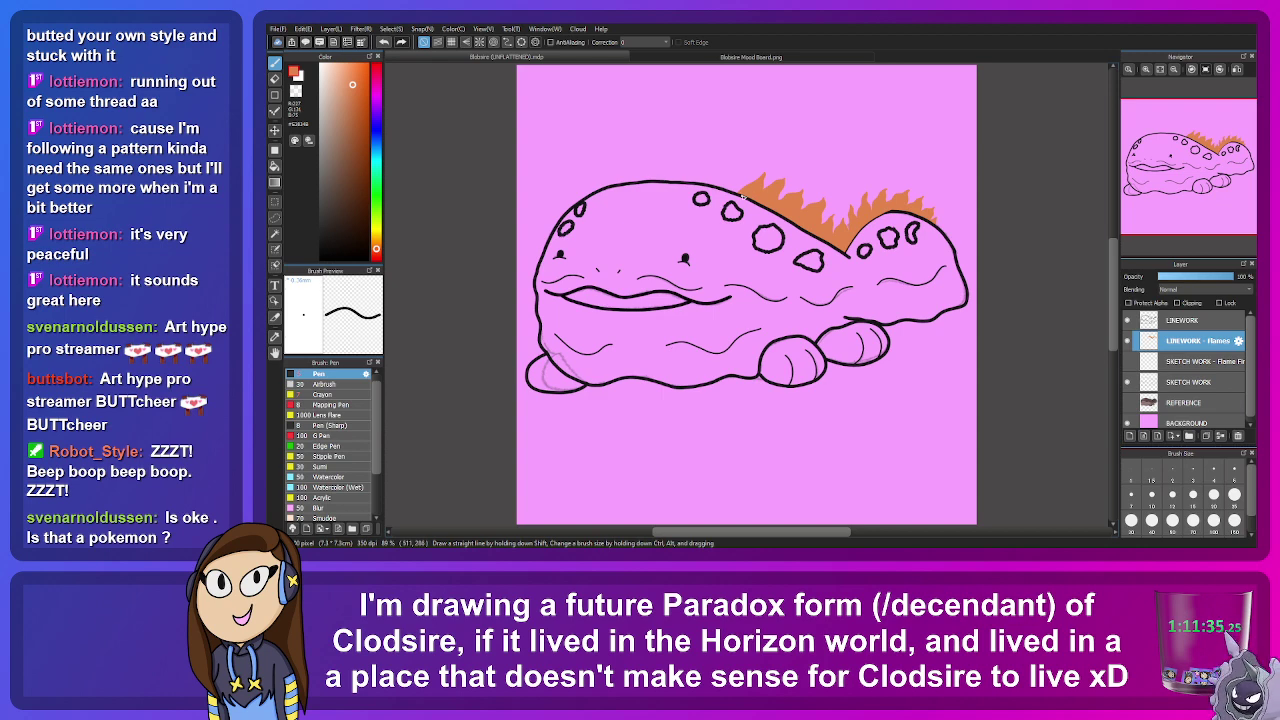
scroll(709, 179, up, 5)
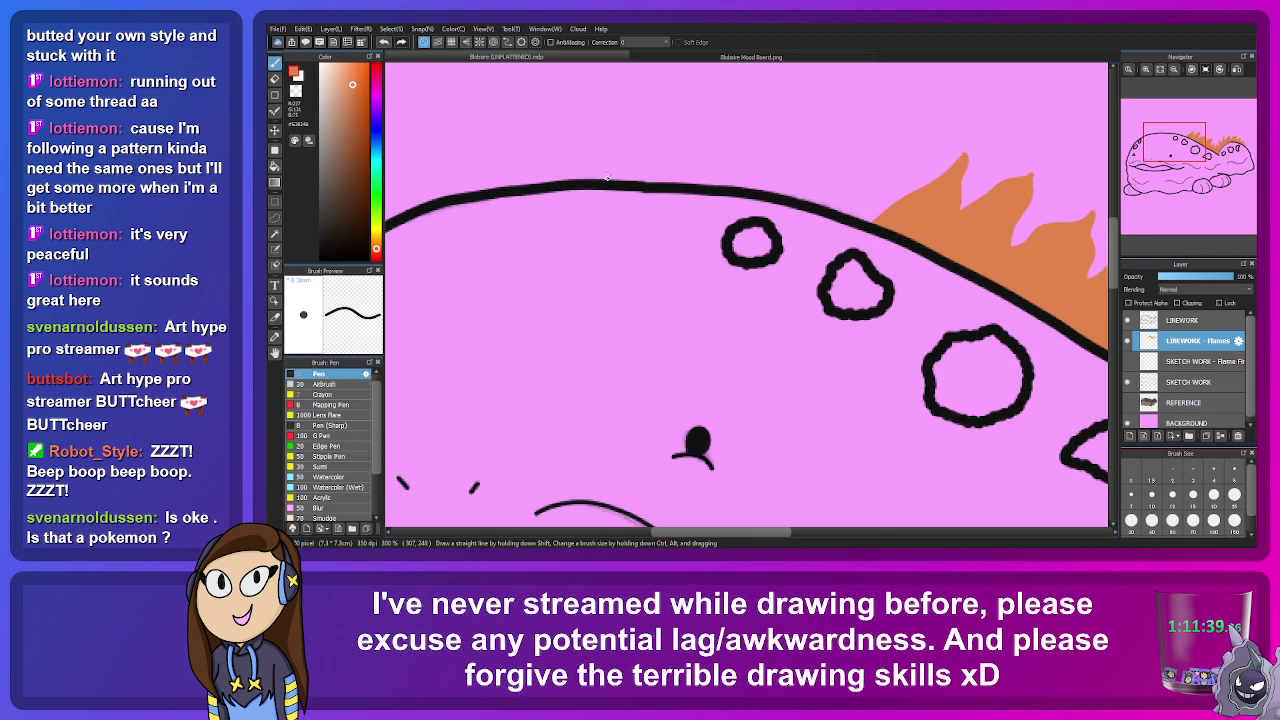
click(1197, 473)
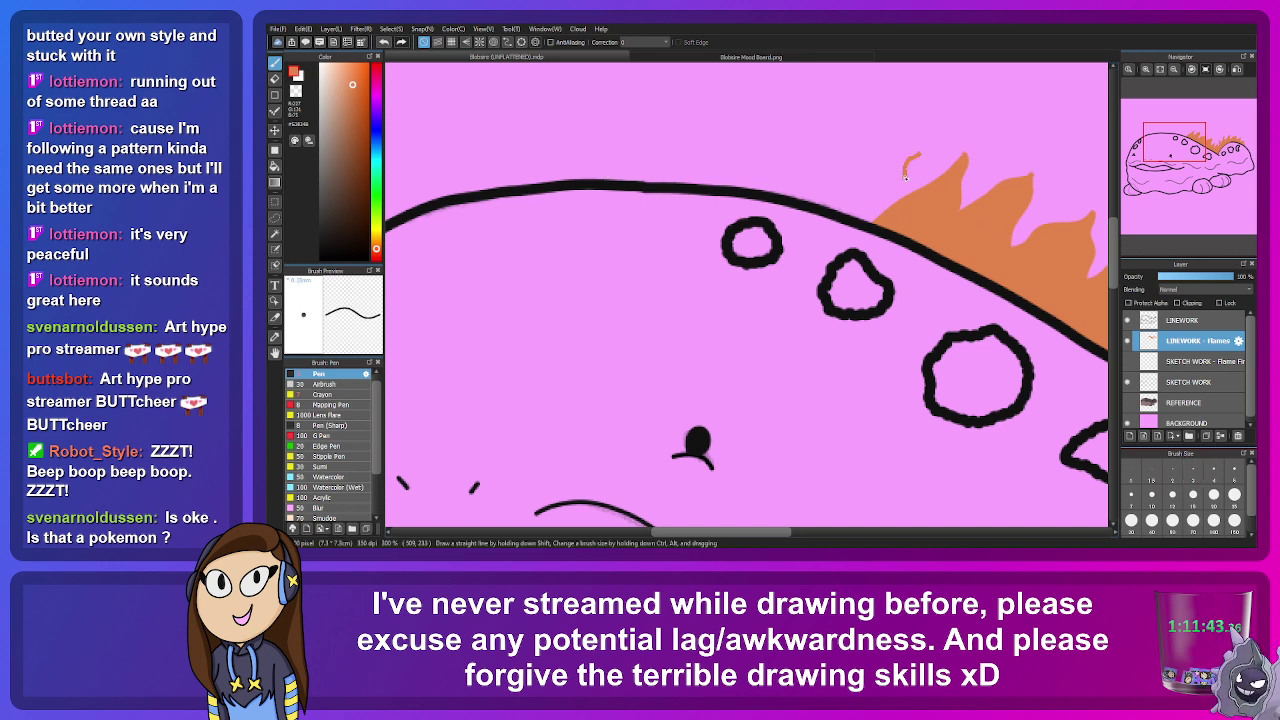
click(561, 43)
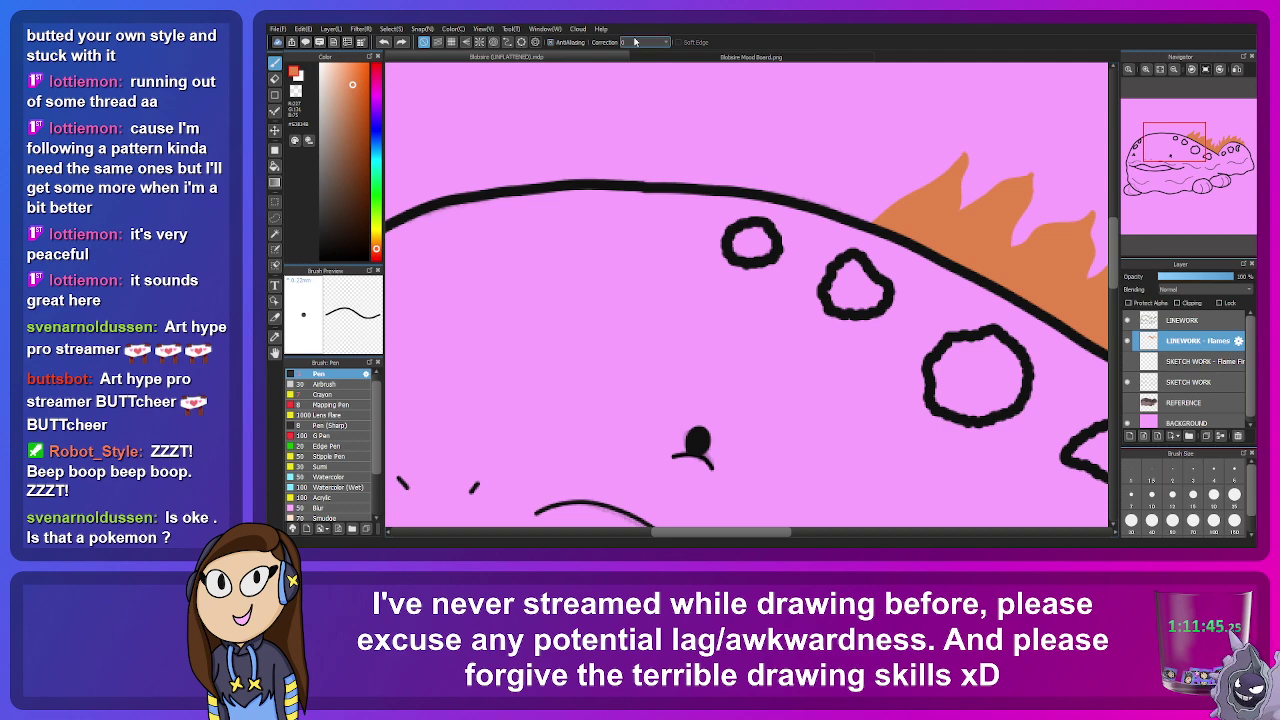
click(634, 43)
click(634, 322)
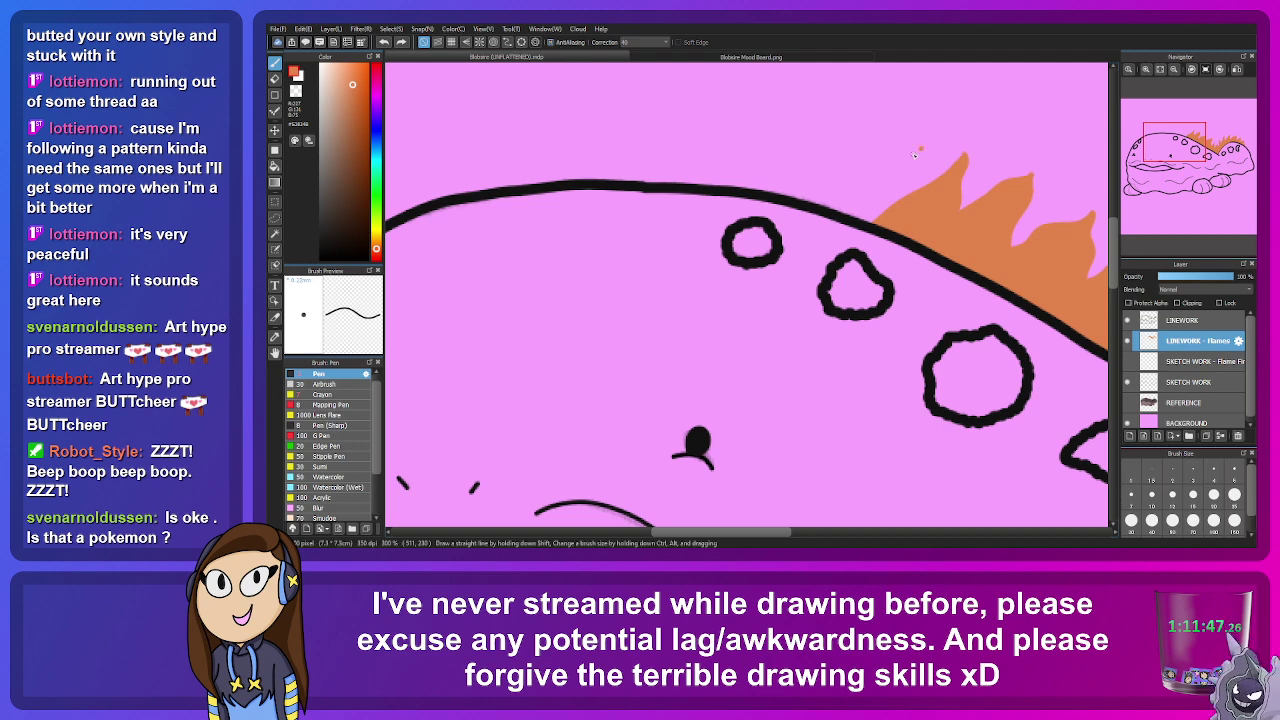
mouse_move(916, 150)
mouse_down()
mouse_move(864, 185)
mouse_move(850, 216)
mouse_up()
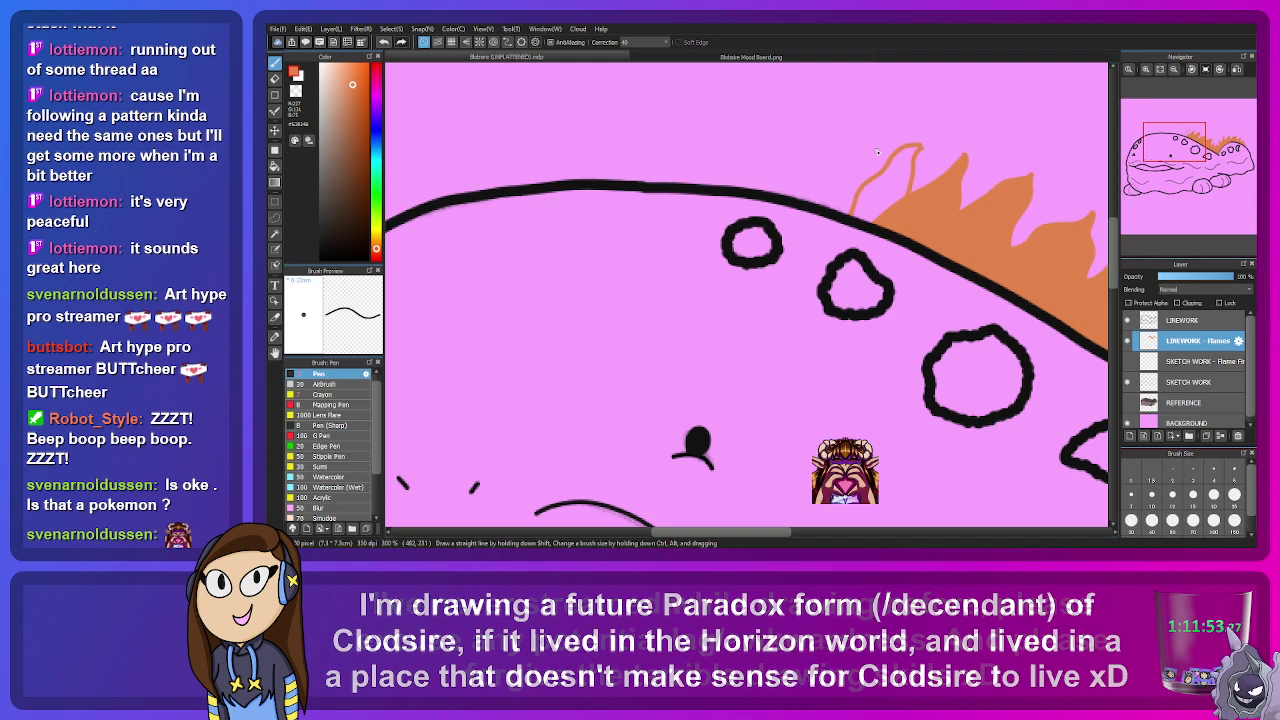
Step: Turn anti-aliasing off, reset stroke correction to 0, and fill the extra front flame with solid orange down to the body outline
click(645, 43)
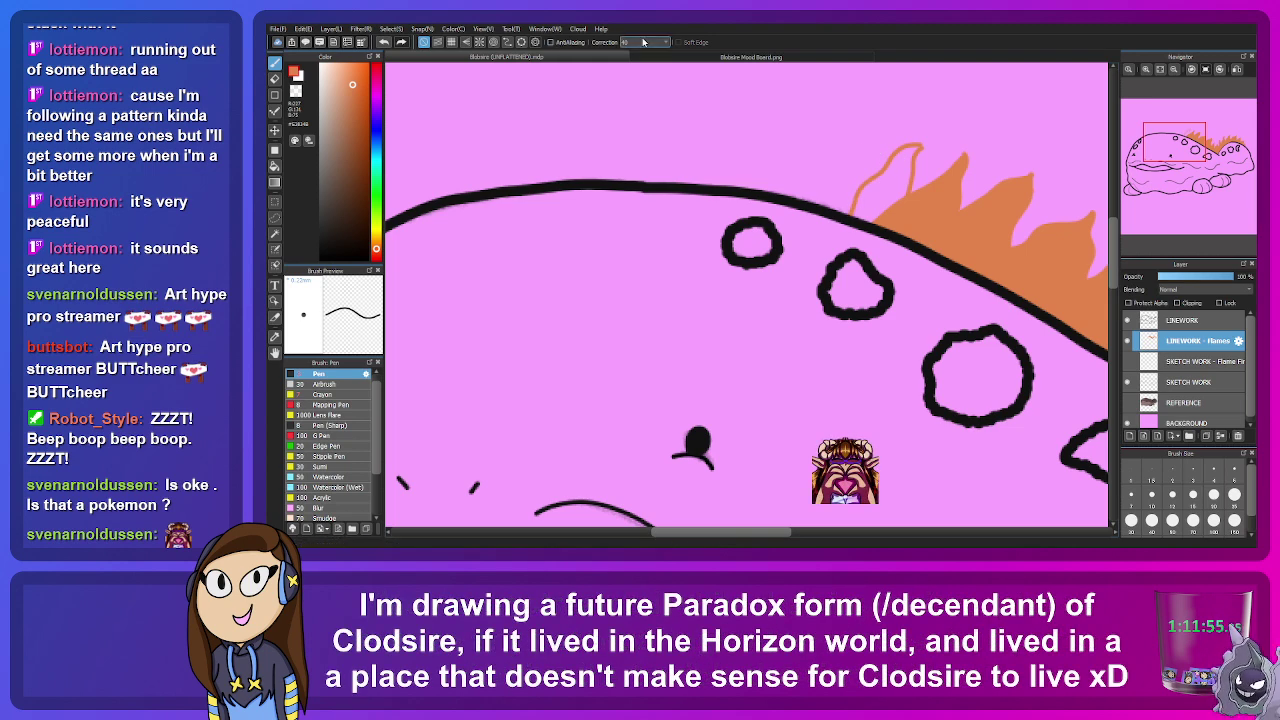
click(628, 50)
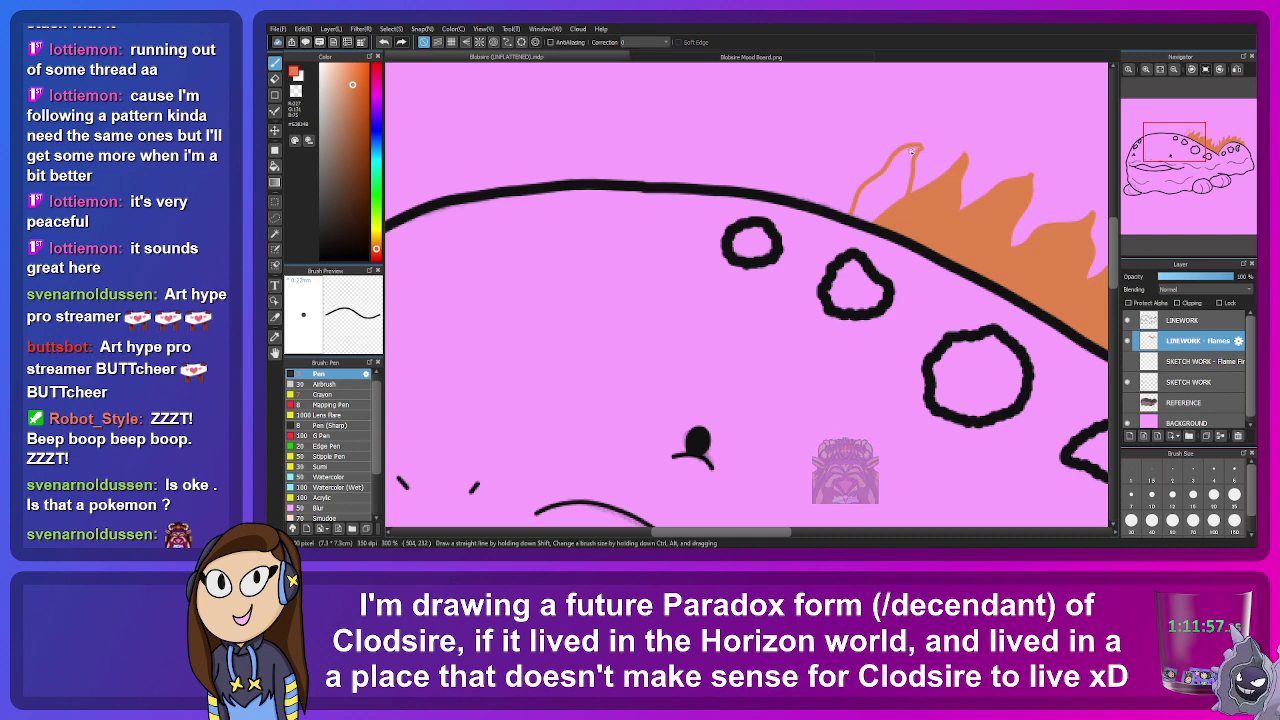
scroll(911, 150, up, 5)
mouse_move(908, 205)
mouse_down()
mouse_move(901, 249)
mouse_move(898, 192)
mouse_move(835, 221)
mouse_move(848, 219)
mouse_move(833, 319)
mouse_move(894, 282)
mouse_move(901, 249)
mouse_move(881, 381)
mouse_move(866, 298)
mouse_up()
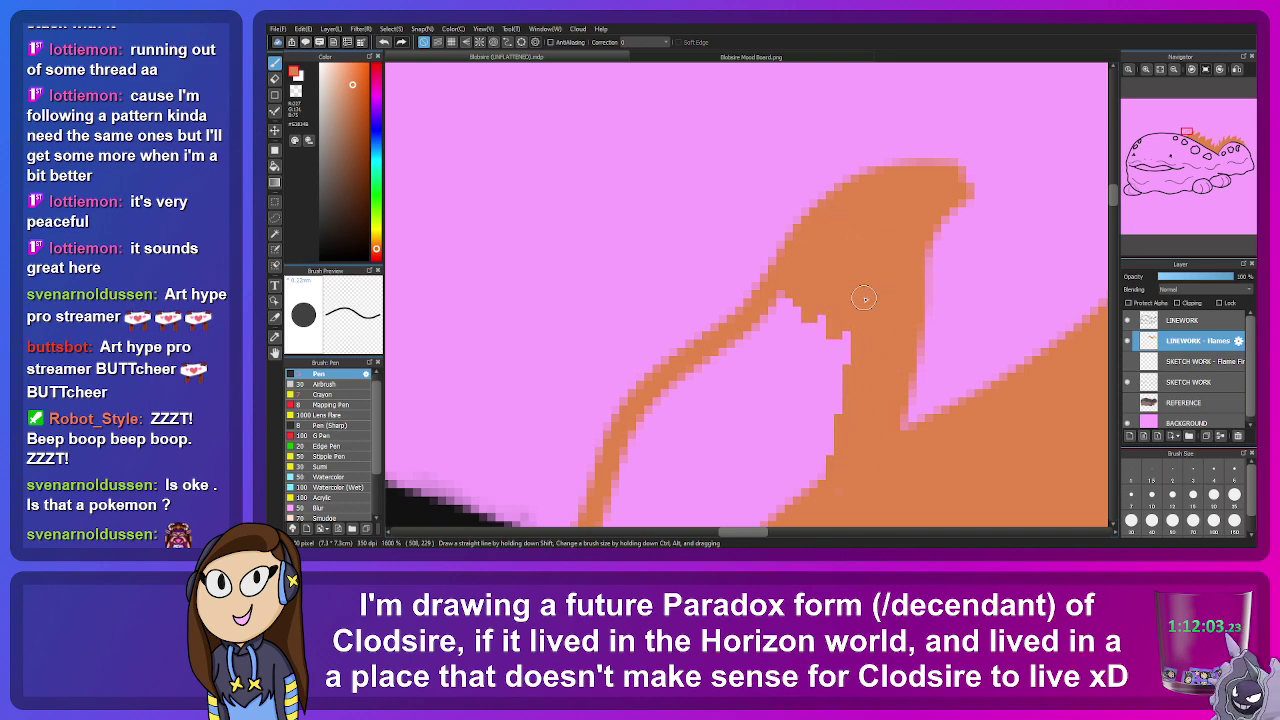
scroll(822, 345, down, 3)
scroll(763, 411, up, 2)
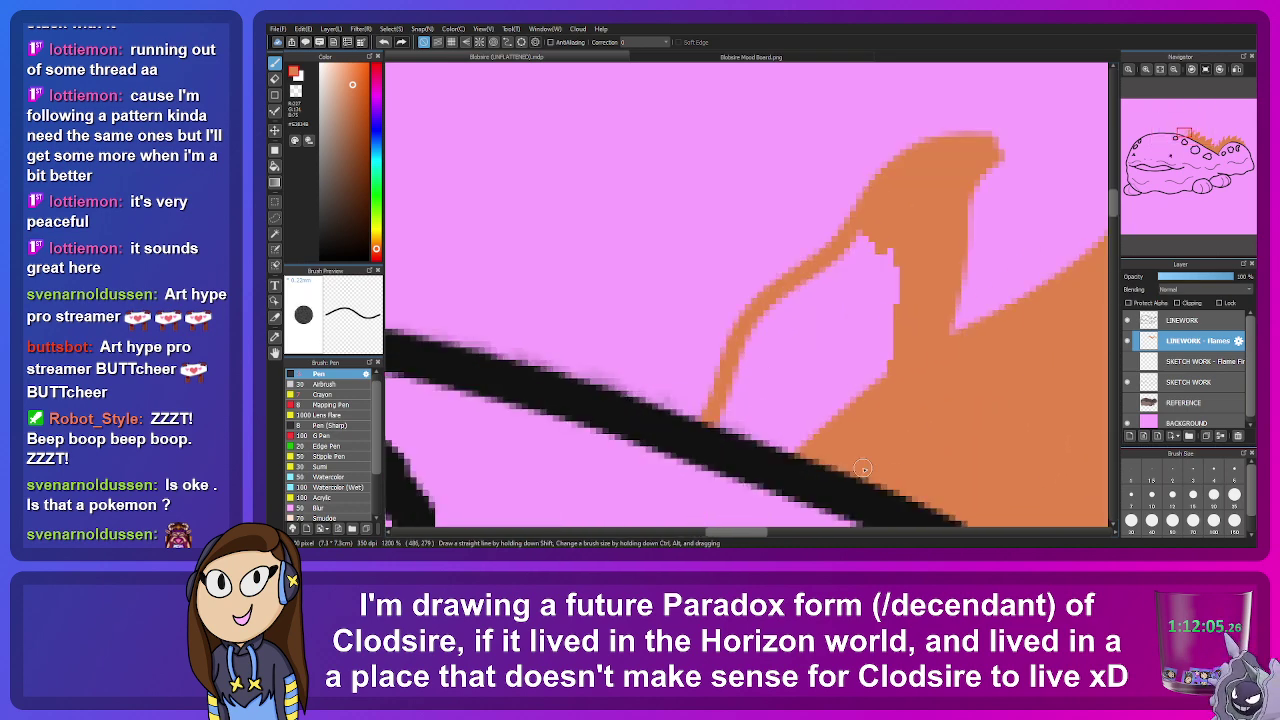
click(1234, 471)
mouse_move(866, 236)
mouse_down()
mouse_move(774, 325)
mouse_move(728, 411)
mouse_move(732, 401)
mouse_move(742, 429)
mouse_move(789, 449)
mouse_move(756, 408)
mouse_move(865, 253)
mouse_move(778, 412)
mouse_move(900, 256)
mouse_move(904, 301)
mouse_move(862, 386)
mouse_up()
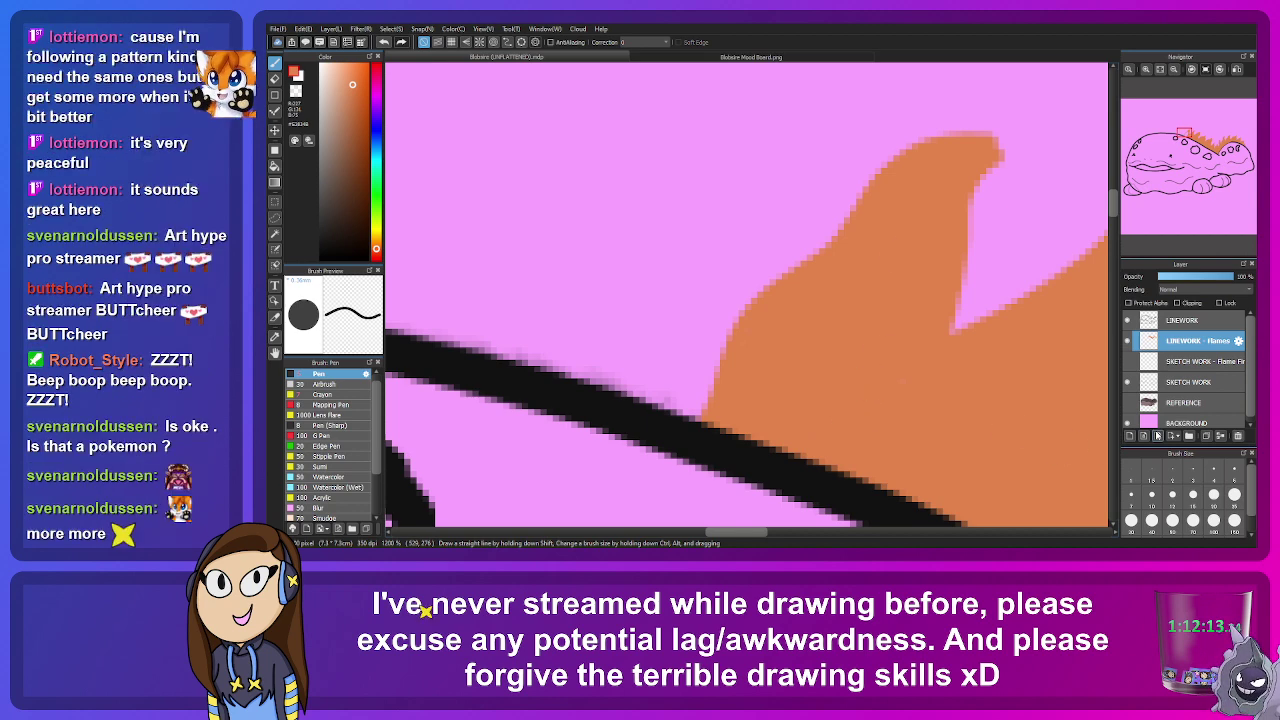
click(1160, 69)
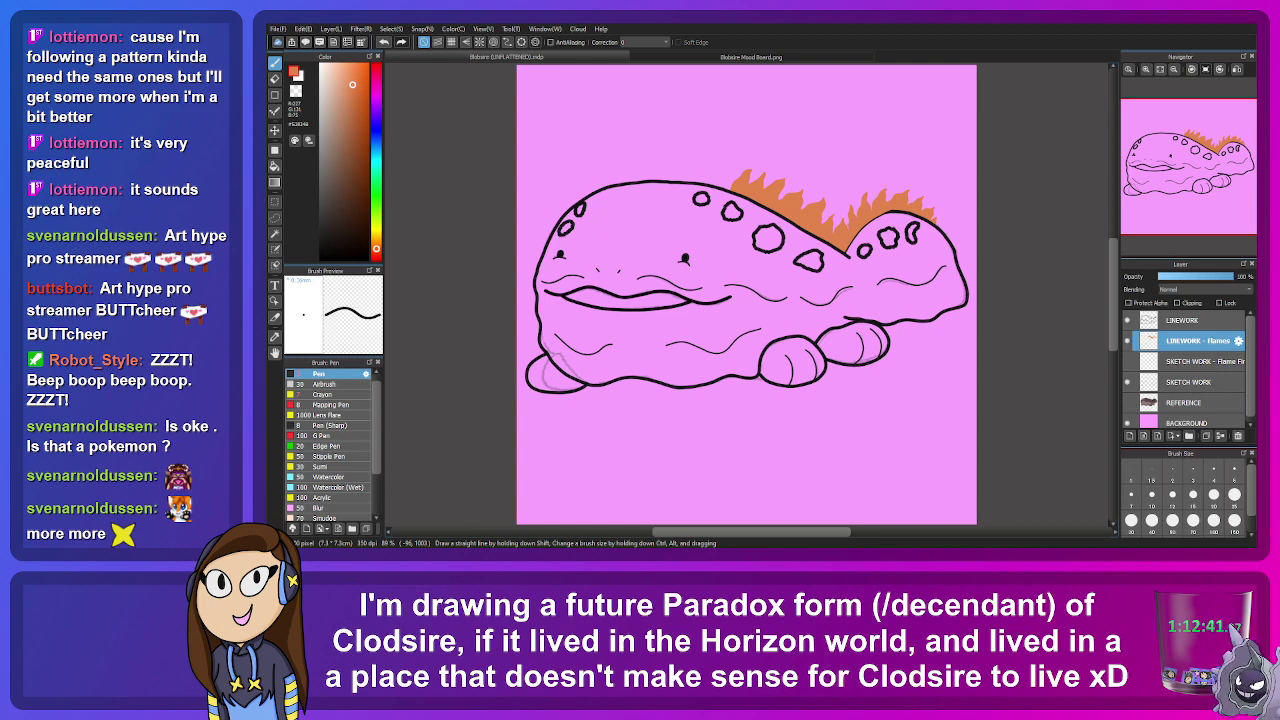
scroll(569, 286, up, 3)
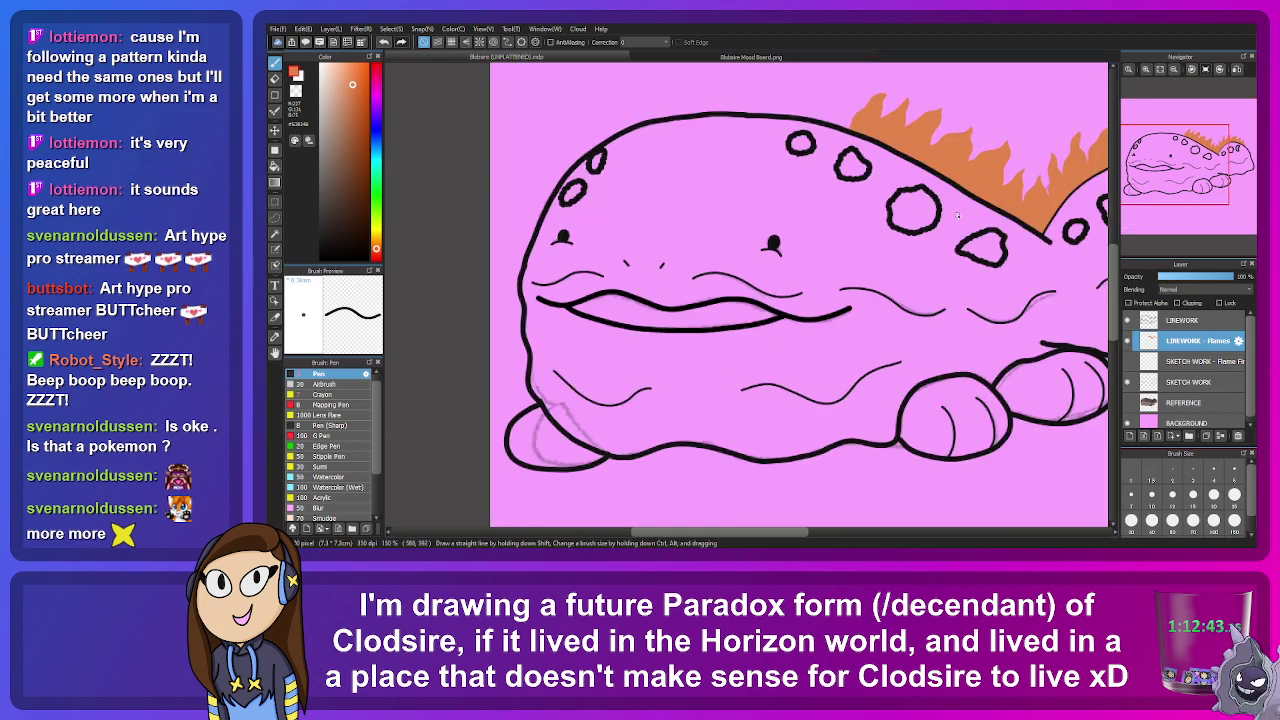
drag(1189, 163, 1185, 169)
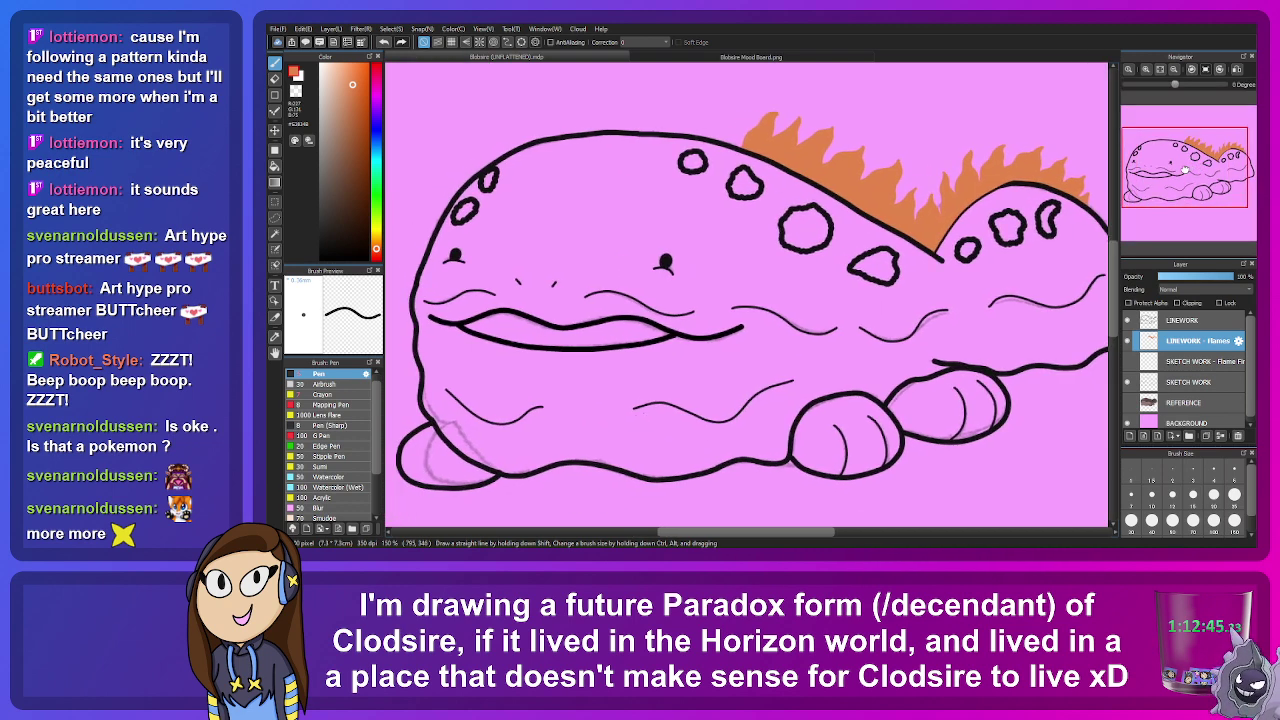
scroll(838, 254, down, 3)
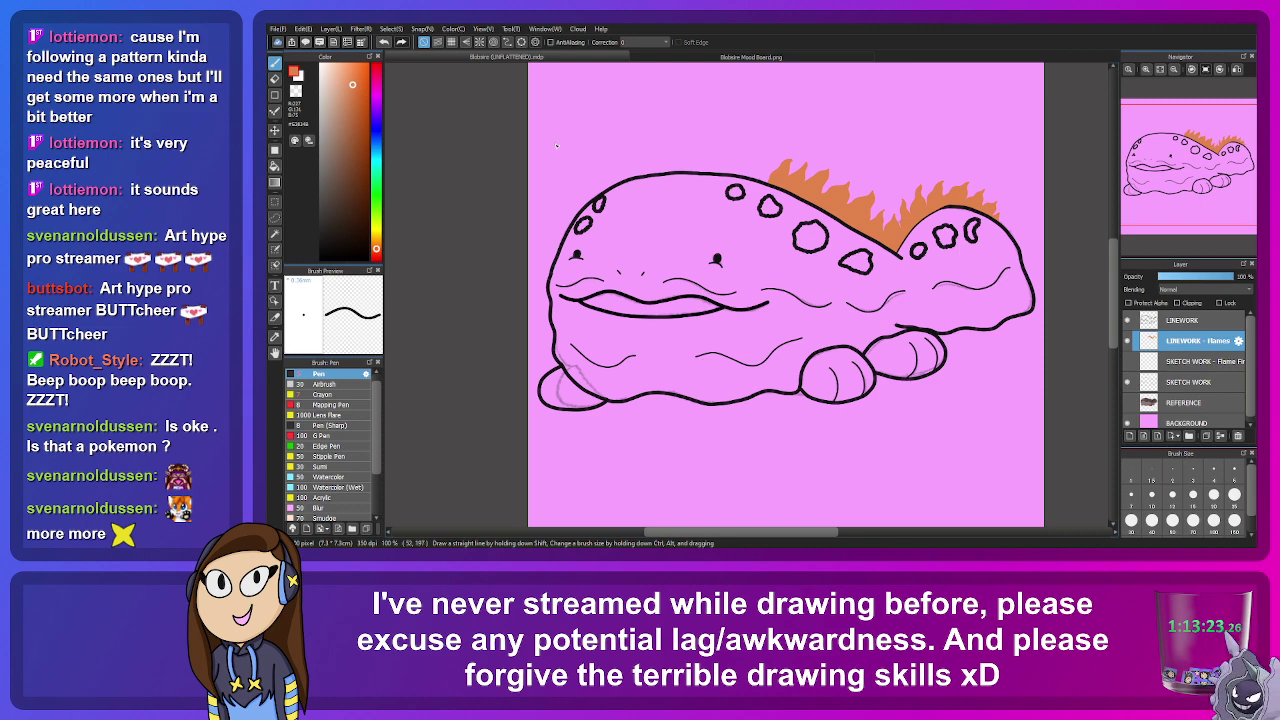
scroll(977, 138, up, 3)
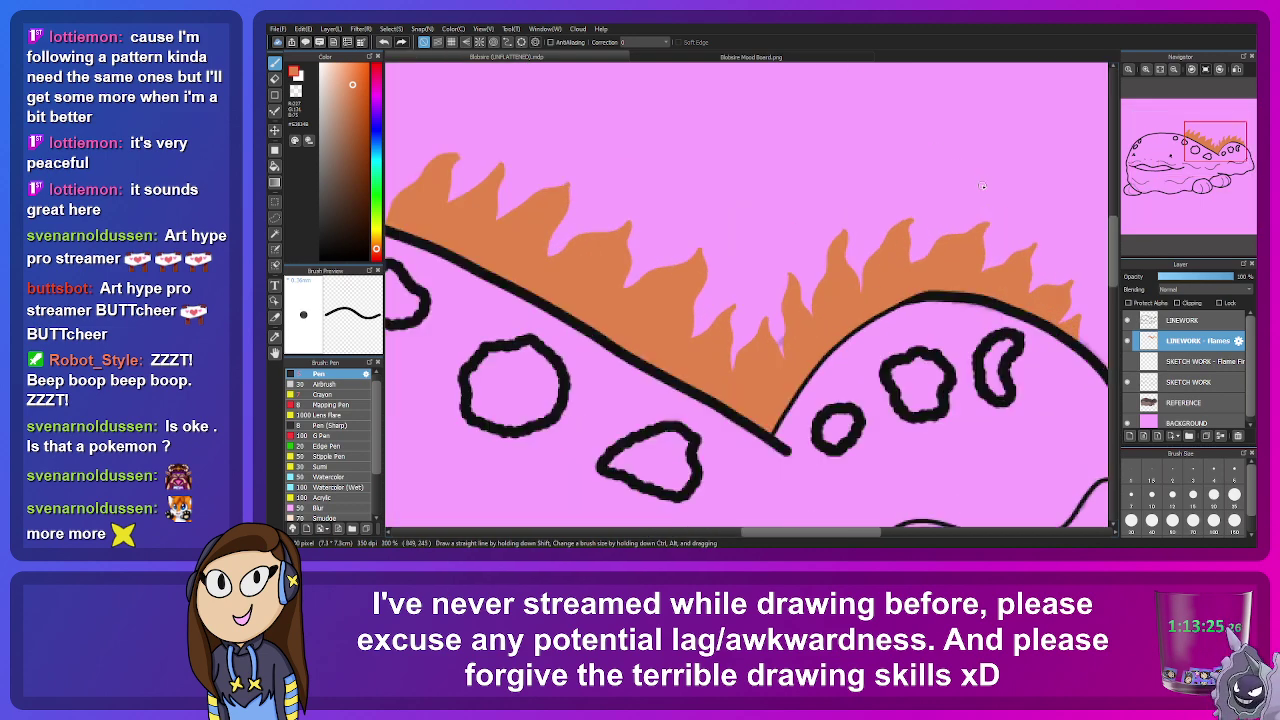
Step: Shift the orange hue slightly toward red and recolour all the back flames with a size 40 pen
click(377, 244)
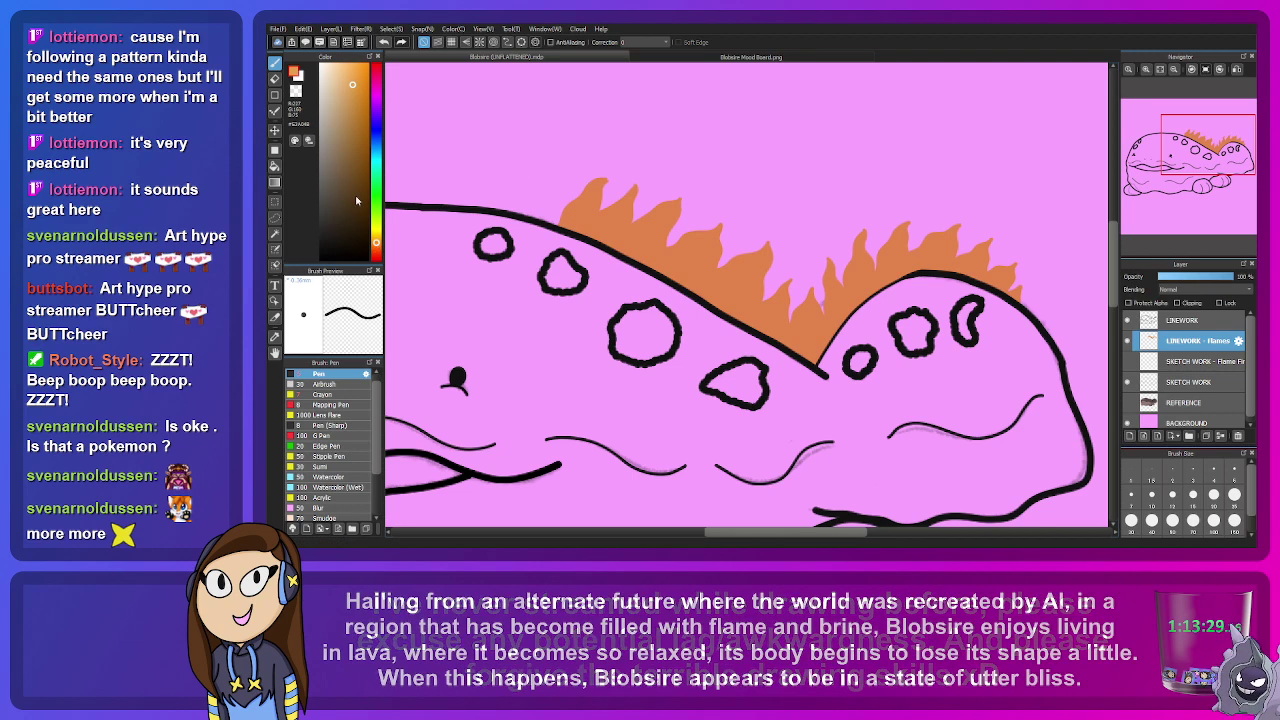
click(377, 249)
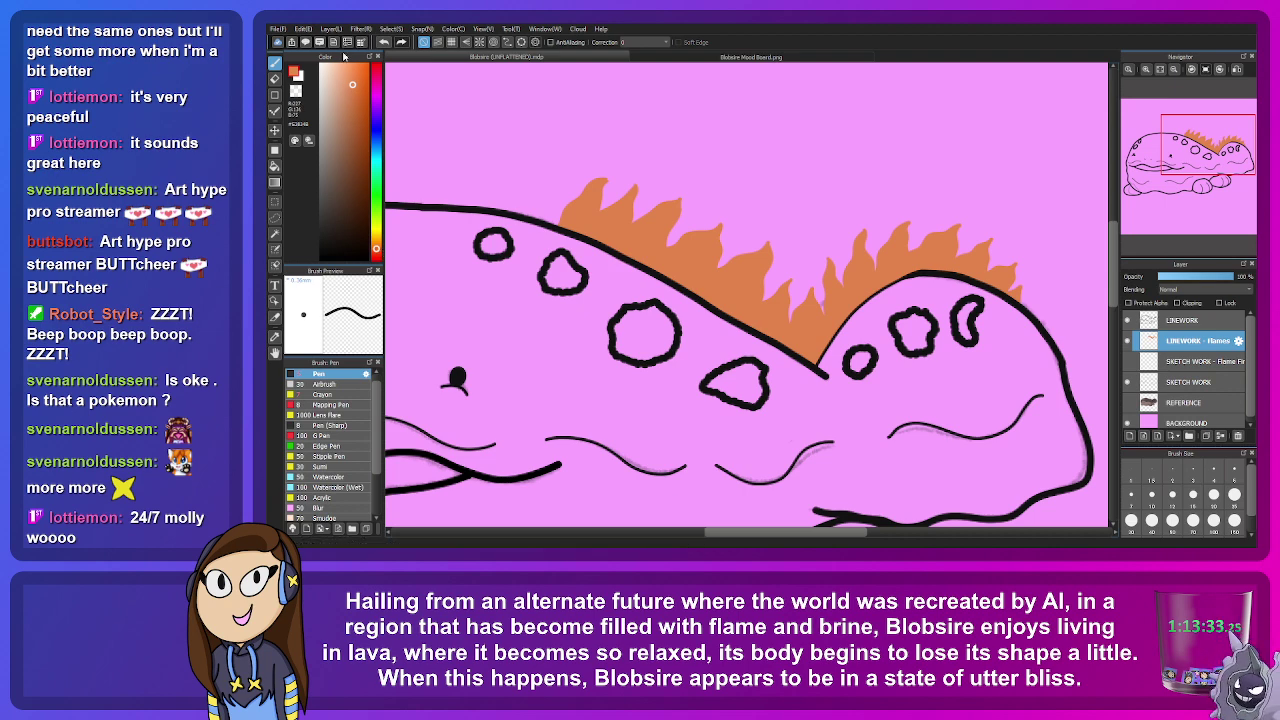
click(1152, 520)
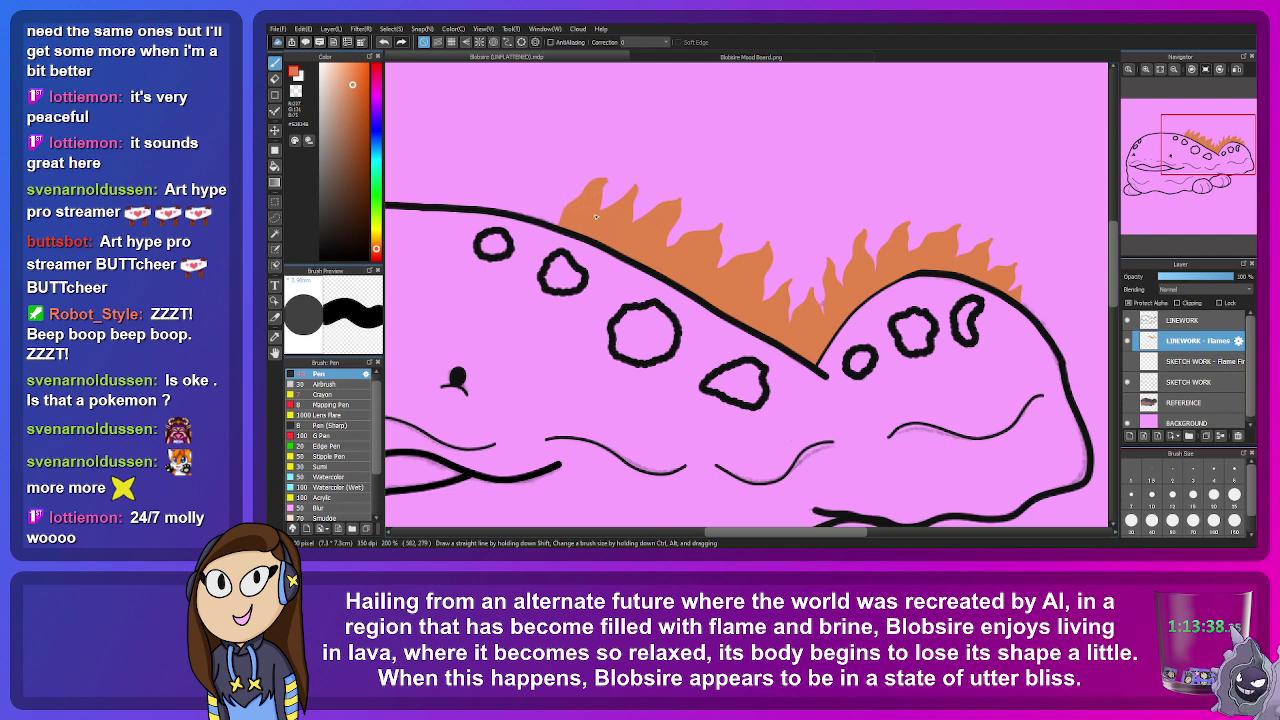
click(376, 251)
mouse_move(548, 242)
mouse_down()
mouse_move(691, 265)
mouse_move(698, 255)
mouse_move(498, 196)
mouse_move(485, 175)
mouse_move(573, 181)
mouse_move(688, 266)
mouse_move(837, 313)
mouse_move(930, 367)
mouse_up()
mouse_move(812, 365)
mouse_down()
mouse_move(779, 271)
mouse_move(845, 246)
mouse_move(950, 262)
mouse_move(978, 242)
mouse_move(1012, 282)
mouse_up()
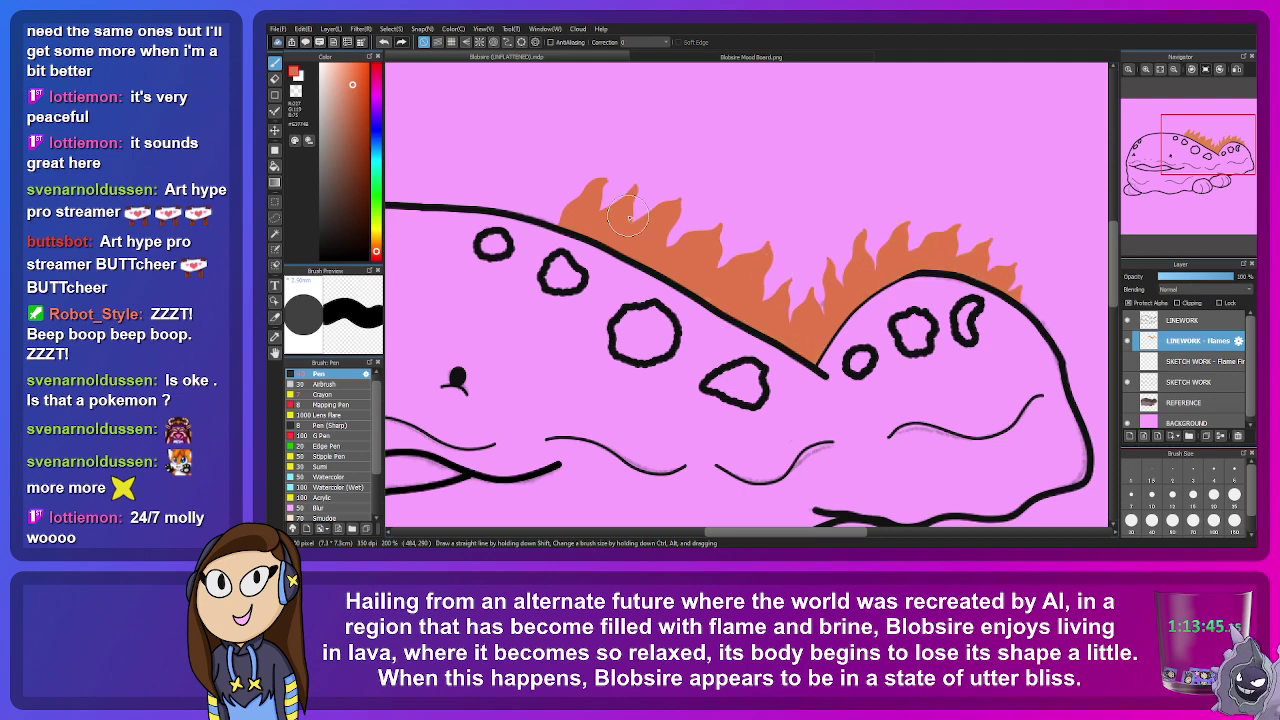
scroll(569, 183, down, 5)
scroll(567, 177, up, 1)
scroll(566, 177, up, 5)
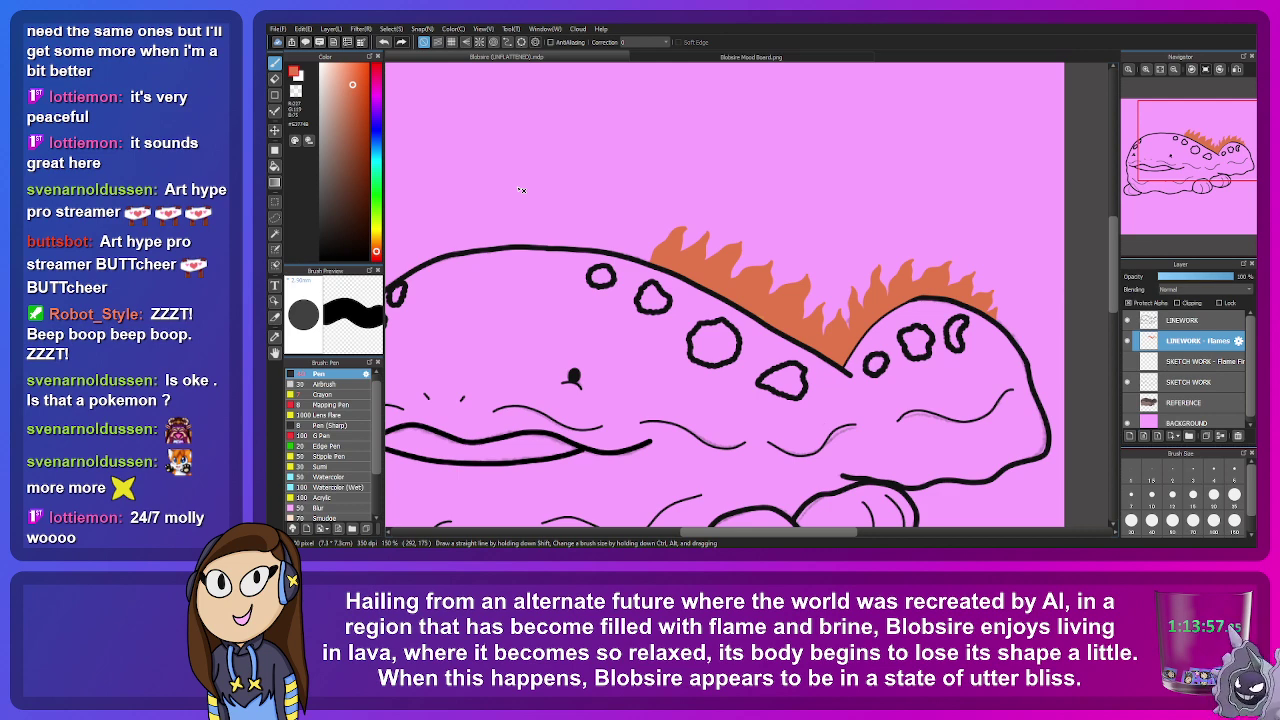
Step: Move the flame colour further toward red, increase its saturation, and repaint the whole row of flames in vivid red-orange
click(376, 254)
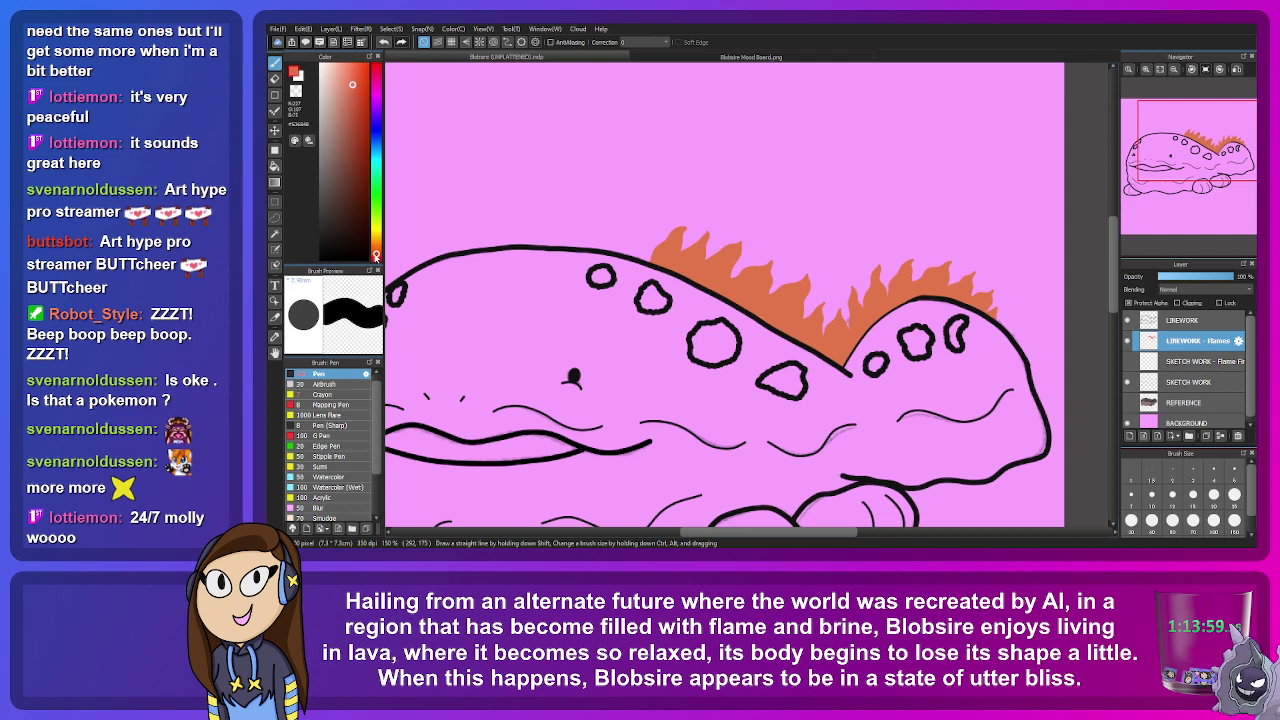
mouse_move(652, 266)
mouse_down()
mouse_move(684, 258)
mouse_move(744, 285)
mouse_move(793, 266)
mouse_move(840, 335)
mouse_move(885, 285)
mouse_move(955, 293)
mouse_up()
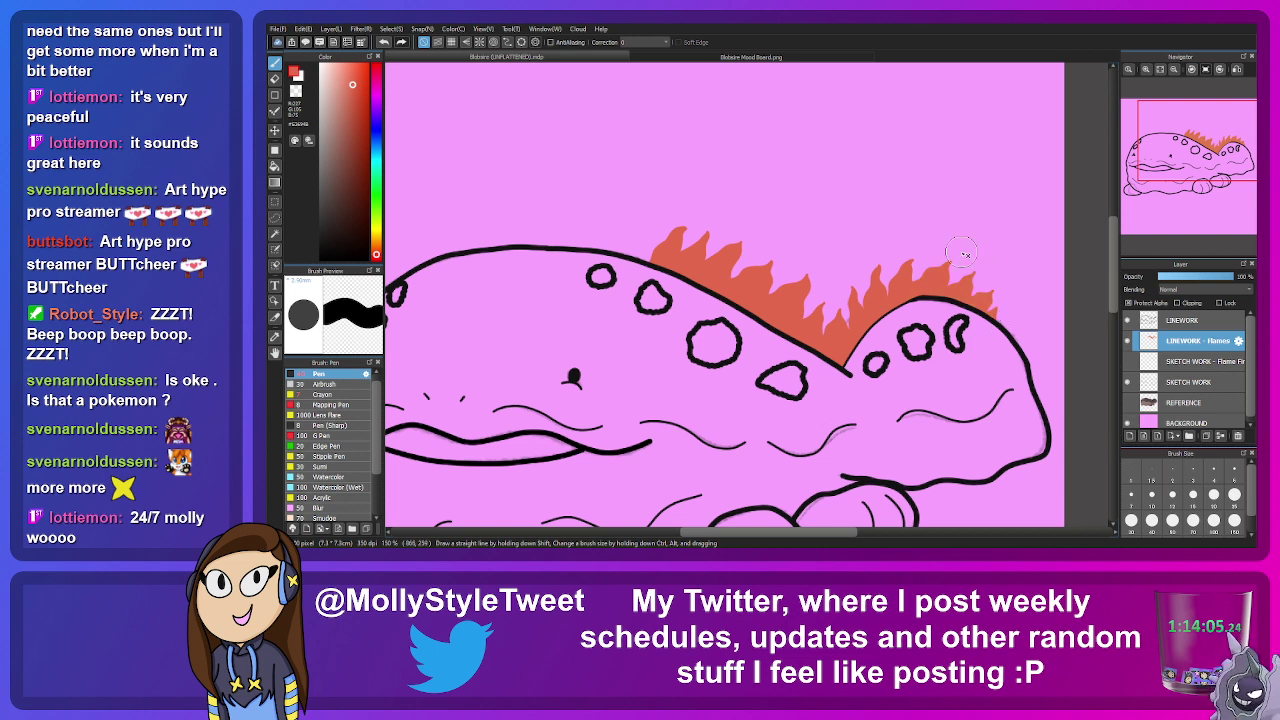
click(355, 80)
mouse_move(628, 262)
mouse_down()
mouse_move(683, 221)
mouse_move(723, 307)
mouse_move(781, 229)
mouse_move(807, 357)
mouse_move(868, 251)
mouse_move(869, 290)
mouse_move(911, 315)
mouse_move(943, 249)
mouse_move(983, 328)
mouse_move(1005, 289)
mouse_up()
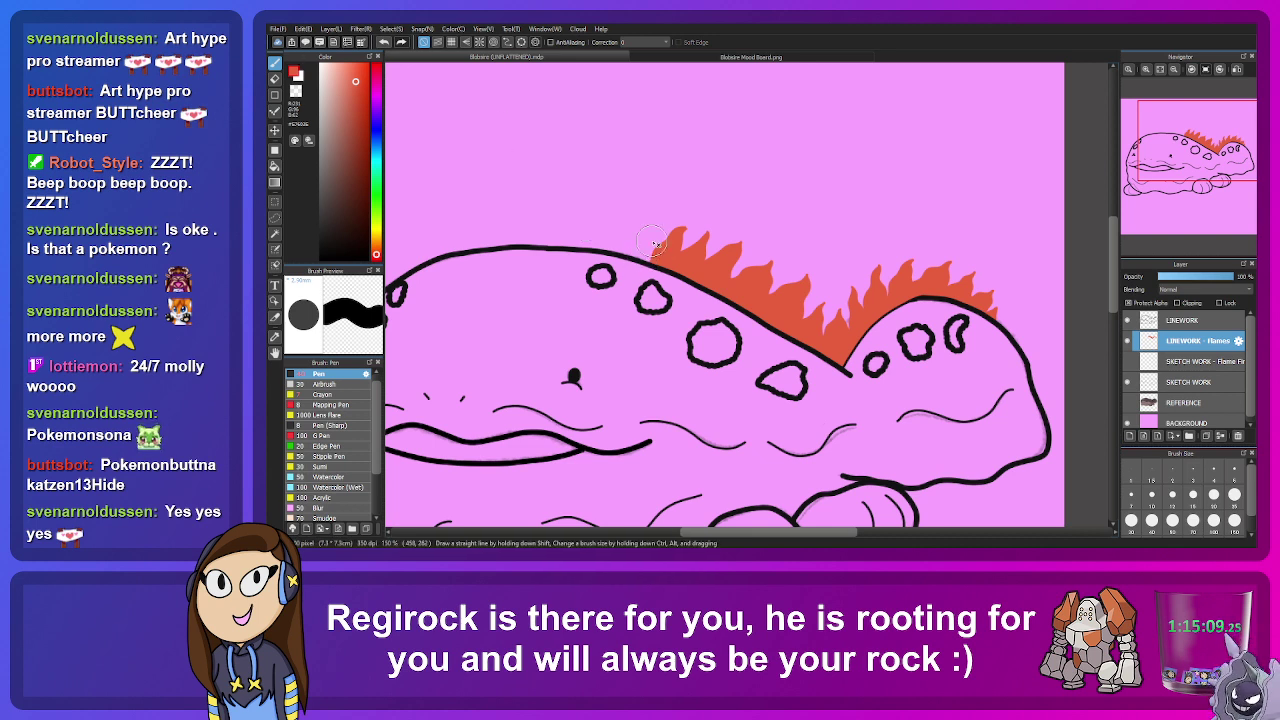
click(361, 77)
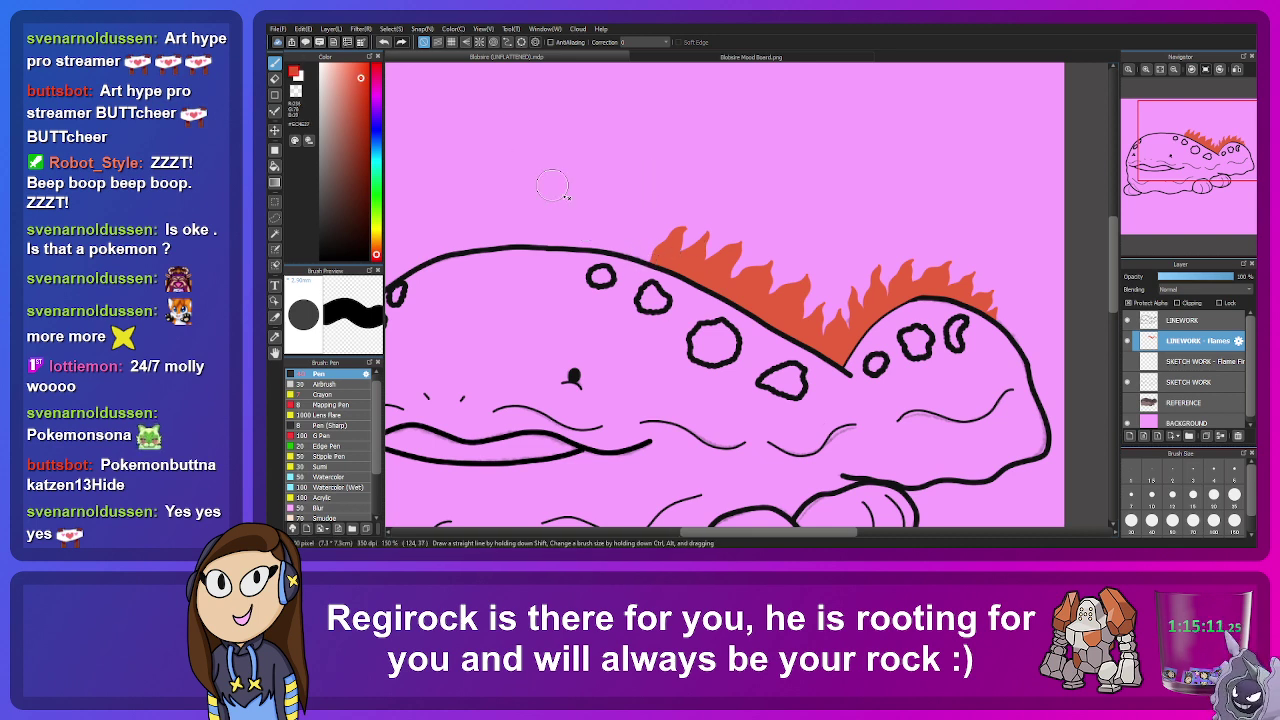
drag(667, 253, 688, 262)
mouse_move(730, 222)
mouse_down()
mouse_move(770, 295)
mouse_move(822, 320)
mouse_move(868, 300)
mouse_move(877, 363)
mouse_up()
drag(905, 265, 988, 305)
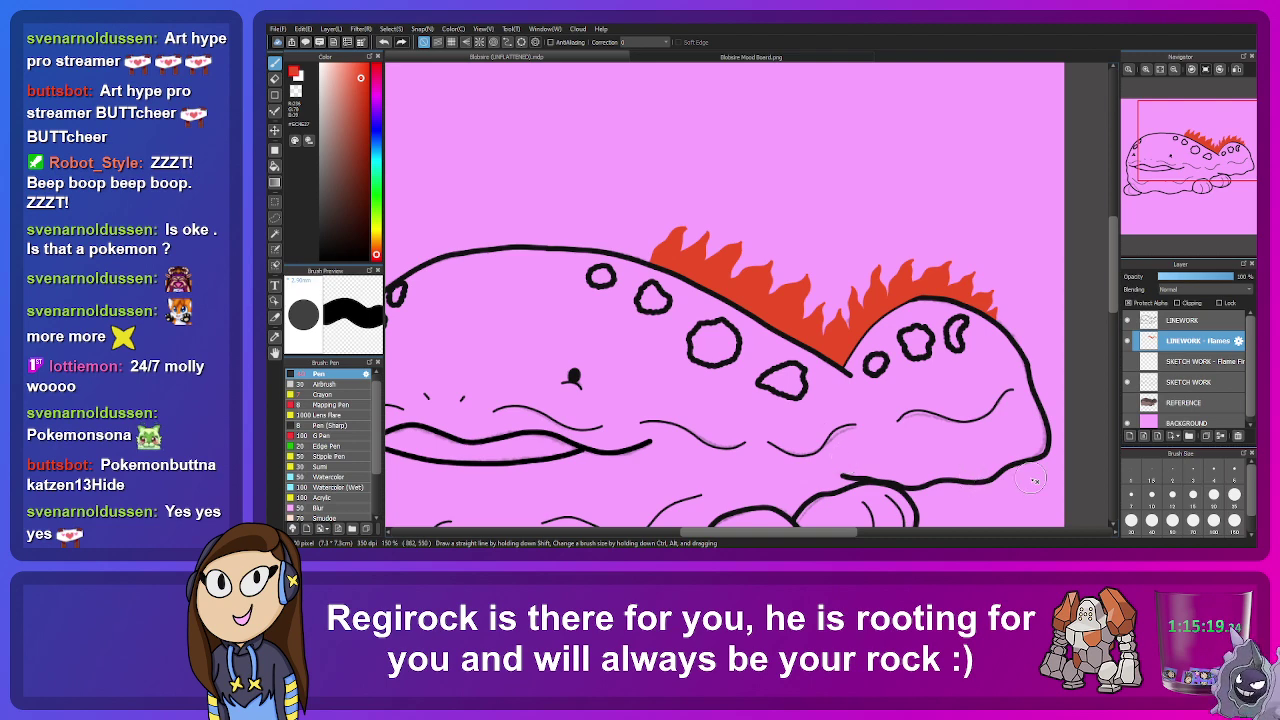
Step: Show and hide the REFERENCE layer and the flame sketch layer to compare them with the recoloured flames
click(1129, 403)
click(1130, 404)
click(1130, 368)
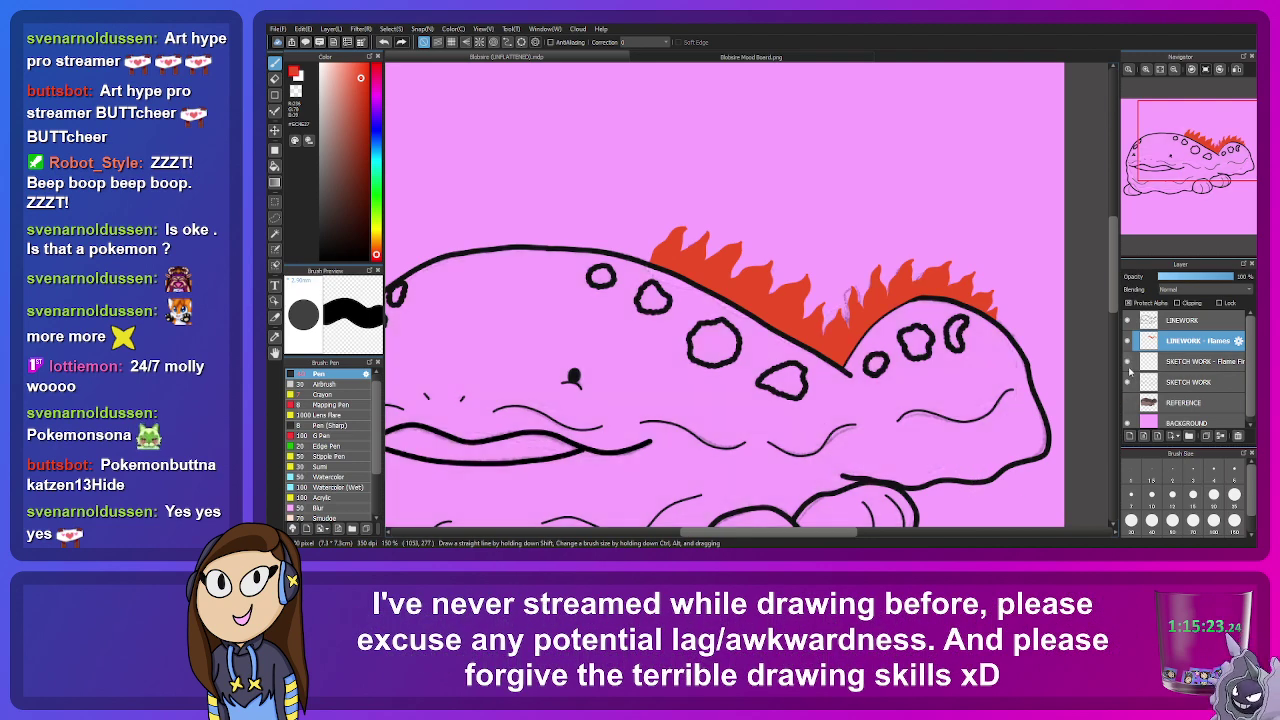
click(1130, 369)
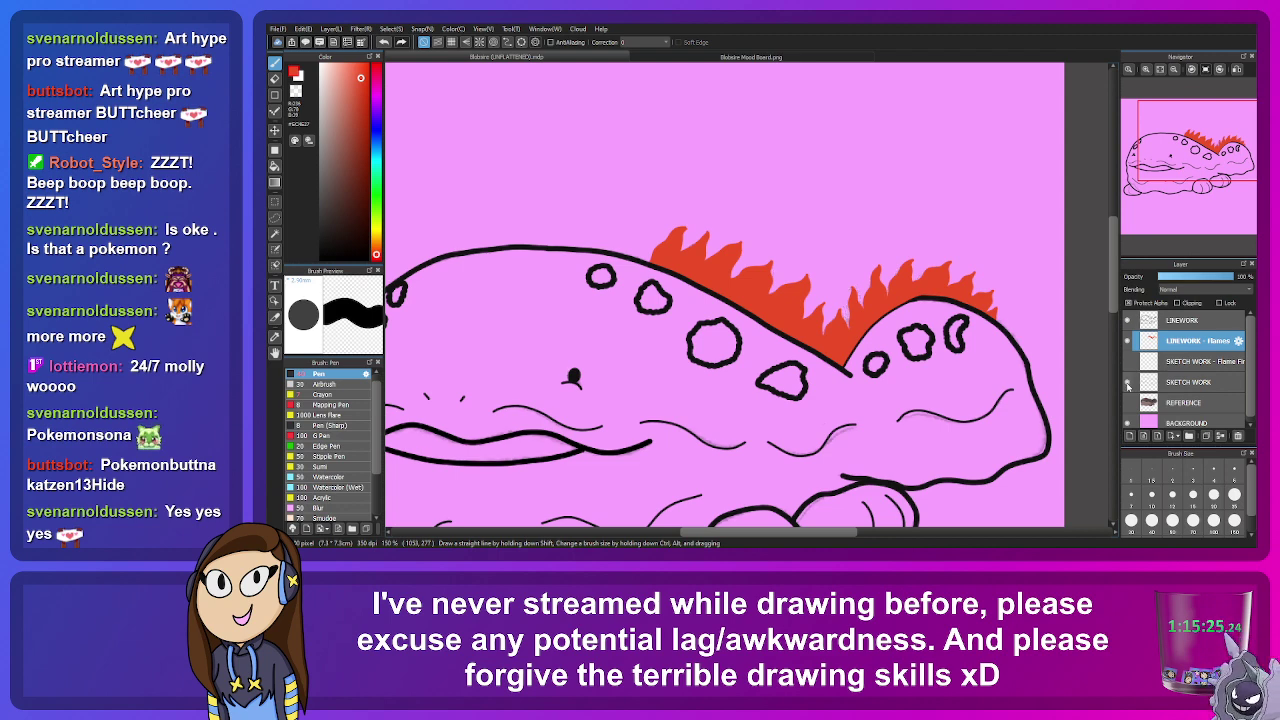
Step: Switch the colour to black and add a layer directly beneath LINEWORK - Flames, with a name starting "LINEWORK - Behind"
scroll(888, 318, up, 3)
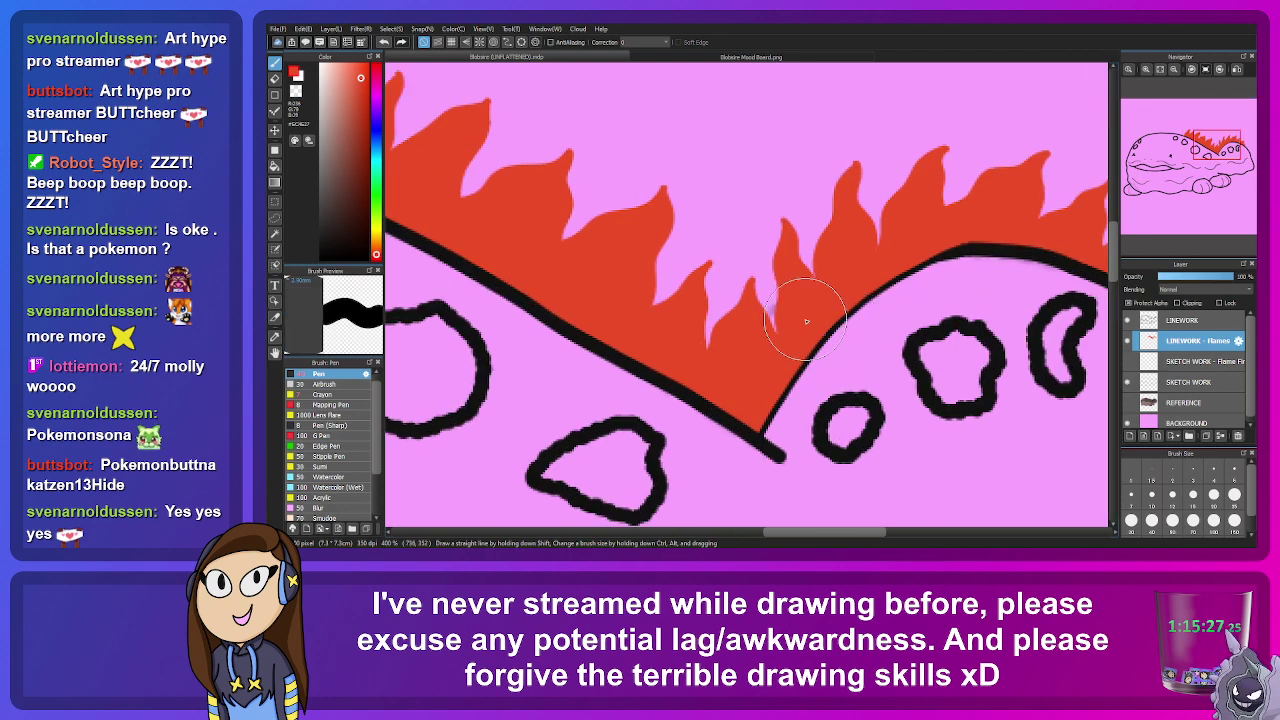
scroll(806, 320, down, 2)
scroll(806, 321, up, 2)
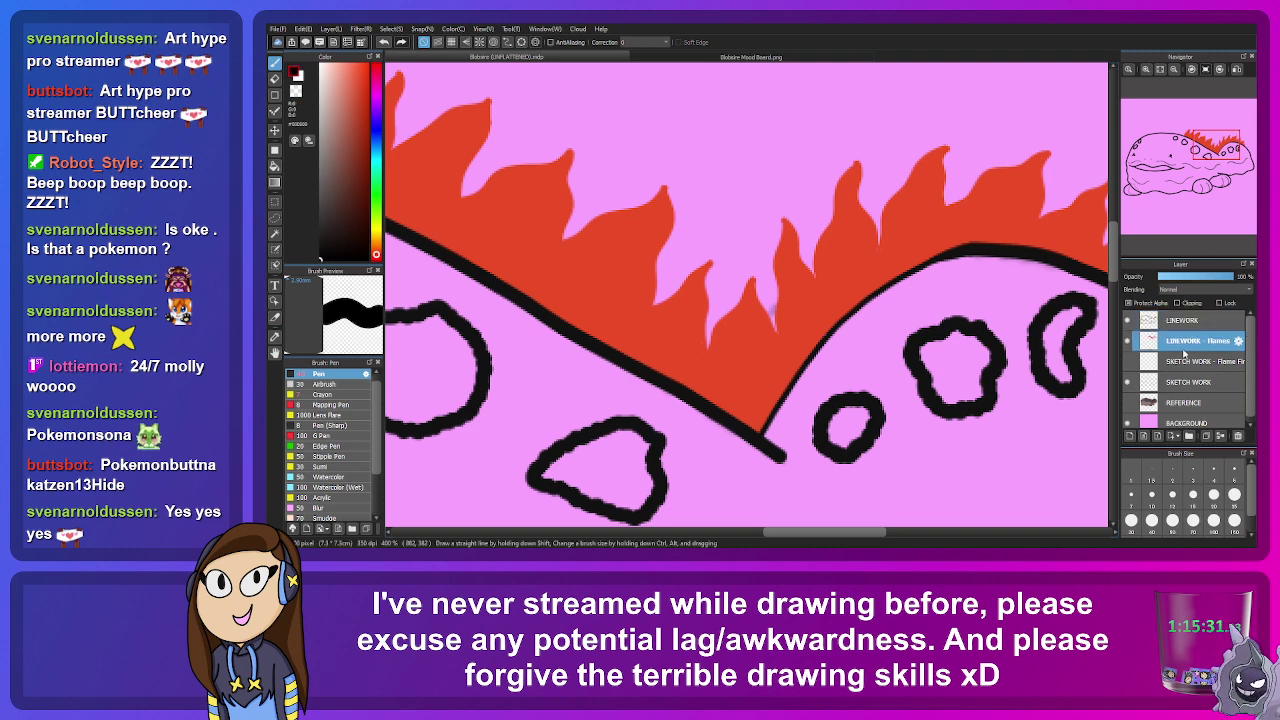
click(1130, 438)
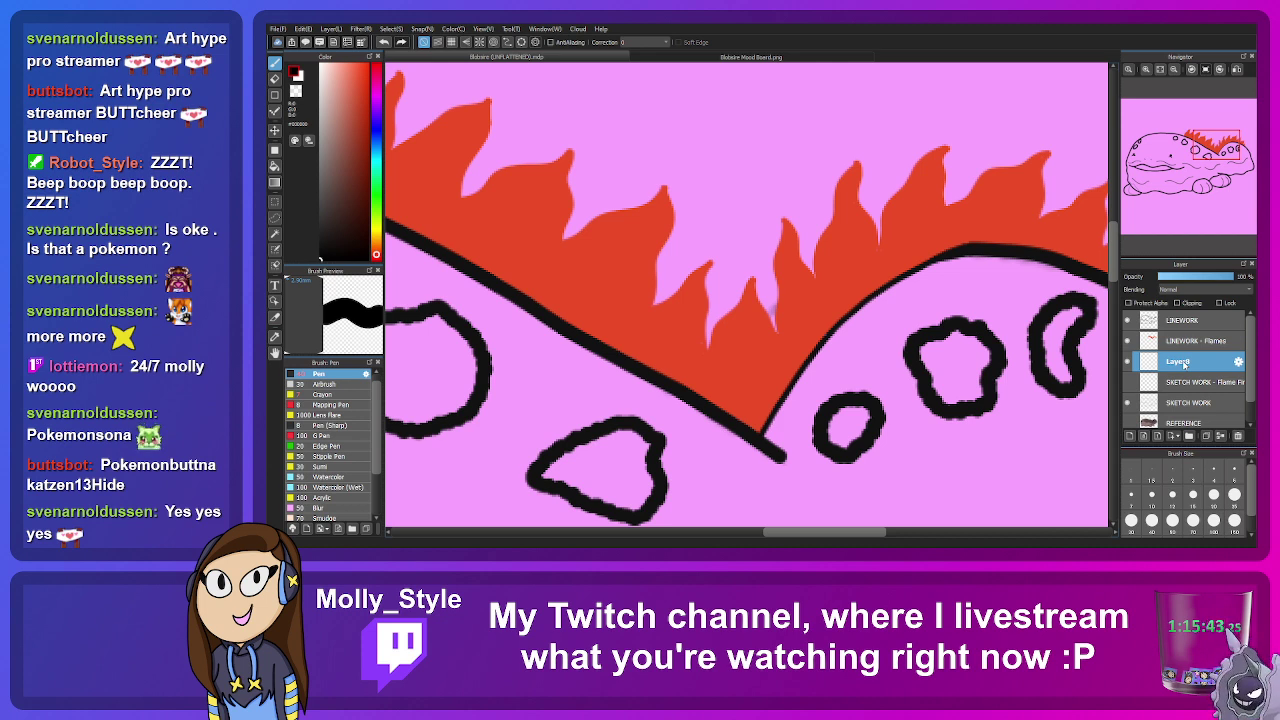
key(Return)
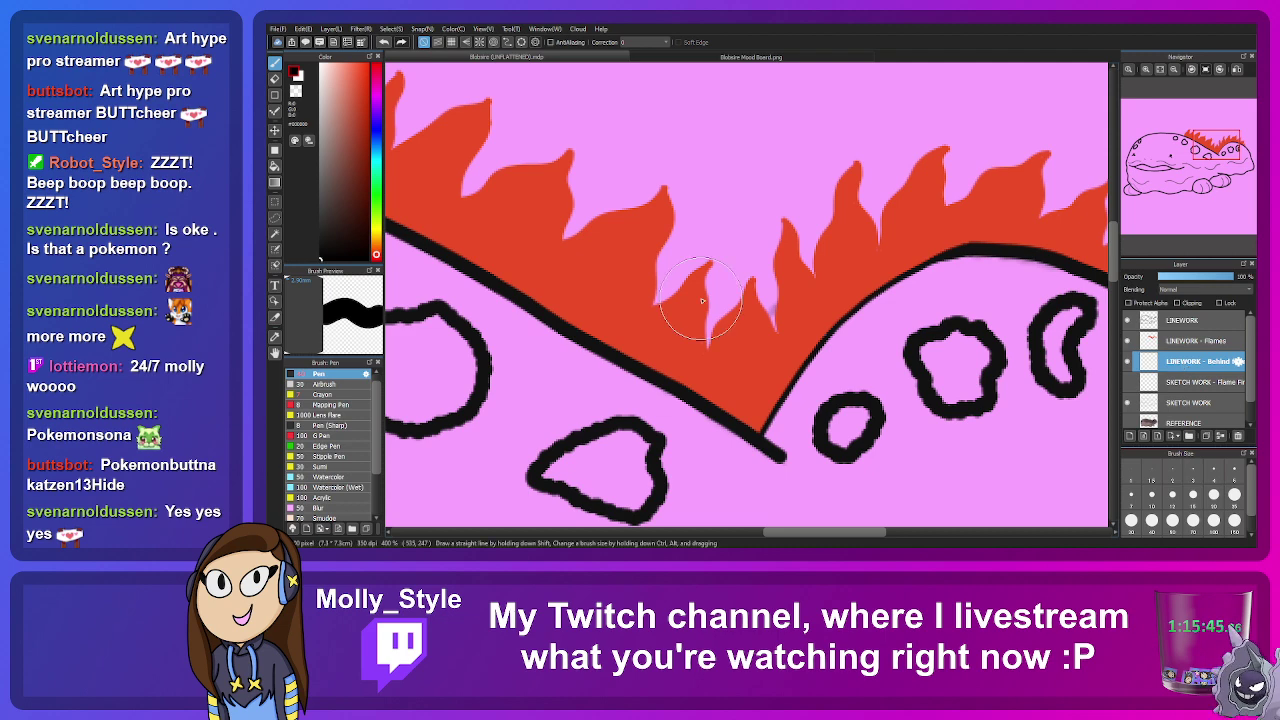
Step: Draw a black body line behind the flame gaps at the front of the rear hump, using brush size 7, anti-aliasing and correction 40
click(1190, 470)
click(1131, 494)
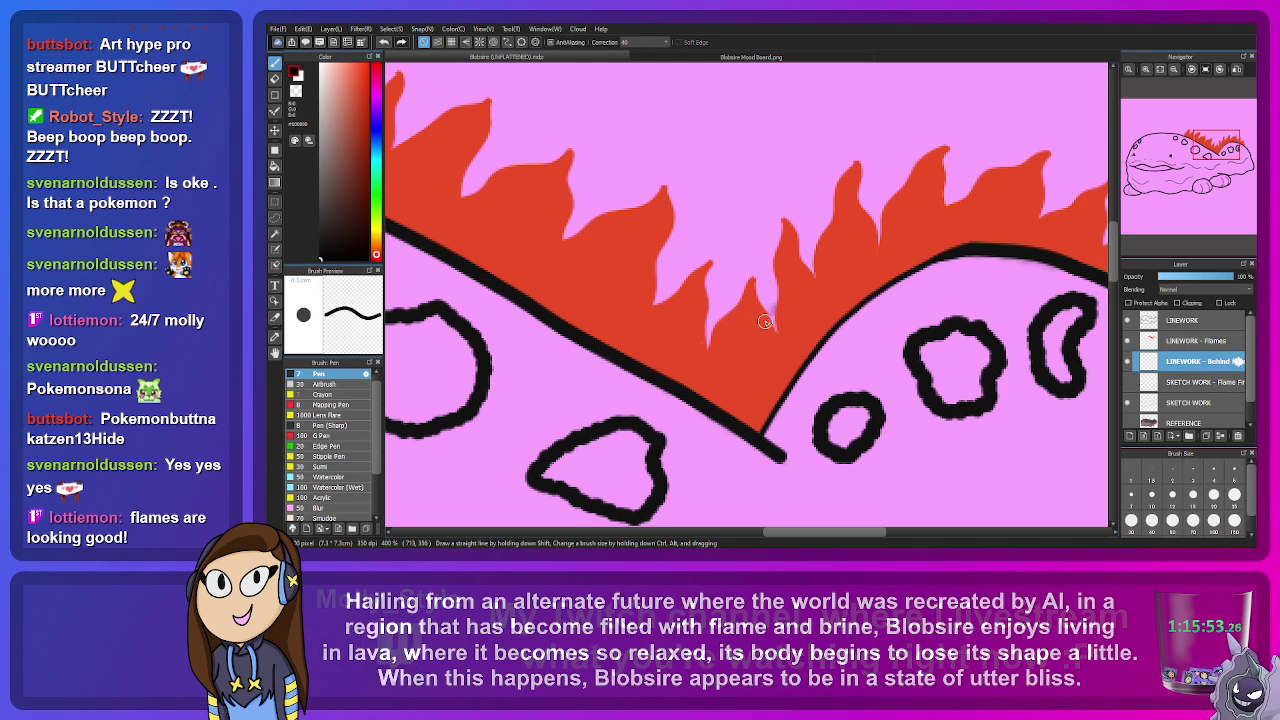
mouse_move(765, 321)
mouse_down()
mouse_move(826, 266)
mouse_move(907, 234)
mouse_up()
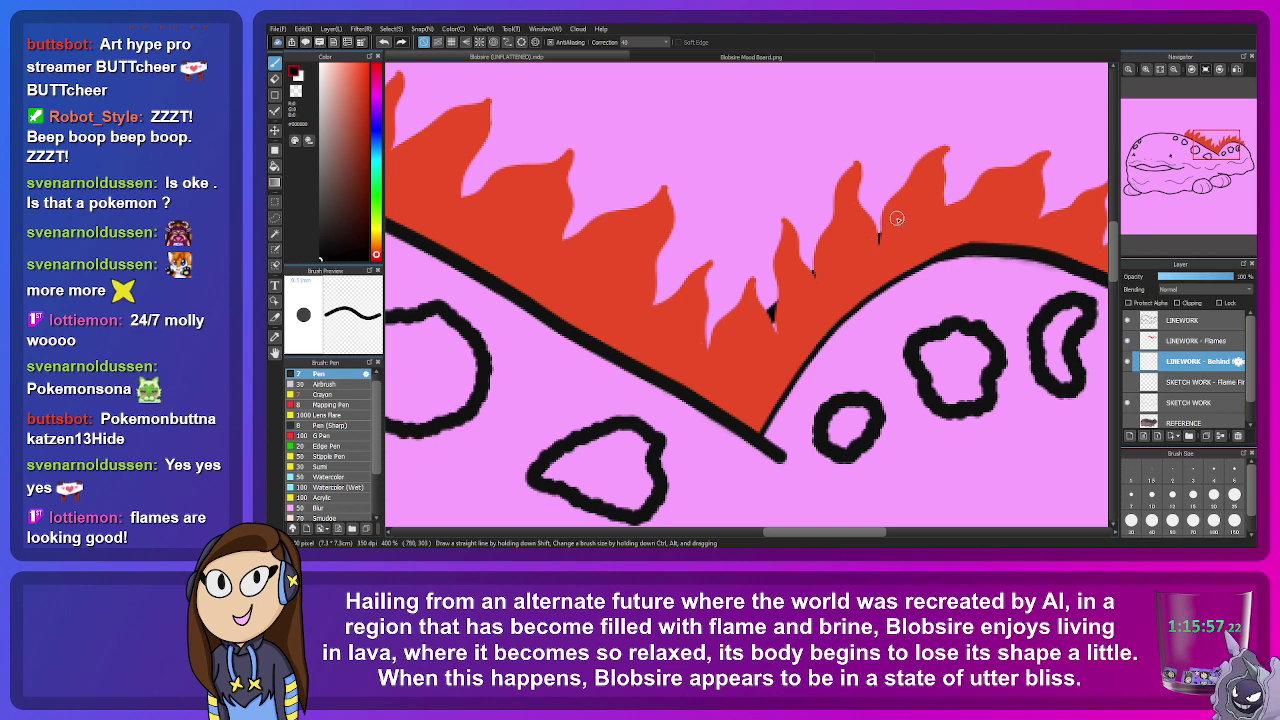
key(ctrl+z)
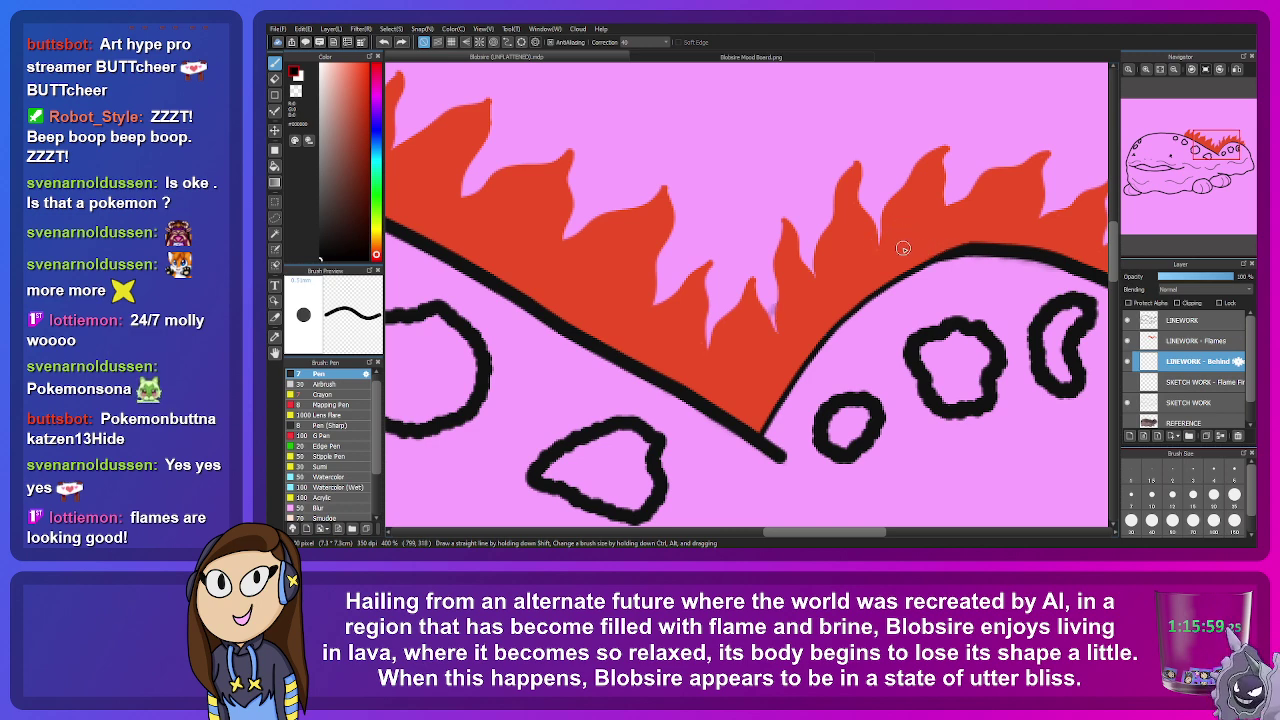
drag(853, 257, 760, 330)
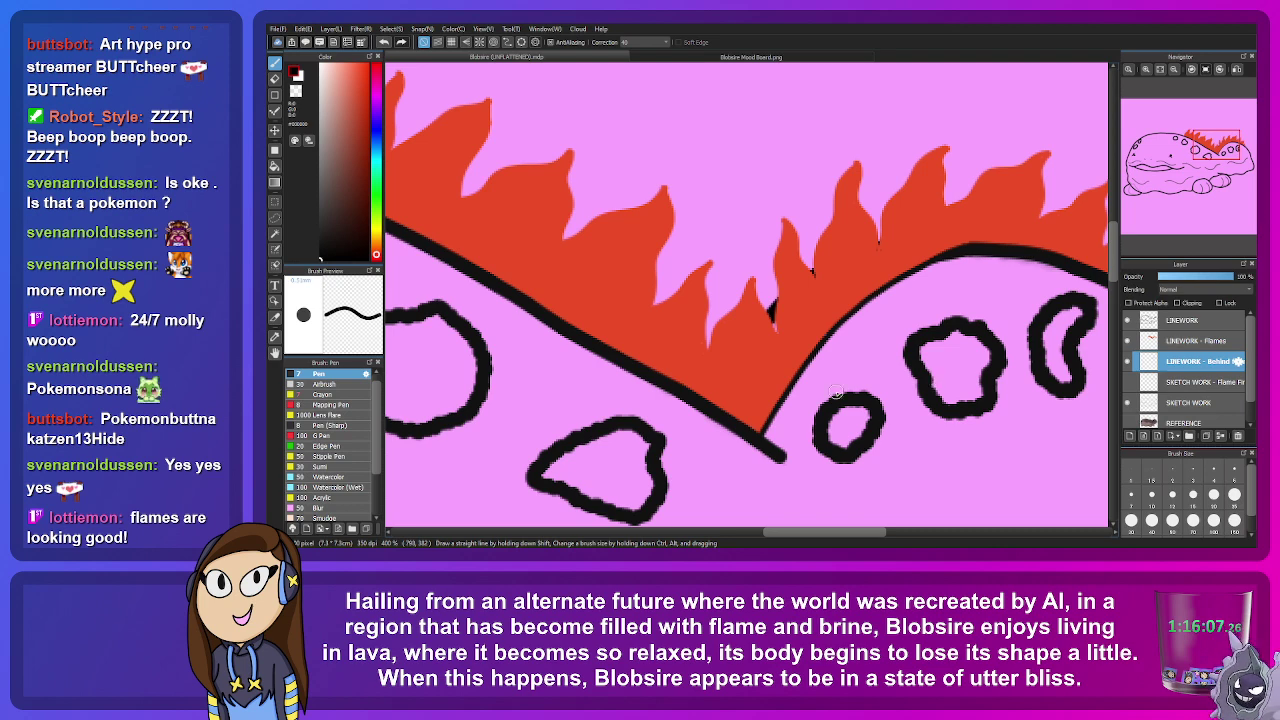
scroll(792, 378, down, 5)
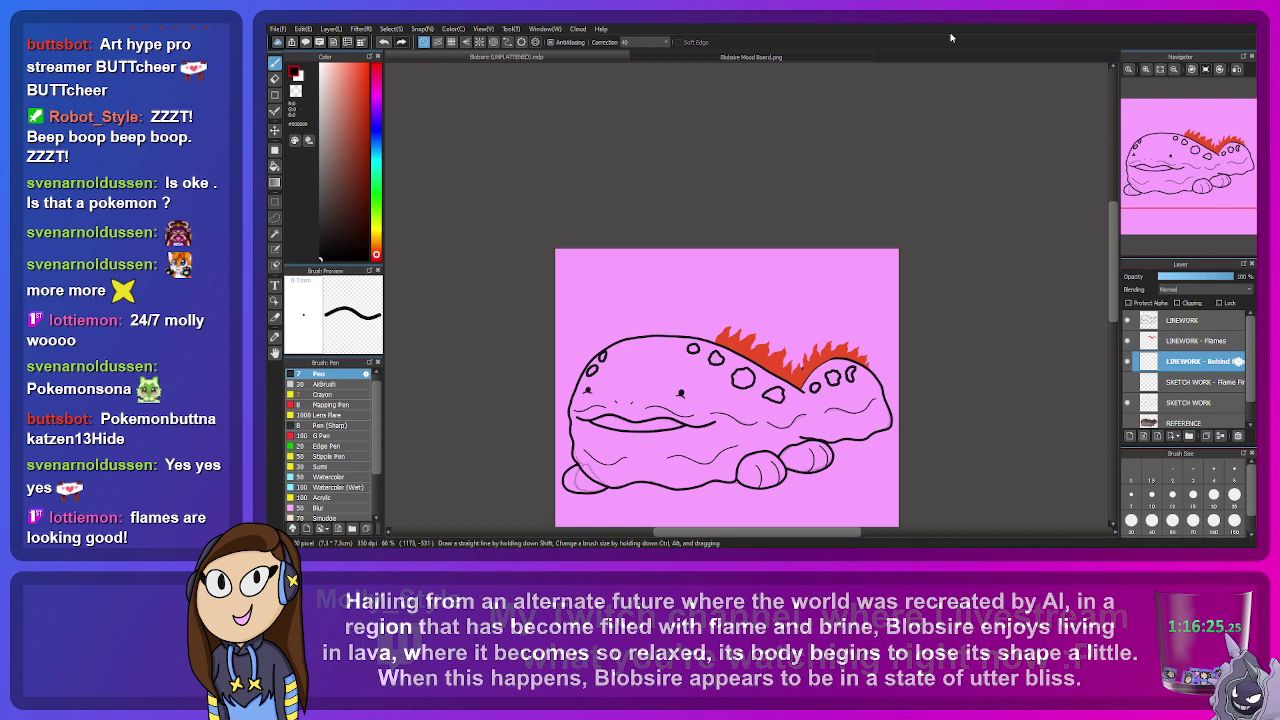
mouse_move(1244, 140)
click(1211, 175)
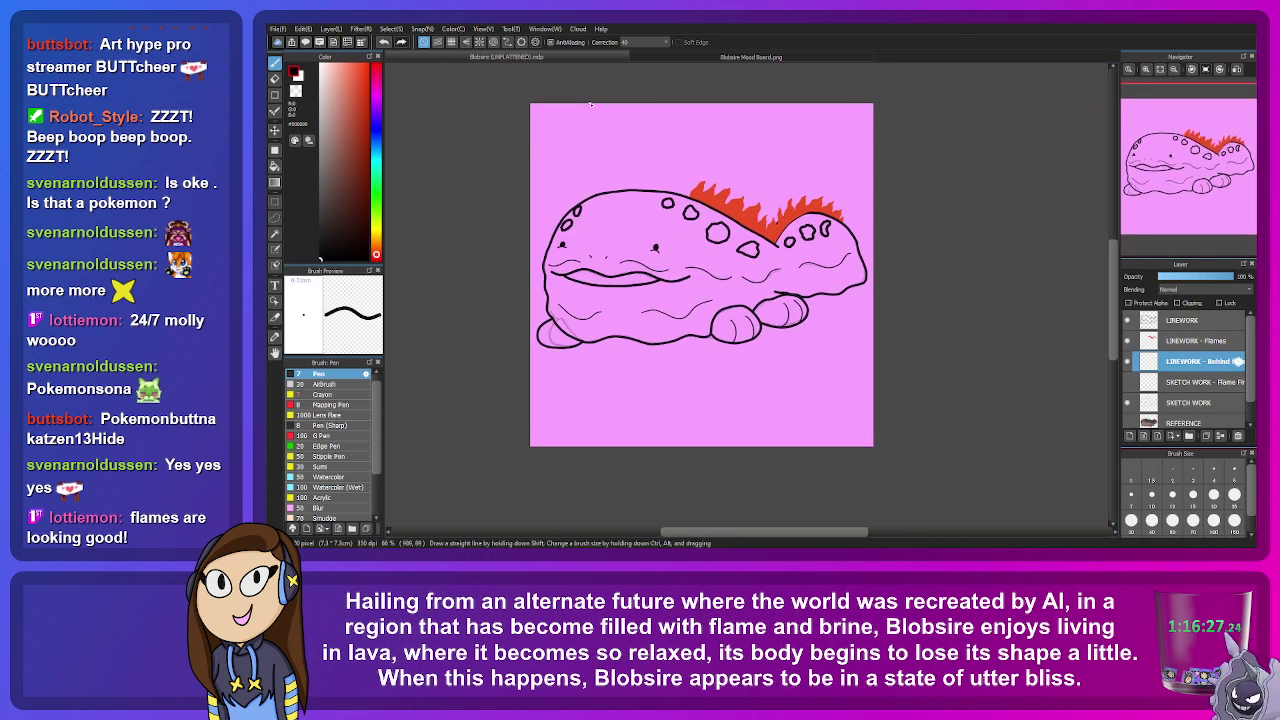
scroll(540, 112, up, 2)
drag(1161, 147, 1188, 168)
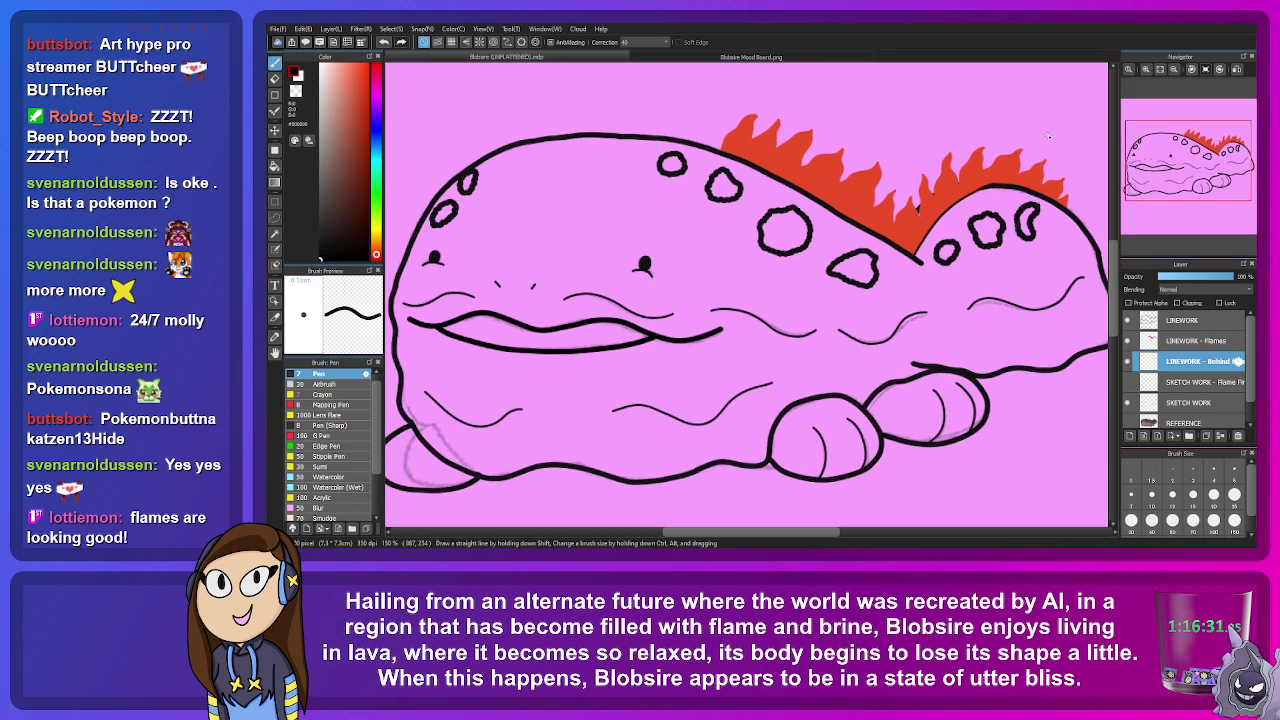